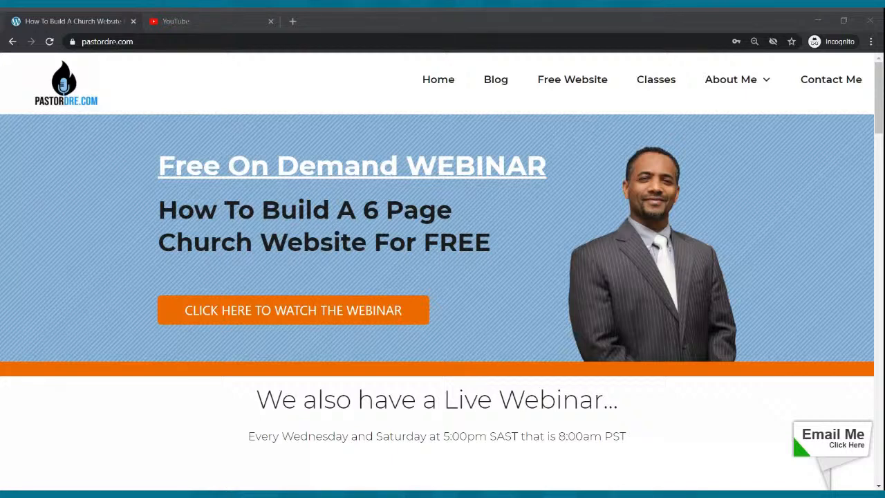
Step: Open the sample church website mycoolchurch.siterubix.com in a new browser tab
click(293, 22)
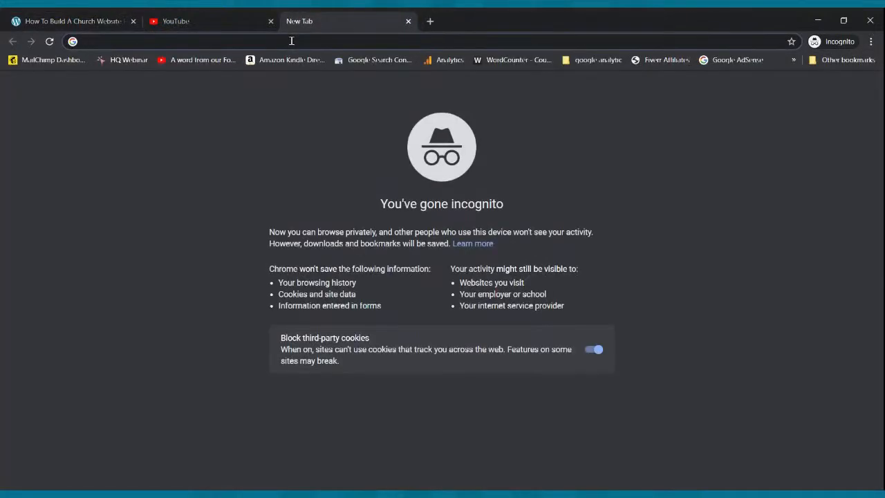
text(mycoolchurch.siterubix.com)
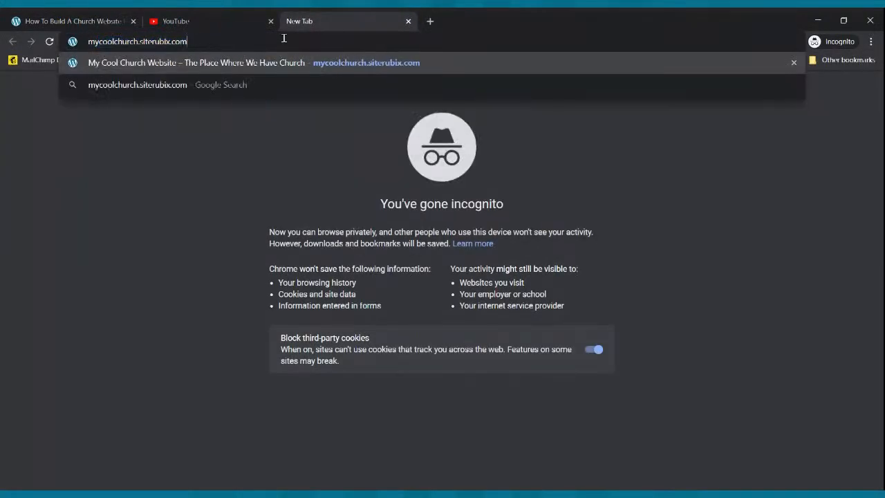
key(Return)
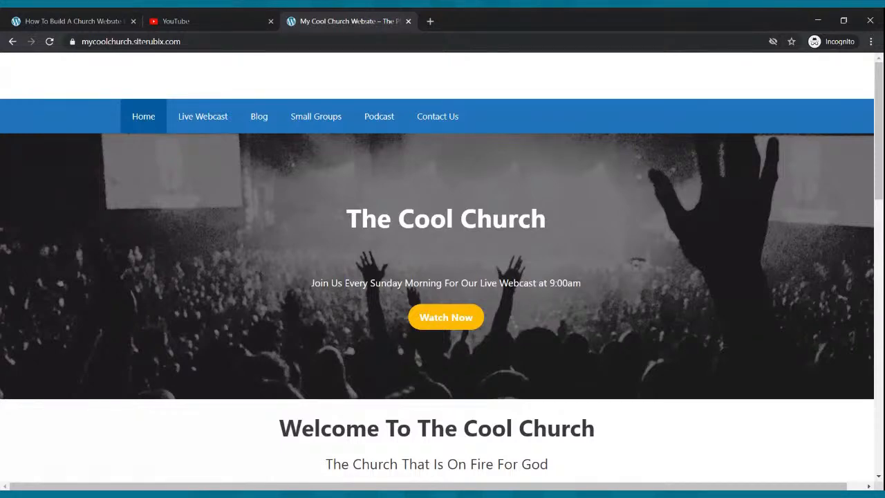
Step: Open the Free Website link on pastordre.com and check the website name "theradicalchurch" for availability
click(59, 16)
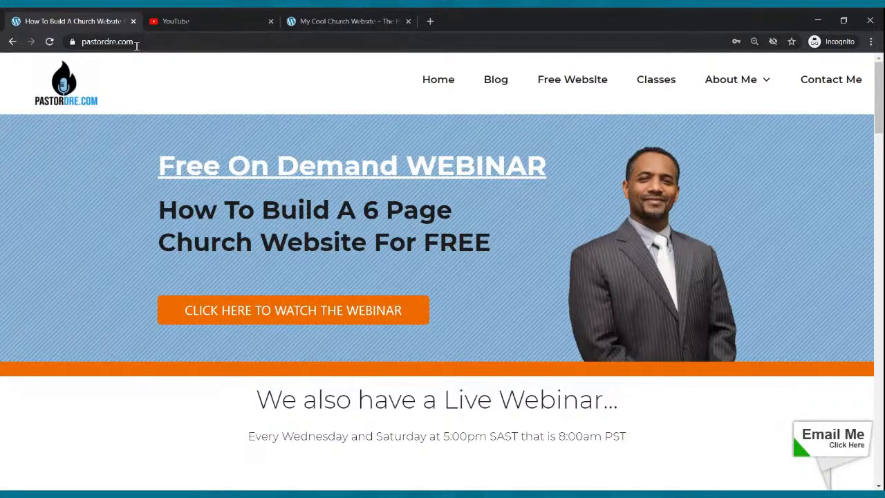
click(558, 84)
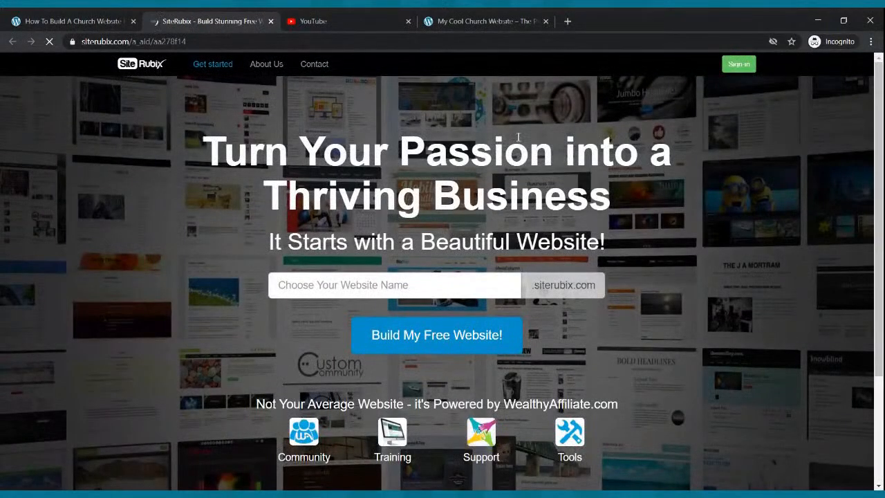
click(467, 284)
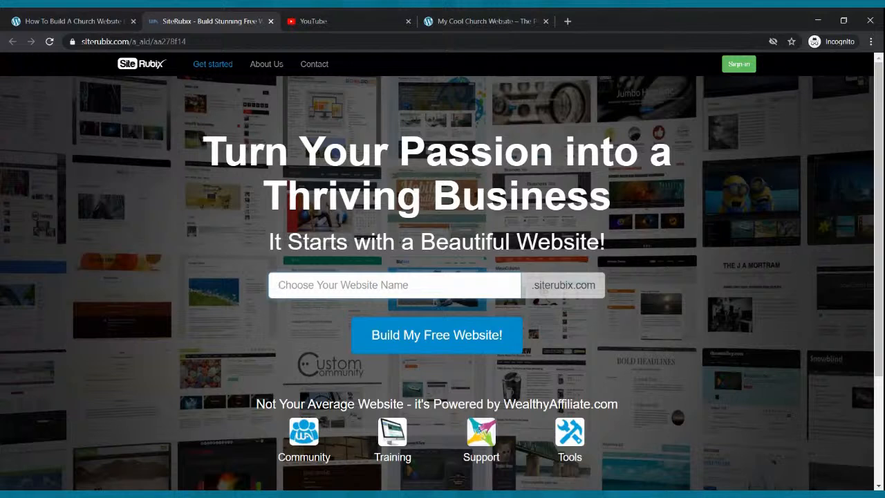
click(467, 283)
text(the)
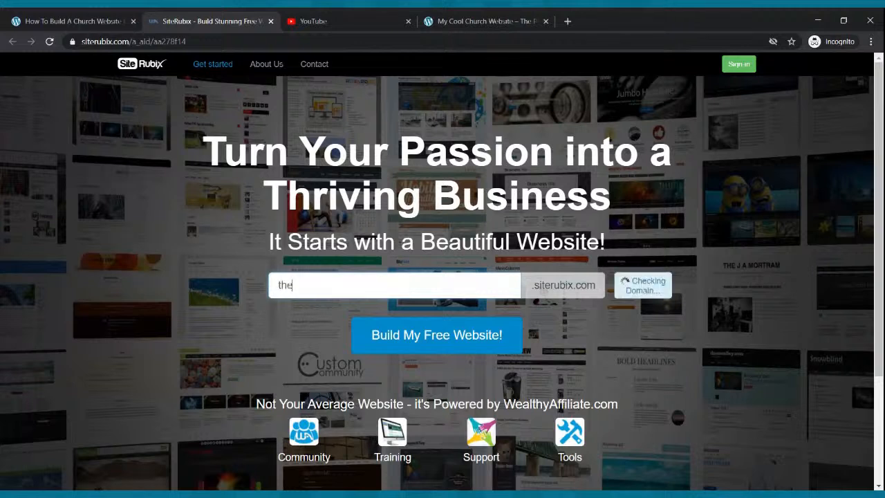
text(radicalchurch)
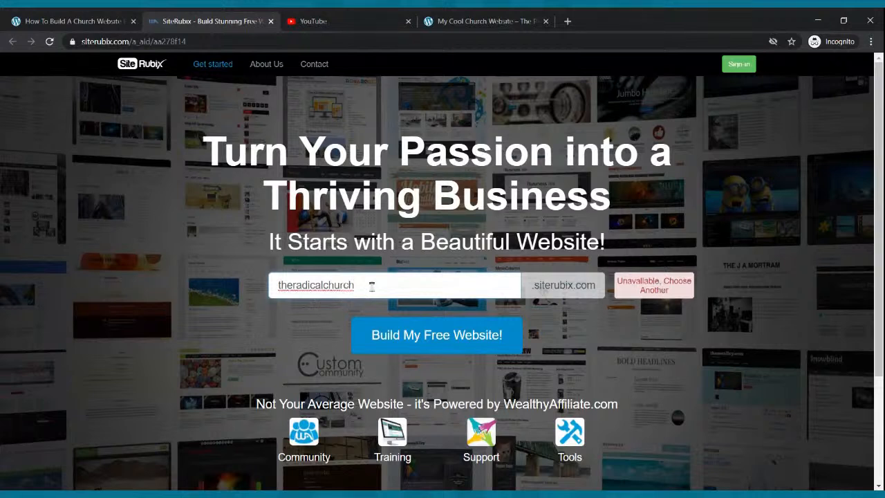
Step: Replace the website name with "mychurchwebsite" to check whether it is available
drag(373, 286, 255, 291)
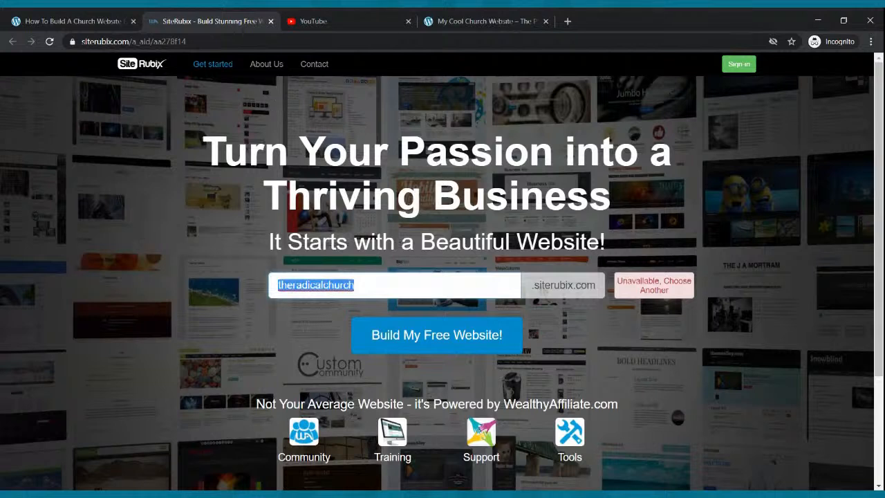
text(mychr)
key(BackSpace)
text(u)
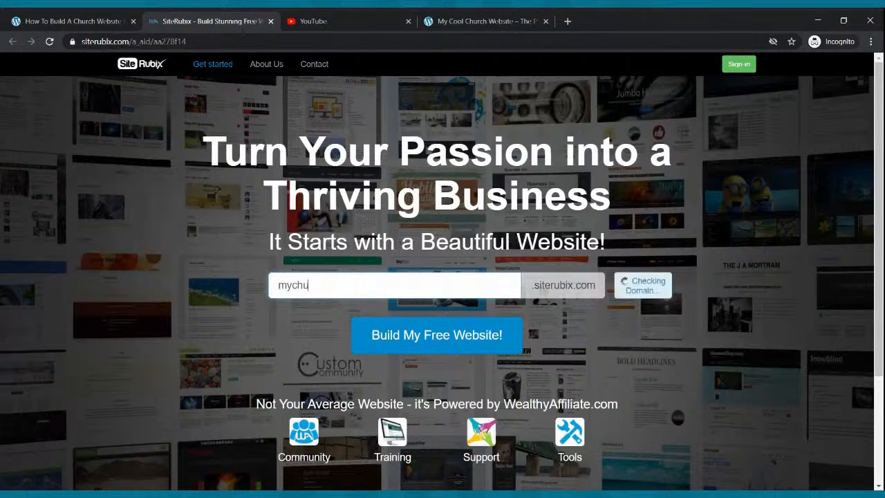
text(rchwebsite)
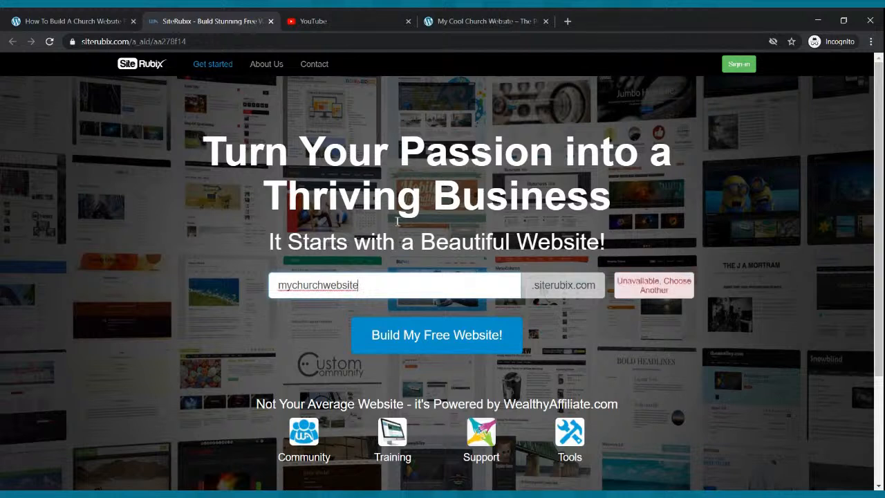
Step: Change the website name to "mynewwebsite" and start building the free website
drag(375, 284, 223, 284)
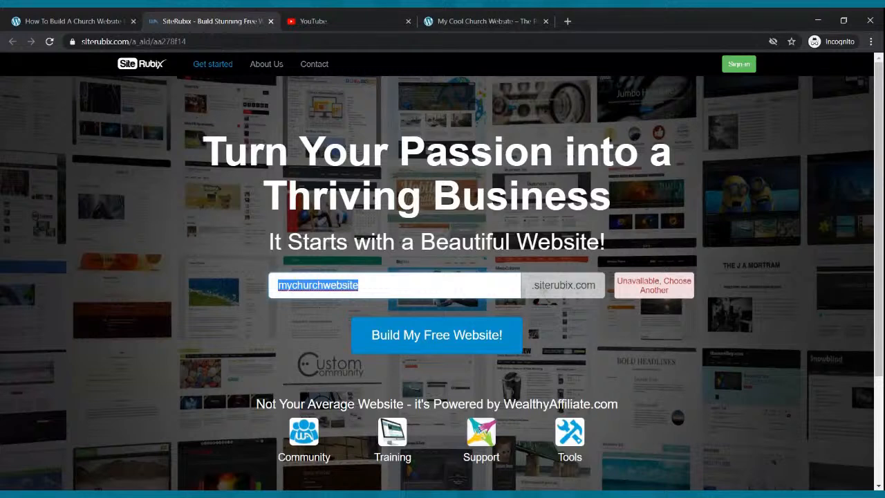
text(my)
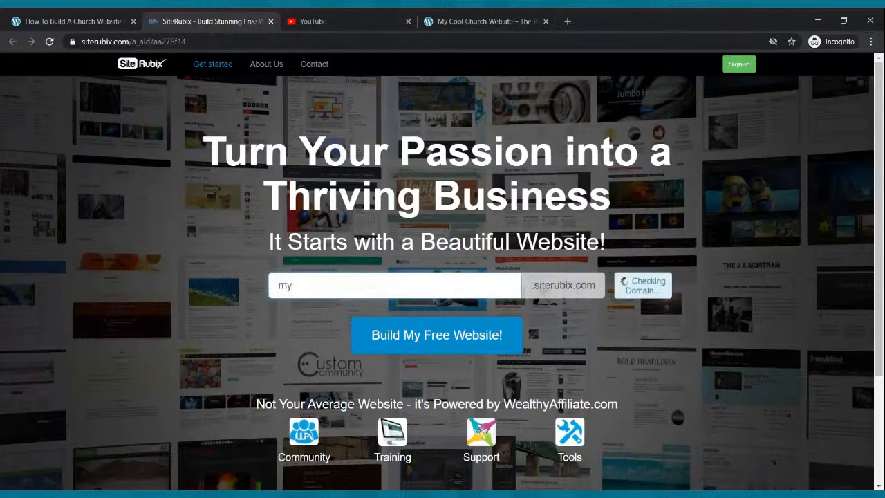
text(newwebsite)
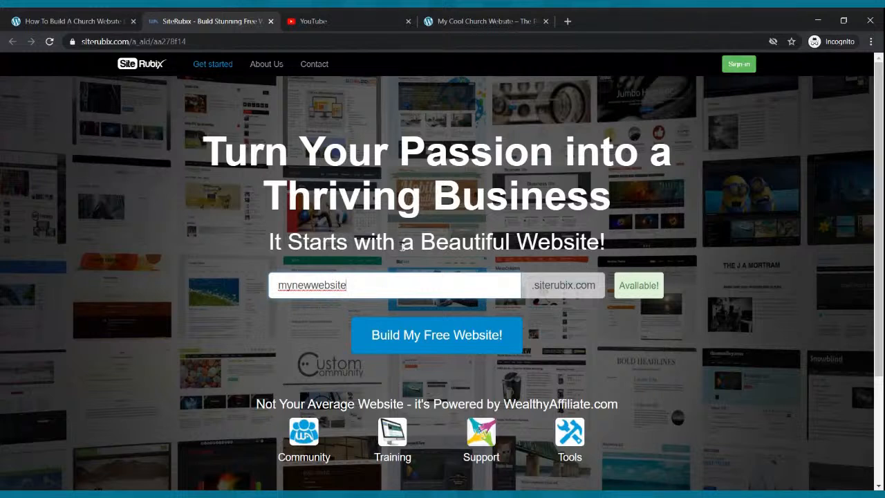
click(417, 337)
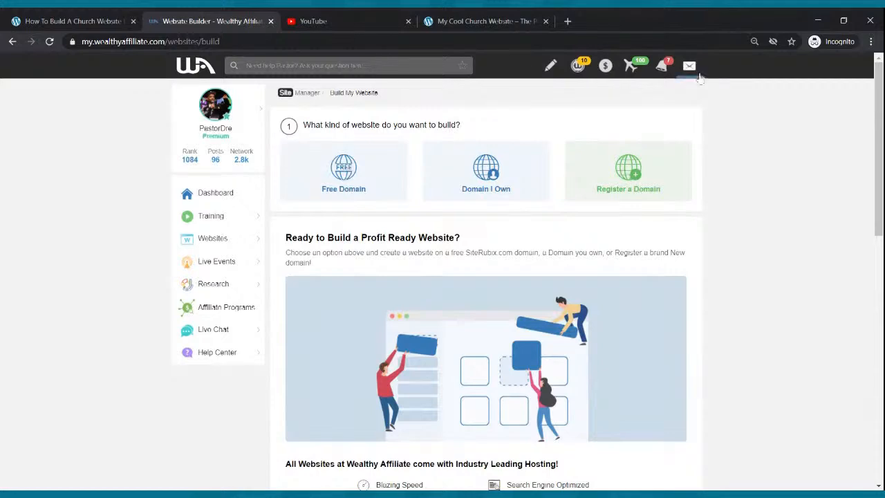
Step: Log out of the Wealthy Affiliate account and close its browser tab
click(226, 111)
click(365, 313)
click(224, 112)
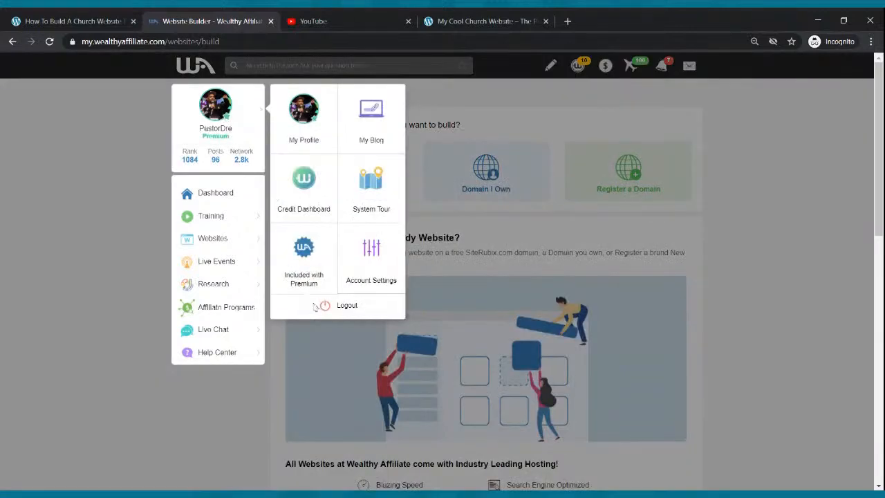
click(329, 310)
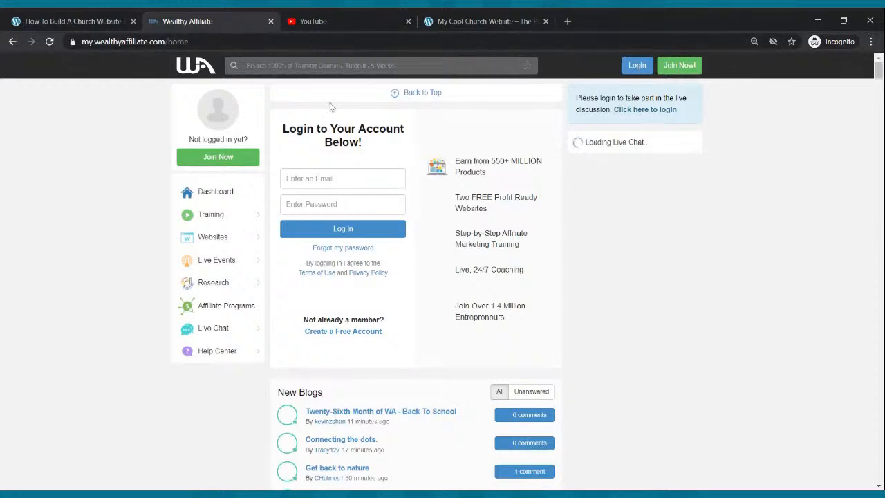
click(271, 22)
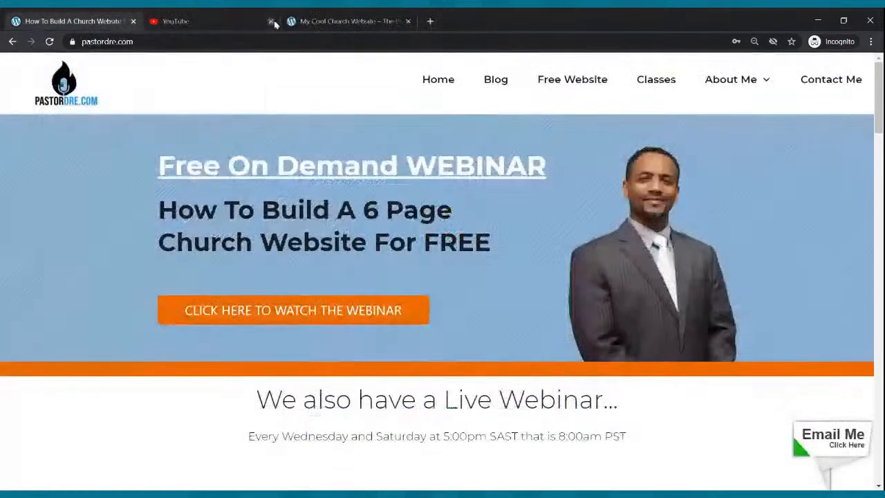
Step: Reopen the Free Website link, enter "mynewwebsite" as the website name and start building the free website
click(575, 81)
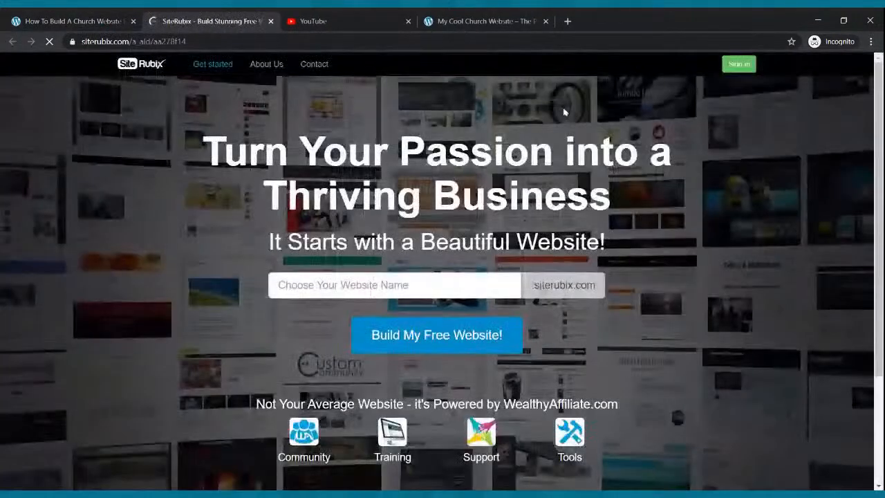
click(383, 281)
text(my)
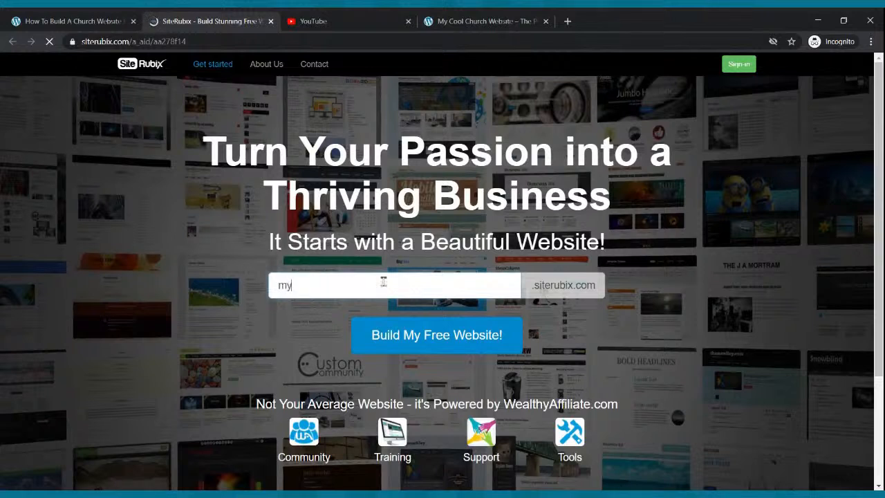
text(newwebsite)
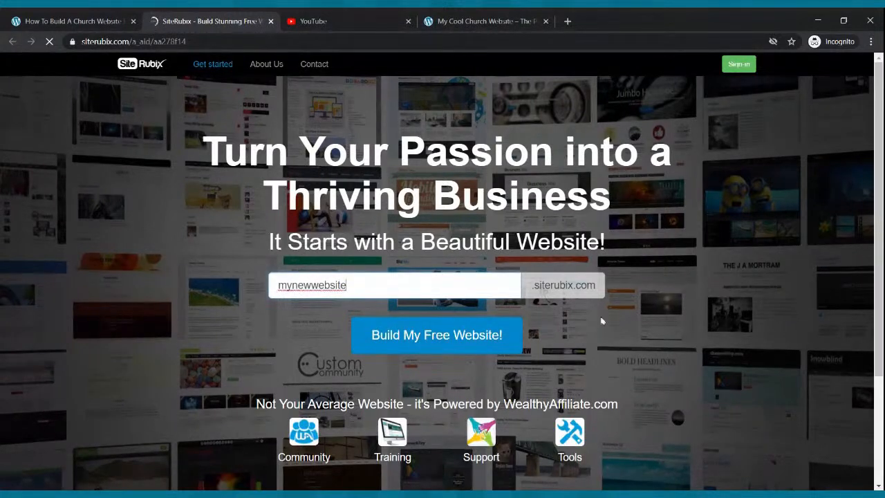
click(448, 337)
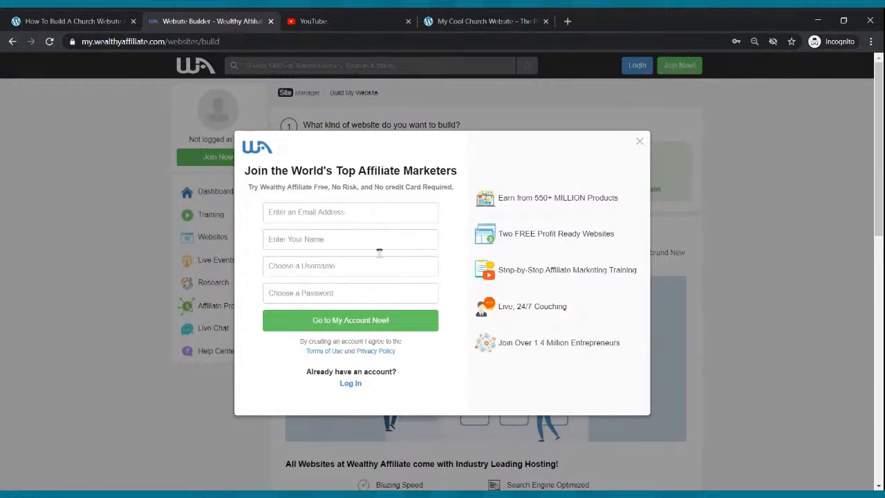
Step: Go through the sign-up form's e-mail, name, username and password fields without filling them in
click(313, 215)
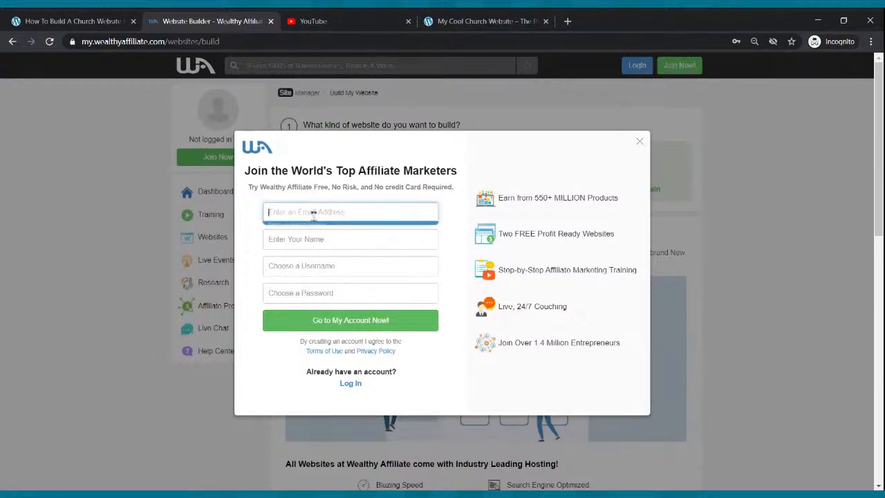
click(319, 240)
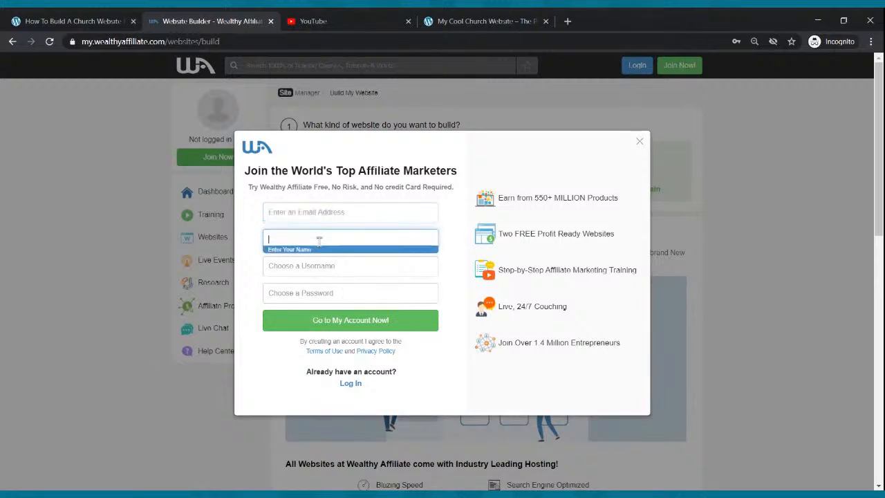
click(315, 262)
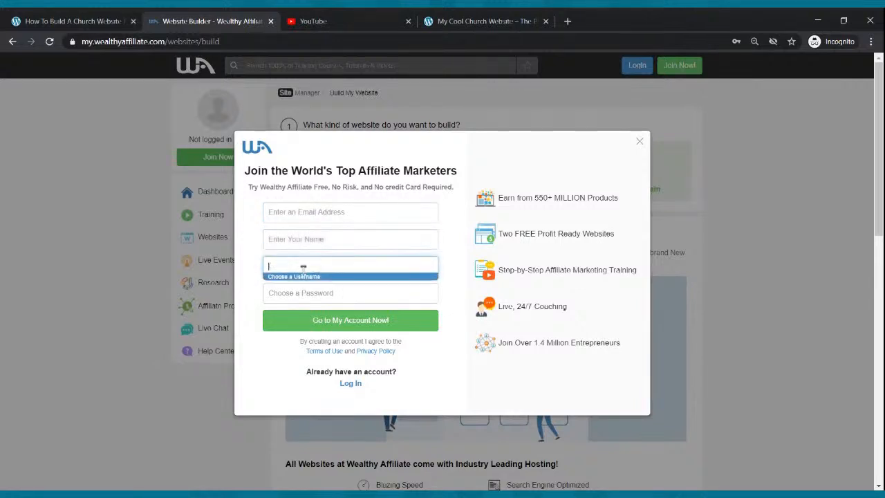
click(332, 296)
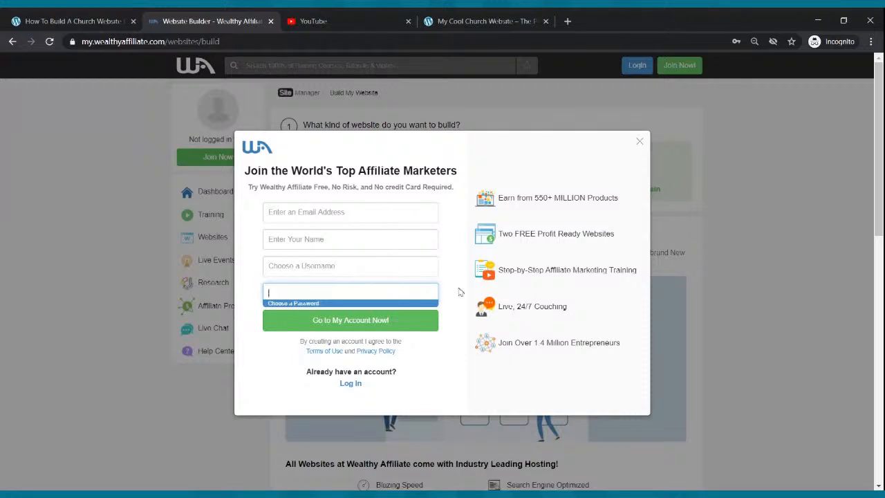
Step: Switch to the login form and log in to the existing account with its e-mail and password
click(348, 386)
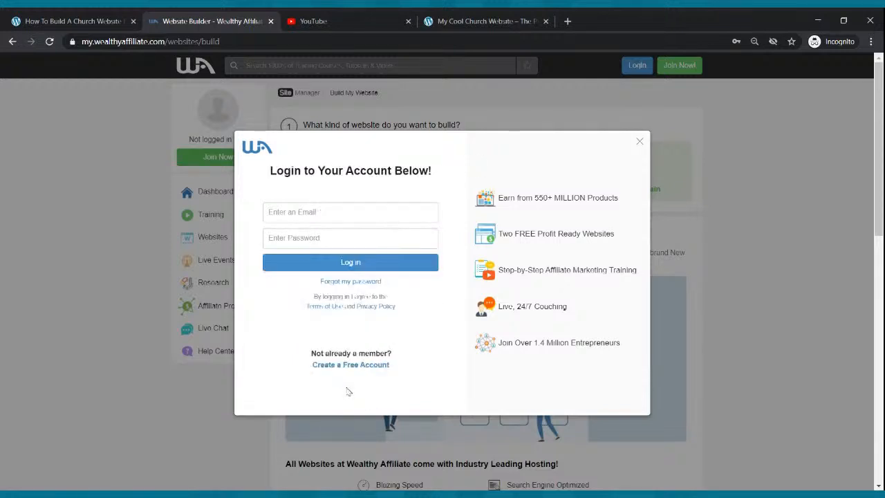
click(346, 207)
click(350, 264)
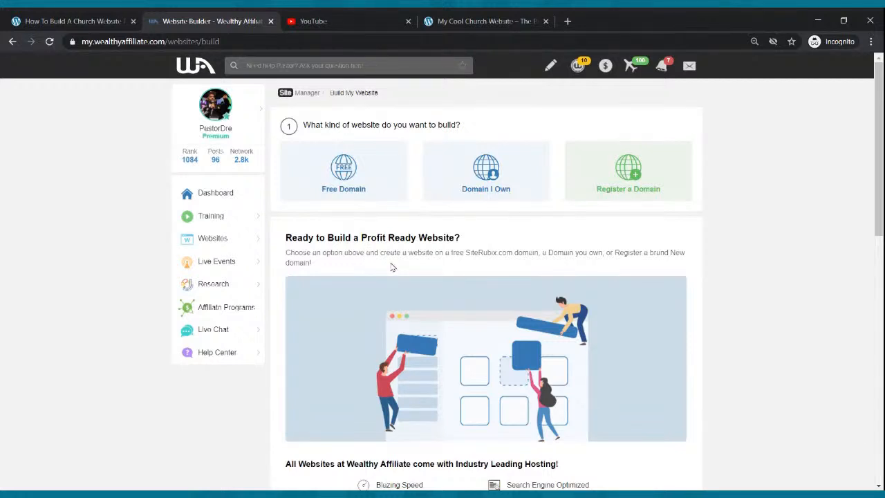
Step: Choose a free domain for the website and set its siterubix.com name to "mynewwebsite"
click(343, 179)
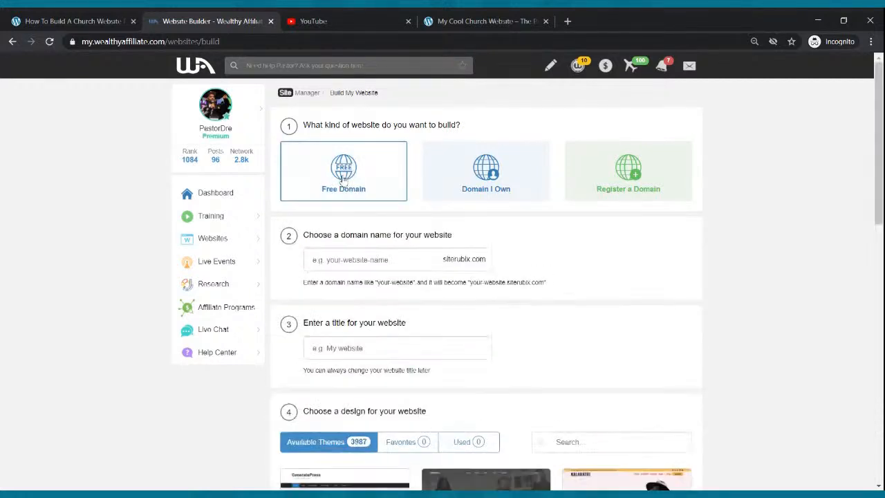
click(341, 259)
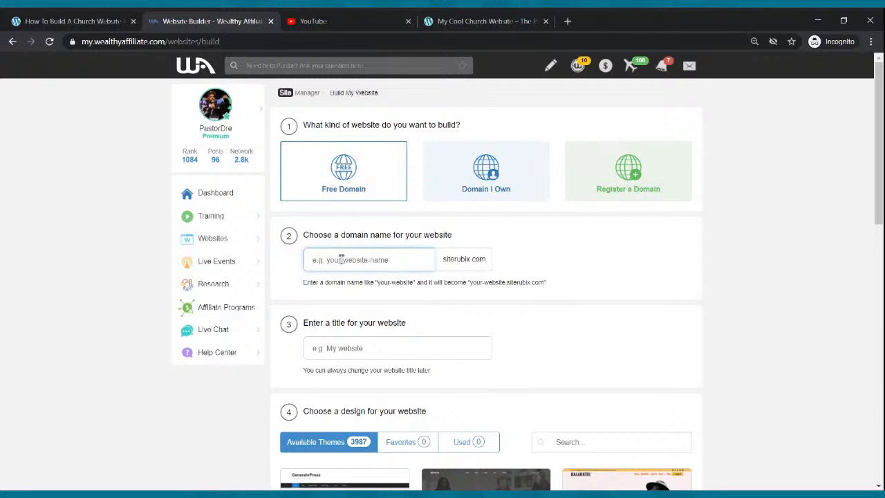
text(mynewwebsite)
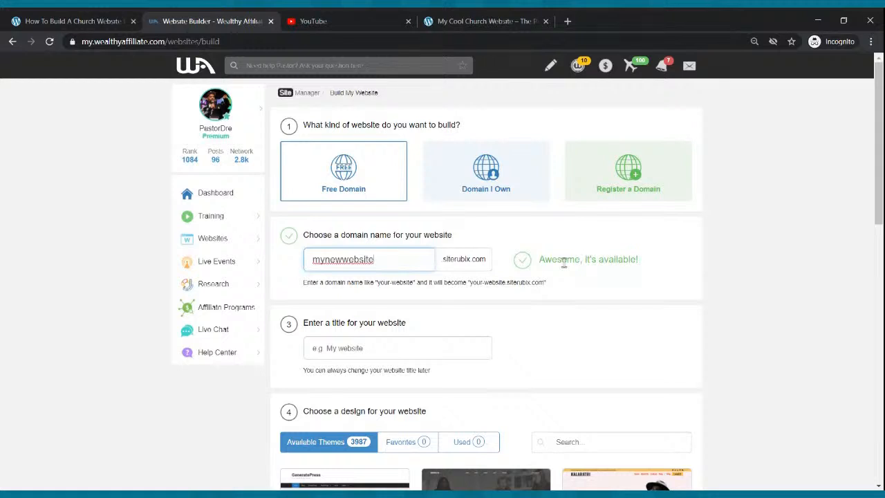
Step: Set the website's title to "My New Website"
click(391, 344)
text(The)
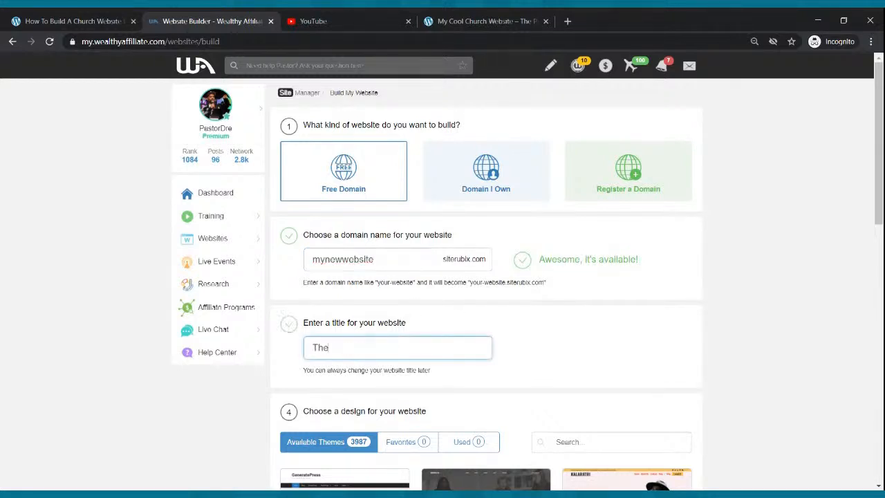
key(BackSpace)
key(BackSpace)
key(BackSpace)
text(my)
key(BackSpace)
key(BackSpace)
text(My New Websi)
text(e)
key(BackSpace)
text(te)
Step: Choose the GeneratePress theme as the website's design and build the website
scroll(427, 334, down, 2)
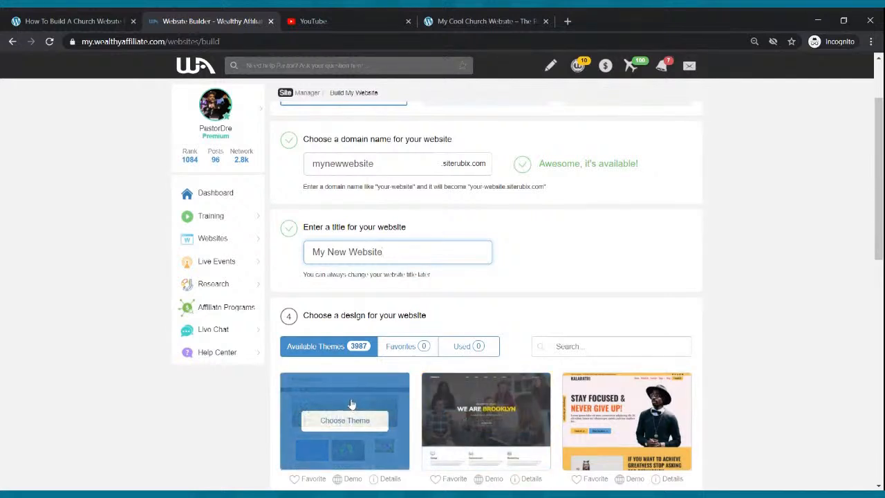
click(335, 430)
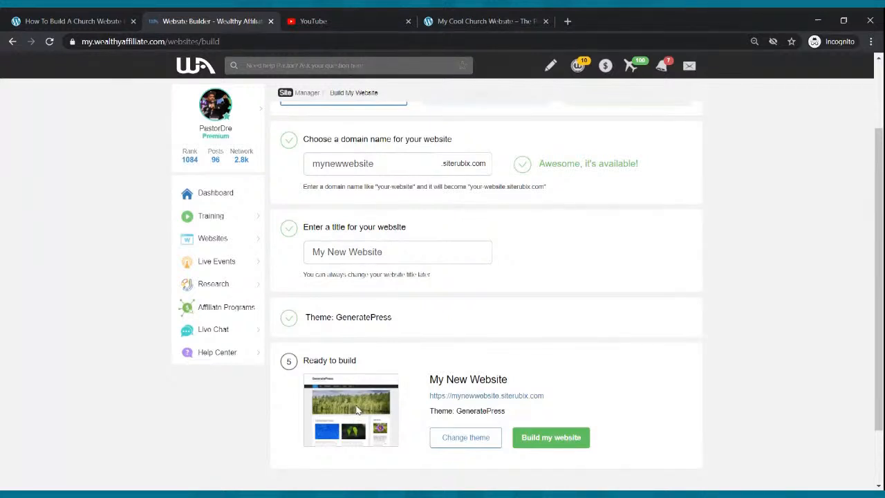
click(543, 441)
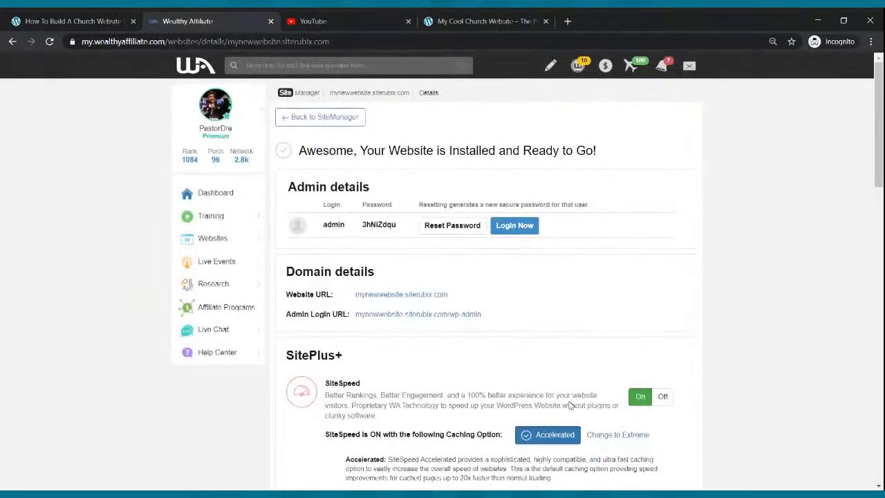
Step: Log in to the new website's WordPress dashboard and open the live site in a separate tab
click(520, 230)
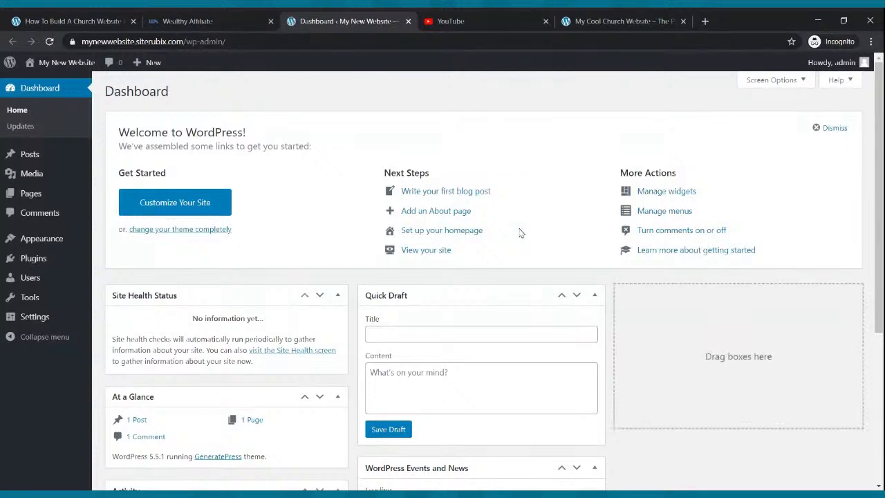
click(622, 19)
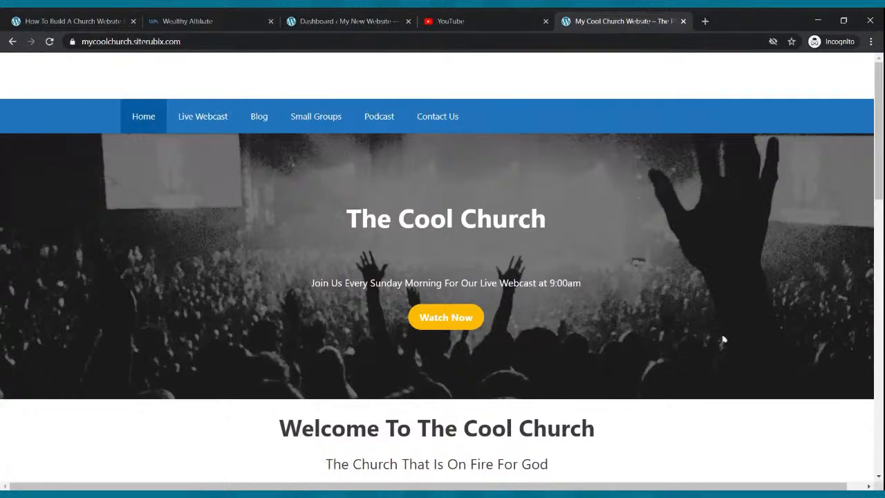
click(312, 18)
mouse_move(69, 62)
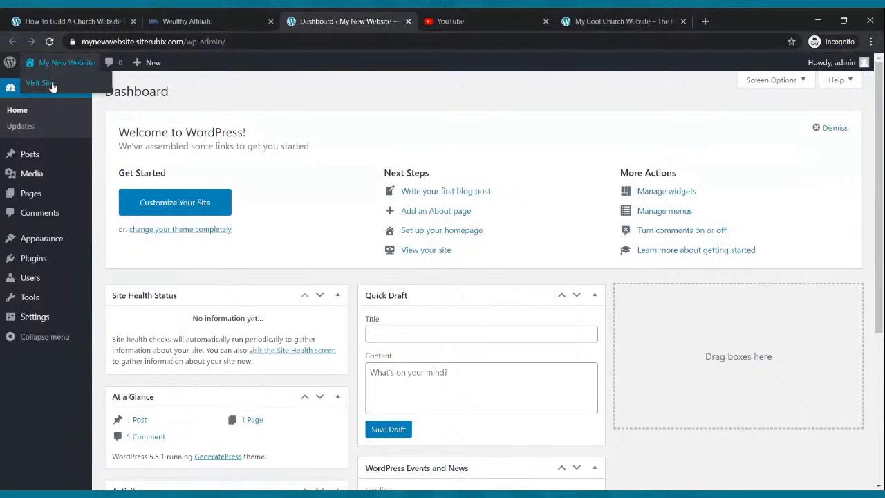
middle_click(52, 85)
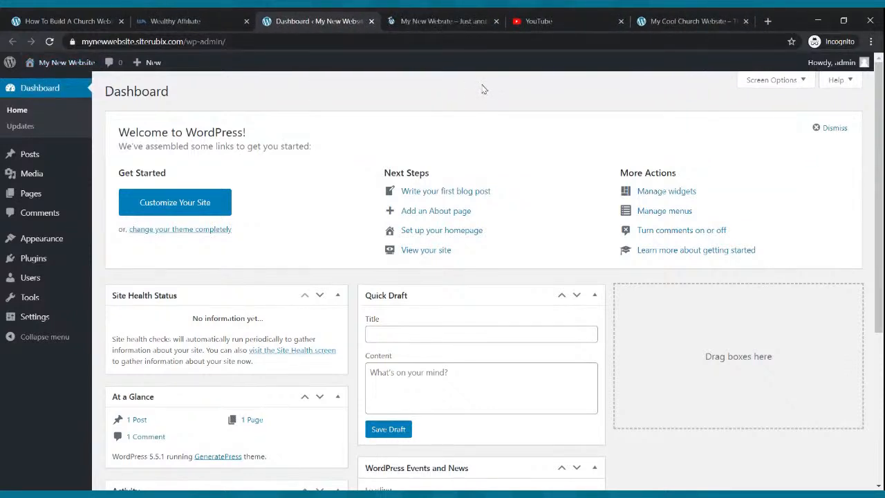
click(442, 21)
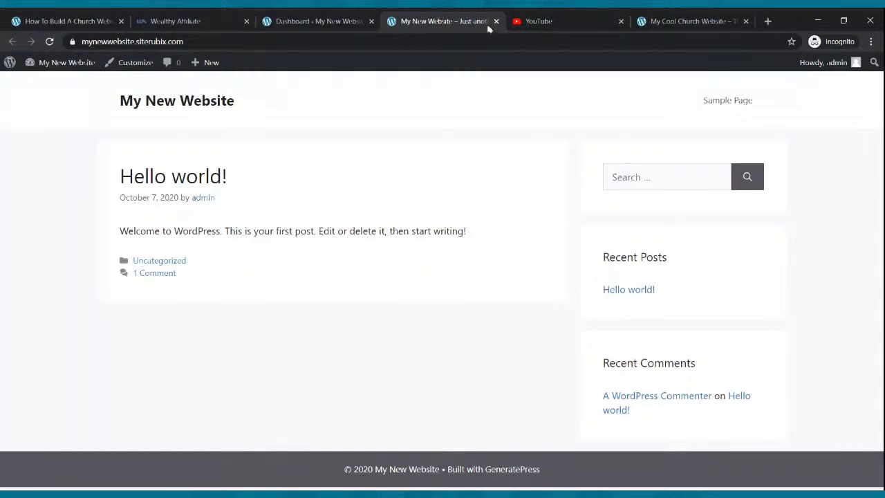
Step: Review the example church homepage's banner, ministry sections and welcome video
click(670, 19)
scroll(568, 179, down, 8)
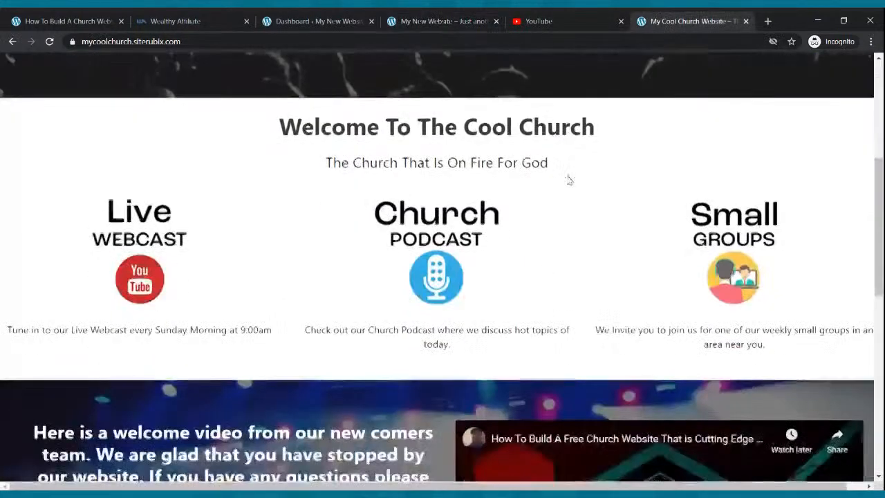
scroll(569, 180, down, 3)
scroll(568, 180, up, 10)
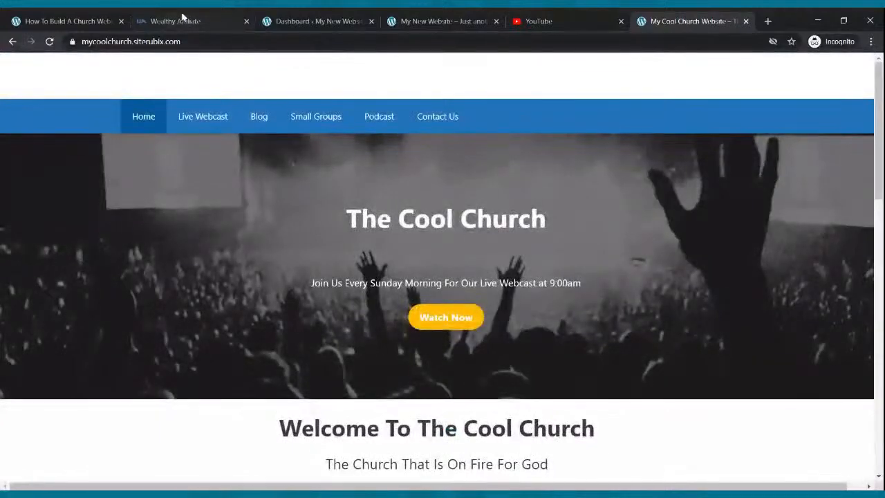
Step: Close the Wealthy Affiliate tab and arrange the browser tabs so the example church website sits beside the new website, before YouTube
click(216, 26)
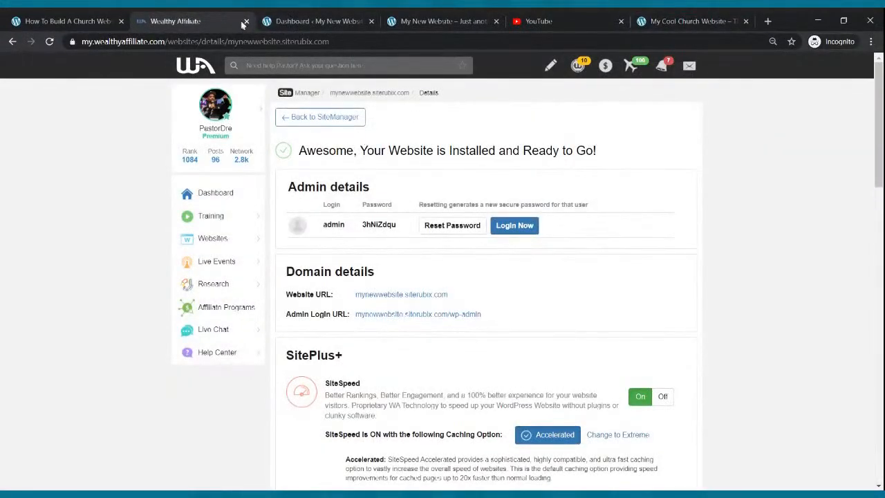
click(246, 21)
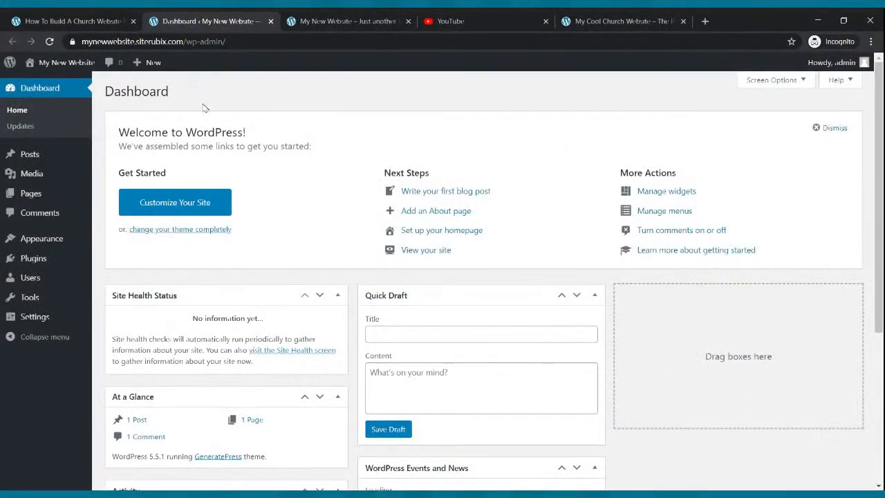
drag(337, 22, 443, 22)
drag(313, 21, 692, 22)
click(483, 17)
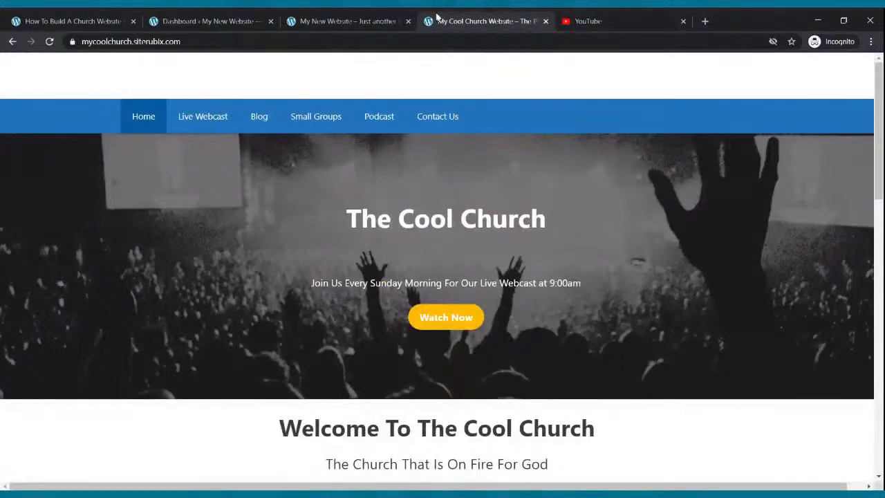
Step: Hide the site title in the theme's Site Identity settings, publish the change and return to the dashboard
click(207, 21)
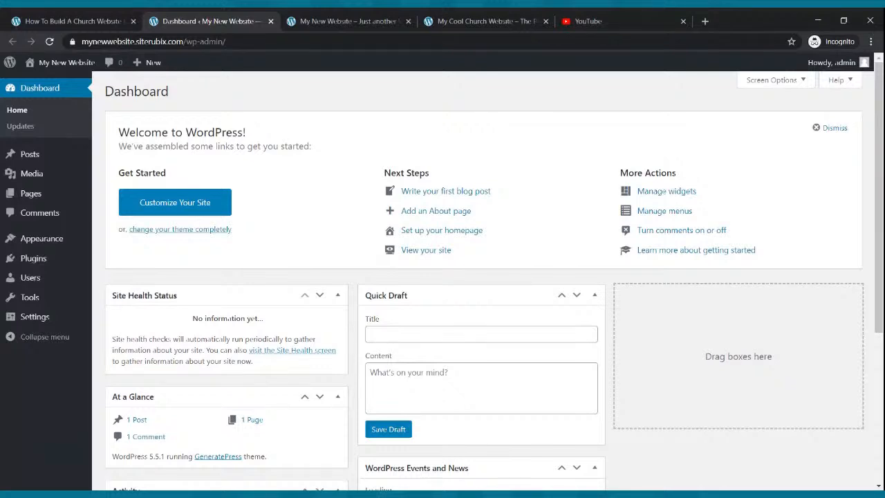
mouse_move(78, 199)
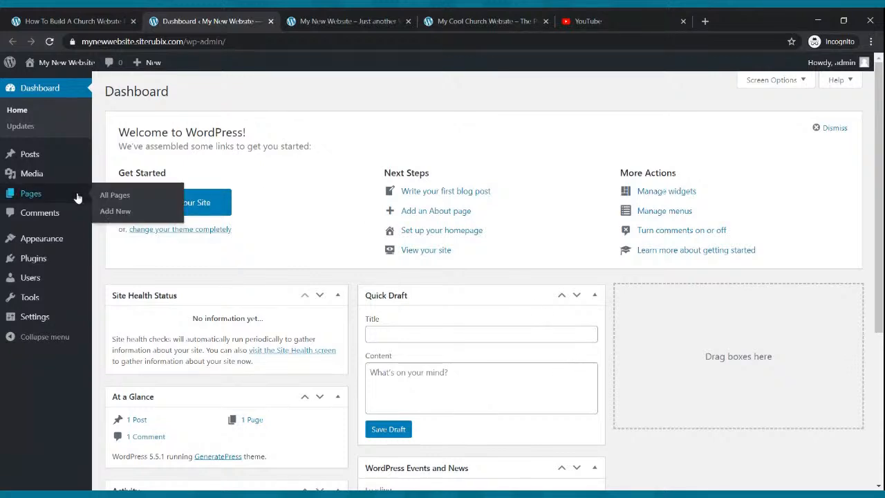
mouse_move(38, 238)
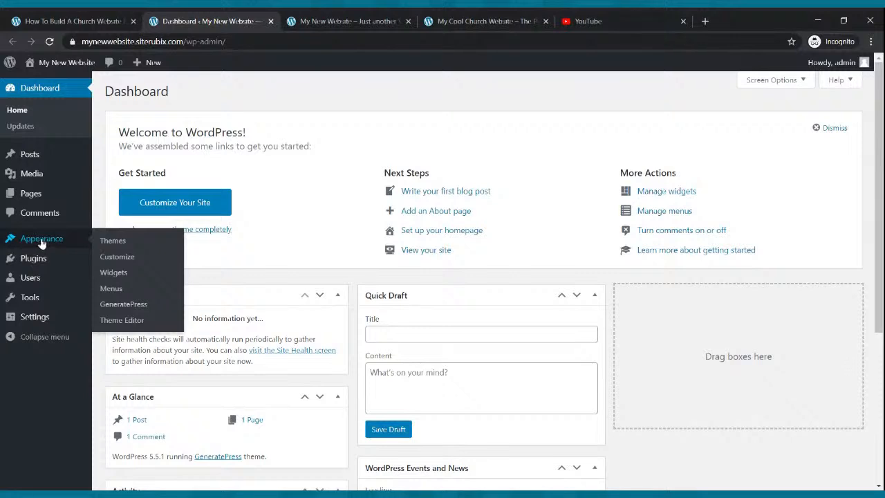
click(117, 257)
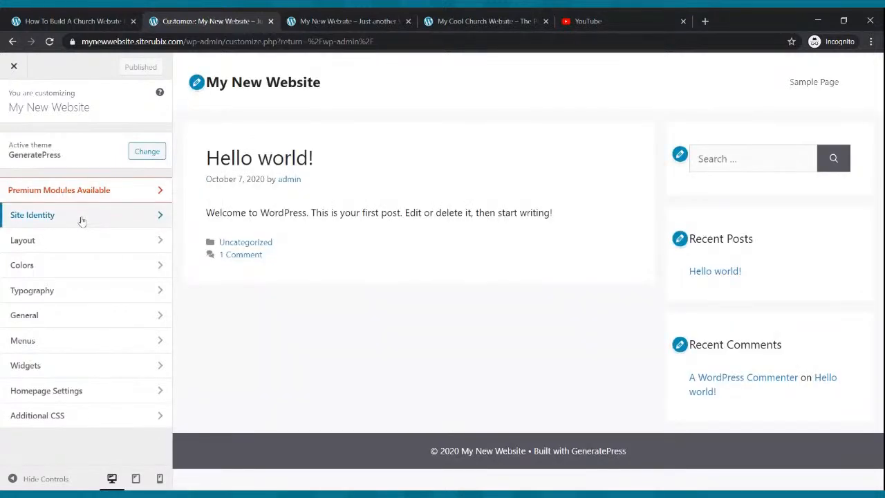
click(79, 218)
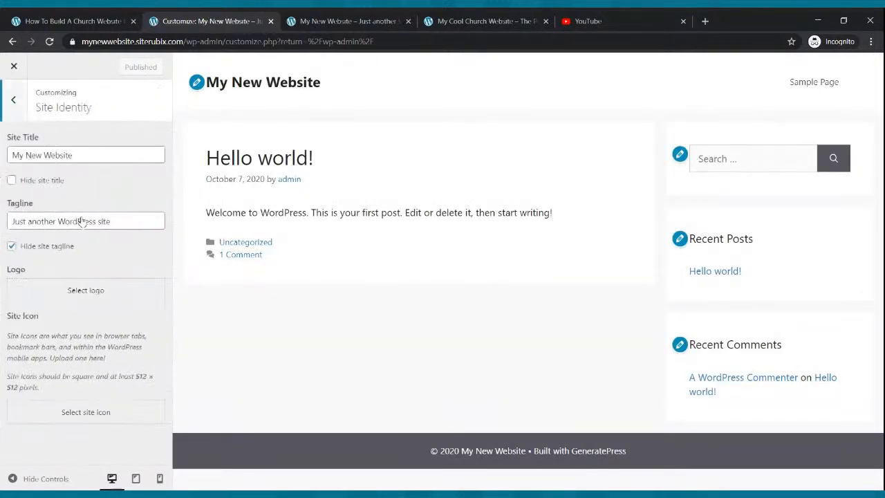
click(11, 179)
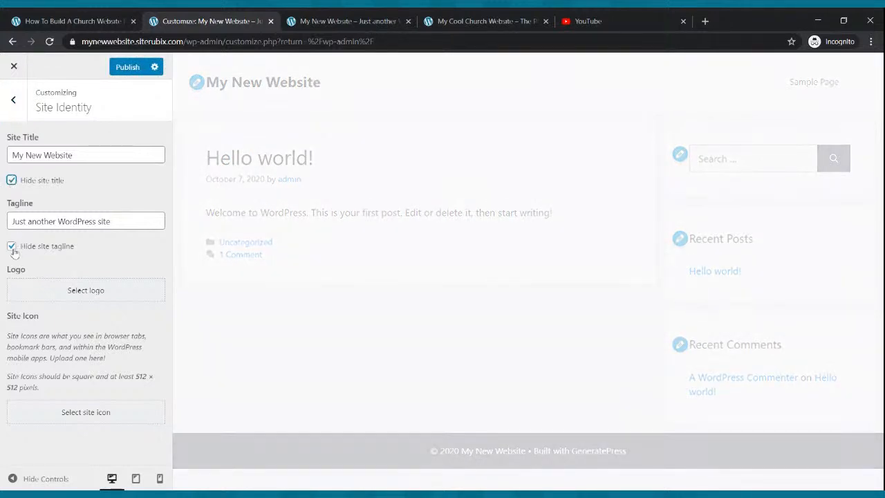
click(129, 69)
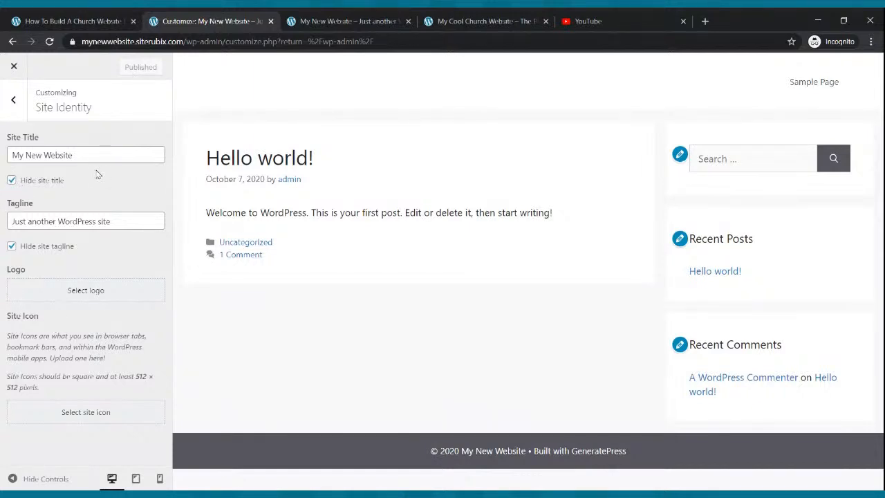
click(11, 180)
click(11, 180)
click(13, 42)
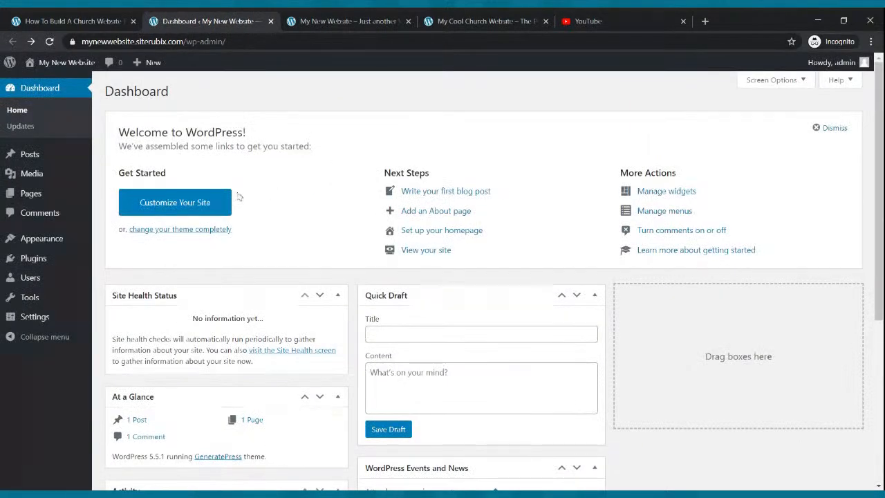
Step: Make the Block editor the default for all users, allow users to switch editors, and save the Writing settings
click(57, 238)
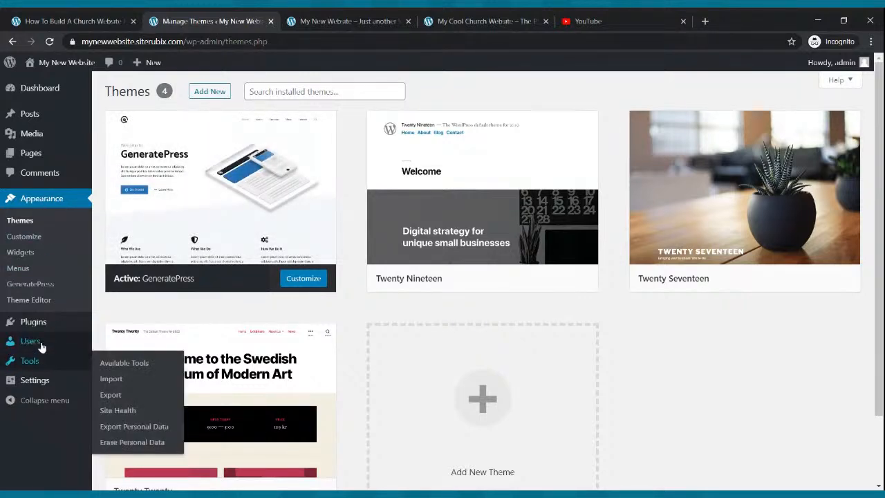
click(40, 378)
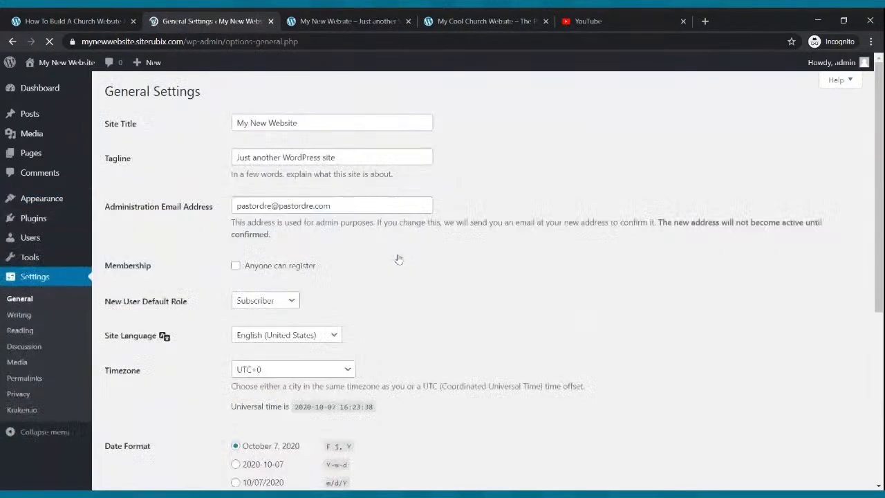
click(19, 316)
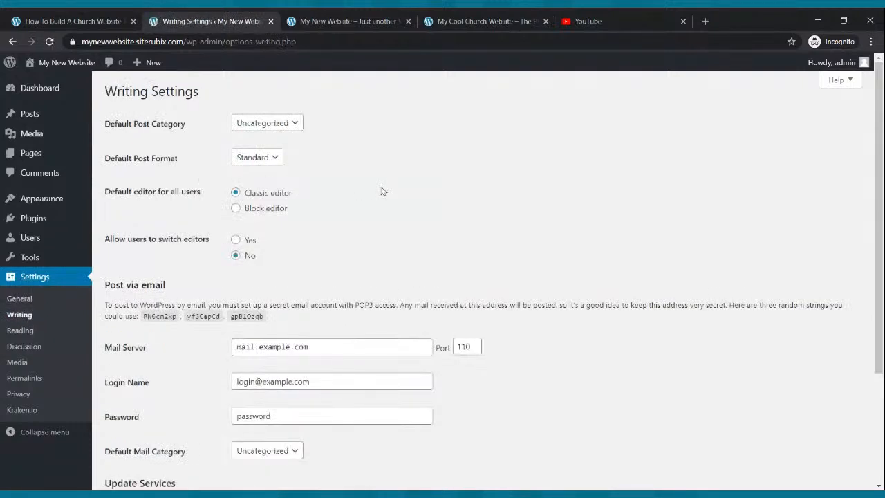
click(237, 210)
click(236, 240)
scroll(342, 304, down, 2)
click(128, 432)
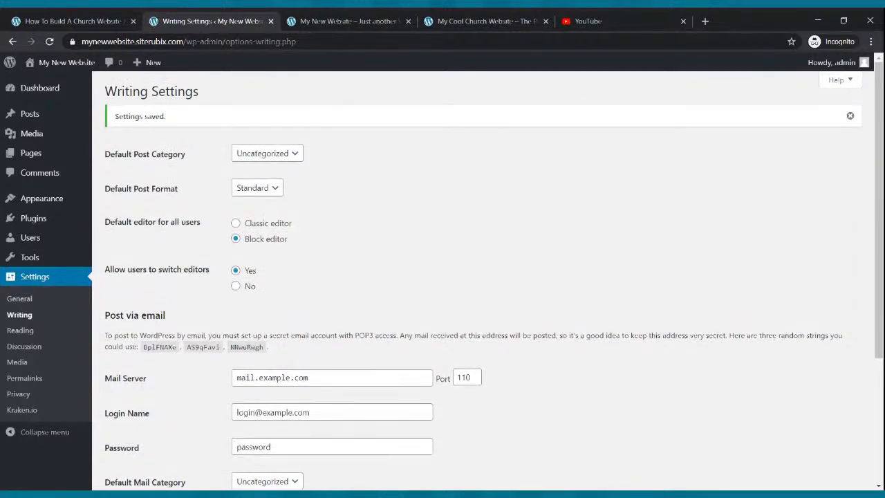
Step: Reload the new website to check its header, and test the Watch Now button on the example church homepage
click(383, 17)
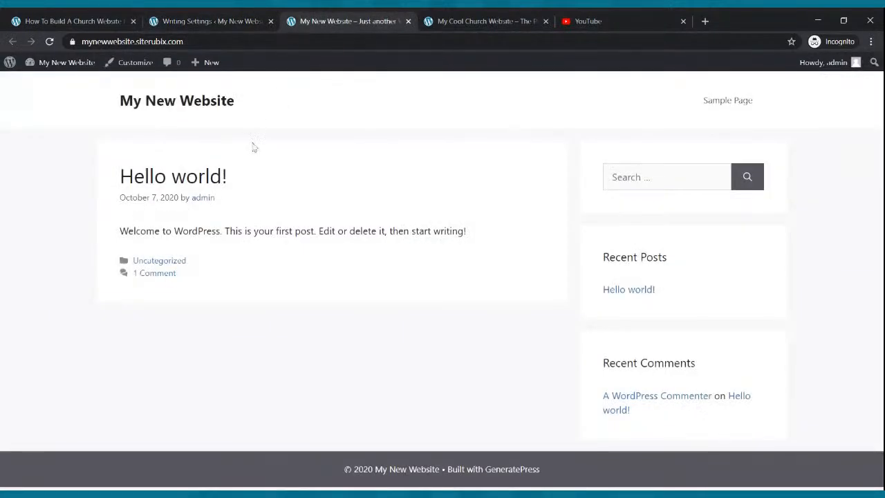
click(50, 43)
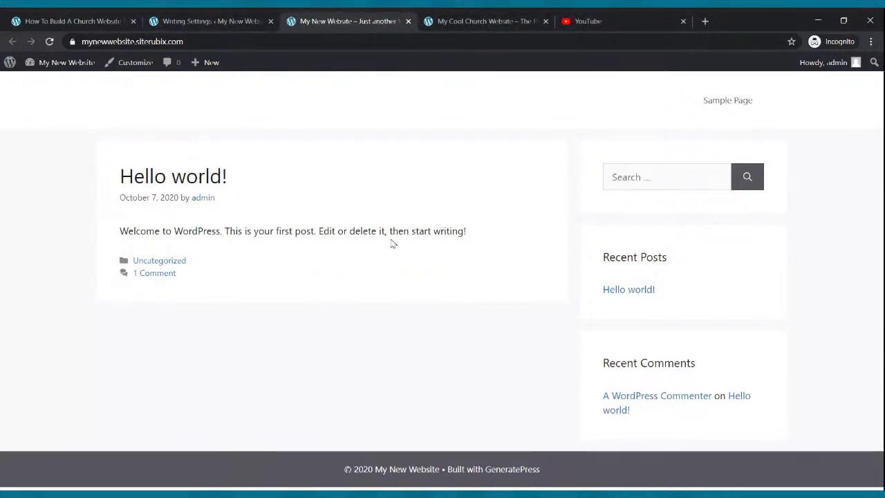
click(507, 19)
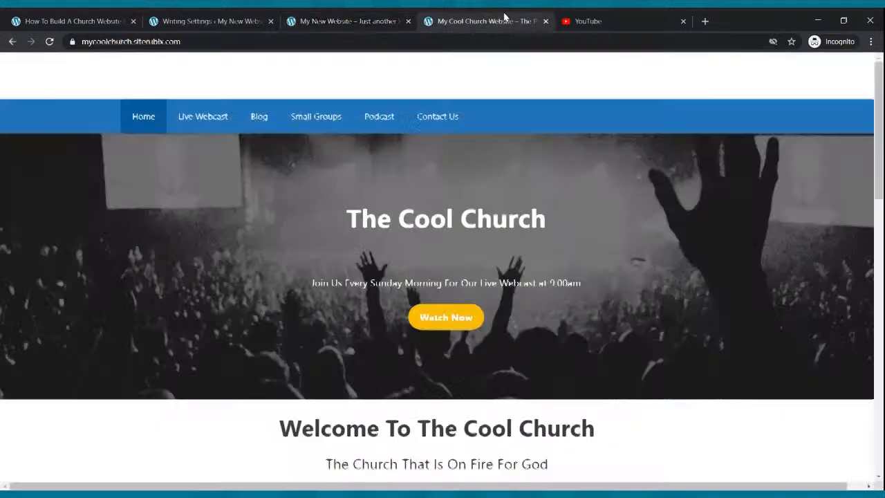
click(454, 199)
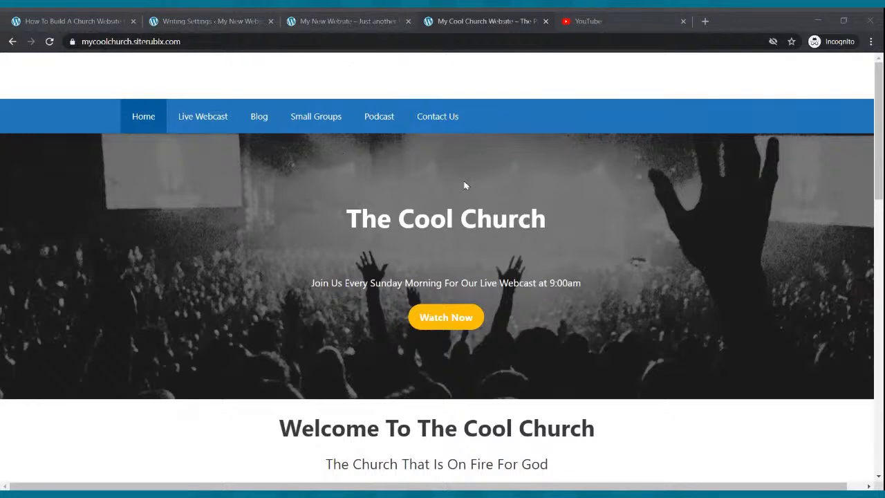
click(460, 318)
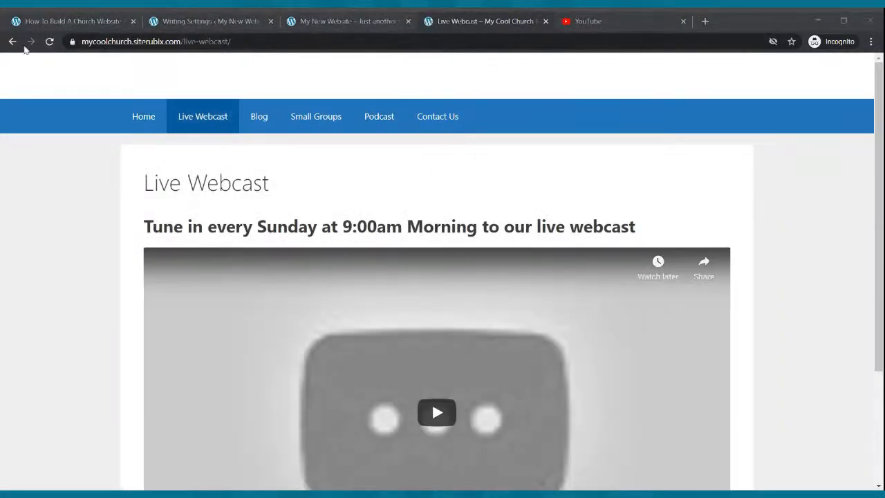
click(14, 41)
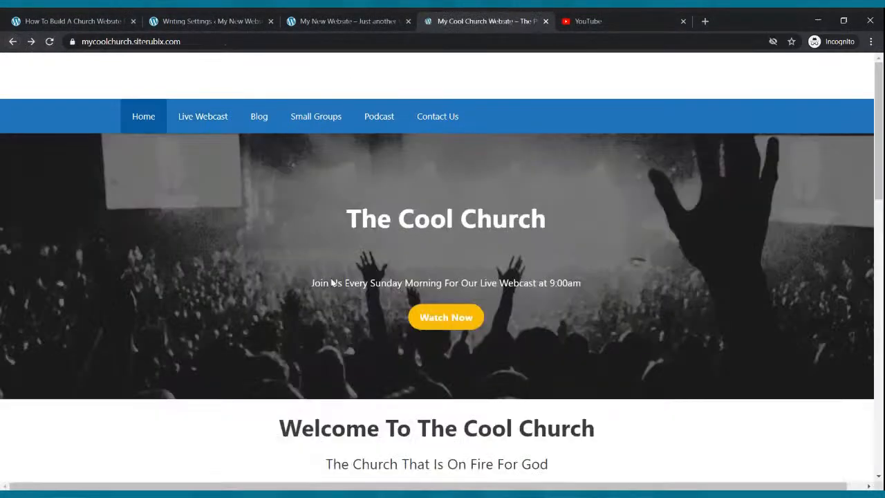
click(450, 317)
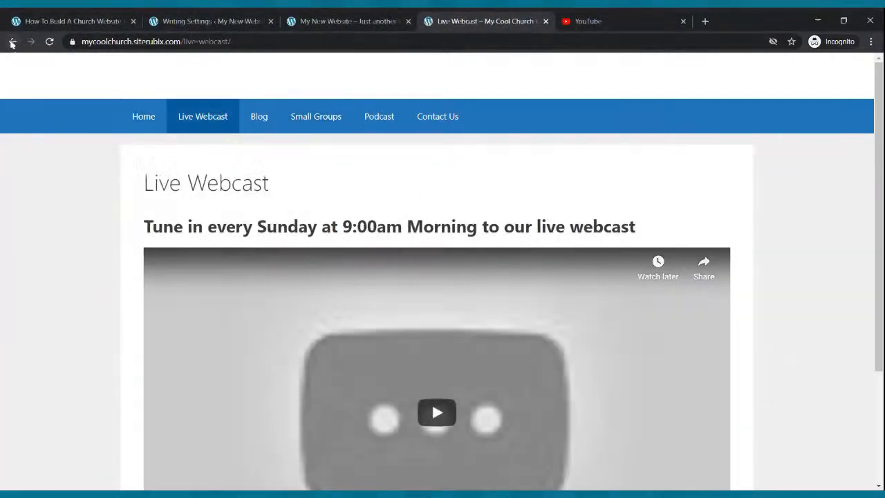
click(12, 41)
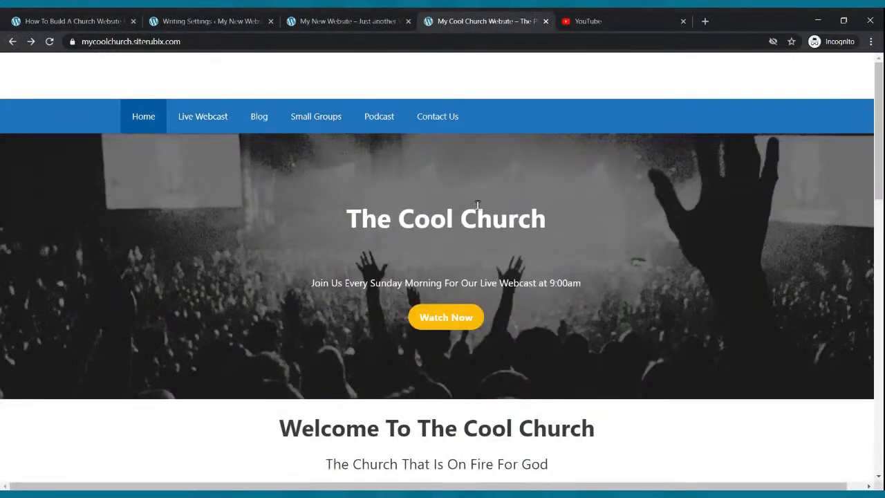
Step: View the new website's front page and open its Reading settings to examine what the homepage displays
click(348, 20)
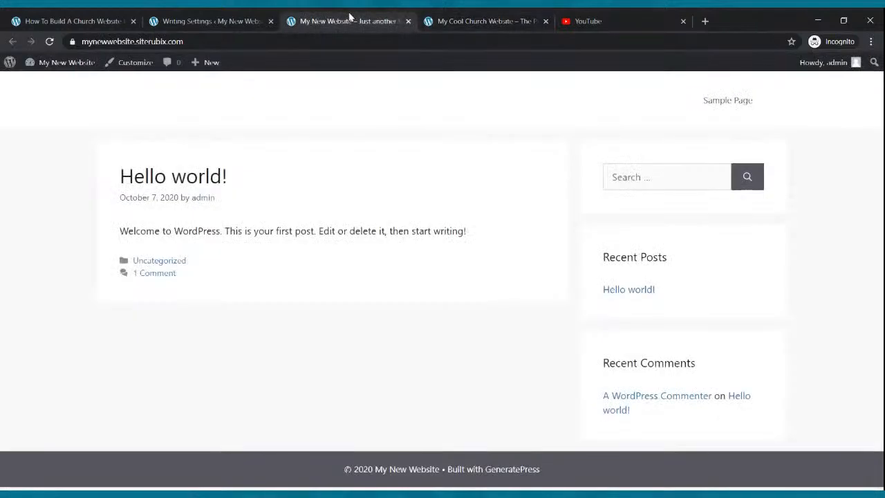
click(269, 19)
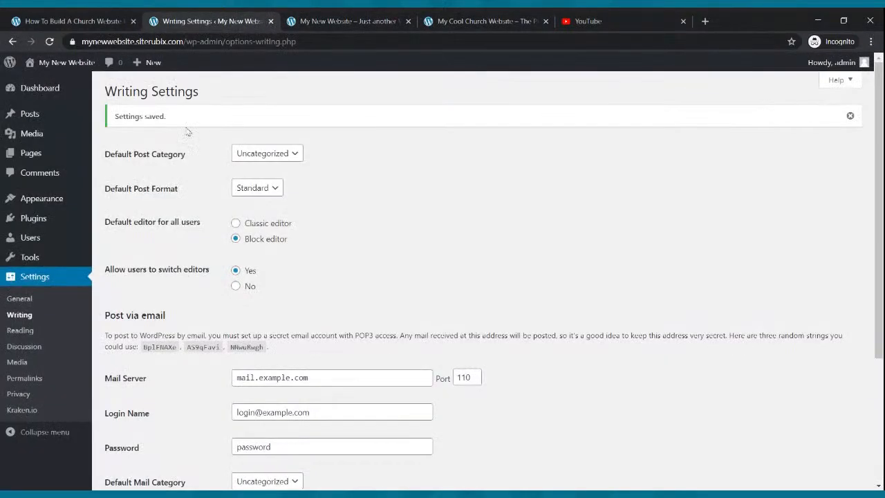
click(34, 283)
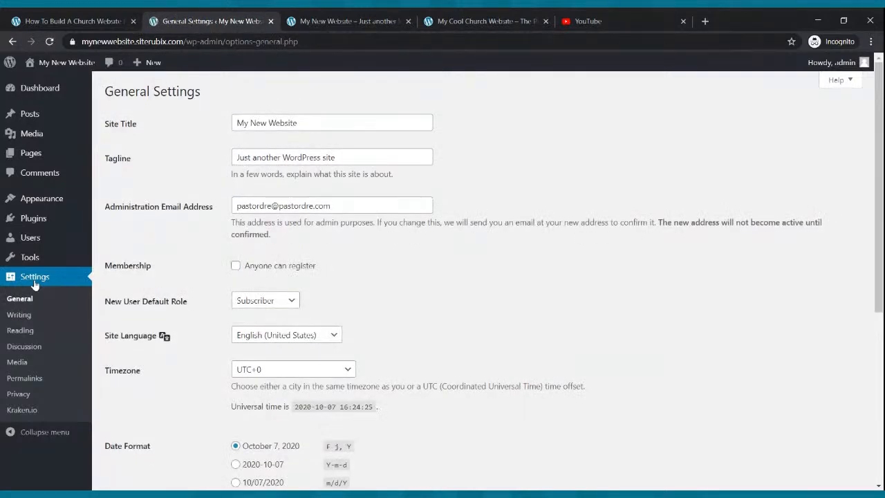
click(27, 332)
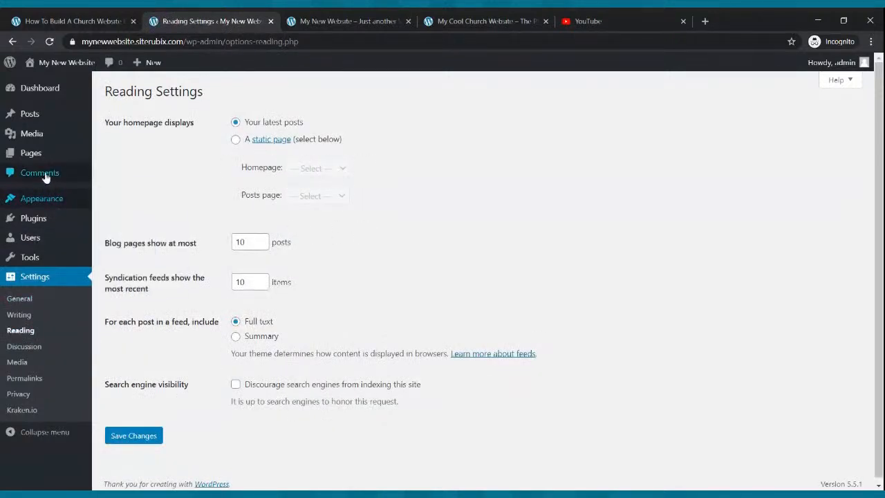
Step: Move the Sample Page from the website's list of pages to the Trash
mouse_move(31, 166)
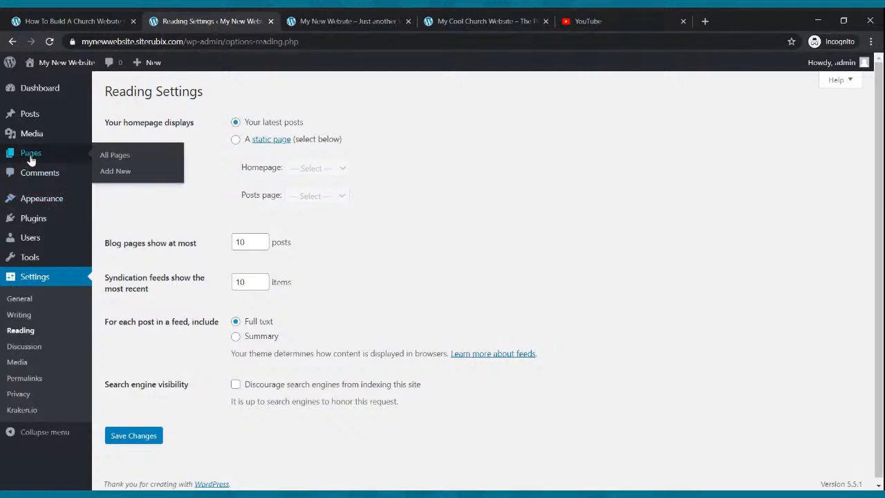
click(31, 153)
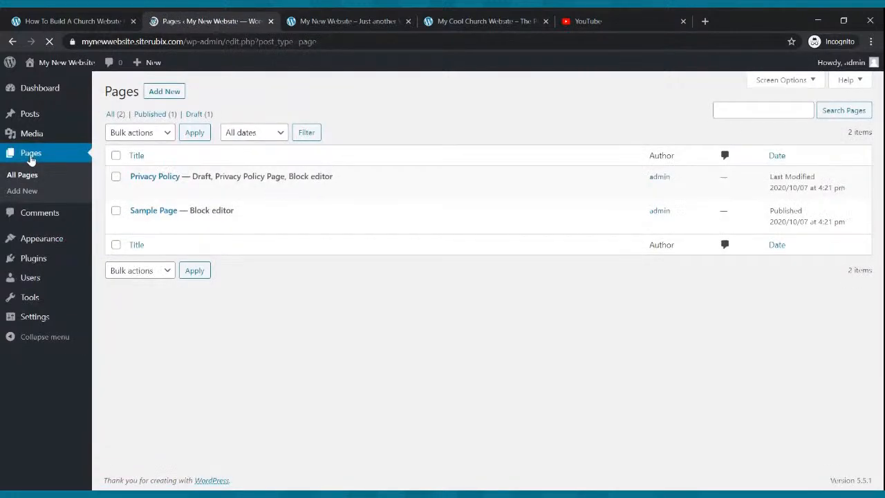
mouse_move(253, 228)
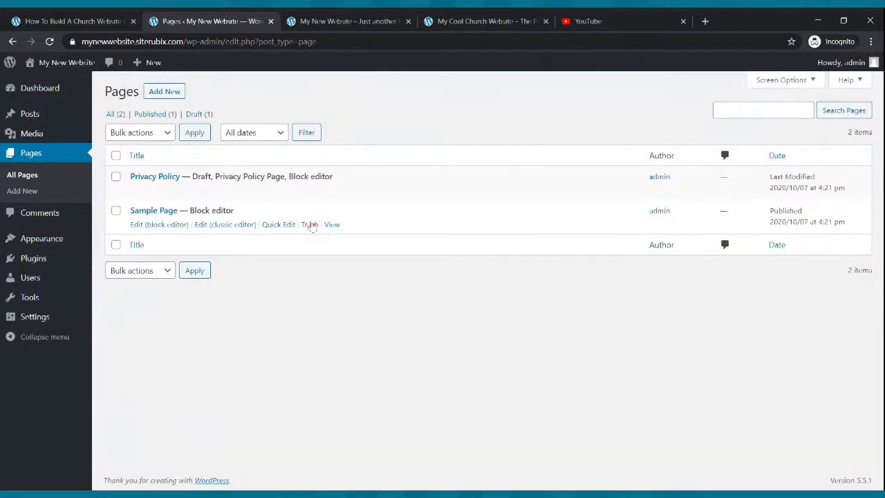
click(309, 224)
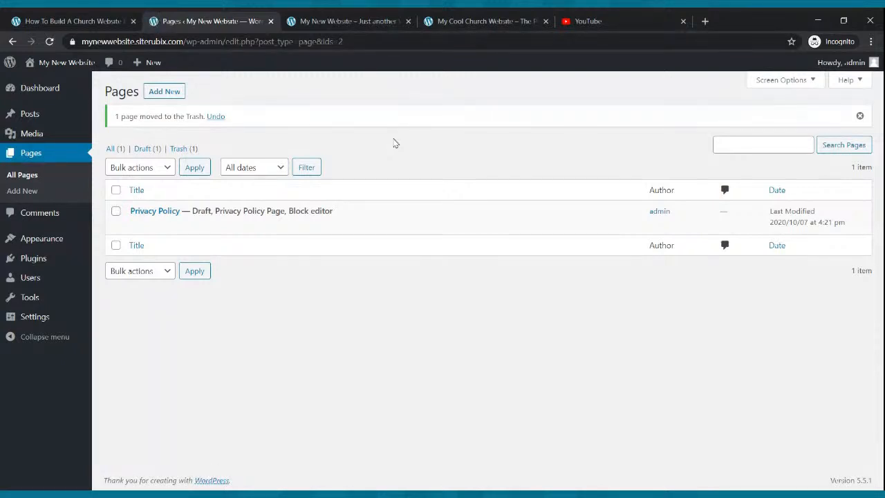
Step: Check the example church website's navigation, publish a blank page titled Home on the new website and return to the page list
click(463, 19)
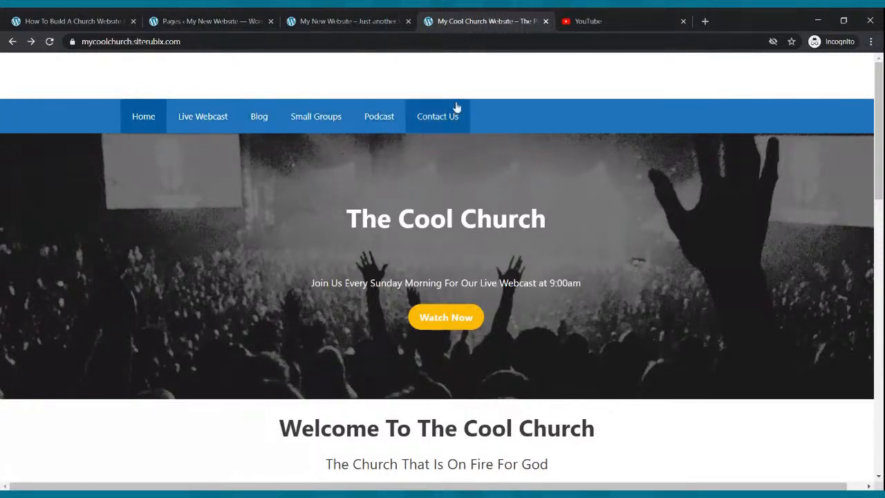
click(249, 21)
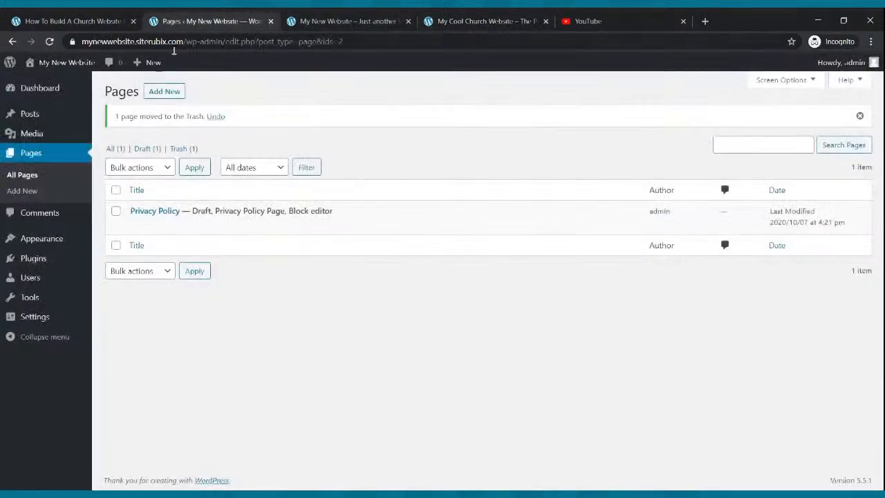
click(166, 93)
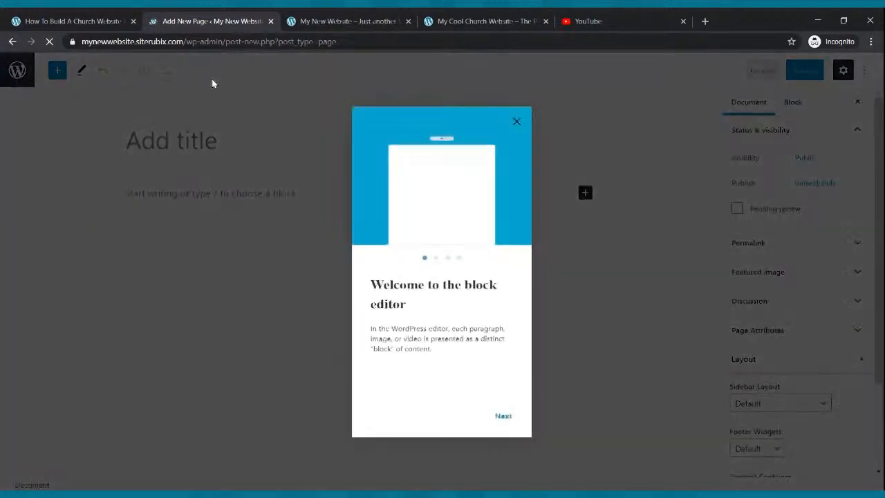
click(521, 123)
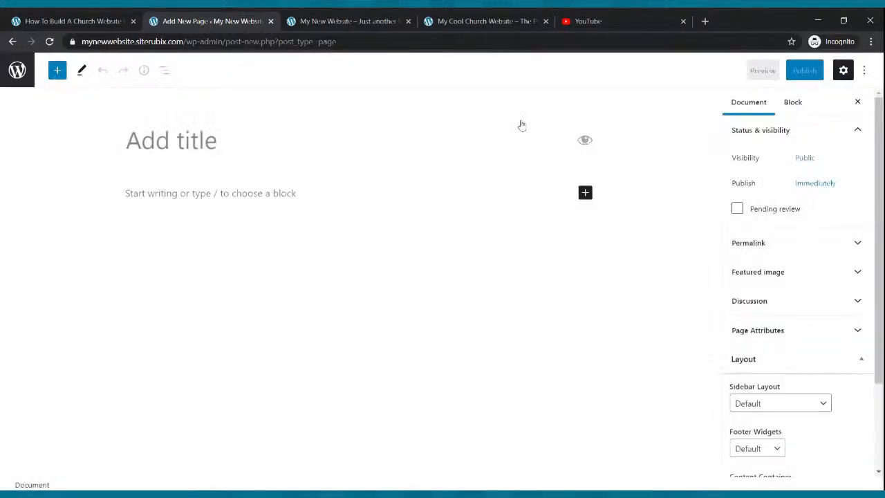
click(227, 143)
text(Home)
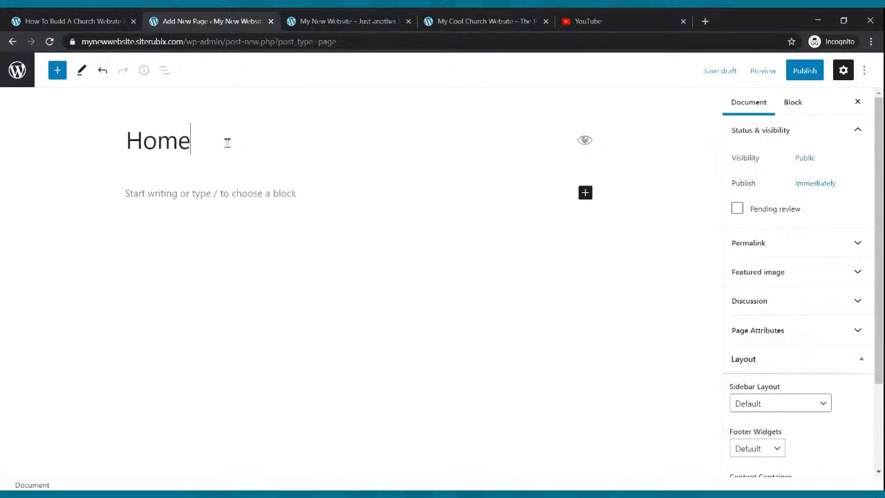
click(806, 74)
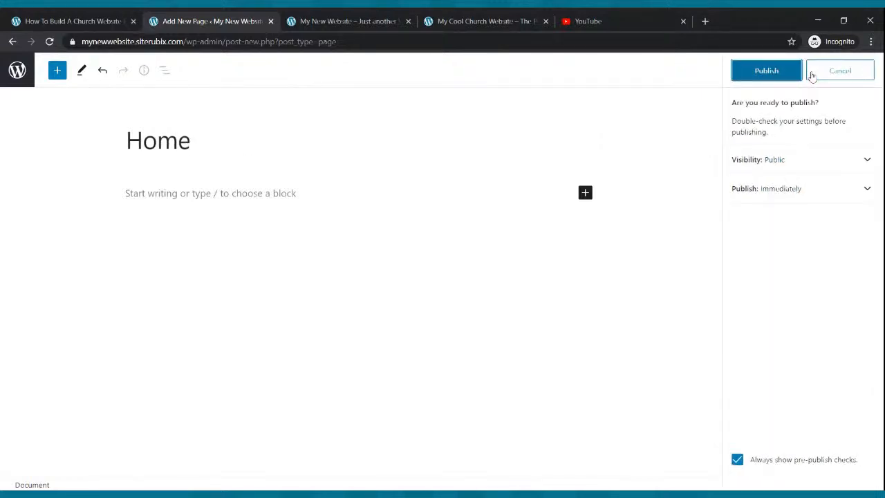
click(774, 76)
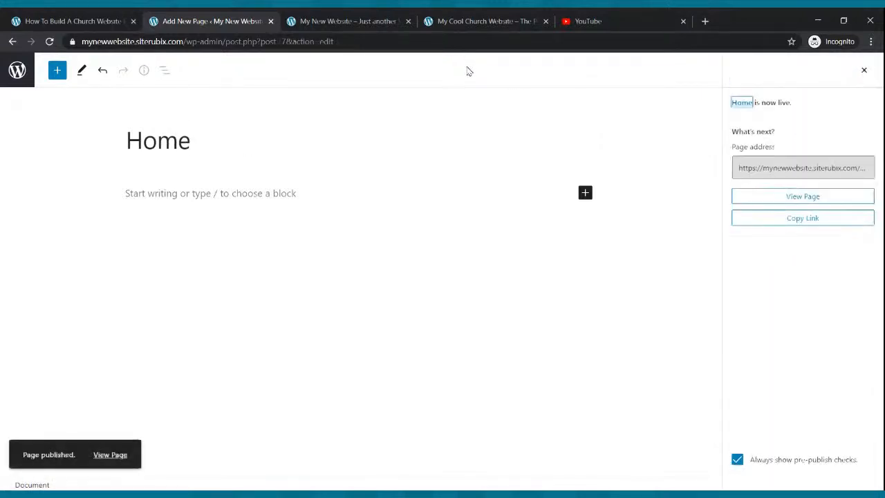
click(12, 41)
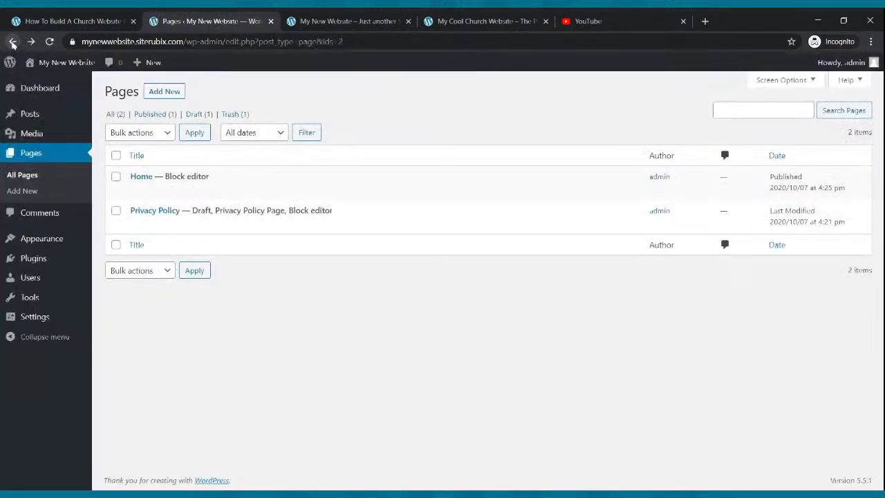
Step: Create and publish a blank page titled Live Webcast, and return to the page list
click(159, 94)
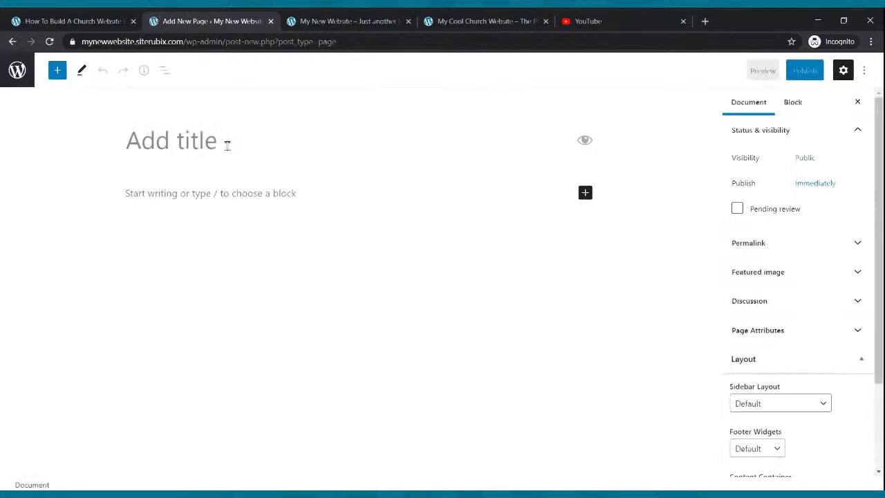
text(Live )
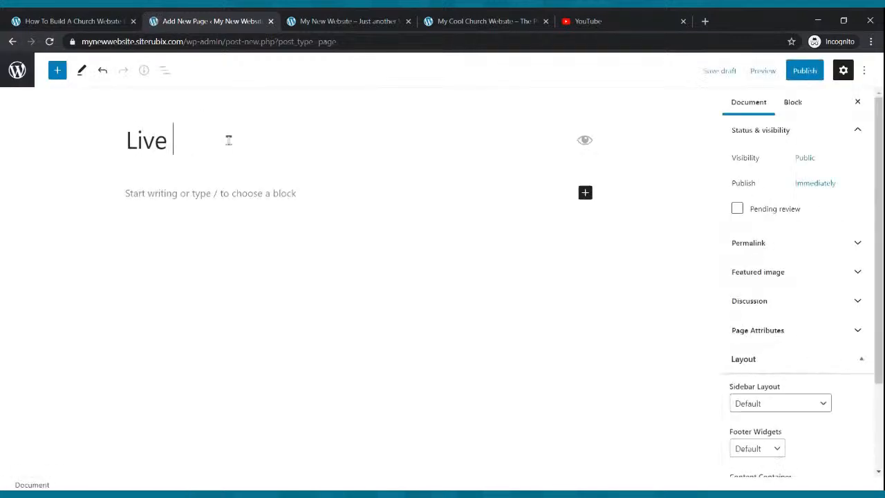
text(Webcast)
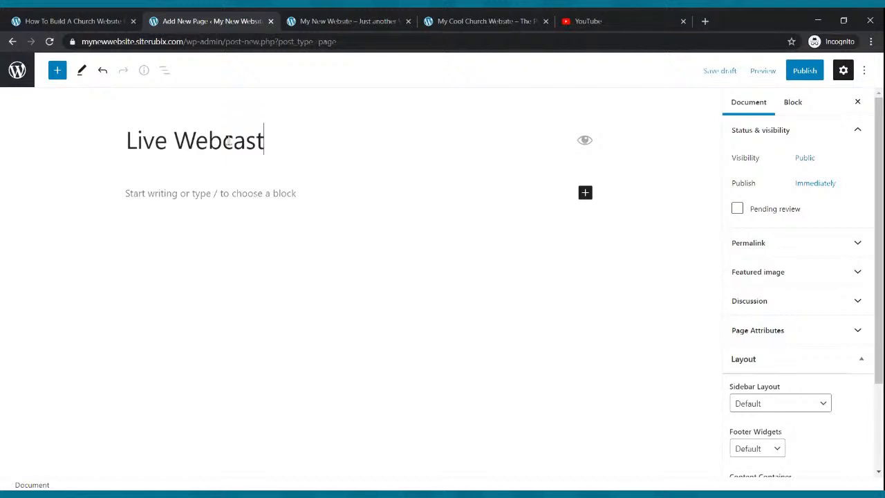
click(808, 73)
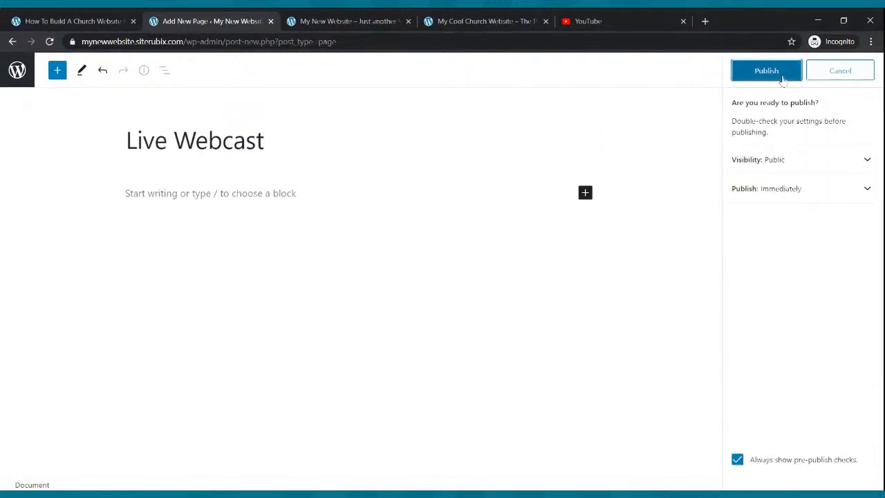
click(774, 78)
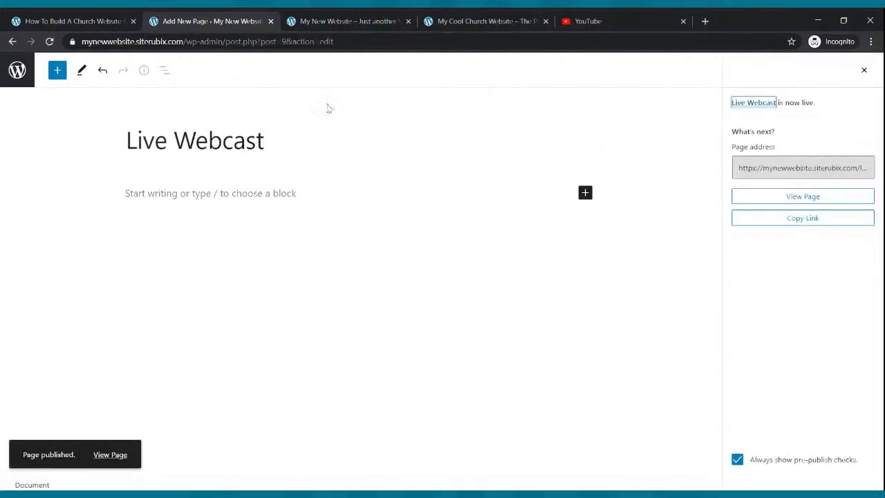
click(14, 42)
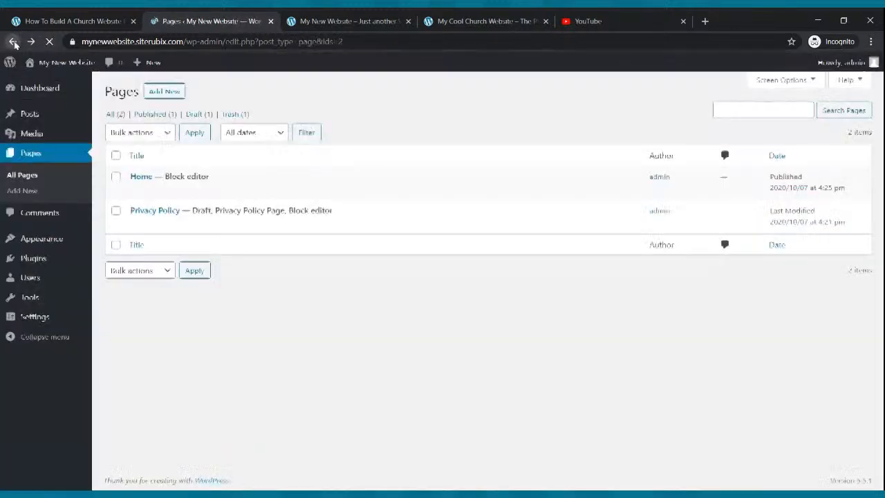
Step: Create and publish a blank page titled Blog, and return to the page list
click(163, 92)
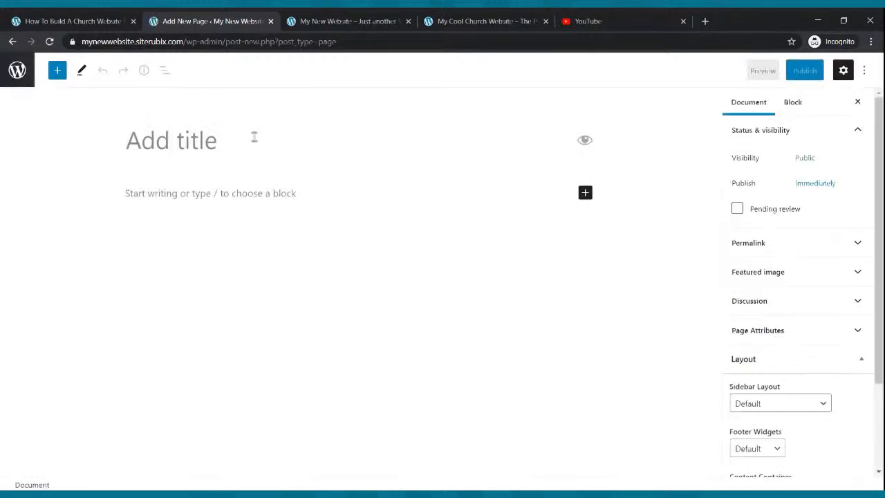
text(b)
key(BackSpace)
text(Blog)
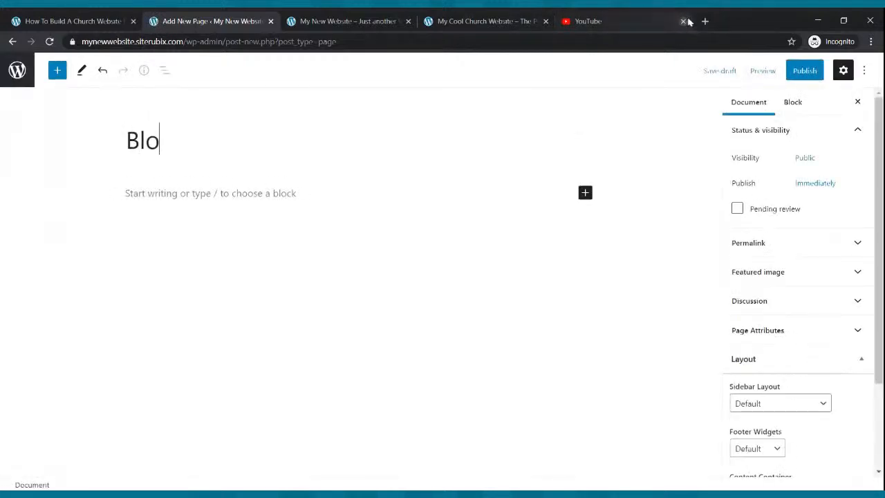
click(805, 69)
click(787, 73)
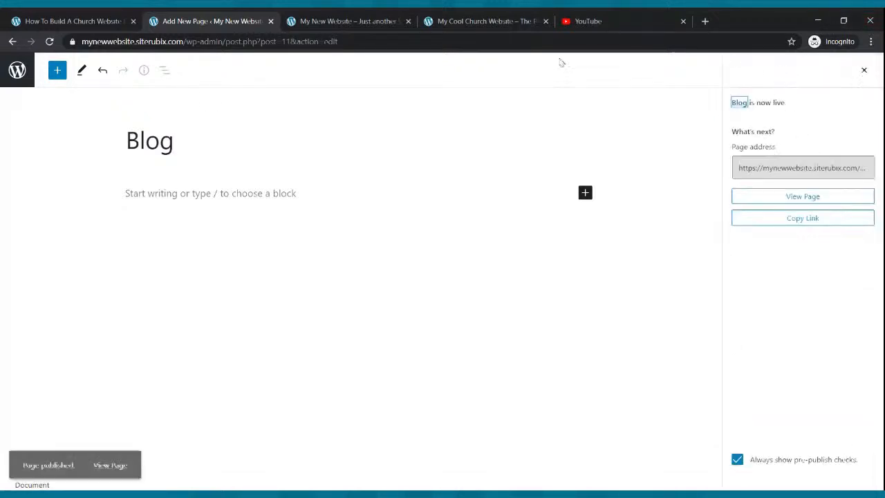
click(12, 42)
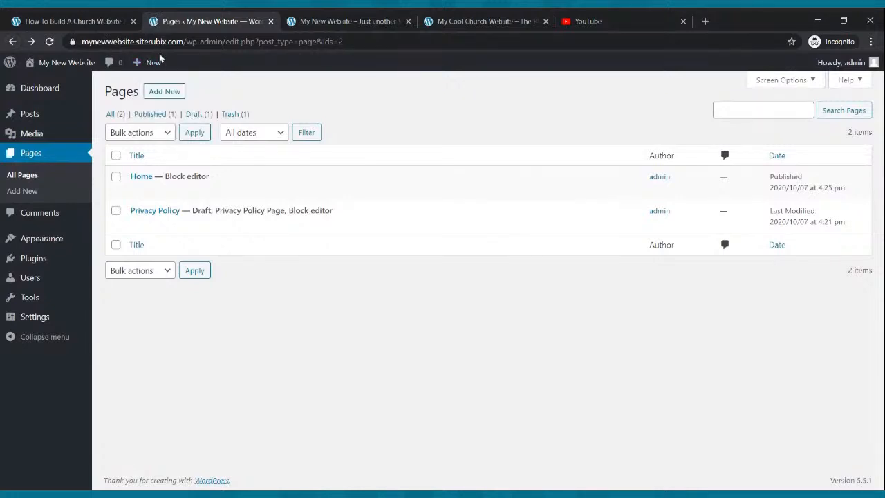
Step: Create and publish a blank page titled Small Groups, and return to the page list
click(165, 92)
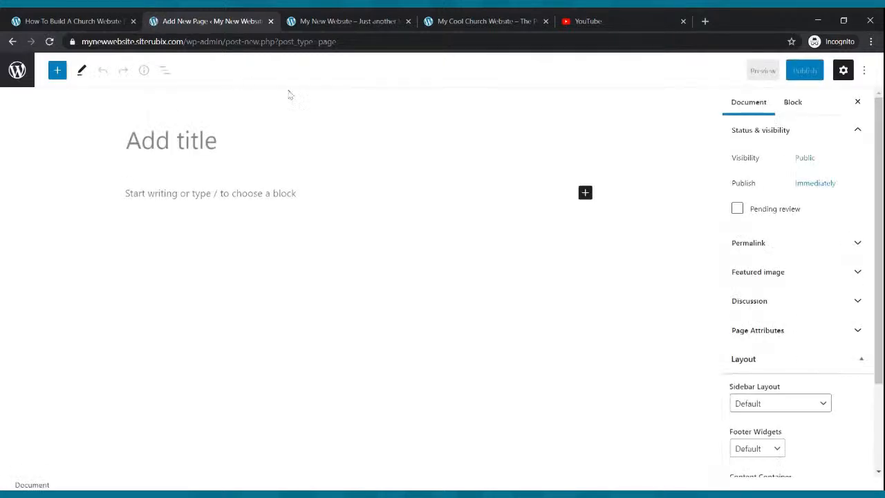
text(S)
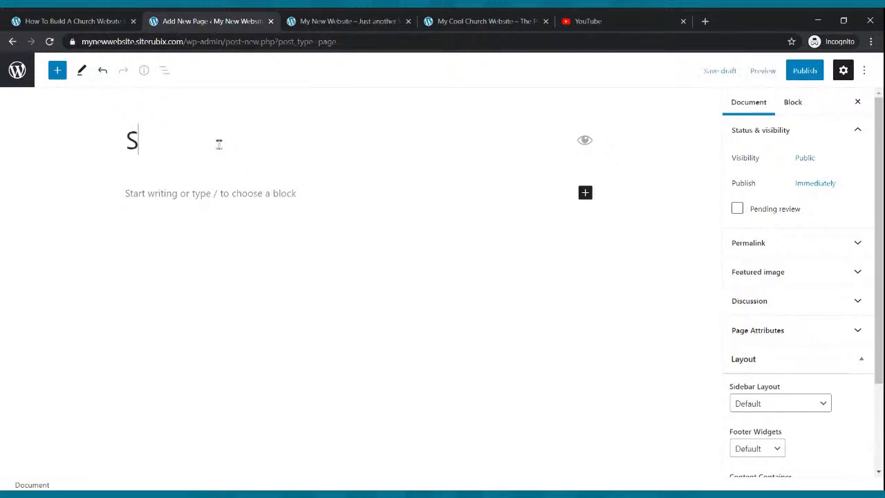
text(mall Groups)
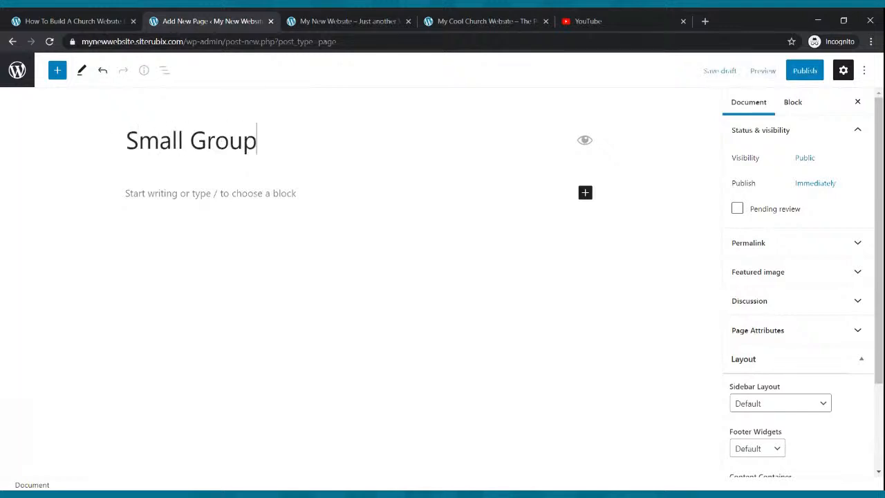
click(796, 72)
click(778, 72)
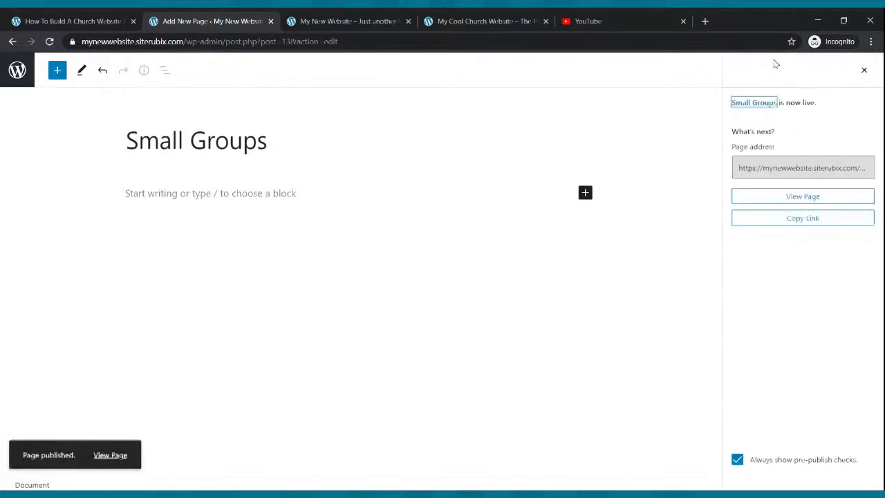
click(13, 42)
Step: Create and publish a blank page titled Podcast, and return to the page list
click(172, 97)
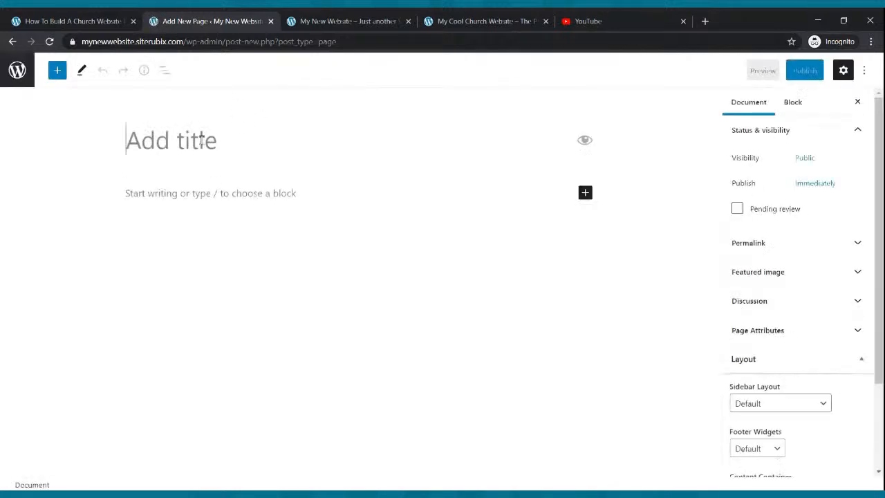
text(Podcast)
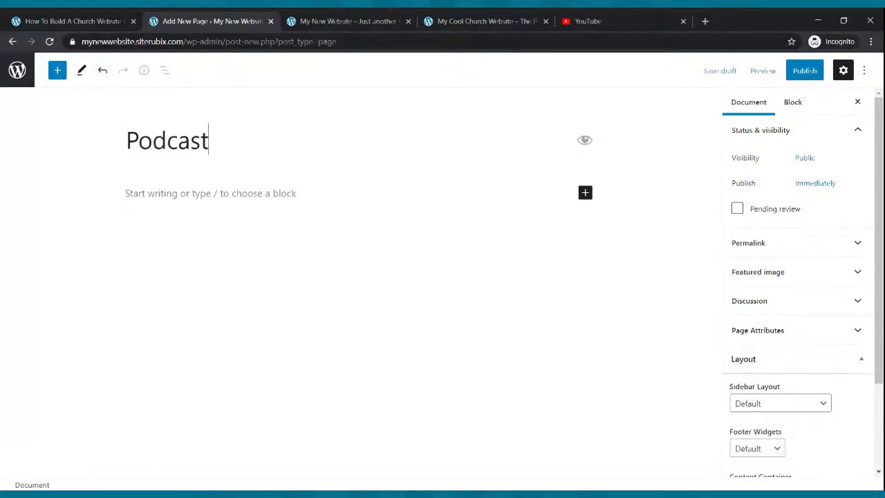
click(805, 71)
click(786, 72)
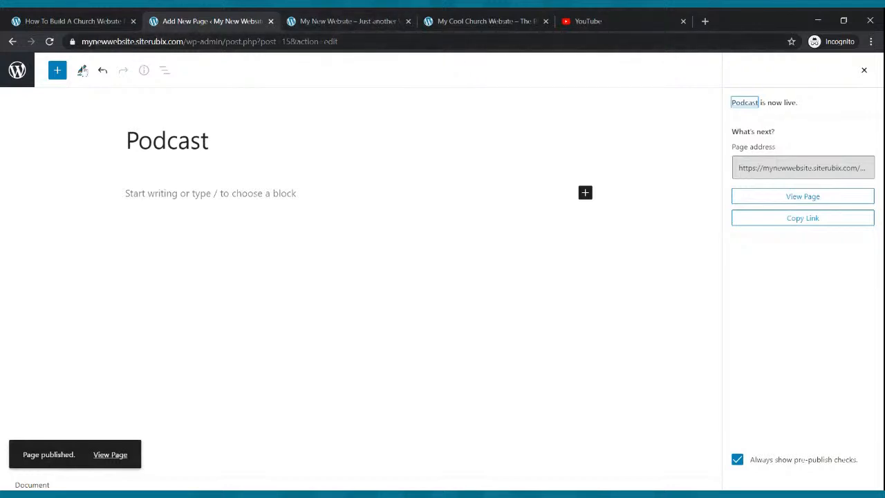
click(14, 42)
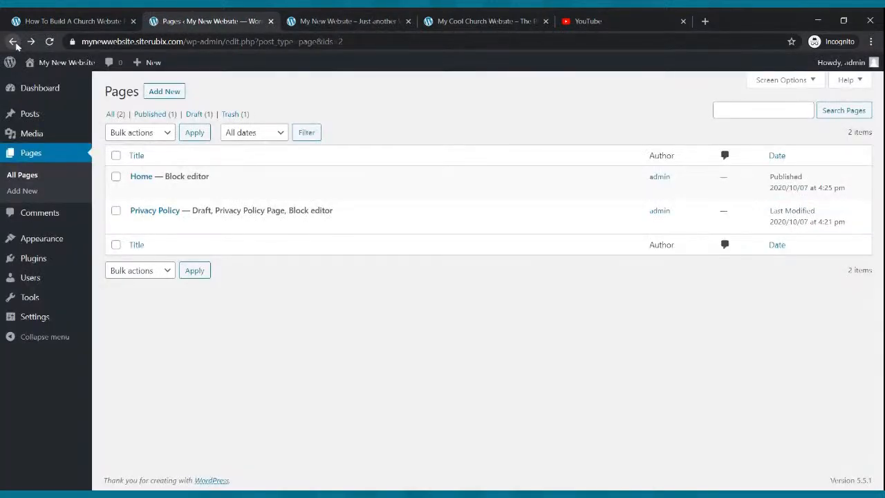
Step: Create and publish a blank page titled Contact Us, and return to the page list
click(171, 93)
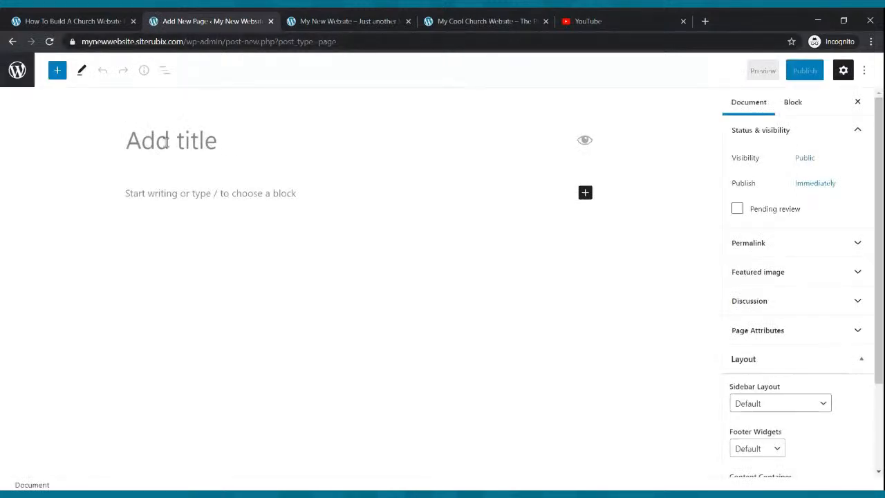
text(Contac)
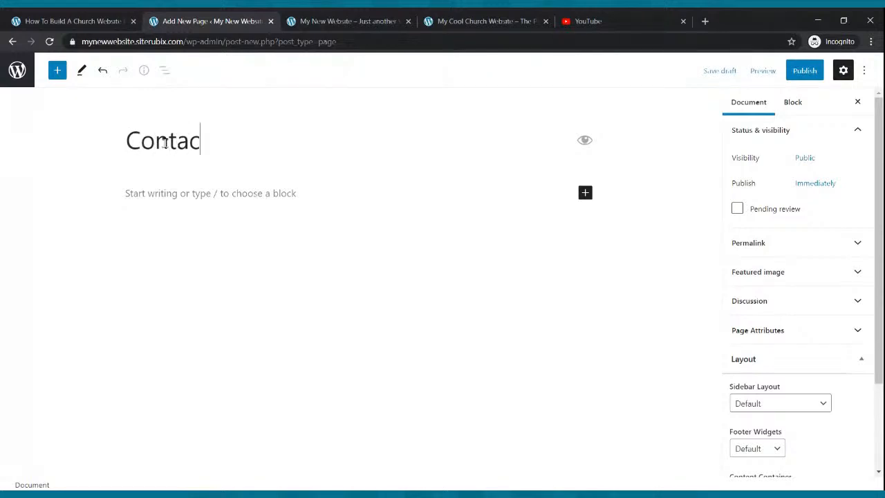
text(t Us)
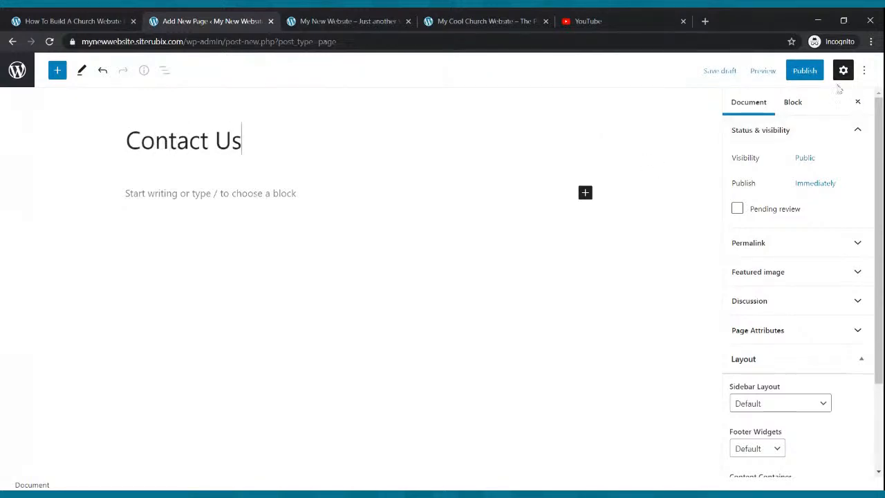
click(804, 71)
click(774, 79)
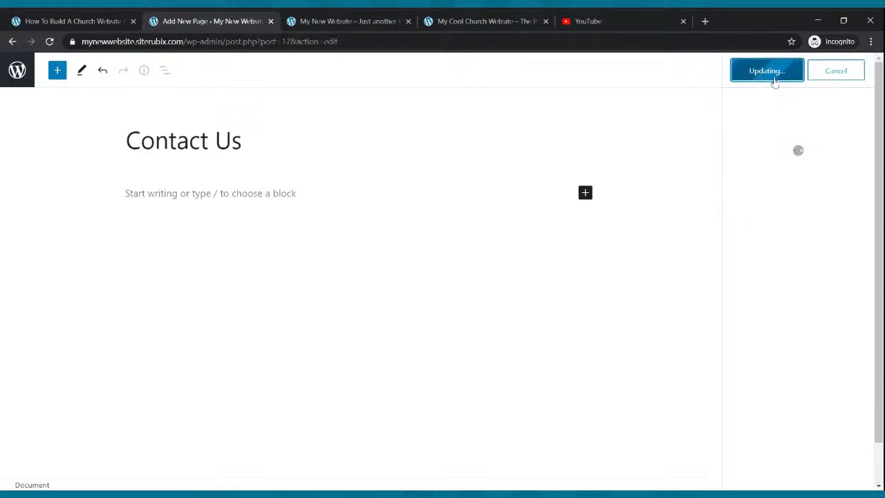
click(12, 41)
click(27, 156)
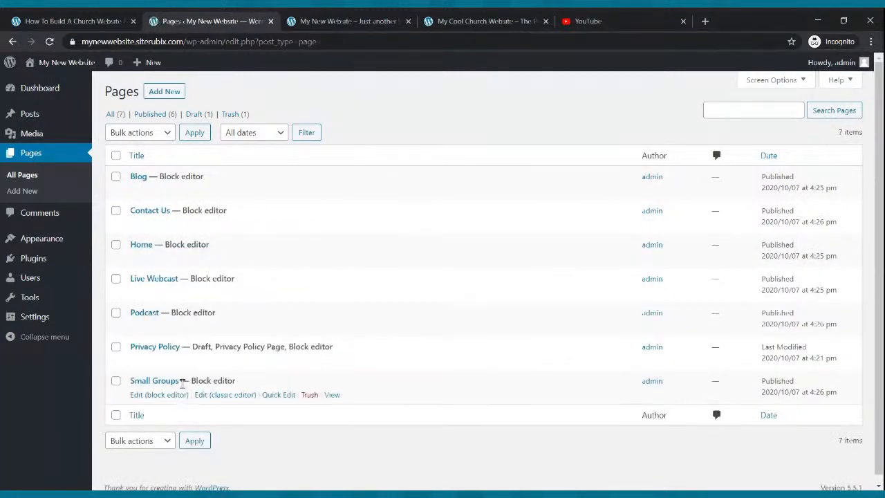
Step: Create the navigation menu Menu 1 from the suggested items, removing the duplicate Home page entry and keeping the Home custom link
mouse_move(50, 241)
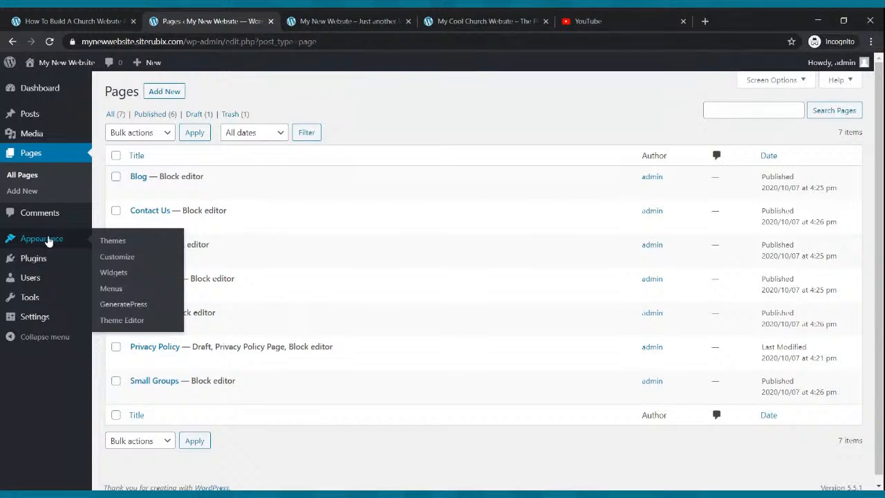
click(48, 240)
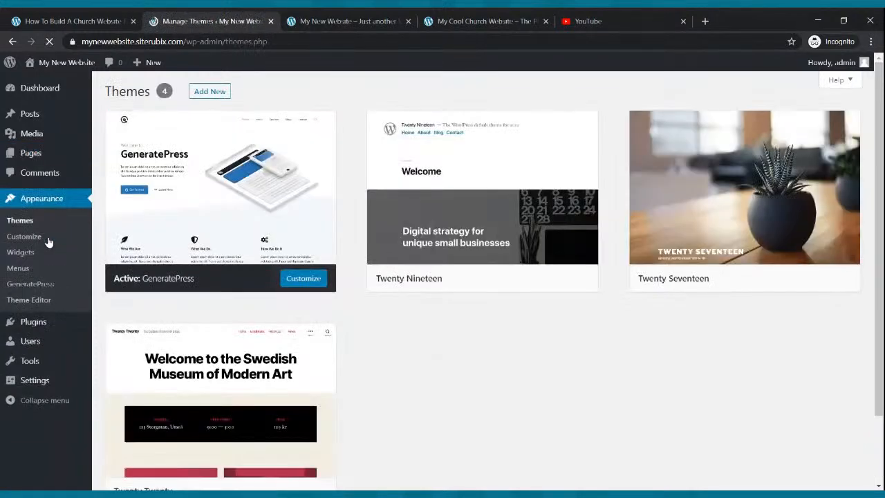
click(20, 269)
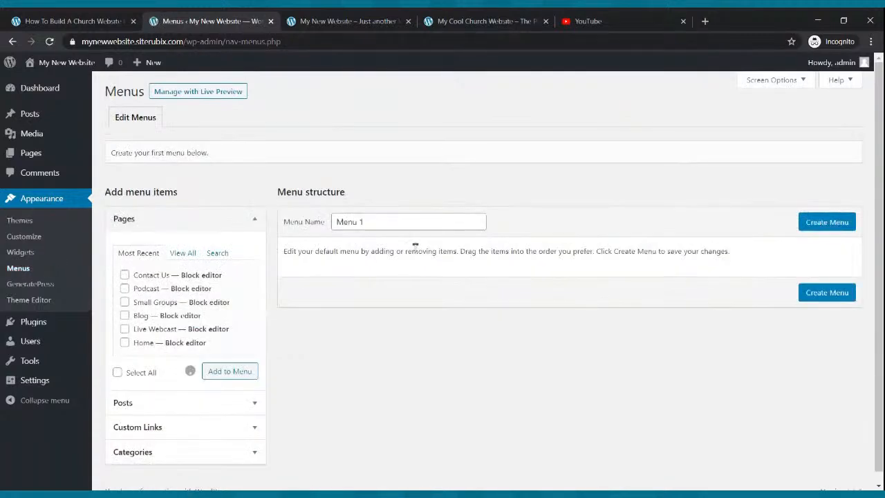
scroll(374, 275, down, 1)
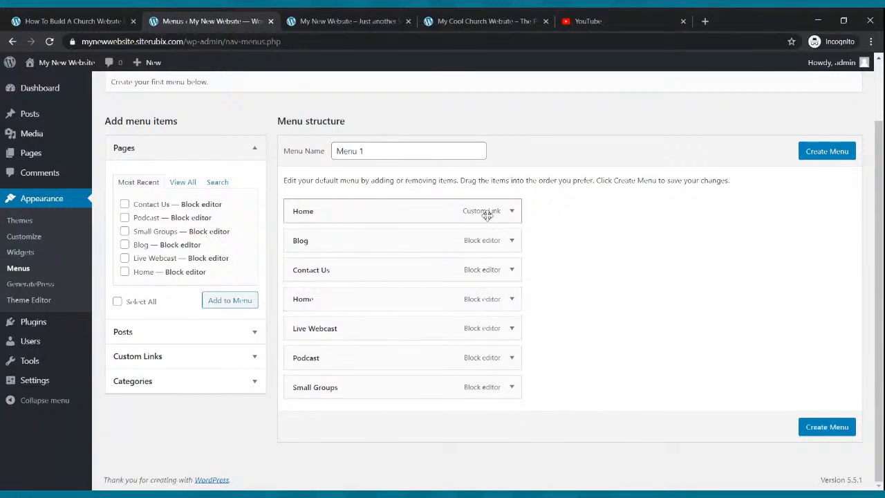
click(513, 329)
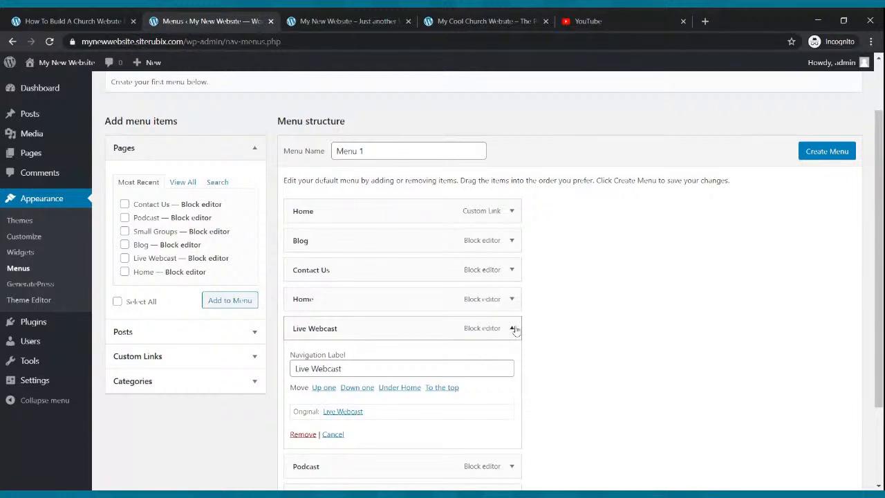
click(514, 329)
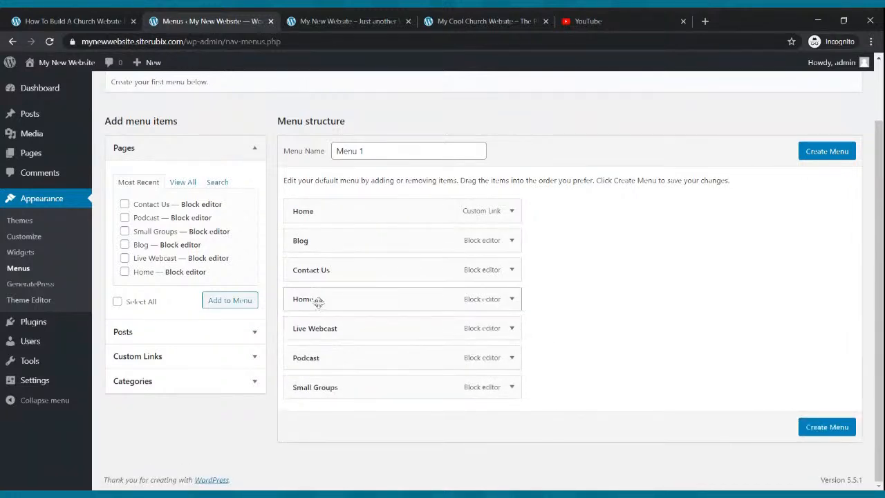
click(512, 300)
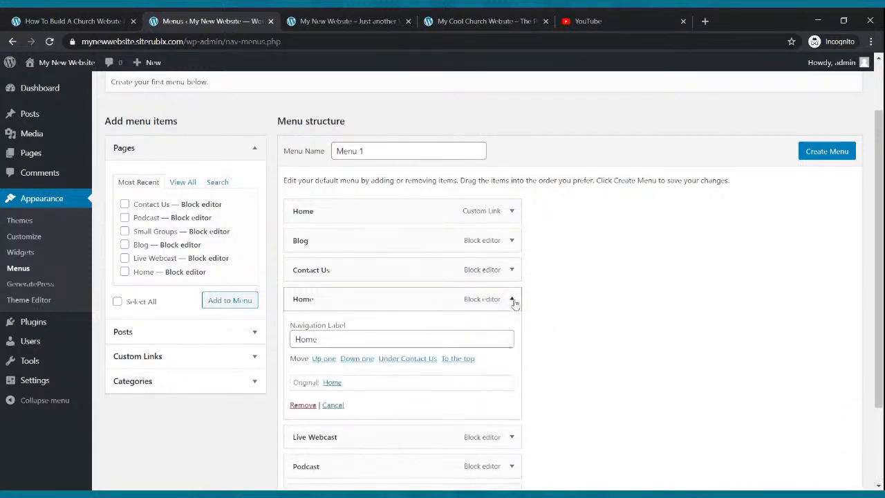
click(303, 405)
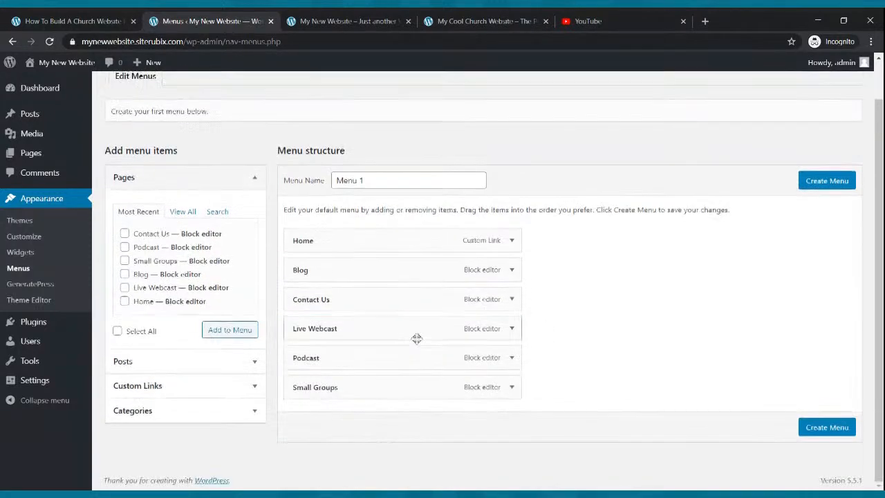
click(830, 182)
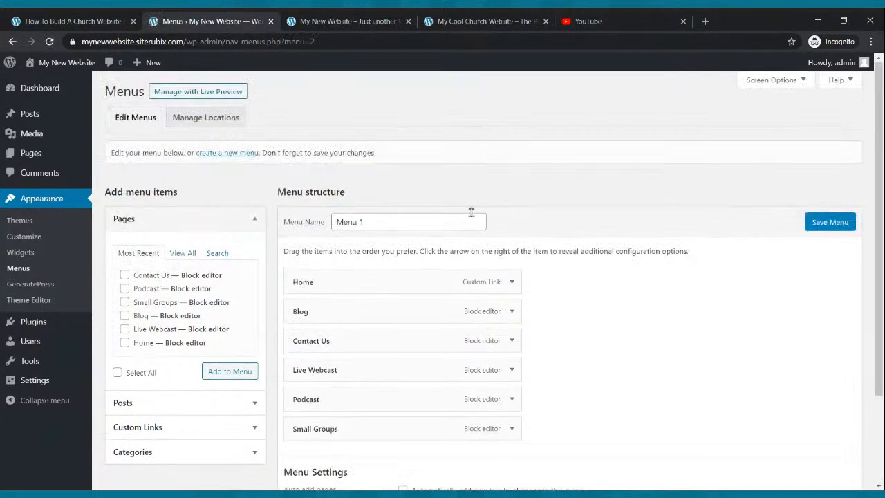
Step: Assign Menu 1 to the Primary Menu display location, save the menu, and refresh the live site to check it
scroll(498, 283, down, 3)
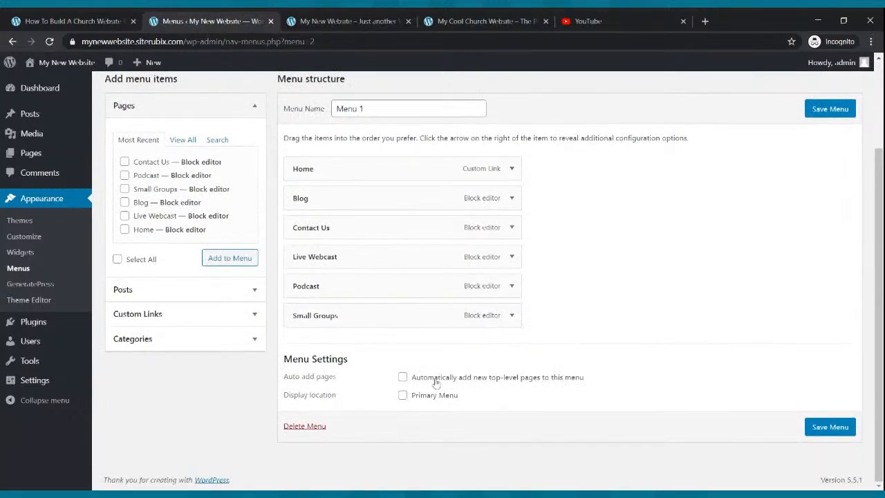
click(403, 395)
click(820, 428)
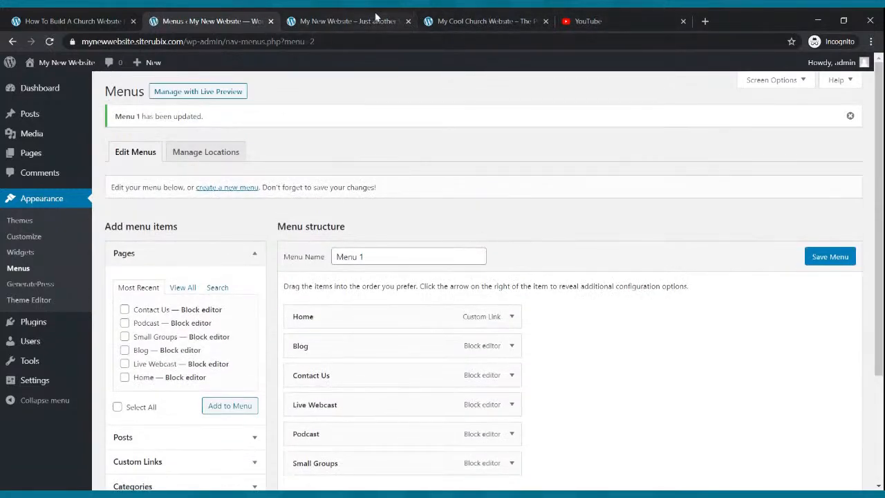
click(377, 16)
click(49, 42)
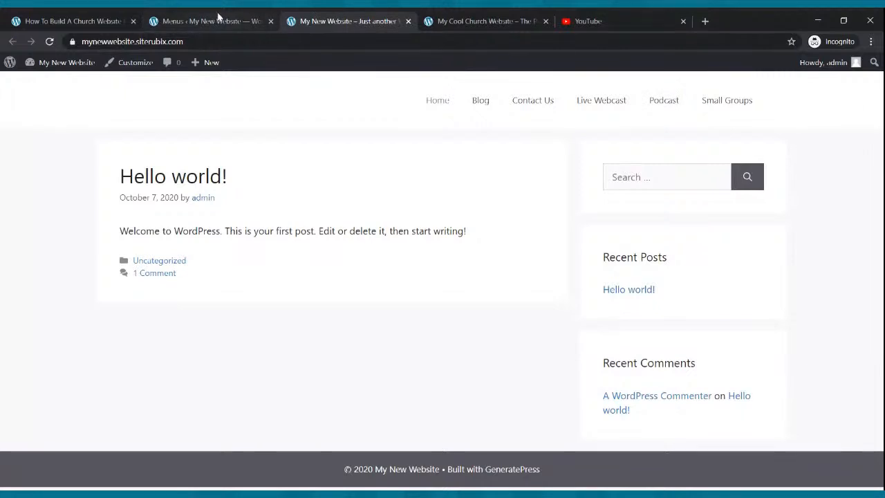
Step: Look through the theme customizer's Site Identity and Colors settings, and view the live site's front page again
click(218, 16)
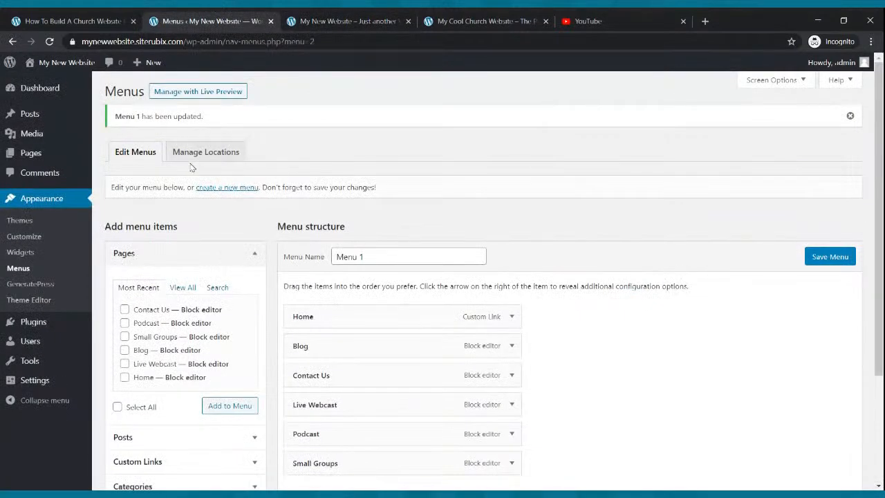
mouse_move(42, 161)
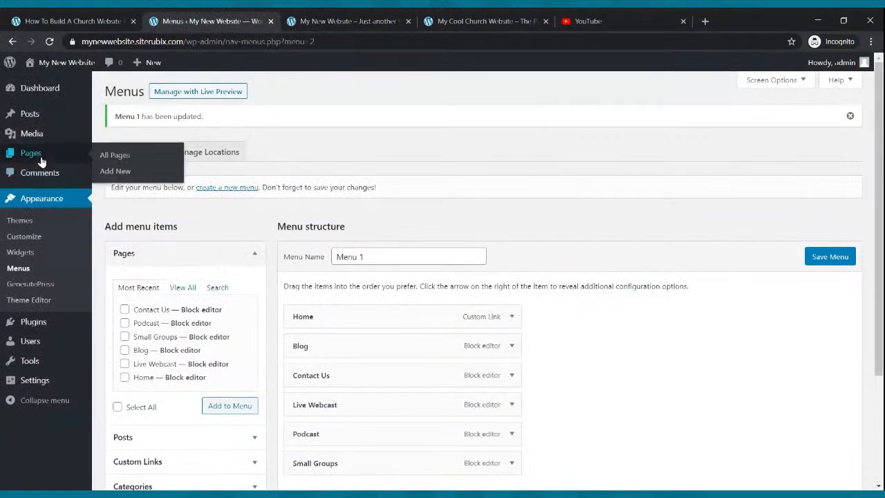
click(33, 241)
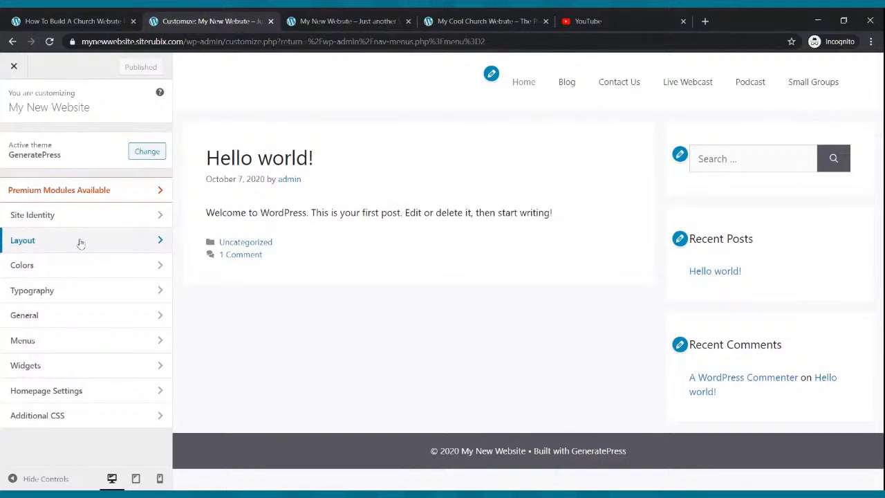
click(77, 222)
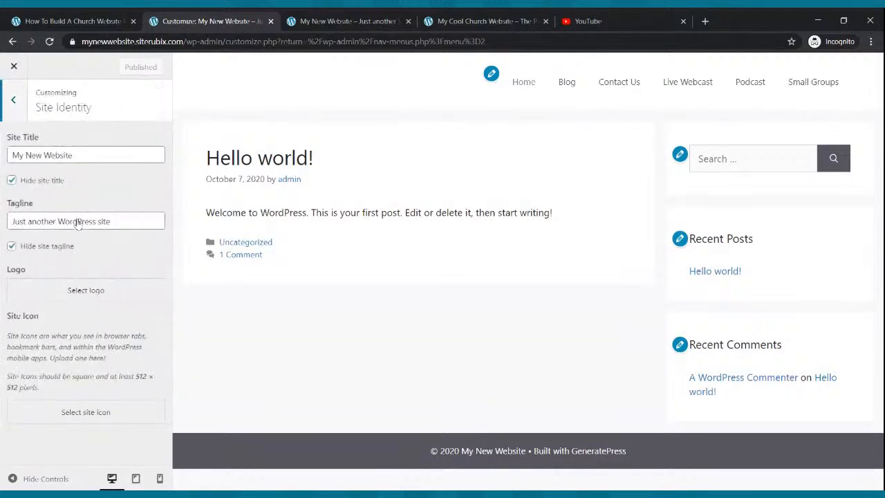
click(13, 99)
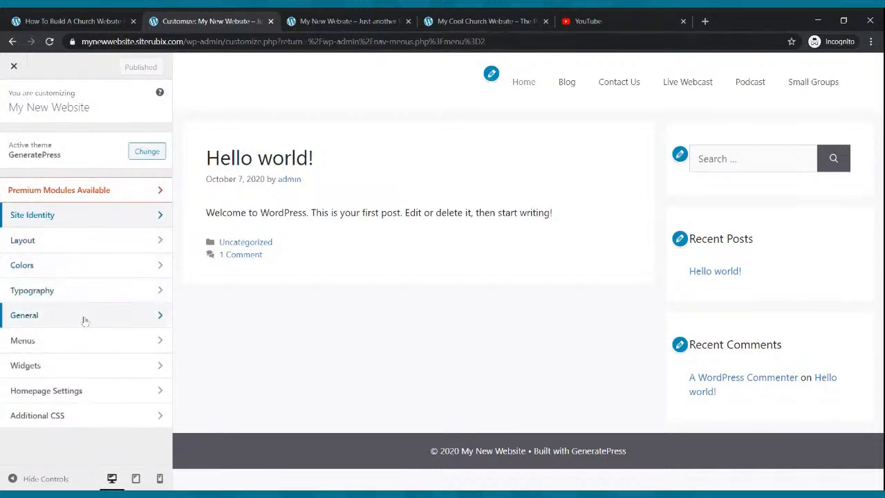
click(83, 265)
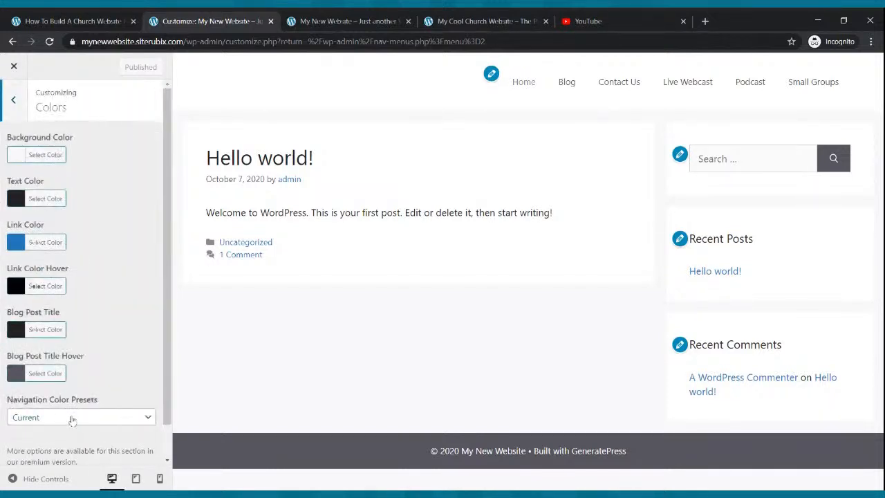
click(136, 420)
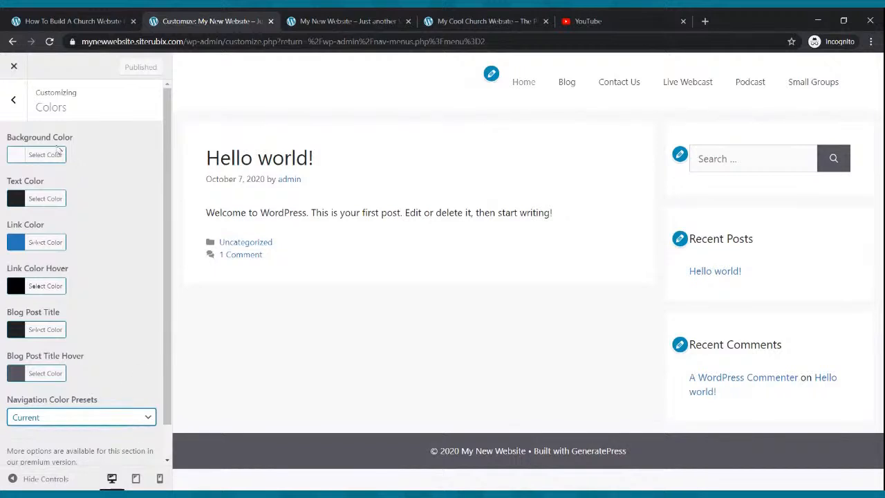
click(14, 101)
click(12, 42)
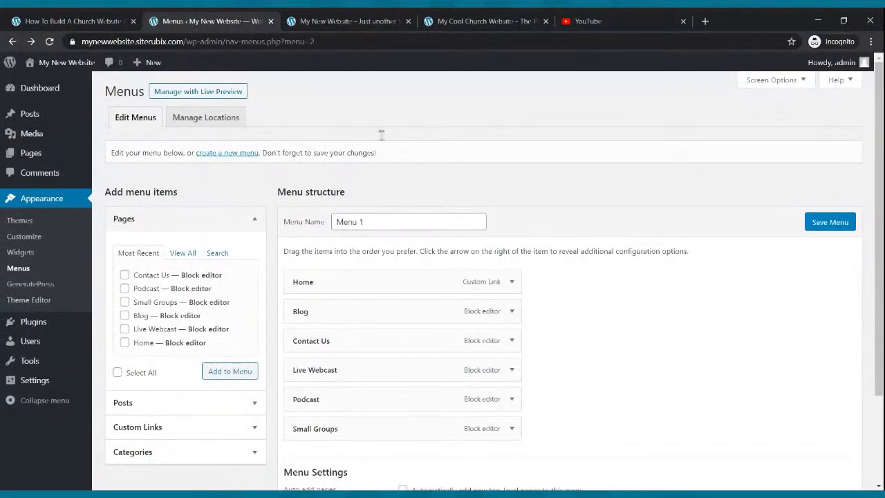
click(336, 20)
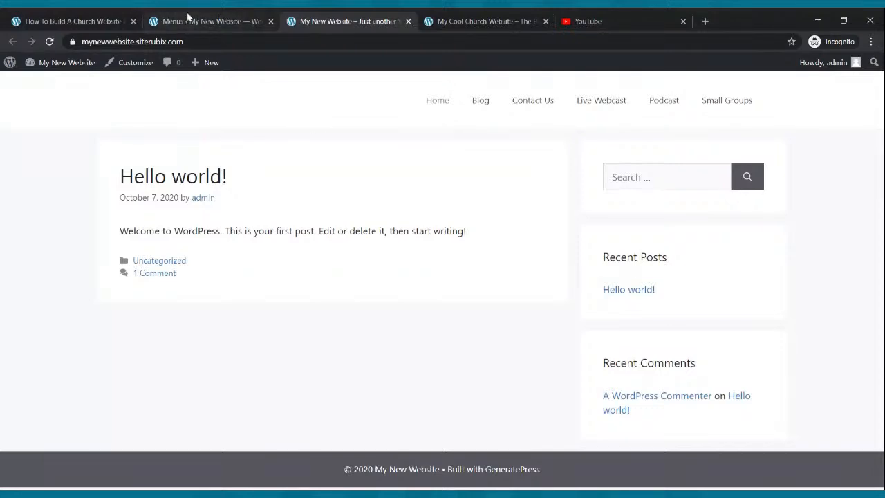
click(187, 19)
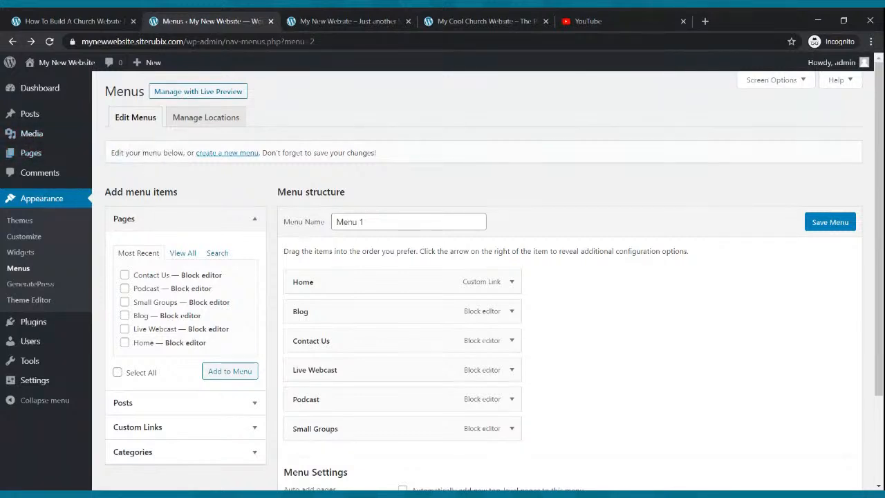
Step: Set the homepage to the static page Home and the posts page to Blog, save, and refresh the live site
click(35, 381)
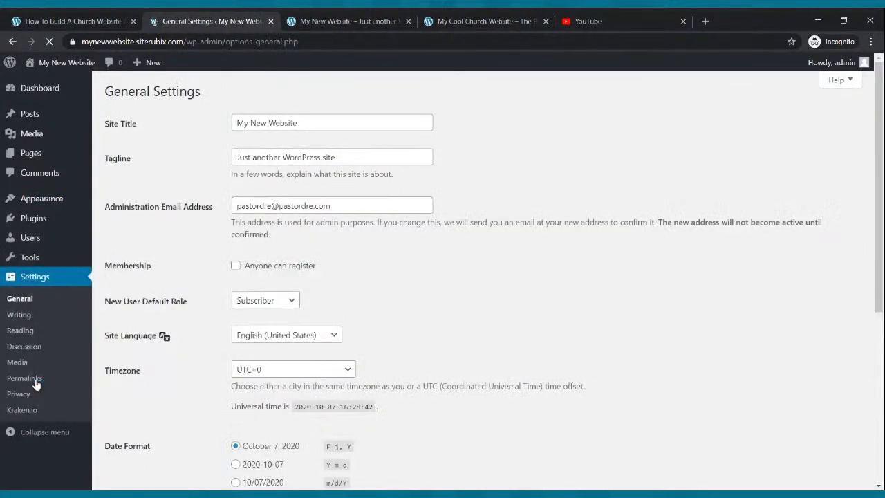
click(27, 334)
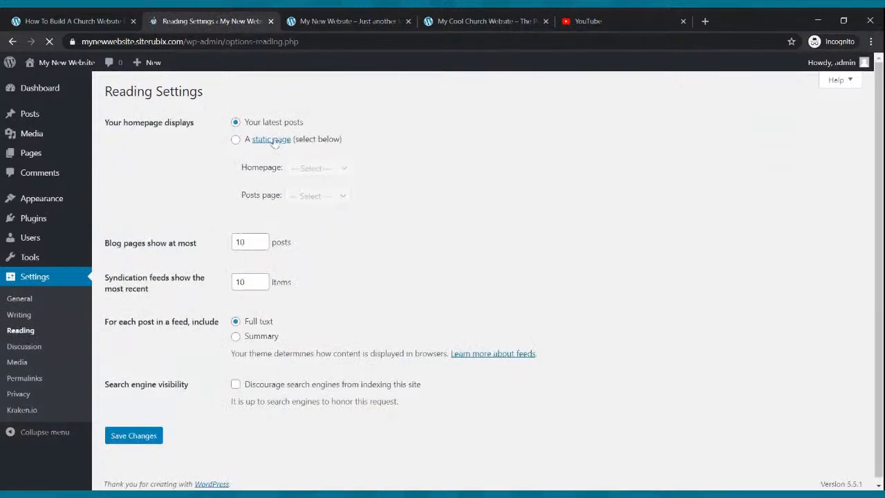
click(236, 140)
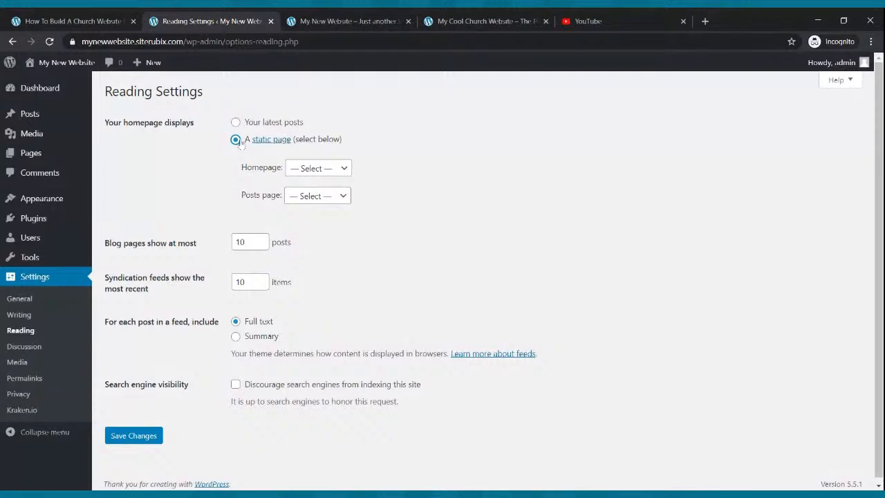
click(316, 171)
click(322, 180)
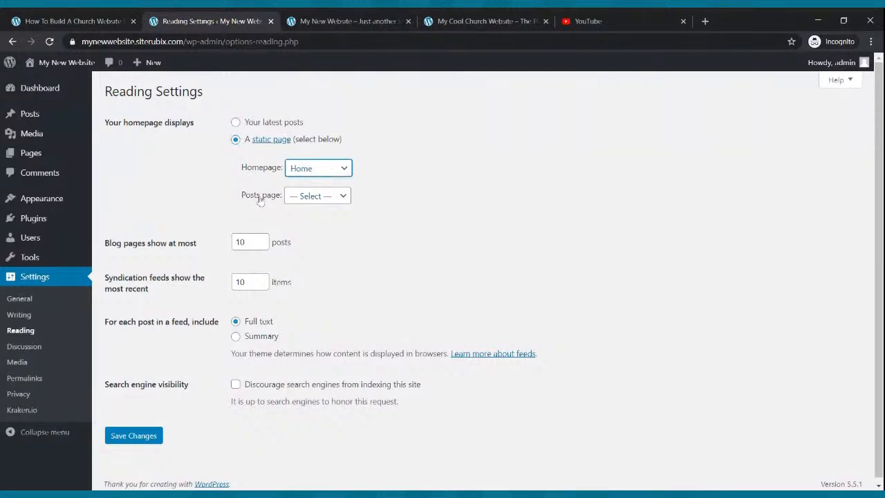
click(340, 198)
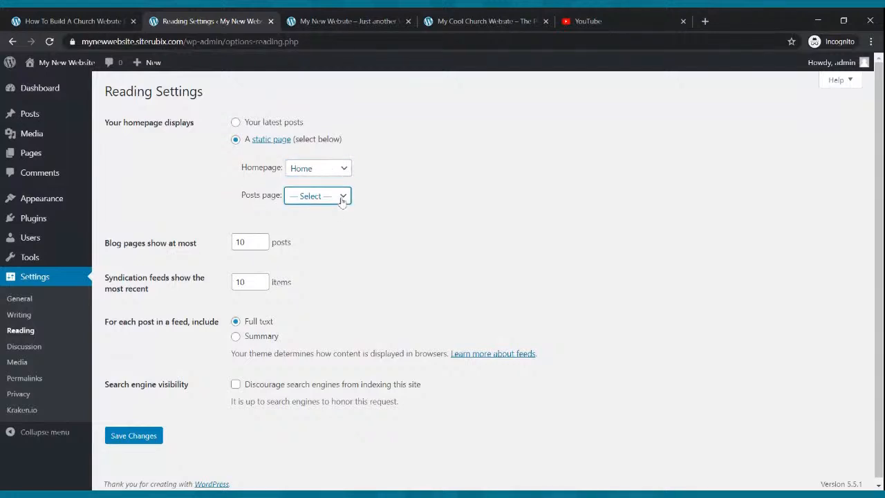
click(333, 216)
click(131, 437)
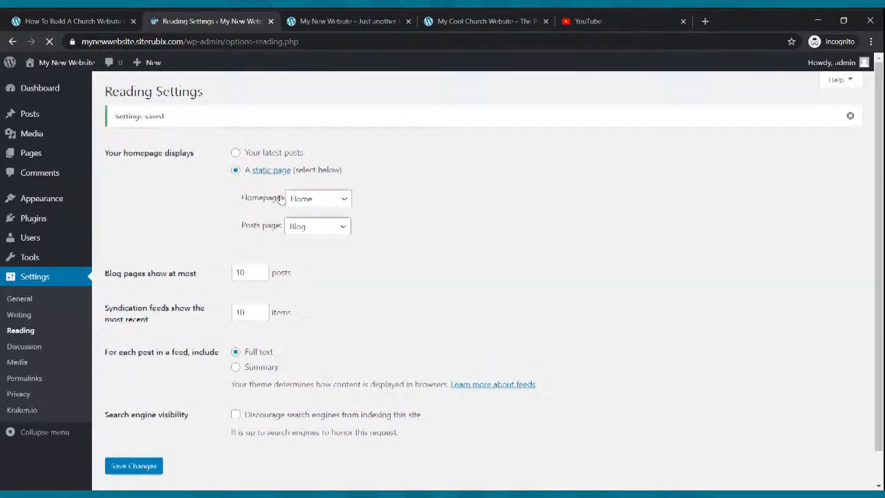
click(336, 20)
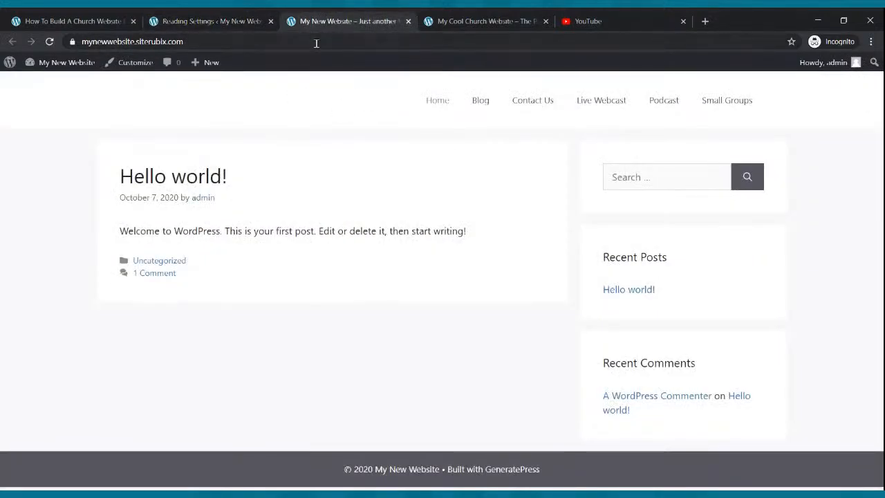
click(56, 42)
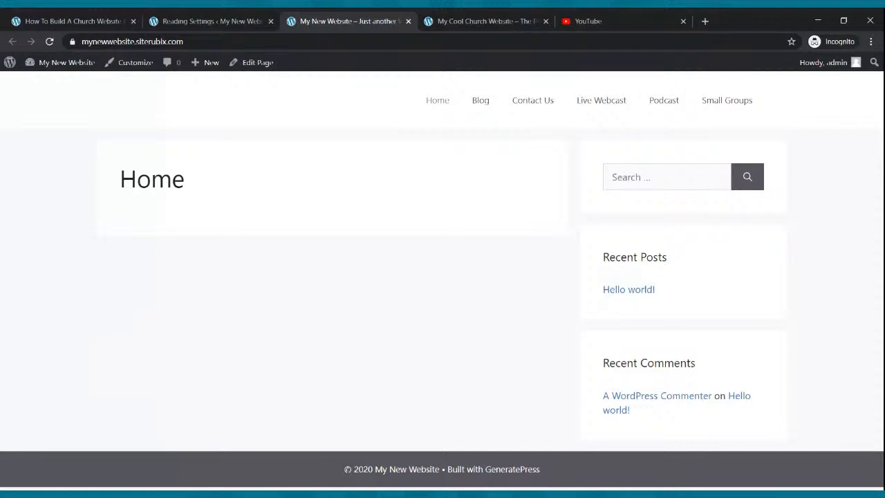
Step: Open the Home page in the block editor and look at its current layout on the live site
click(205, 20)
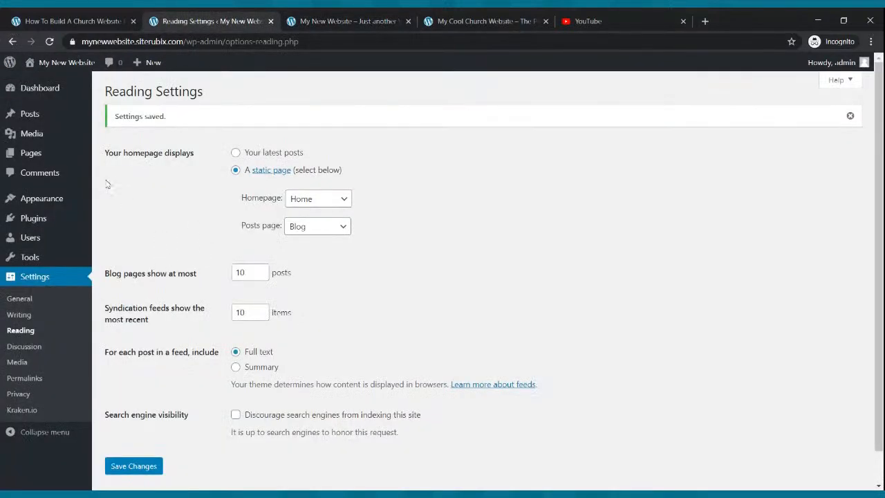
click(31, 155)
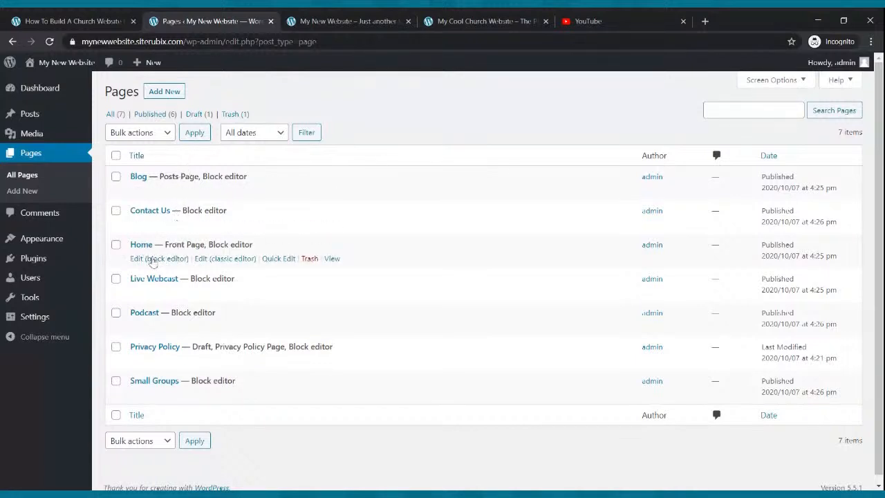
click(153, 260)
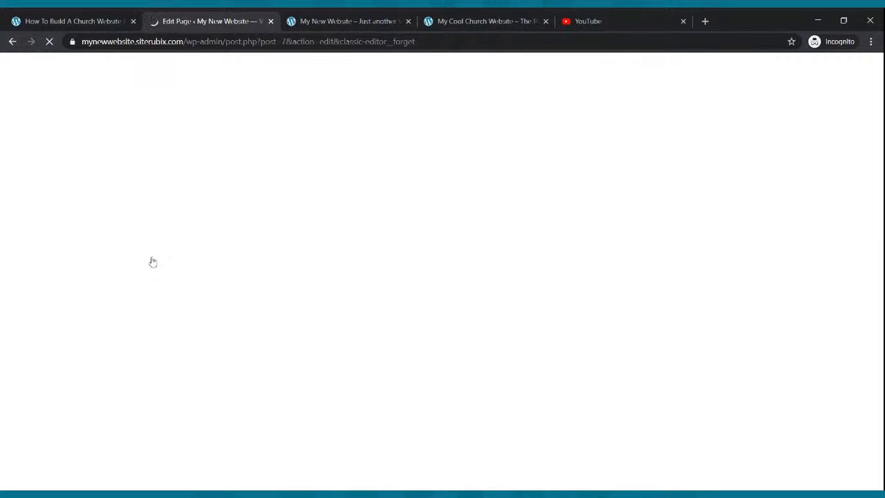
click(376, 20)
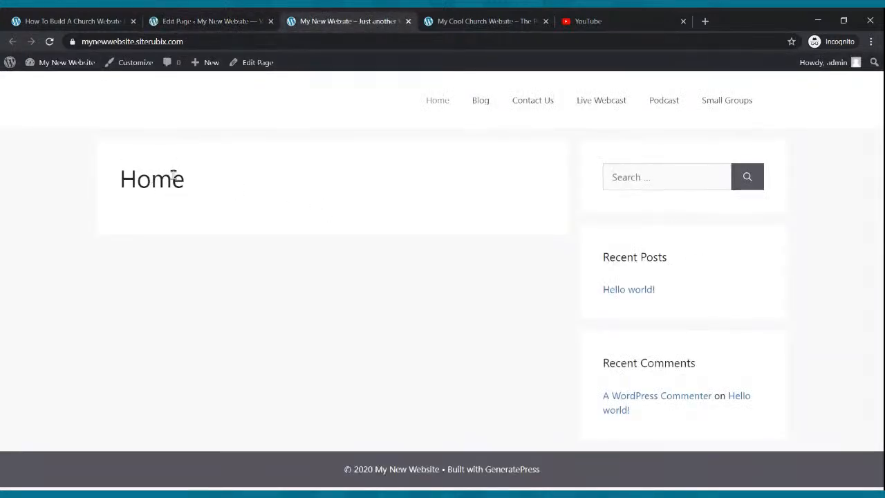
click(190, 22)
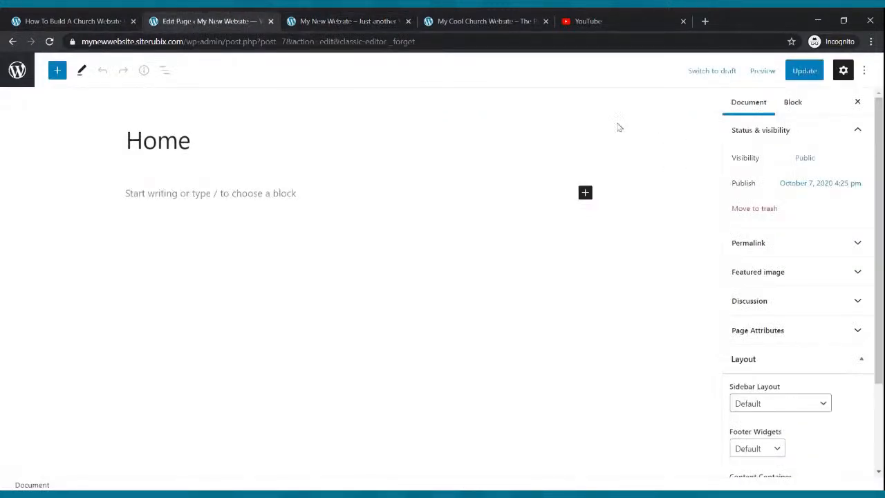
Step: Set the Home page's Sidebar Layout to No Sidebars, update the page, and refresh the live site
scroll(788, 282, down, 3)
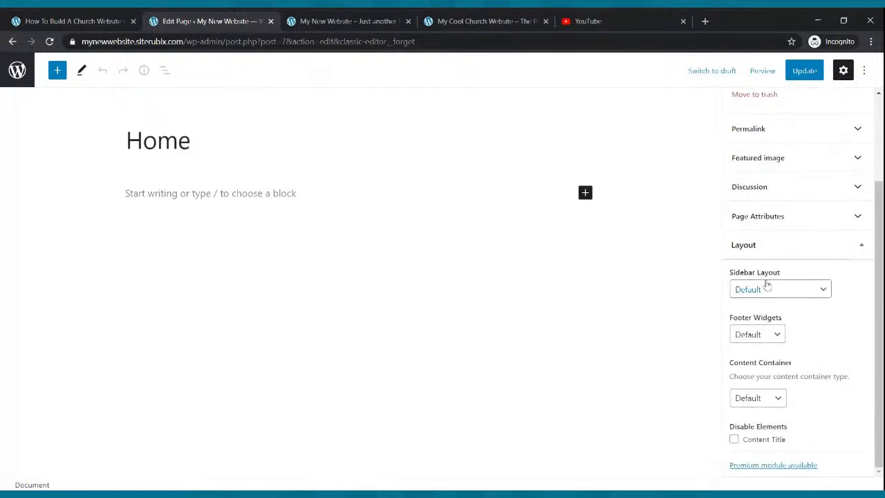
scroll(769, 284, up, 2)
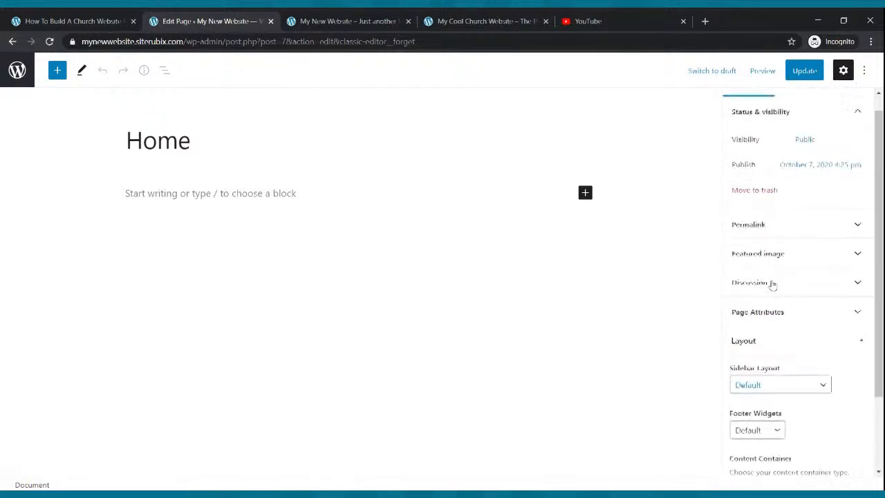
click(803, 341)
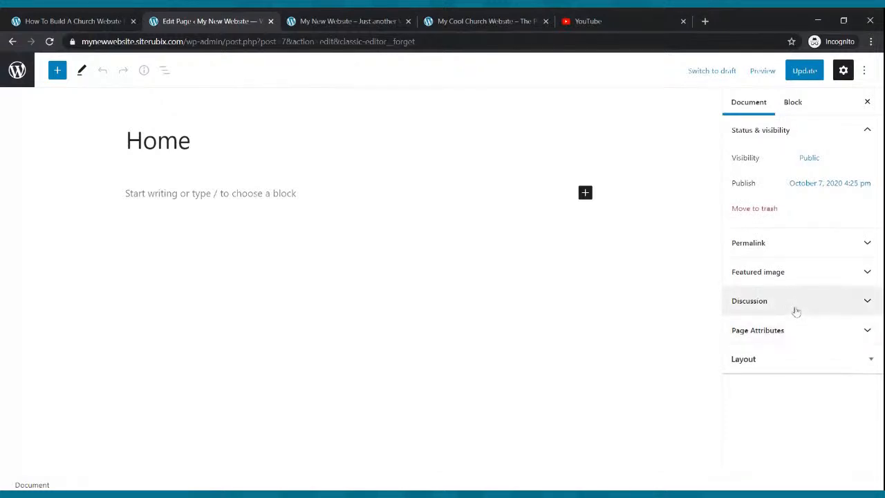
click(823, 356)
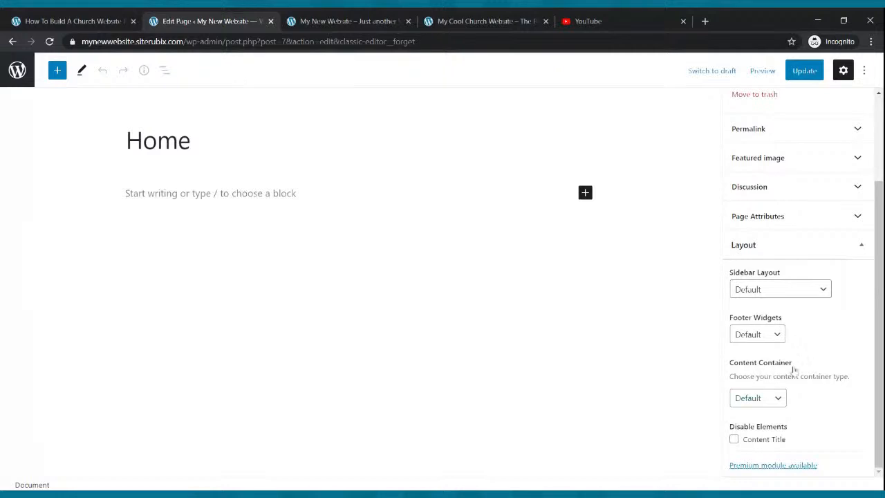
click(780, 400)
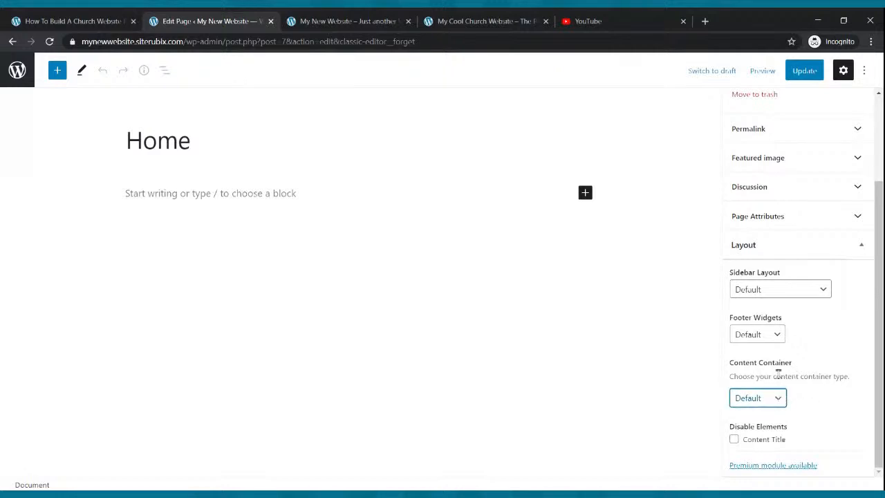
click(822, 289)
click(823, 291)
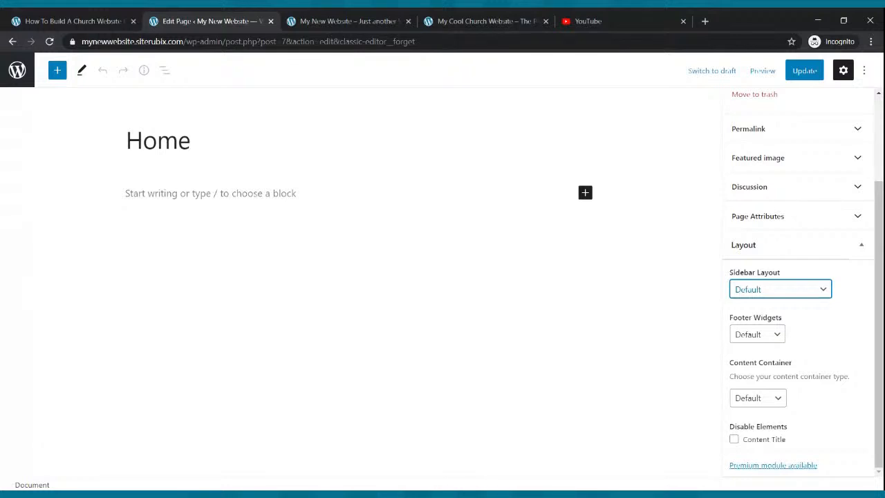
click(760, 340)
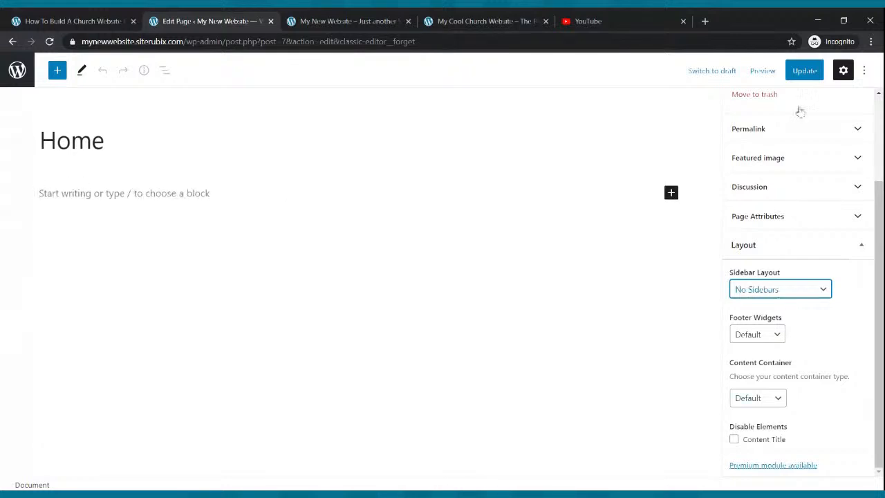
click(803, 73)
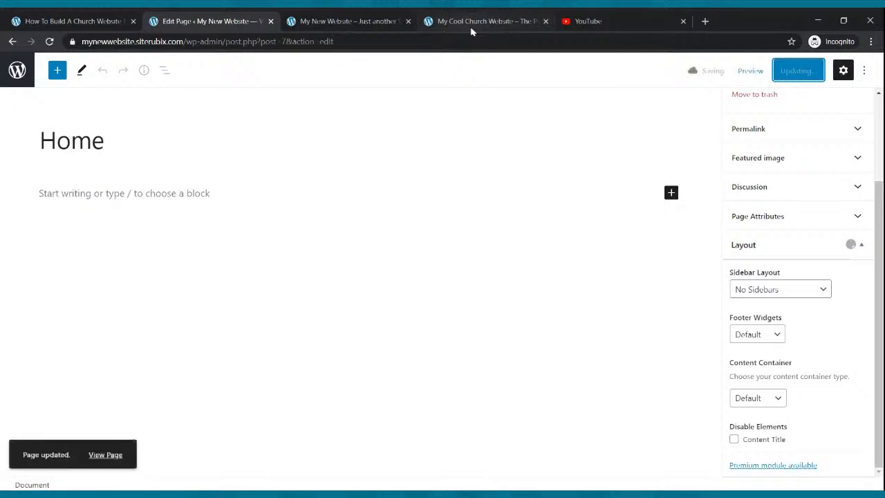
click(346, 21)
click(49, 42)
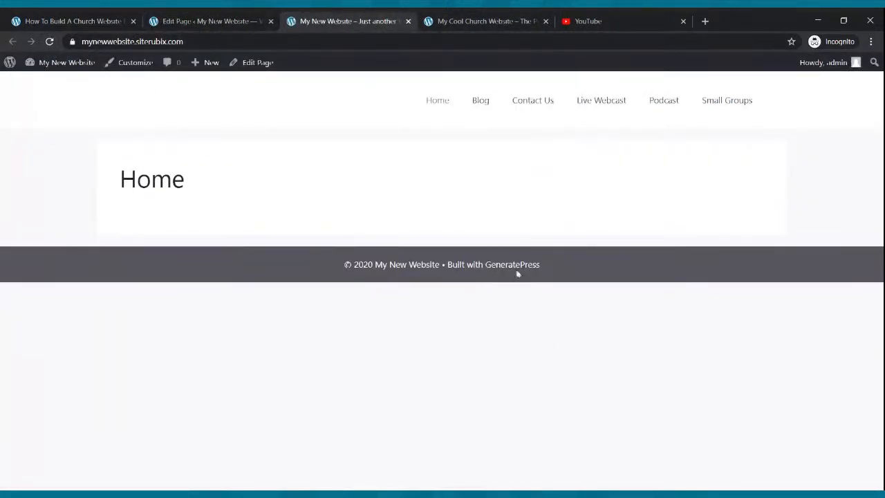
Step: Disable the Content Title element on the Home page, update the page, and refresh the live site
click(230, 17)
click(824, 293)
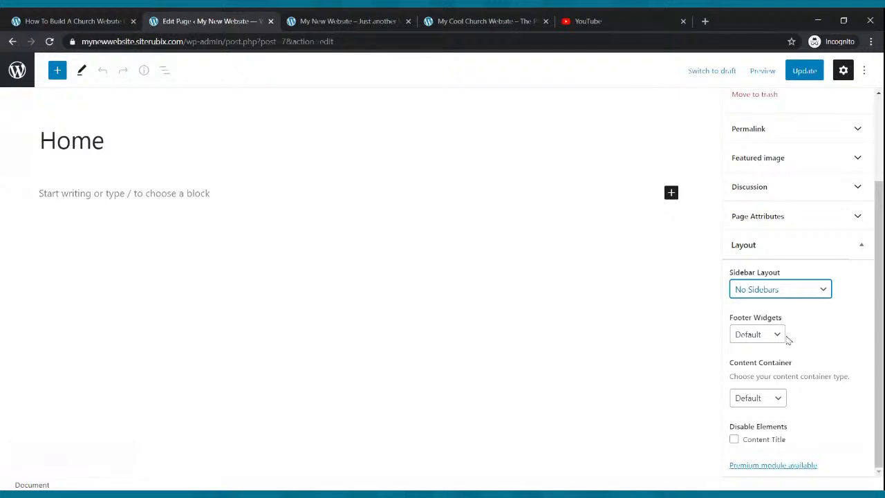
click(734, 440)
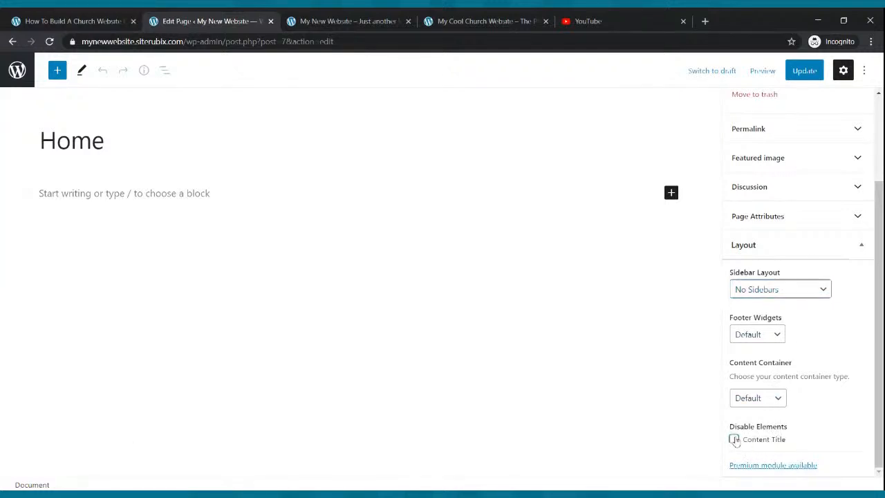
click(804, 70)
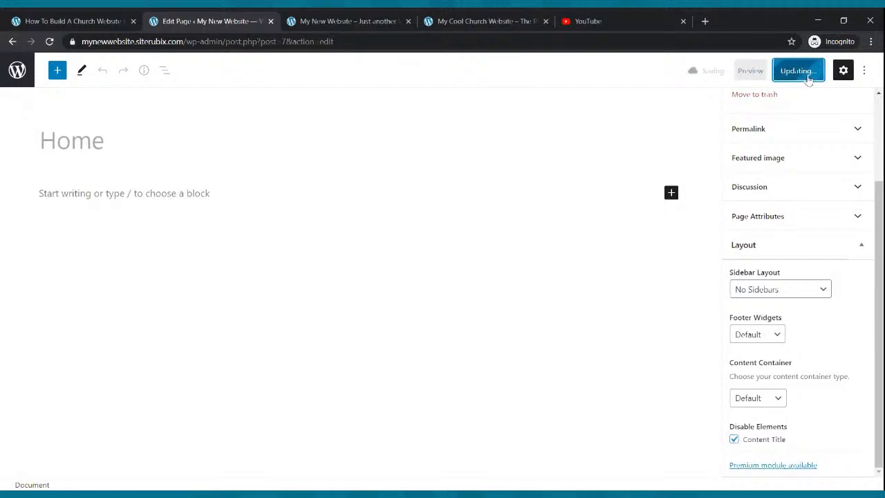
click(381, 20)
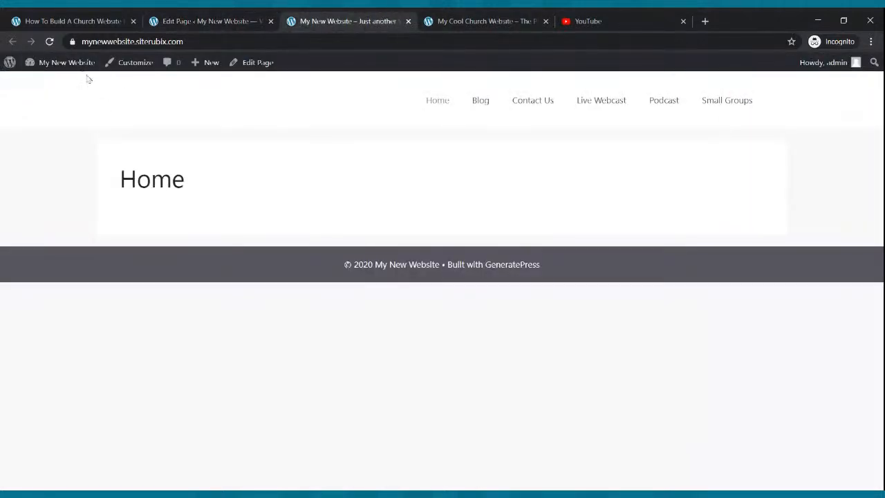
click(49, 42)
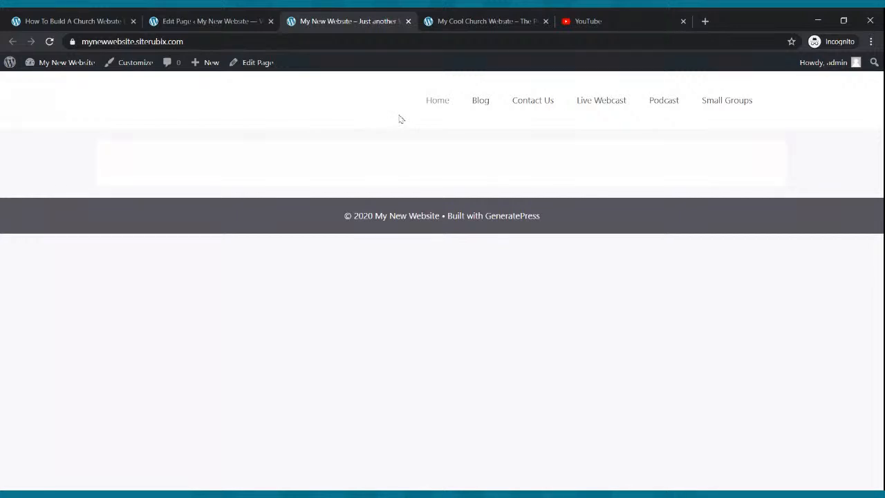
Step: Compare the My Cool Church example homepage's navigation bar with the new site's
click(446, 21)
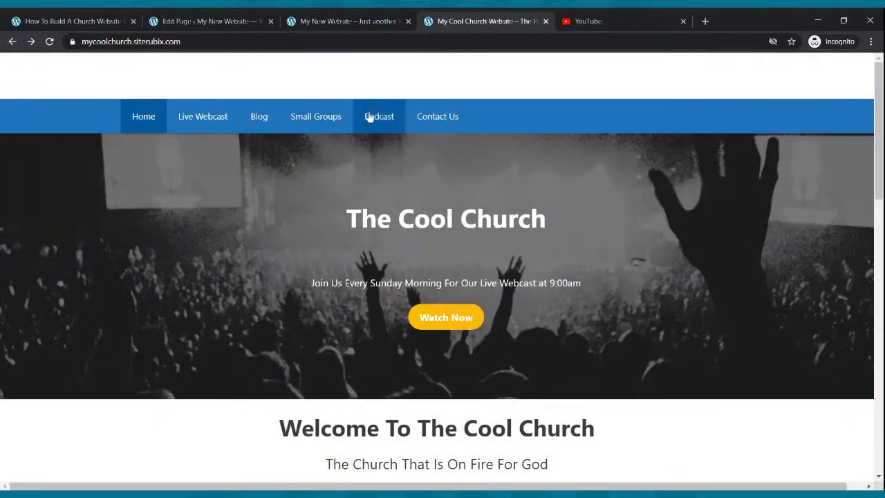
click(335, 21)
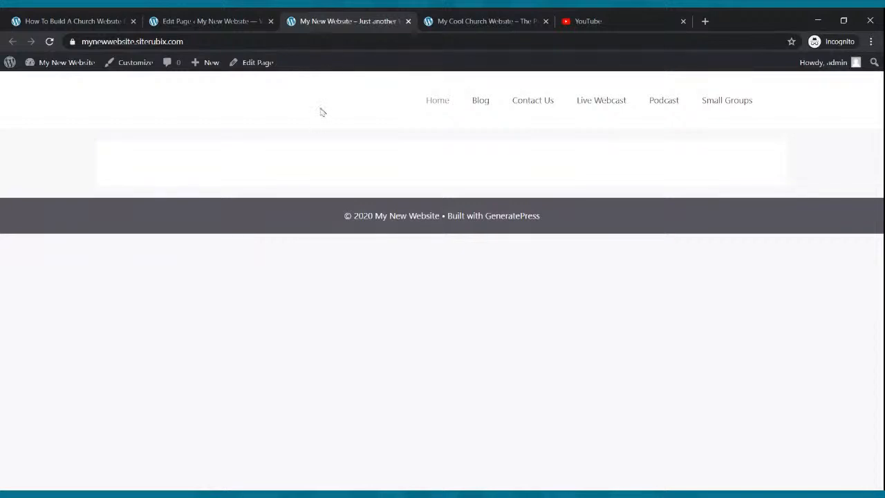
click(208, 17)
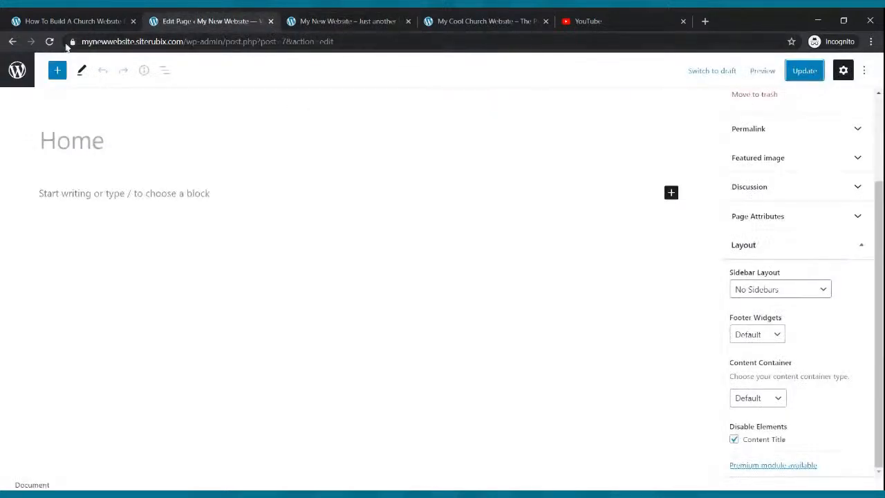
Step: Set the Navigation Color Presets to Blue in the theme customizer's Colors settings and publish the change
click(13, 43)
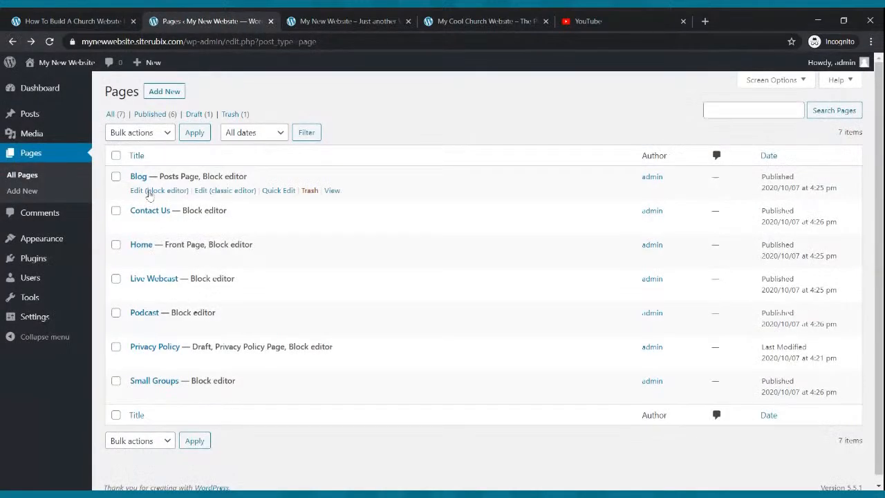
mouse_move(44, 238)
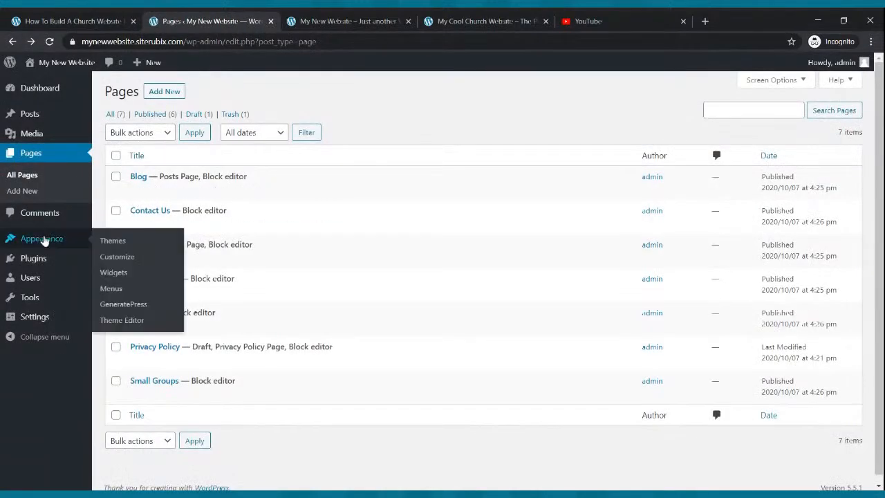
click(44, 238)
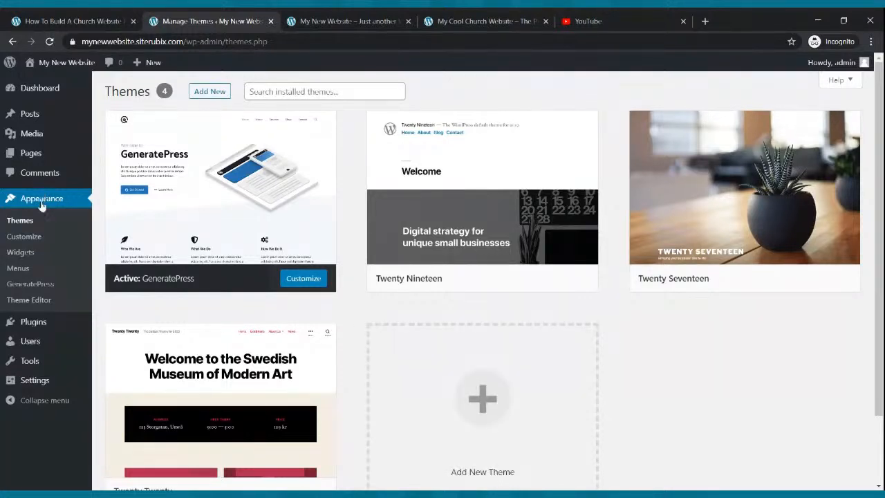
click(38, 240)
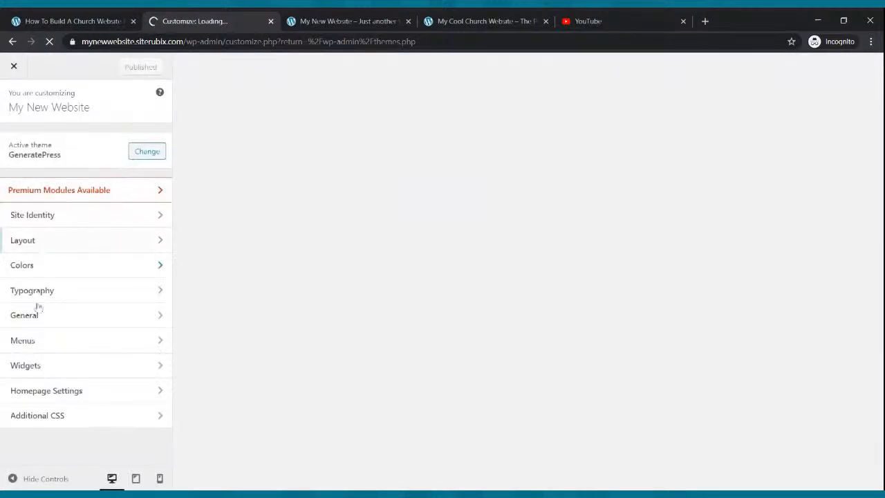
click(52, 267)
scroll(102, 309, down, 1)
scroll(102, 309, down, 1)
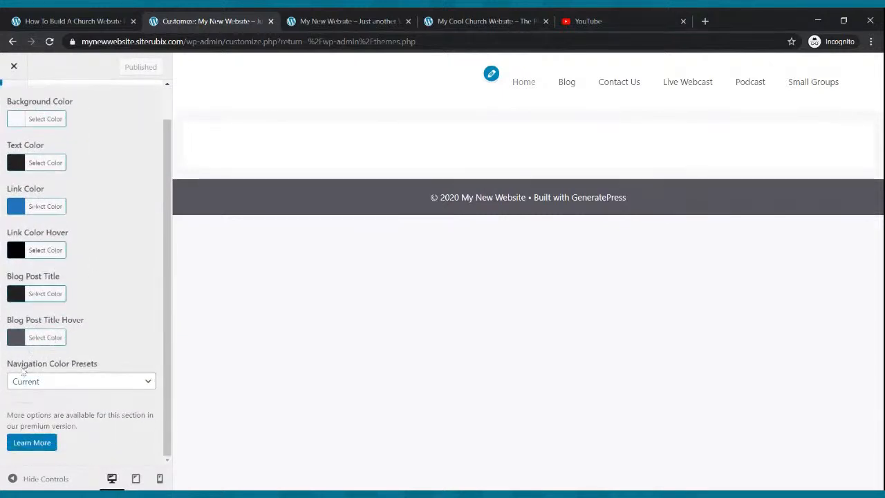
click(77, 381)
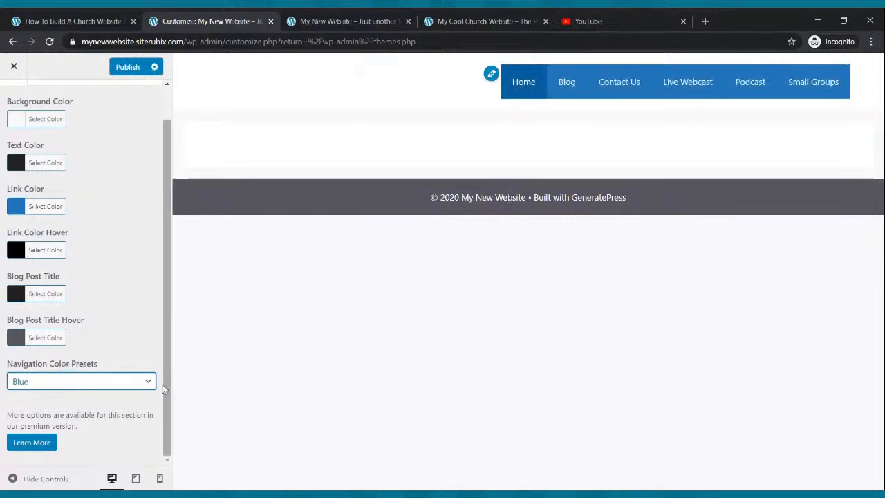
click(126, 69)
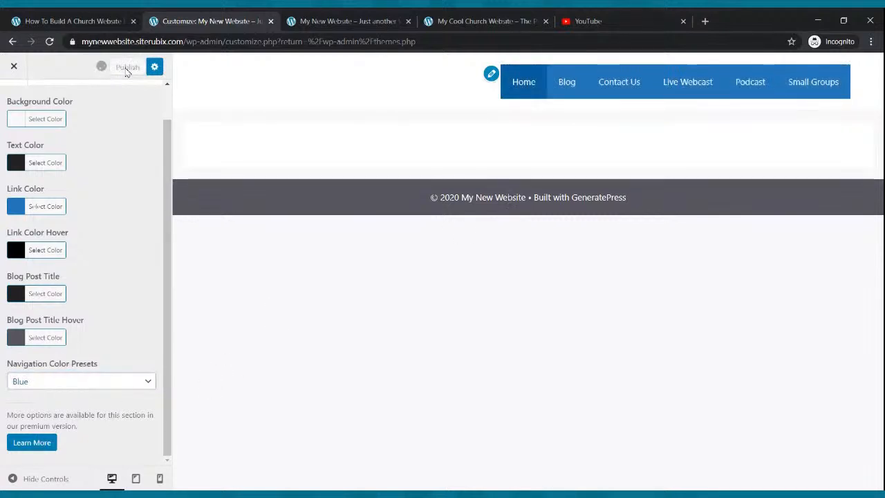
Step: Leave the customizer, refresh the live site, and check its navigation colors against the example church site
click(13, 41)
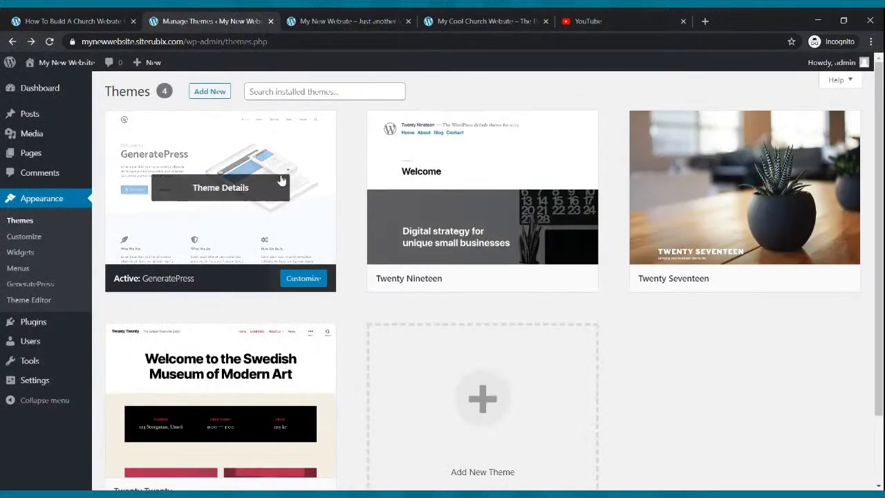
click(326, 20)
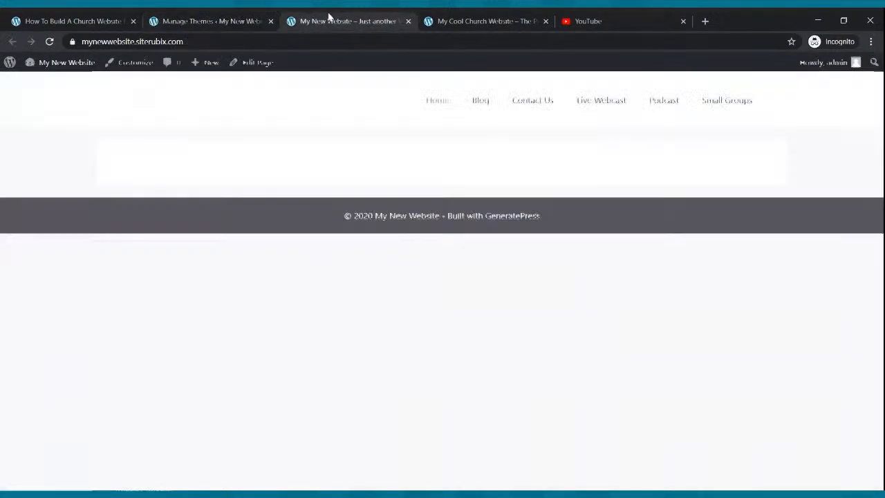
click(50, 42)
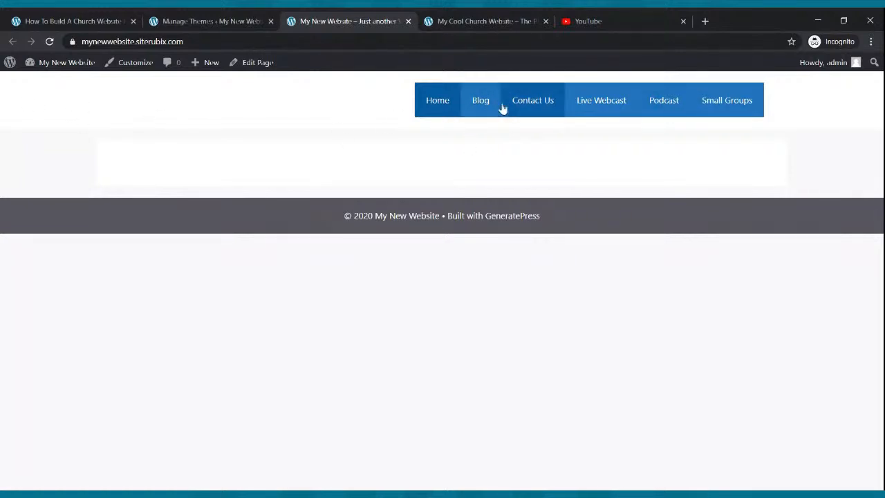
click(487, 21)
click(234, 20)
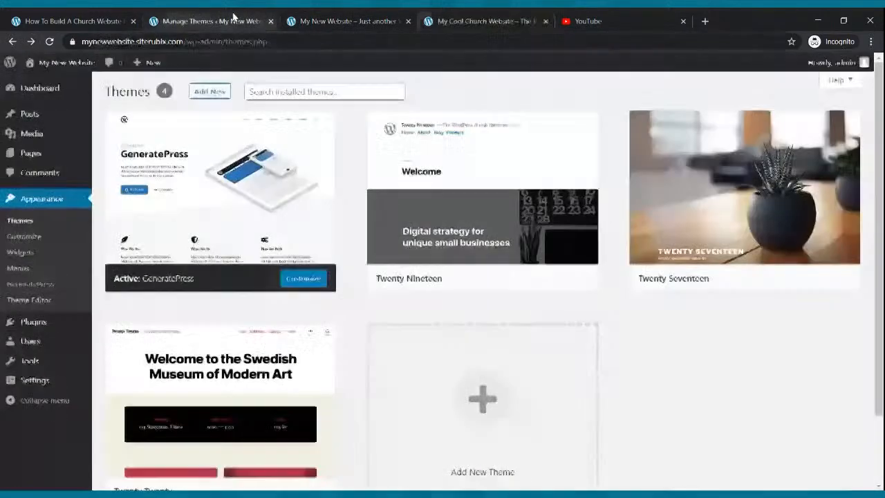
click(311, 21)
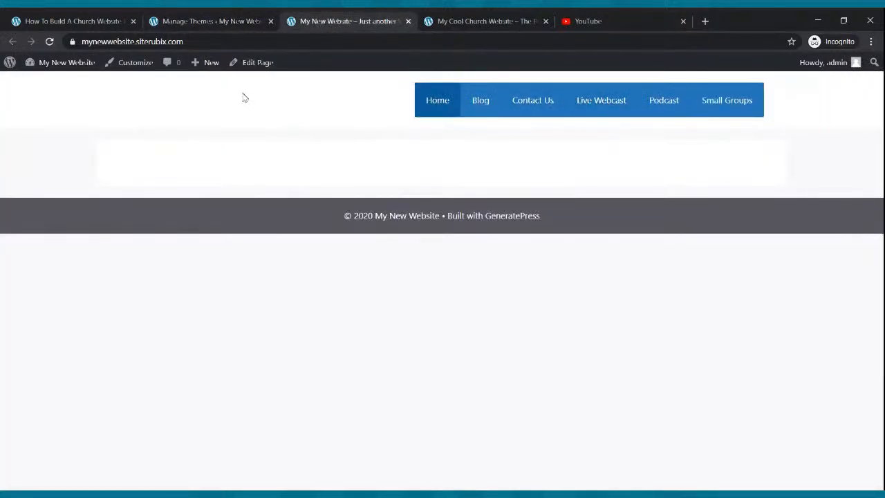
click(207, 21)
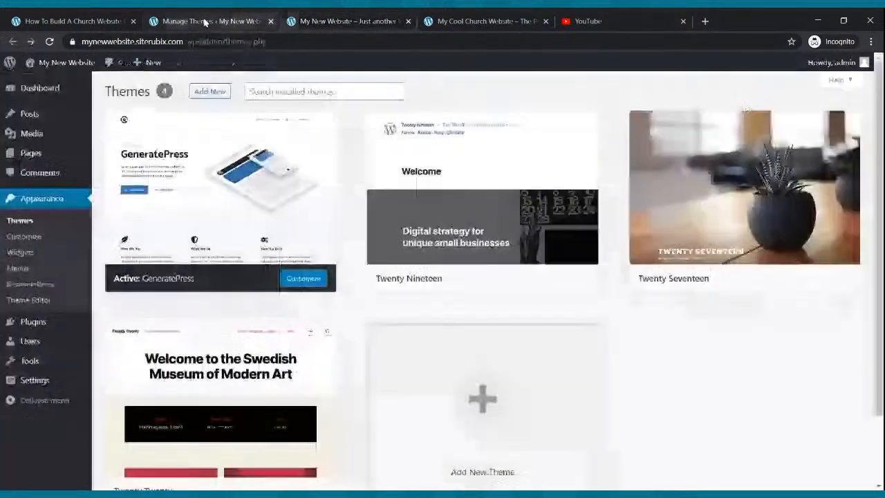
Step: Set the Home page's Content Container to Full Width, update the page, and check the live site
click(31, 153)
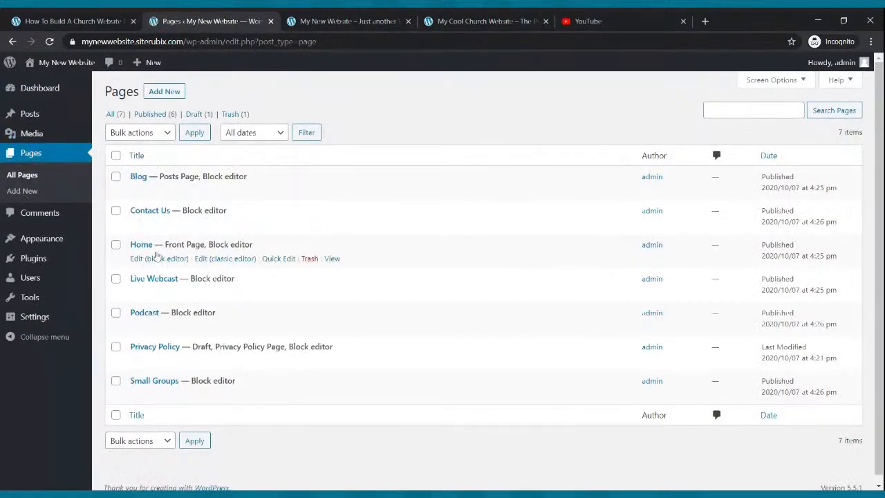
click(141, 260)
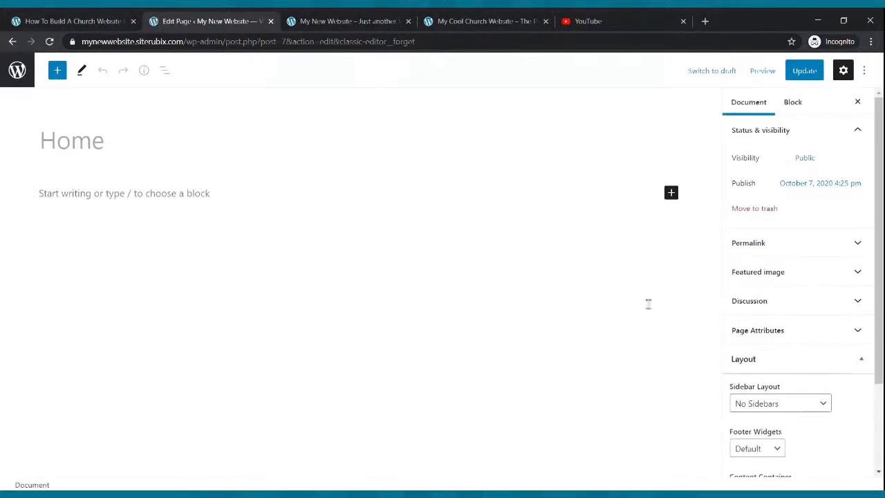
scroll(757, 289, down, 2)
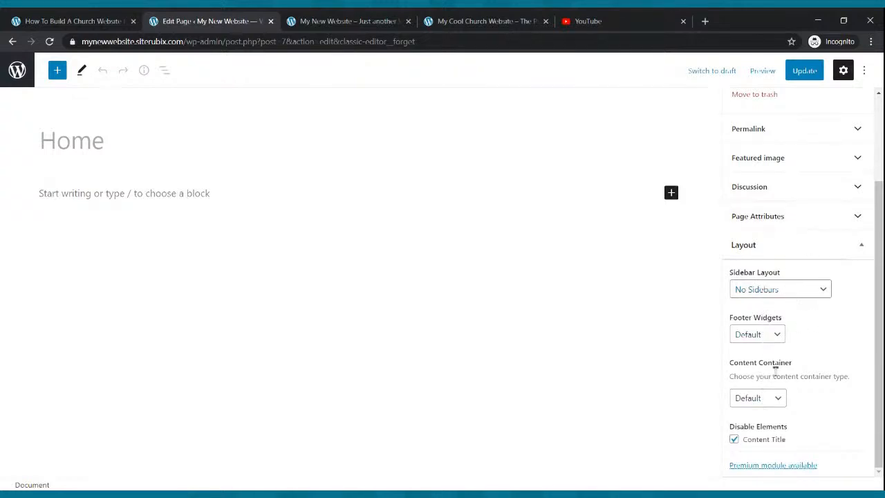
click(778, 401)
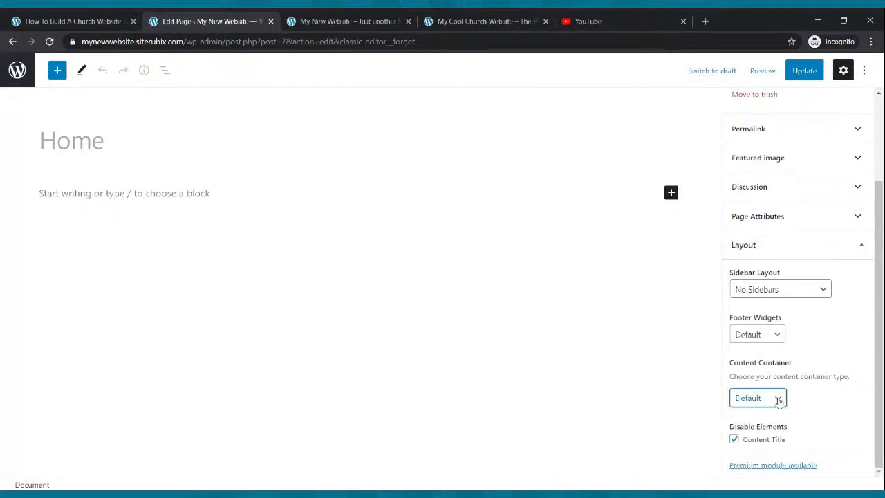
click(789, 424)
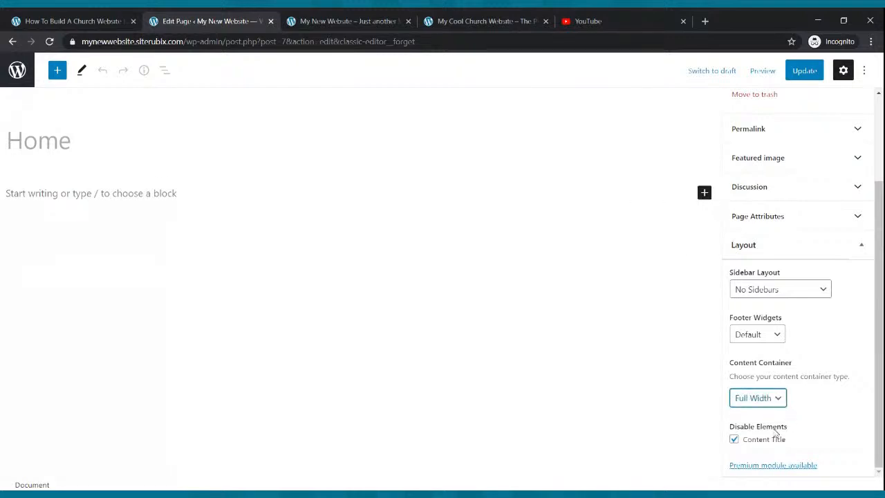
click(804, 70)
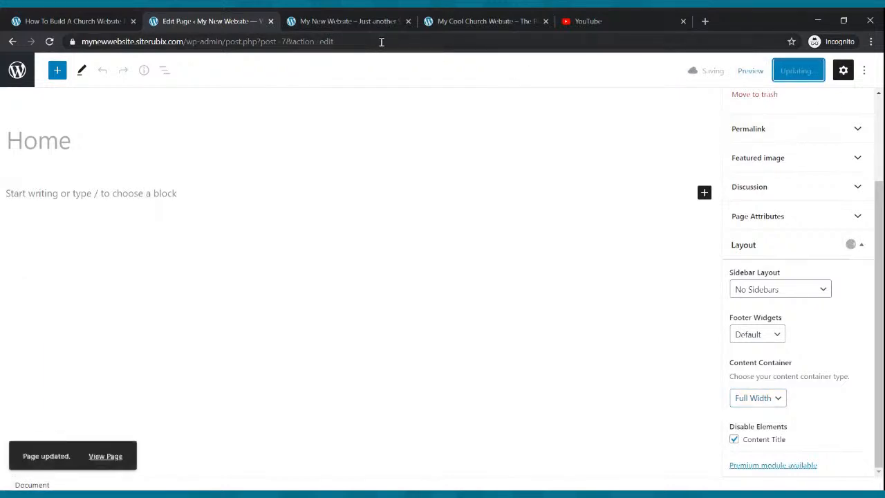
click(333, 19)
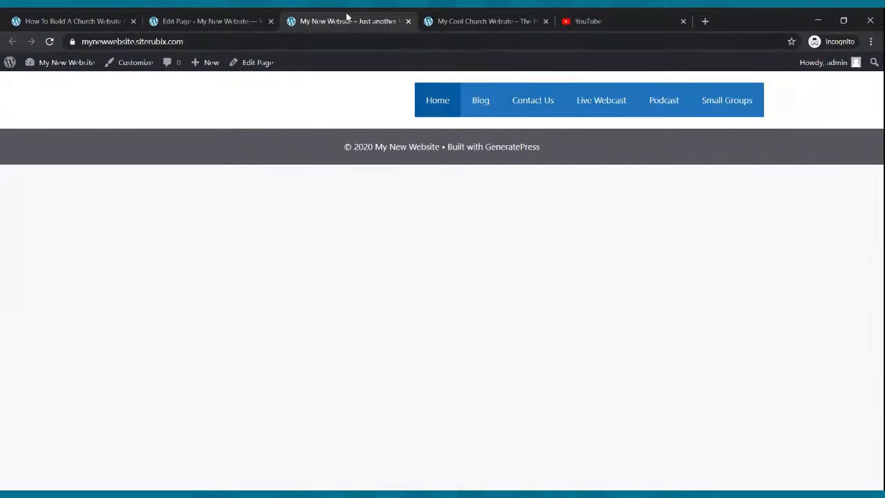
click(232, 16)
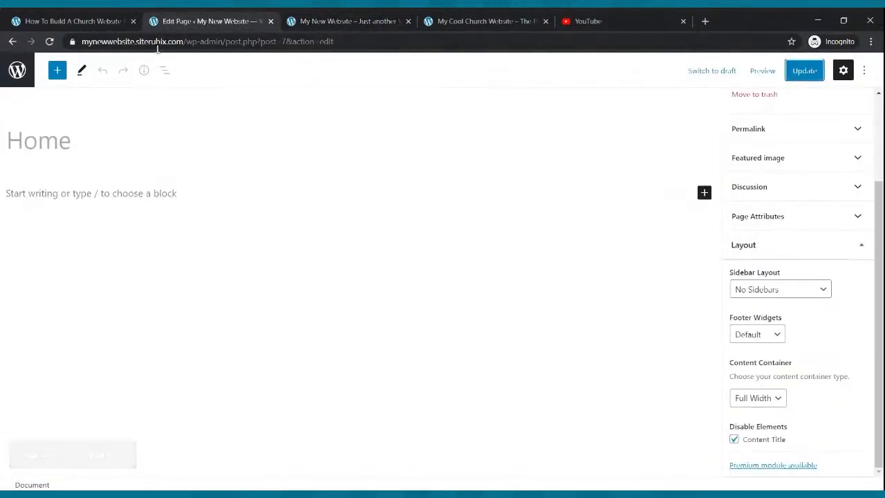
click(349, 21)
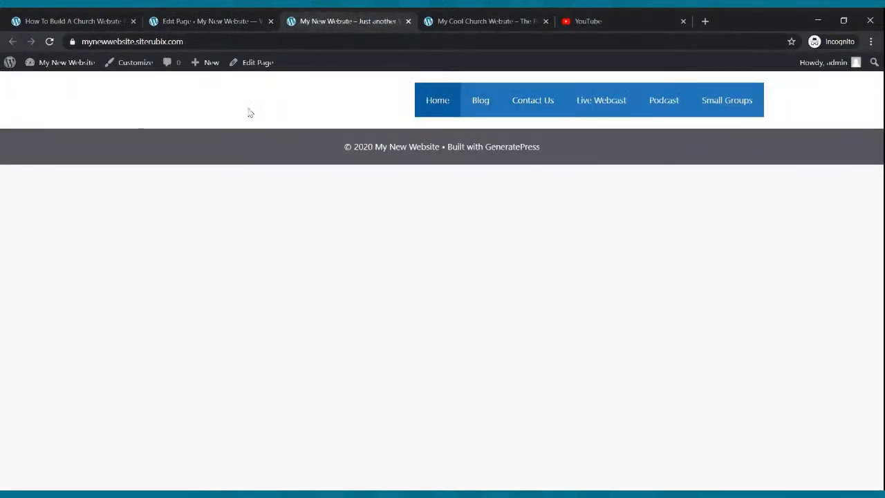
click(178, 21)
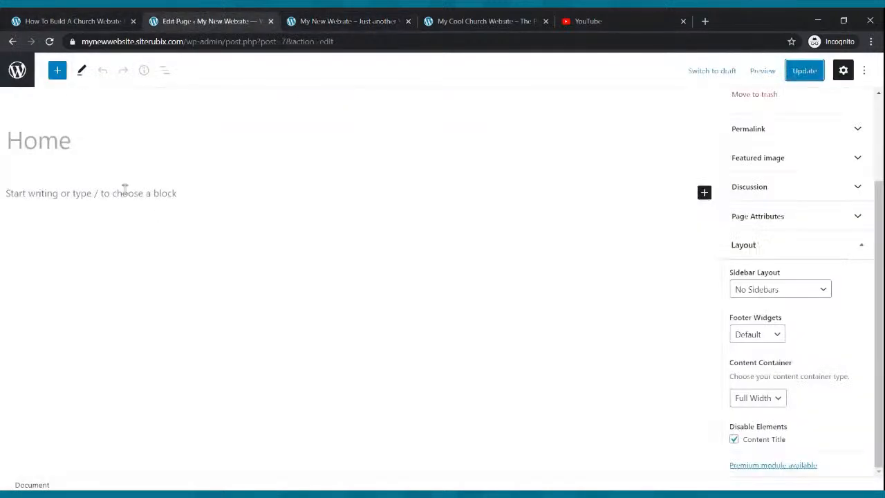
Step: In the theme customizer's Layout Container settings, set Content Layout to One Container and Container Width to about 1205 px
click(12, 42)
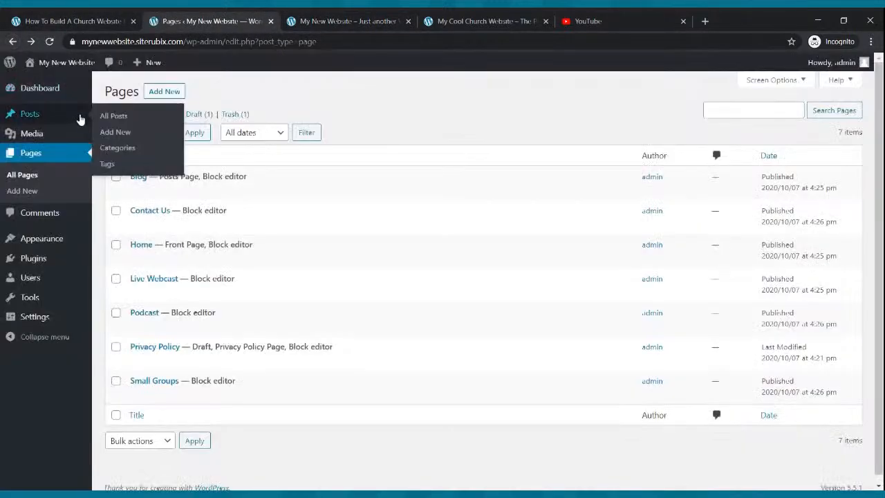
mouse_move(50, 236)
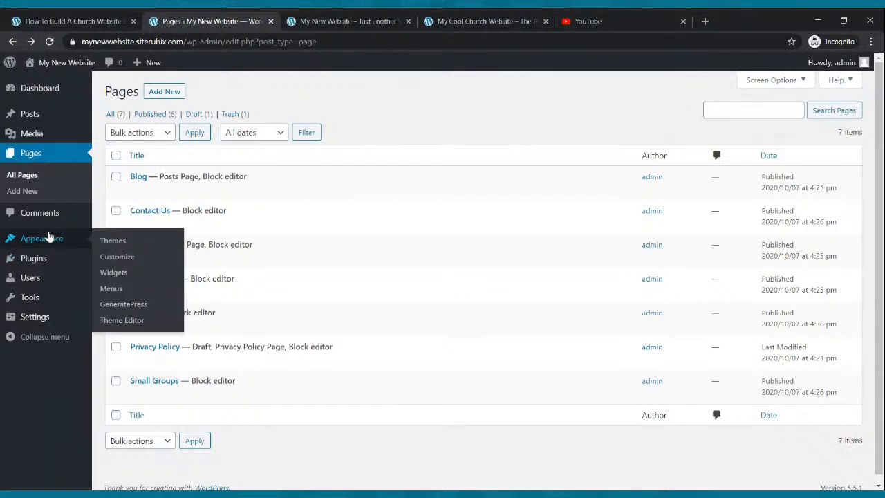
click(111, 261)
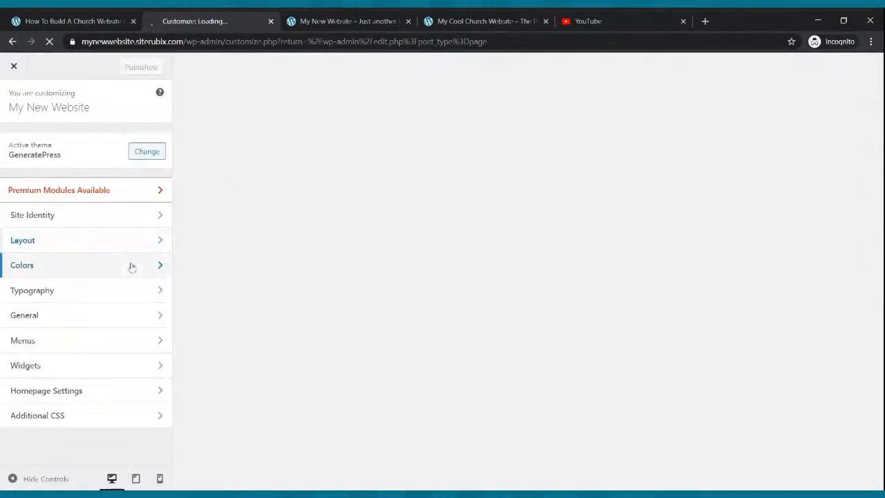
click(102, 391)
click(18, 115)
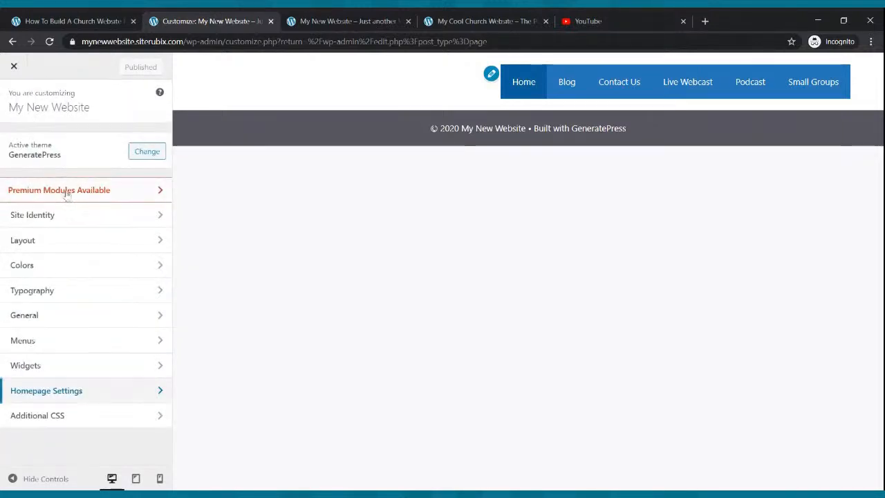
click(66, 238)
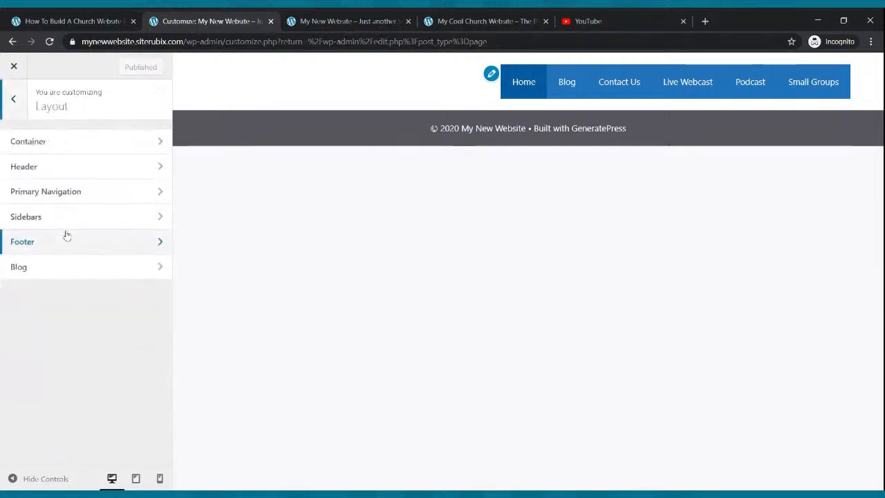
click(73, 142)
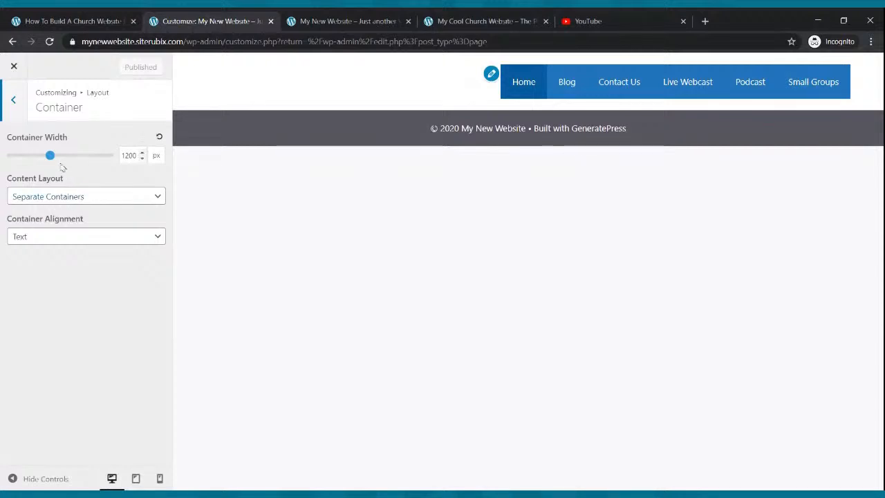
mouse_move(49, 156)
mouse_down()
mouse_move(71, 160)
mouse_move(54, 164)
mouse_up()
click(70, 204)
click(73, 221)
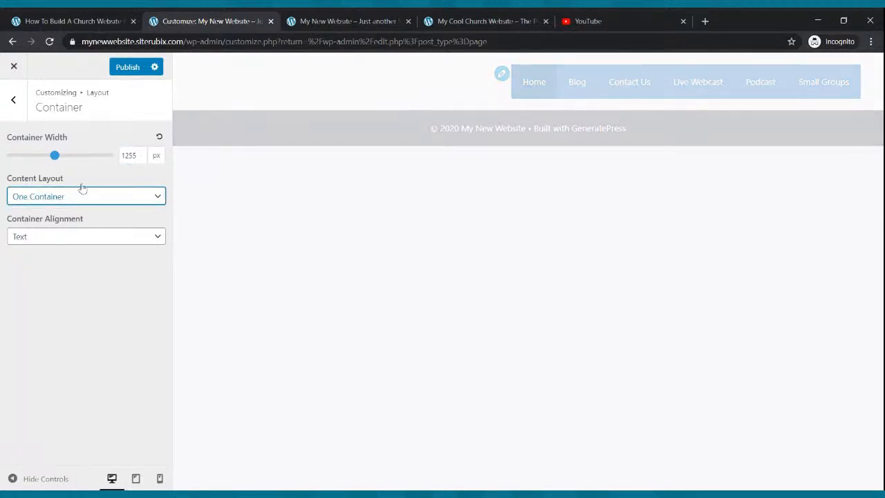
click(55, 156)
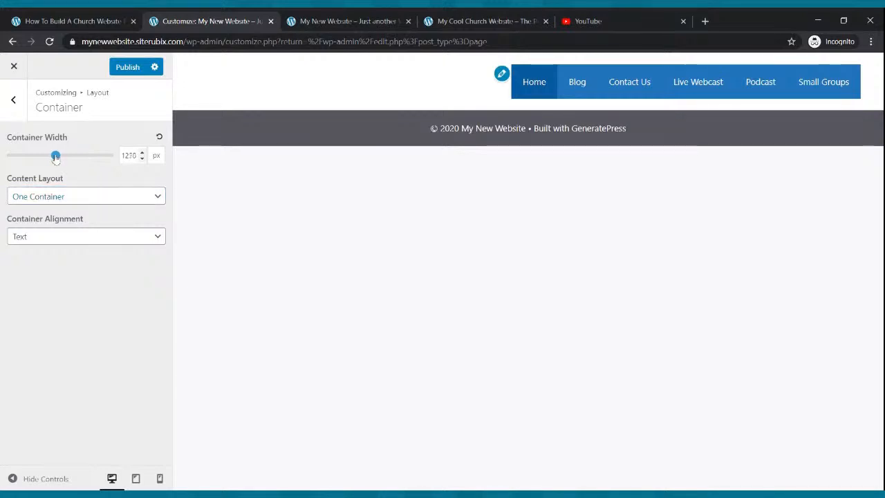
mouse_move(54, 156)
mouse_down()
mouse_move(8, 156)
mouse_move(80, 172)
mouse_move(51, 172)
mouse_up()
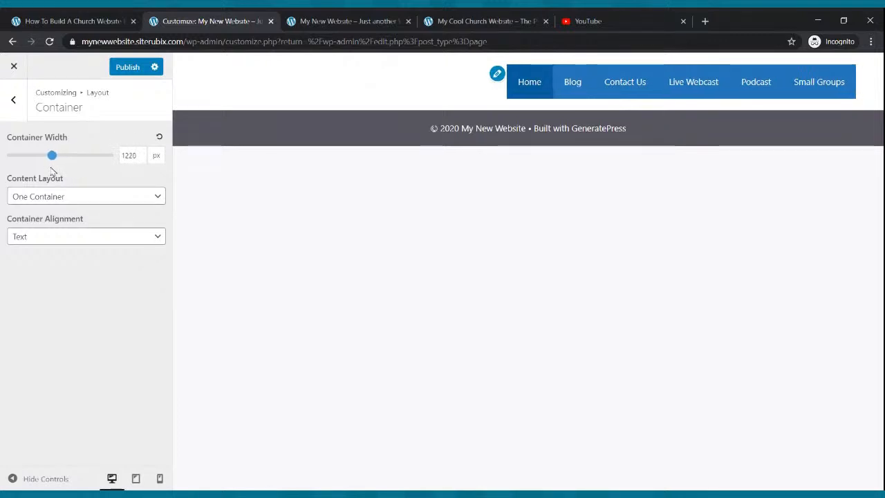
Step: Try the Boxes option for Container Alignment and return it to Text
click(74, 236)
click(78, 251)
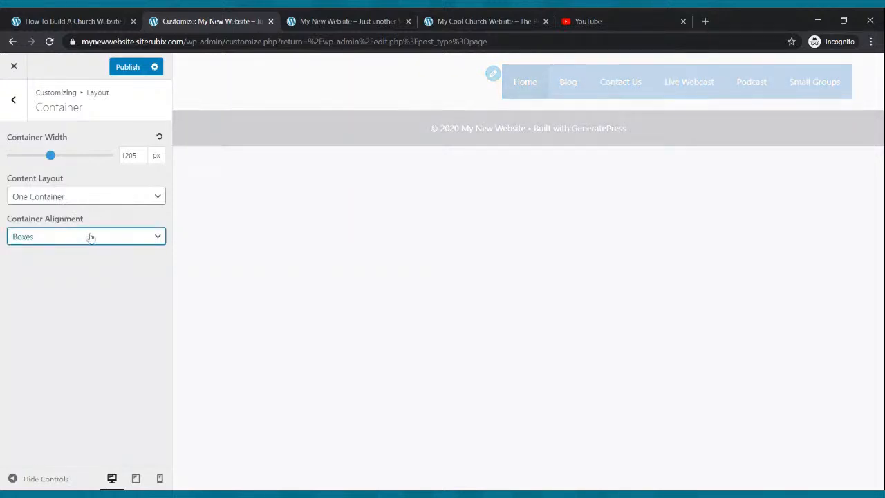
click(88, 251)
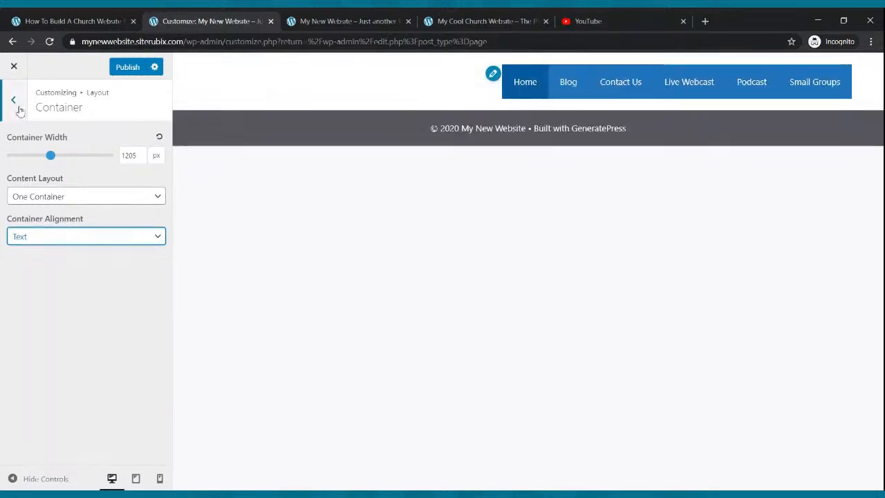
Step: In the Layout Header settings, set Header Alignment to Center and Inner Header Width to Full
click(13, 100)
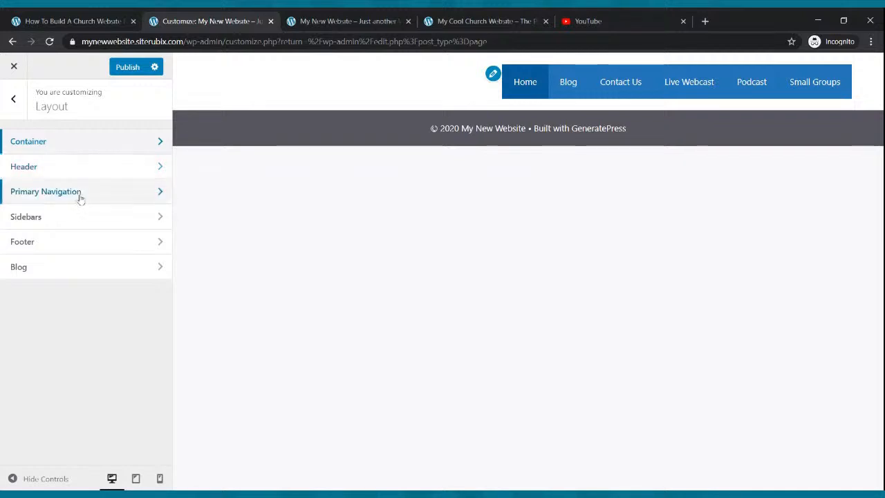
click(69, 173)
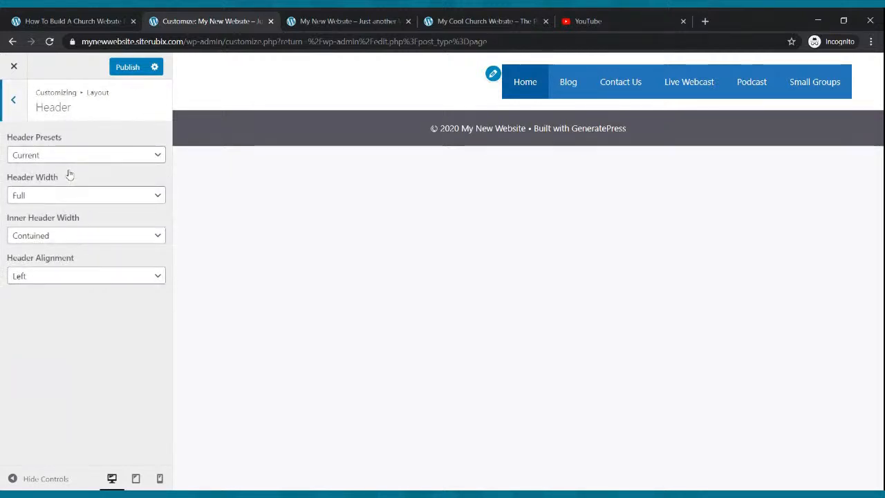
click(118, 277)
click(110, 304)
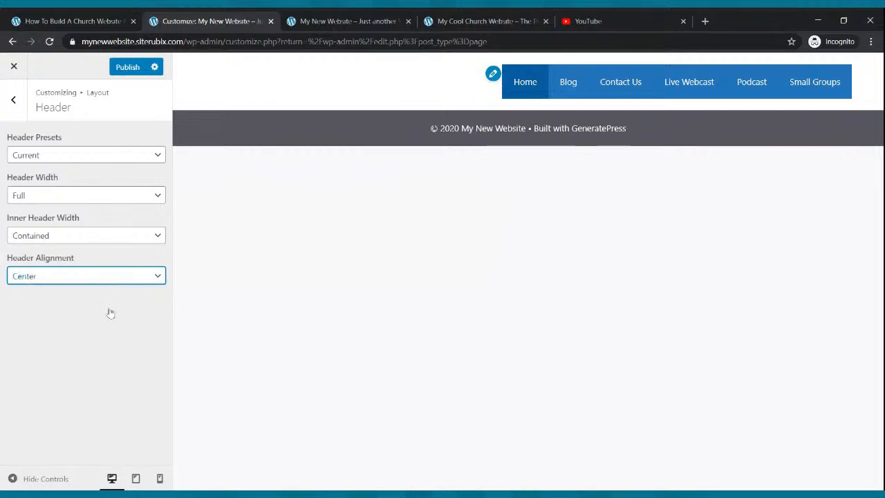
click(64, 236)
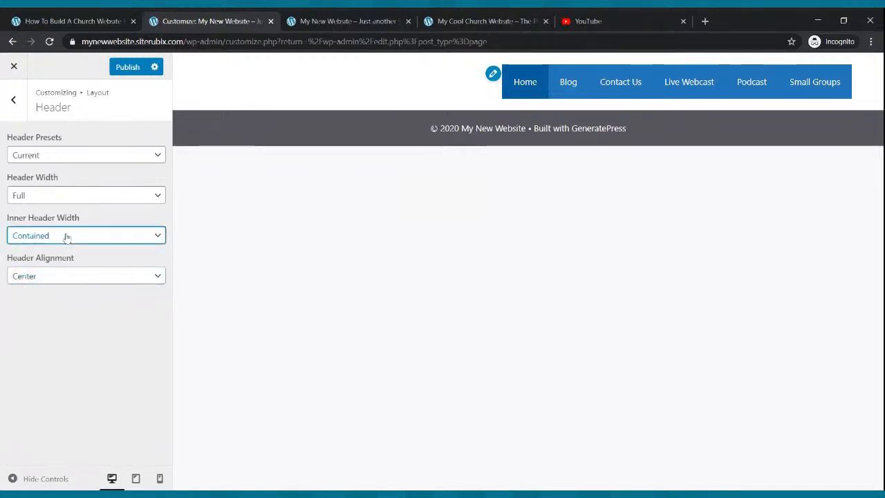
click(66, 249)
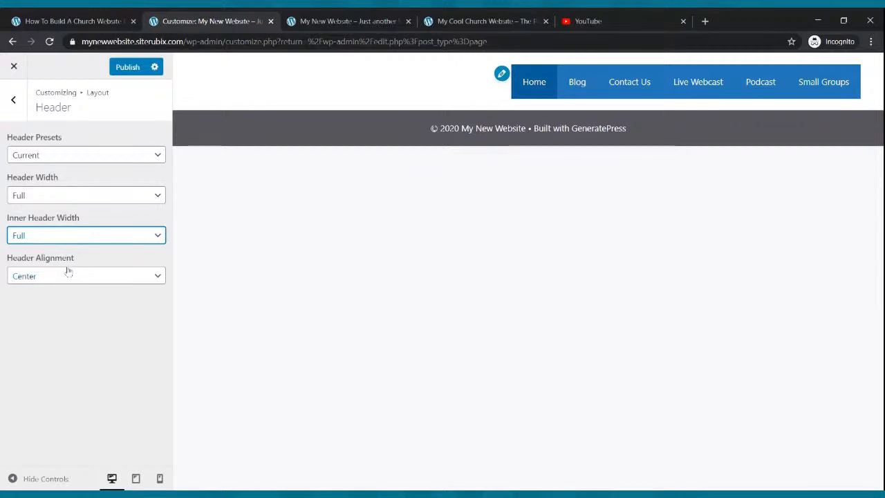
click(69, 196)
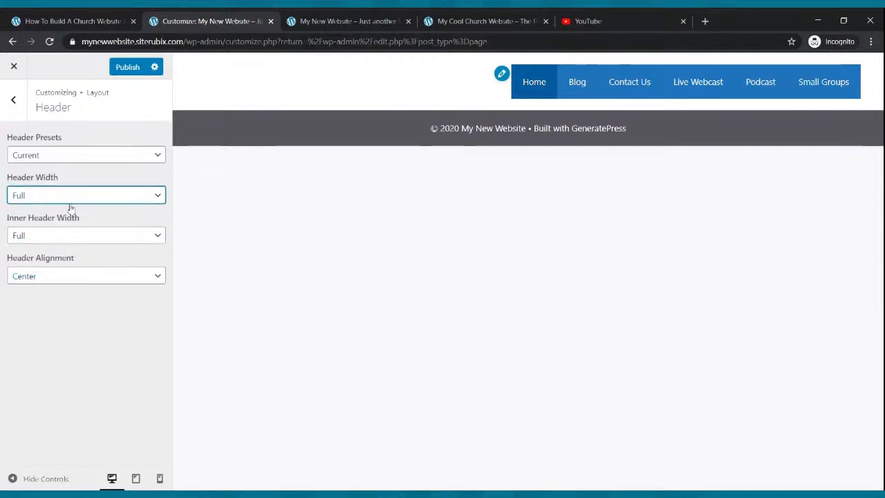
Step: Try the Classic header preset and choose Navigation Before as the Header Preset
click(73, 157)
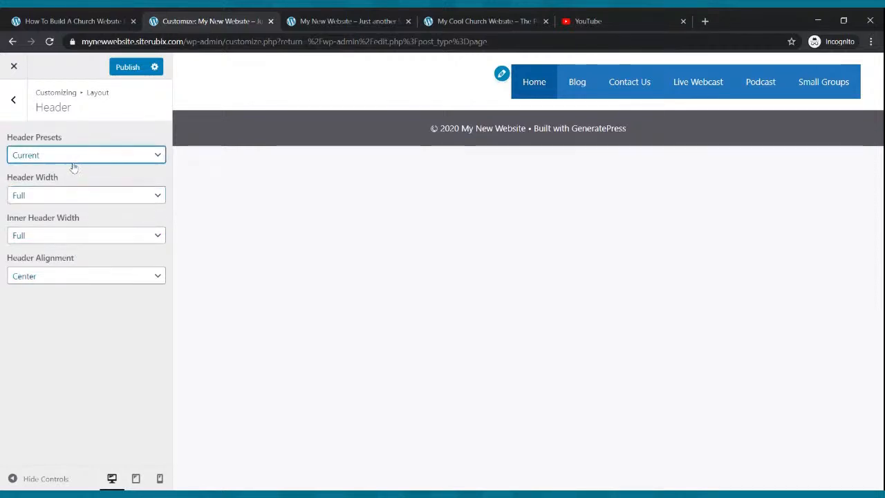
key(Down)
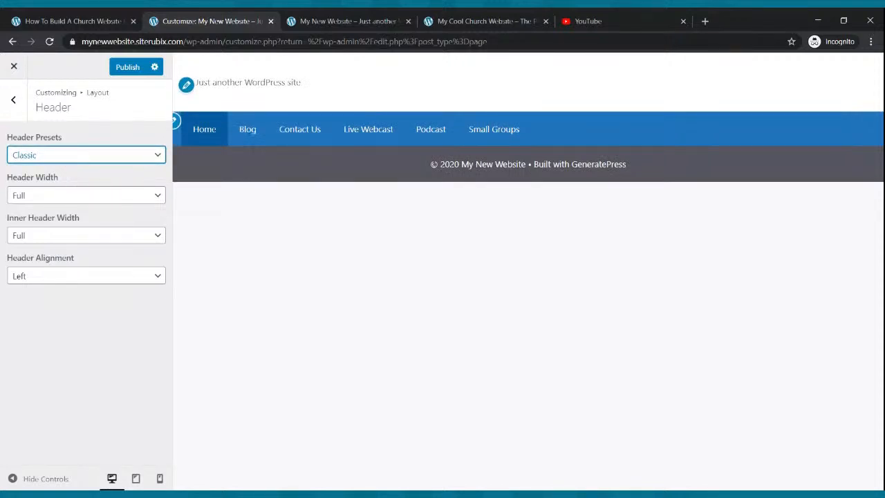
key(Down)
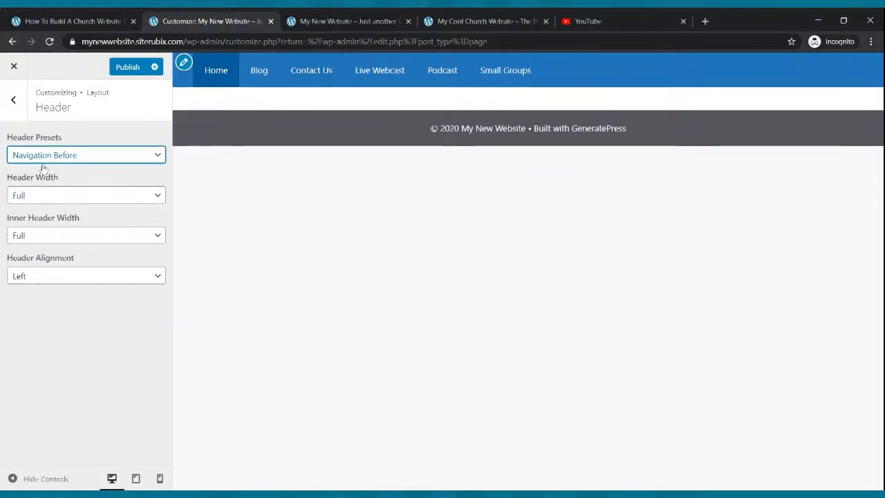
Step: Set Header Alignment to Center under the Navigation Before preset, publish the changes, and refresh the live site
click(42, 196)
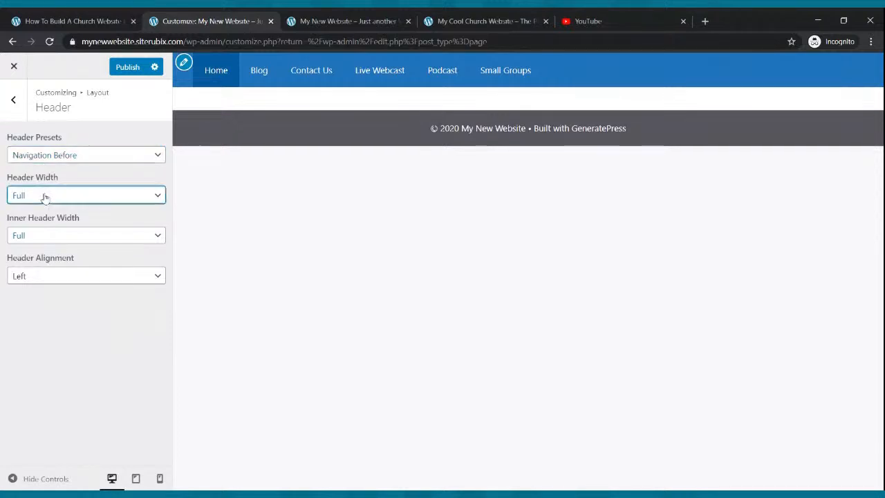
click(42, 236)
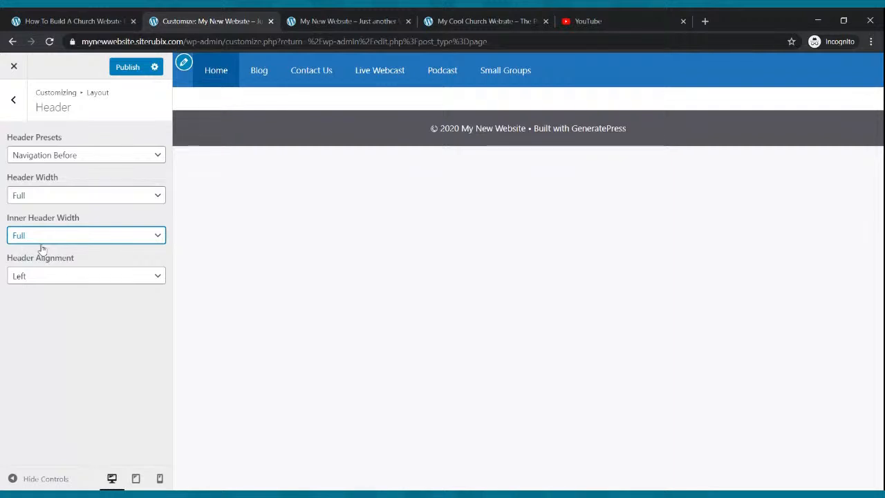
click(42, 278)
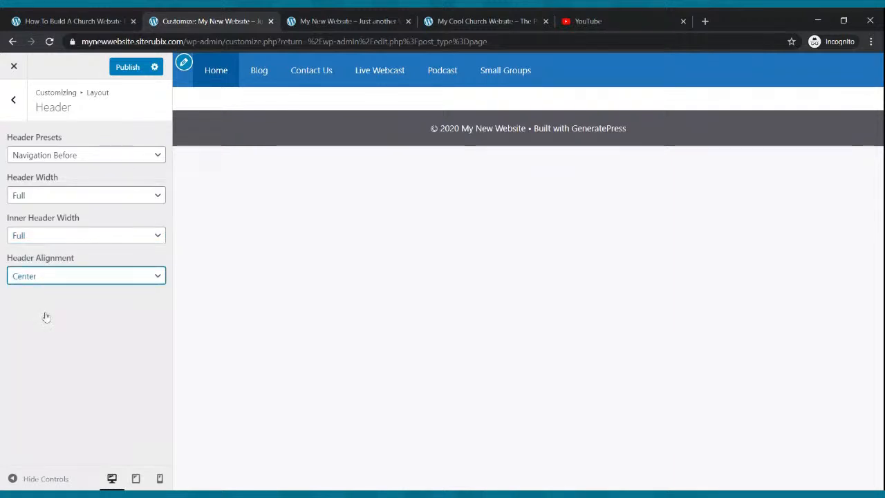
click(119, 67)
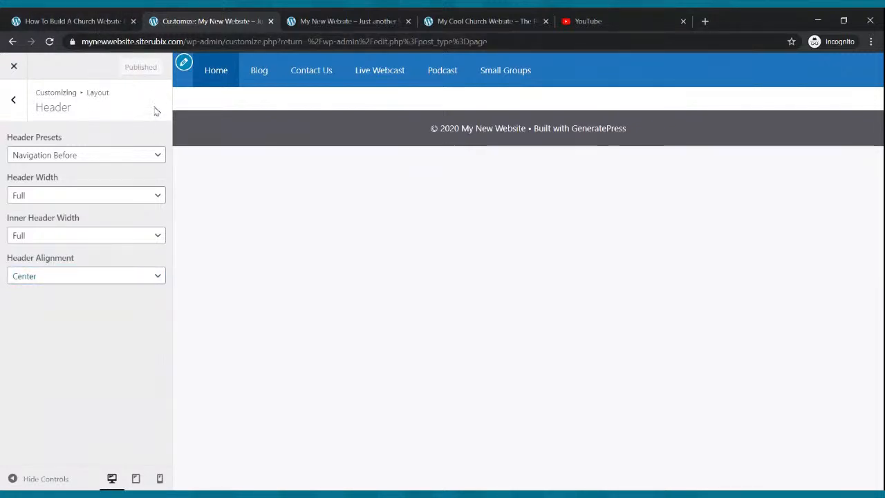
click(353, 18)
click(50, 41)
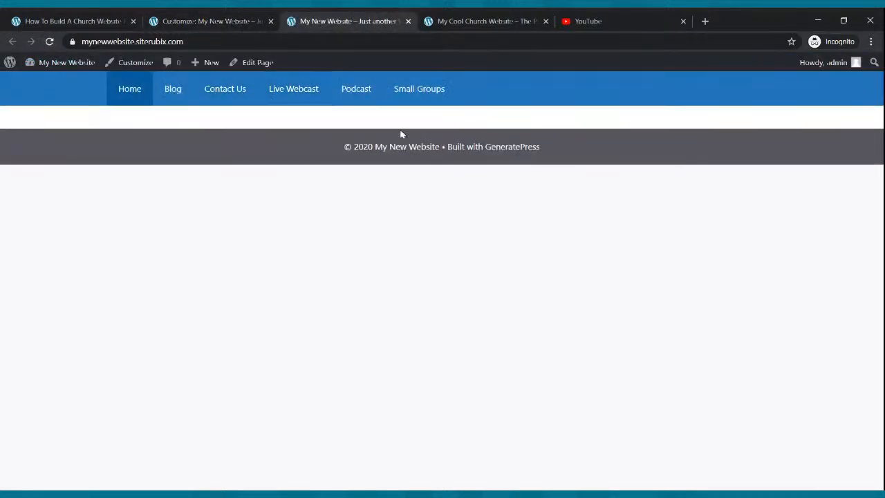
Step: Compare the new website's navigation bar and homepage with the My Cool Church example, leaving the Customizer for the Pages list
click(437, 22)
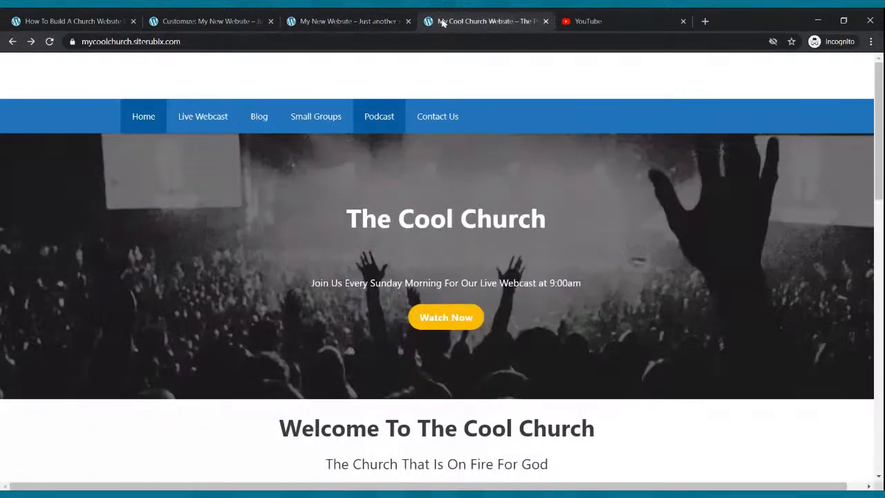
click(379, 17)
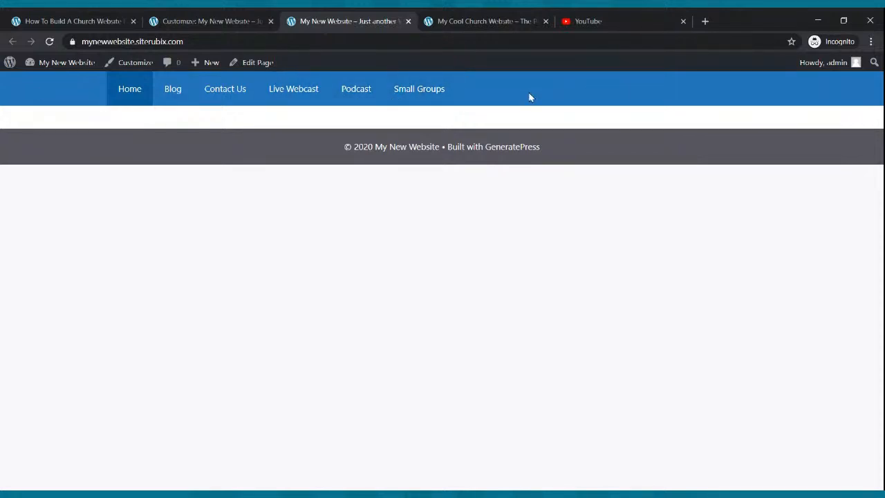
click(484, 19)
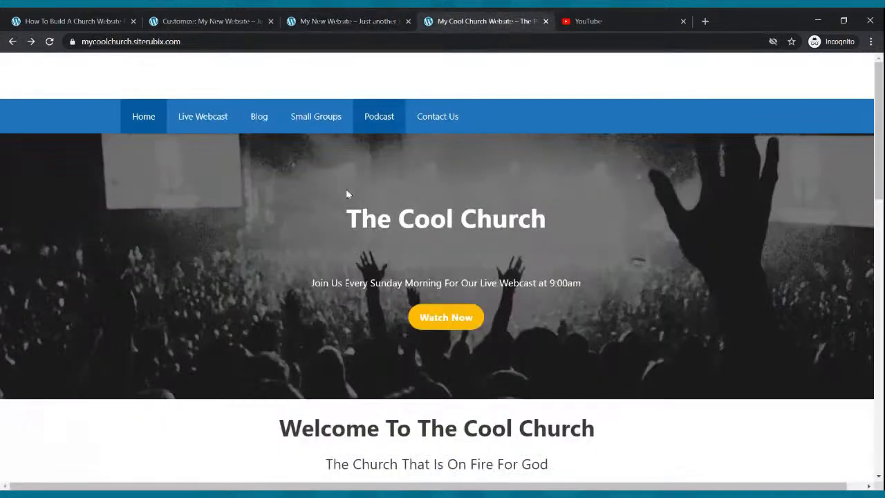
click(232, 18)
click(12, 41)
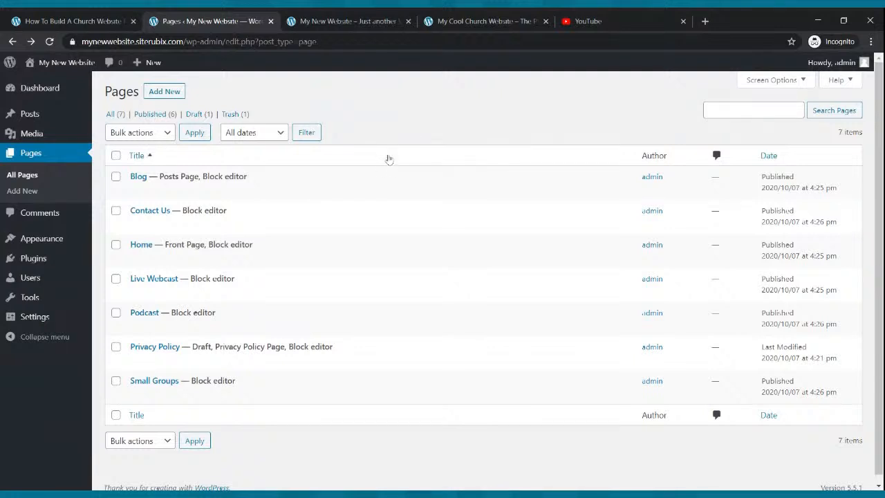
click(369, 17)
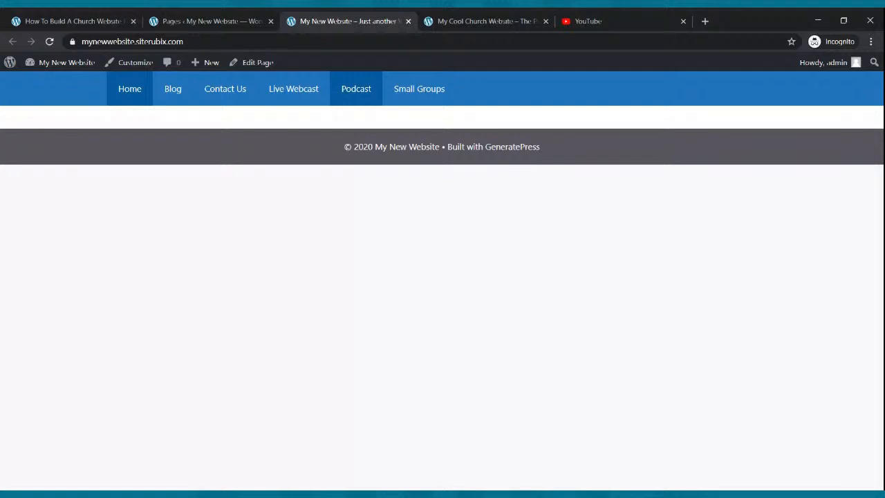
click(163, 22)
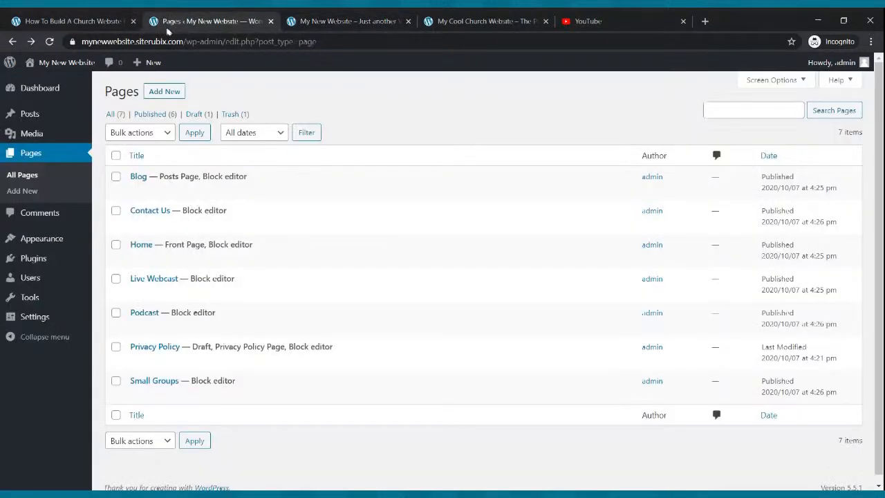
click(315, 20)
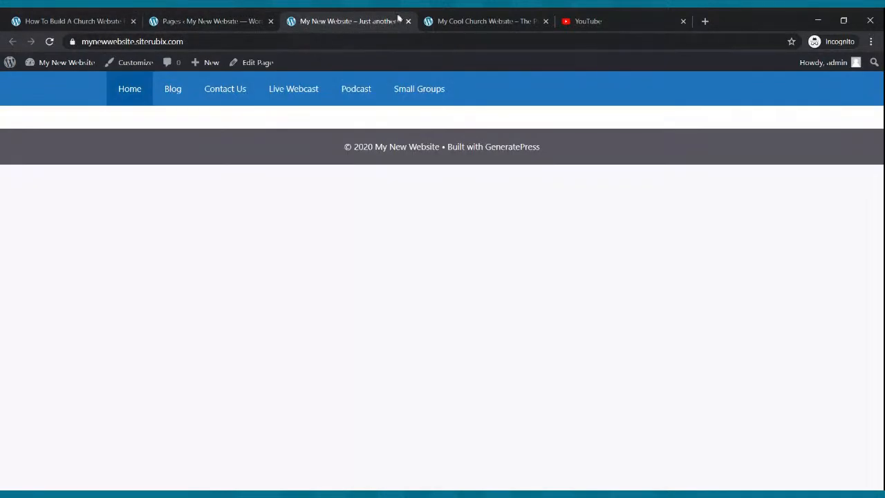
click(477, 21)
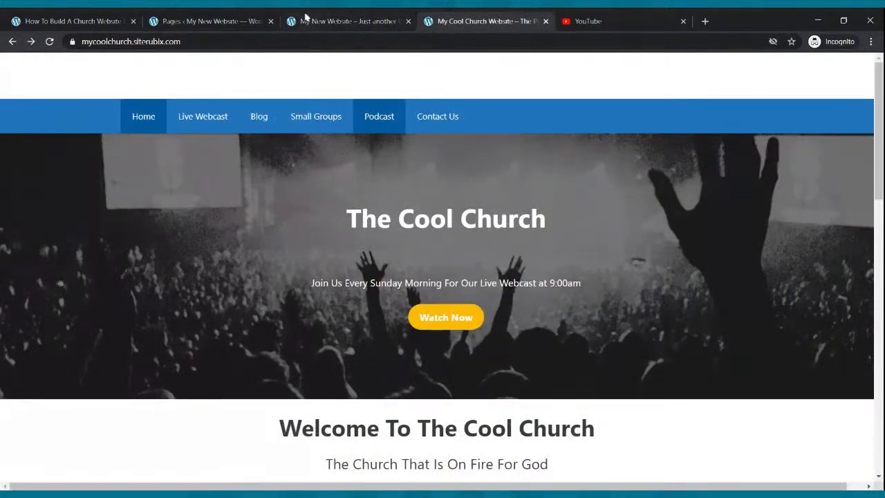
Step: Open the Home page from the Pages list in the block editor
click(263, 19)
click(47, 156)
mouse_move(163, 256)
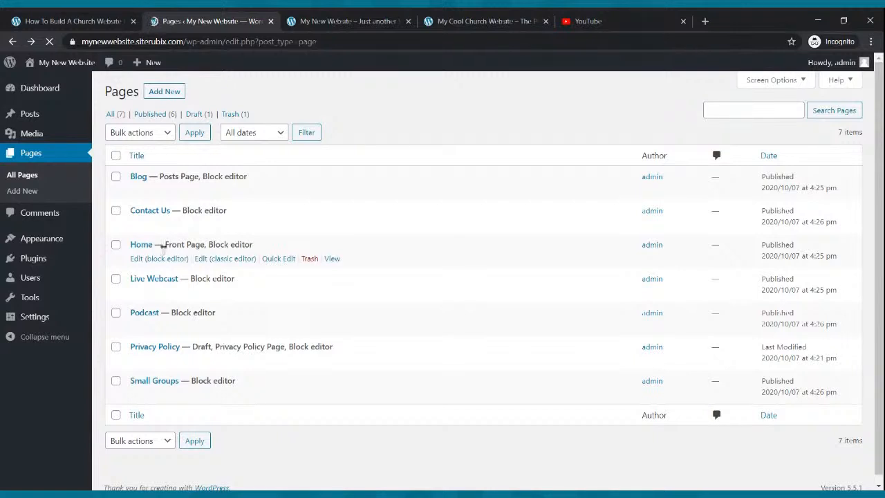
click(159, 261)
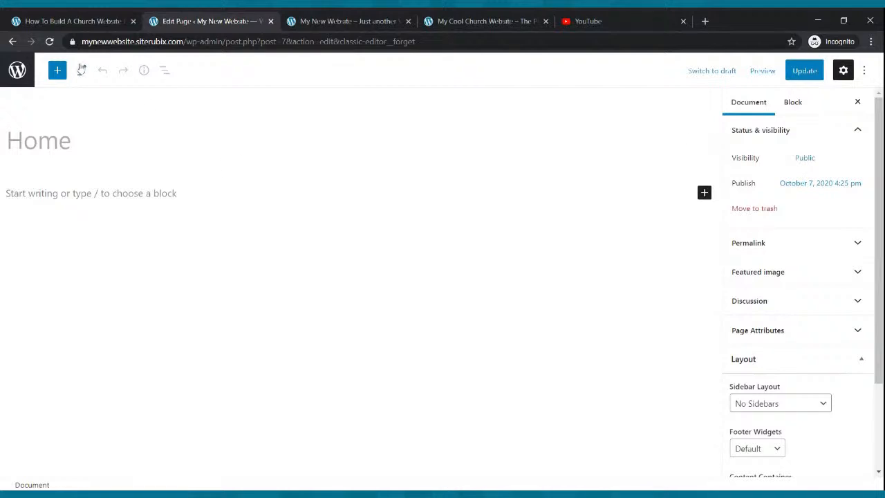
Step: Search the block library for "cover" and insert a Cover block on the Home page
click(57, 71)
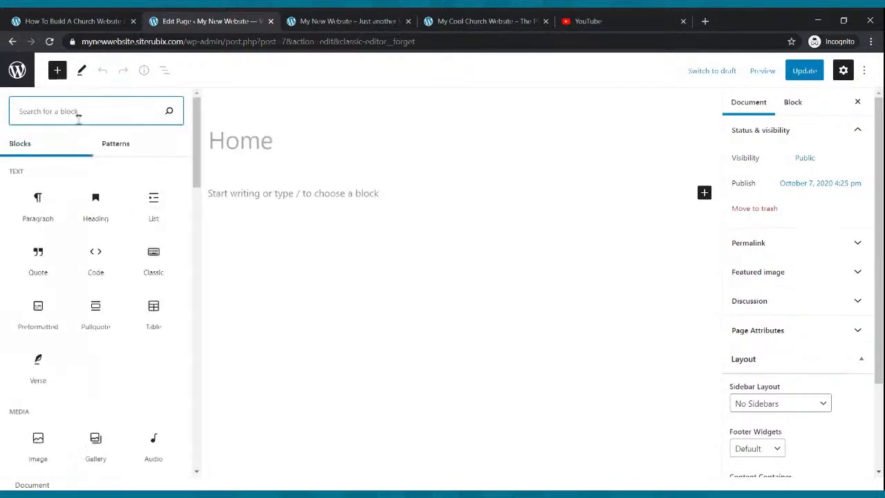
text(con)
key(BackSpace)
text(ver)
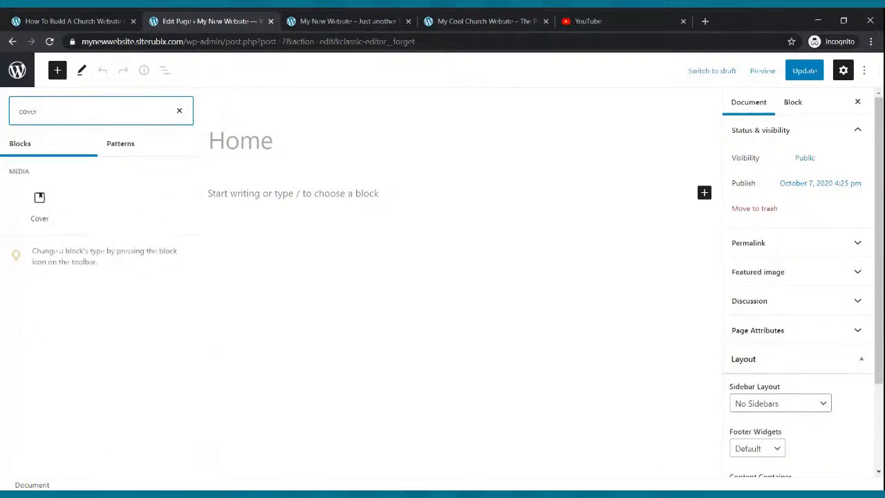
mouse_move(29, 201)
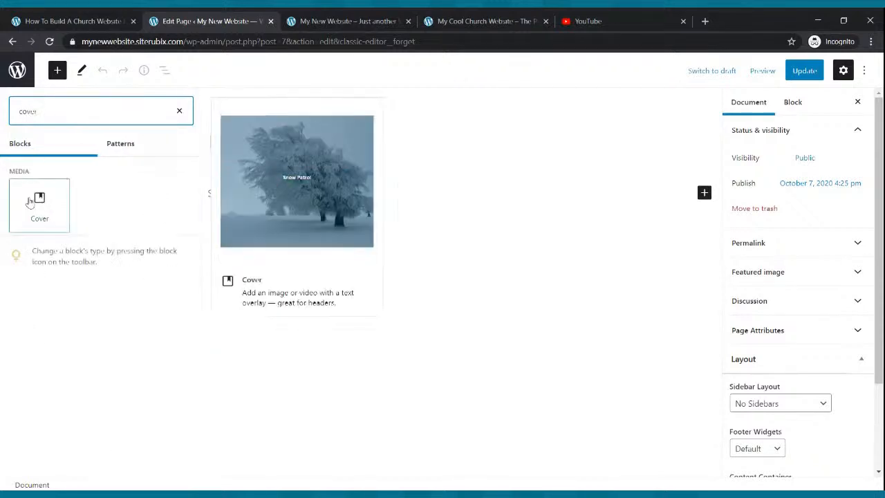
click(31, 202)
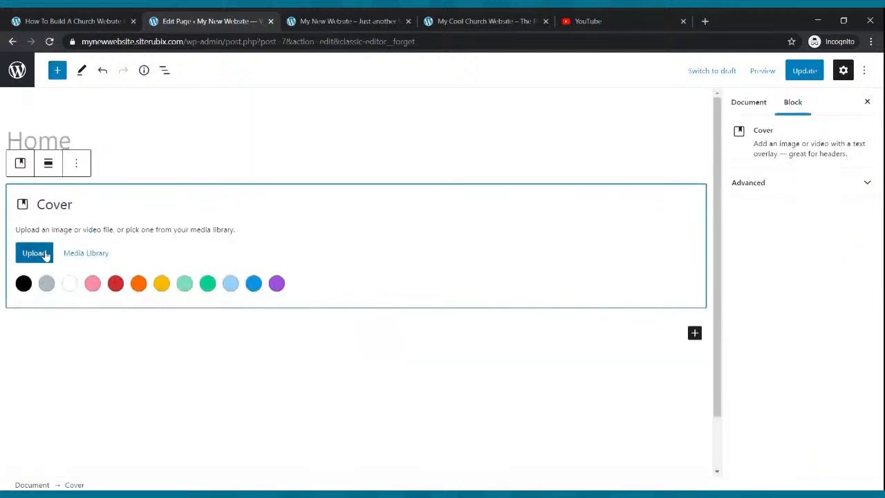
Step: Upload a dark concert crowd photo to the Cover block and update the Home page
click(34, 253)
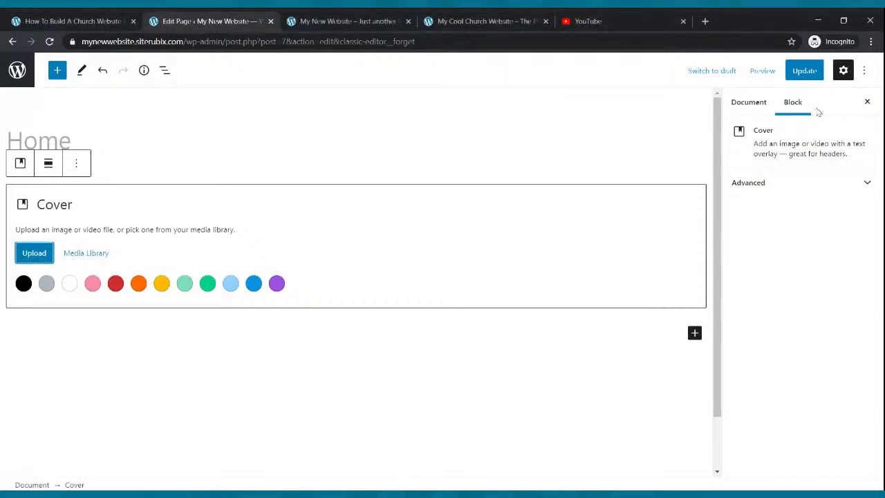
click(805, 71)
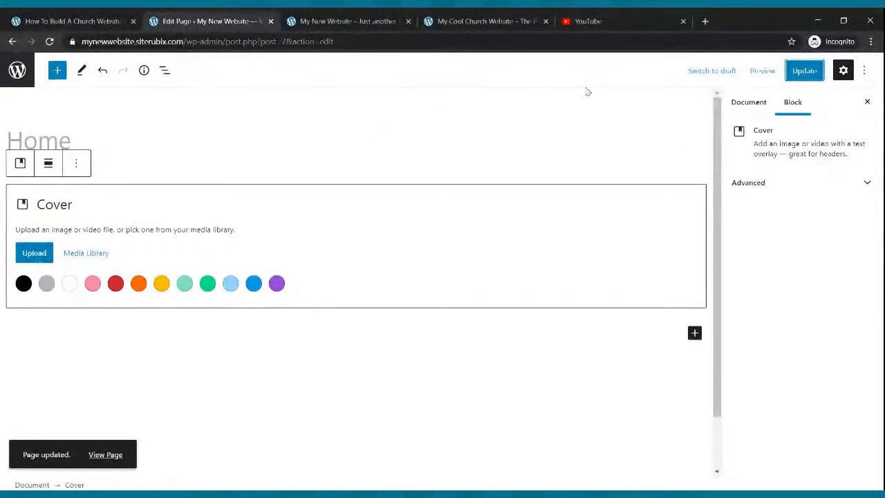
click(802, 72)
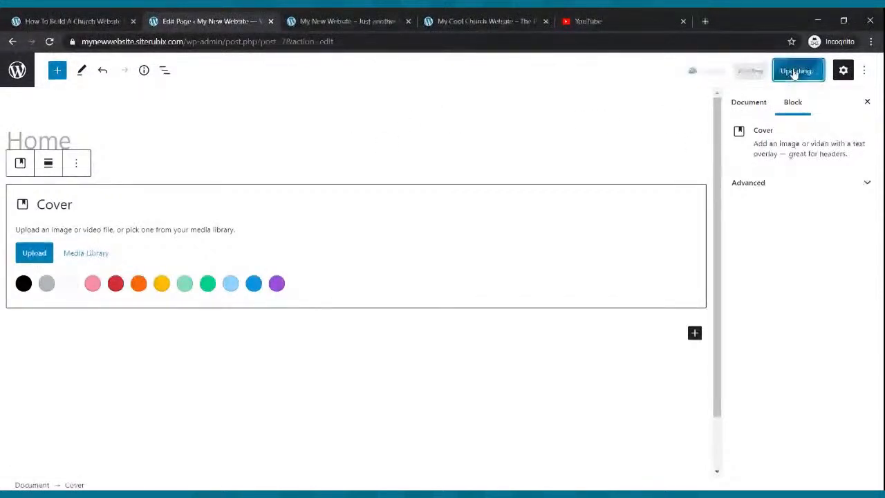
Step: Refresh the live site to check the Cover block's image and return to the Home page editor
click(366, 19)
click(49, 42)
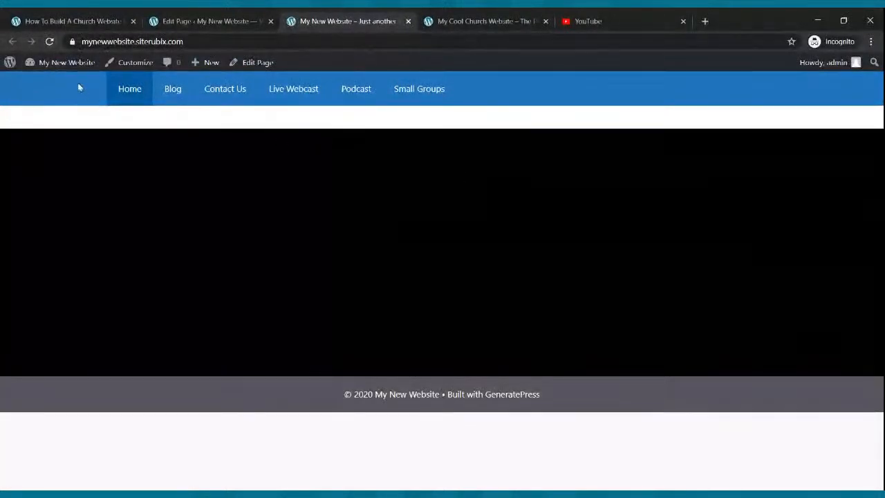
click(49, 43)
click(242, 19)
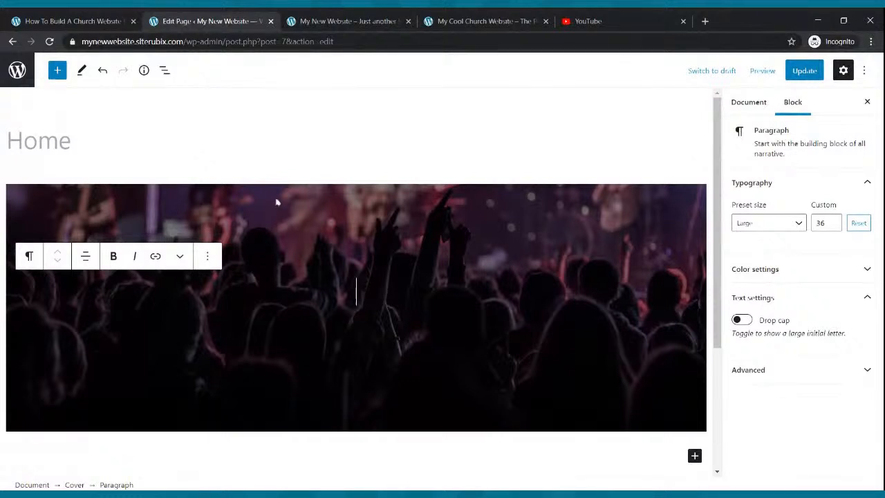
click(354, 19)
click(50, 43)
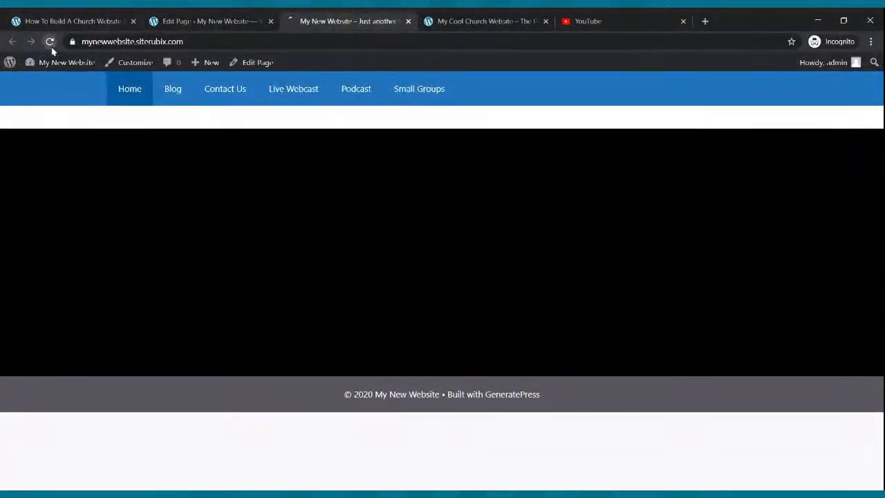
click(193, 25)
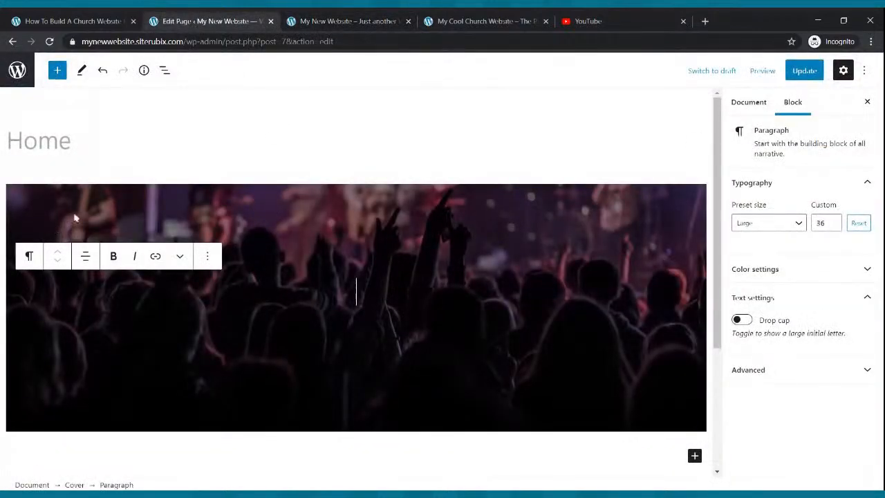
Step: Replace the Cover block's image by uploading the blue and purple stage lights concert photo
click(208, 256)
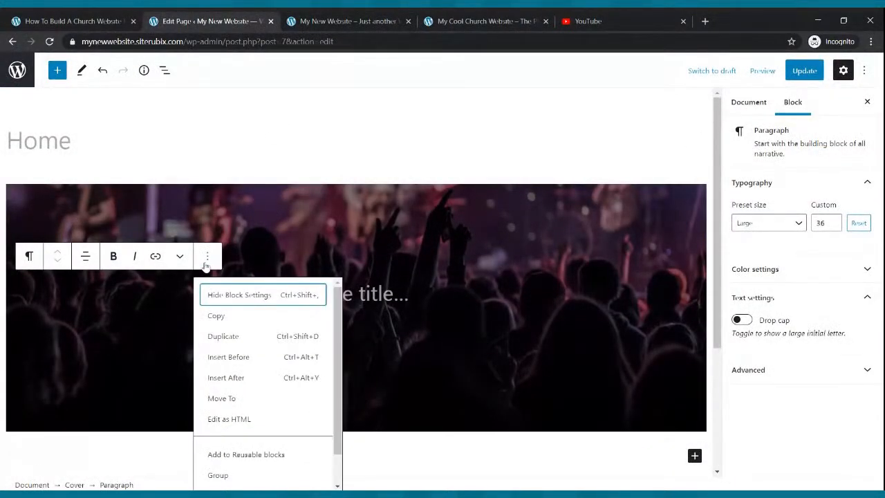
click(187, 216)
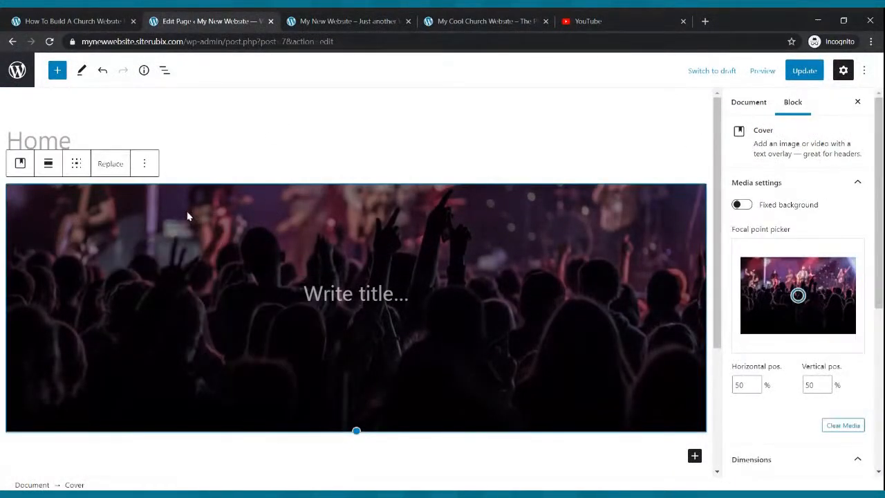
click(119, 165)
click(131, 226)
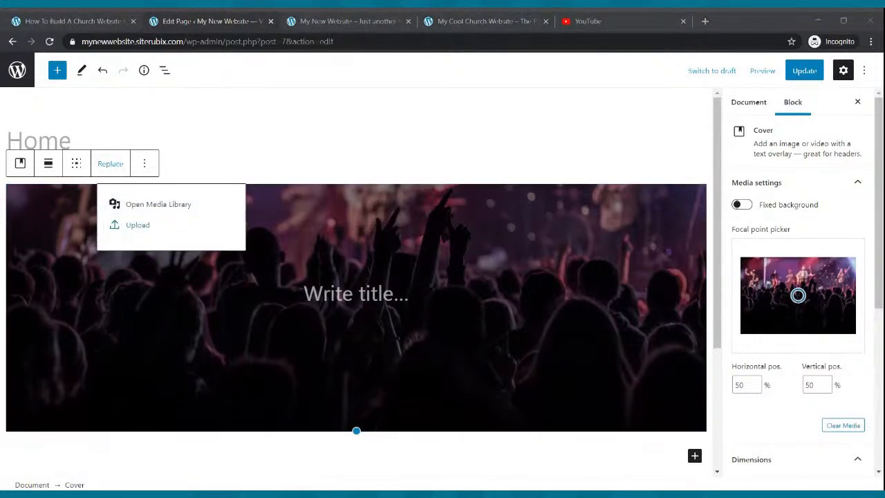
key(Escape)
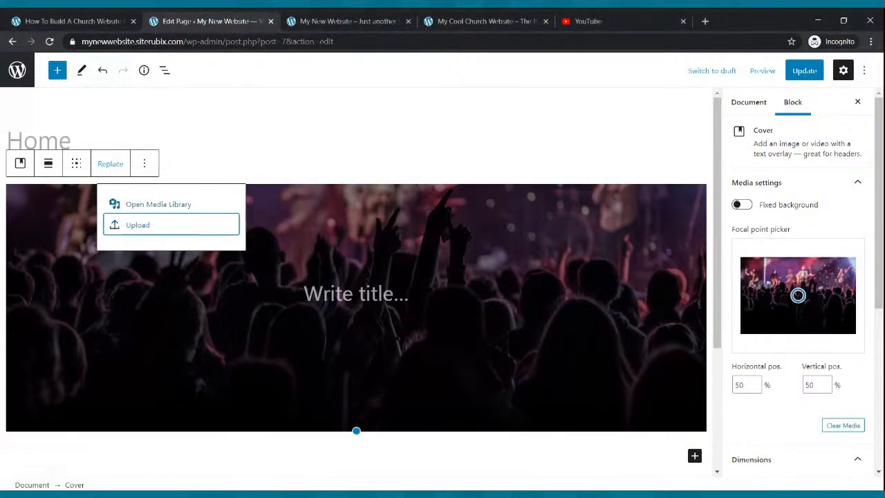
click(131, 233)
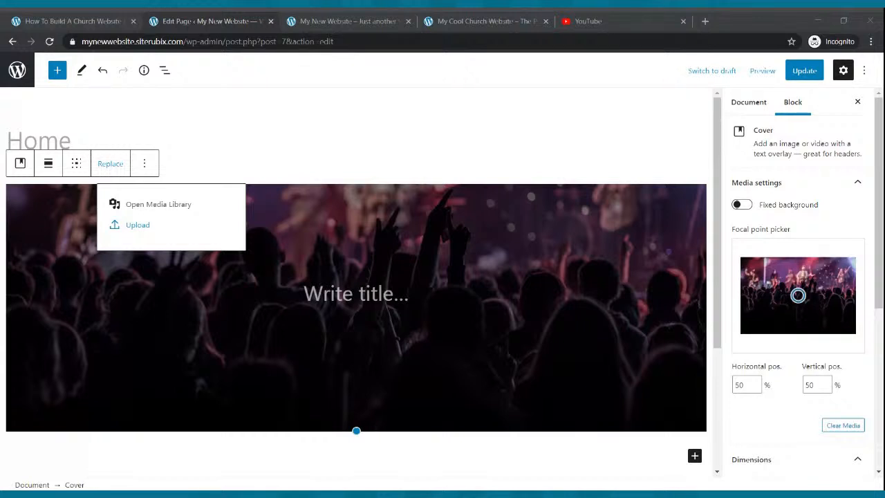
key(Escape)
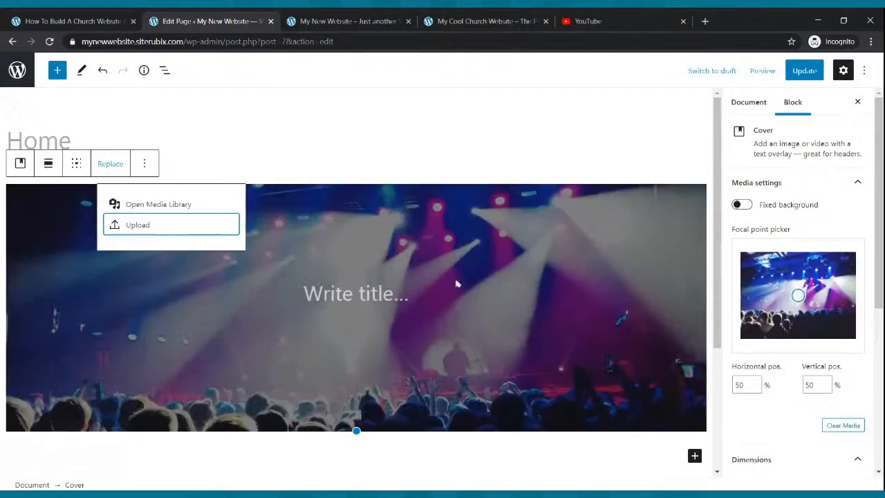
click(128, 229)
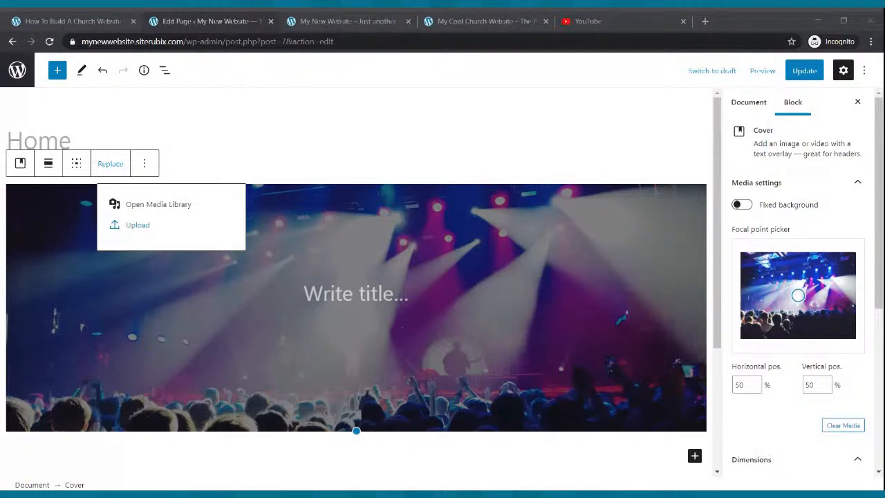
key(Escape)
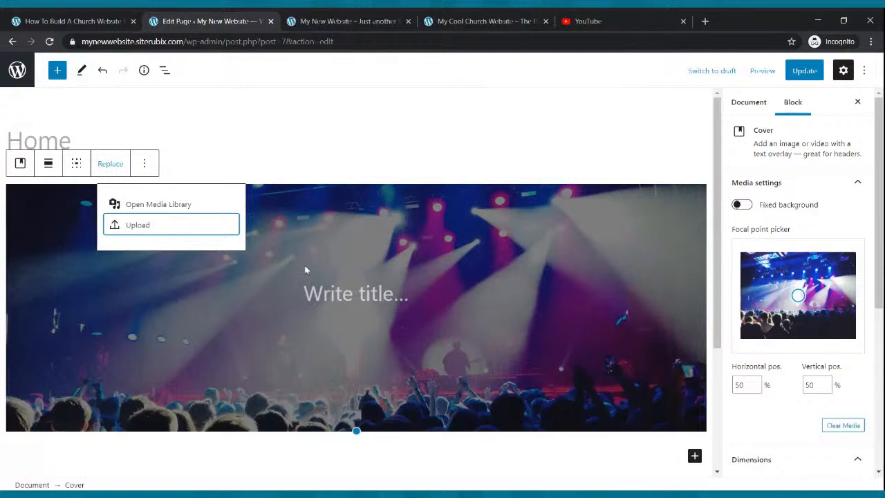
Step: Update the Home page, refresh the live site to check the new cover, and reload the page editor
click(801, 70)
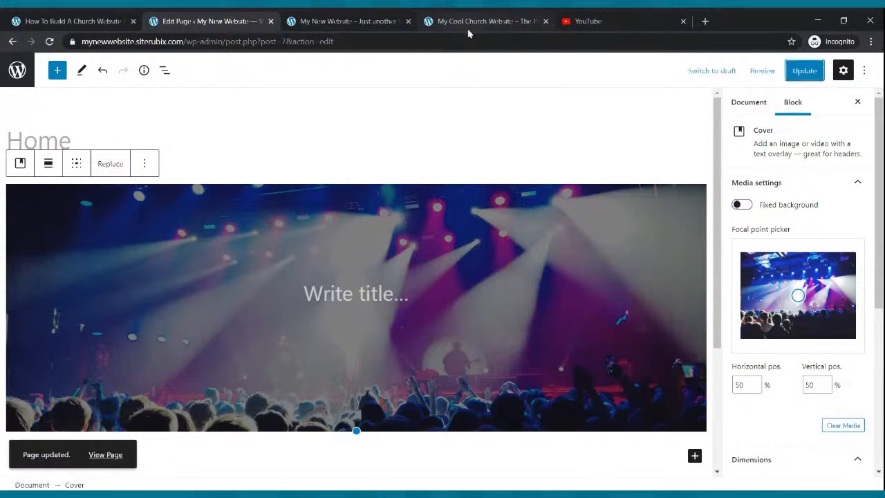
click(390, 21)
click(49, 41)
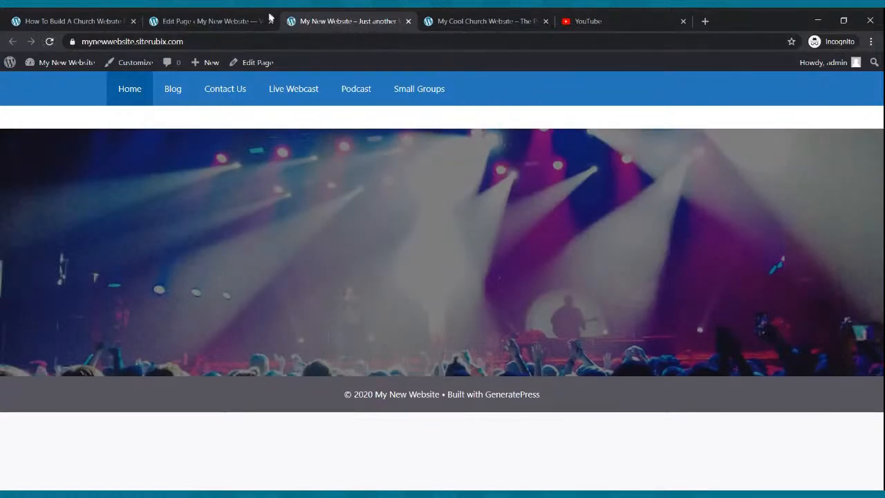
click(242, 20)
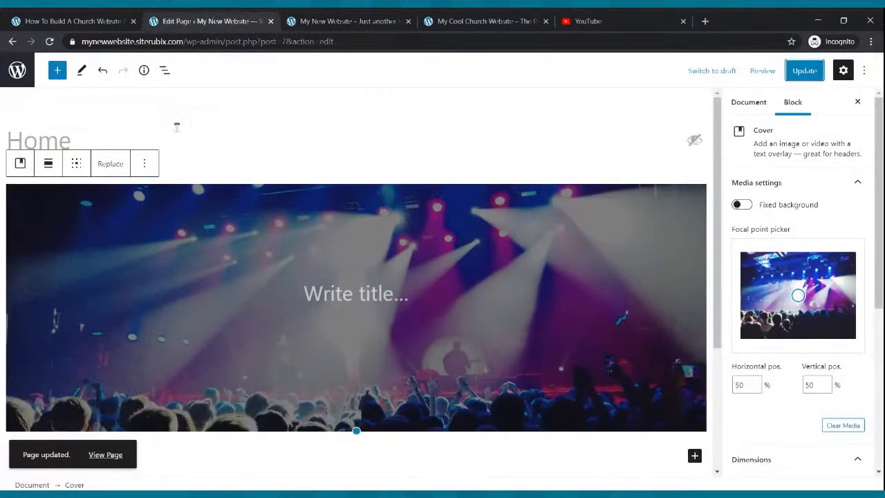
click(50, 41)
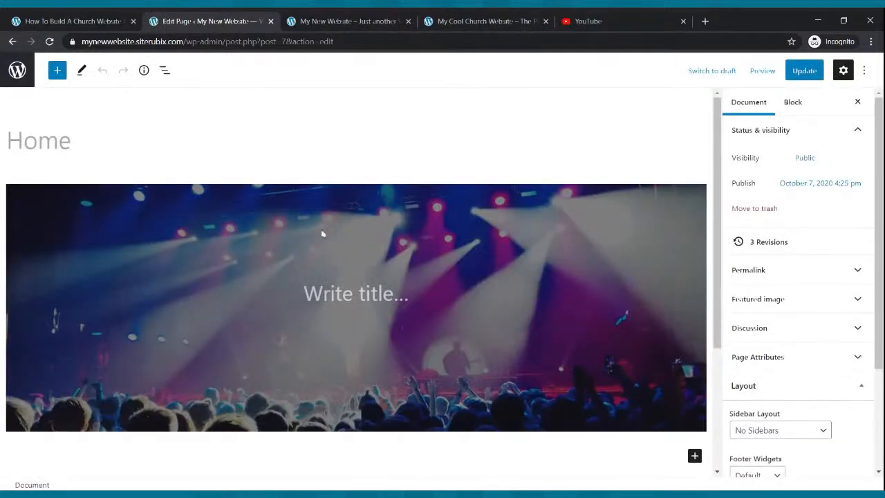
Step: Examine the hero banner's image, heading, text and button on the My Cool Church example site
click(168, 218)
click(464, 21)
drag(452, 175, 567, 318)
click(561, 247)
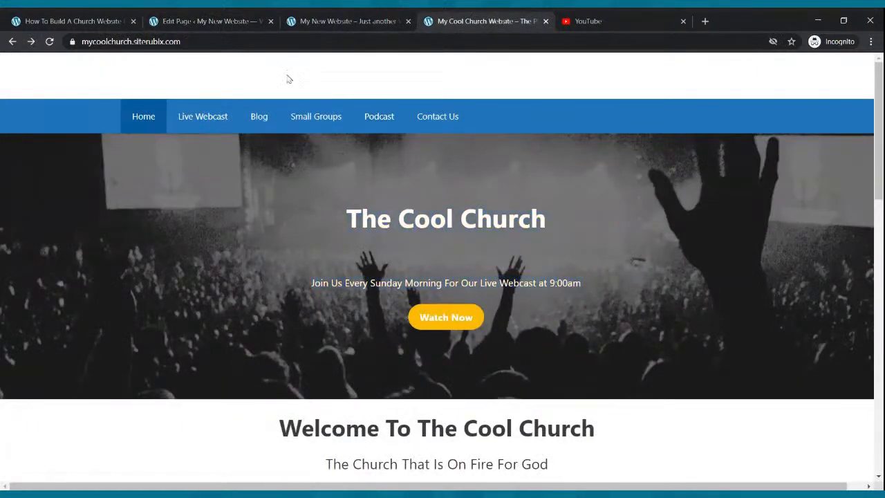
click(245, 22)
click(112, 164)
click(138, 225)
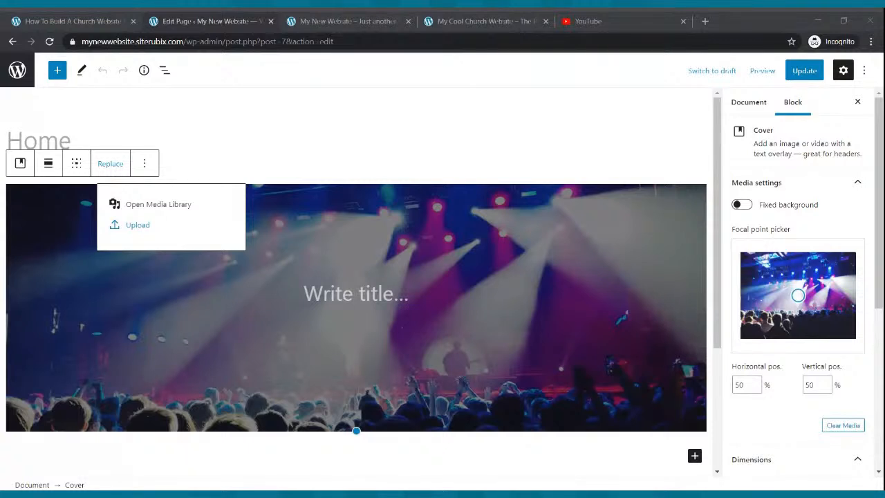
key(Escape)
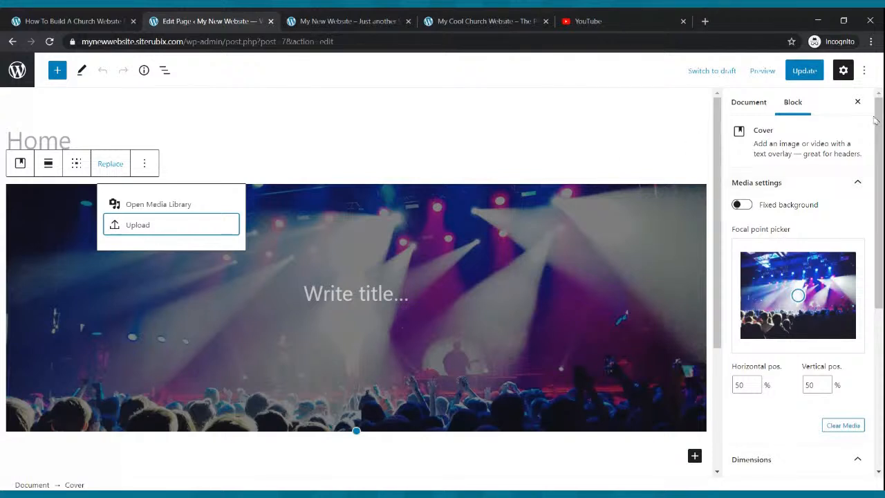
Step: Update the Home page, view its cover on the live site, and return to the page editor
click(802, 76)
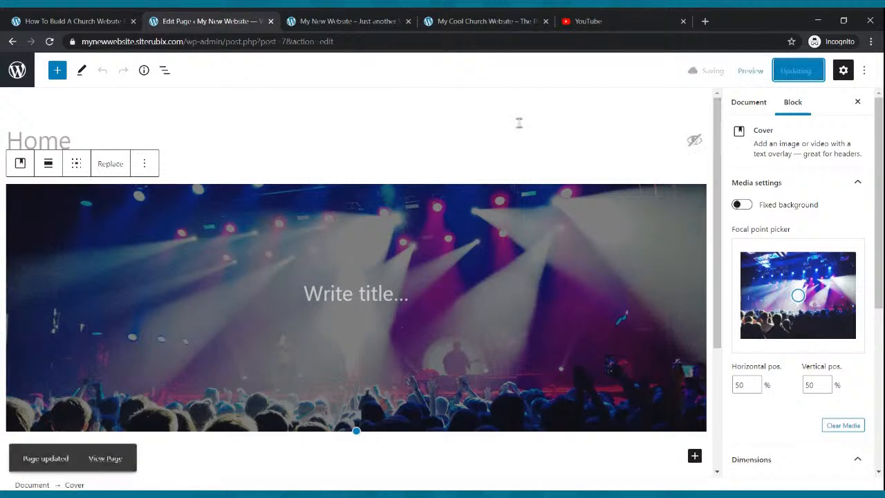
click(338, 21)
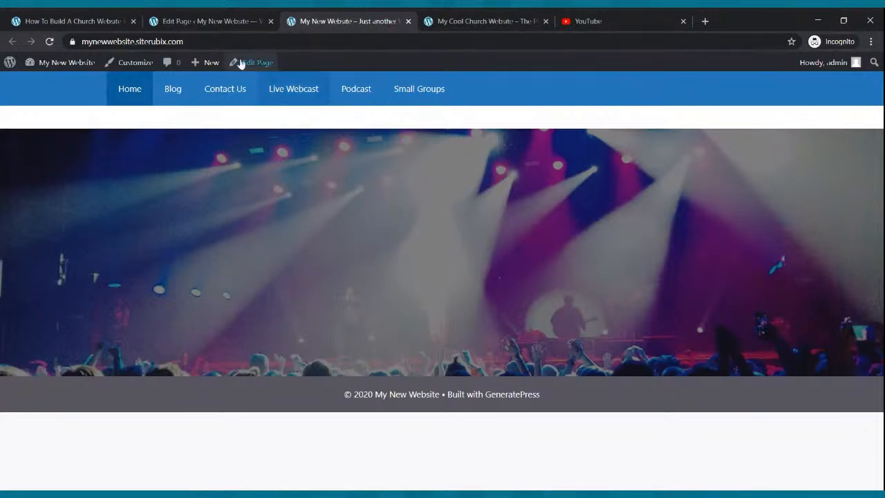
click(217, 26)
scroll(337, 229, down, 1)
scroll(336, 230, up, 1)
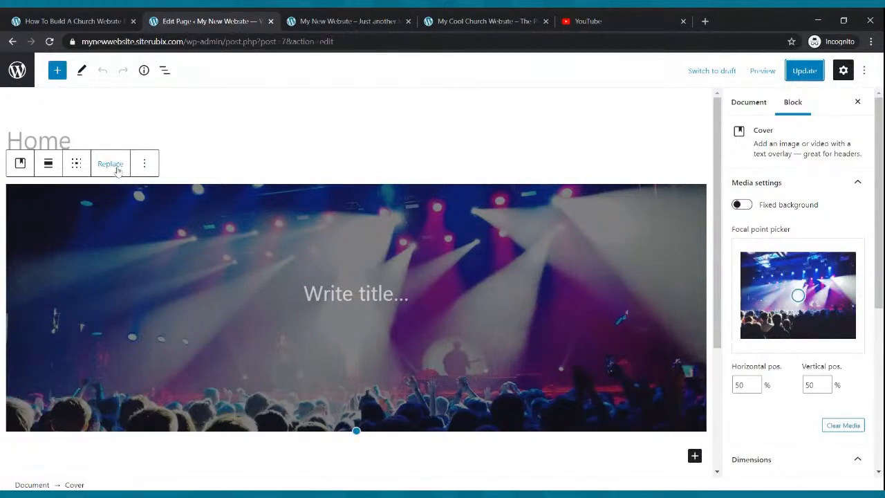
Step: Remove the existing Cover block from the Home page and insert a new Cover block in its place
click(143, 166)
click(168, 396)
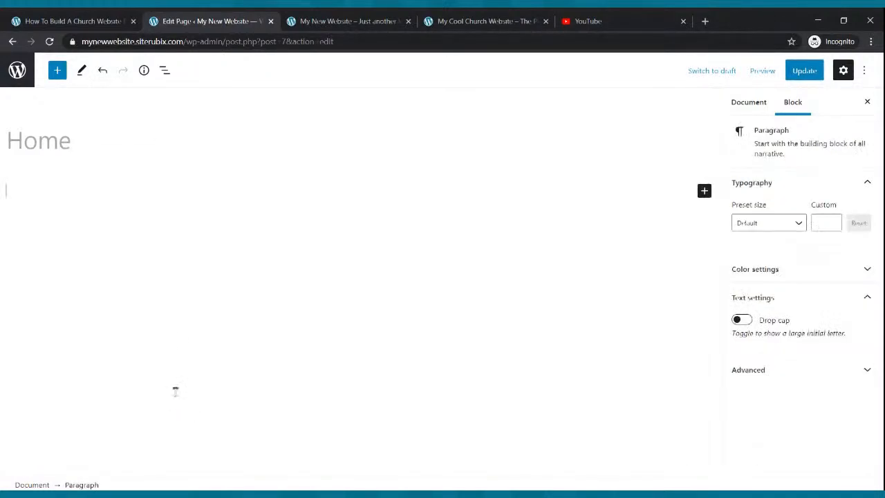
click(58, 70)
text(co)
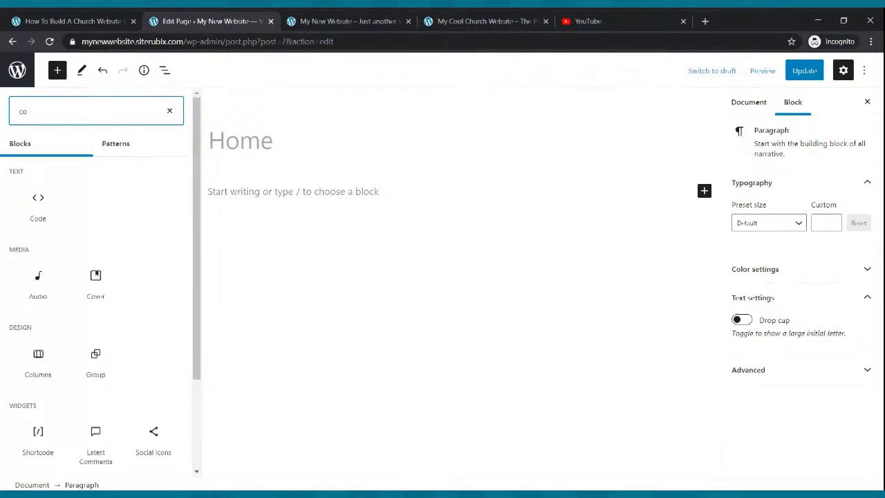
text(ver)
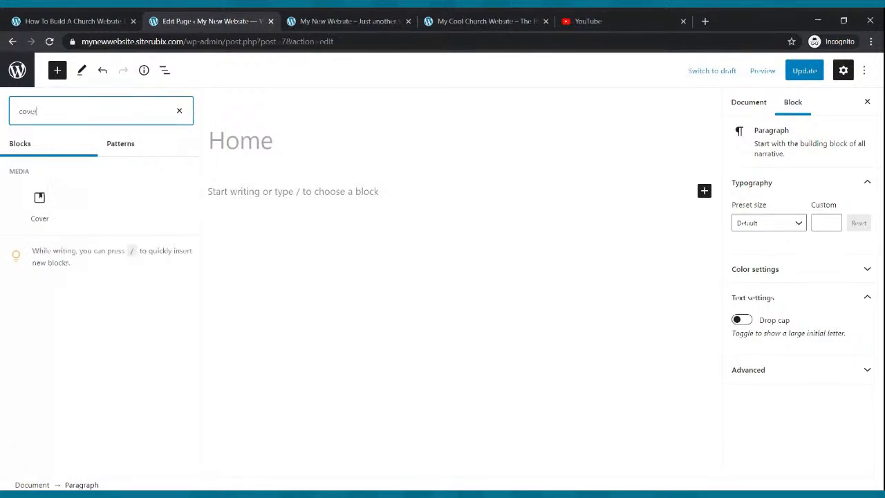
click(39, 202)
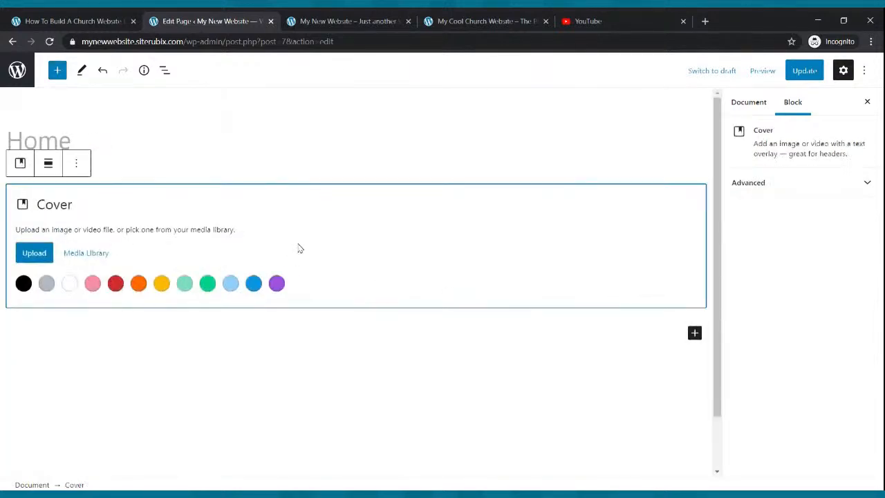
Step: Upload the "Watch Me Build A 6 Page Website" graphic as the new Cover block's image
click(40, 254)
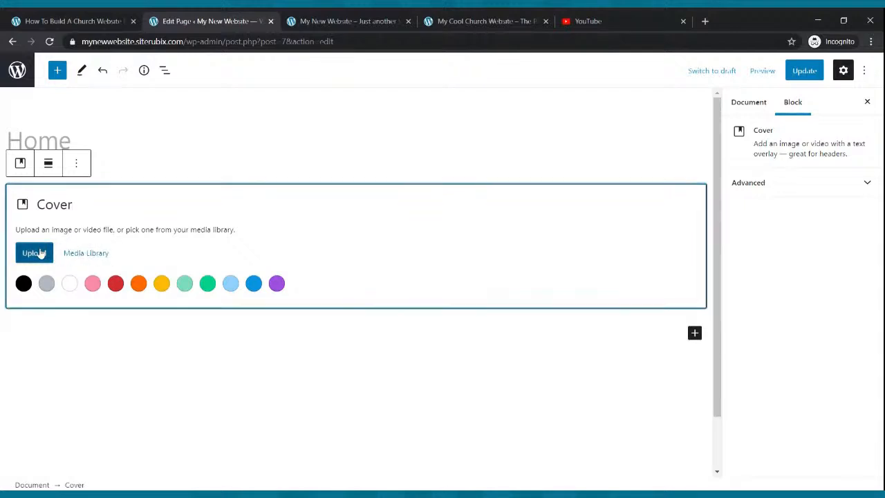
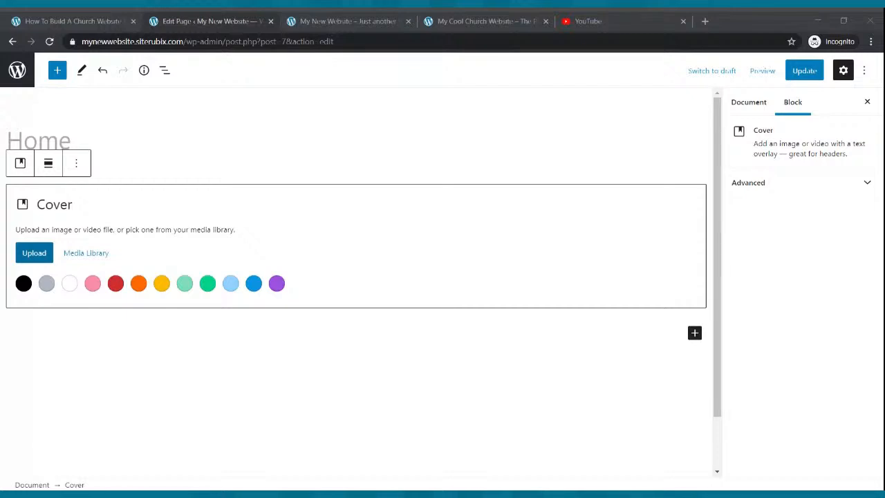
double_click(327, 170)
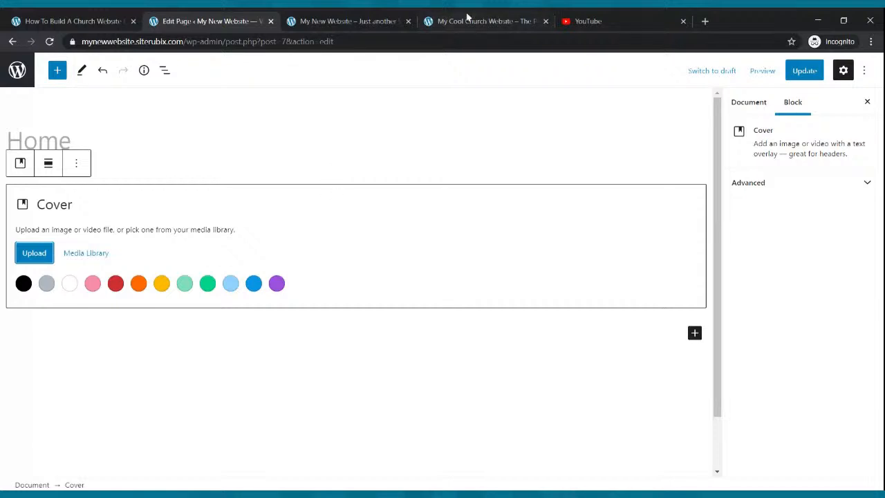
click(486, 21)
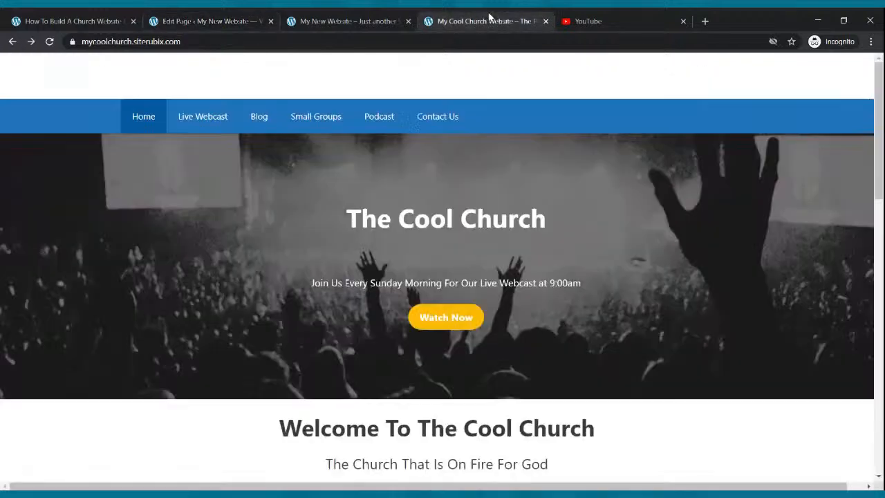
click(234, 24)
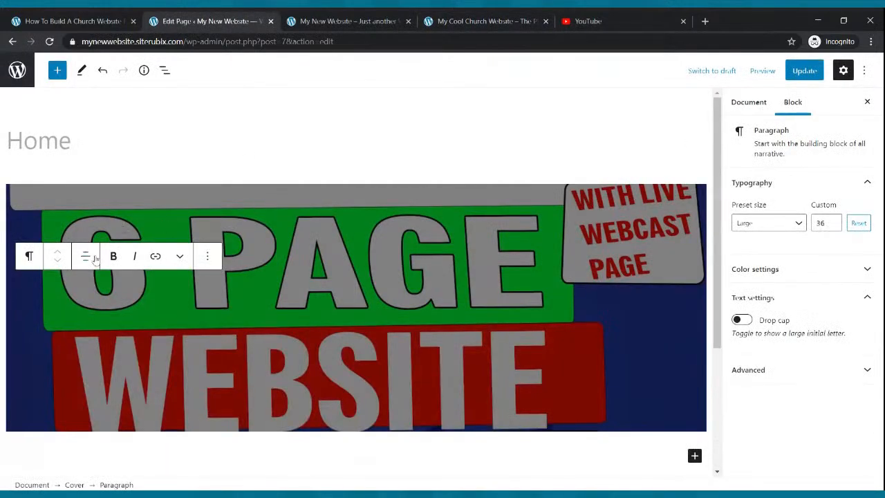
Step: Replace the Cover block's image by uploading the blue and purple stage lights concert photo, and update the Home page
click(207, 257)
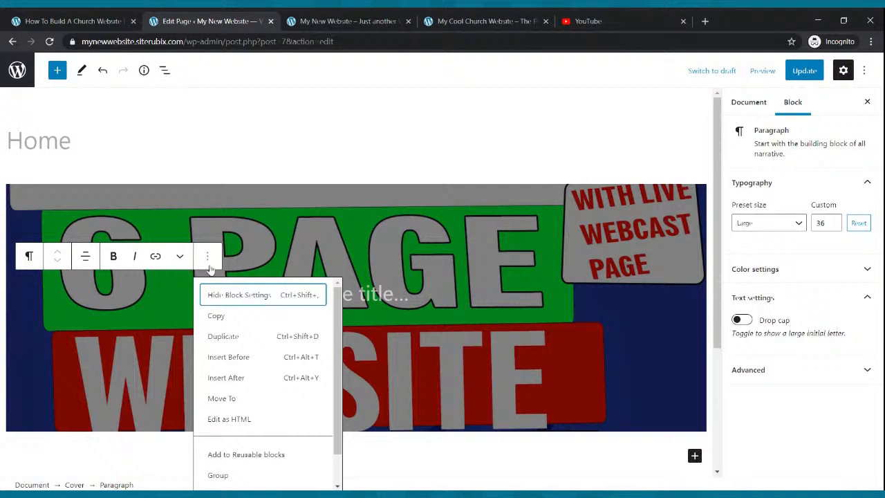
click(166, 207)
click(121, 164)
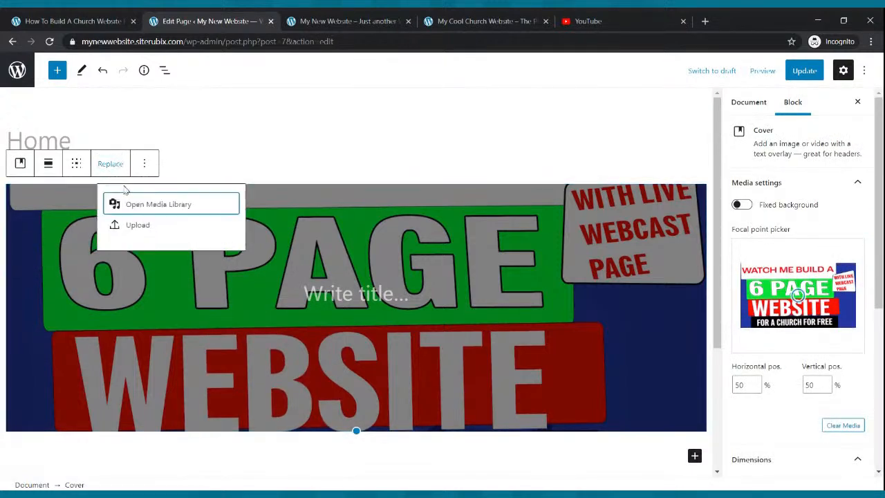
click(140, 225)
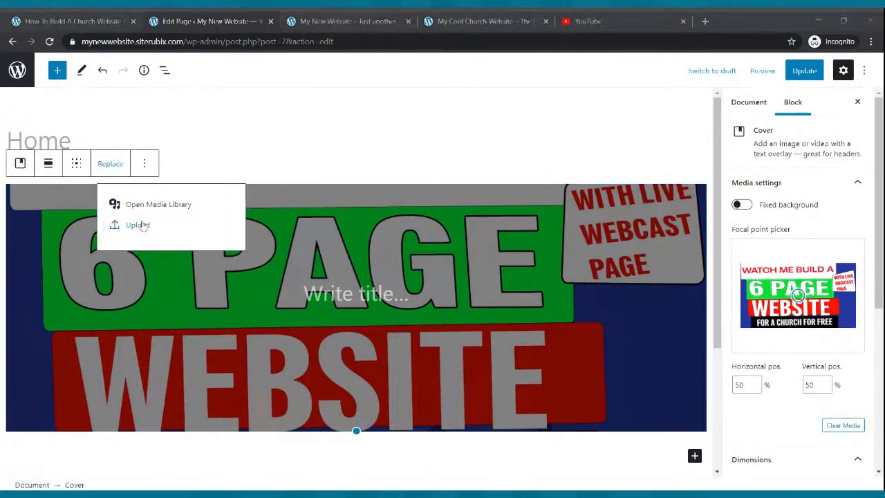
key(Escape)
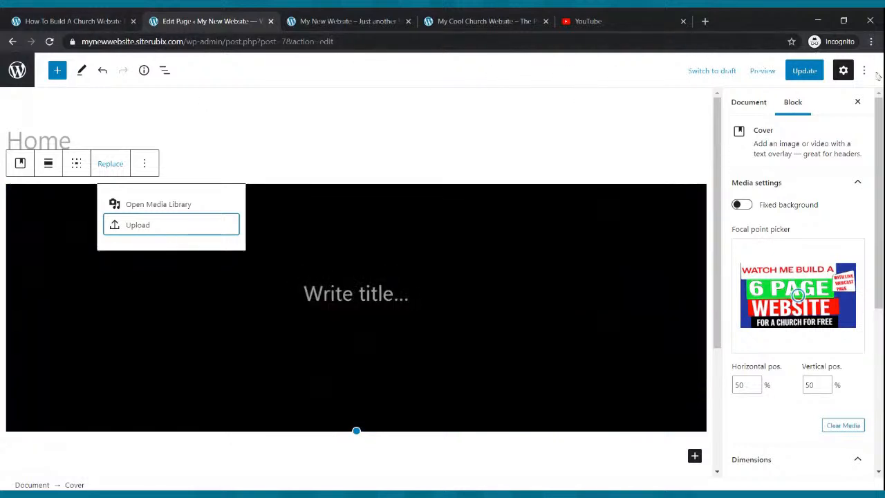
click(804, 71)
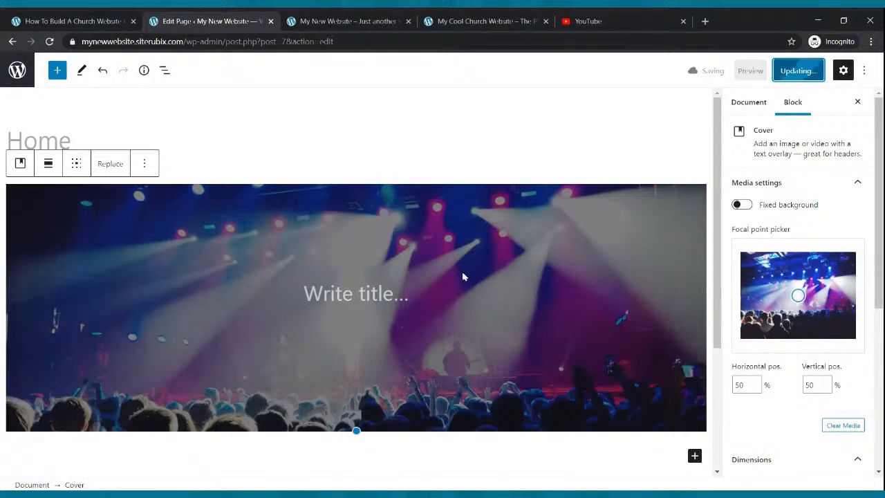
Step: Replace the Cover block's image by uploading the black and white concert crowd photo, and update the Home page
click(110, 164)
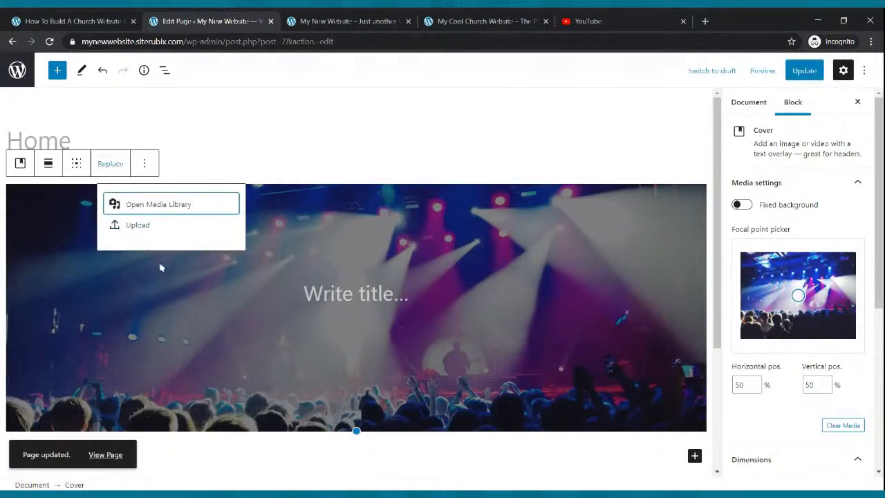
click(140, 226)
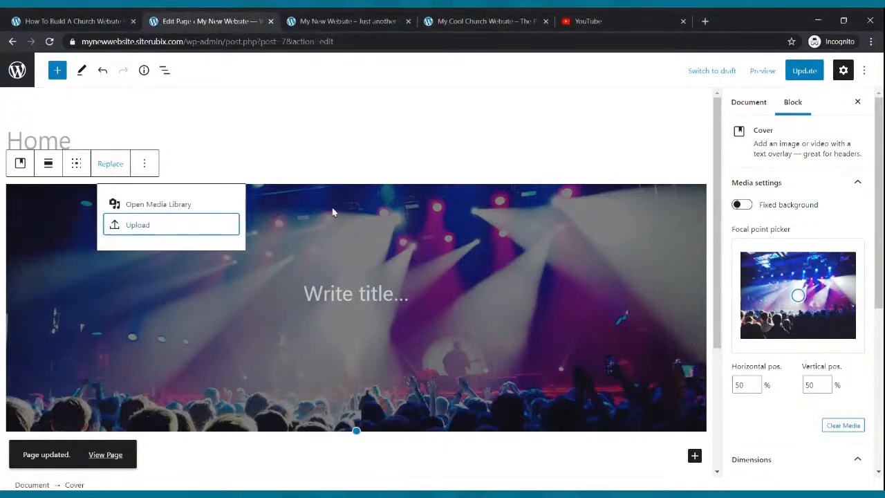
click(801, 72)
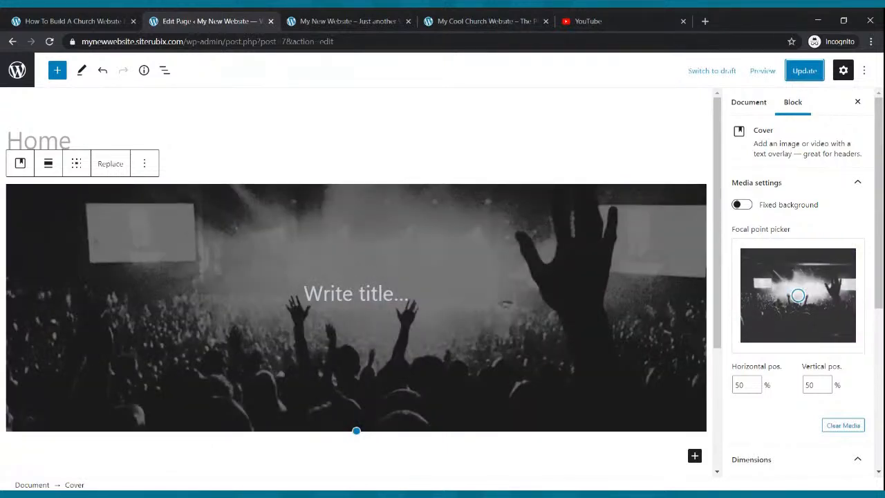
click(112, 170)
click(124, 230)
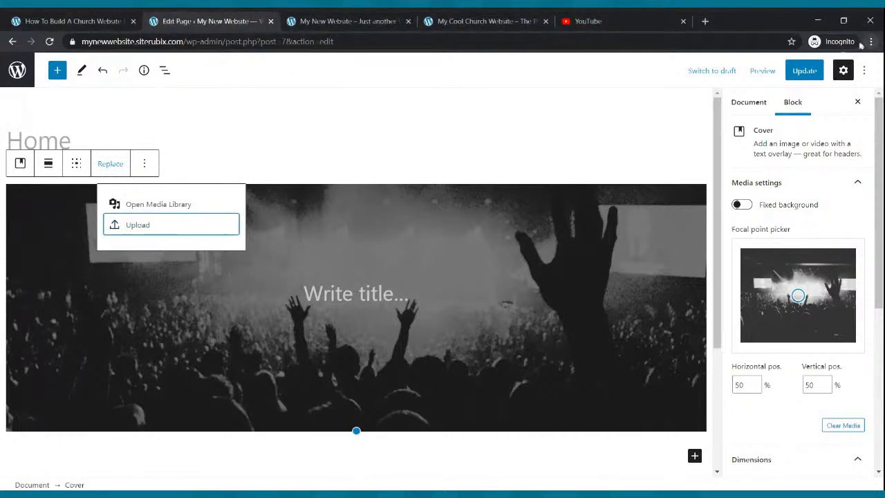
click(804, 70)
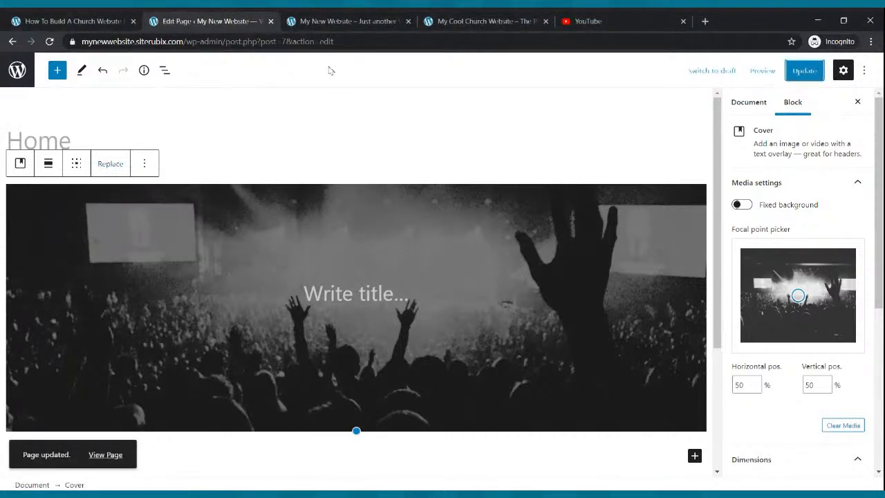
Step: Refresh the live site and compare its cover with the hero banner on the My Cool Church example site
click(320, 19)
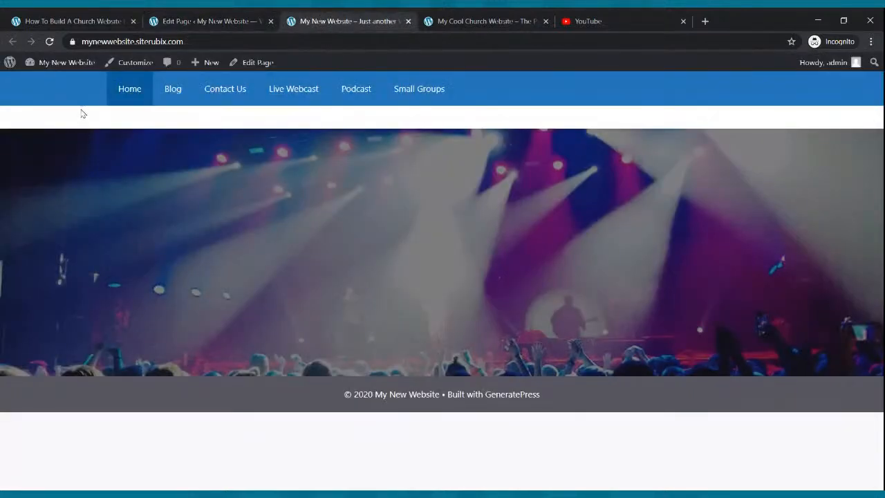
click(50, 42)
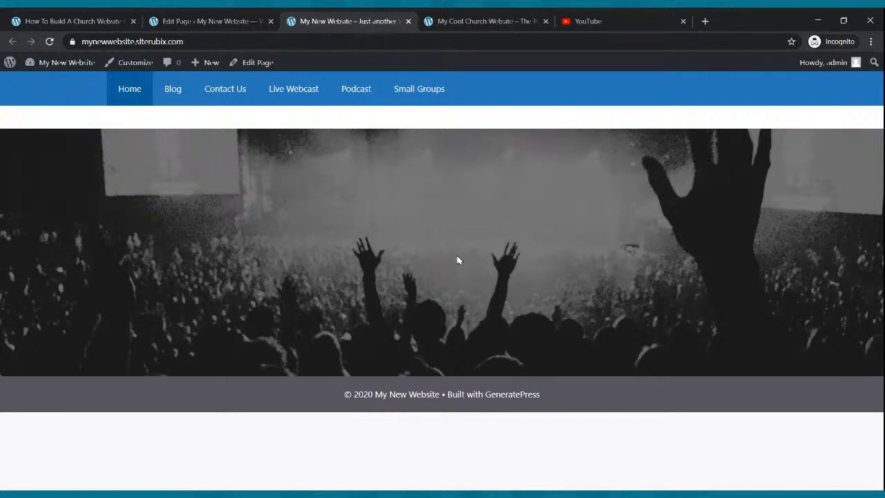
click(508, 20)
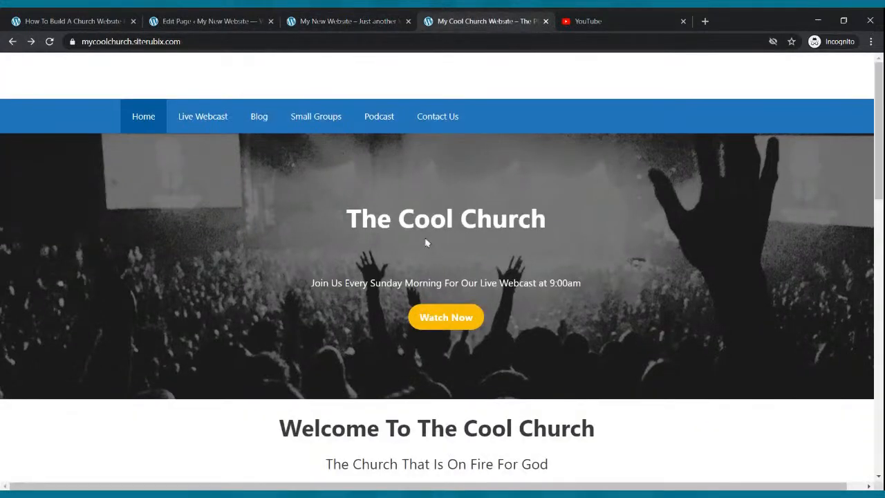
click(323, 21)
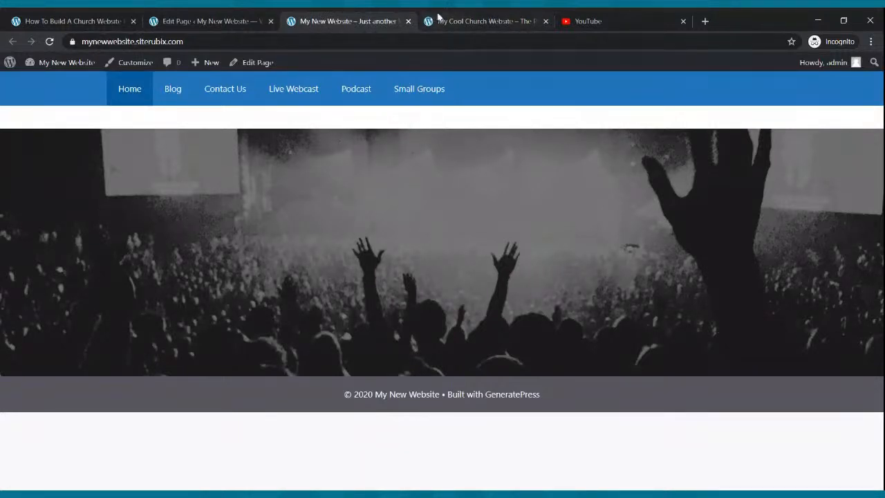
click(437, 17)
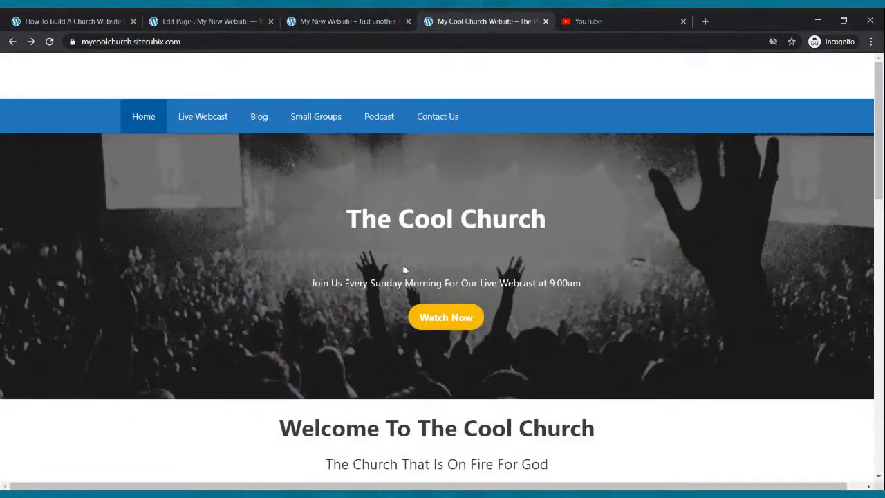
Step: Enter "My New Website" as the Cover block's title in the Home page editor
click(210, 22)
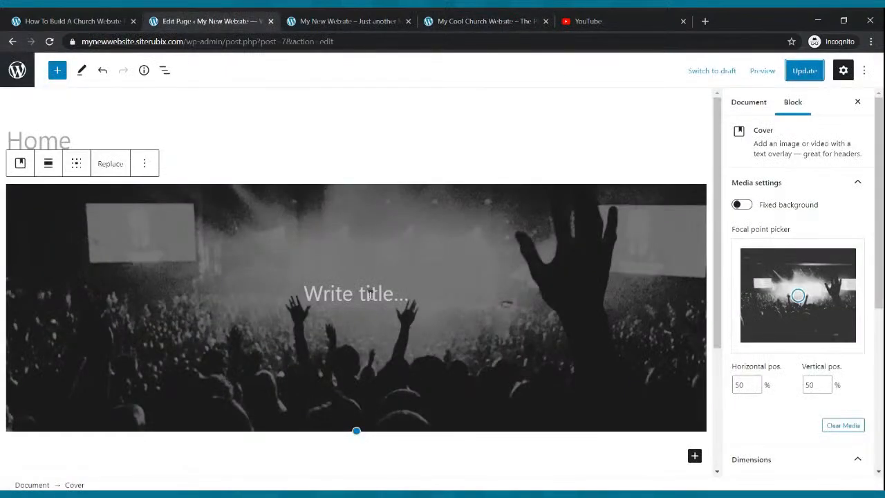
click(370, 294)
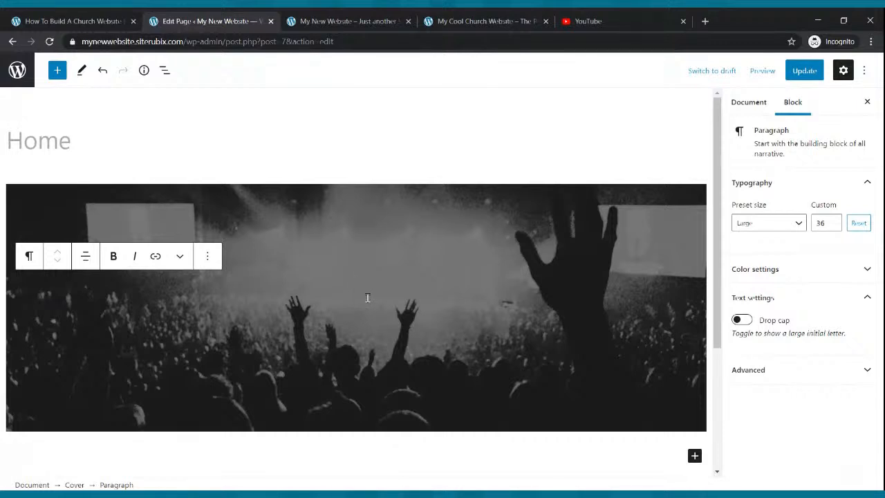
text(My New we)
key(BackSpace)
key(BackSpace)
text(Website)
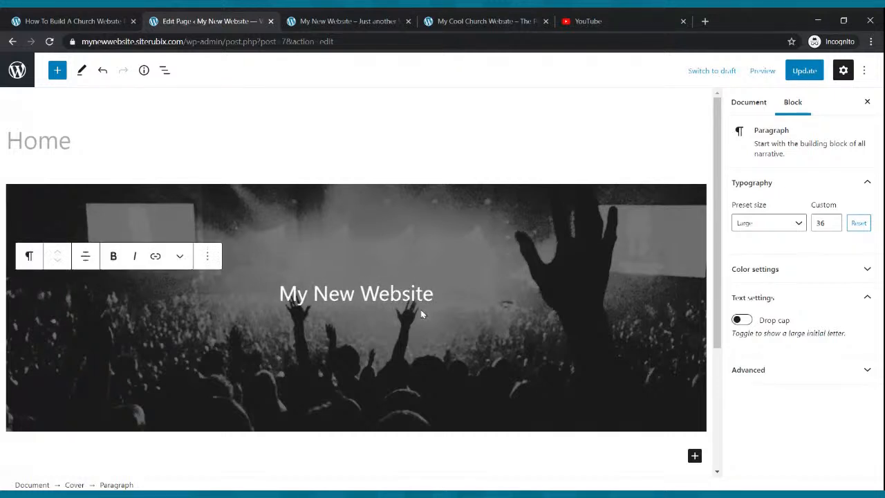
Step: Make the Cover block's title bold and update the Home page
drag(435, 293, 288, 302)
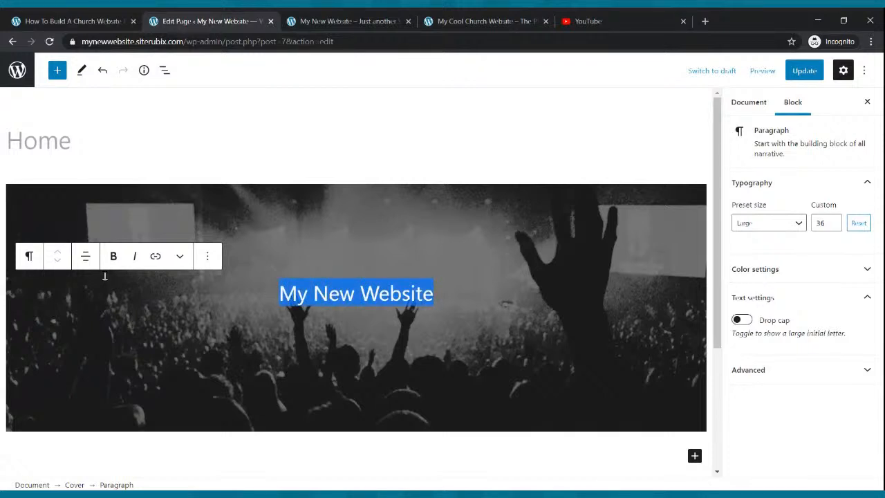
click(113, 256)
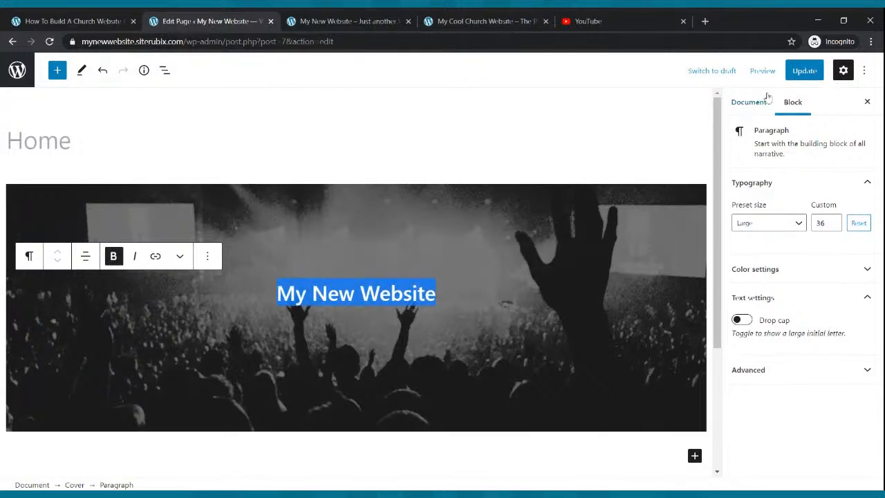
click(792, 77)
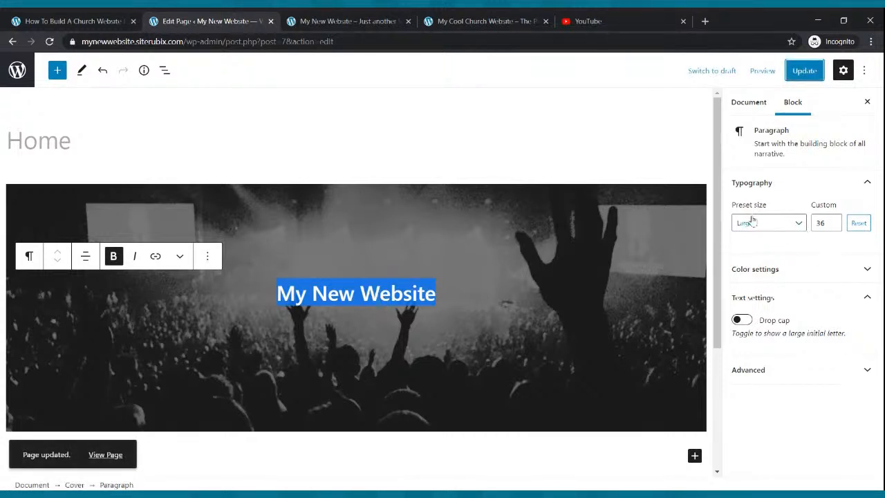
Step: Set the Cover block title's font size to 50 and update the Home page
click(794, 229)
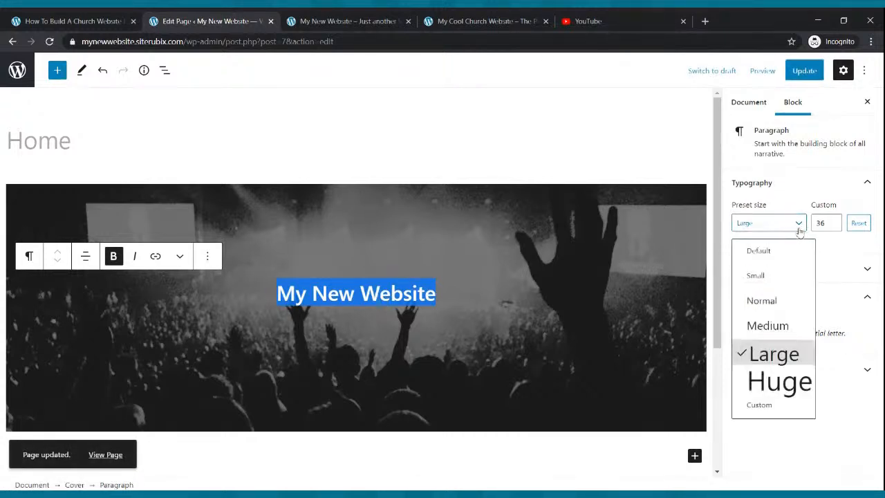
click(762, 379)
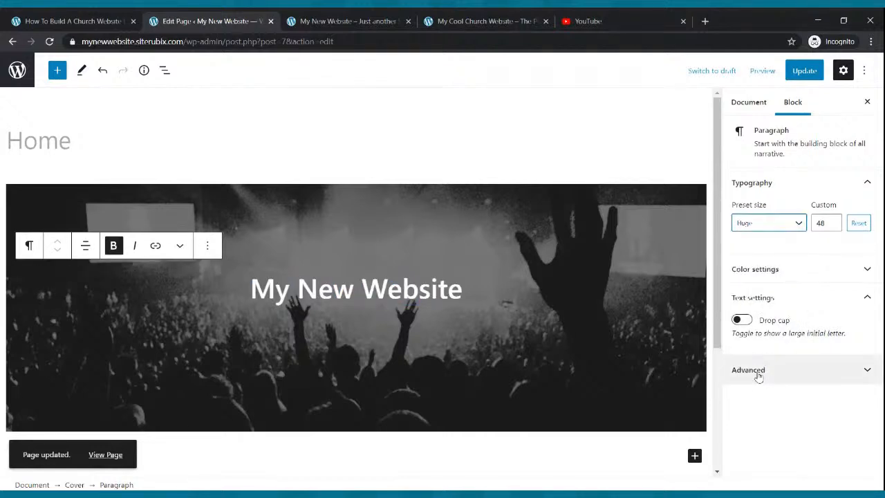
click(834, 224)
click(834, 224)
click(834, 224)
click(835, 224)
click(835, 224)
click(834, 224)
click(835, 227)
click(834, 228)
click(834, 227)
click(835, 228)
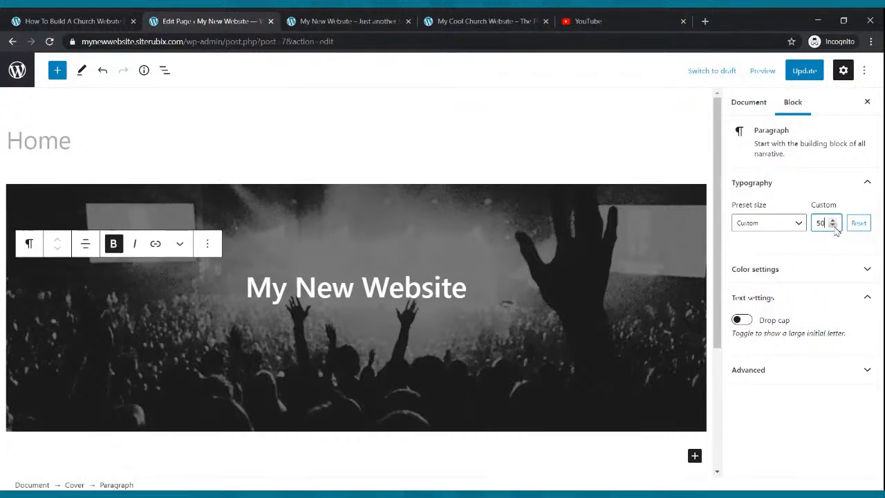
click(805, 71)
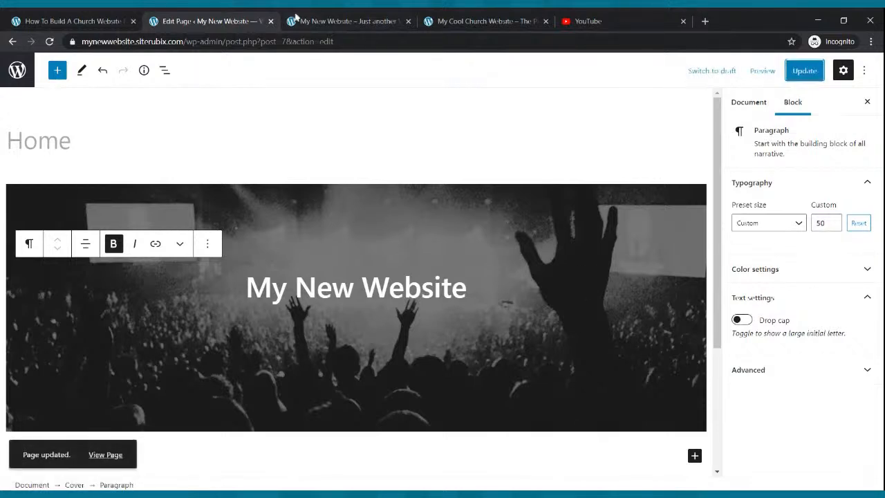
Step: Refresh the live site and compare its hero title with the banner text on the My Cool Church example
click(296, 18)
click(49, 42)
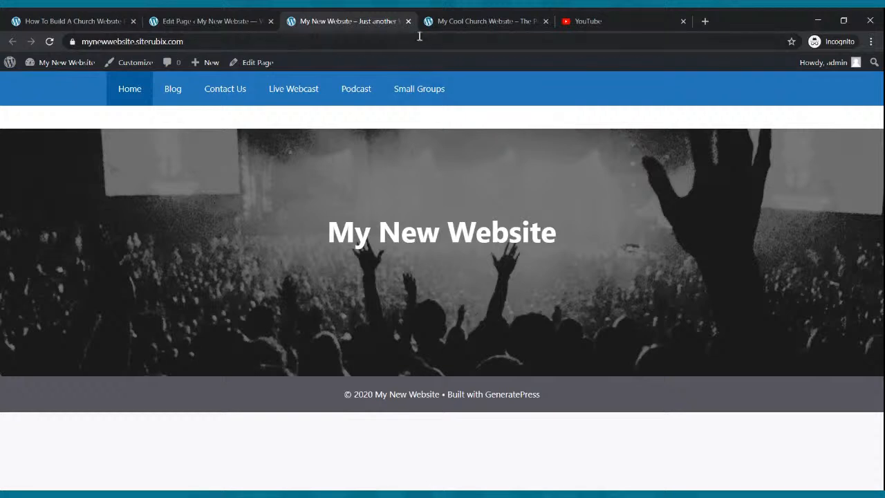
click(437, 21)
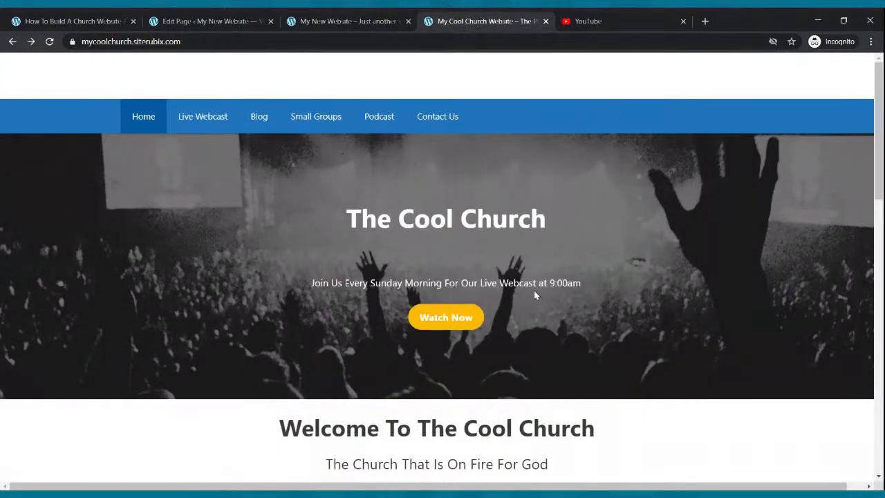
Step: In the Home page editor, add the paragraph "Join us every Sunday Morning at 9:00am for Our Live Webcast" below the Cover block's title
click(232, 19)
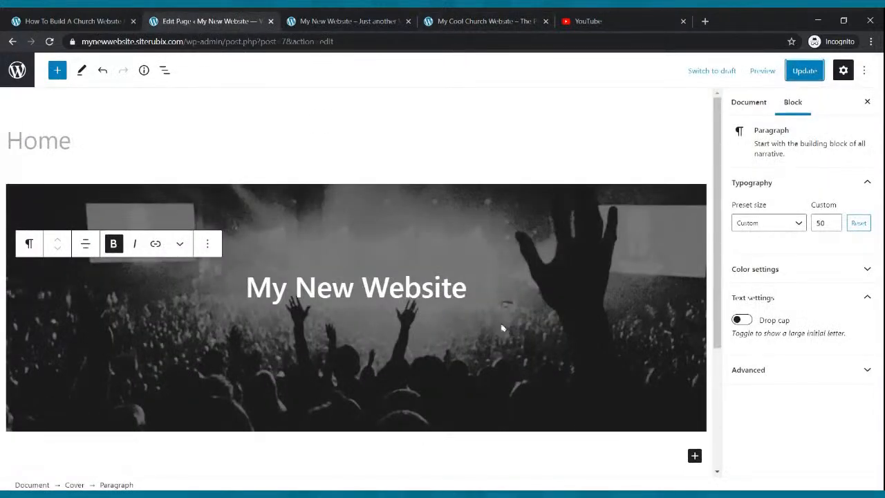
click(479, 293)
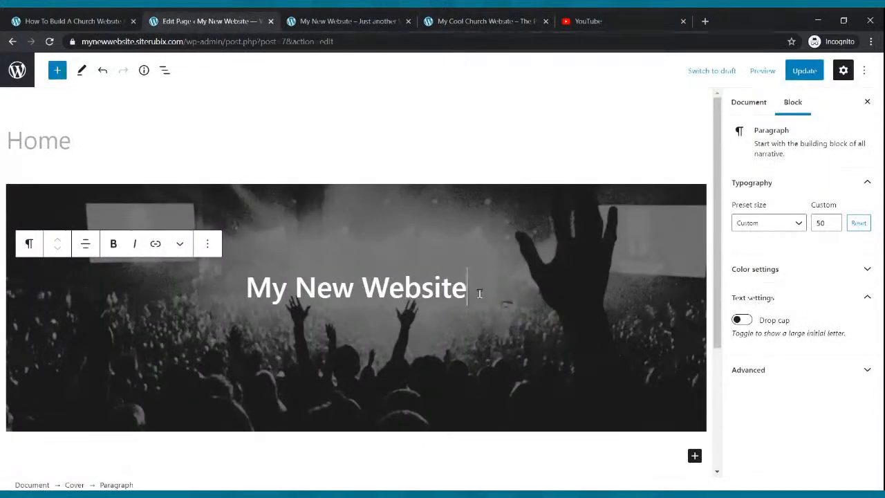
key(Return)
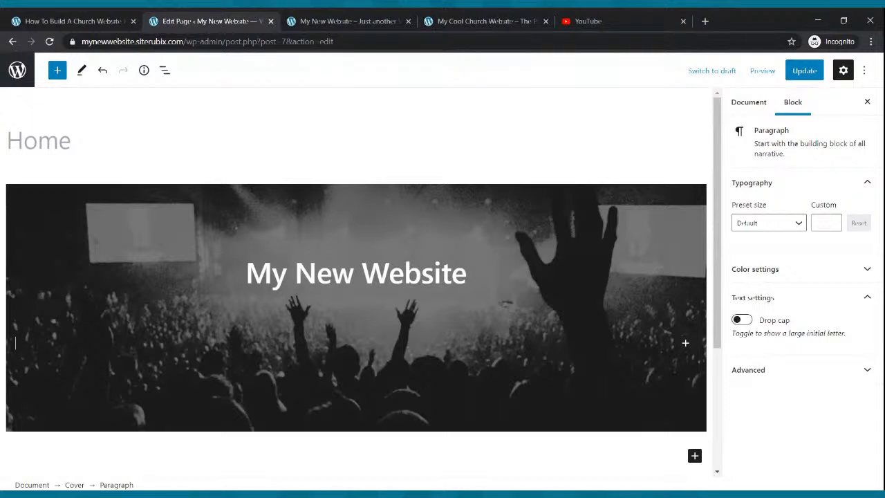
text(Join us every Sunday Morning for ou)
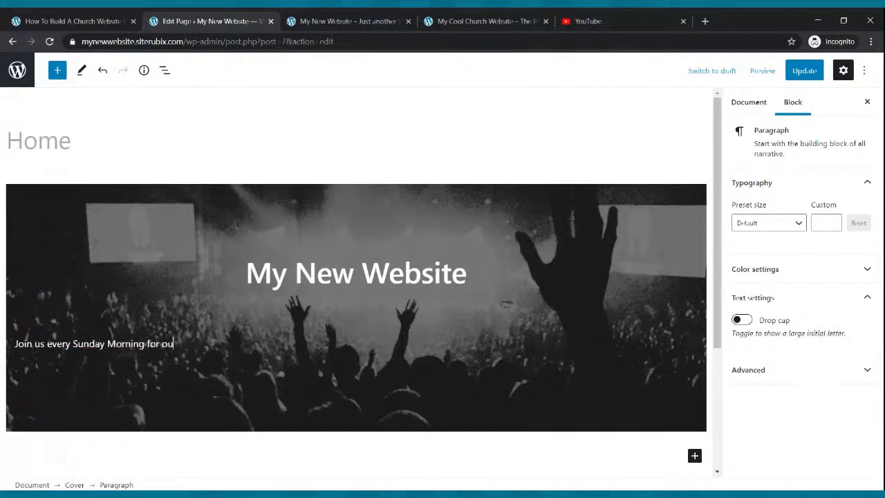
text(r Live WEb)
key(BackSpace)
key(BackSpace)
key(BackSpace)
key(BackSpace)
key(BackSpace)
key(BackSpace)
key(BackSpace)
key(BackSpace)
key(BackSpace)
key(BackSpace)
key(BackSpace)
key(BackSpace)
key(BackSpace)
key(BackSpace)
key(BackSpace)
key(BackSpace)
text(at 9:00am for Our Live Websit)
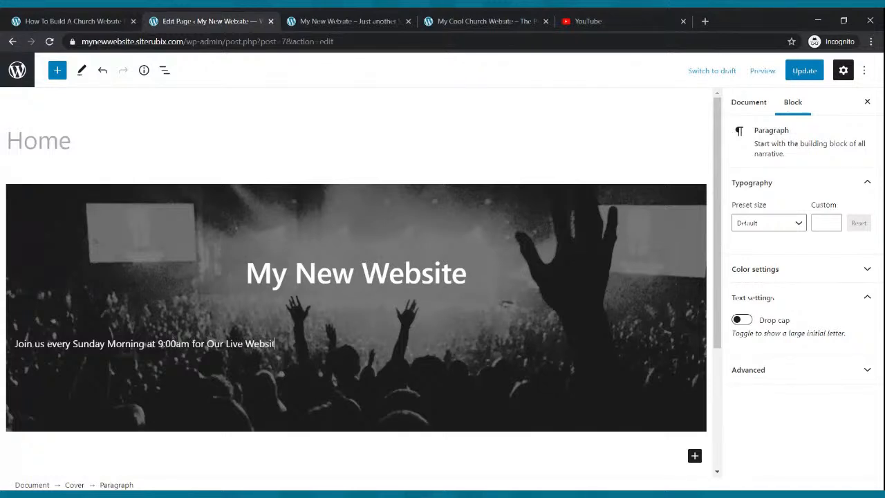
text(ca)
Step: Center-align the Sunday morning webcast paragraph inside the Cover block
click(190, 344)
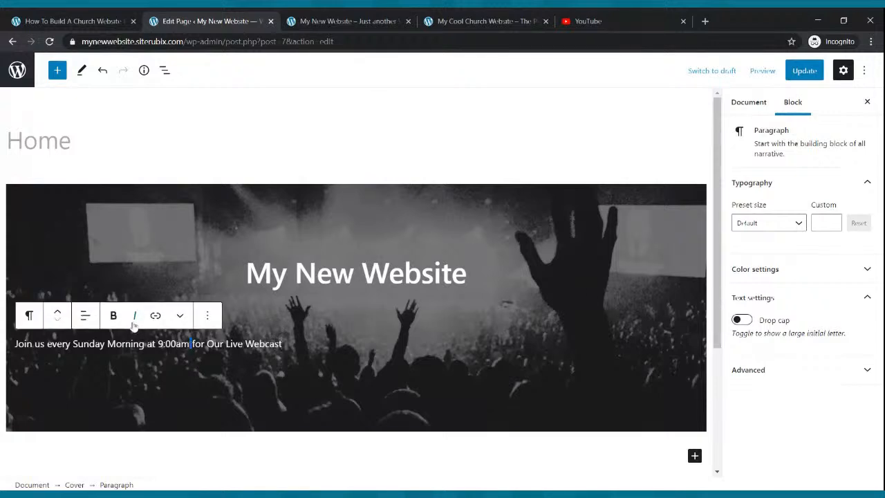
click(84, 317)
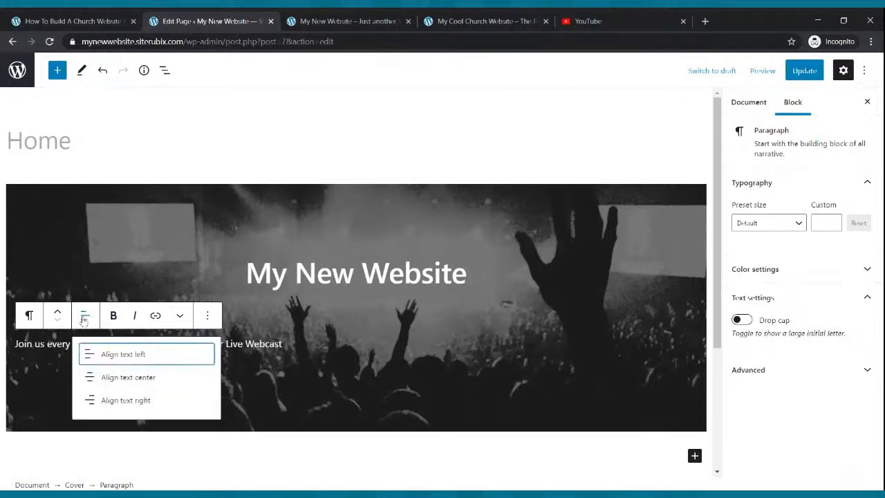
click(102, 379)
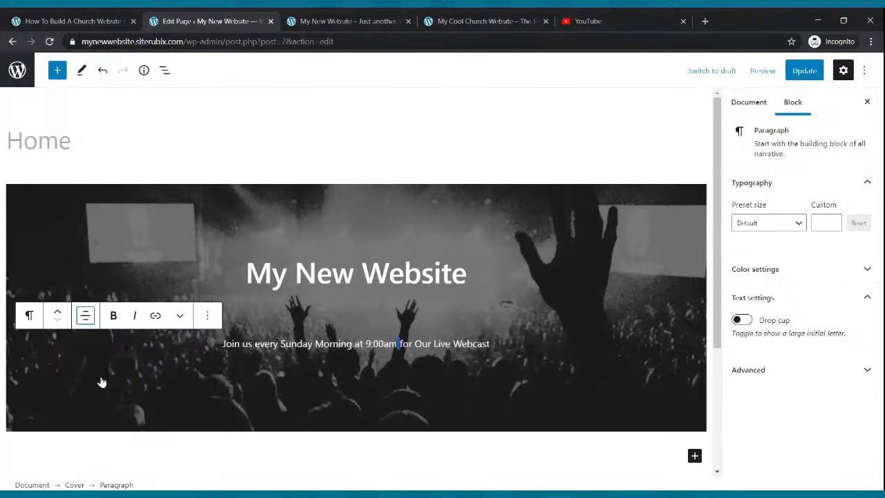
Step: Set the webcast paragraph's font size to 24 and update the Home page
click(492, 361)
drag(491, 343, 222, 343)
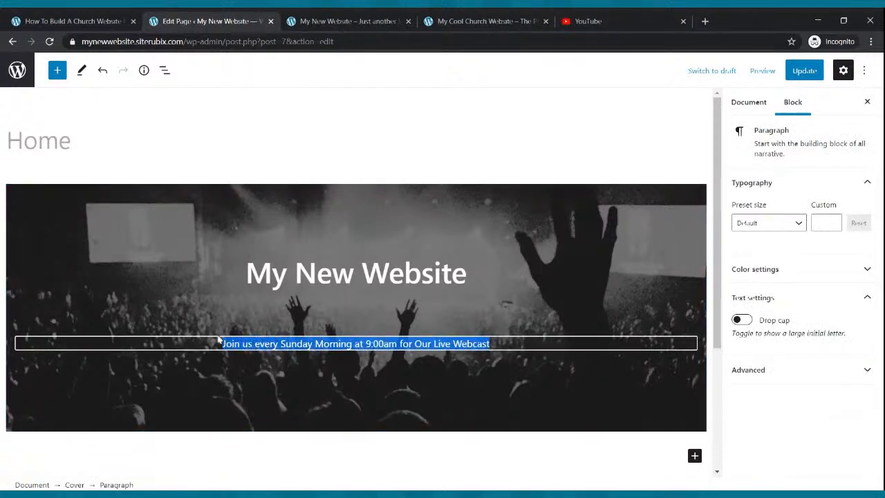
click(795, 225)
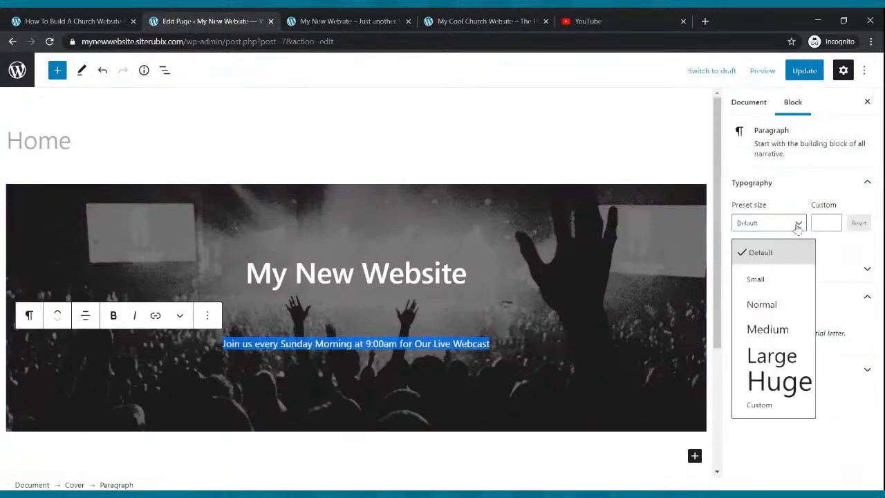
click(777, 327)
click(832, 220)
click(832, 221)
click(832, 220)
click(833, 220)
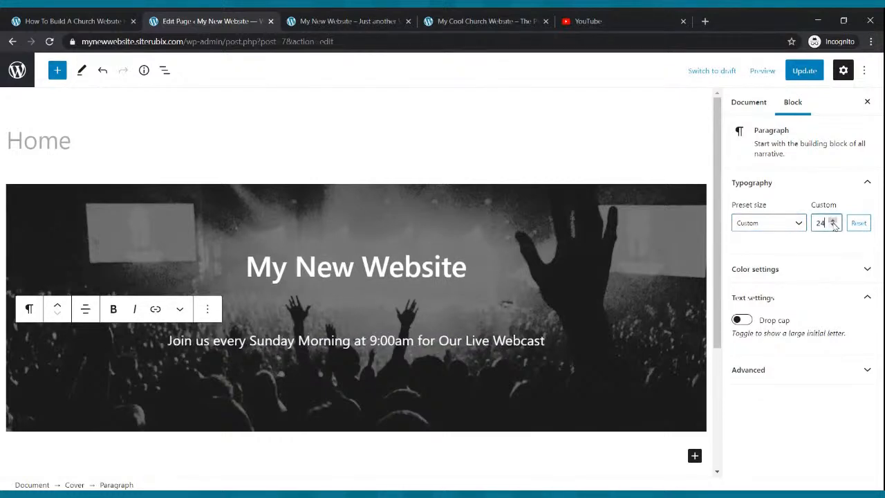
click(602, 248)
click(804, 70)
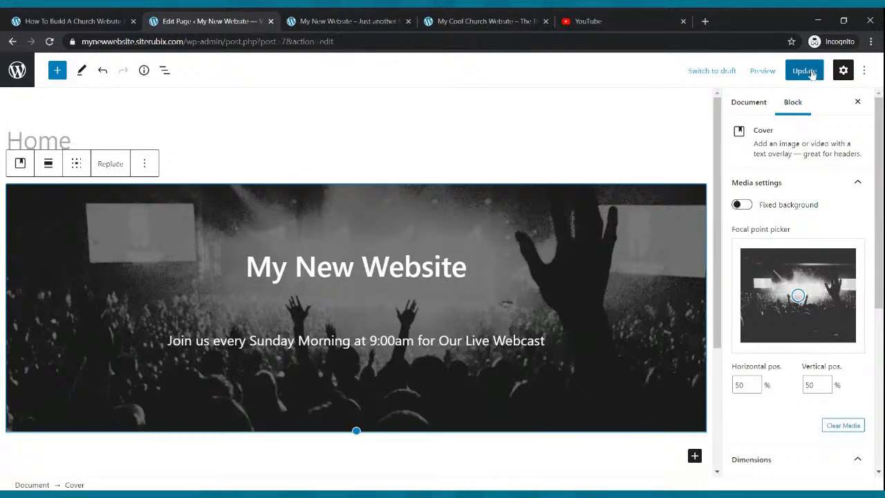
Step: Refresh the live site to check the new tagline and compare it with the example site's hero banner and button
click(397, 19)
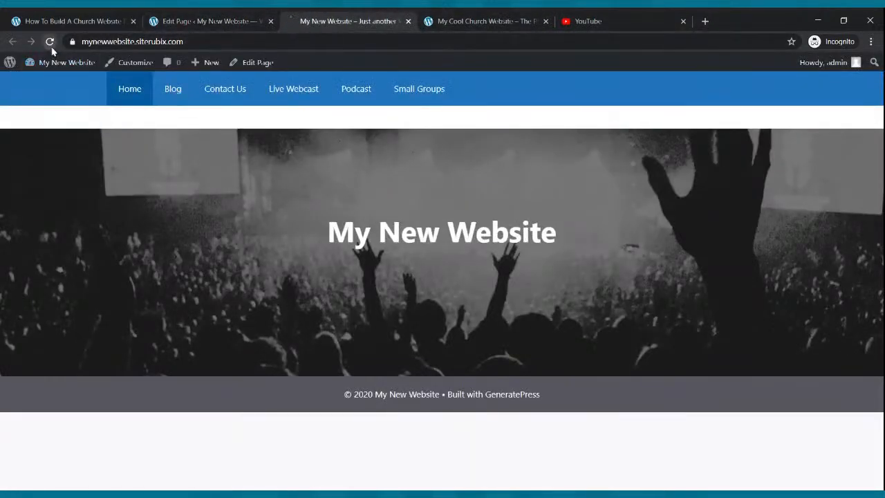
click(49, 41)
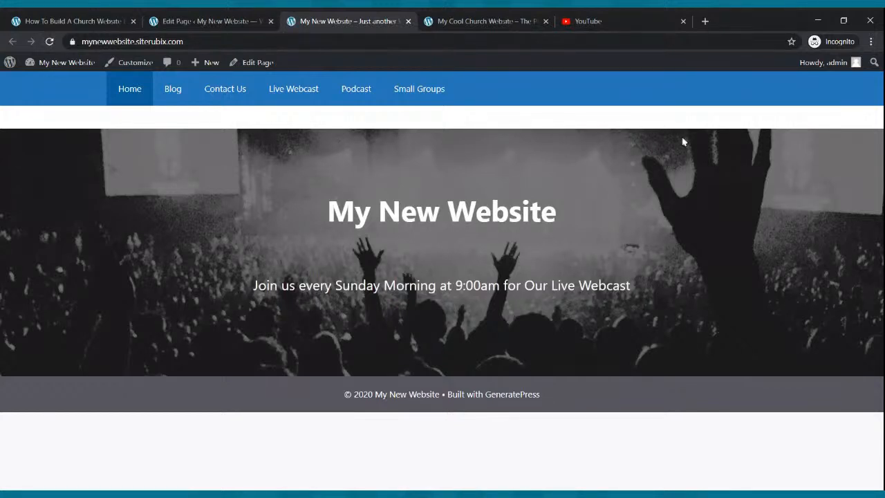
click(494, 19)
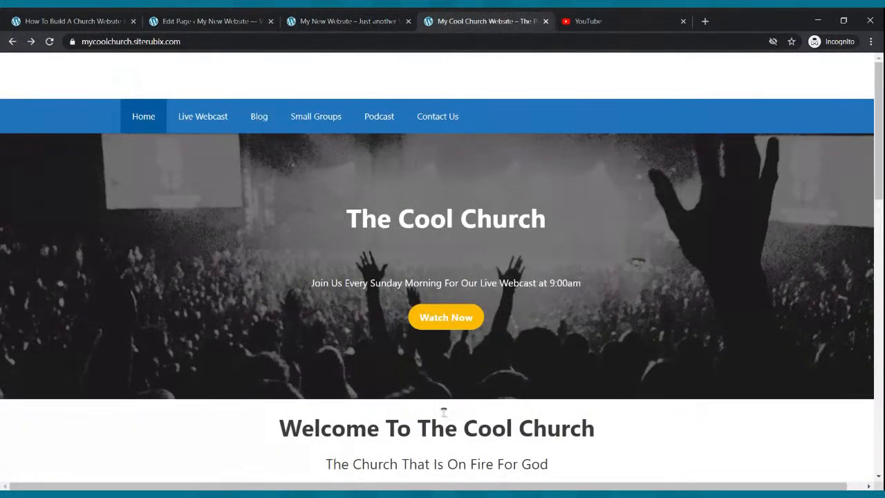
Step: In the Home page editor, insert a Buttons block below the webcast paragraph inside the Cover block
click(207, 21)
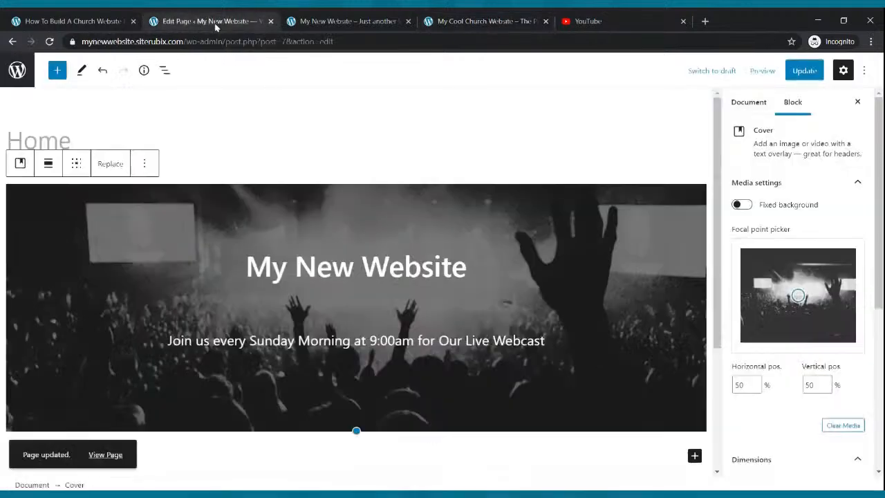
click(557, 339)
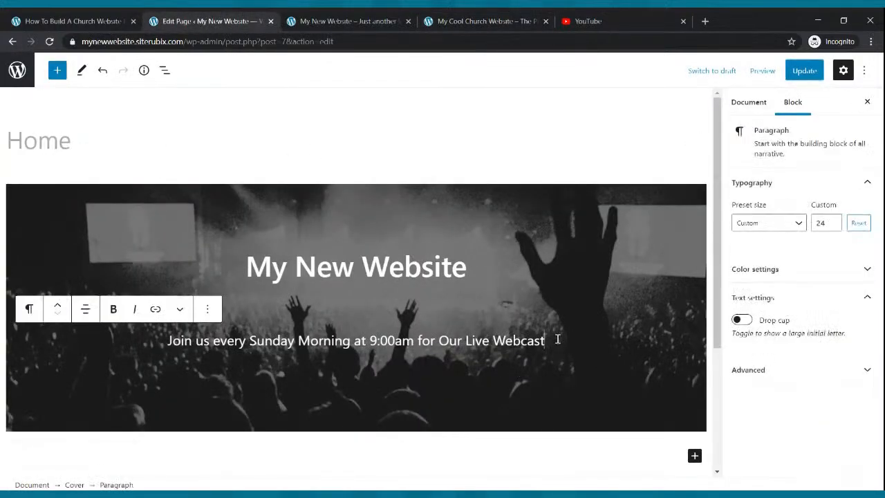
key(Return)
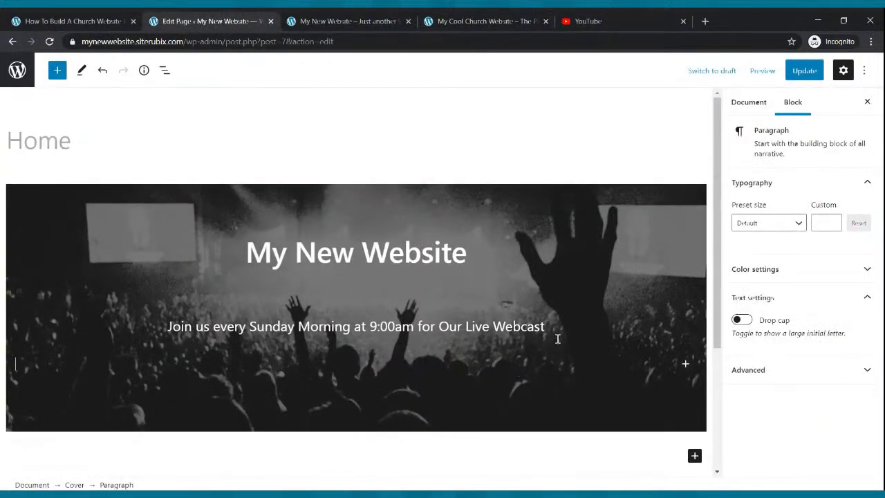
click(58, 70)
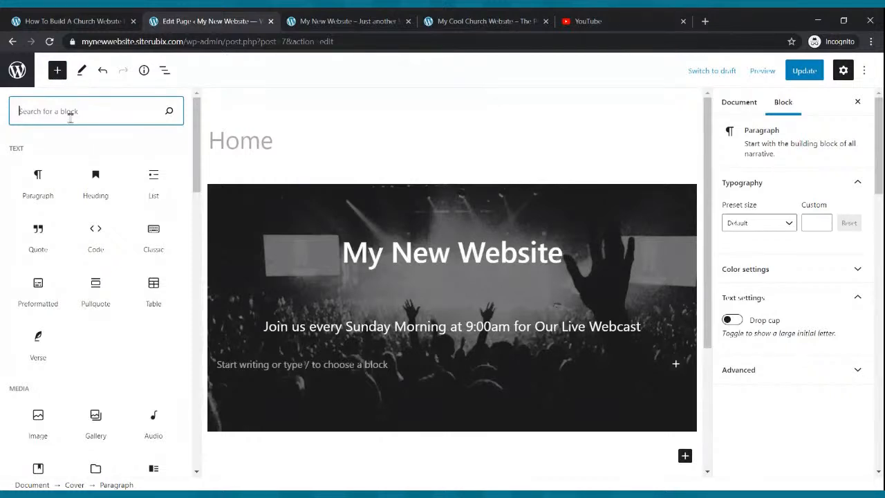
text(bu)
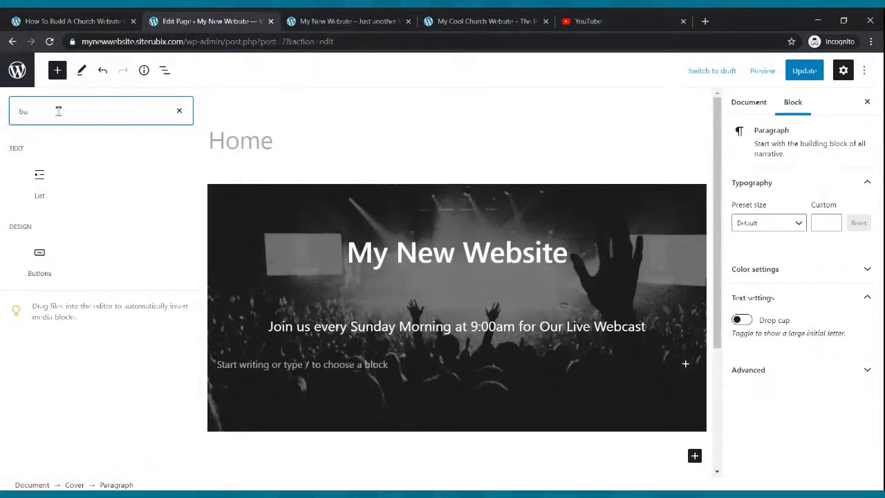
text(tton)
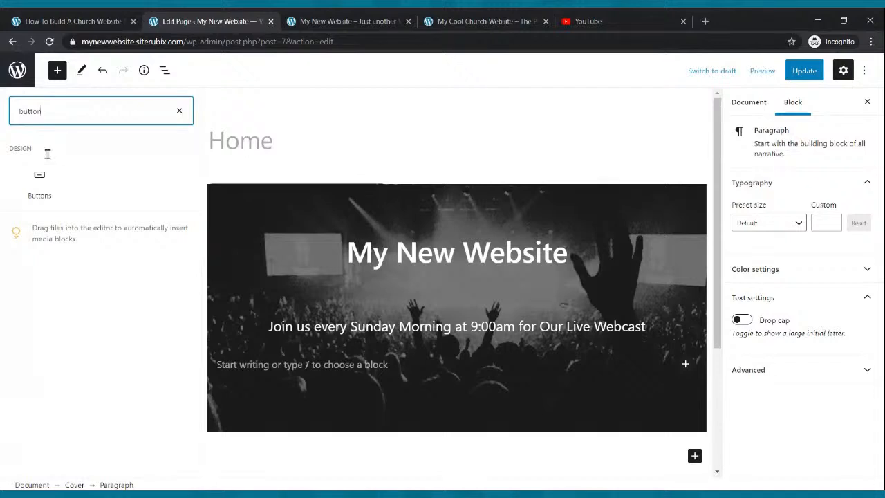
click(41, 181)
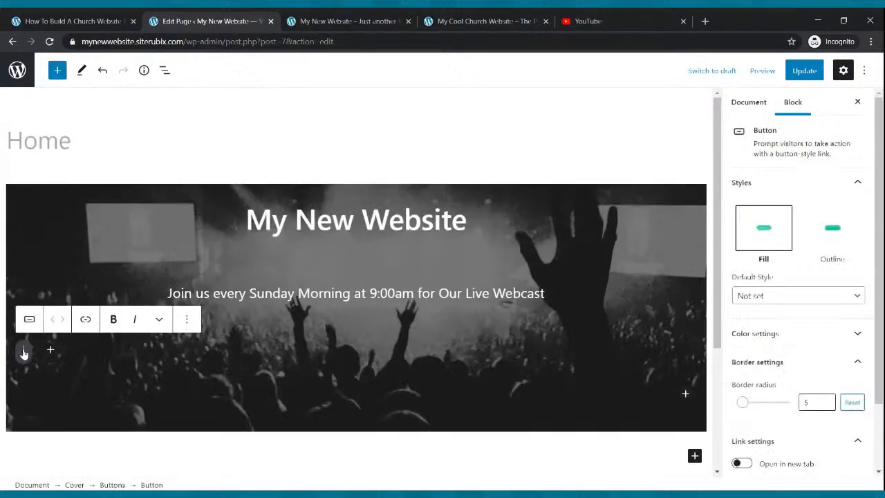
Step: Label the Cover block's new button "Watch Live Now"
text(W)
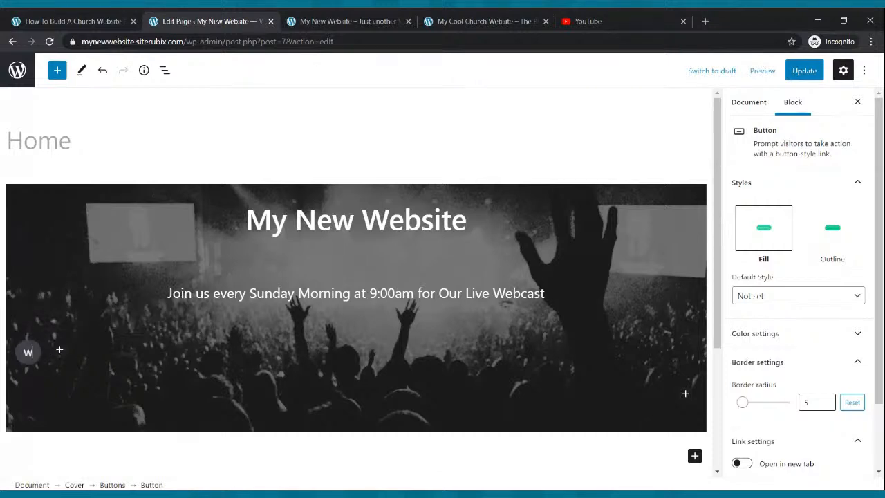
text(atch Lie)
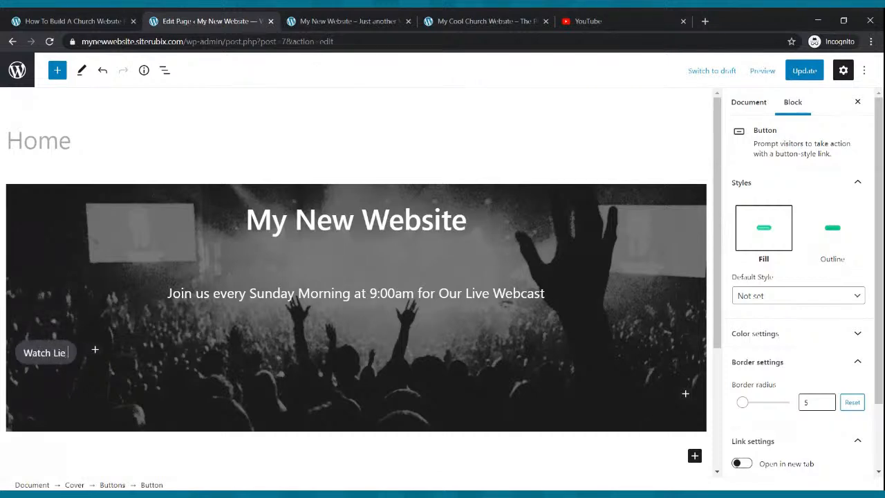
key(BackSpace)
text(ve Now)
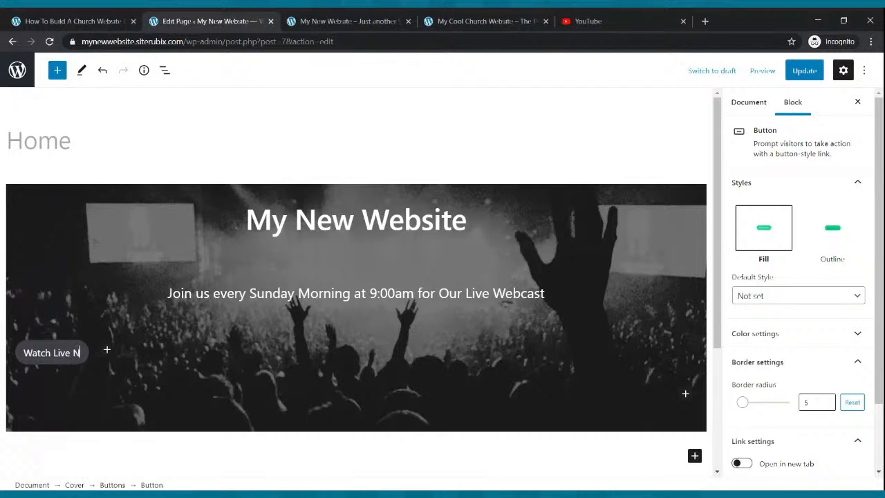
Step: Center-align the Buttons block within the Cover and update the Home page
click(109, 368)
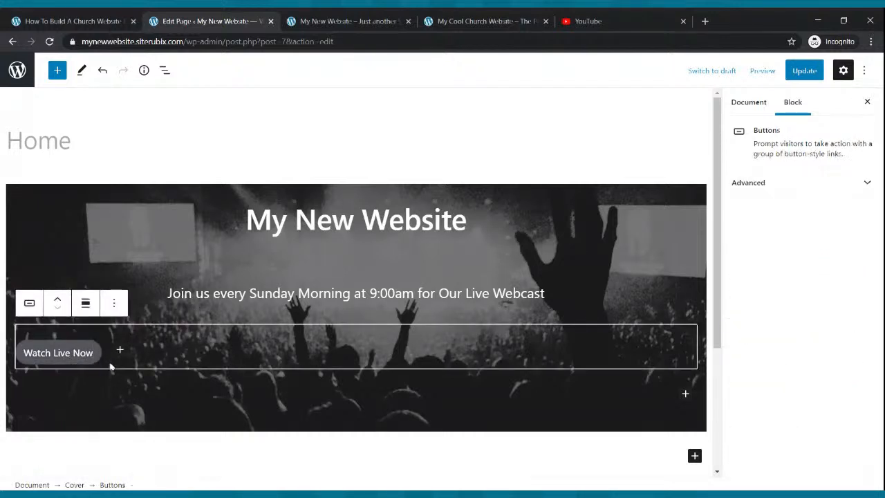
click(85, 305)
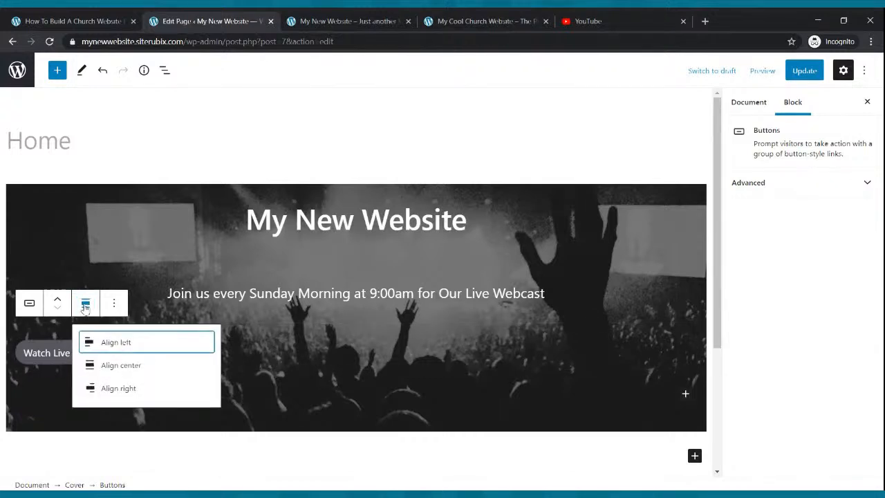
click(108, 366)
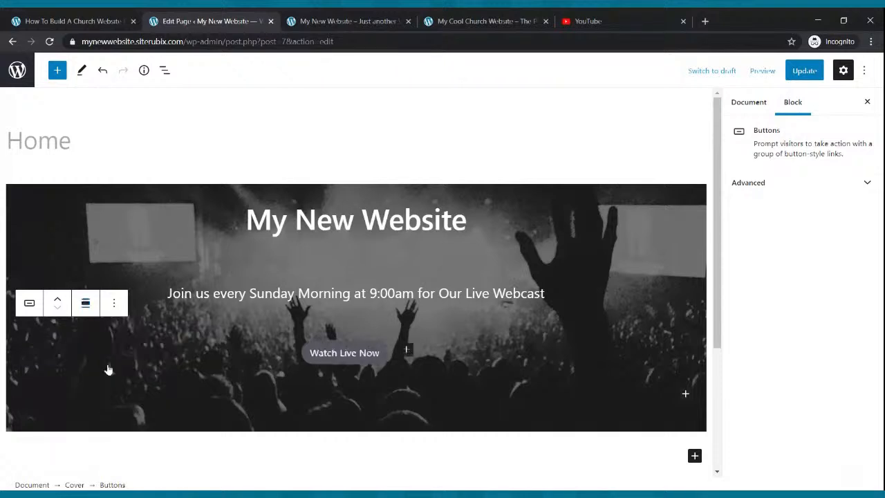
click(804, 71)
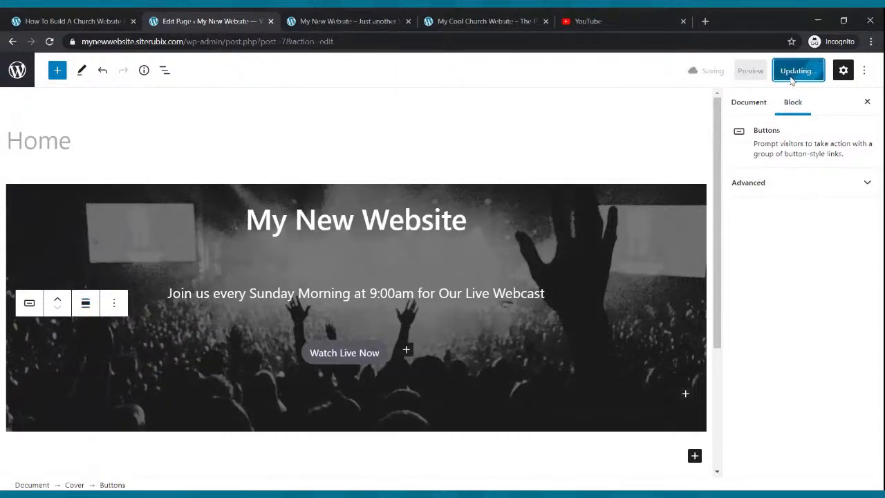
Step: Give the "Watch Live Now" button white text and a solid amber-yellow background, and update the Home page
click(317, 366)
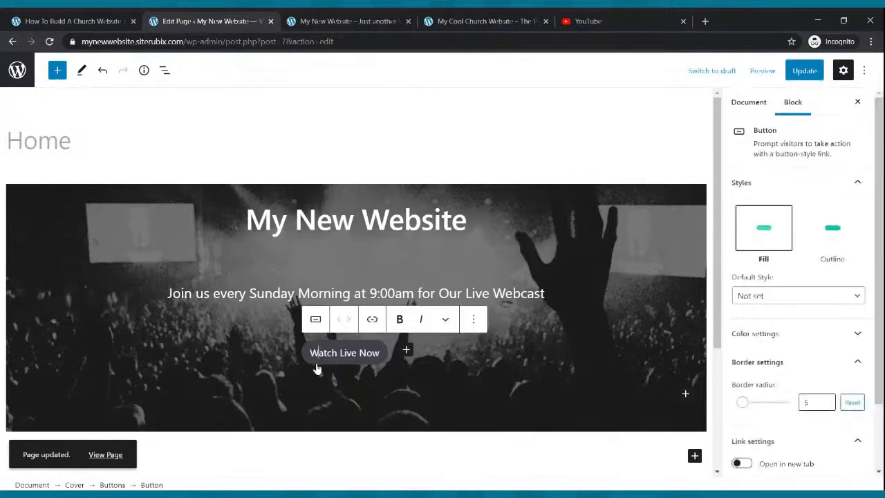
click(761, 335)
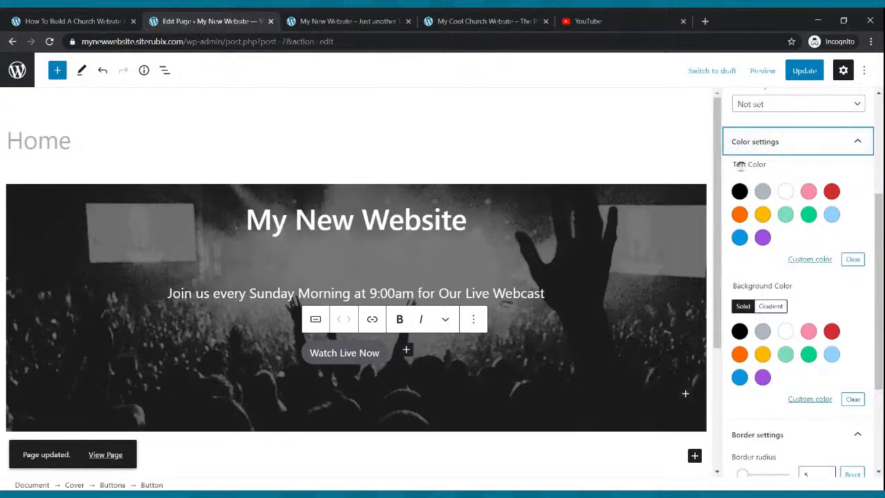
click(785, 194)
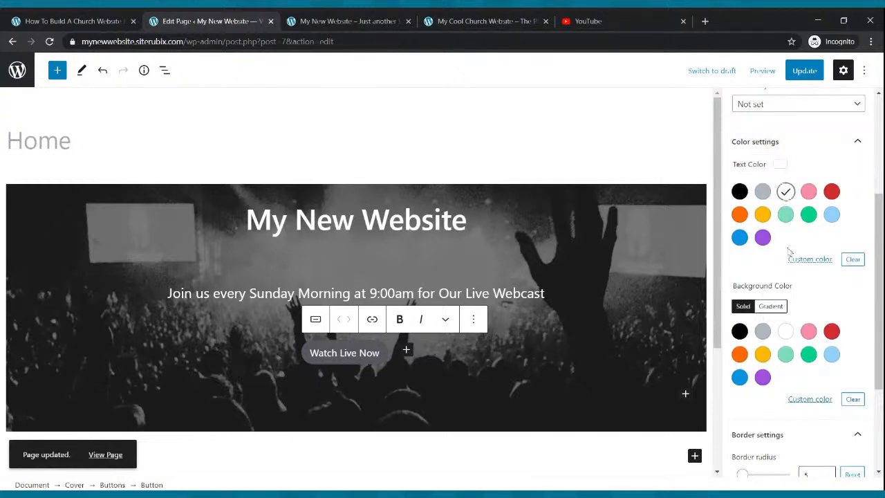
click(762, 354)
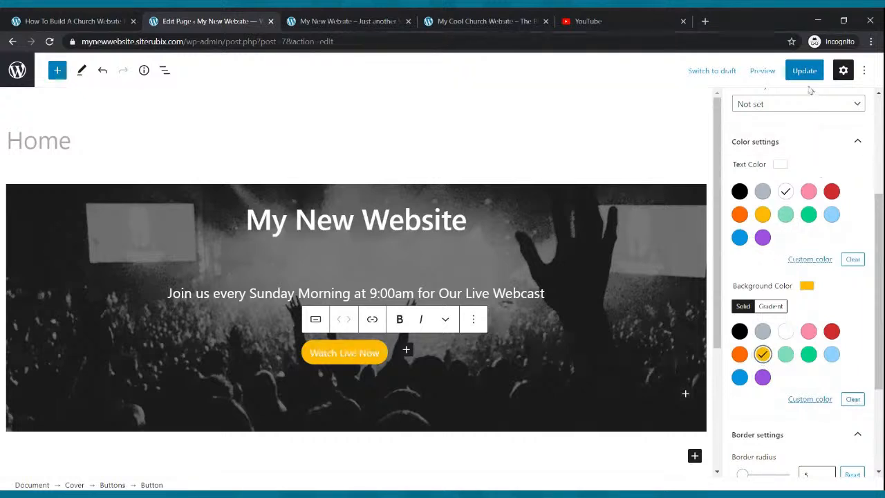
click(804, 76)
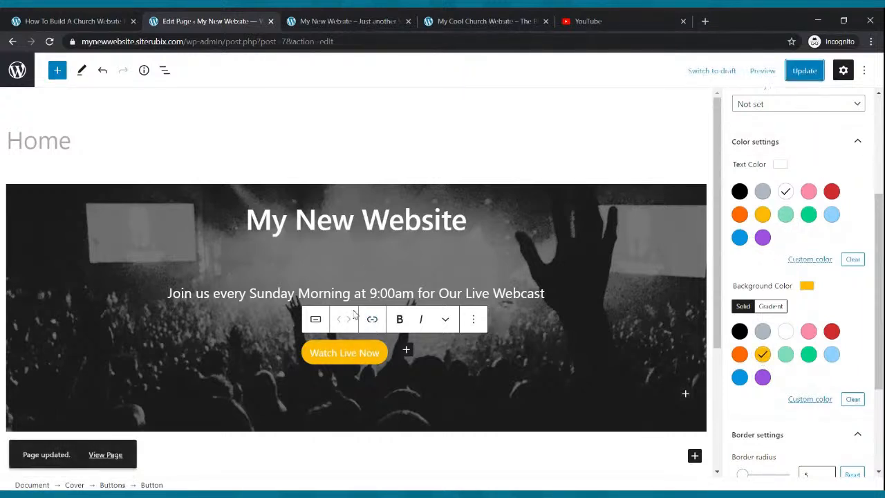
Step: Make the "Watch Live Now" button label bold and update the Home page
click(315, 356)
drag(314, 356, 382, 361)
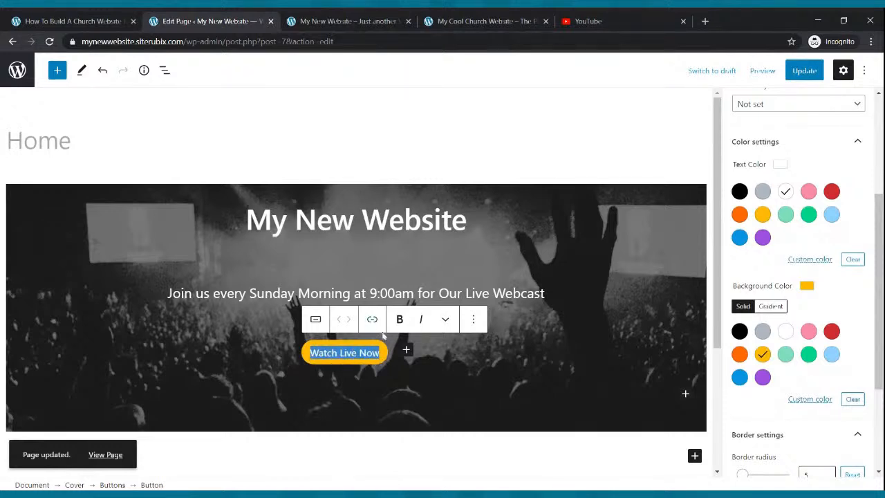
click(399, 319)
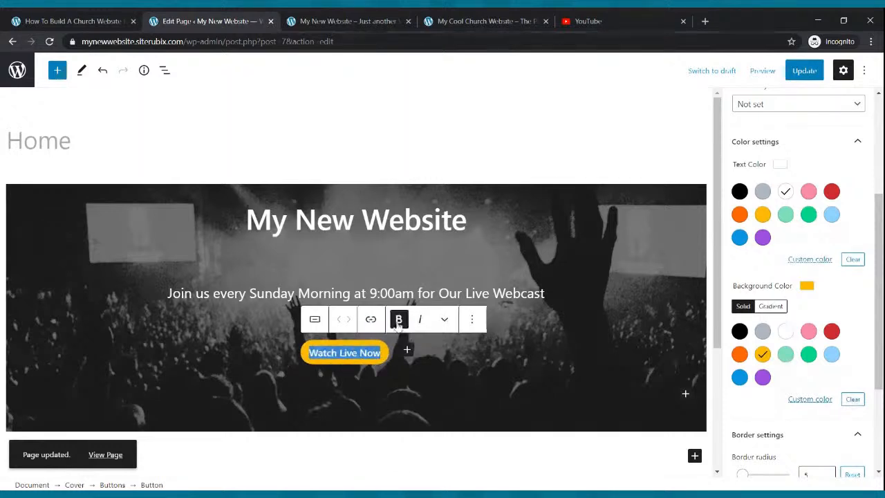
click(804, 71)
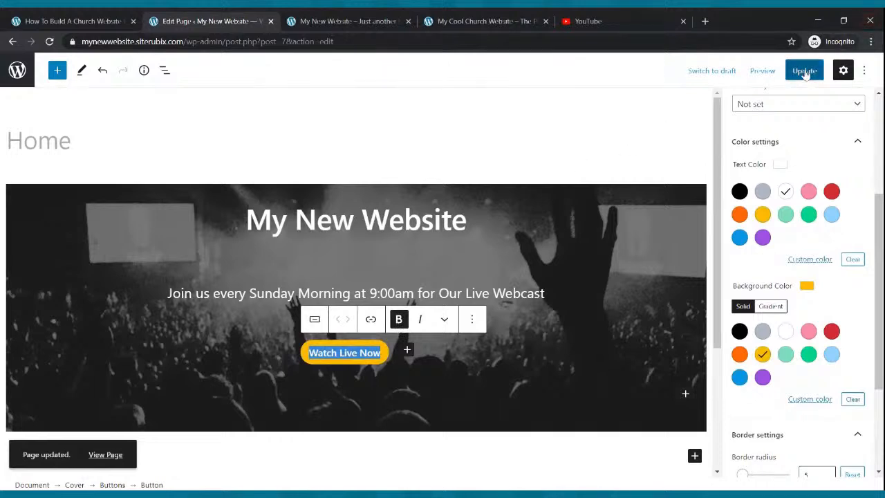
scroll(842, 202, up, 2)
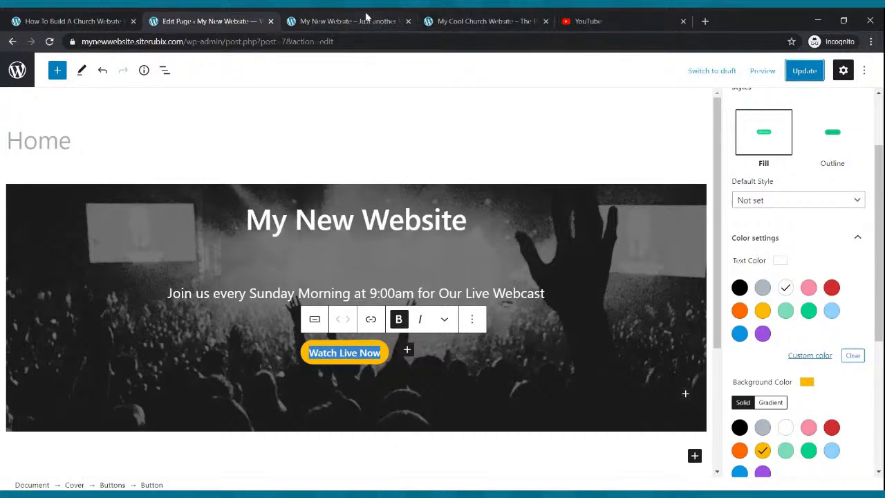
Step: Refresh the live site to check the styled button, and review the example site's hero banner and the welcome section below it
click(332, 27)
click(49, 42)
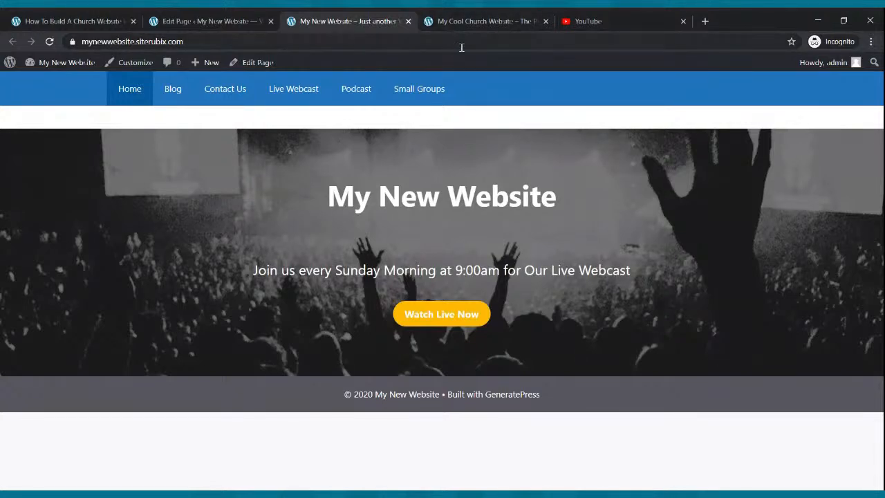
click(464, 19)
scroll(474, 166, down, 4)
scroll(477, 166, up, 4)
scroll(405, 186, down, 2)
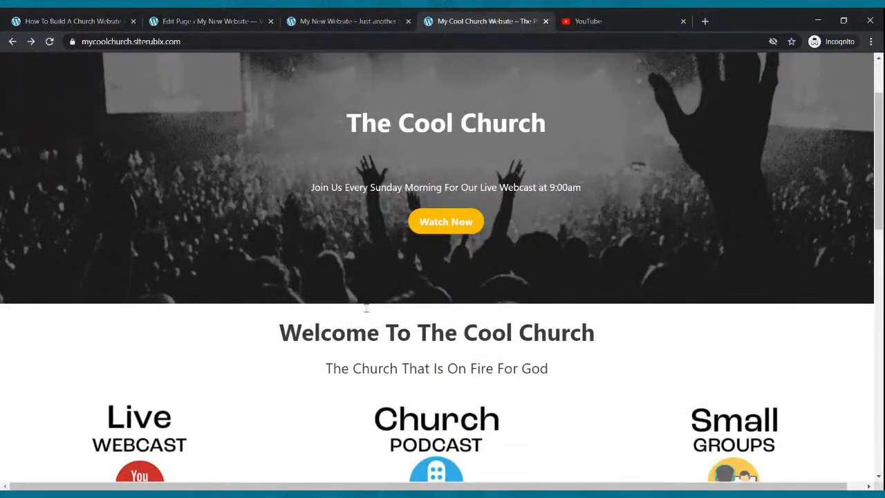
Step: In the Home page editor, insert a Paragraph block below the Cover reading "Welcome To Our Church Website"
click(201, 21)
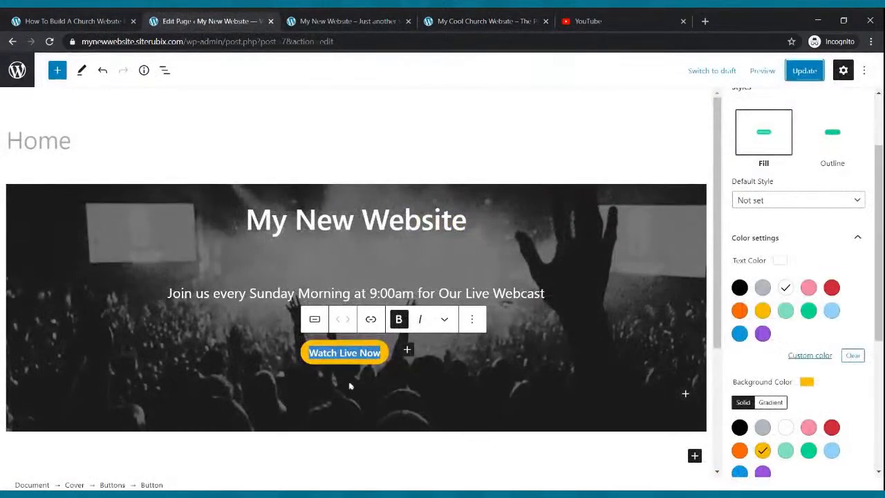
click(380, 441)
scroll(563, 330, down, 3)
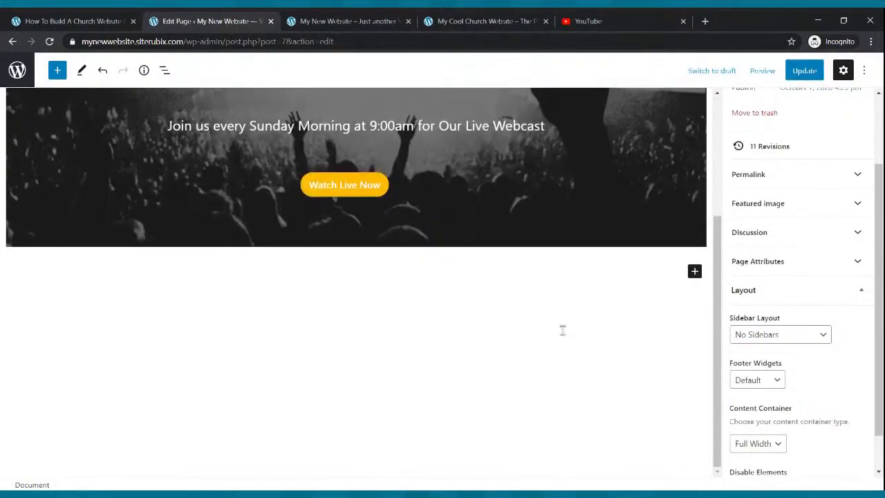
click(695, 271)
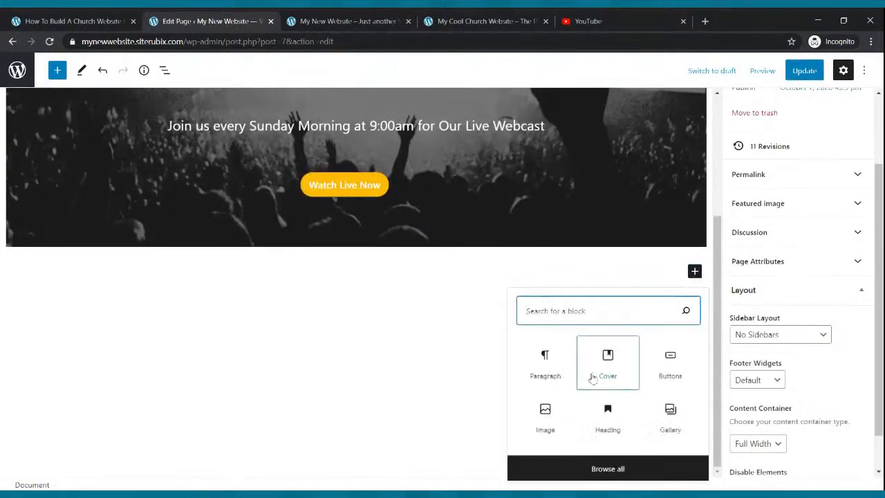
text(paragraph)
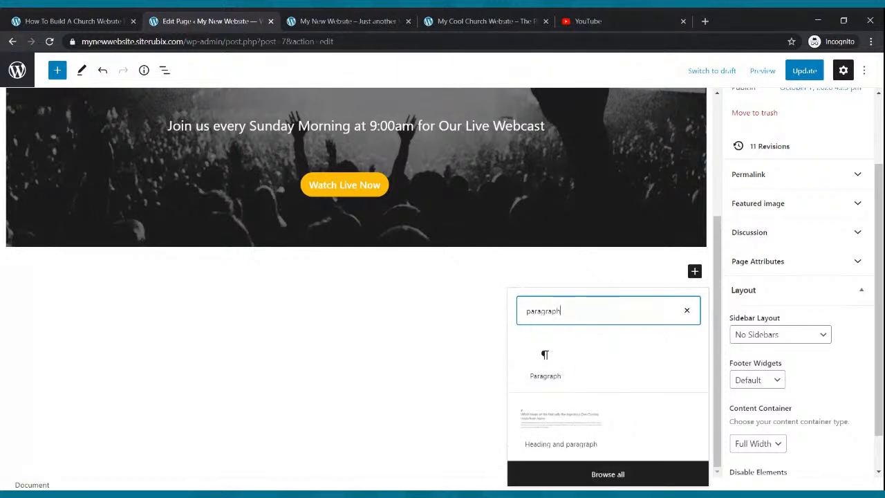
click(543, 358)
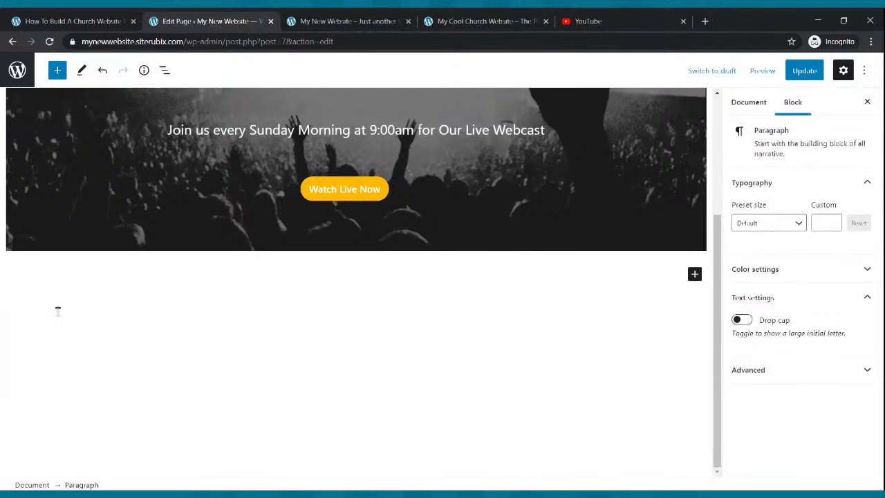
text(Welcome To Our Church Website)
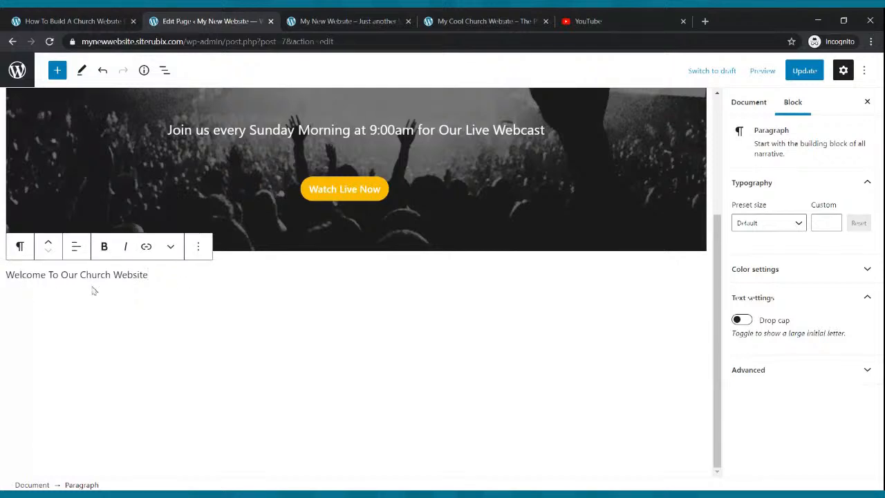
Step: Make the welcome paragraph bold, center-aligned and Large in preset size, and update the Home page
drag(152, 273, 5, 277)
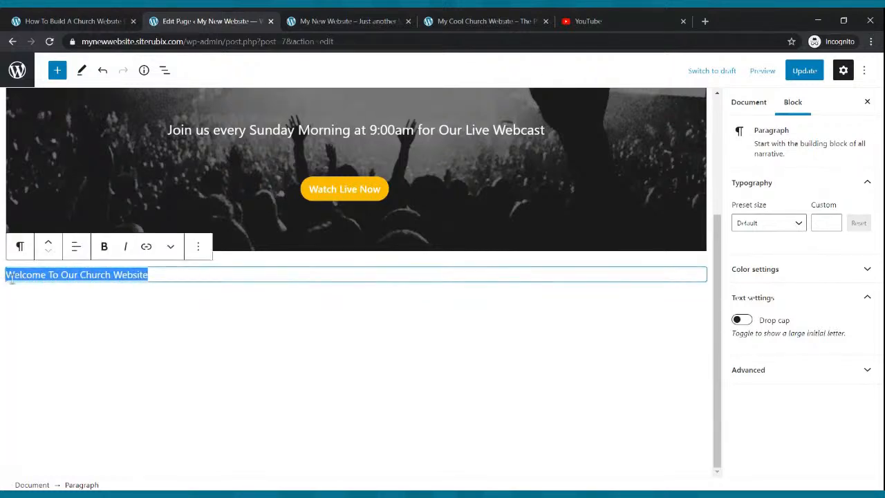
click(105, 249)
click(76, 248)
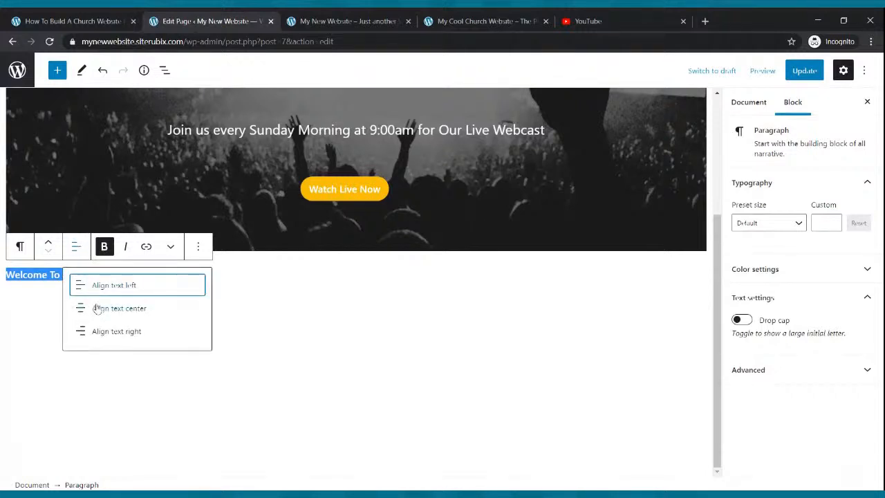
click(98, 309)
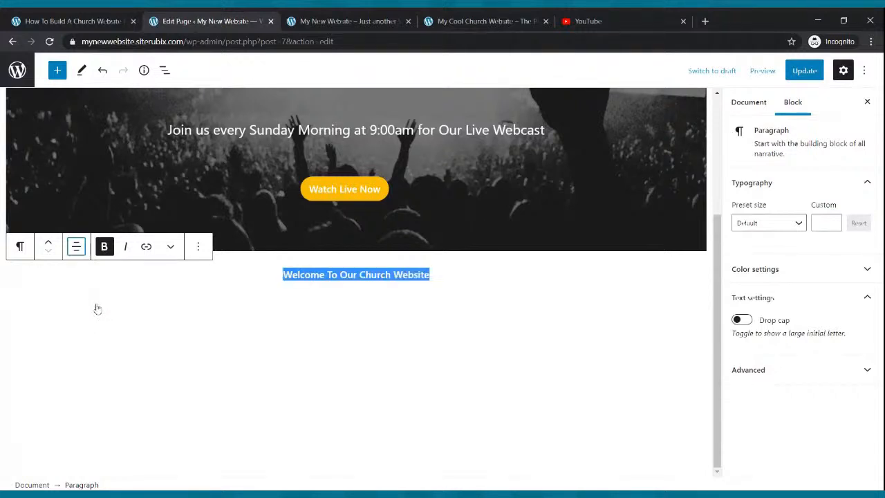
click(799, 223)
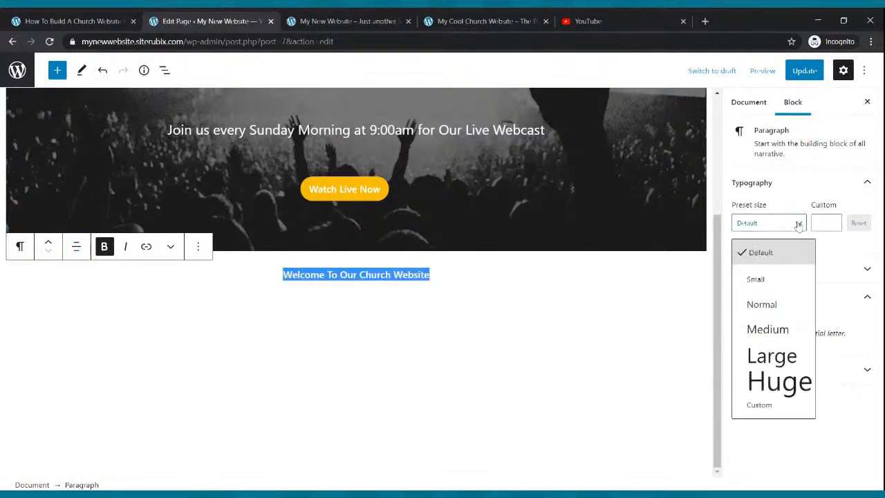
click(775, 354)
click(538, 310)
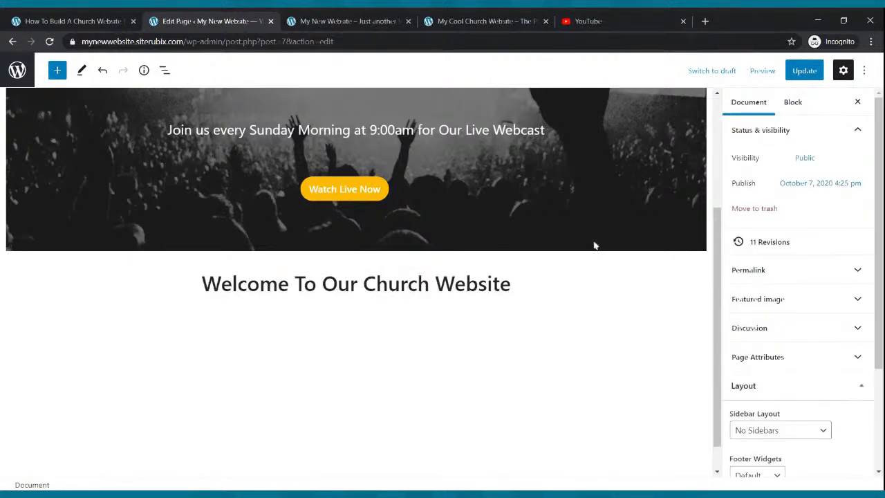
click(804, 72)
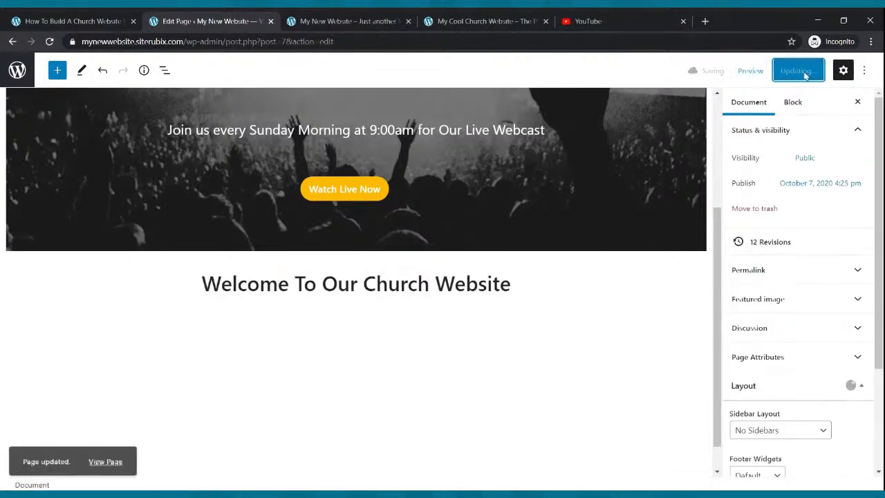
Step: Add an empty paragraph below the "Welcome To Our Church Website" text
click(542, 285)
key(Return)
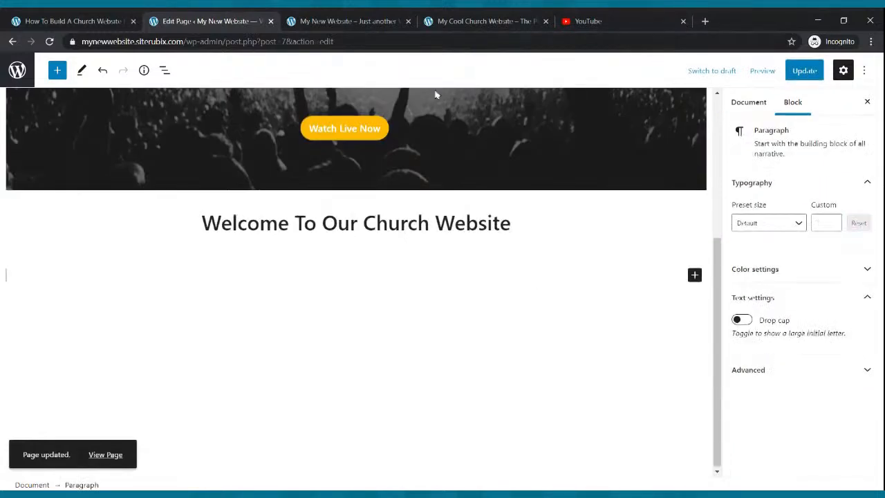
click(519, 218)
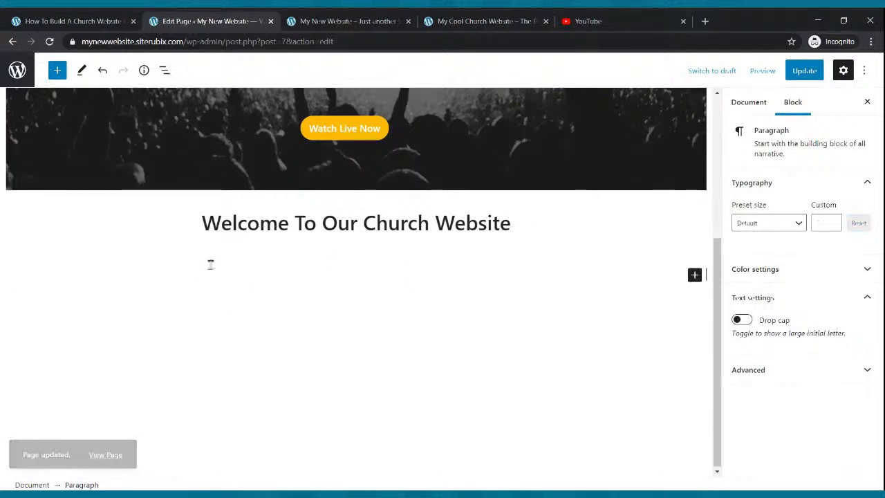
Step: Copy "The Church That Is On Fire For God" from the example site into the empty paragraph below the welcome text
click(450, 20)
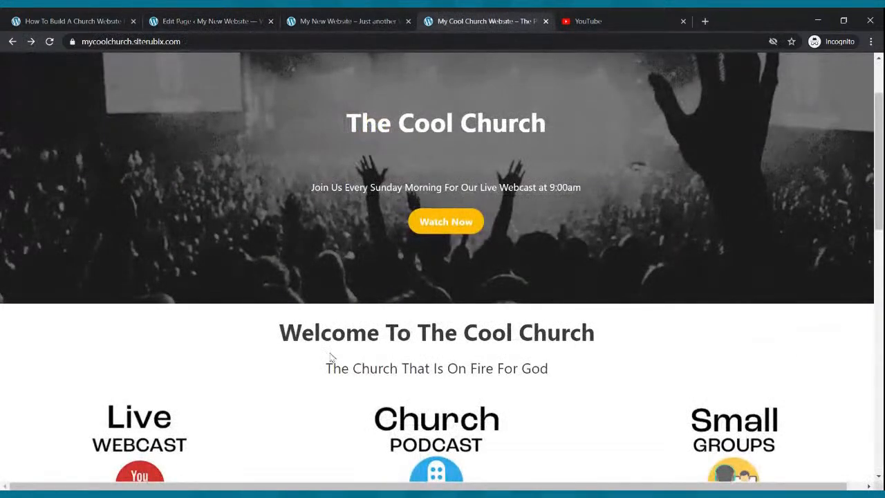
drag(323, 367, 561, 377)
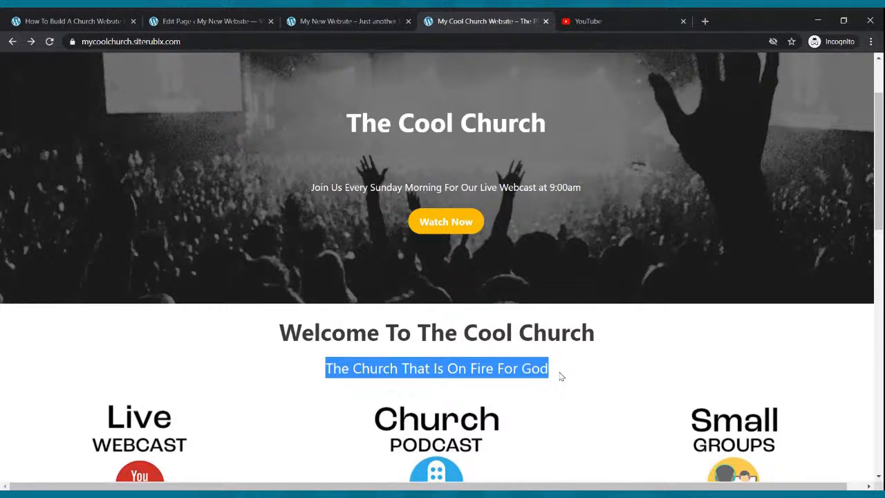
click(235, 21)
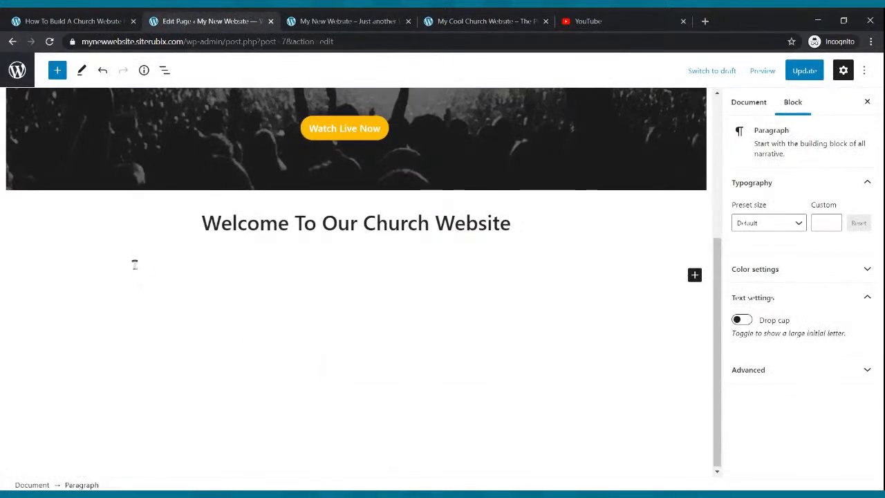
click(85, 252)
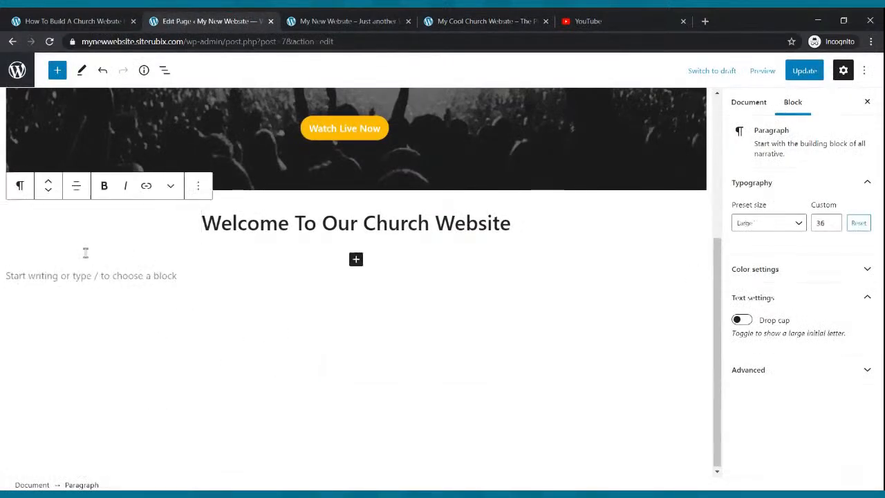
click(84, 268)
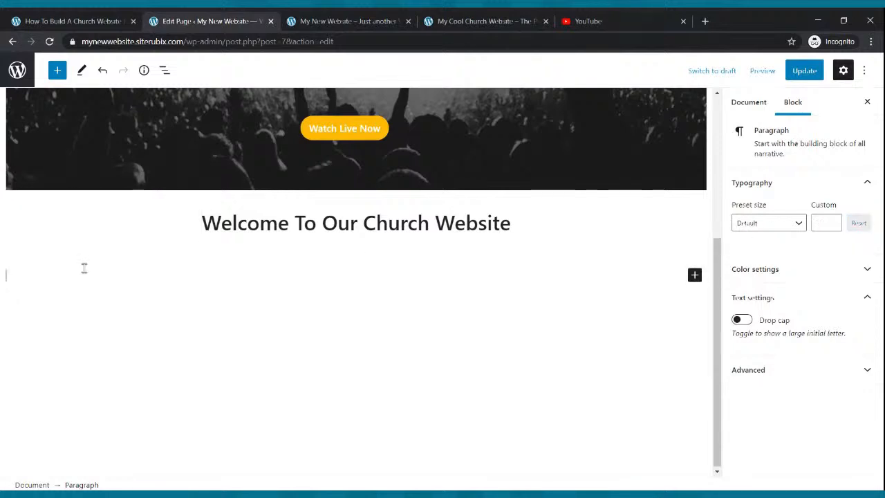
key(ctrl+c)
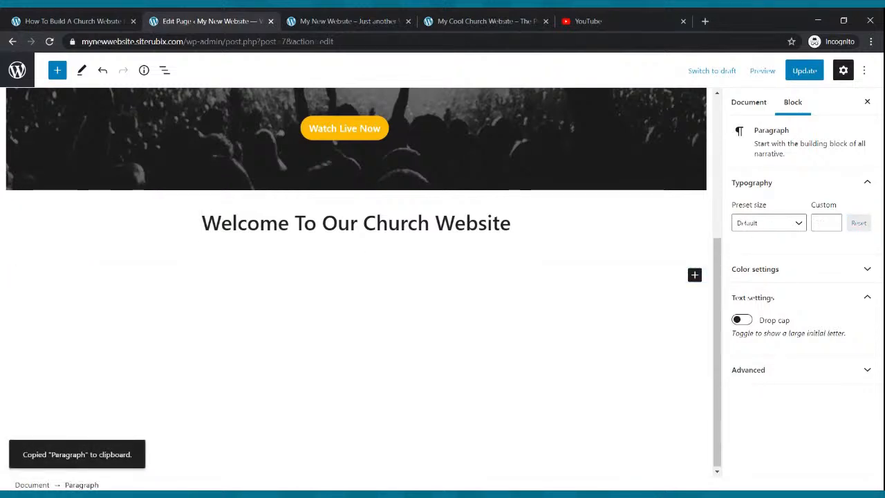
click(484, 21)
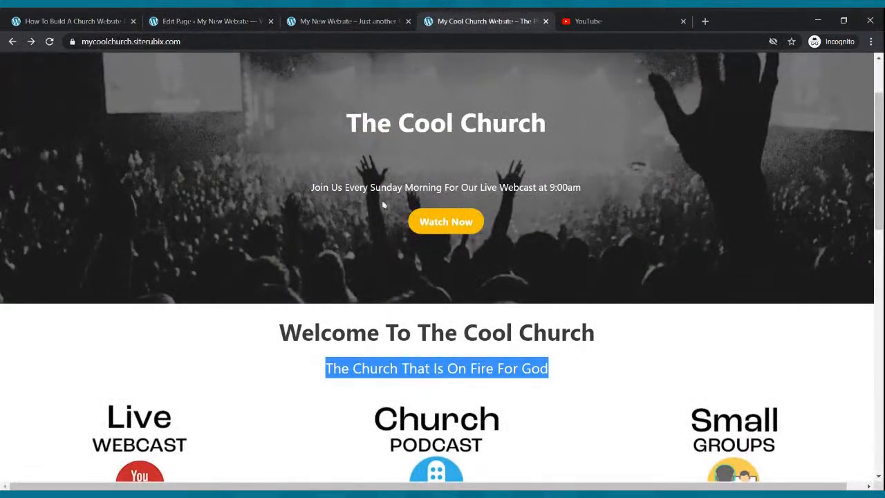
click(234, 19)
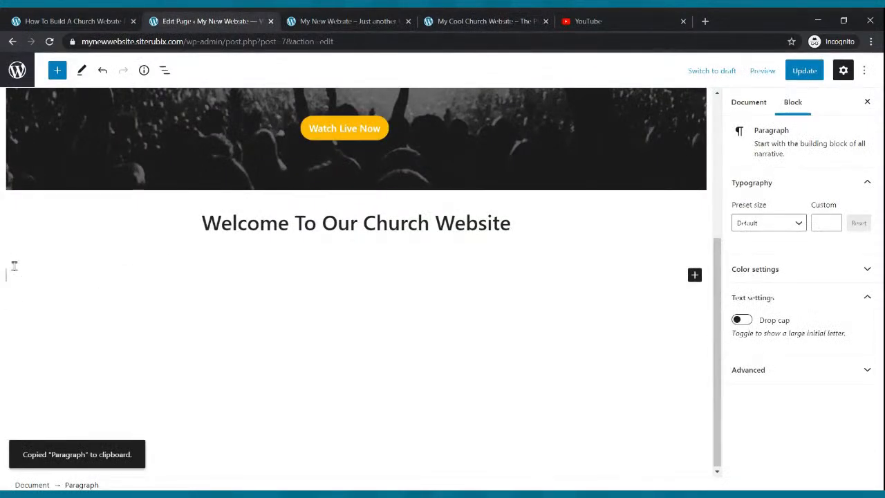
key(ctrl+v)
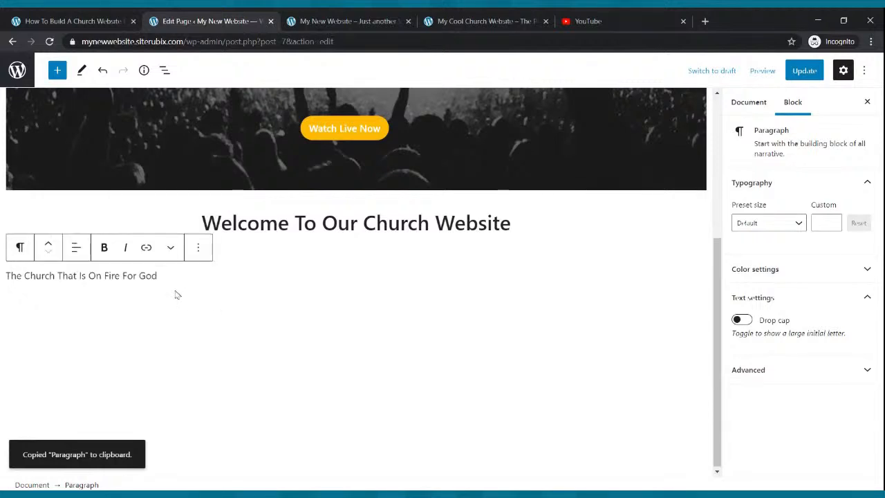
Step: Center-align the "The Church That Is On Fire For God" paragraph and set its preset size to Large
drag(173, 278, 3, 284)
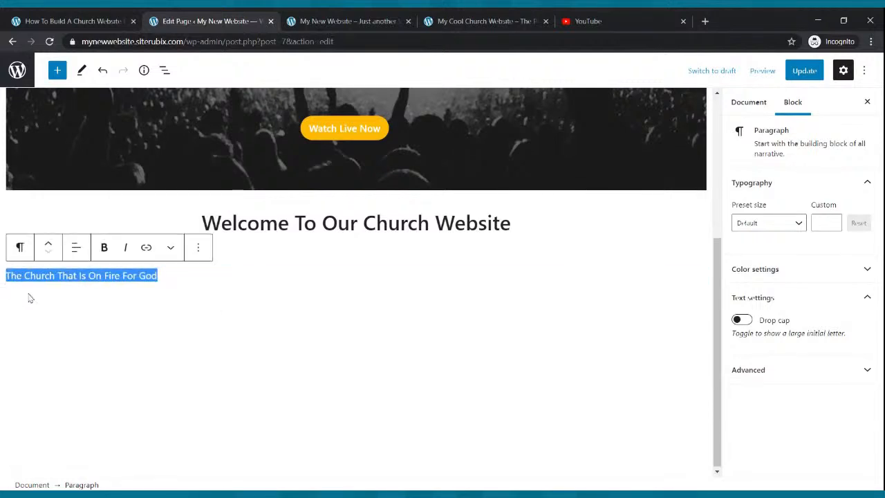
click(79, 253)
click(80, 312)
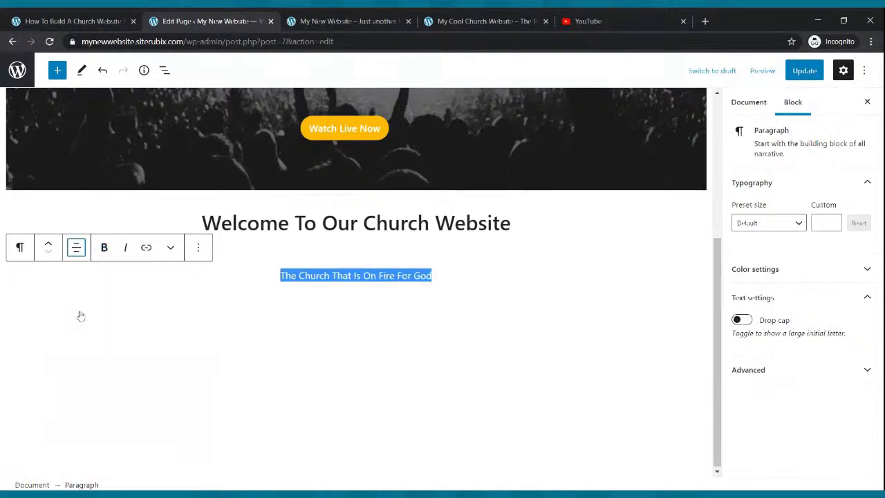
click(802, 226)
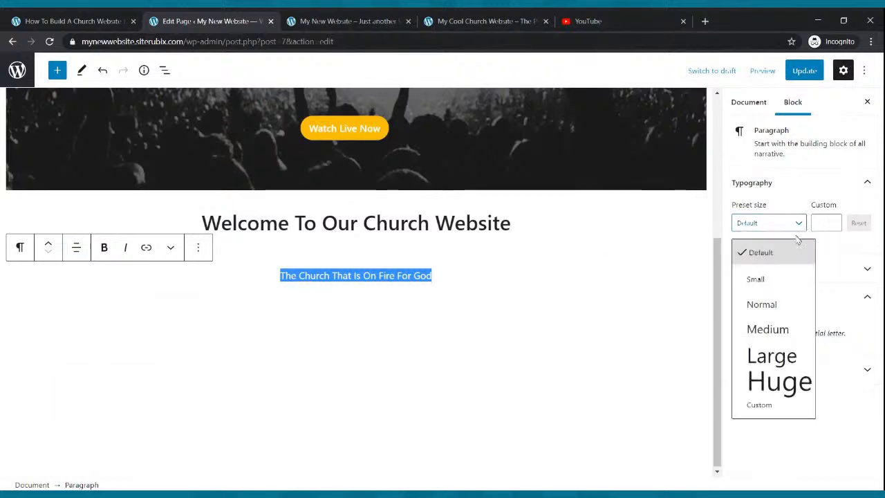
click(777, 329)
click(800, 225)
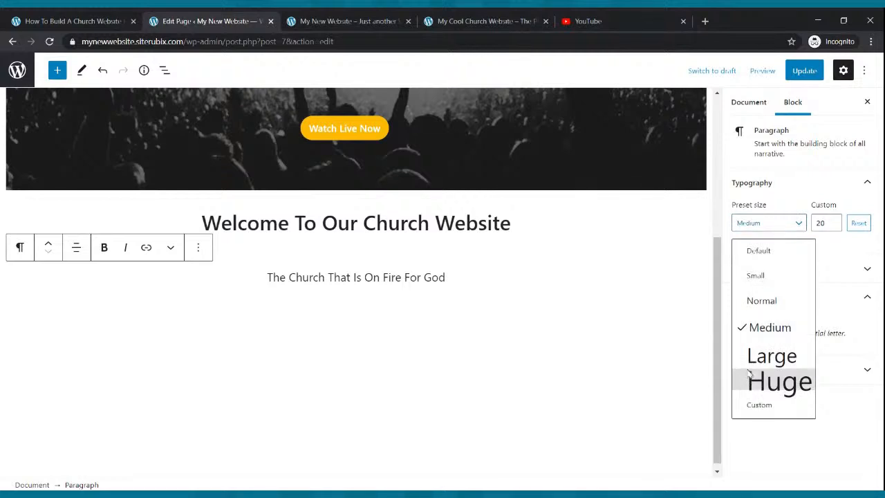
click(751, 356)
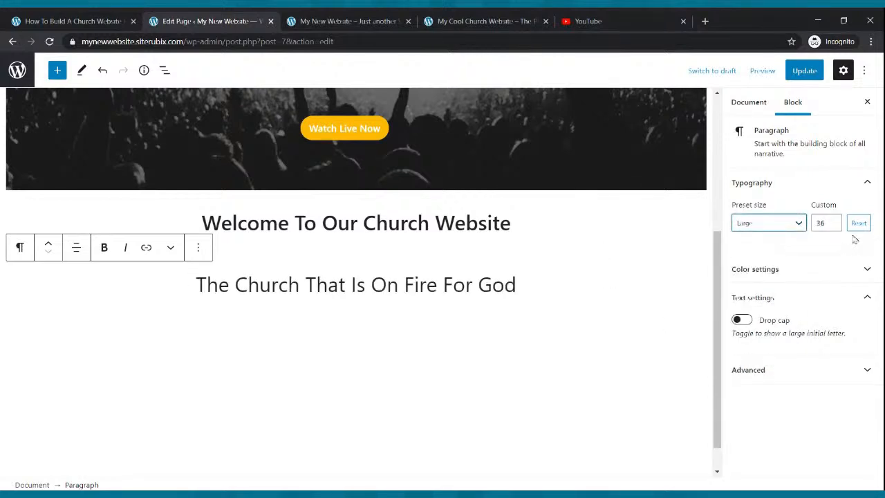
Step: Reduce the "The Church That Is On Fire For God" paragraph to a custom font size of 28 and update the page
click(833, 226)
click(833, 225)
click(833, 226)
click(834, 227)
click(835, 227)
click(834, 226)
click(835, 227)
click(834, 227)
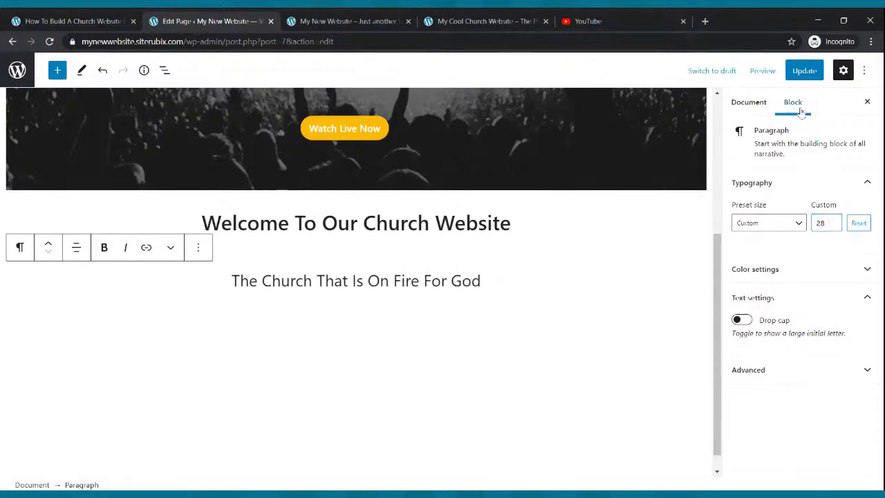
click(800, 76)
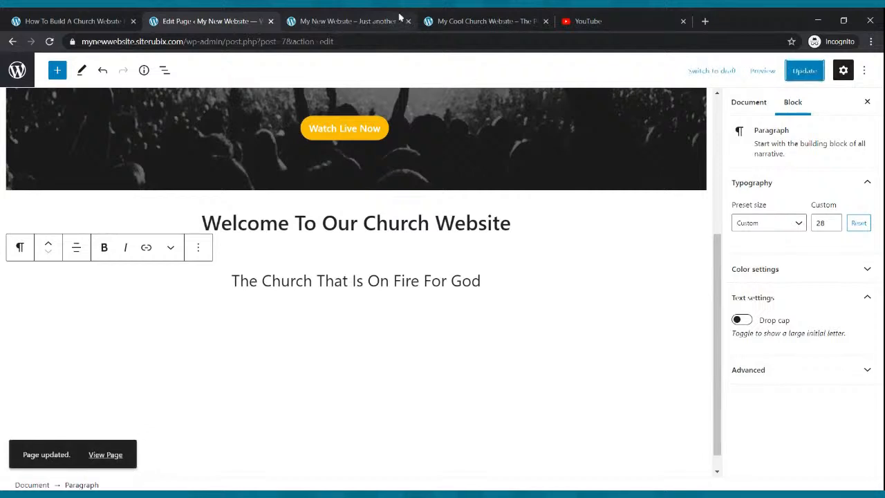
Step: Reload the live My New Website homepage and check the two text lines below the Cover
click(346, 21)
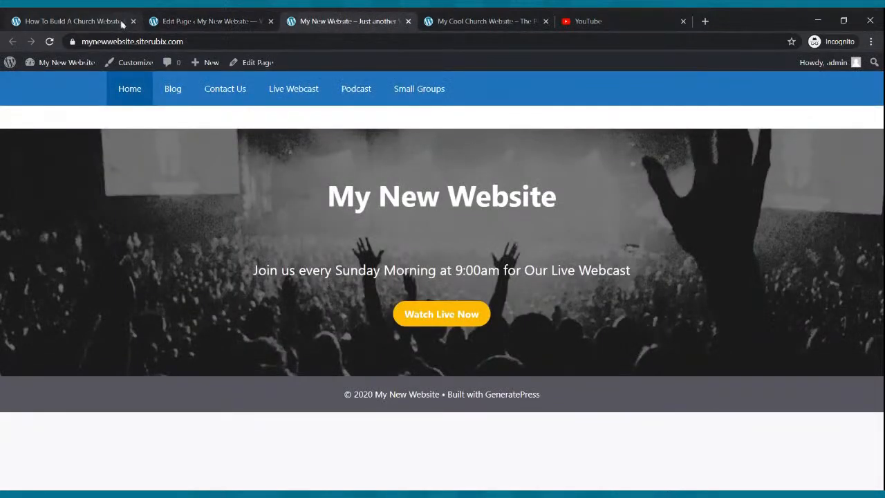
click(49, 42)
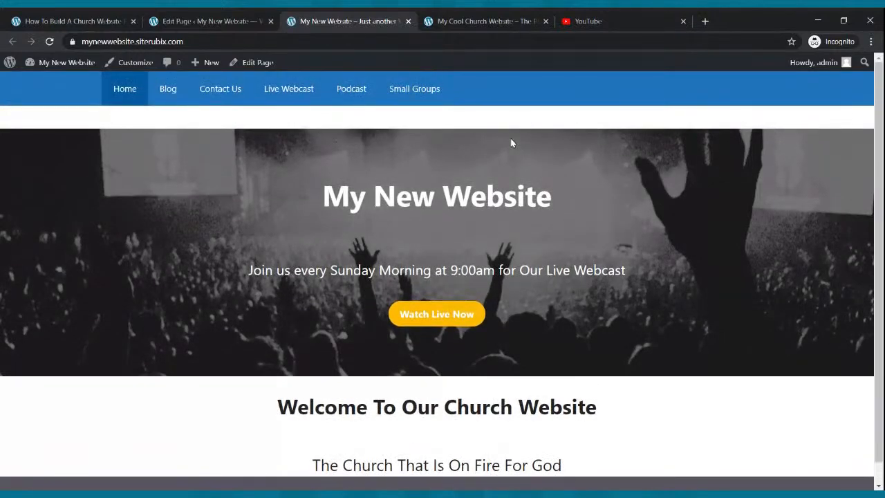
scroll(524, 187, down, 1)
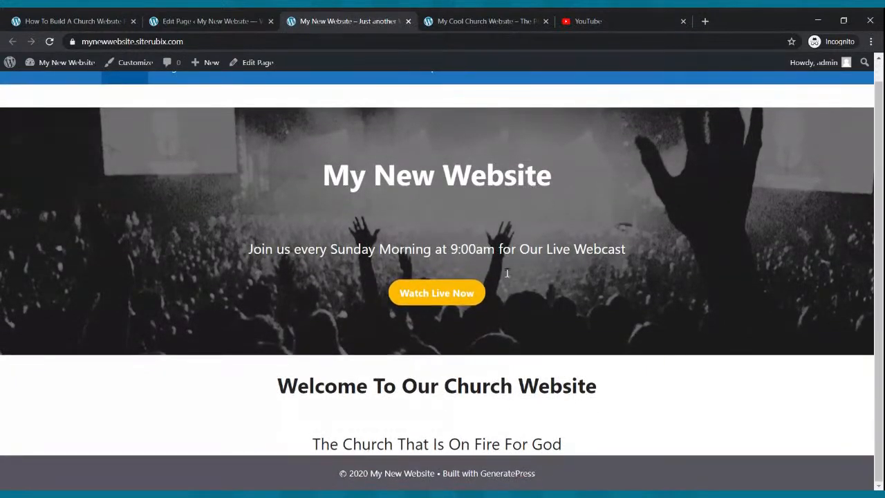
scroll(592, 414, up, 1)
scroll(503, 412, down, 1)
Step: On the My Cool Church example site, look further down the homepage and open the Podcast page
click(449, 17)
scroll(372, 182, down, 4)
click(296, 248)
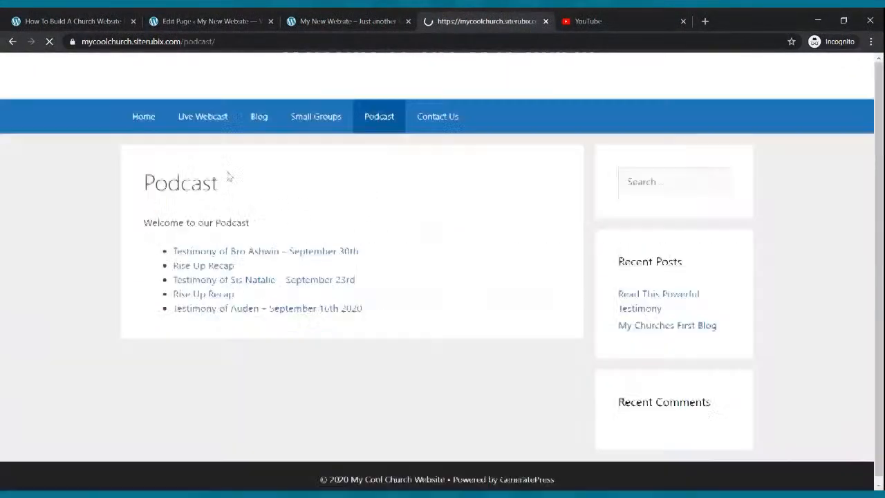
Step: Return to the sample church site's home page, and open the block inserter in the My New Website page editor
click(12, 41)
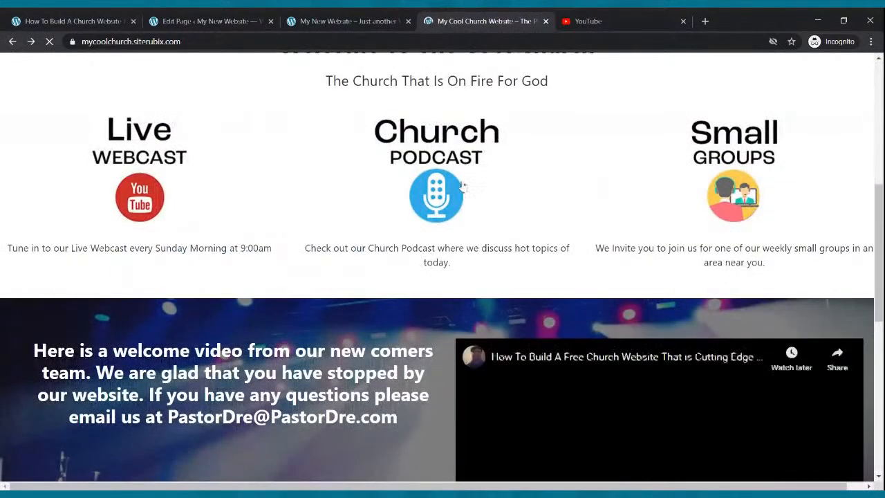
scroll(256, 234, up, 4)
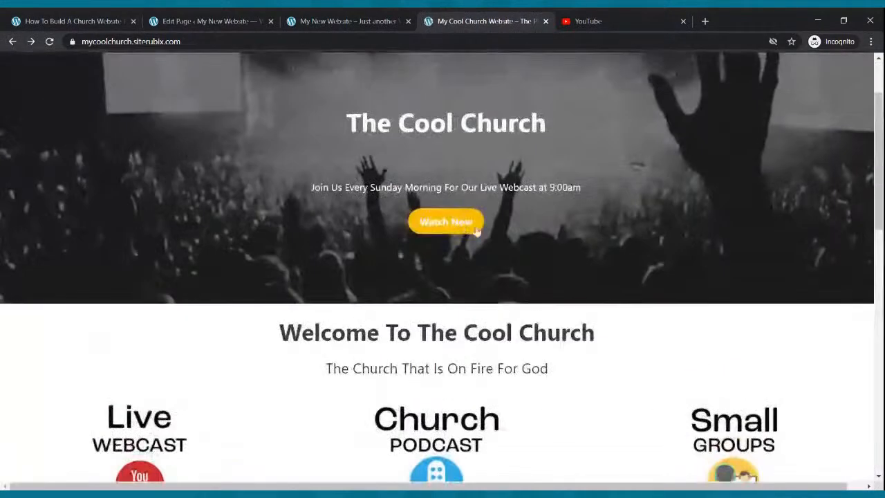
click(247, 18)
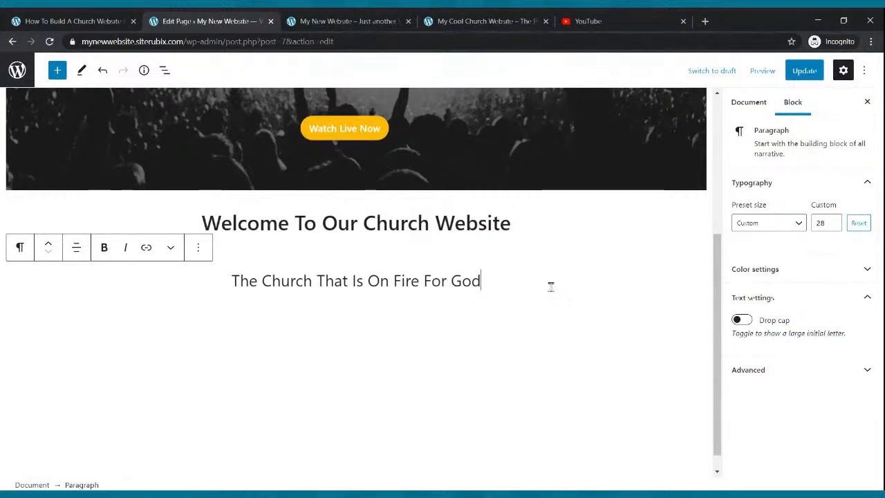
click(58, 70)
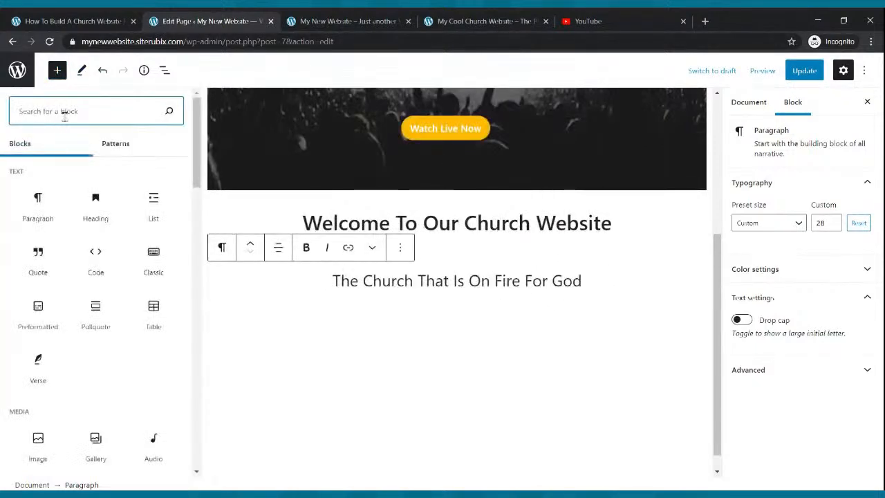
text(image)
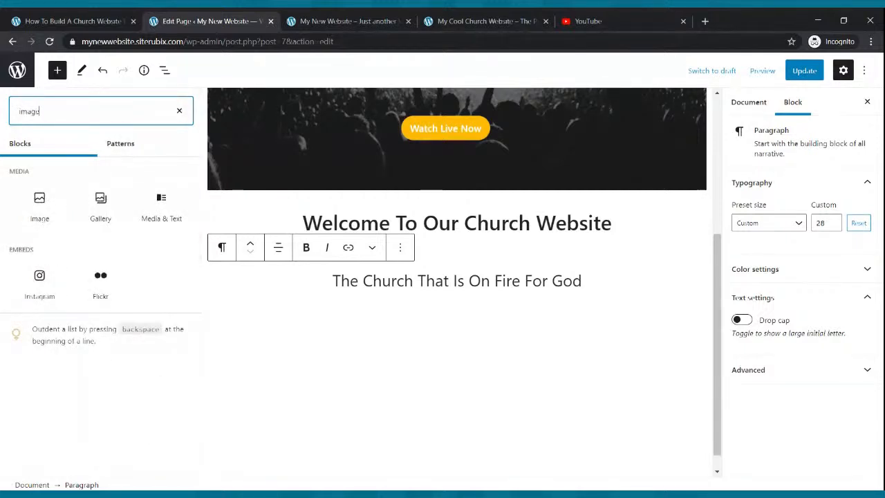
key(BackSpace)
key(BackSpace)
key(BackSpace)
key(BackSpace)
key(BackSpace)
Step: Insert a Columns block with the 33 / 33 / 33 variation below "The Church That Is On Fire For God"
text(colu)
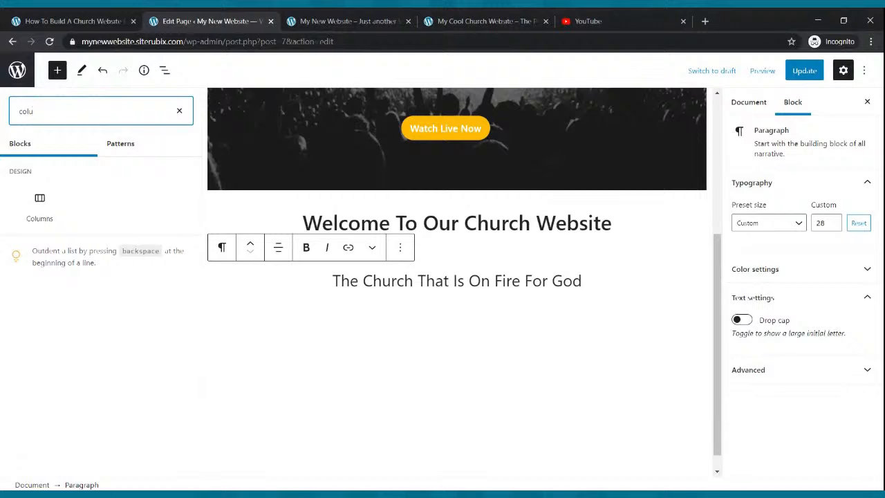
text(mn)
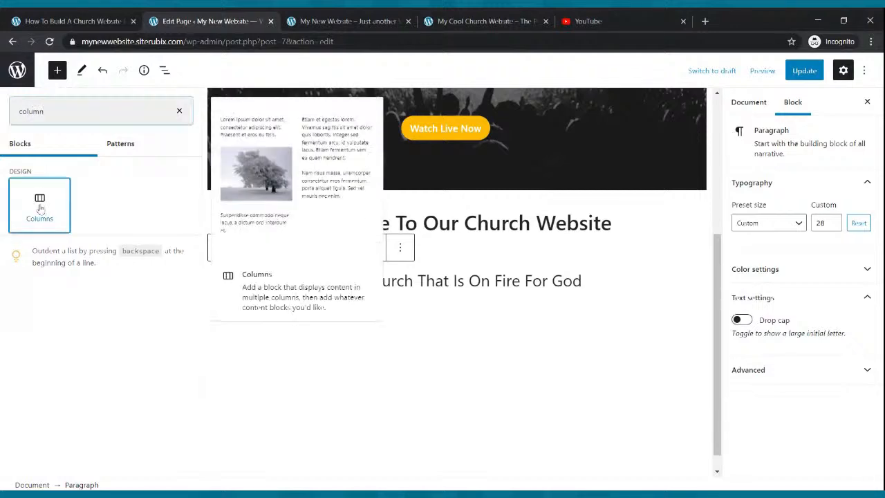
click(40, 201)
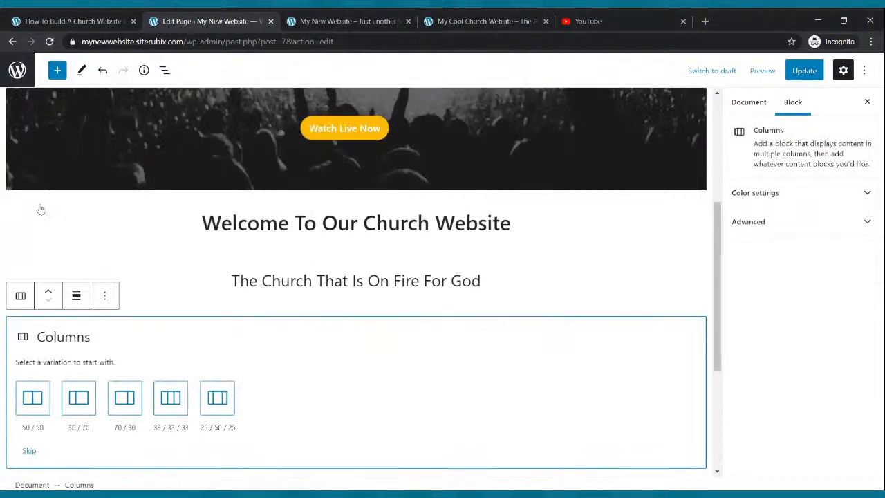
click(170, 397)
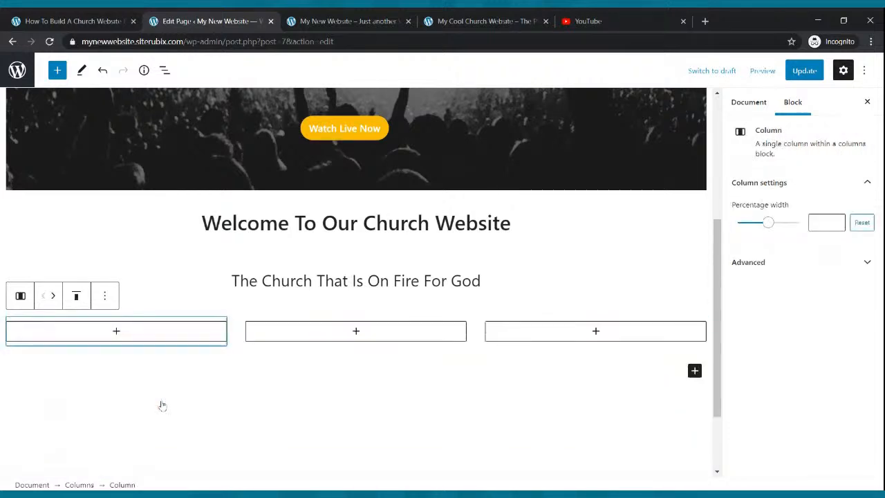
Step: Add an empty Image block to each of the three columns
click(117, 331)
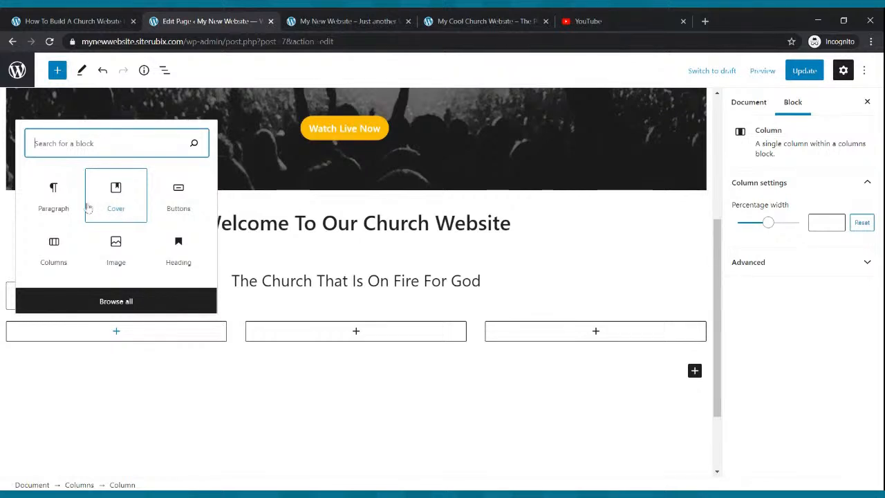
text(image)
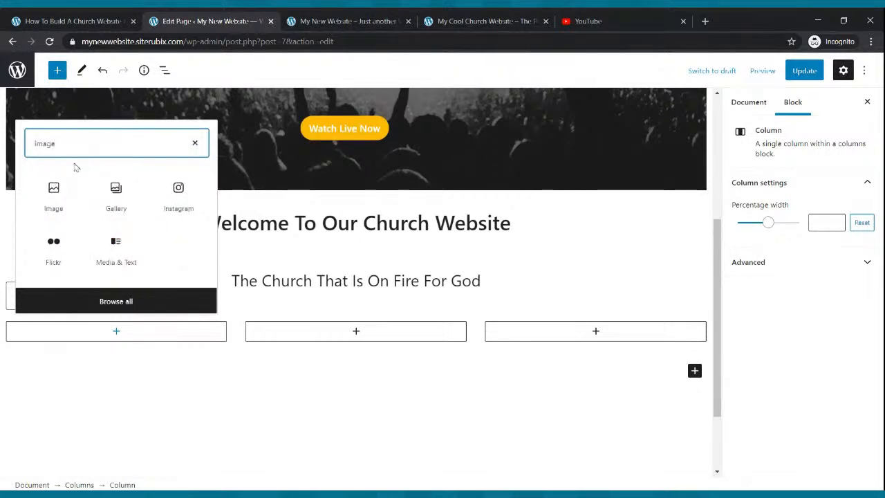
click(53, 196)
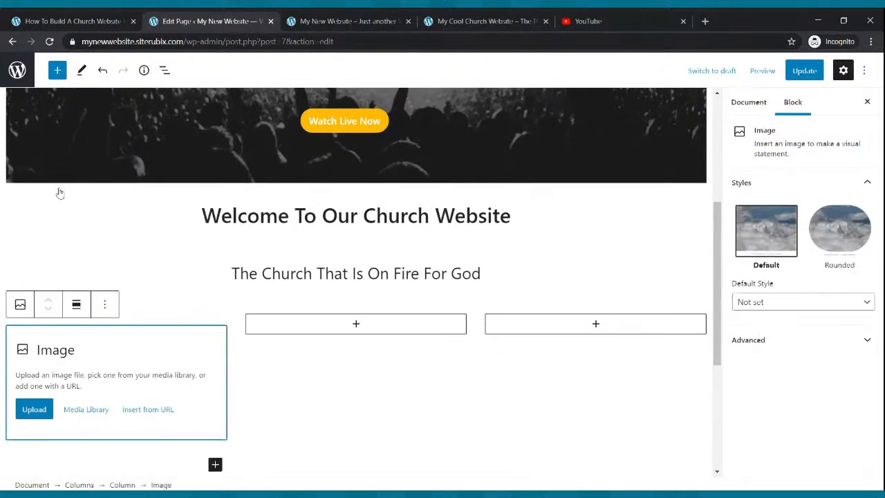
click(355, 325)
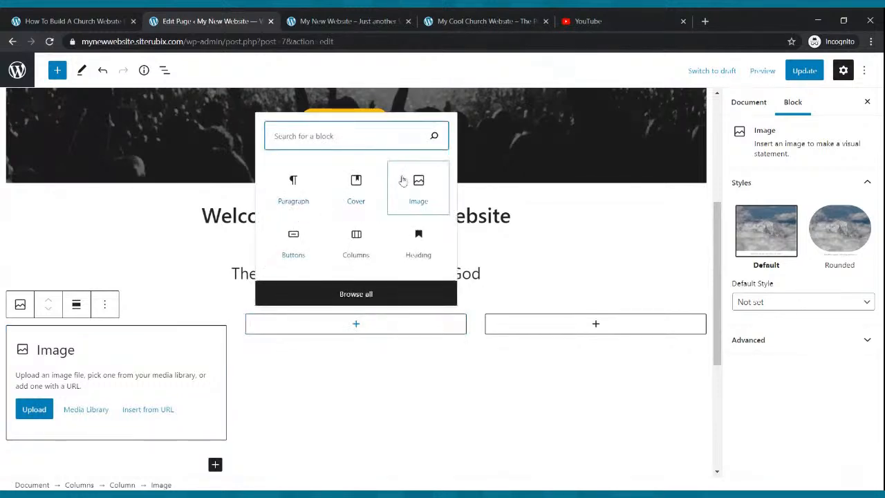
click(406, 181)
click(596, 324)
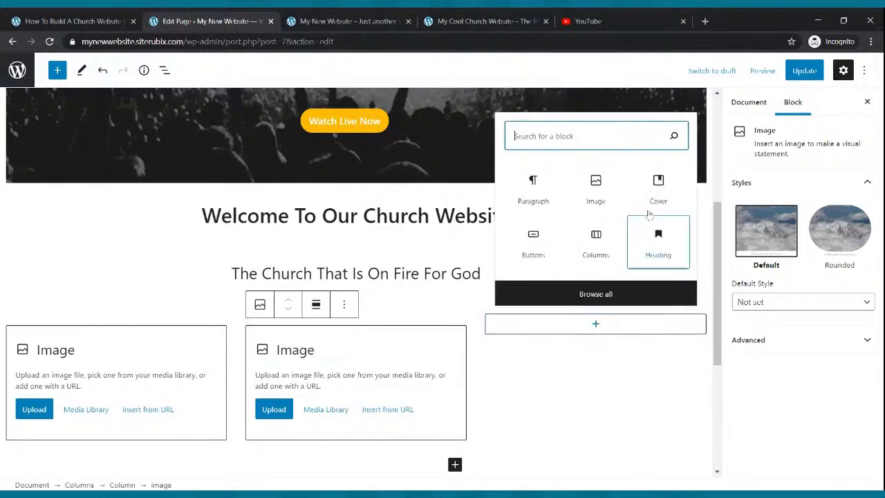
click(614, 191)
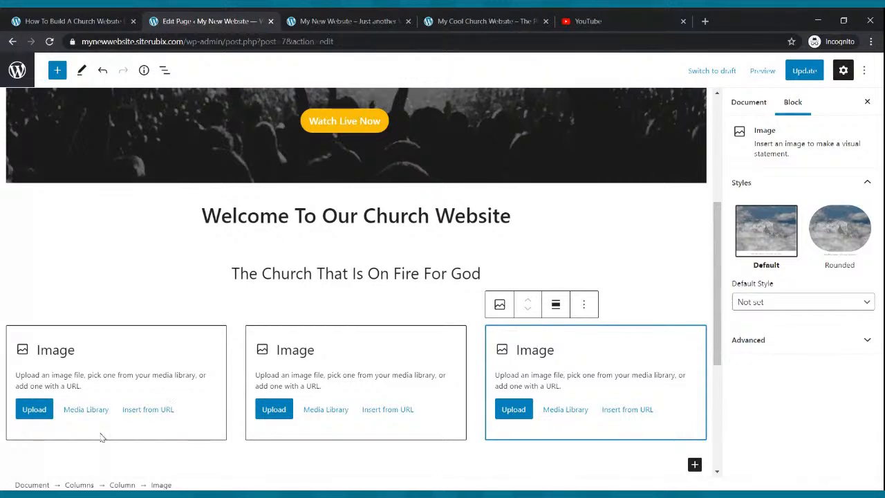
Step: Upload the Live Webcast, Small Groups and Church Podcast graphics into the three columns in that order, and update the page
click(34, 409)
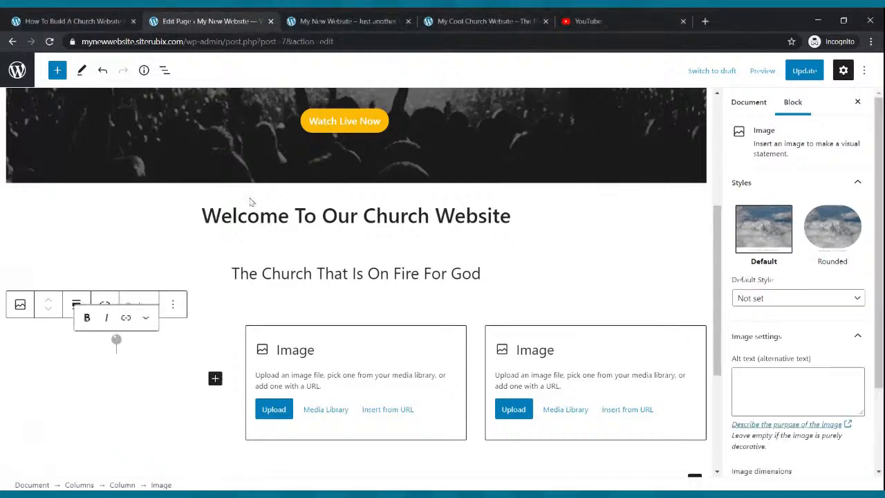
scroll(251, 201, down, 2)
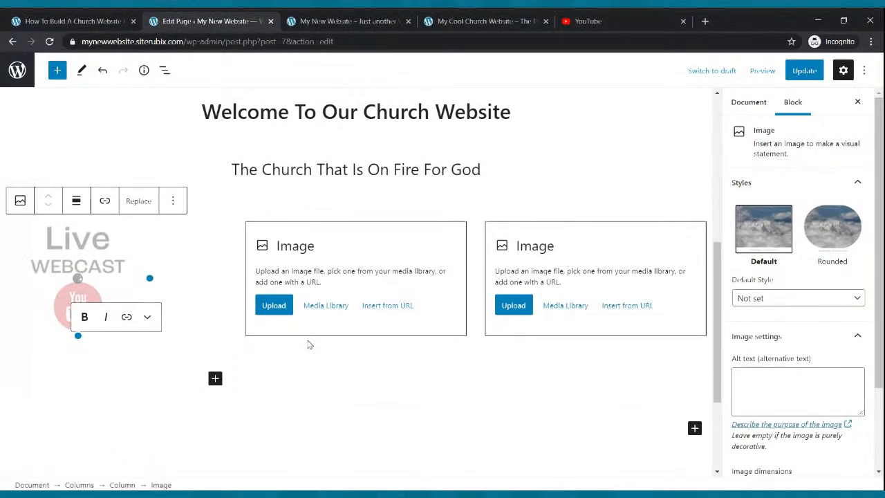
click(283, 308)
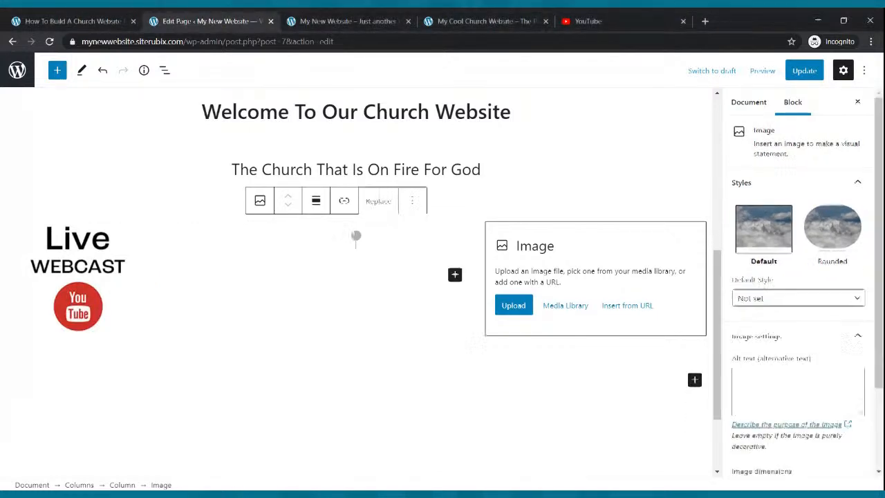
click(513, 201)
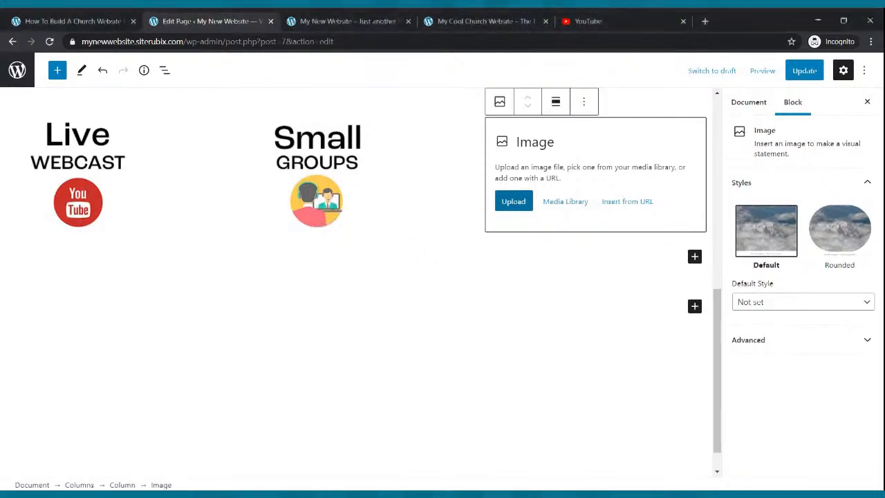
scroll(485, 339, up, 1)
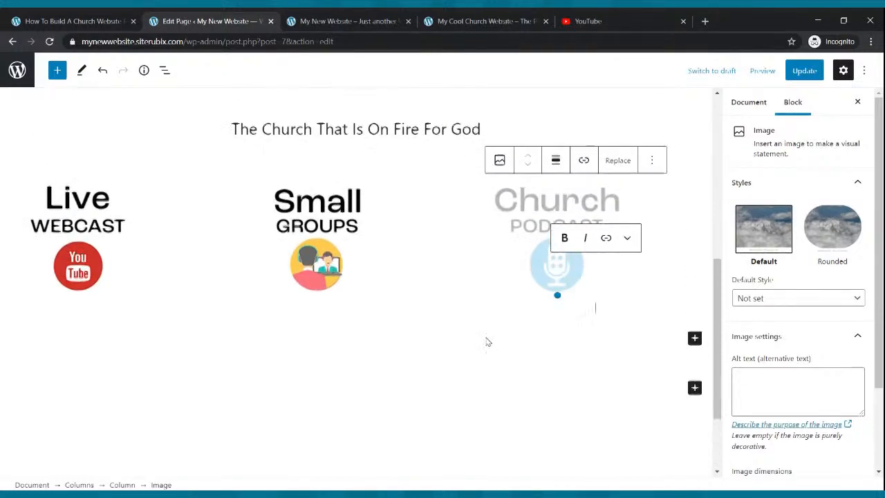
scroll(486, 341, up, 2)
scroll(512, 276, down, 3)
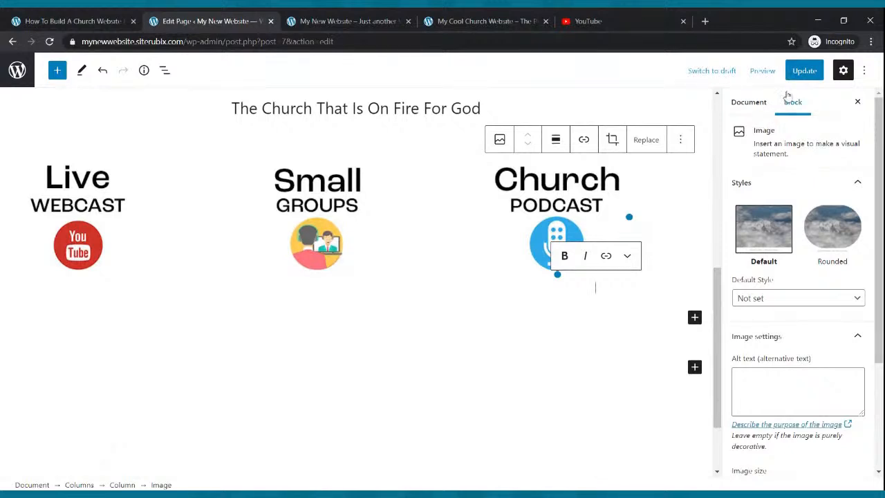
click(802, 72)
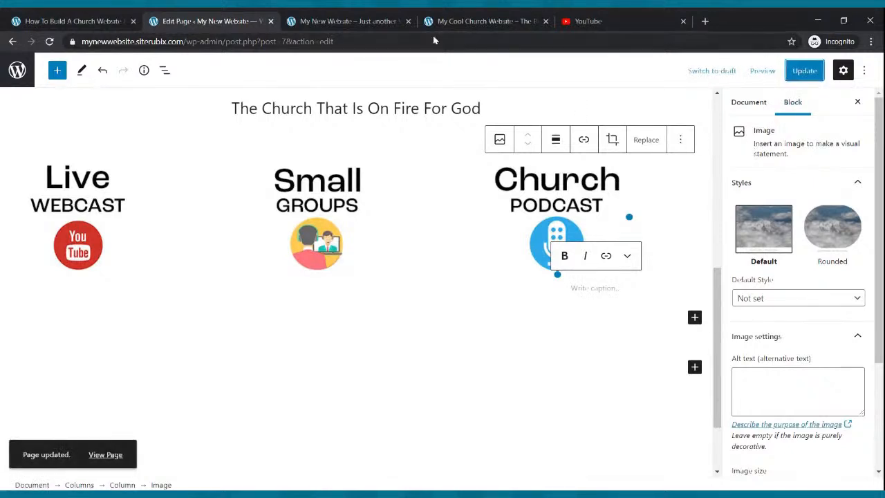
Step: Reload the My New Website home page and examine the layout of the three column images
click(387, 21)
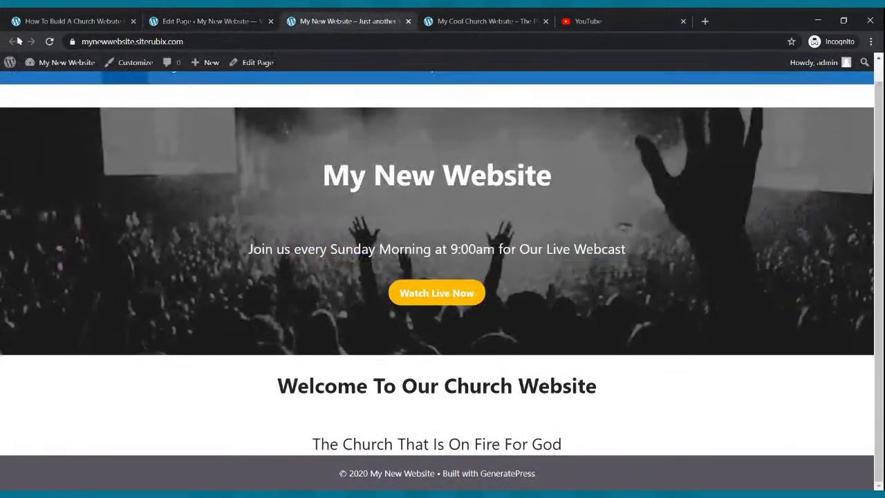
click(49, 42)
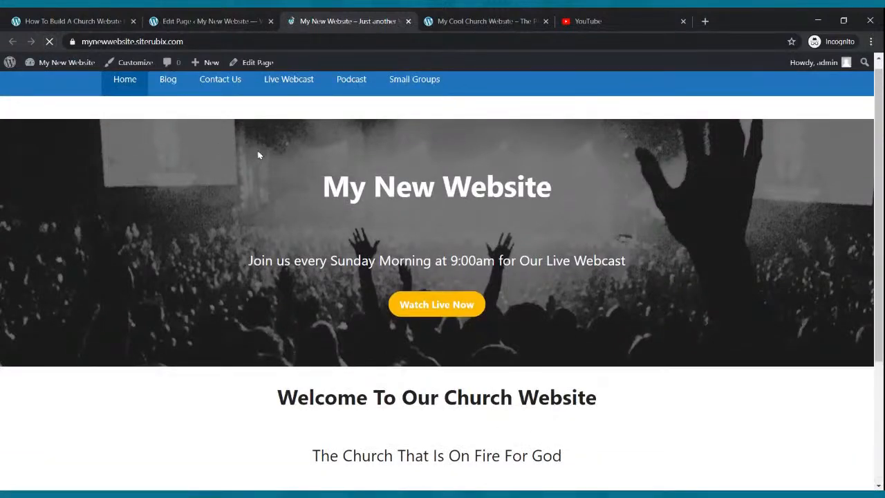
scroll(259, 155, down, 3)
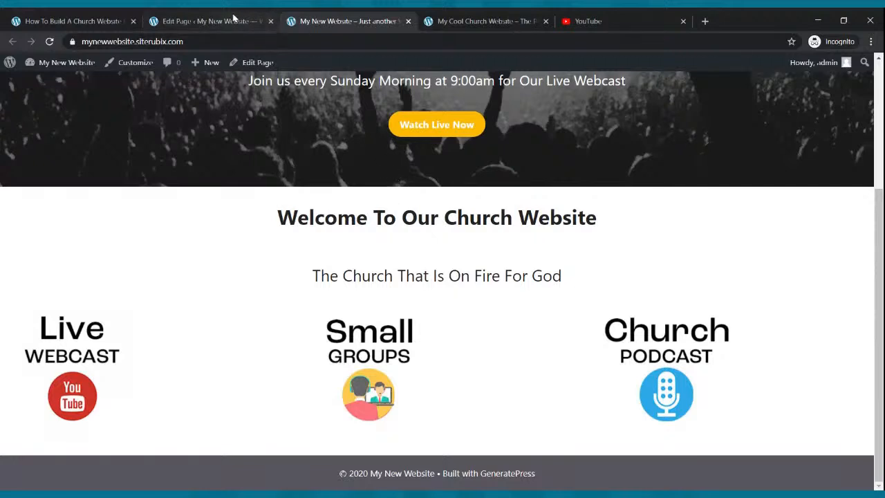
Step: Center-align the Live Webcast, Small Groups and Church Podcast images in their columns, and update the page
click(207, 21)
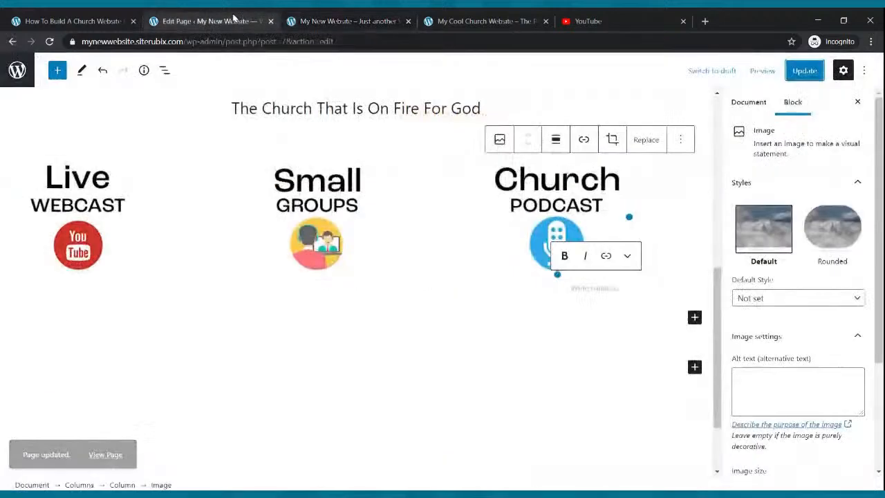
click(94, 213)
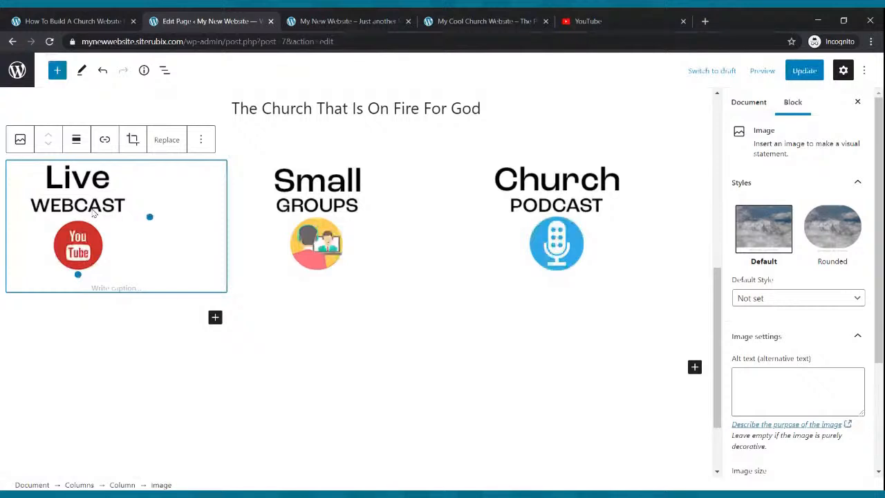
click(76, 141)
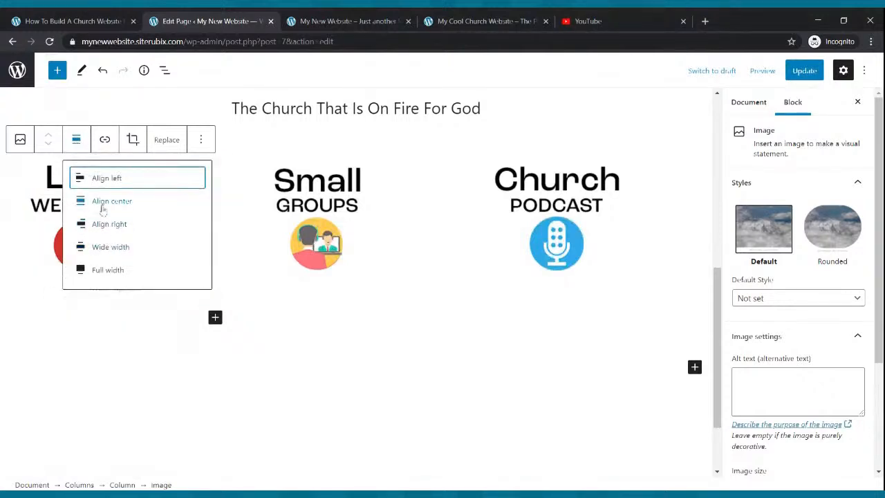
click(103, 206)
click(325, 212)
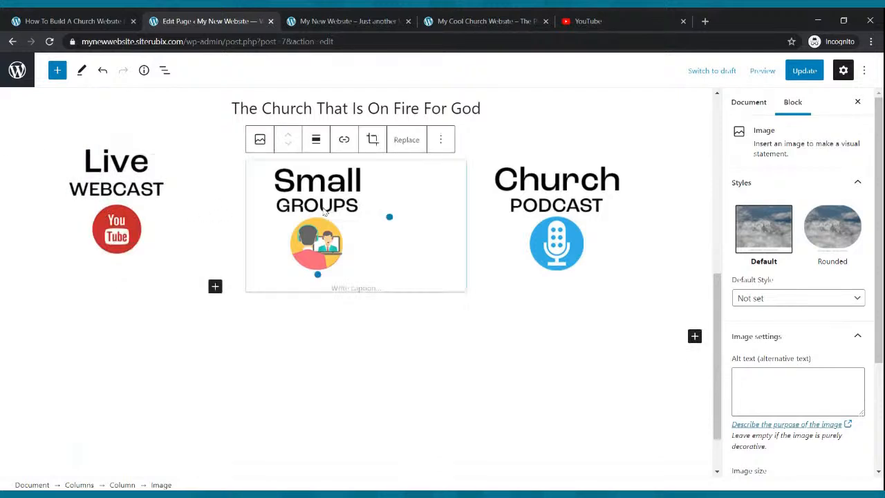
click(315, 140)
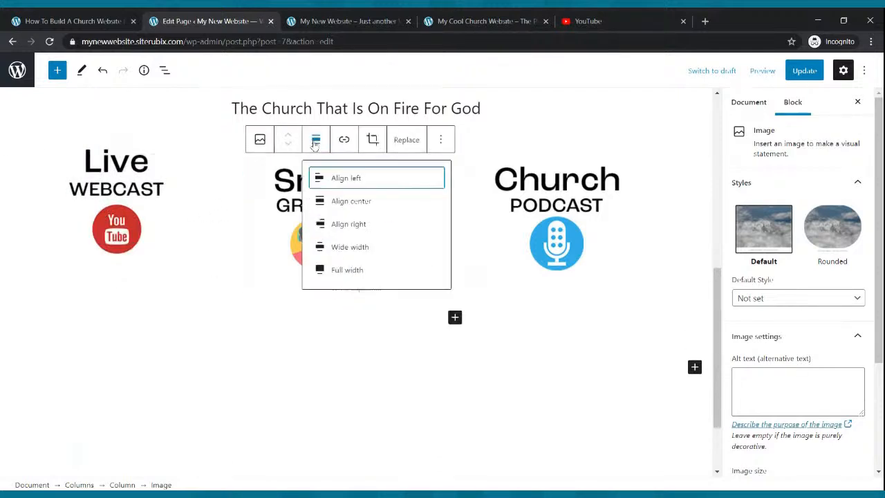
click(326, 206)
click(583, 219)
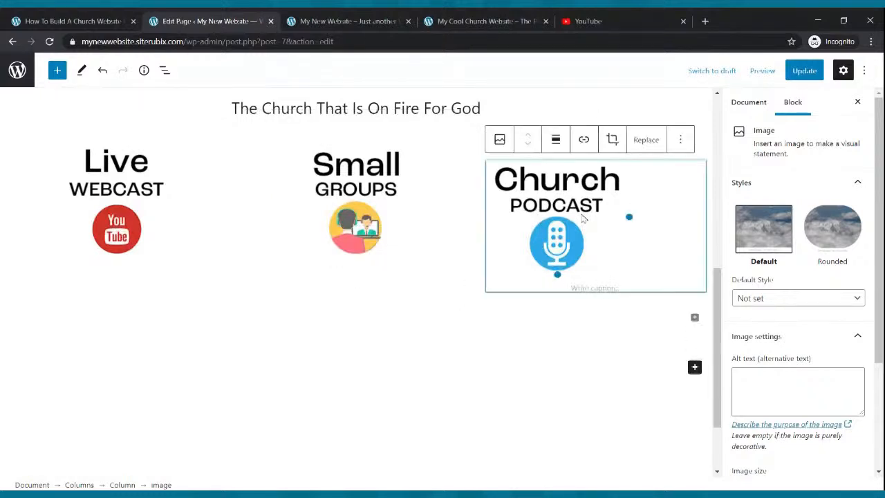
click(555, 140)
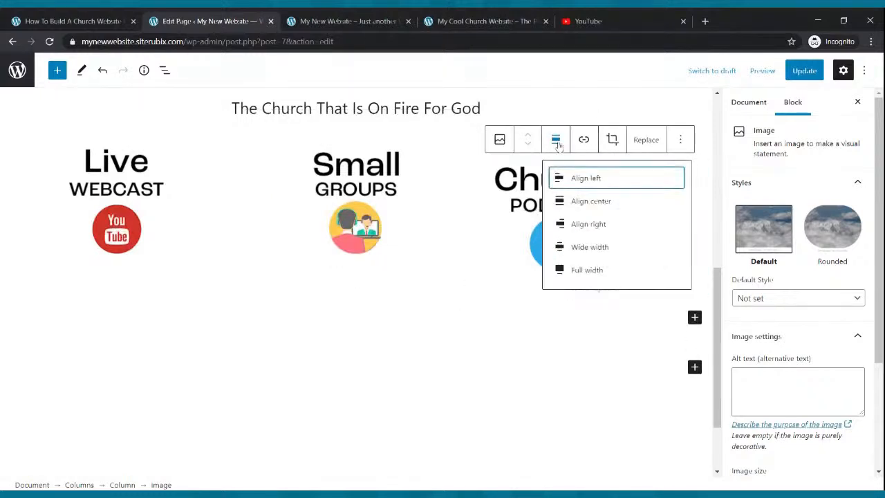
click(574, 201)
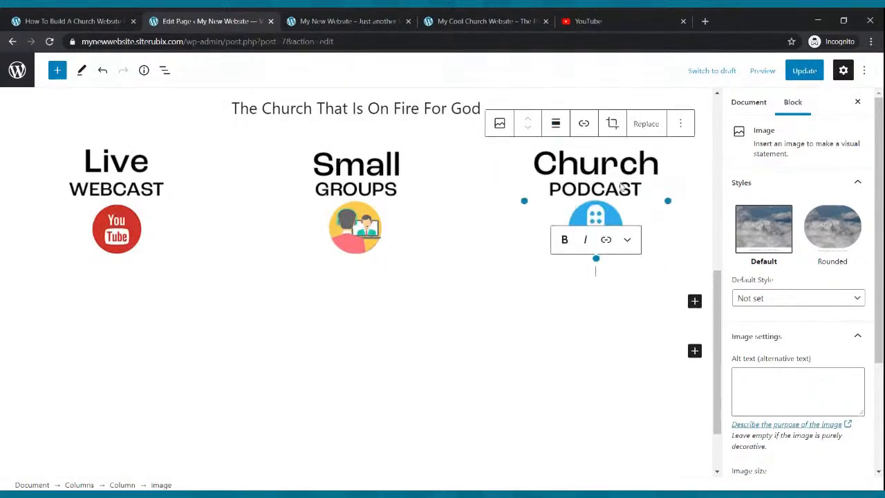
click(797, 73)
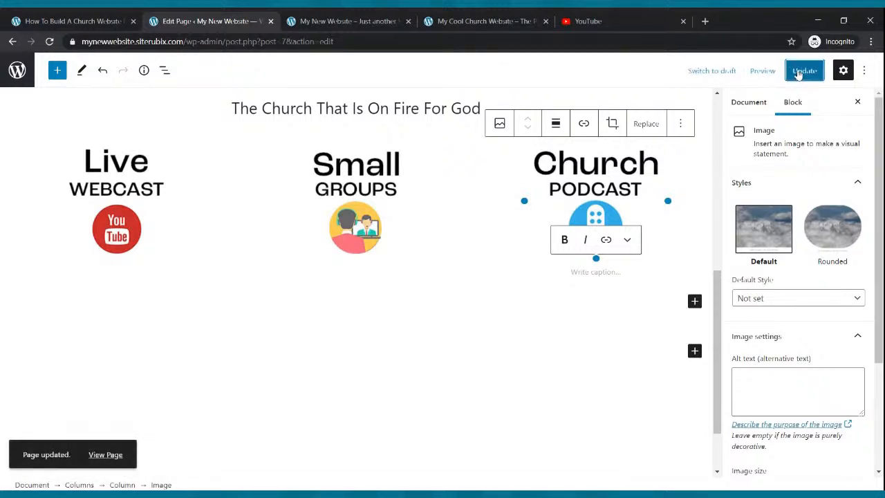
Step: Reload the My New Website home page and compare its three centered images with the captioned columns on the My Cool Church site
click(325, 21)
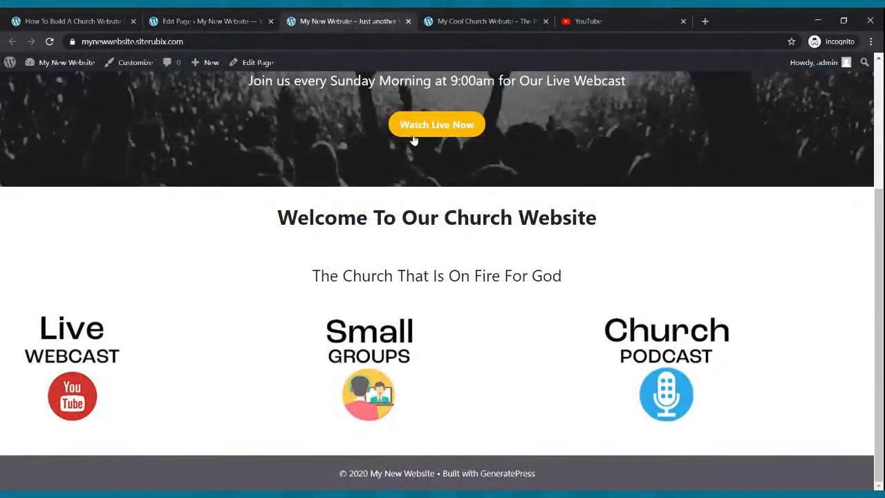
click(49, 41)
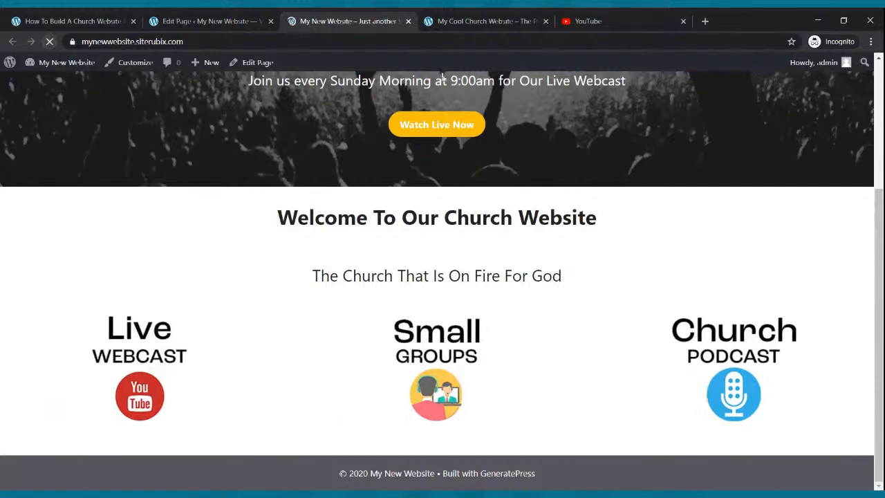
scroll(427, 202, up, 2)
scroll(443, 277, down, 2)
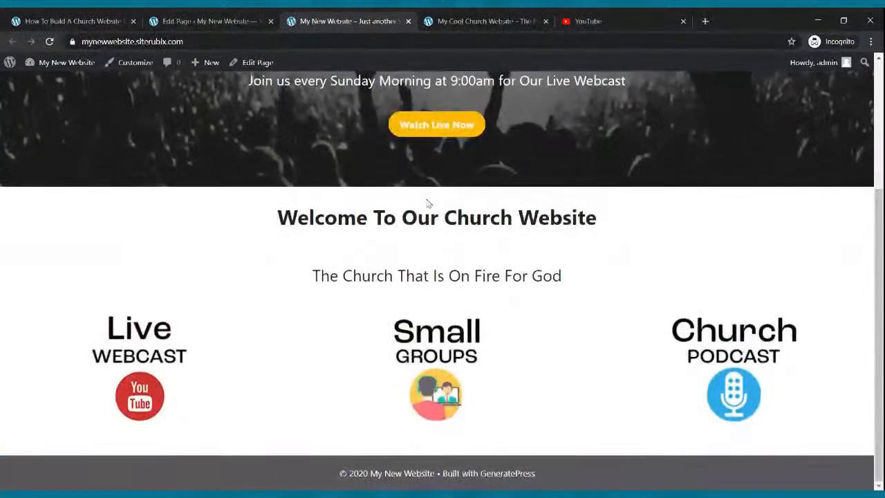
scroll(467, 266, up, 3)
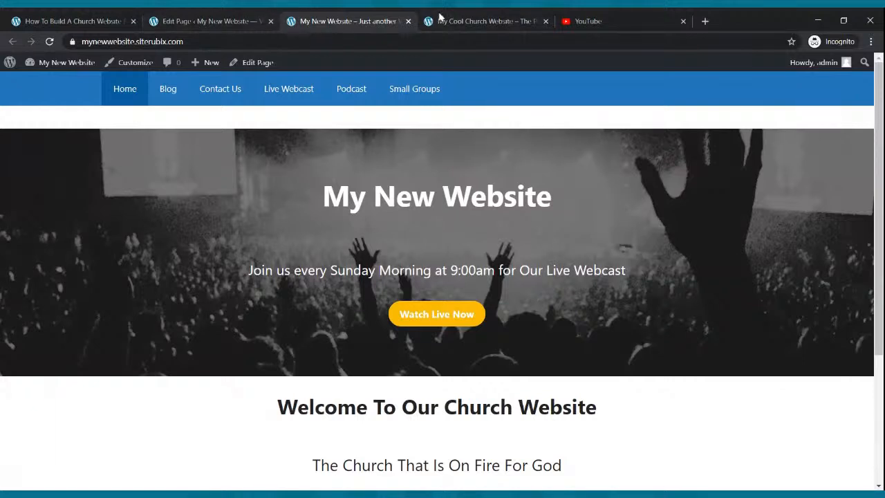
click(523, 19)
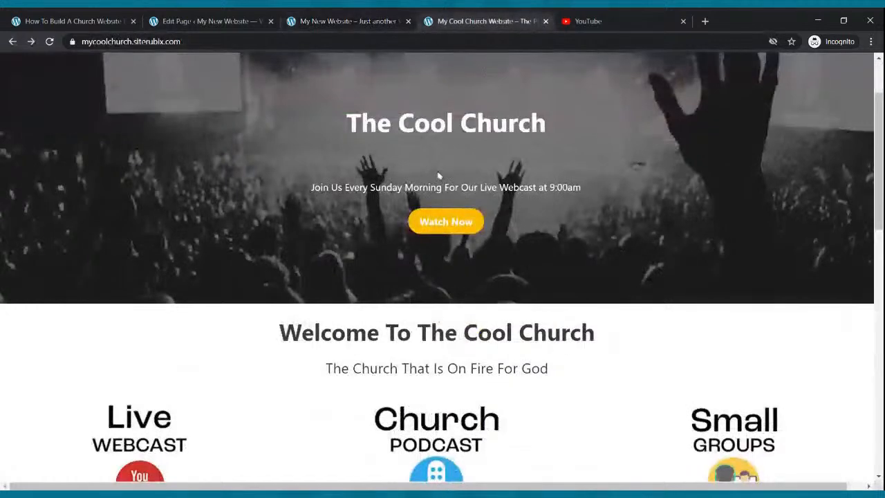
scroll(438, 176, down, 4)
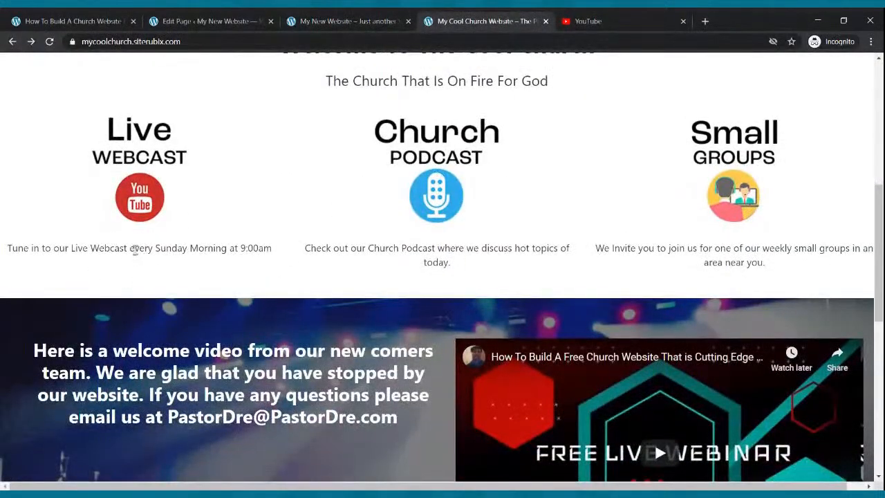
Step: Return to the page editor and add a Paragraph block below the Live Webcast image in its column
click(166, 21)
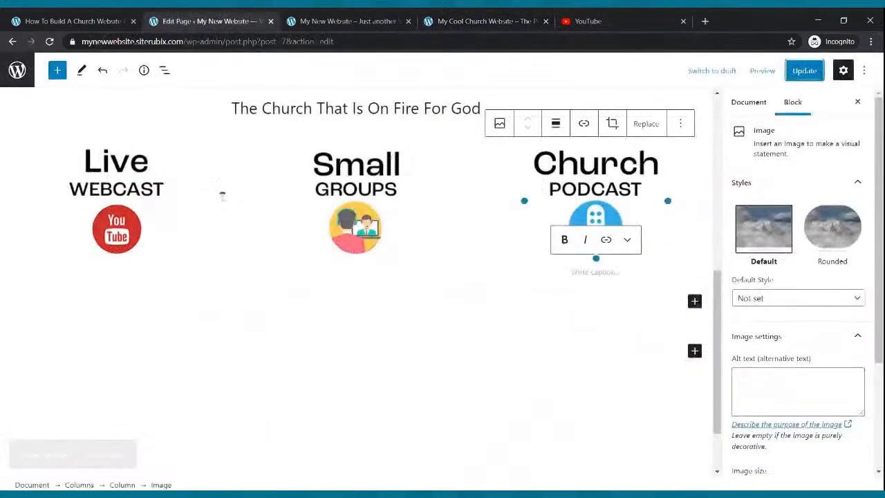
click(128, 210)
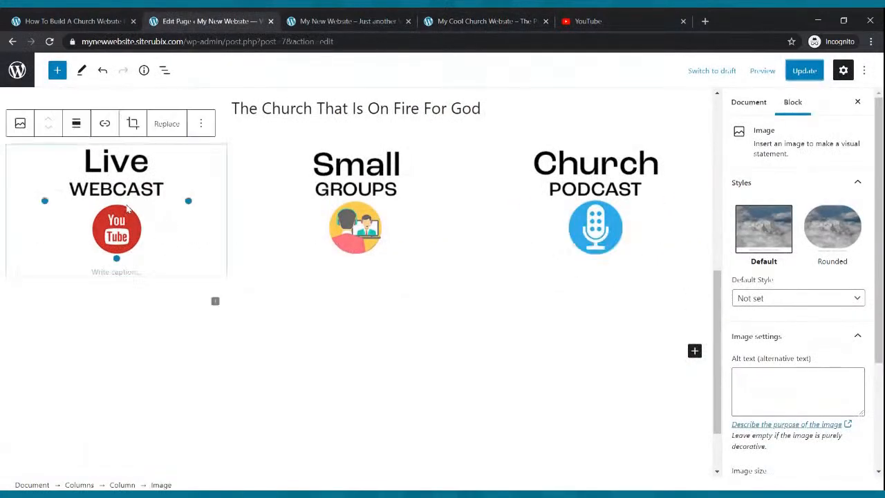
click(215, 301)
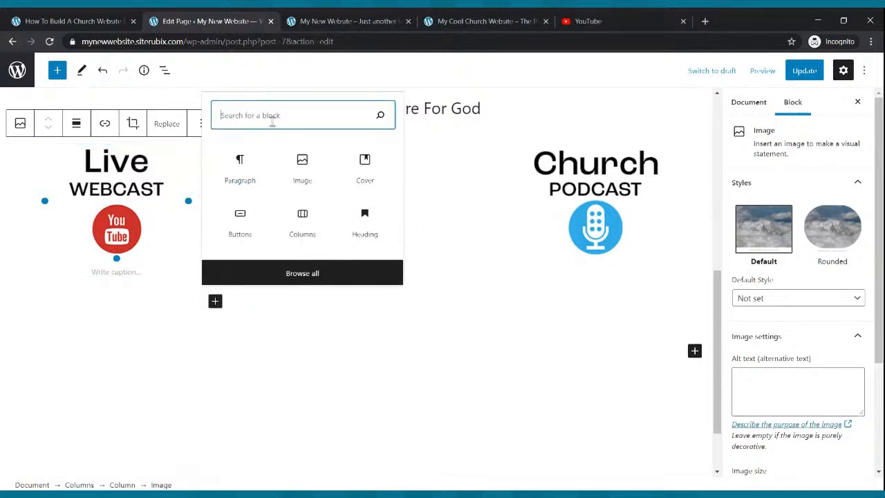
text(pat)
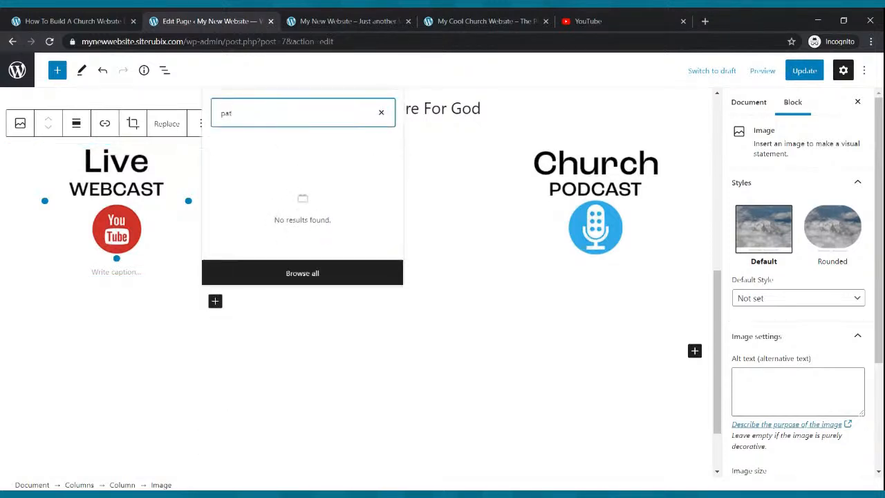
key(BackSpace)
text(ragrp)
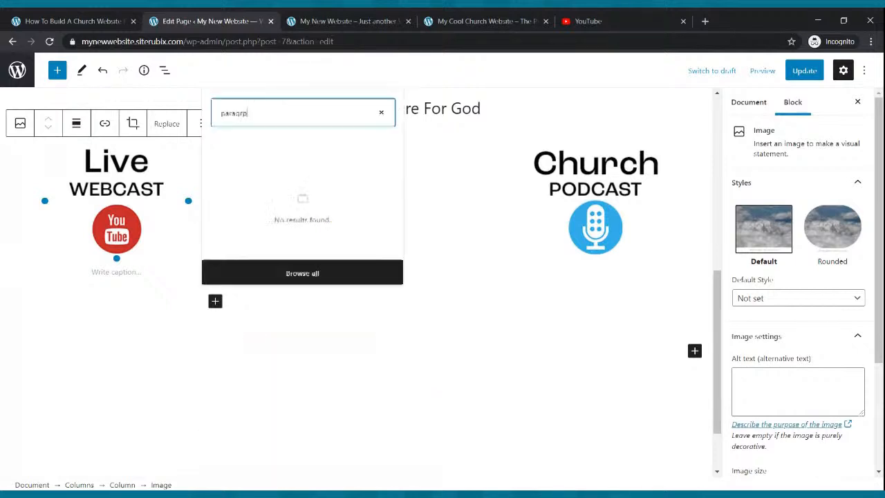
key(BackSpace)
text(aph)
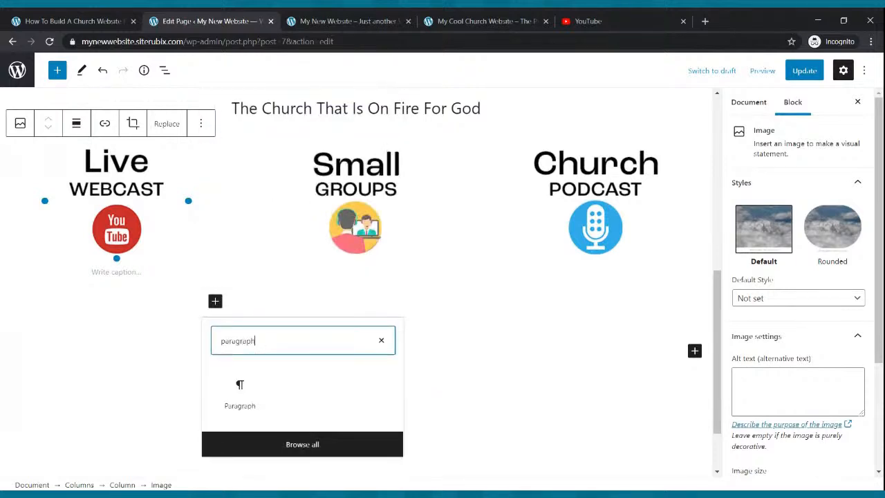
click(242, 394)
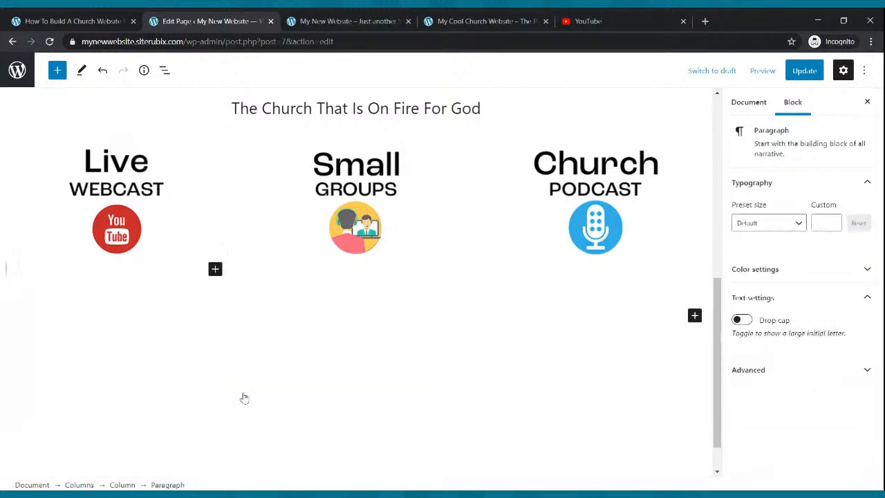
Step: Write "Join Us For Our Live Webcast Every Sunday Morning at 9:00am" in the paragraph under the Live Webcast image
text(Join Us For O)
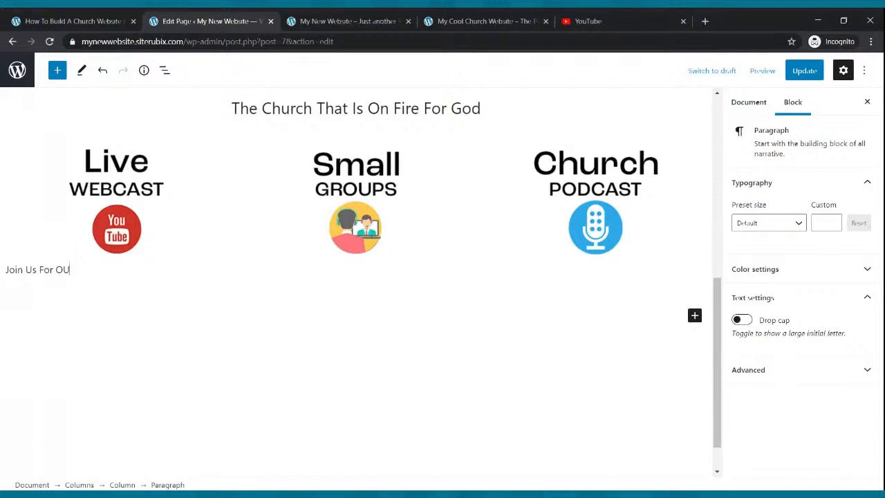
text(ur Live Webcast Every Sunday)
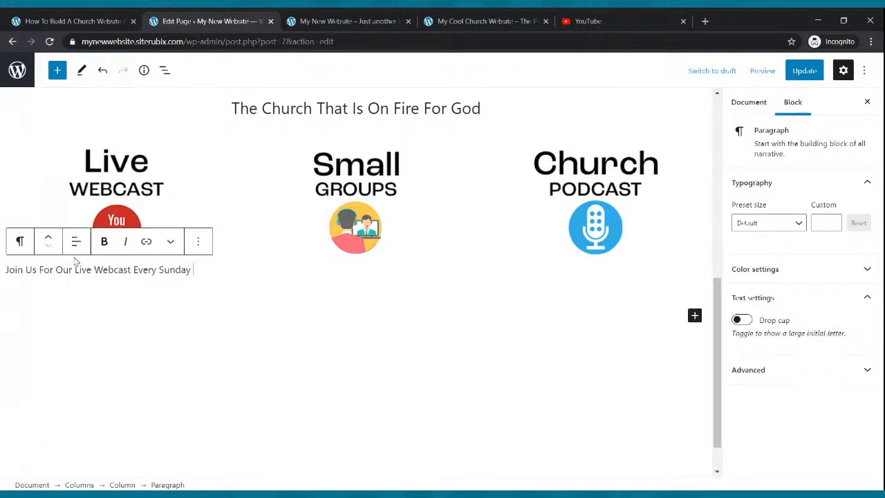
text( Morning at 9:00am)
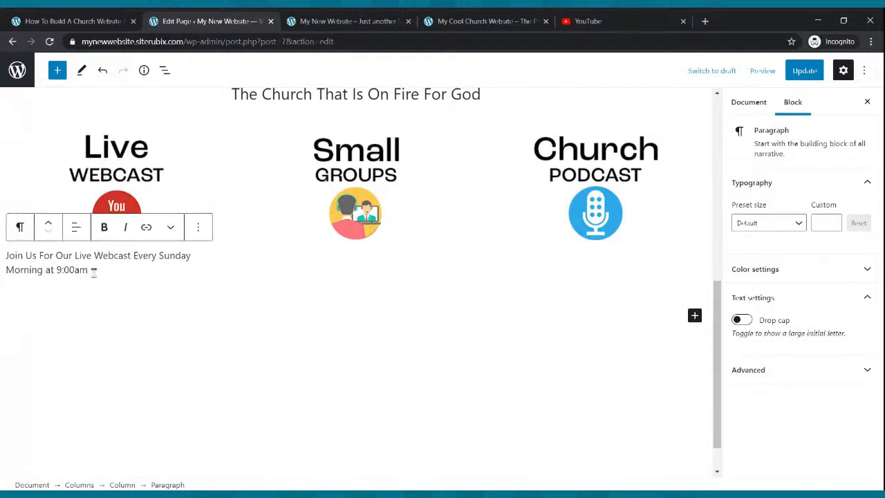
Step: Center-align the Live Webcast paragraph and make its text bold
drag(89, 271, 6, 253)
key(ctrl+c)
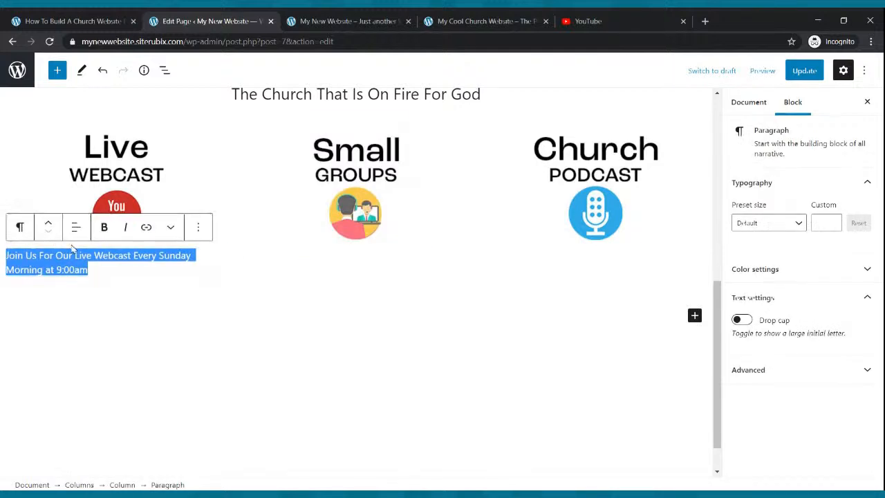
click(76, 227)
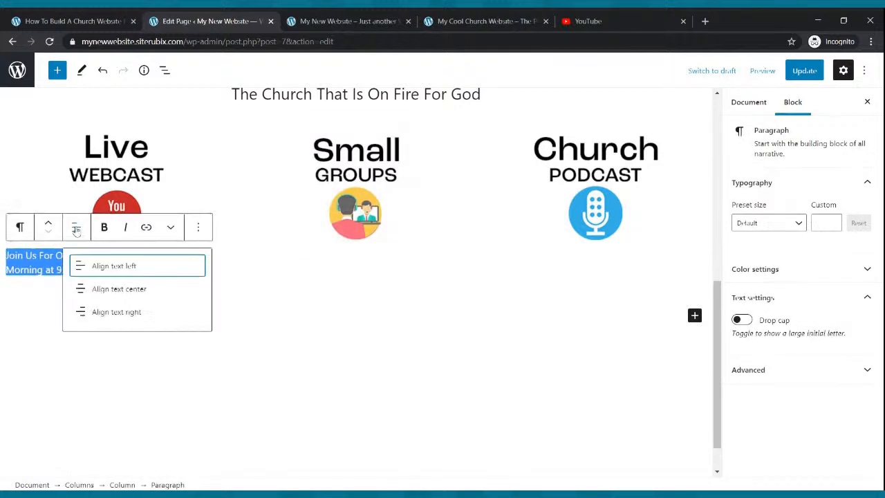
click(94, 290)
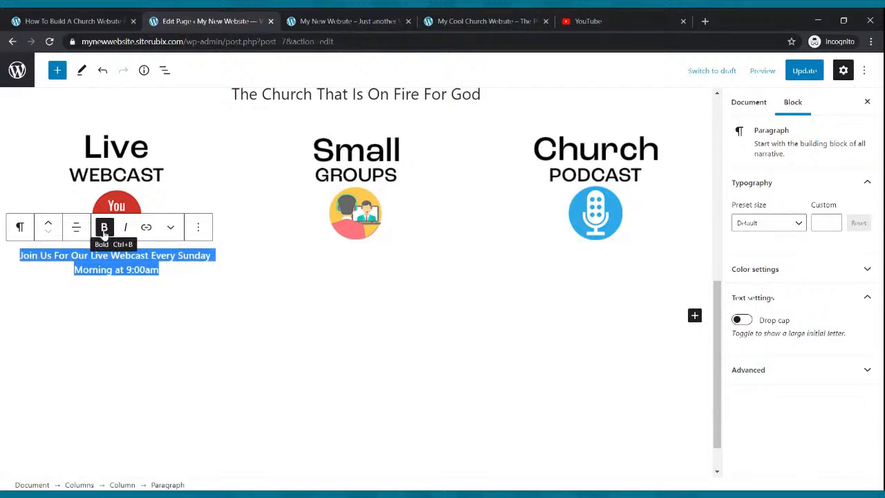
Step: Set the Live Webcast paragraph's font to a custom size of 22
click(769, 233)
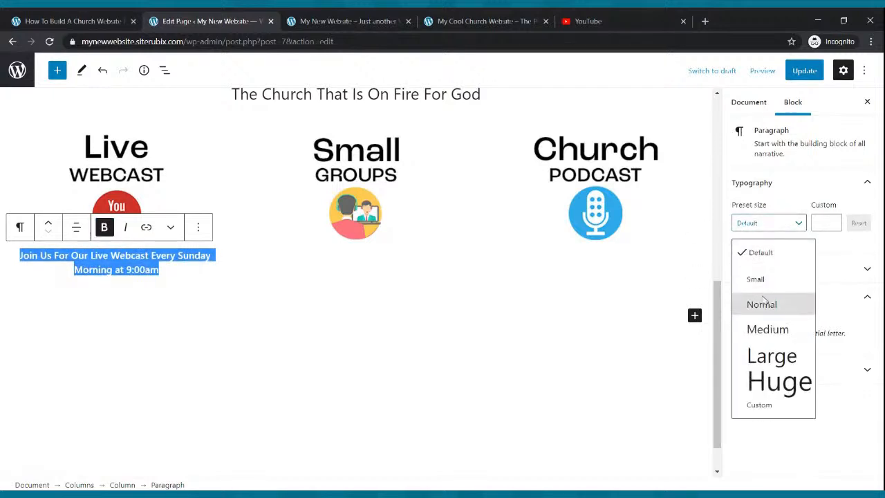
click(764, 303)
click(799, 223)
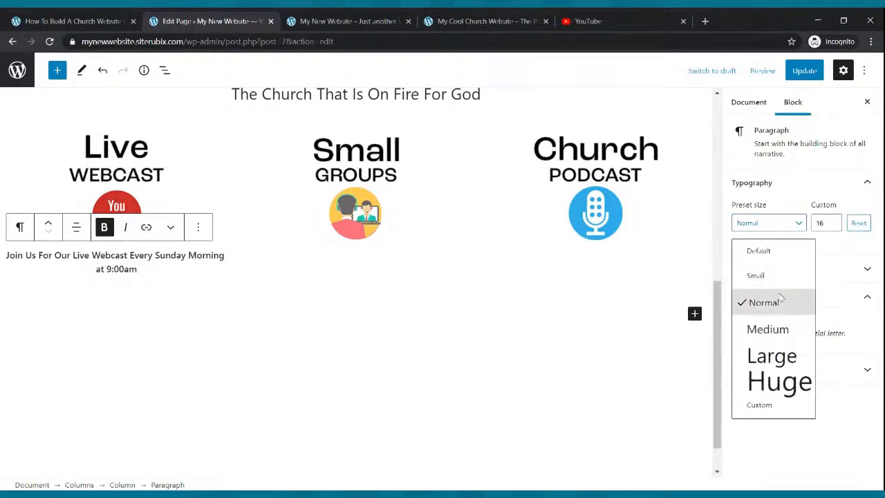
click(768, 329)
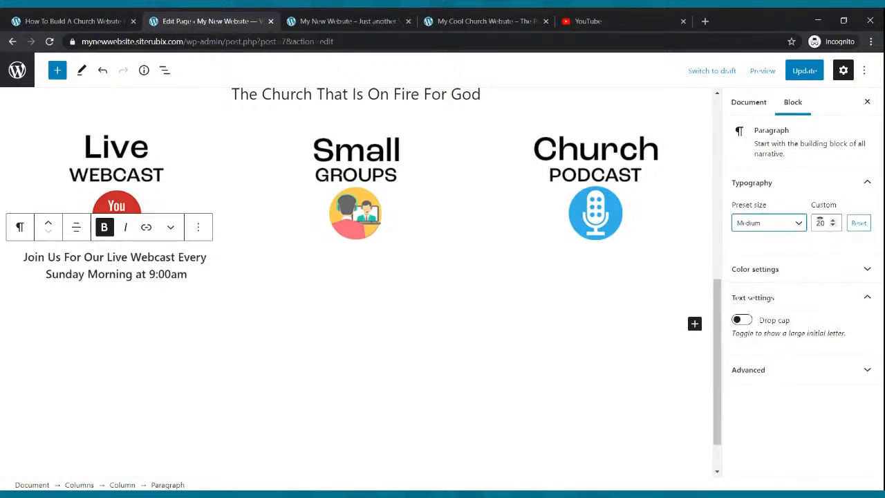
click(833, 221)
click(833, 221)
click(833, 220)
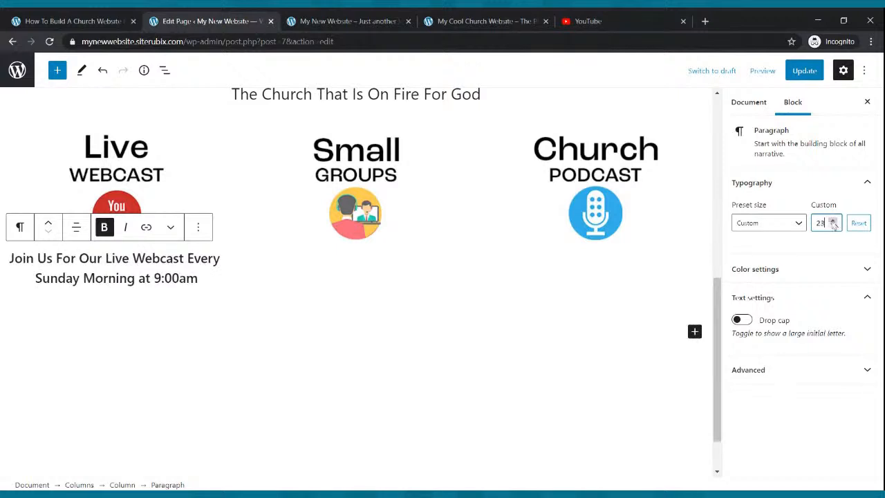
click(833, 226)
click(833, 226)
click(590, 267)
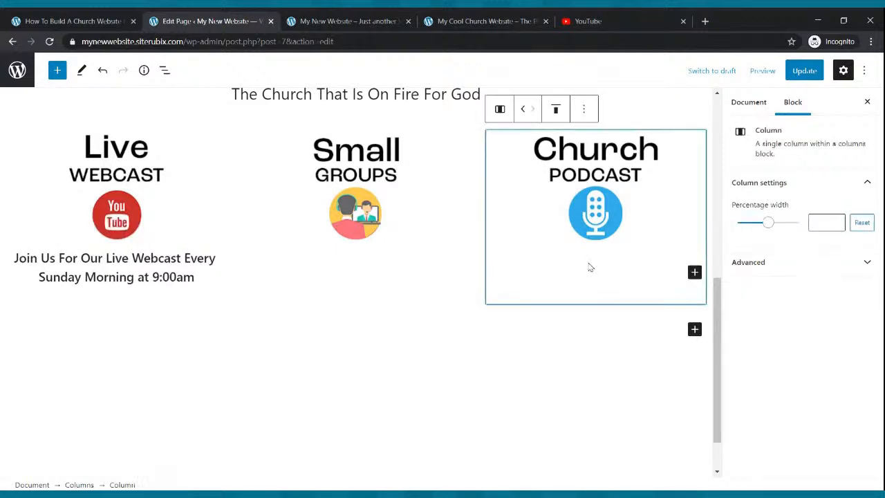
Step: Copy the Live Webcast caption text into a new Paragraph block below the Small Groups image
click(317, 296)
drag(307, 287, 2, 273)
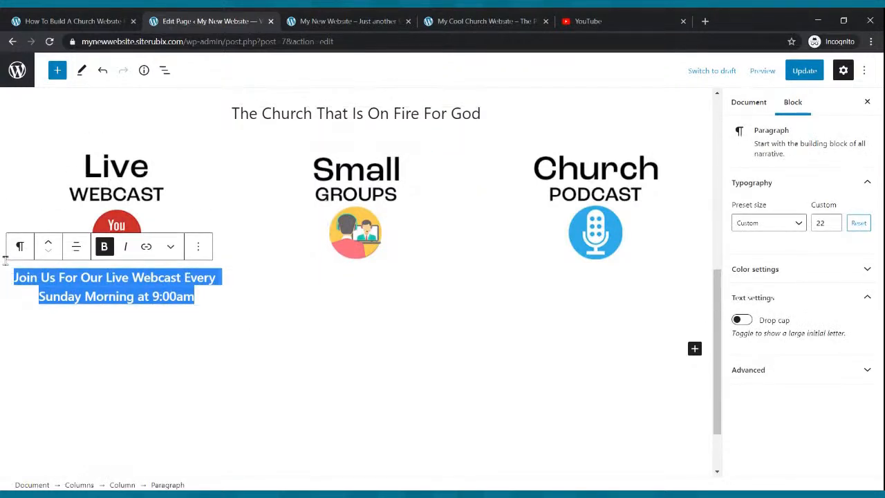
click(319, 289)
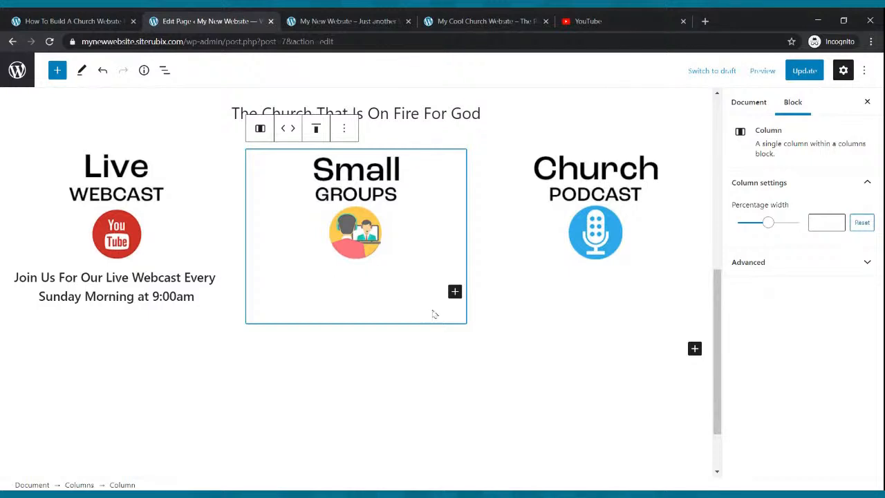
click(455, 294)
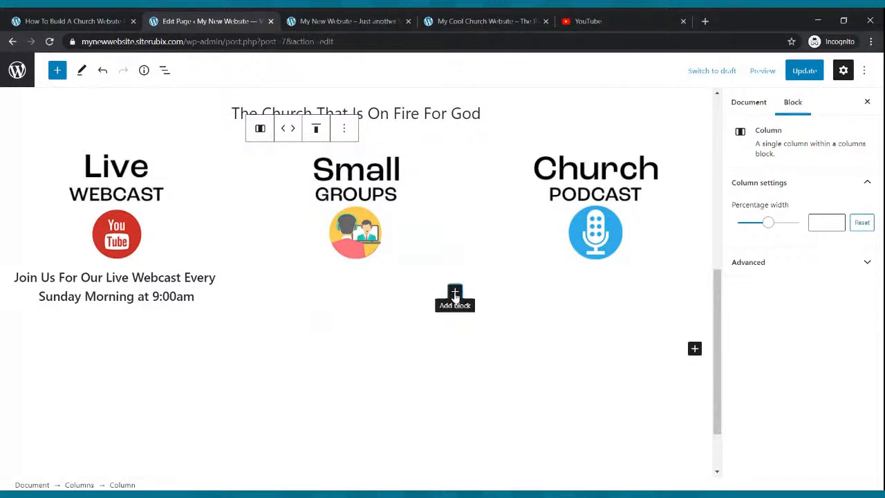
click(495, 157)
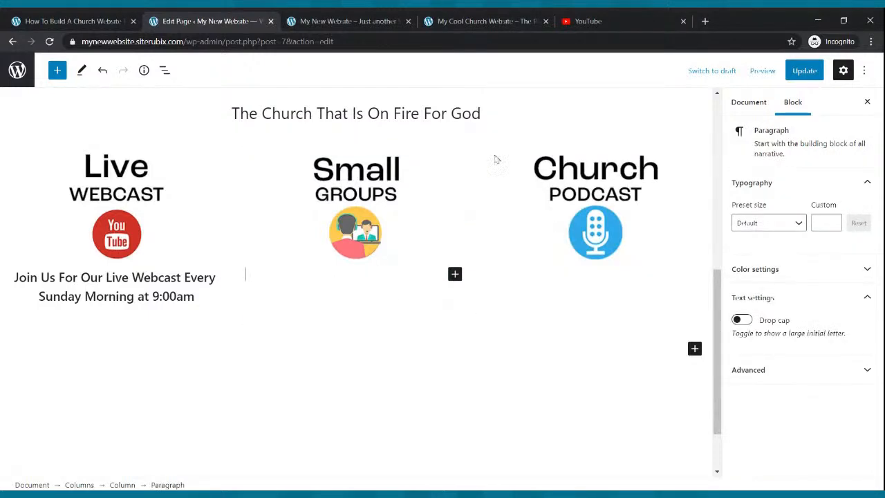
click(332, 288)
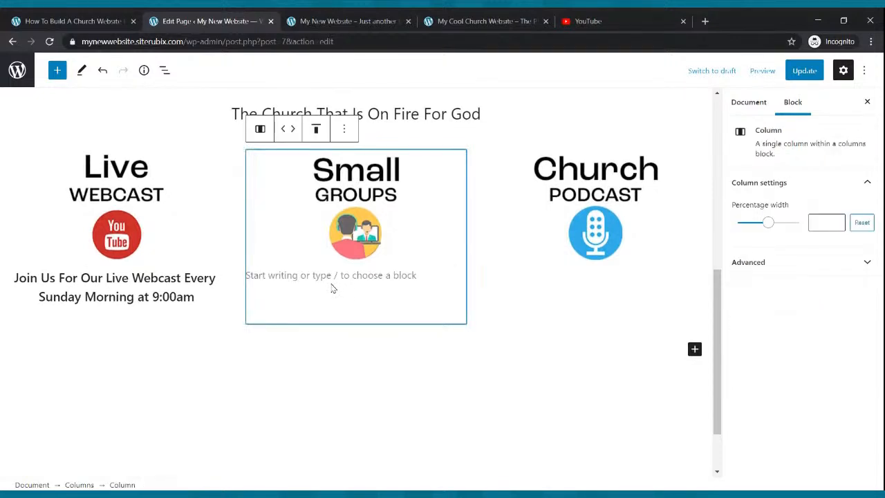
click(325, 274)
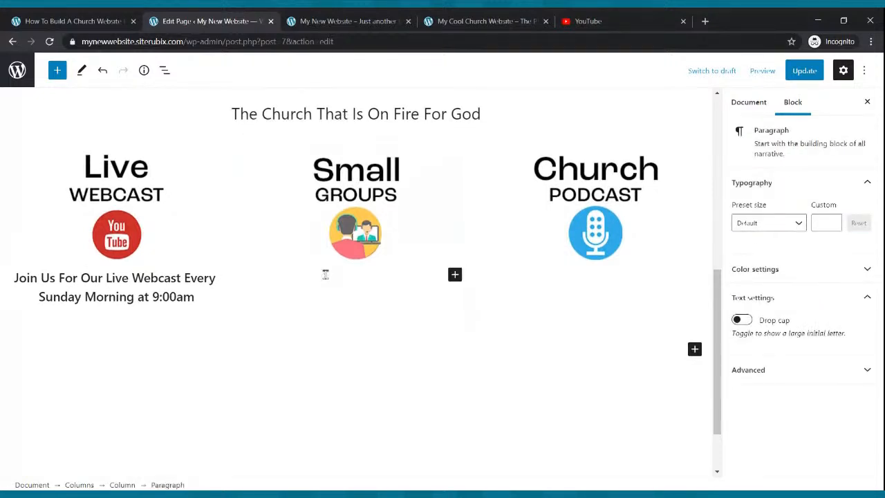
key(ctrl+v)
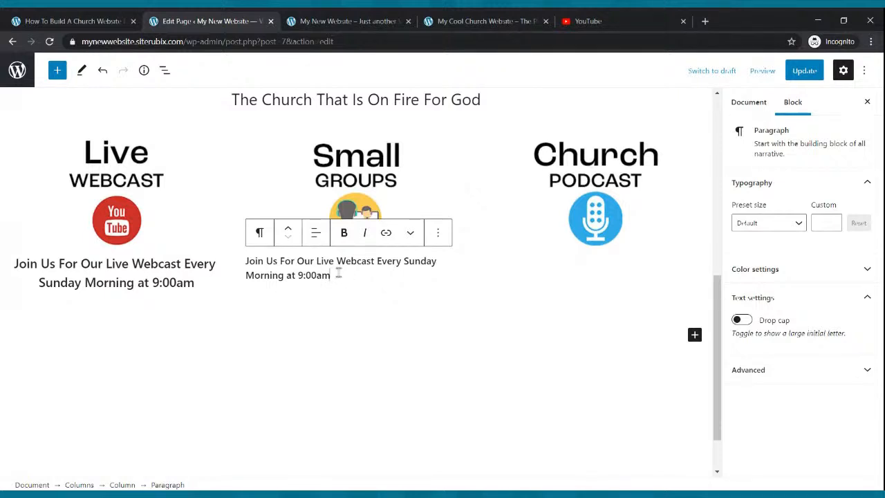
Step: Replace the copied text below the Small Groups image with "Join Us For One Of Our Small Groups That Meet Throughout The Week"
drag(330, 275, 246, 260)
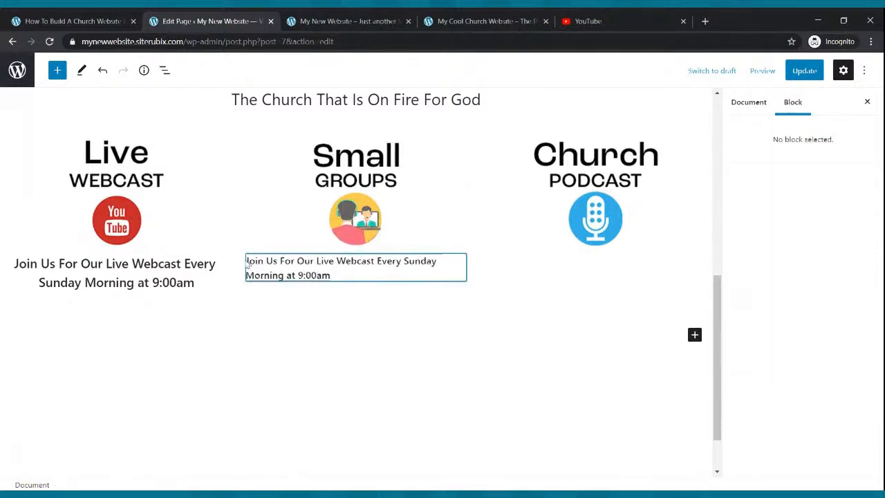
key(BackSpace)
text(Join U)
text(s For O)
text(he)
key(BackSpace)
key(BackSpace)
text(ne Of Our Sma)
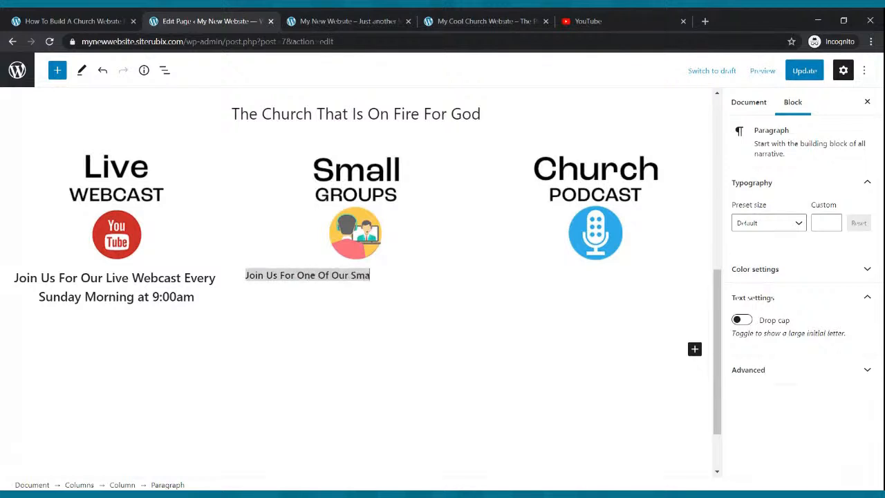
text(ll Group)
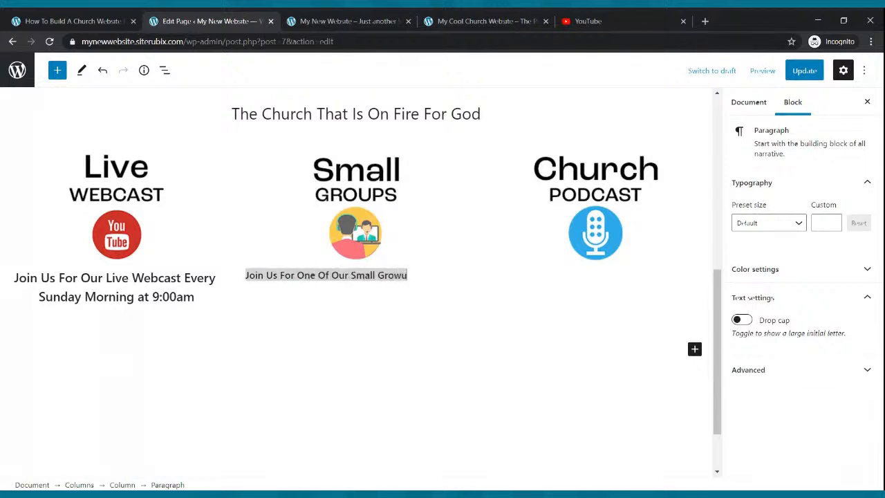
text(s That MMeet Tr)
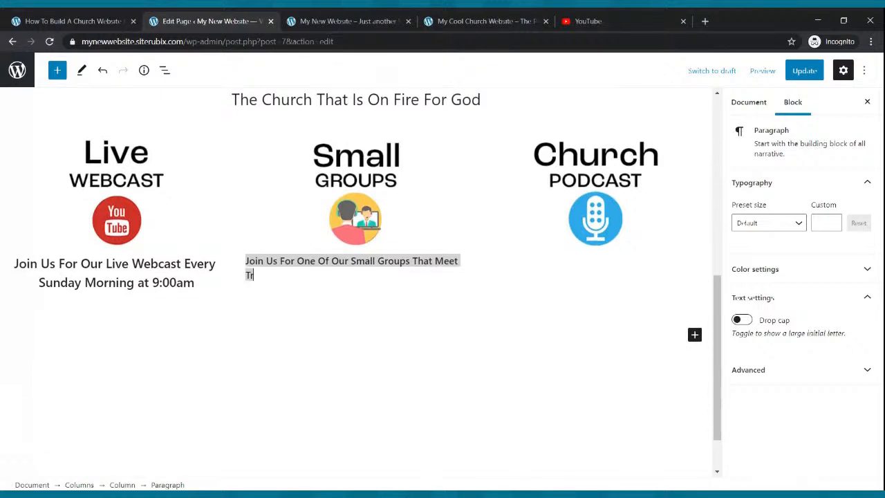
key(BackSpace)
text(hroughtout)
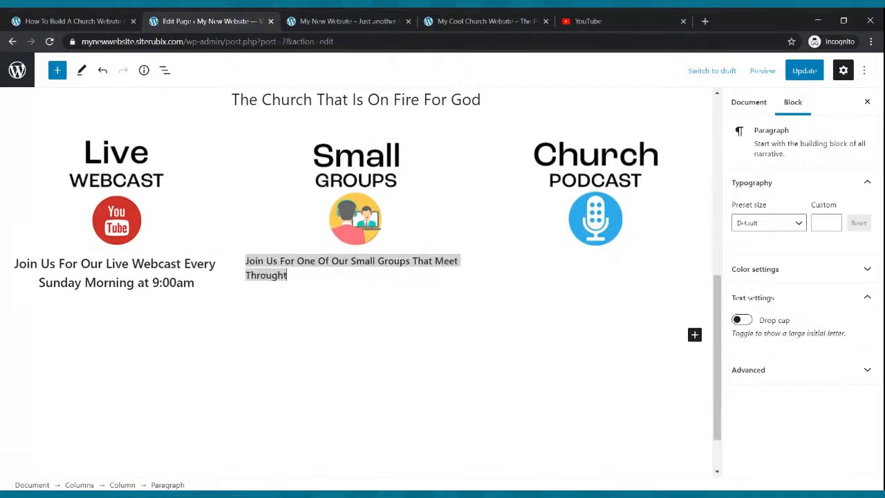
key(BackSpace)
key(BackSpace)
key(BackSpace)
text(hout The Week)
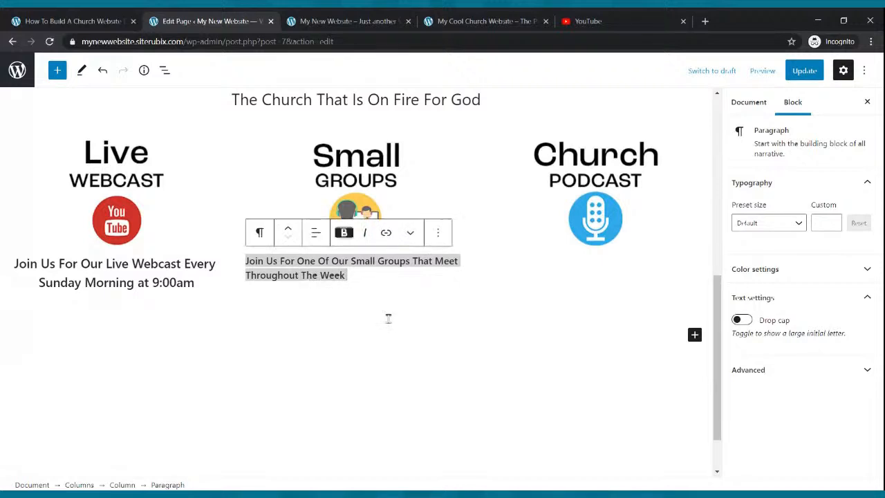
Step: Center-align the caption text below the Small Groups image
click(371, 297)
drag(357, 275, 211, 278)
drag(270, 267, 244, 271)
click(347, 273)
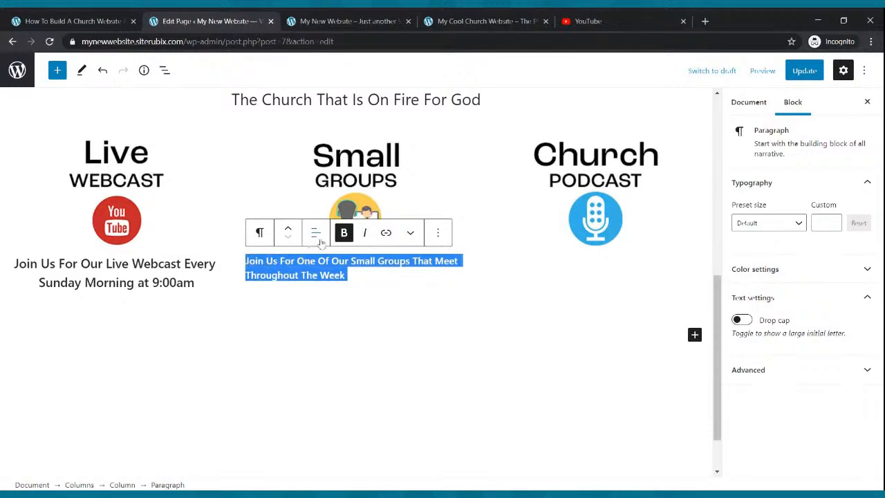
click(316, 235)
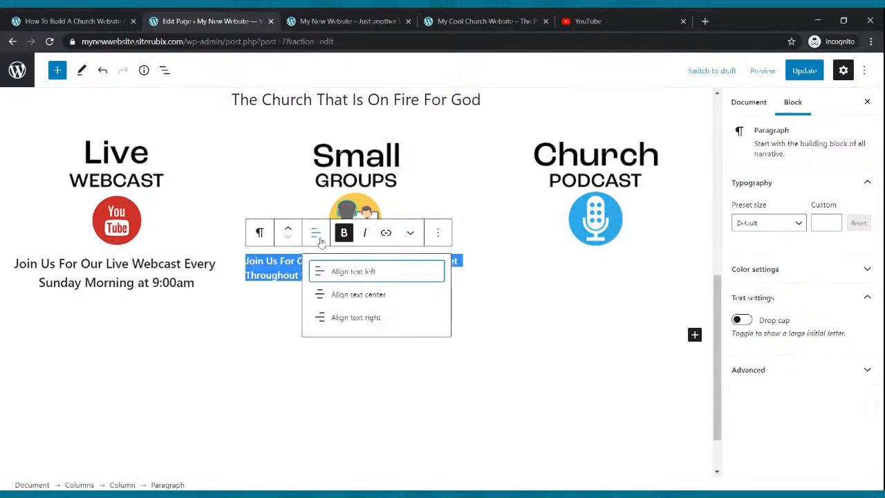
click(341, 296)
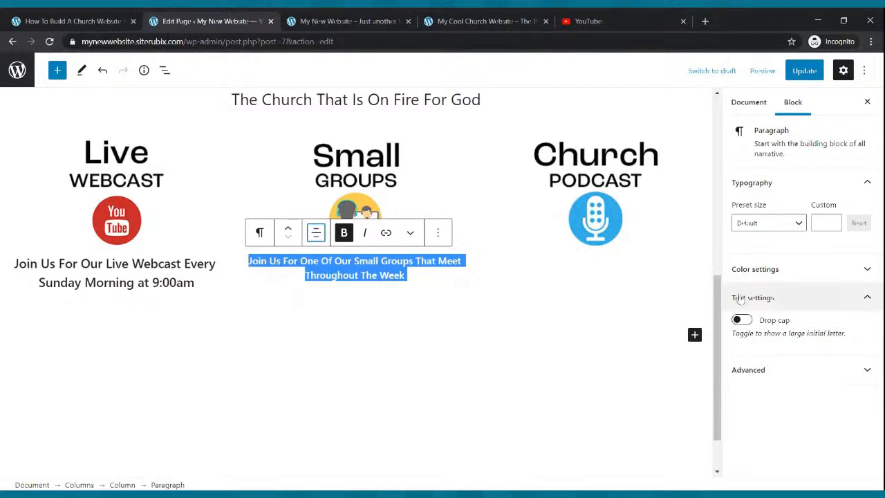
Step: Set the Small Groups caption's font to a custom size of 22 and update the page
click(819, 225)
drag(833, 224, 833, 223)
click(605, 326)
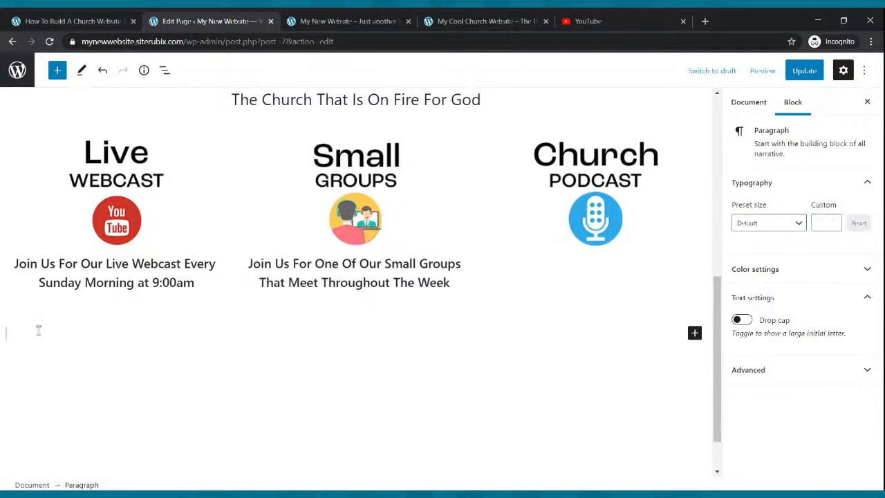
click(809, 72)
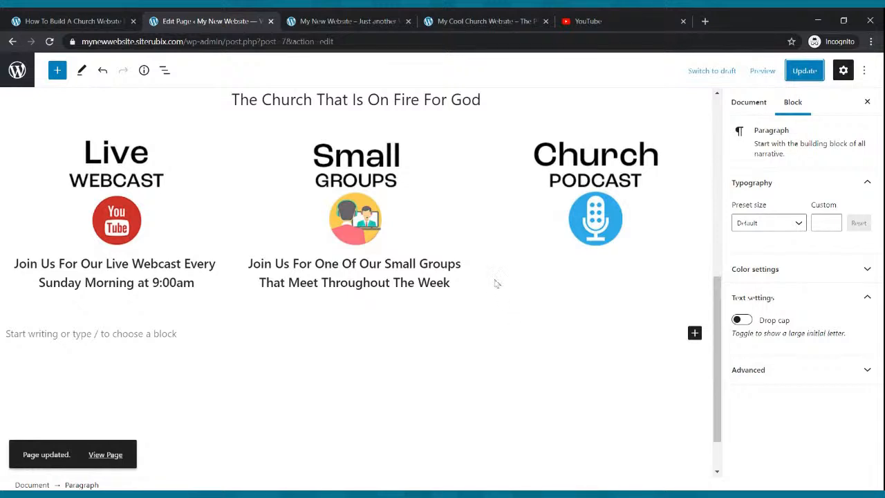
Step: Add a Paragraph block below the Church Podcast image reading "Listen To Our Weekly Podcast Where We Discuss Hot Topics and More.."
click(638, 261)
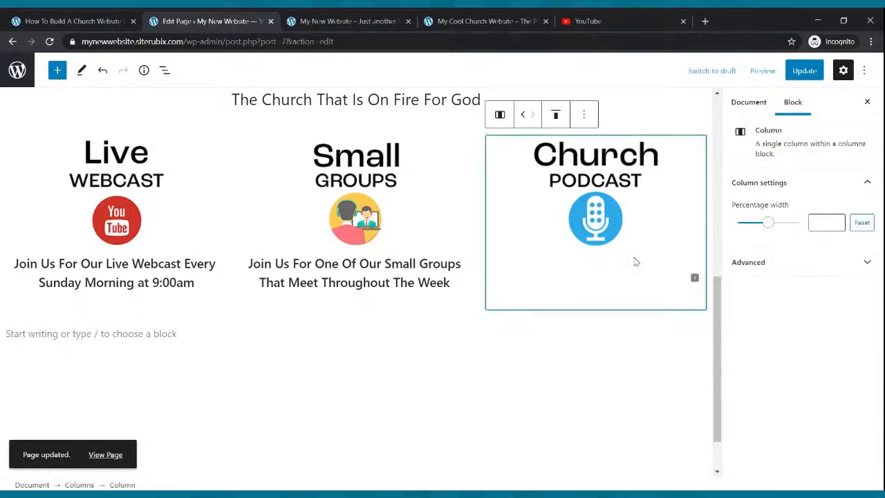
click(695, 279)
click(535, 365)
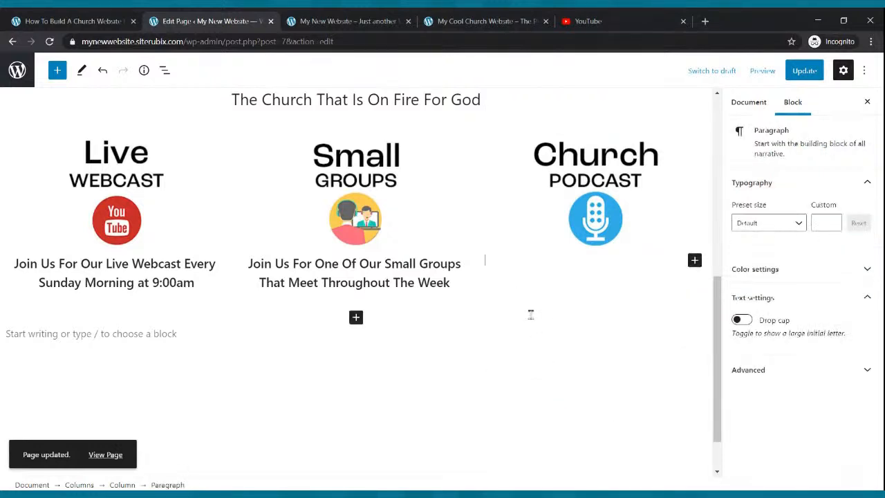
scroll(531, 315, up, 2)
text(Listen)
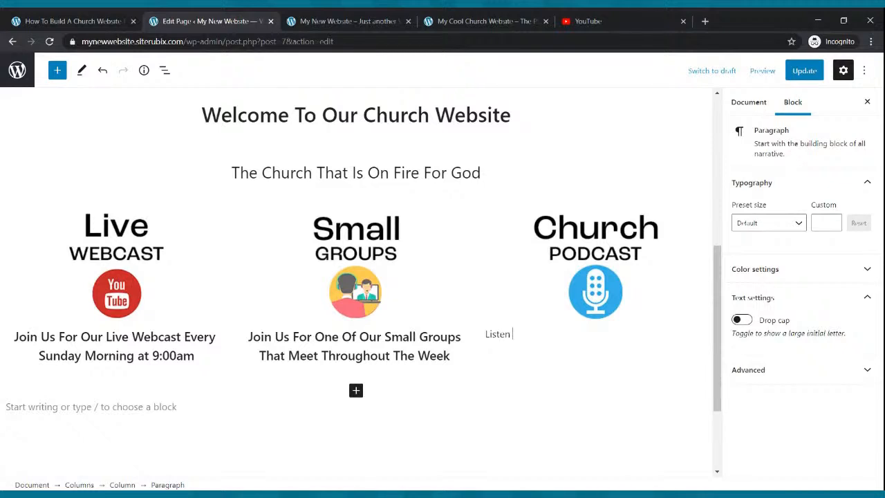
text( To Our Weekly Podcast Where We Discu)
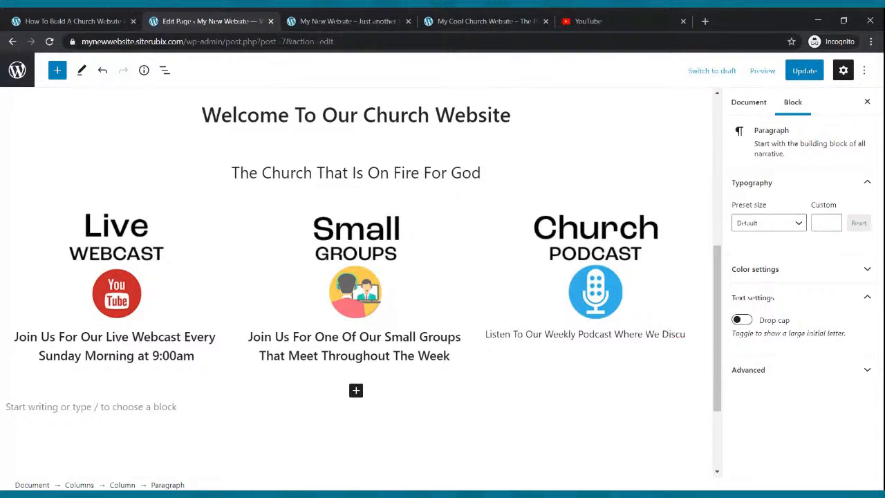
text(Hp)
key(BackSpace)
text(ot Topics and More.)
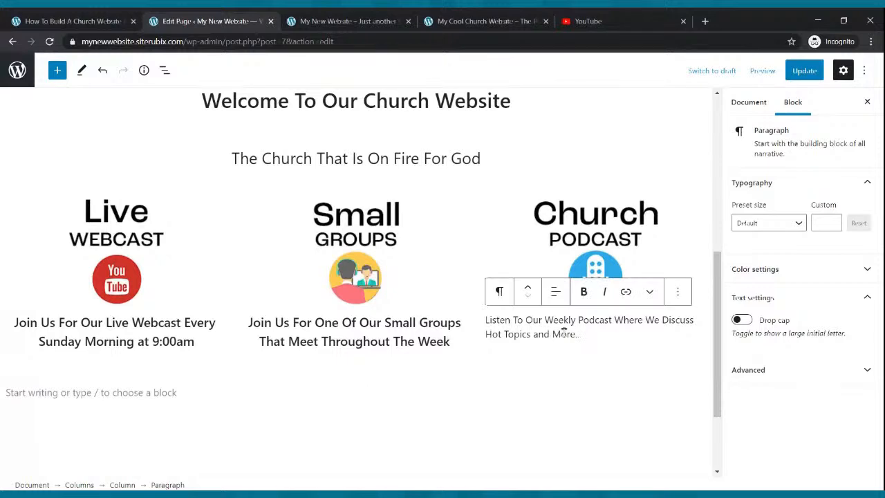
Step: Make the Church Podcast caption bold and center-align it
drag(581, 334, 487, 319)
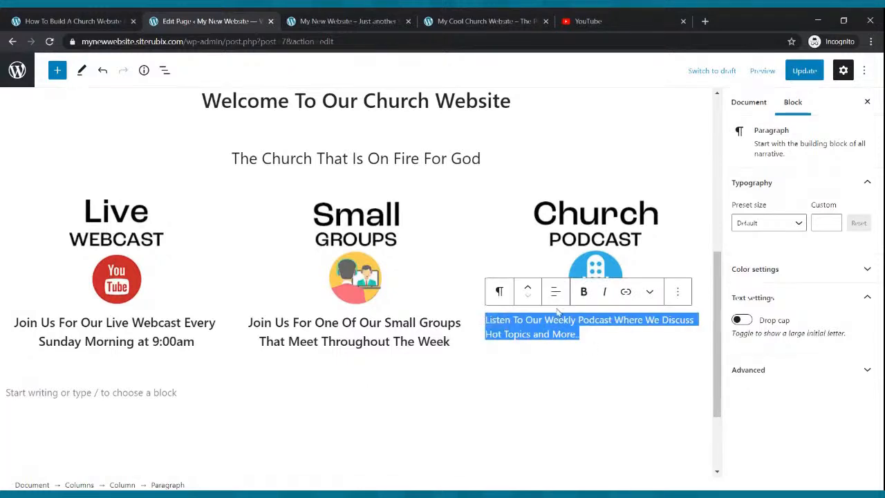
click(584, 291)
click(558, 294)
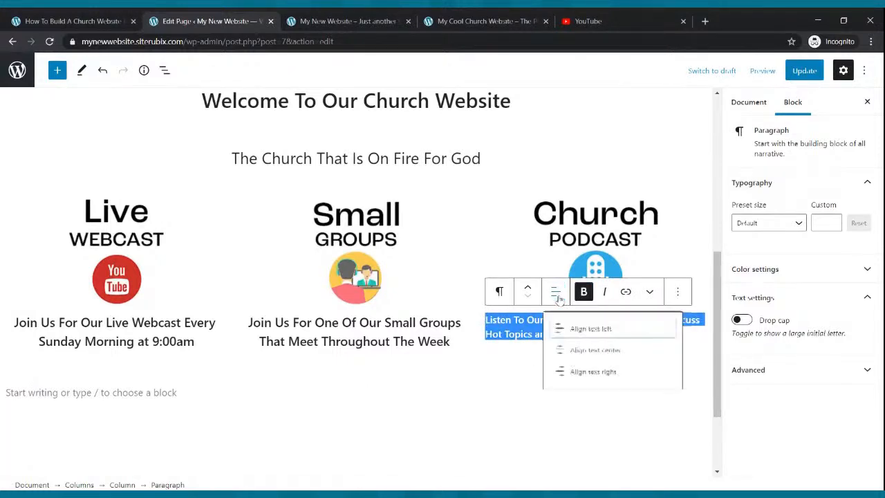
click(578, 351)
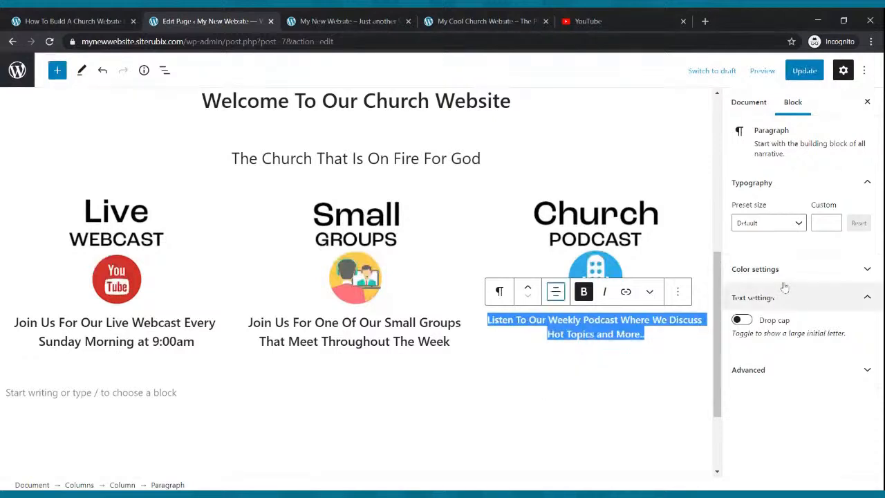
Step: Set the Church Podcast caption's font to a custom size of 22 and update the page
click(833, 225)
click(833, 225)
click(833, 223)
click(833, 223)
click(833, 224)
click(833, 224)
click(833, 223)
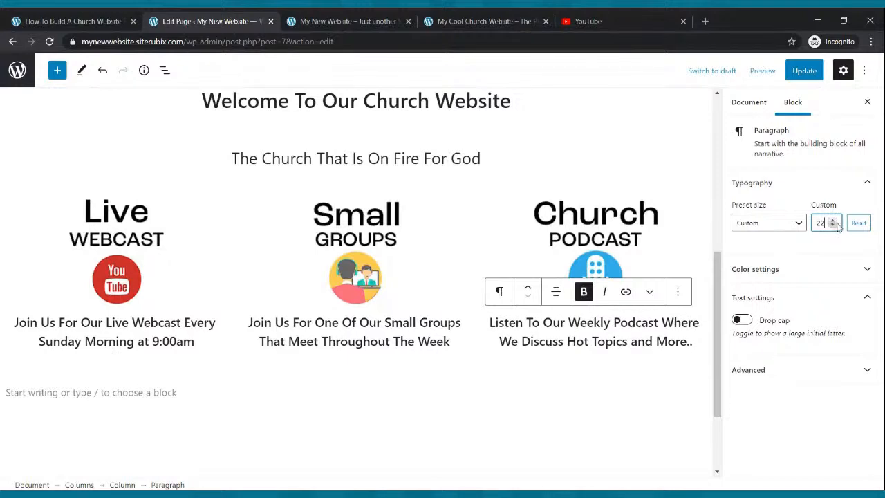
click(798, 77)
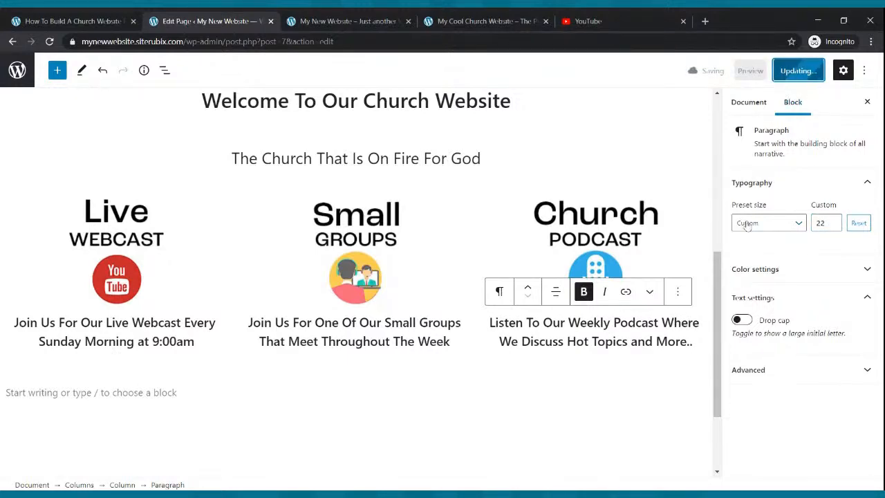
Step: Reload the live home page and check the three image captions
click(349, 20)
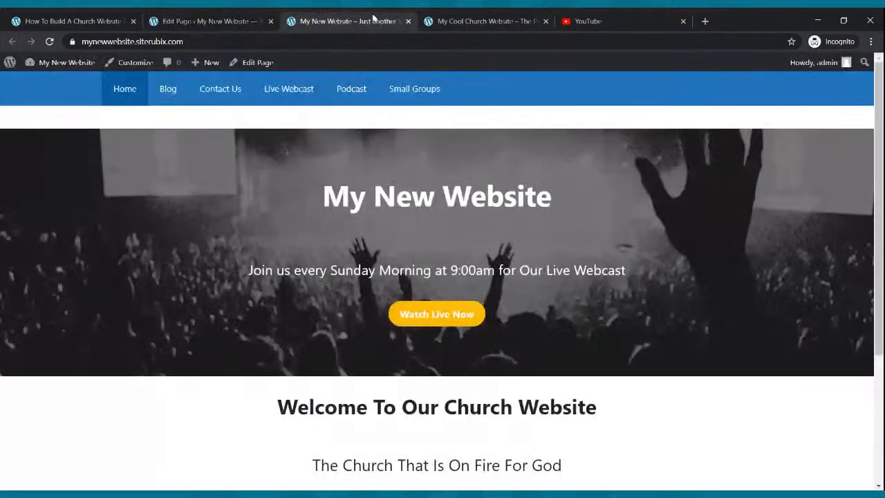
click(50, 42)
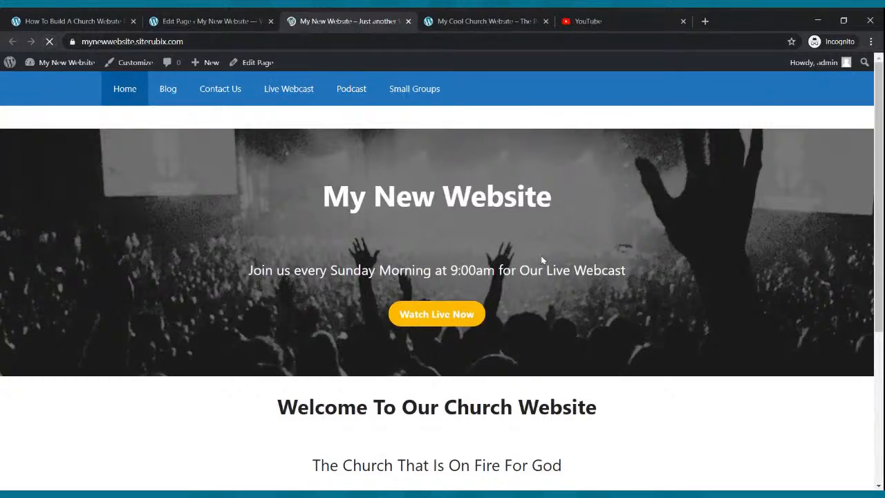
scroll(546, 260, down, 2)
scroll(547, 259, down, 2)
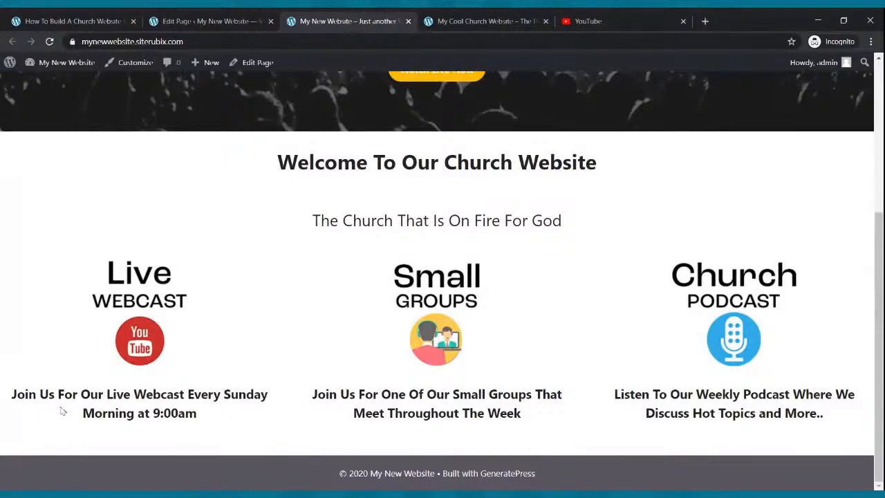
Step: Remove the bold formatting from the Live Webcast, Small Groups and Church Podcast captions in the page editor and update the page
click(181, 20)
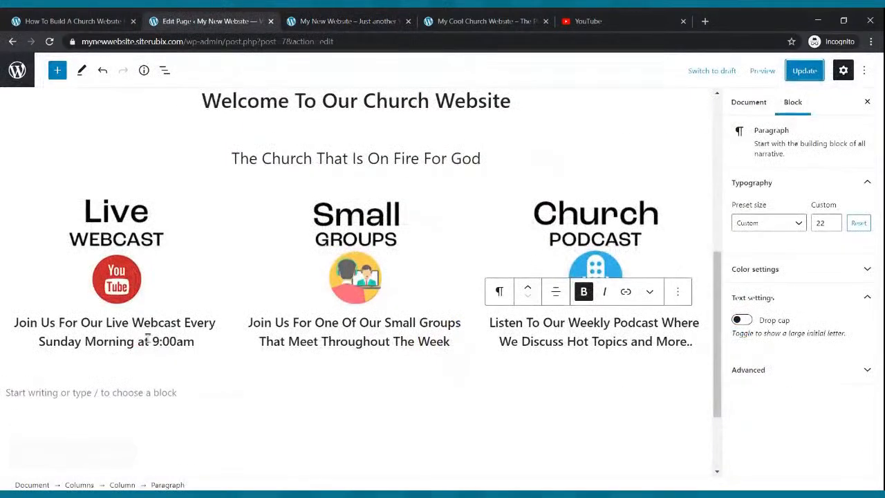
drag(204, 342, 14, 320)
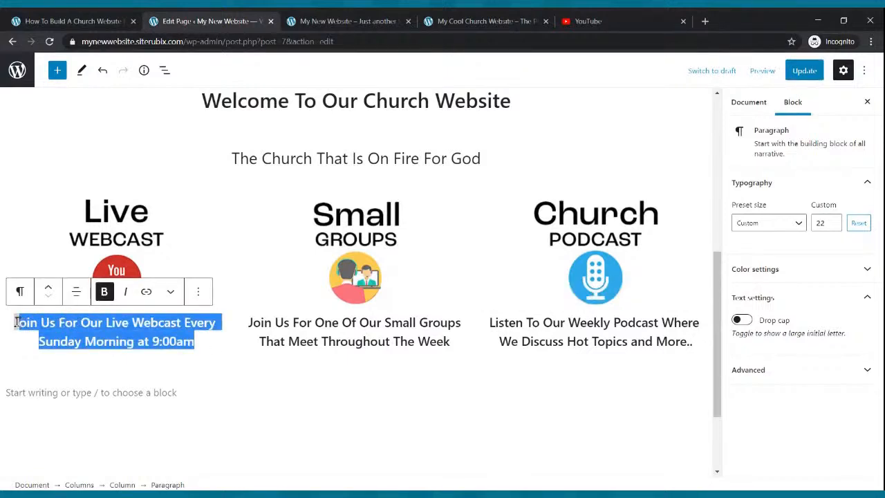
click(103, 291)
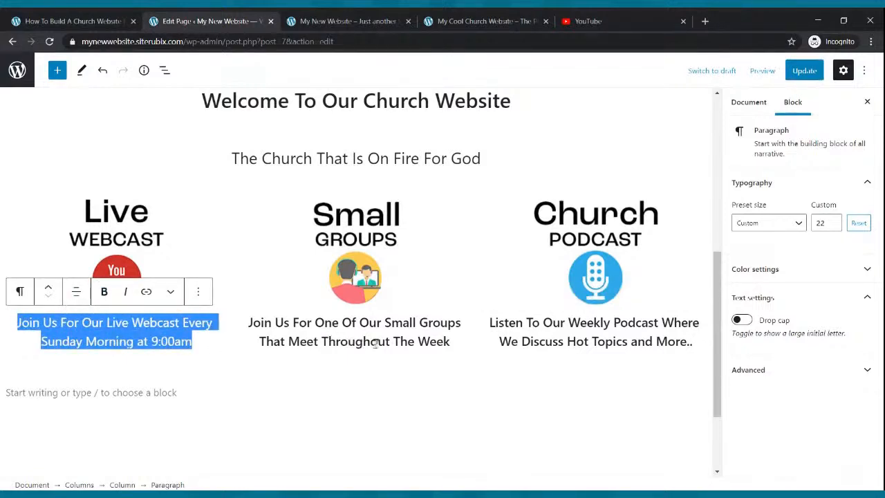
mouse_move(454, 342)
mouse_down()
mouse_move(250, 326)
mouse_move(454, 339)
mouse_up()
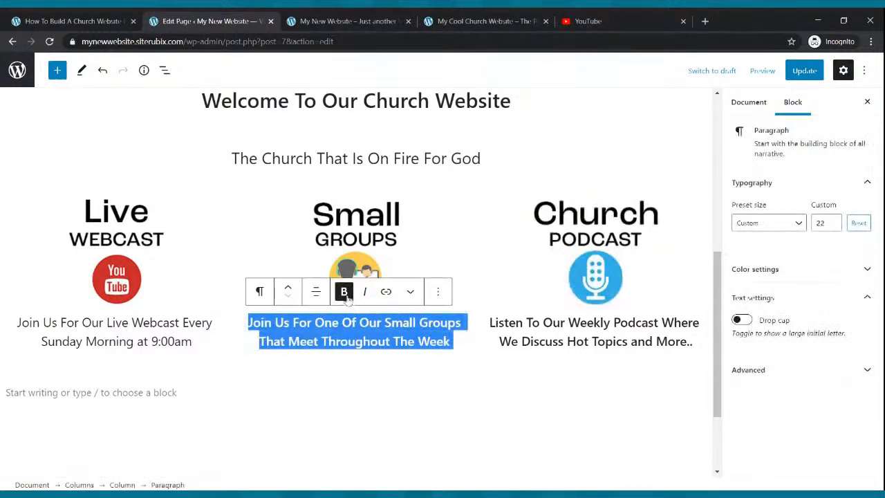
click(341, 290)
triple_click(536, 338)
click(584, 291)
click(325, 338)
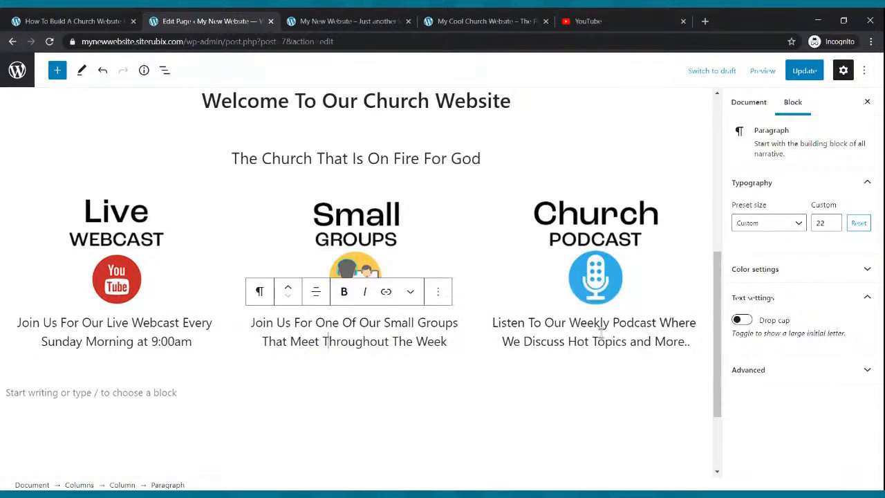
click(601, 334)
click(804, 70)
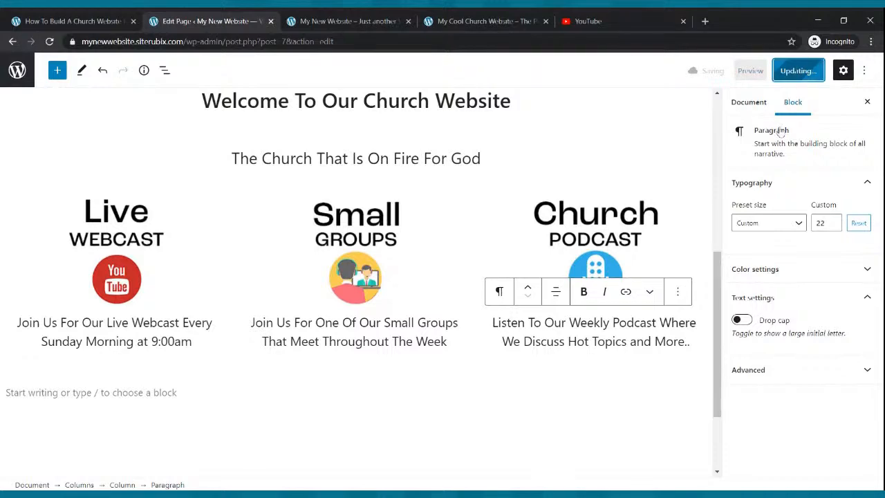
Step: Reload the live site and review the home page from the header banner down to the restyled captions
click(344, 21)
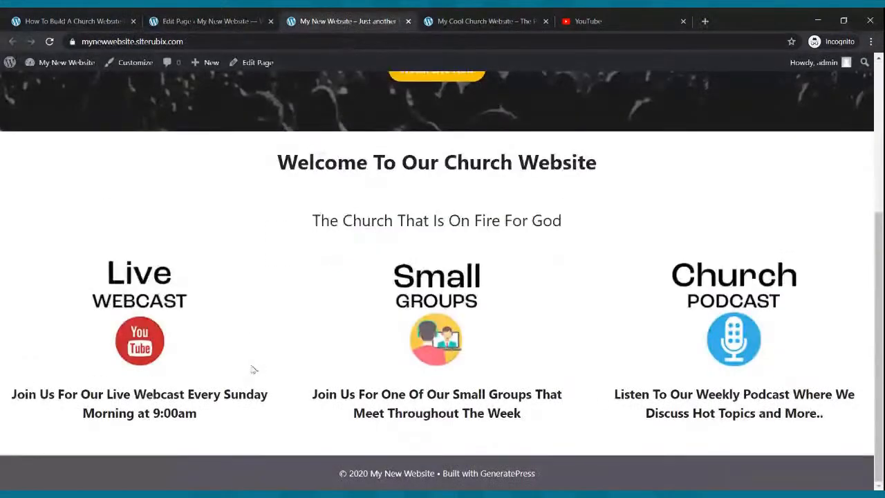
click(50, 42)
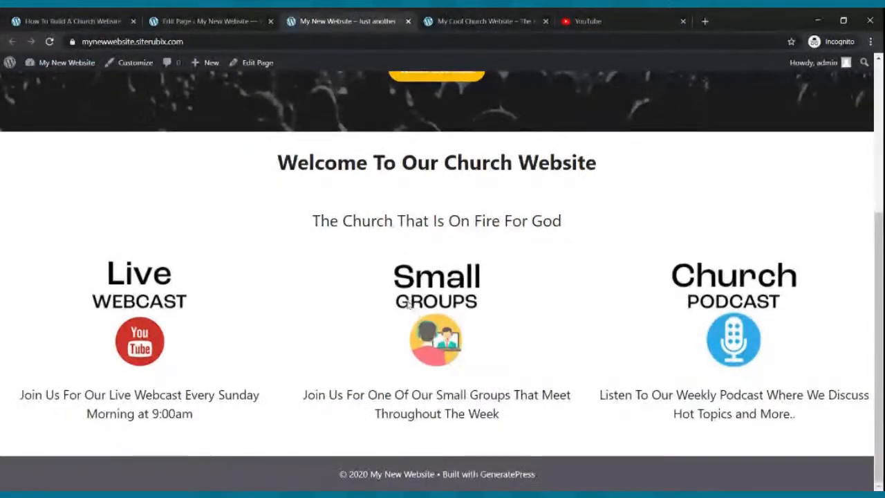
scroll(246, 362, up, 4)
scroll(263, 339, down, 4)
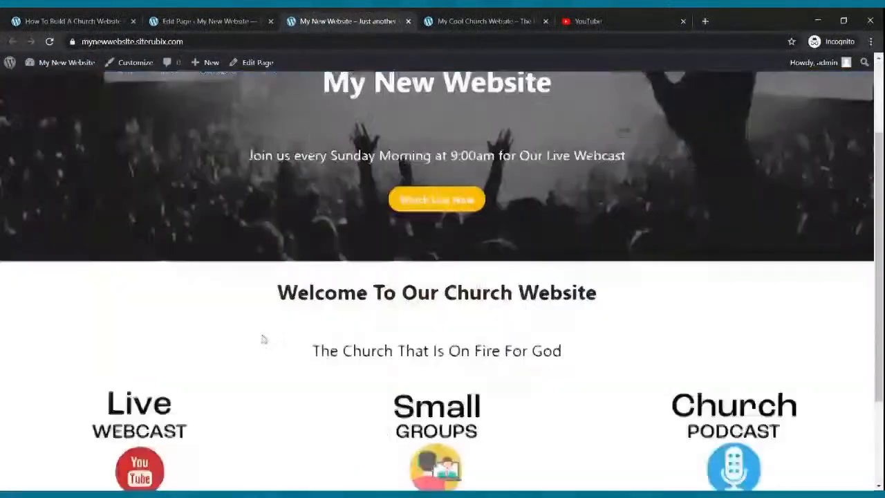
scroll(265, 342, up, 4)
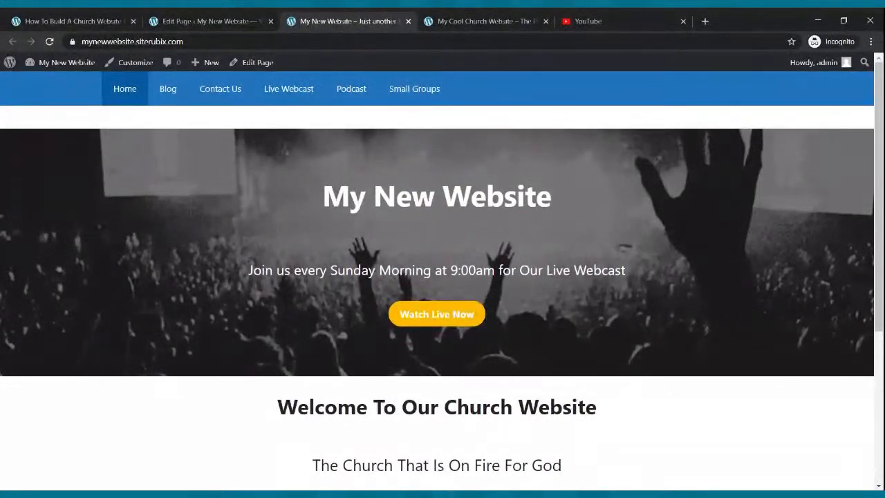
scroll(217, 170, down, 4)
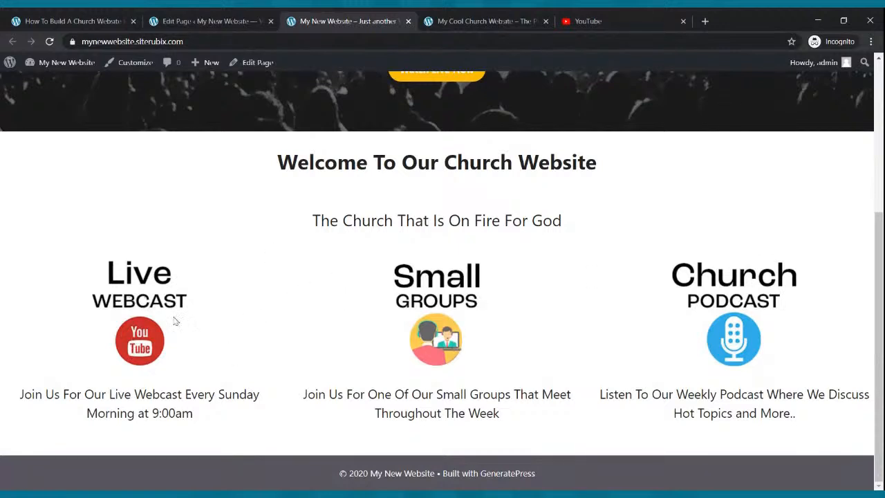
Step: Select the Live Webcast image in the page editor and copy the Live Webcast page's address from the live site
click(207, 20)
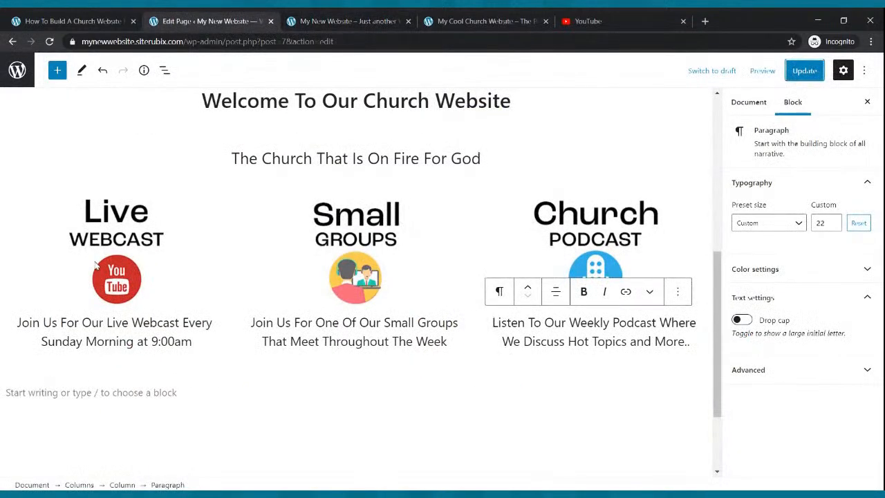
click(115, 255)
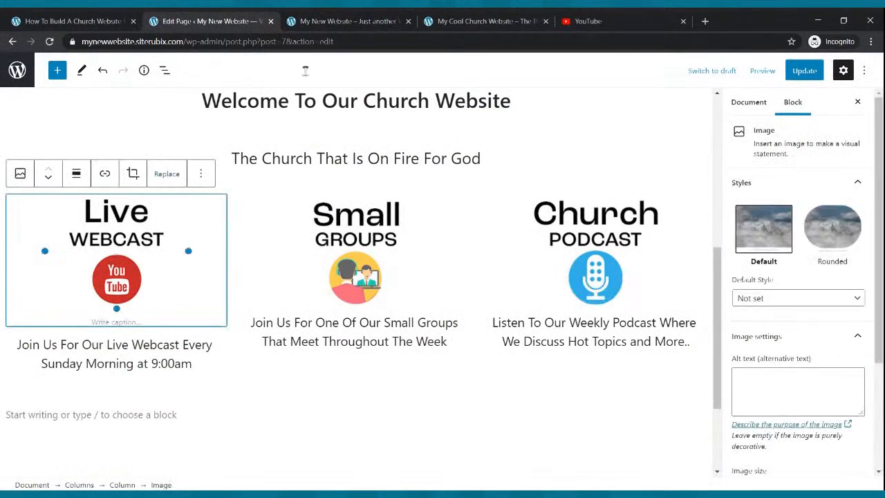
click(336, 26)
scroll(346, 236, up, 4)
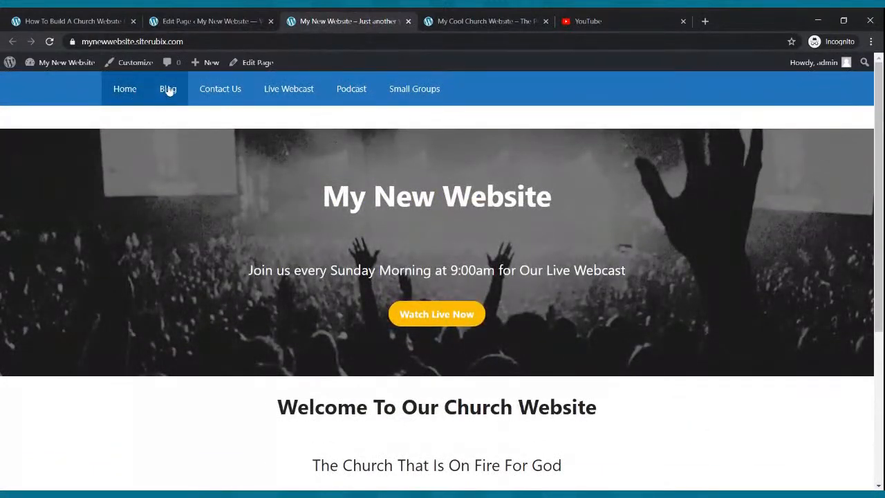
click(346, 96)
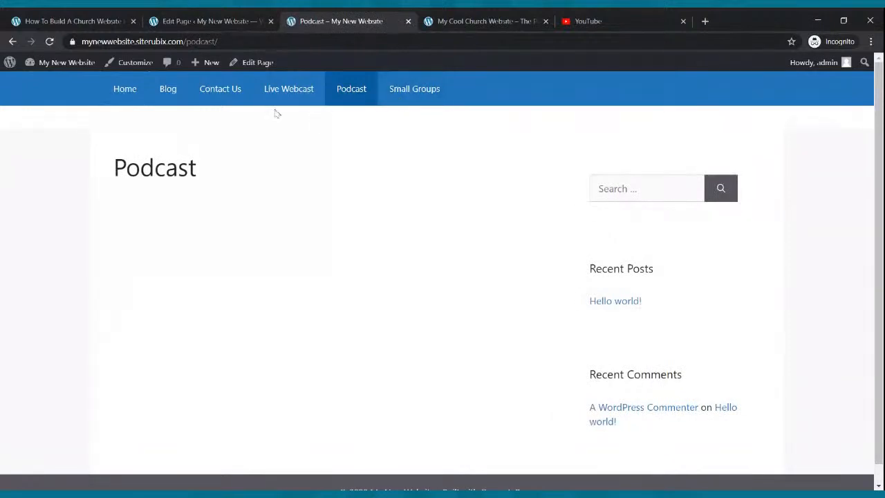
click(130, 96)
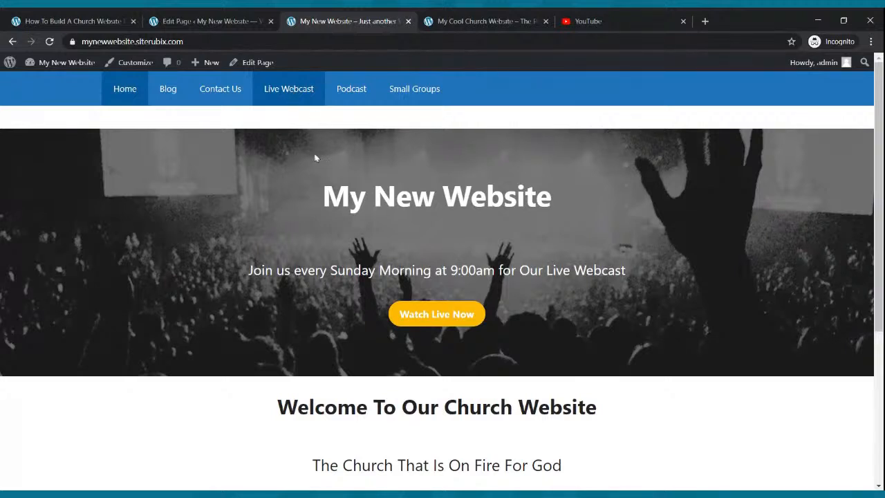
click(309, 91)
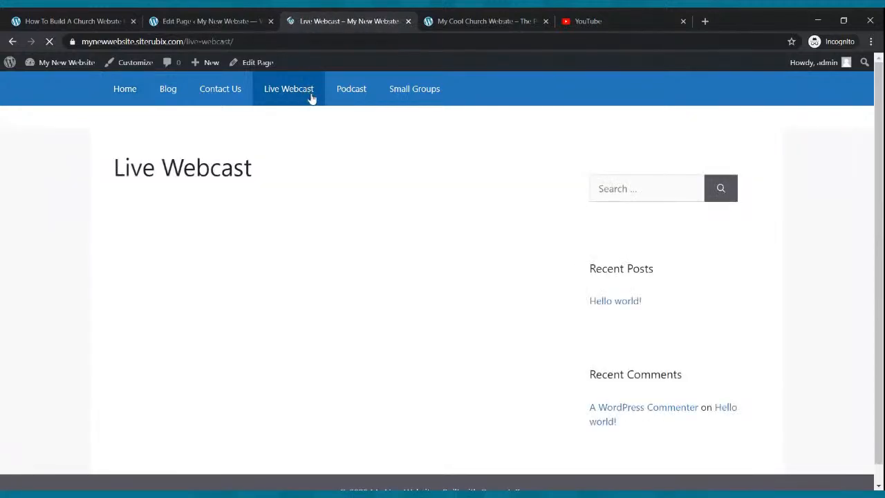
click(233, 42)
key(ctrl+c)
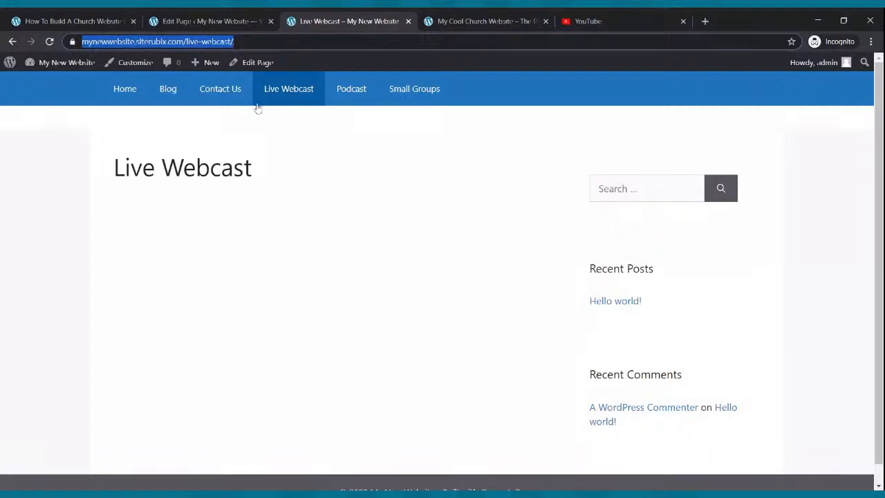
Step: Link the Live Webcast image to mynewwebsite.siterubix.com/live-webcast/ in the page editor
click(213, 23)
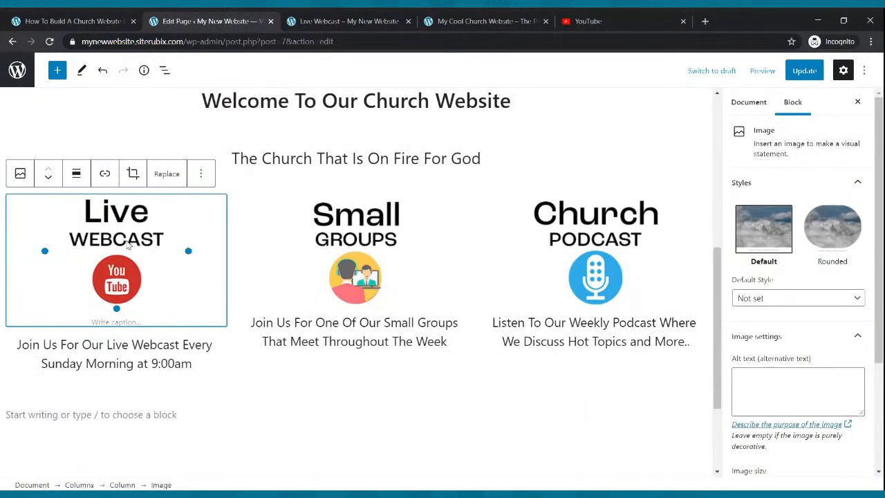
click(105, 174)
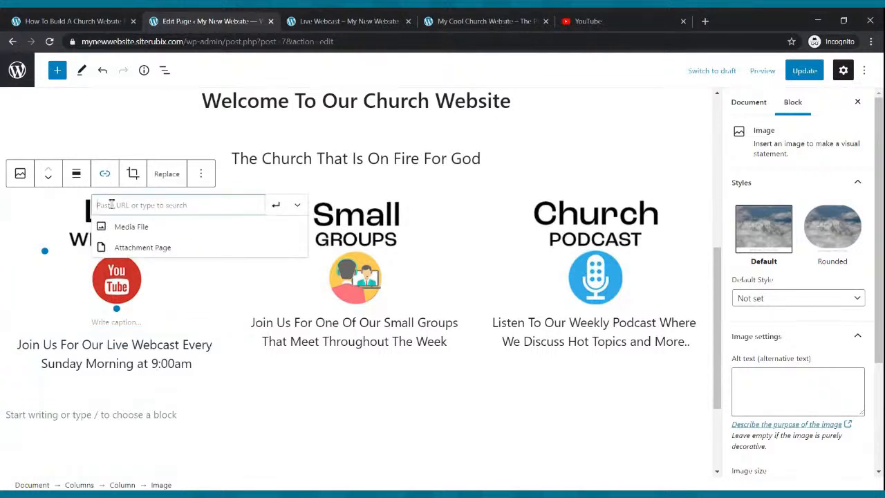
key(ctrl+v)
click(275, 205)
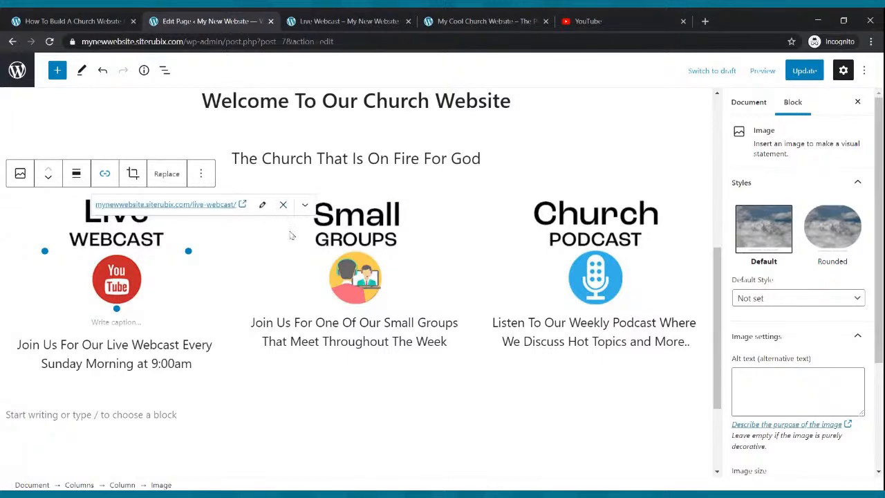
click(335, 228)
click(338, 22)
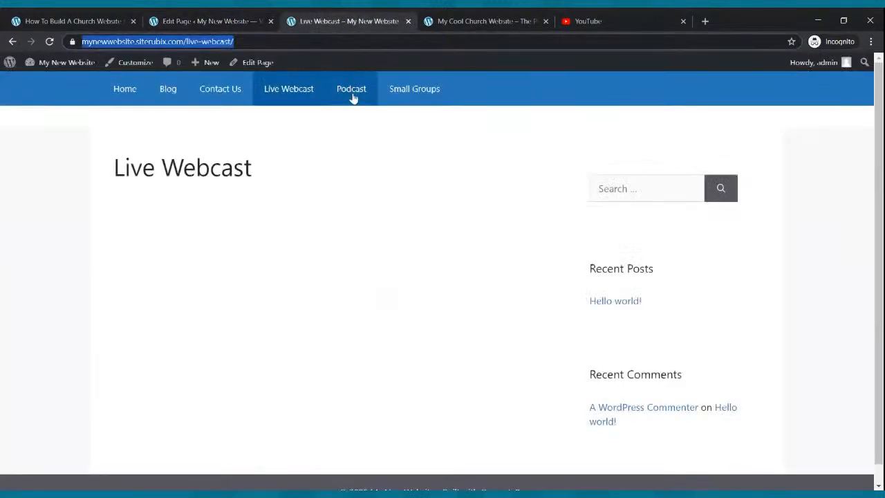
click(404, 90)
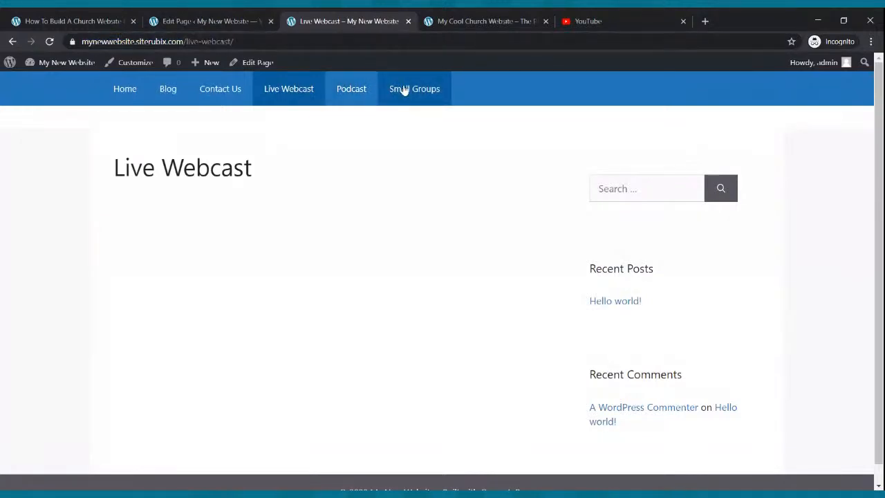
click(232, 20)
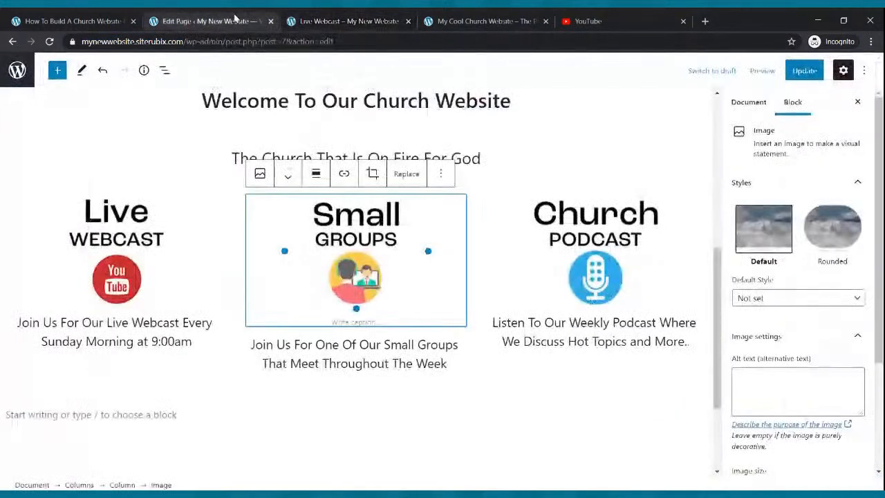
click(345, 175)
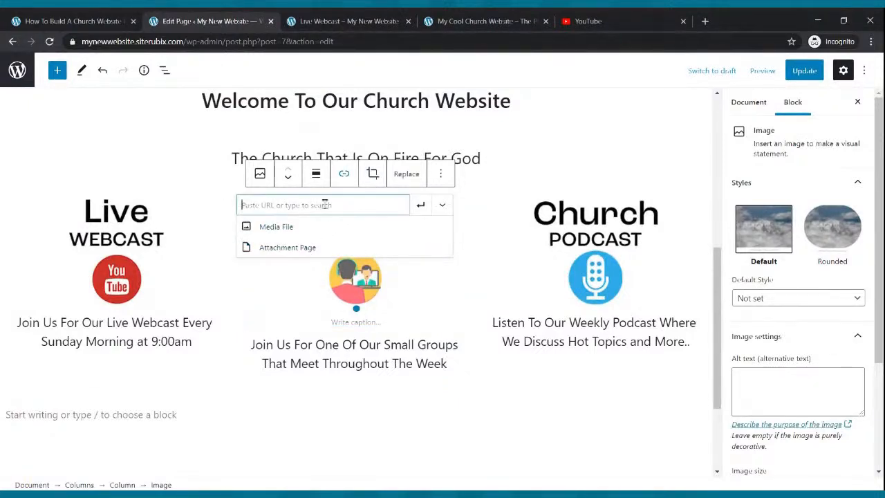
text(https://mynewwebsite.siterubix.com/small-groups/)
click(421, 205)
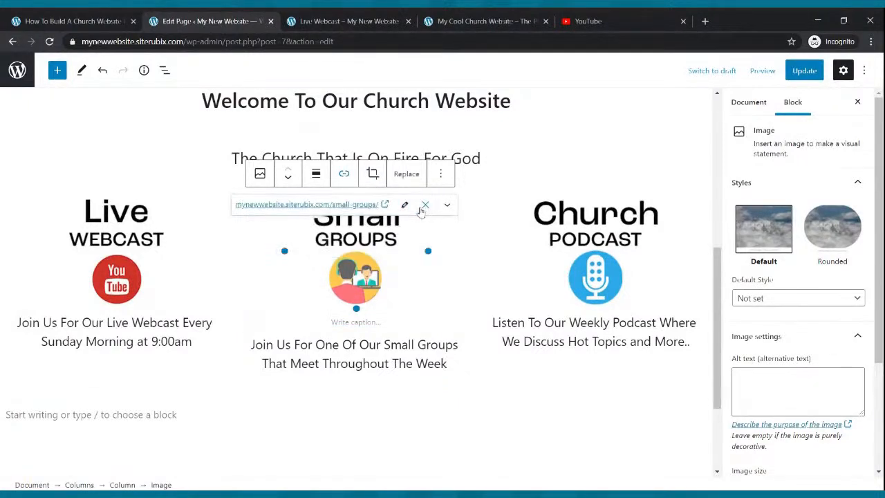
click(571, 225)
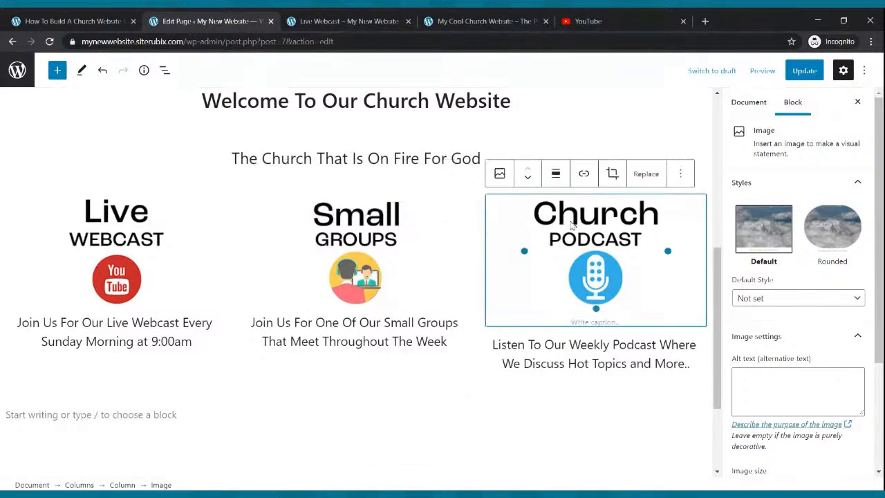
click(309, 19)
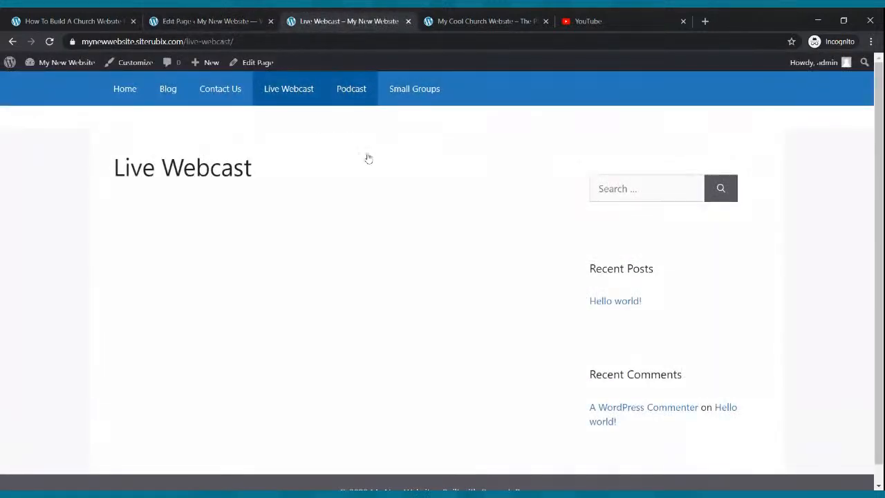
click(251, 20)
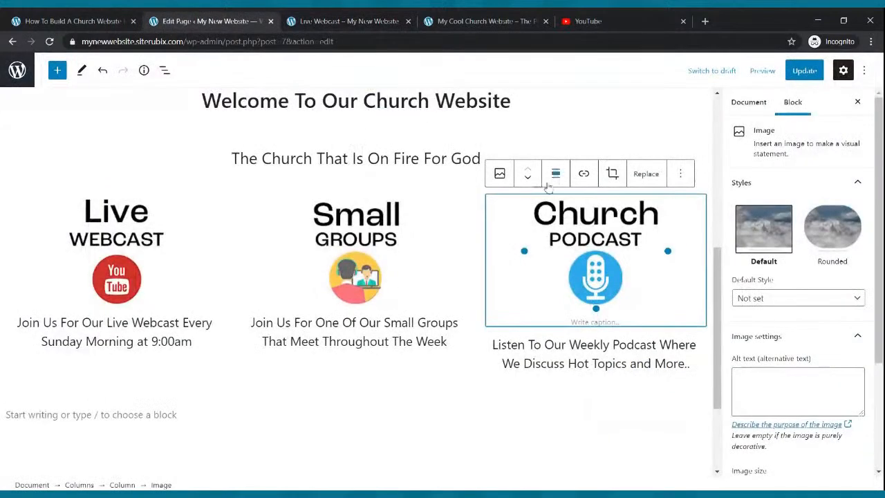
click(584, 175)
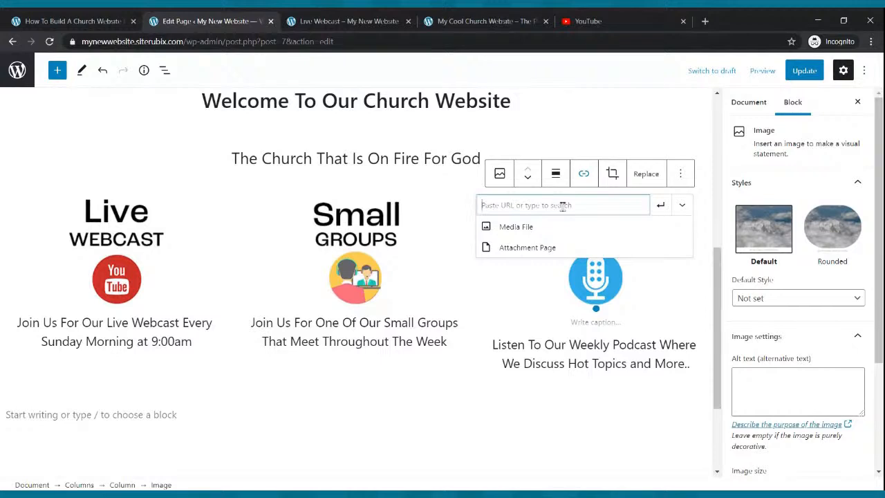
text(https://mynewwebsite.siterubix.com/podcast/)
click(659, 208)
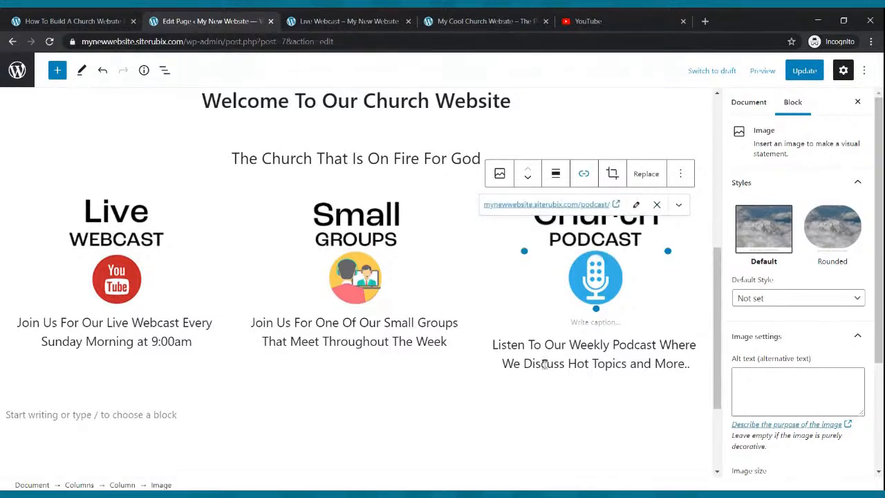
click(501, 403)
click(804, 71)
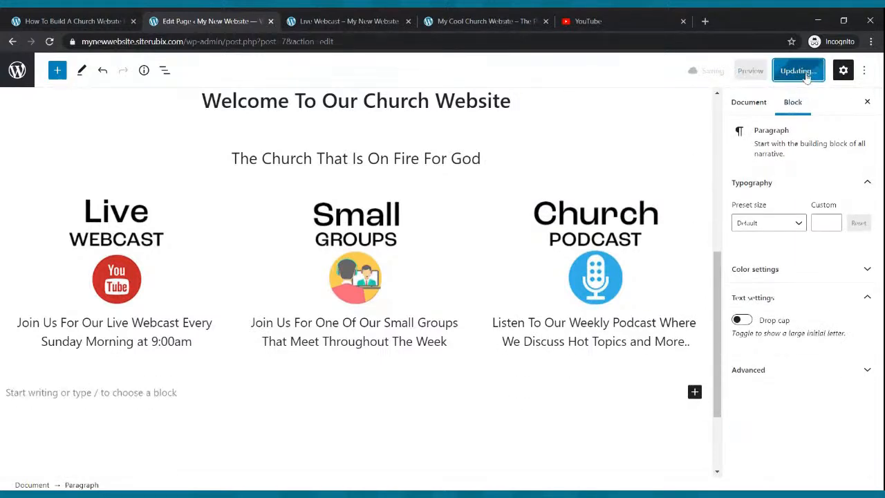
Step: Reload the live site and test the Live Webcast, Small Groups and Church Podcast image links from the home page
click(379, 26)
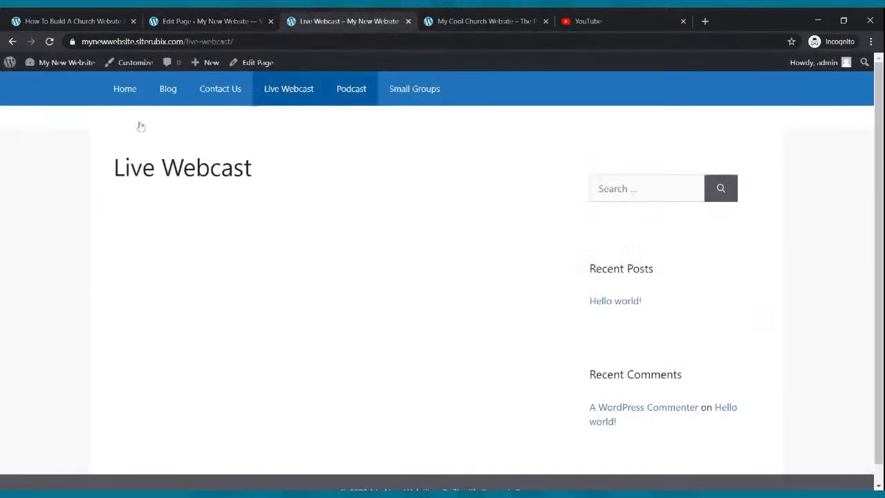
click(50, 41)
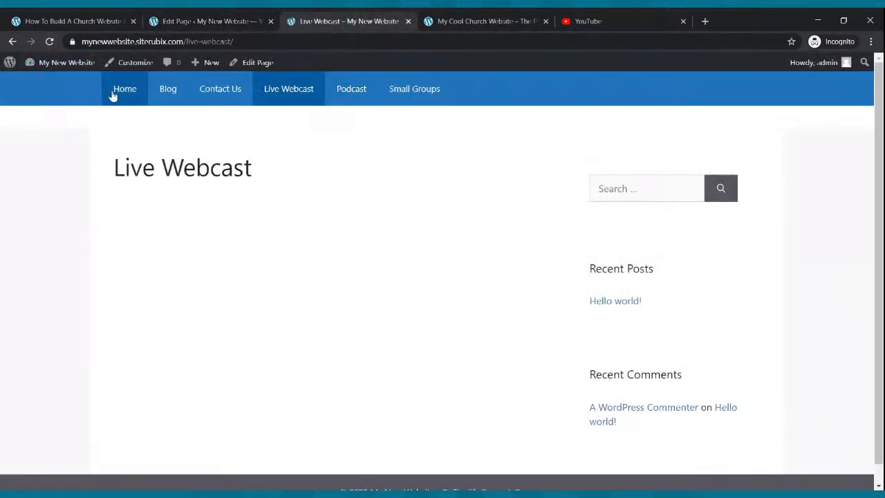
click(126, 93)
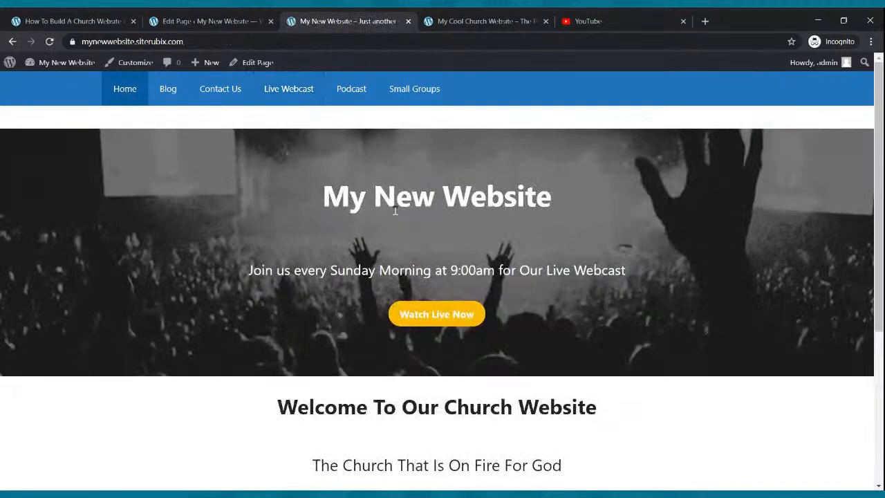
scroll(376, 203, down, 4)
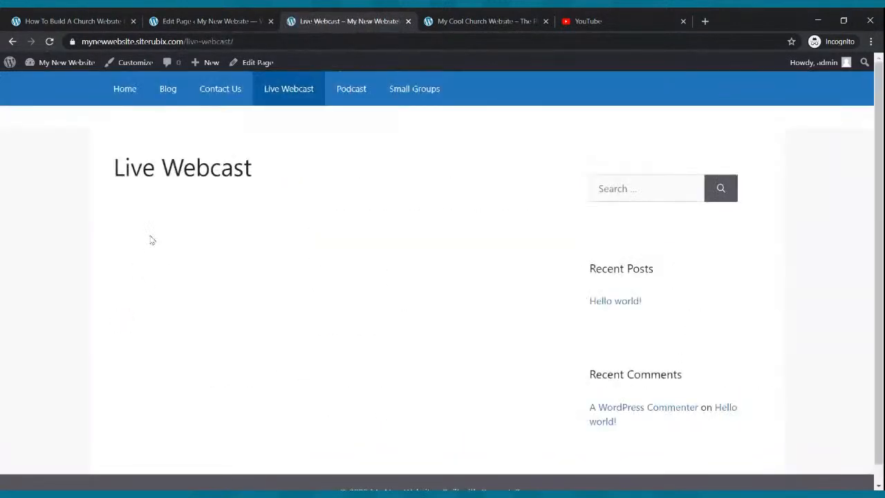
click(123, 93)
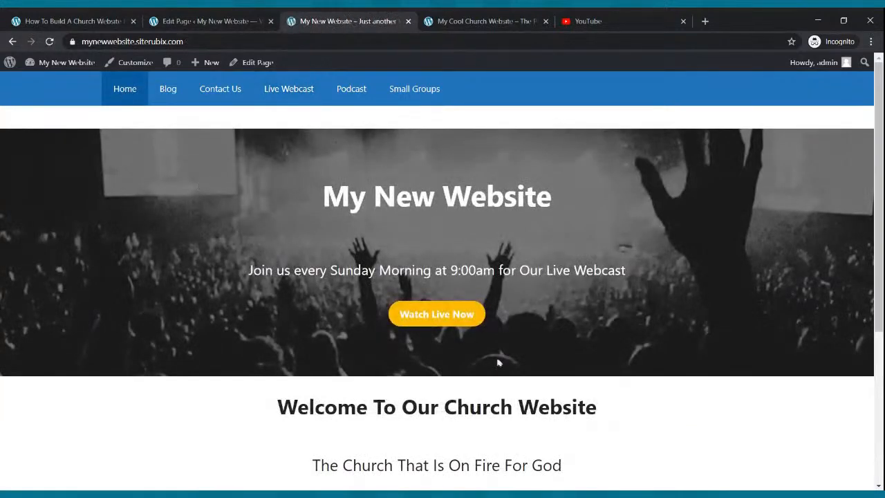
scroll(498, 363, down, 3)
click(454, 326)
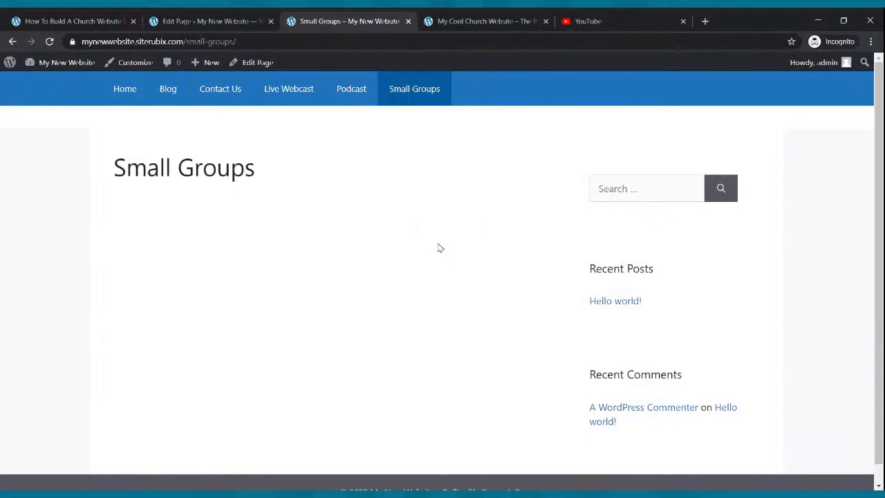
mouse_move(83, 63)
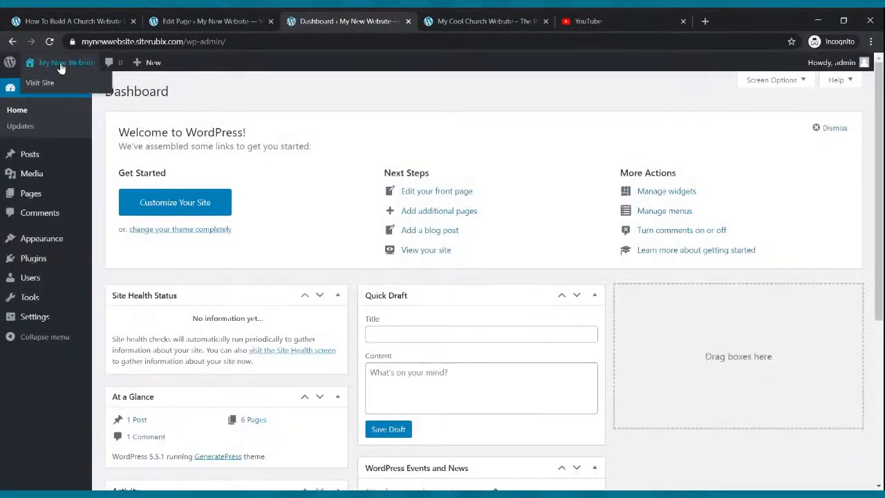
click(54, 84)
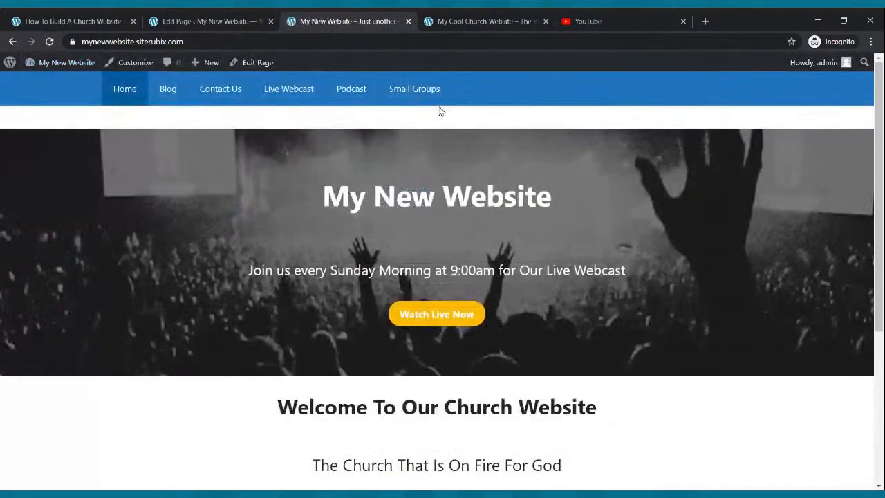
scroll(609, 276, down, 3)
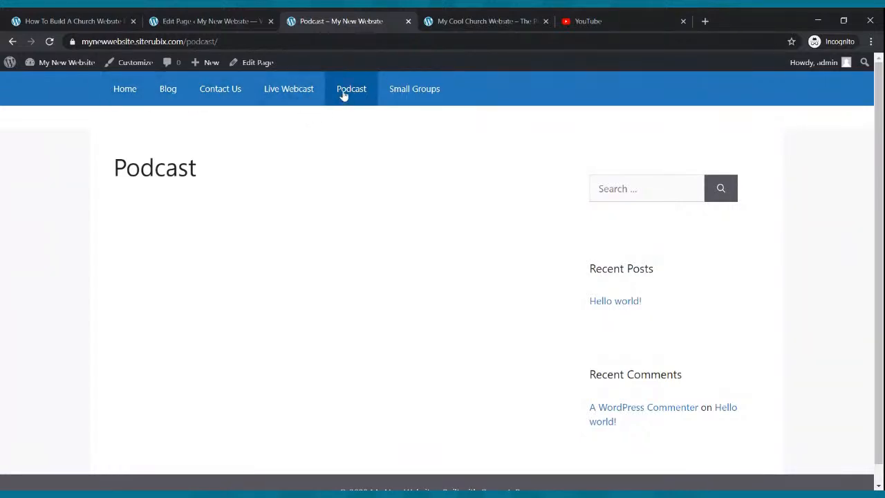
Step: Check the navigation order on the example church site and open the menu structure of My New Website for editing
click(463, 22)
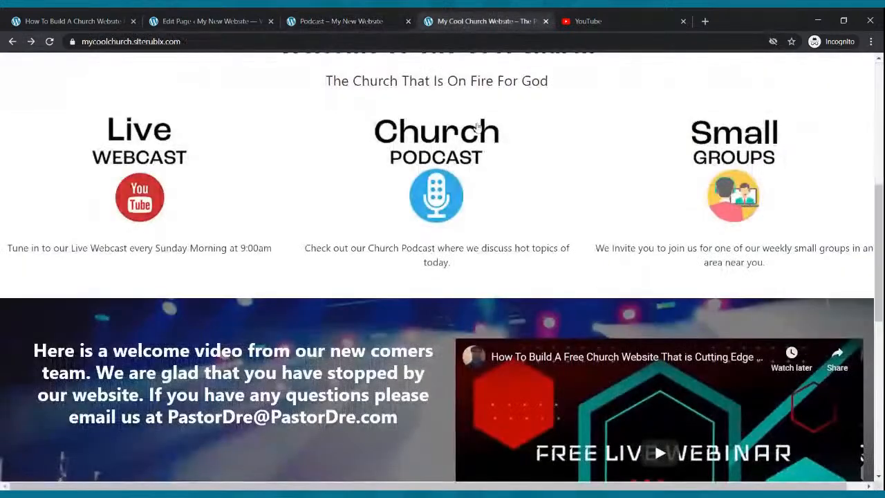
scroll(470, 127, up, 5)
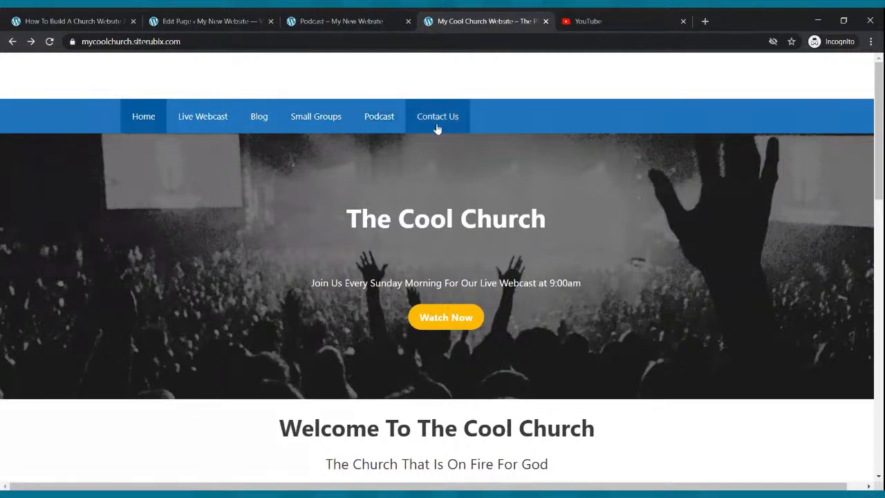
click(212, 20)
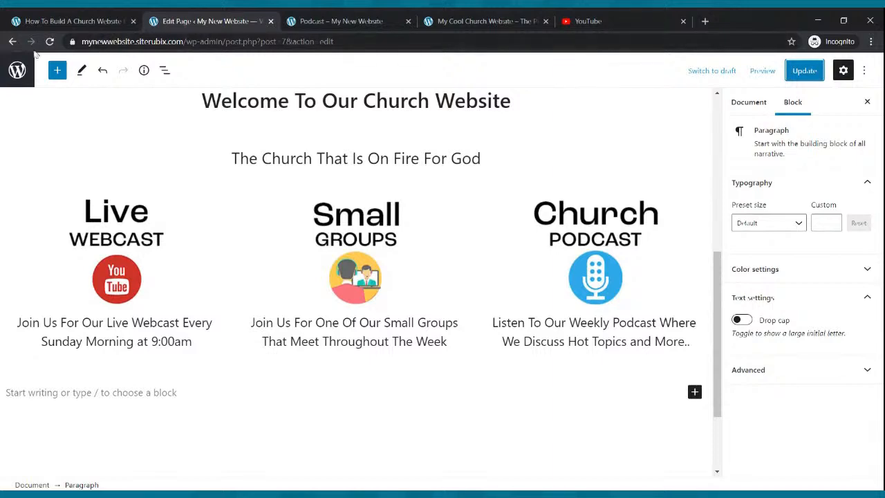
click(11, 42)
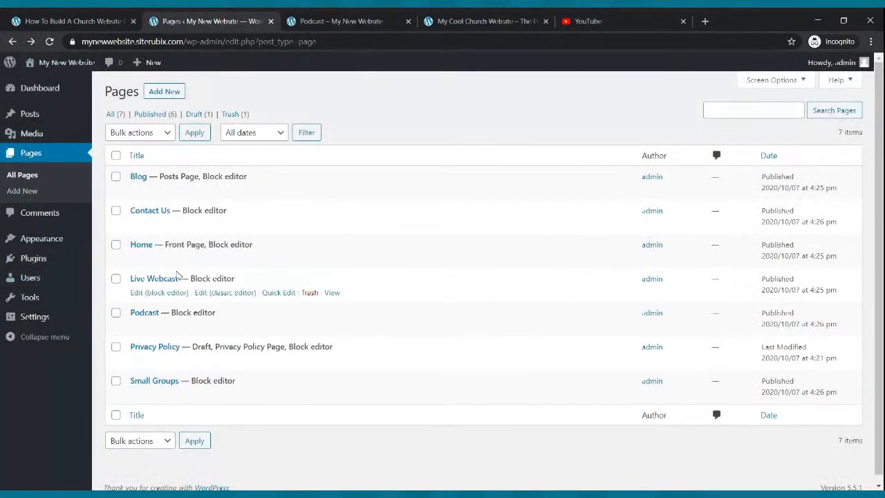
click(61, 239)
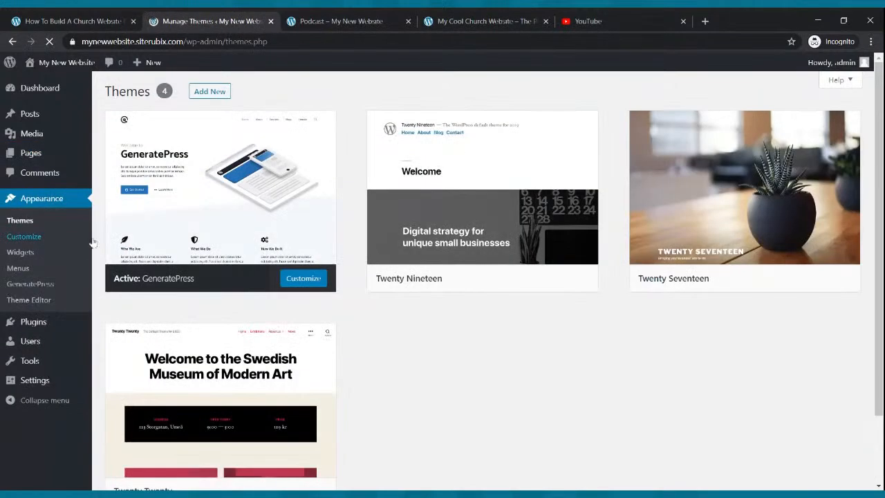
click(20, 268)
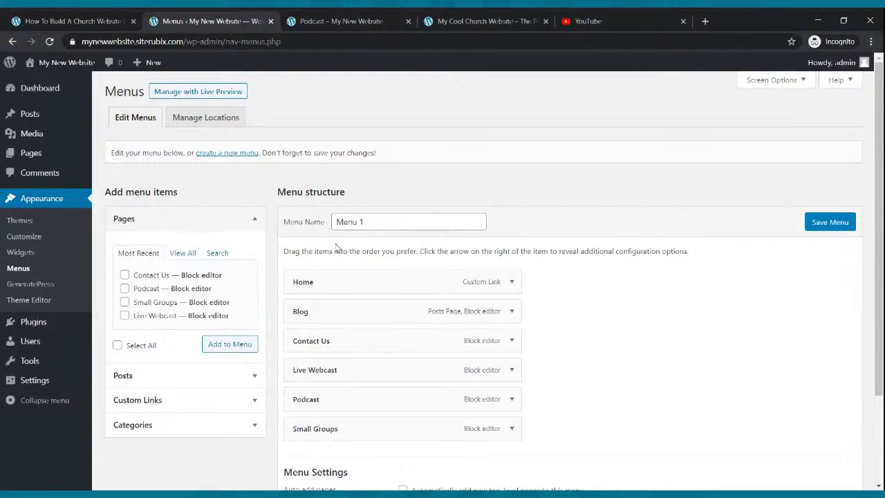
Step: Move Small Groups directly below Blog and Live Webcast directly below Home in Menu 1, following the example site's order
scroll(336, 248, down, 2)
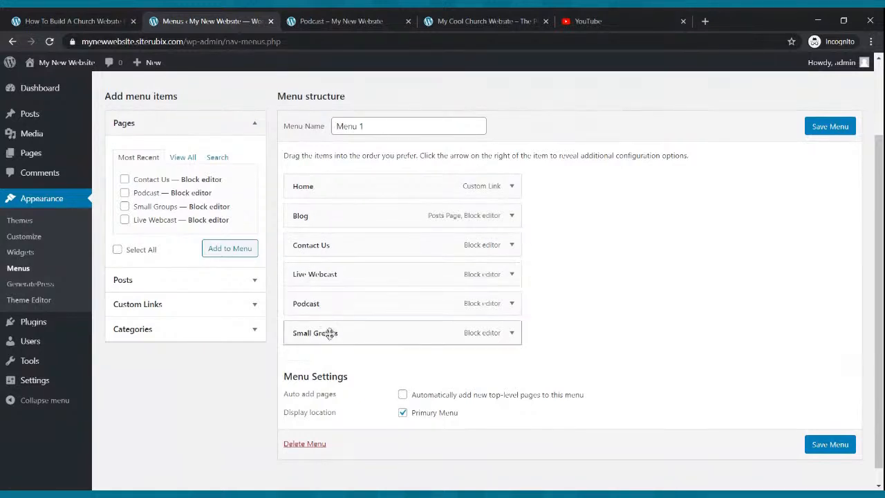
drag(363, 333, 349, 255)
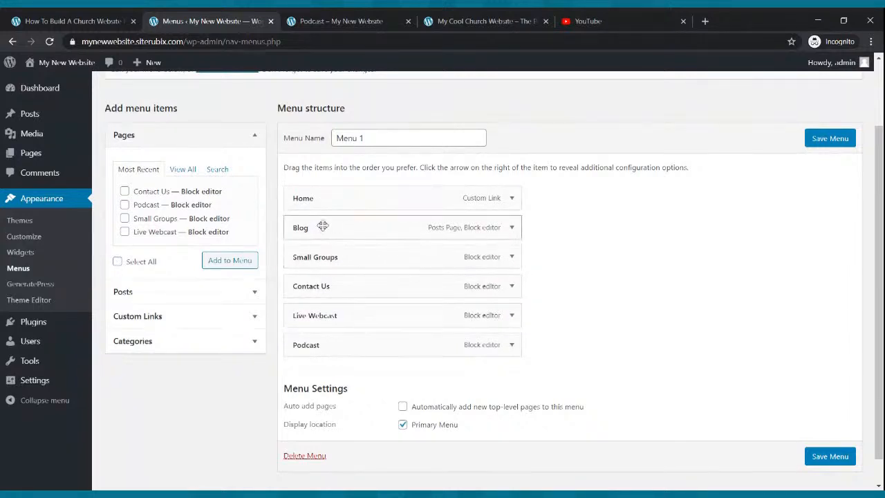
click(456, 21)
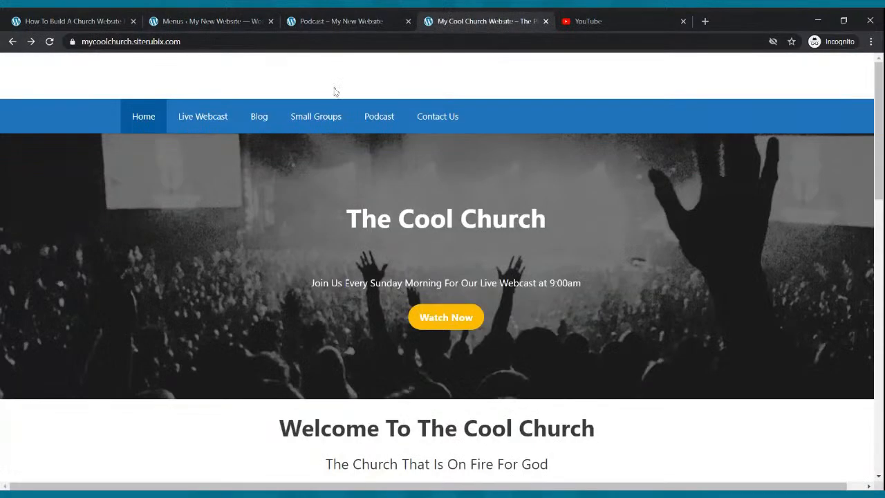
click(215, 21)
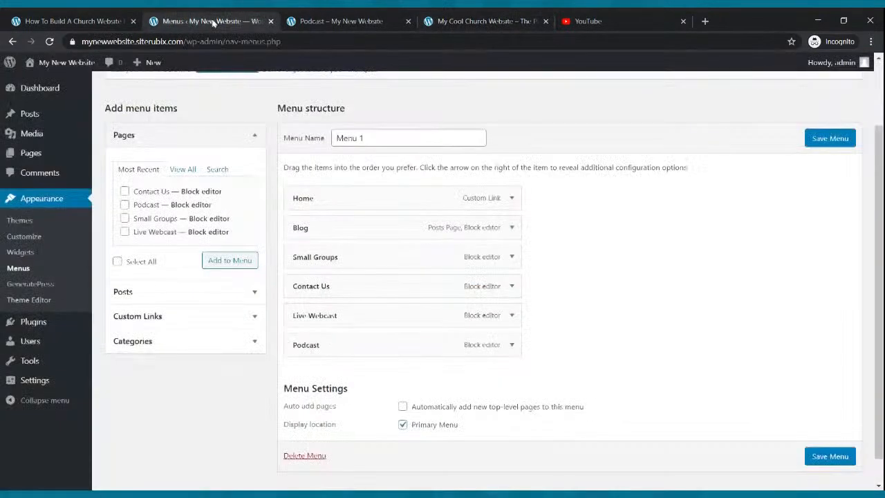
drag(311, 315, 373, 223)
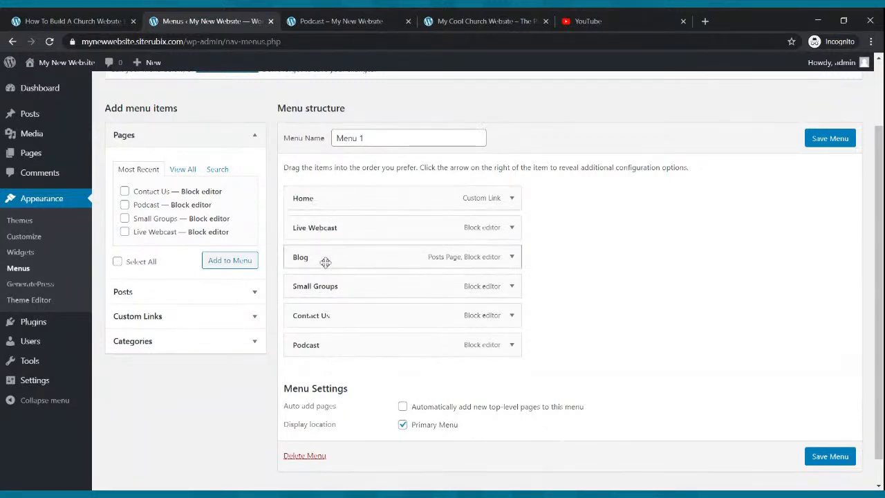
Step: Move Podcast above Contact Us in Menu 1 to match the example site, and save the menu
click(457, 19)
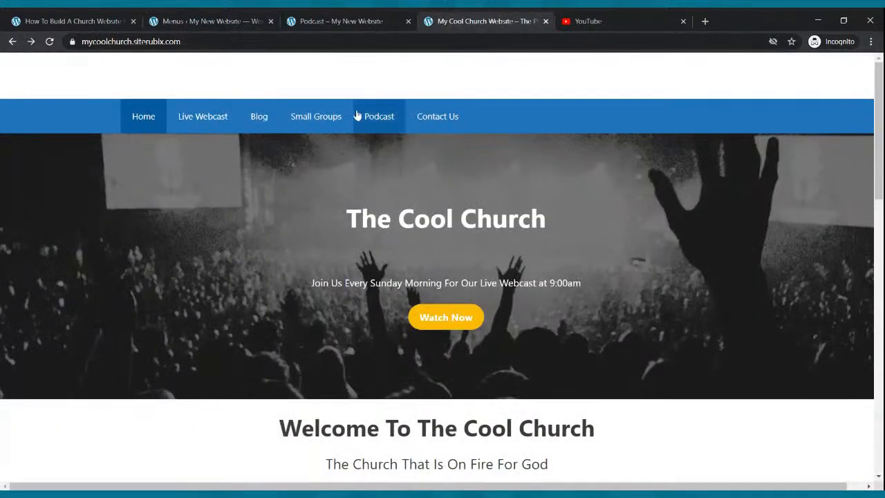
click(225, 21)
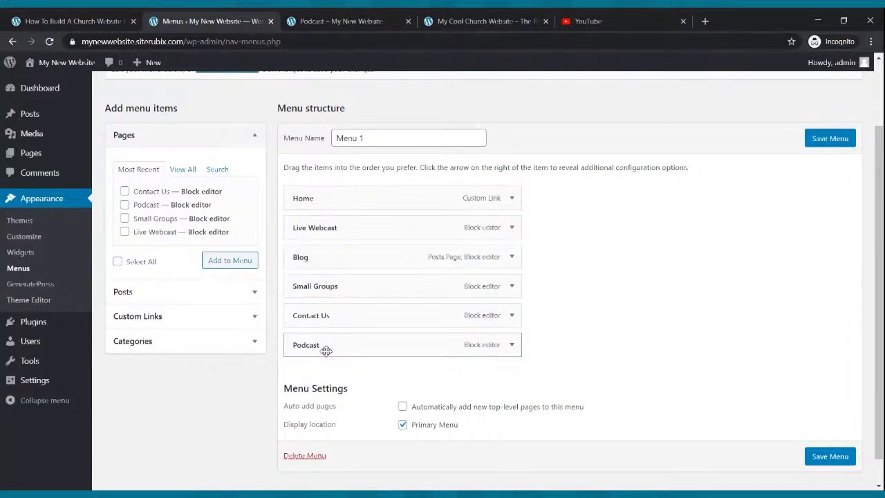
drag(325, 350, 307, 317)
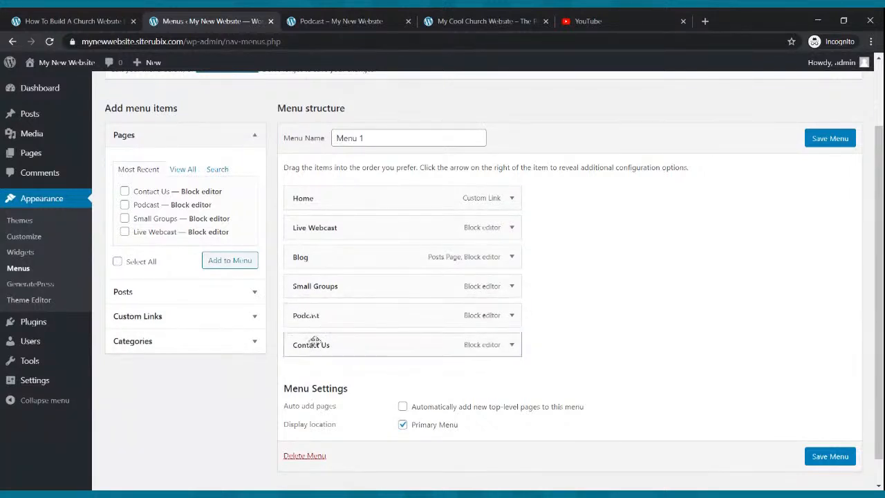
click(851, 140)
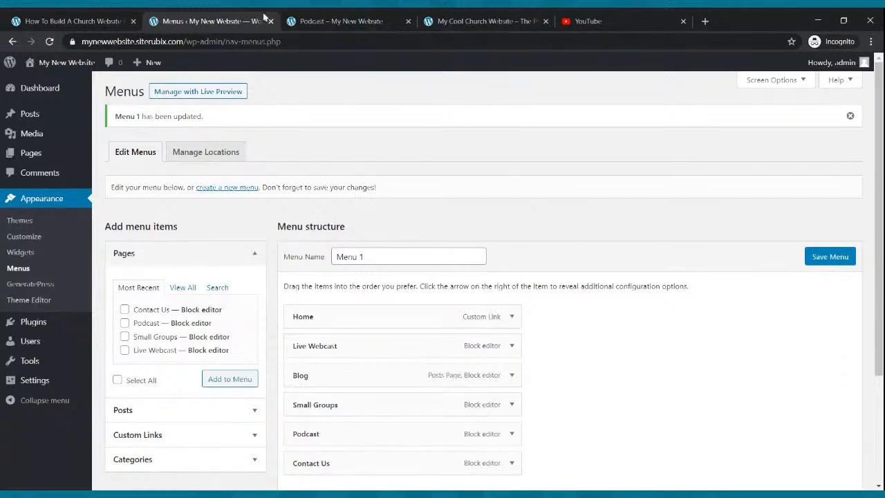
Step: Reload the live site and check its menu order, the Contact Us page and the home page content
click(314, 19)
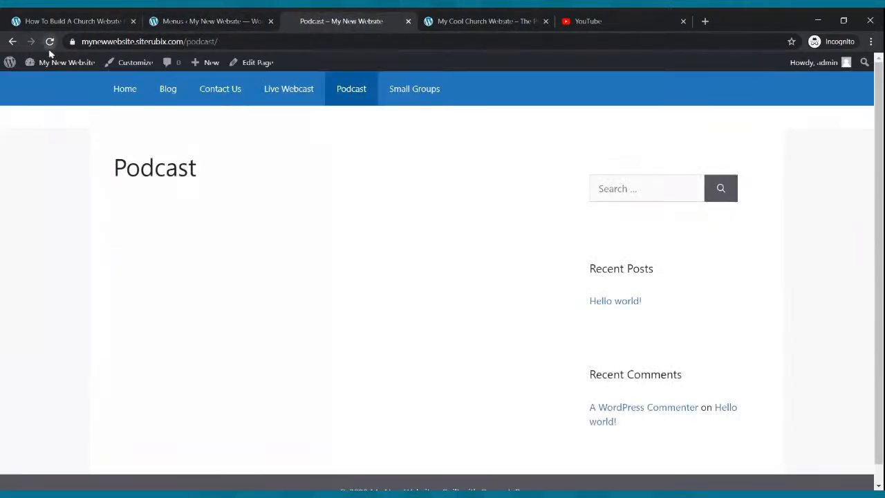
click(49, 42)
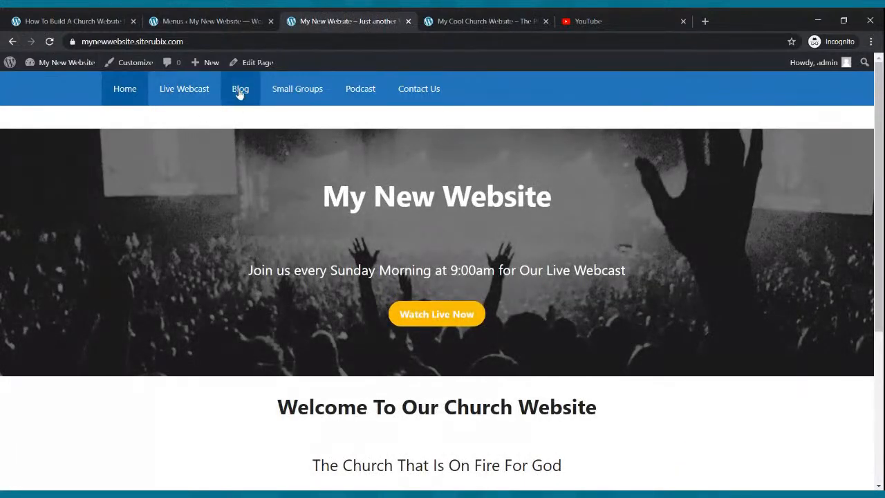
click(425, 89)
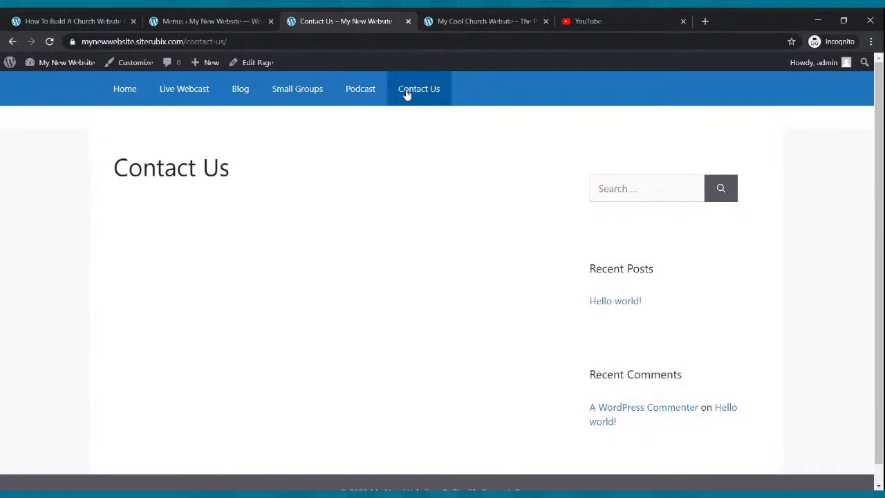
click(107, 98)
scroll(379, 119, down, 4)
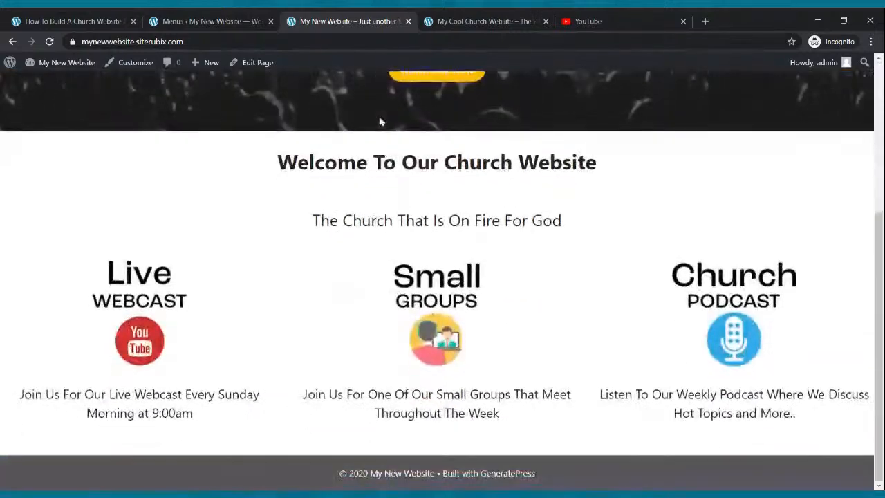
scroll(376, 135, up, 3)
Step: Examine the welcome video section on the example site's home page, briefly playing and pausing its video
click(438, 17)
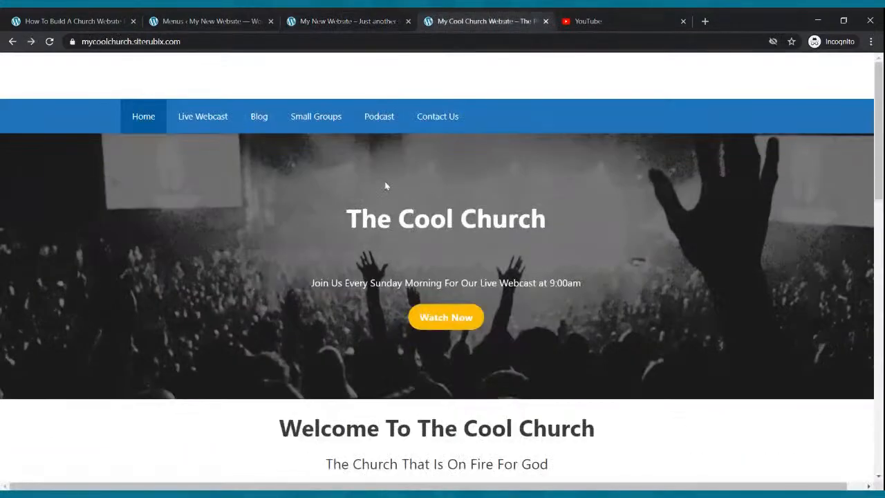
scroll(274, 275, down, 8)
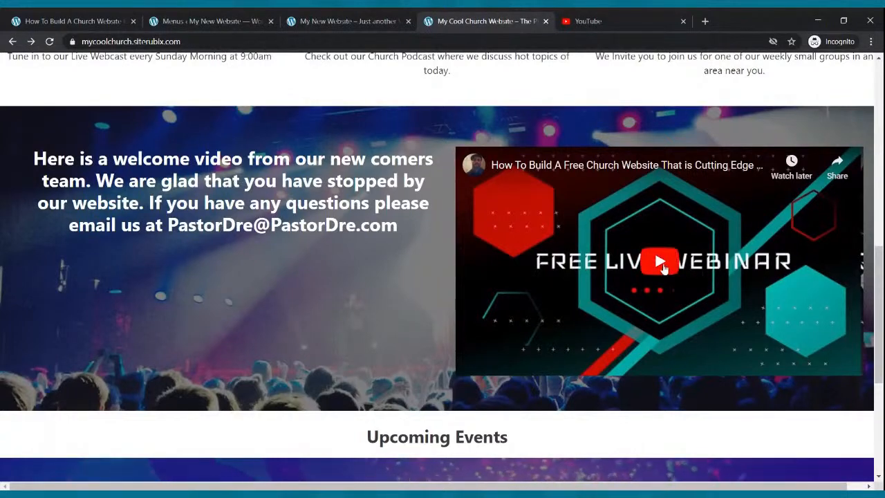
click(662, 266)
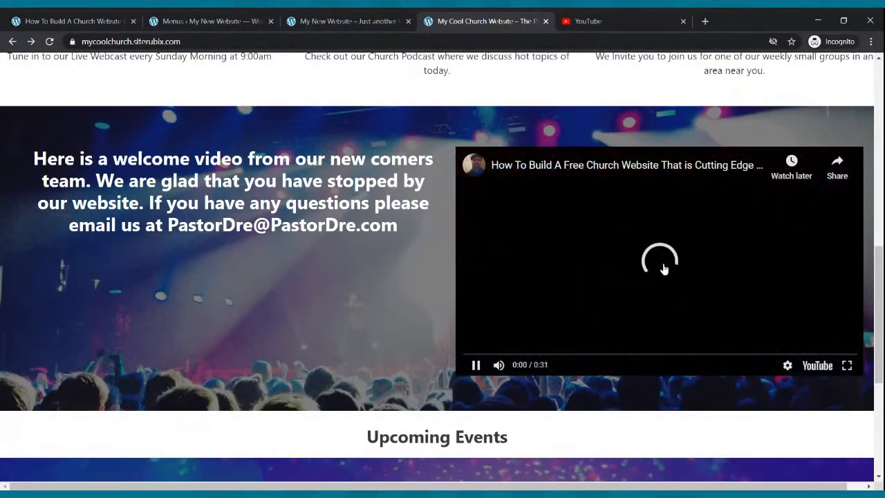
click(475, 365)
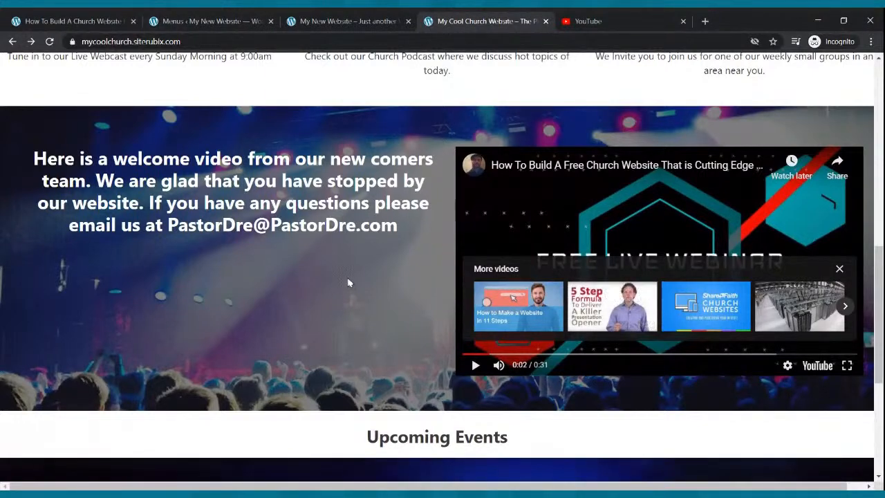
scroll(477, 383, up, 1)
scroll(477, 384, up, 10)
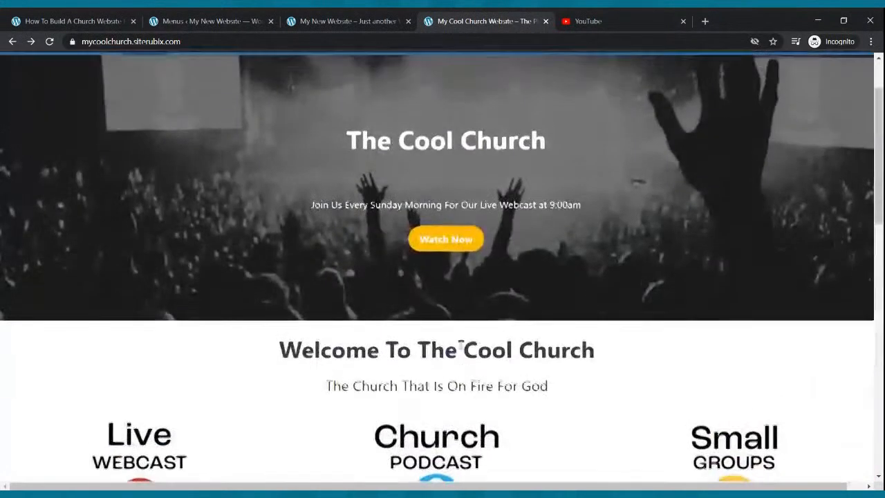
Step: Open the Home page of My New Website in the block editor
click(182, 17)
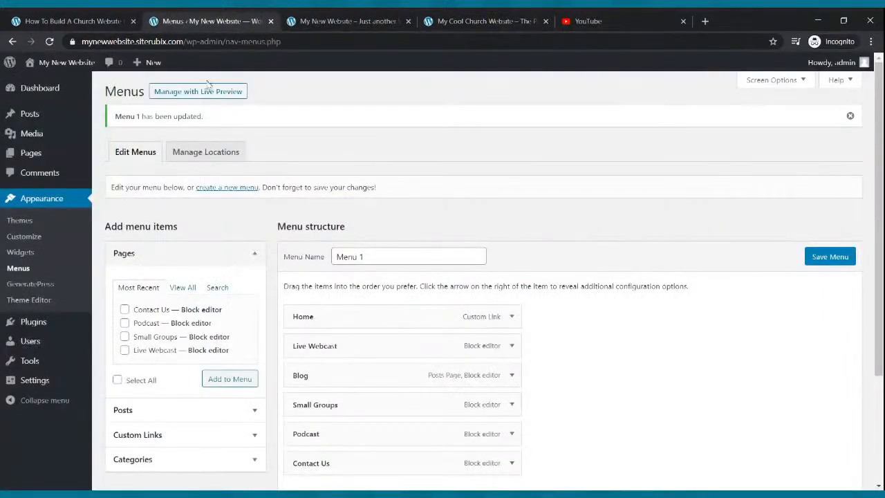
mouse_move(28, 159)
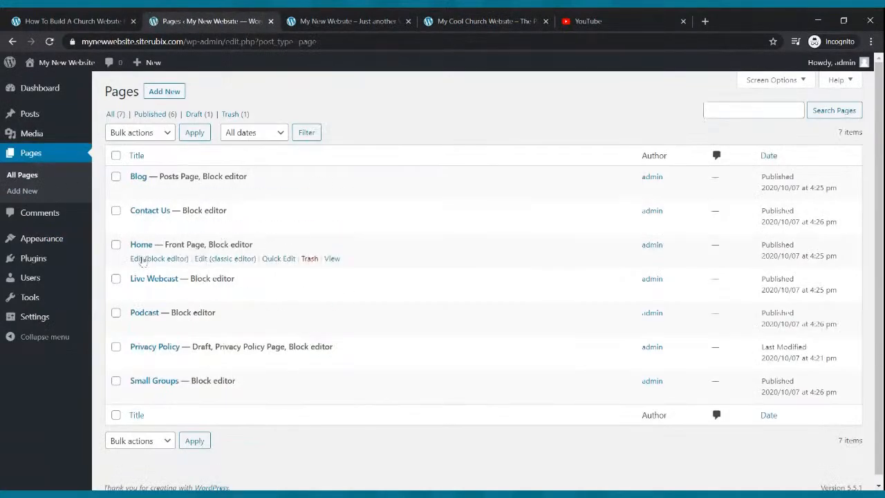
click(142, 260)
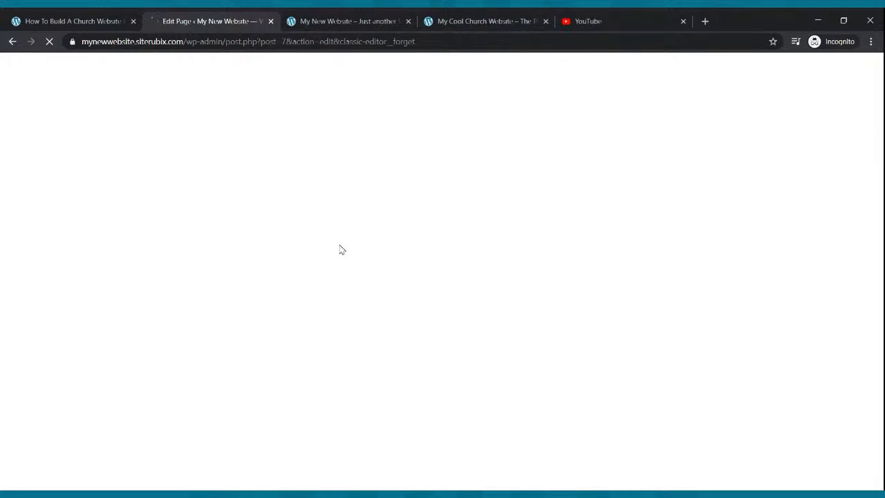
Step: Insert a Cover block beneath the captioned Live Webcast, Small Groups and Church Podcast columns
scroll(425, 224, down, 7)
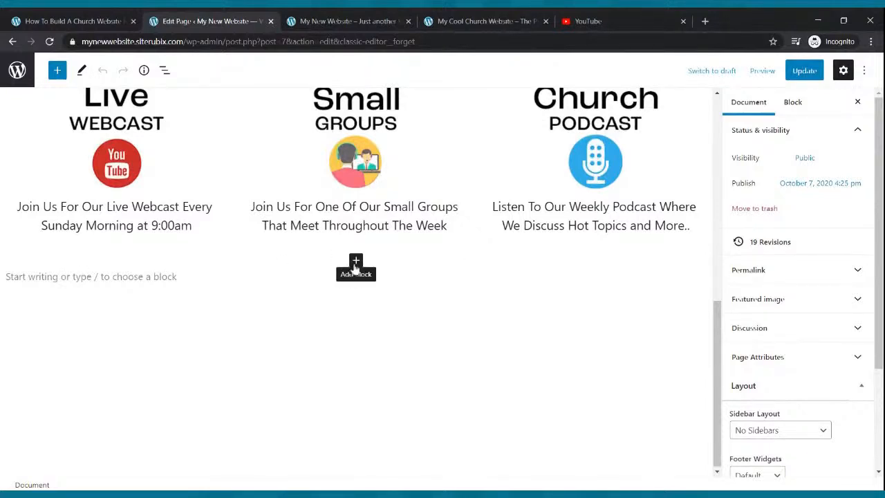
click(355, 260)
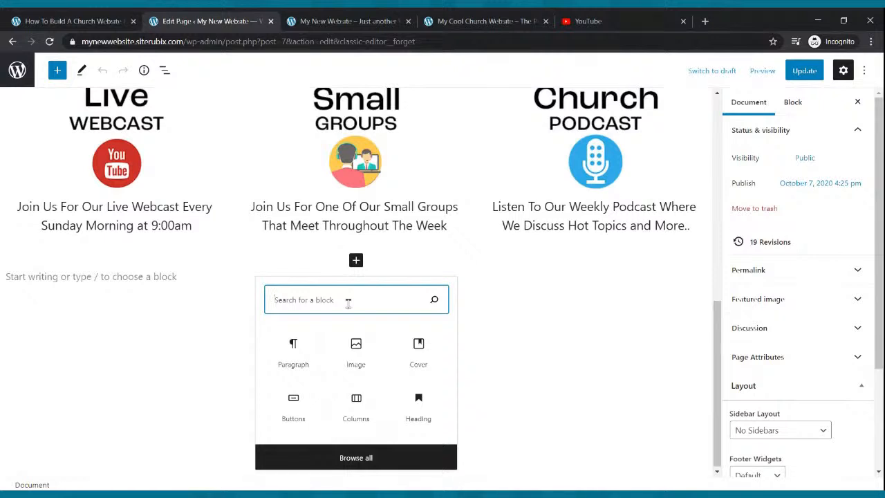
text(conn)
key(BackSpace)
key(BackSpace)
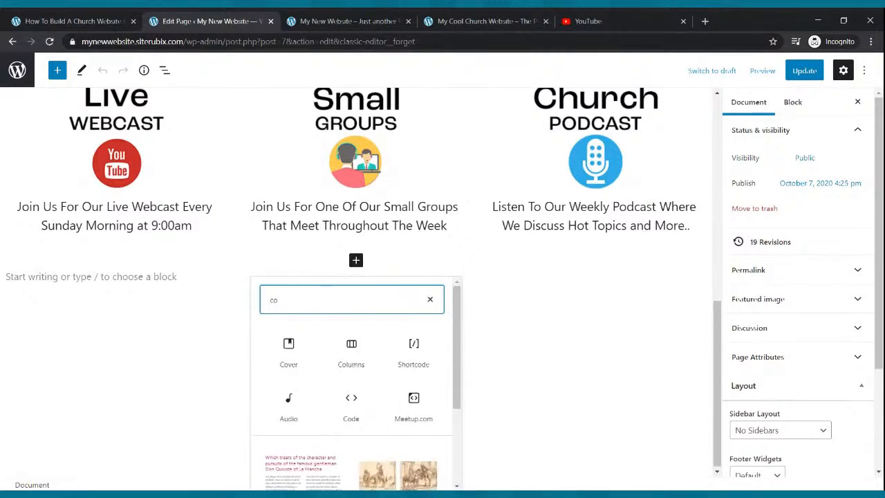
text(ver)
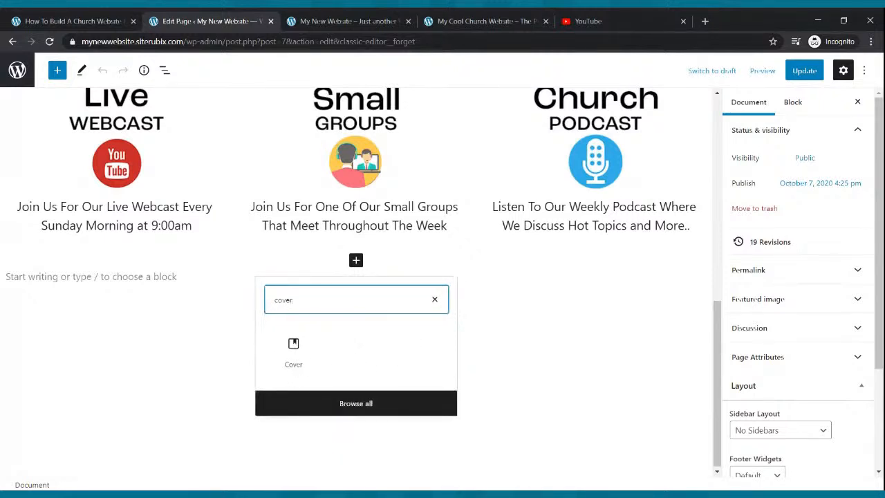
click(297, 342)
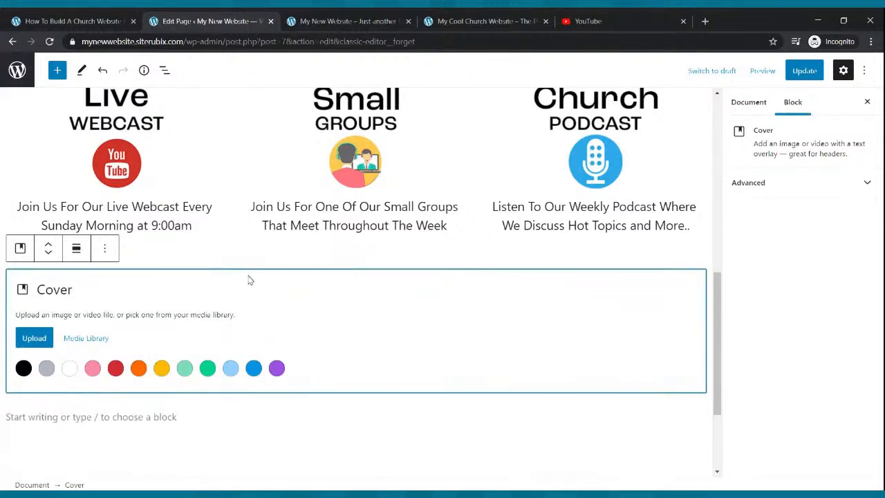
Step: Try to upload a background image for the new Cover block, and update the page
click(33, 338)
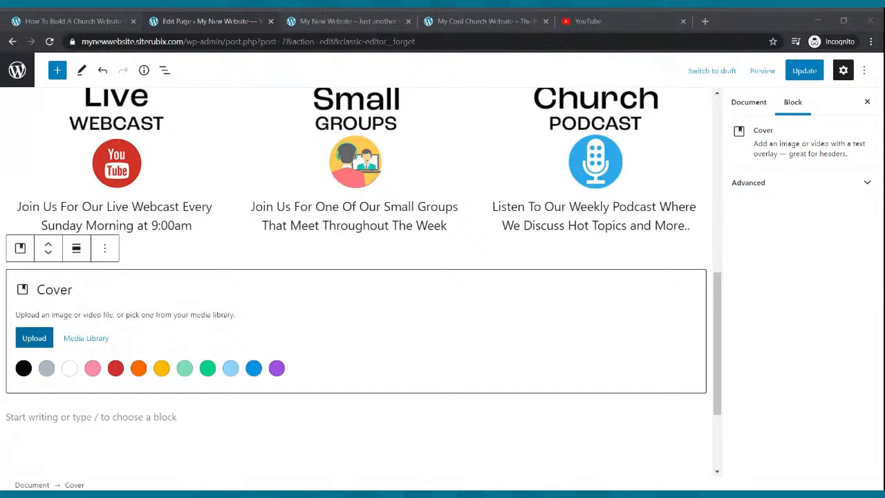
click(630, 324)
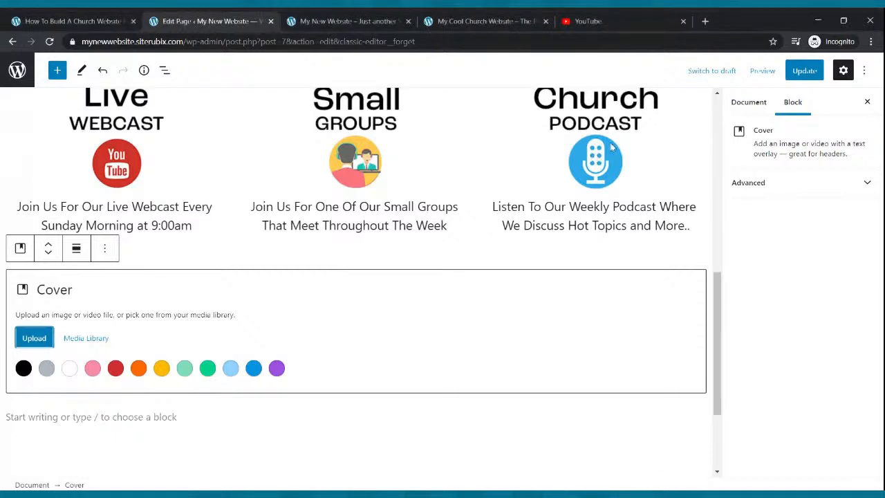
click(795, 79)
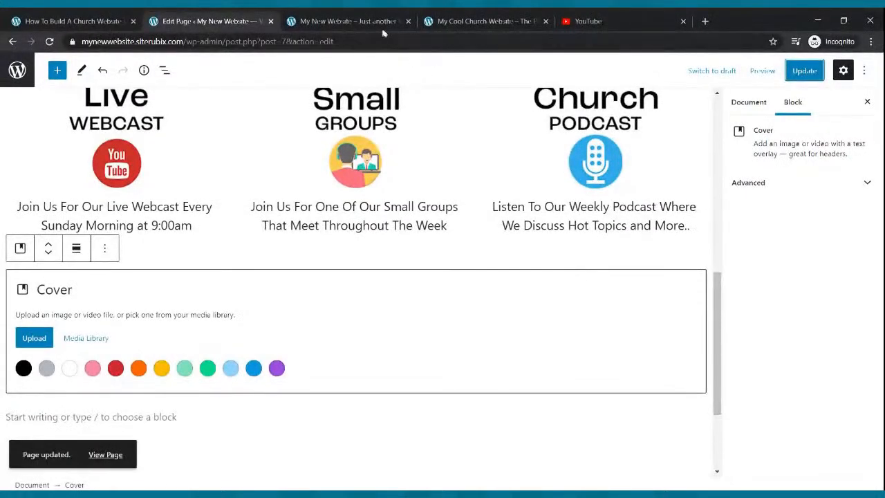
Step: Reload the live My New Website home page and check the new Cover section beneath the three columns
click(346, 21)
click(50, 42)
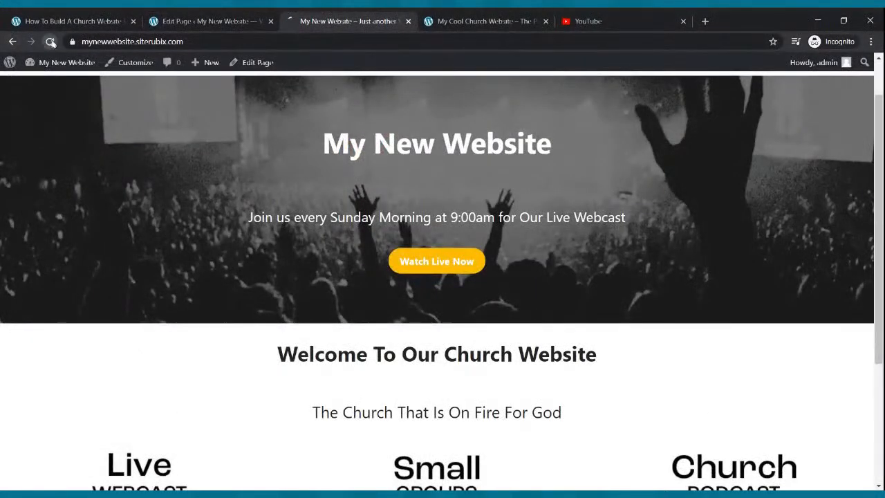
scroll(584, 152, down, 5)
scroll(585, 152, down, 1)
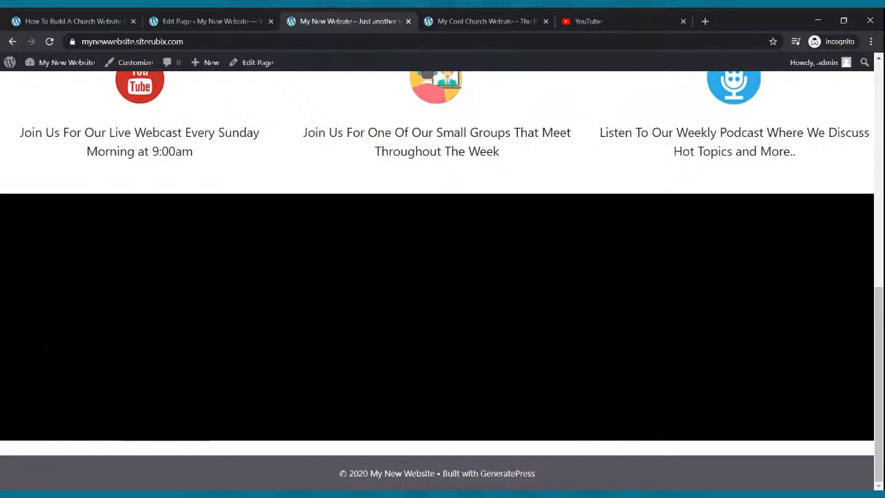
Step: Return to the Home page editor and update the page again
click(260, 19)
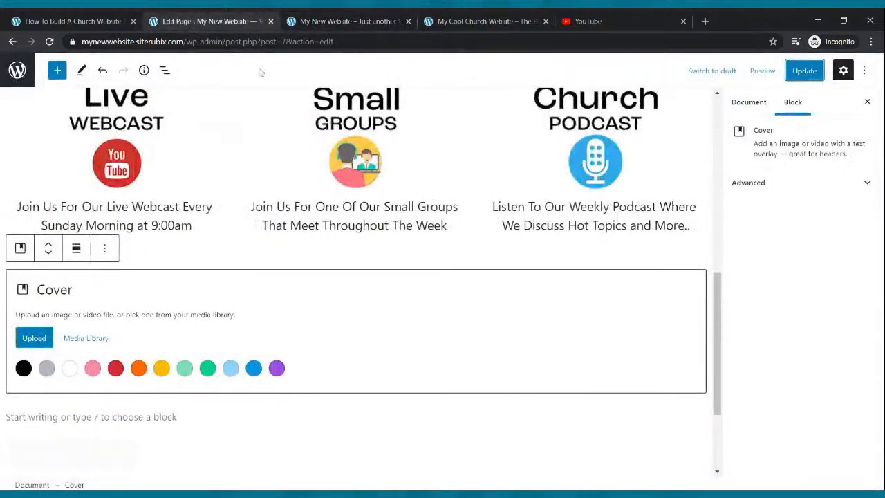
scroll(277, 165, down, 2)
scroll(286, 187, up, 5)
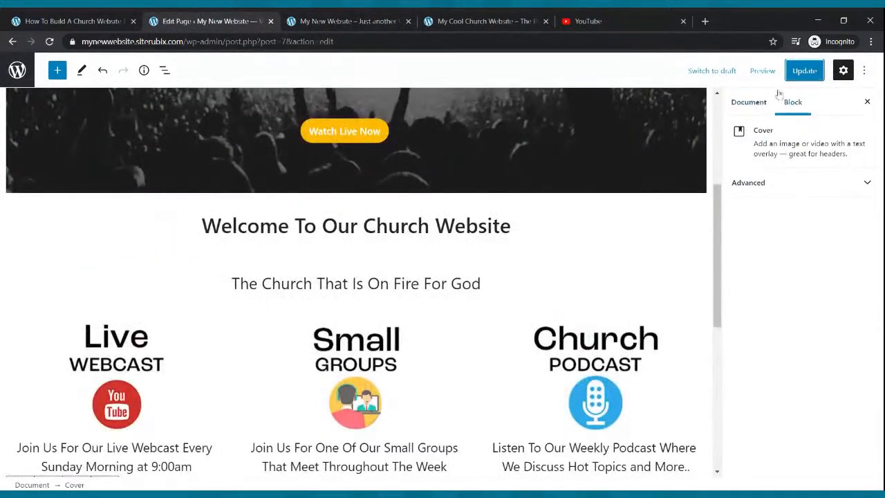
click(795, 72)
scroll(464, 164, down, 5)
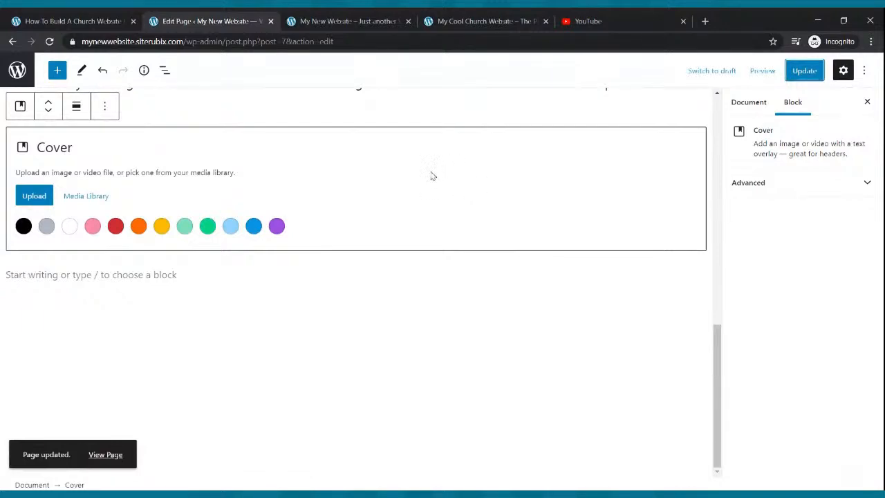
Step: Review the welcome video section on the example church site, and return to the Cover block in the Home page editor
click(493, 18)
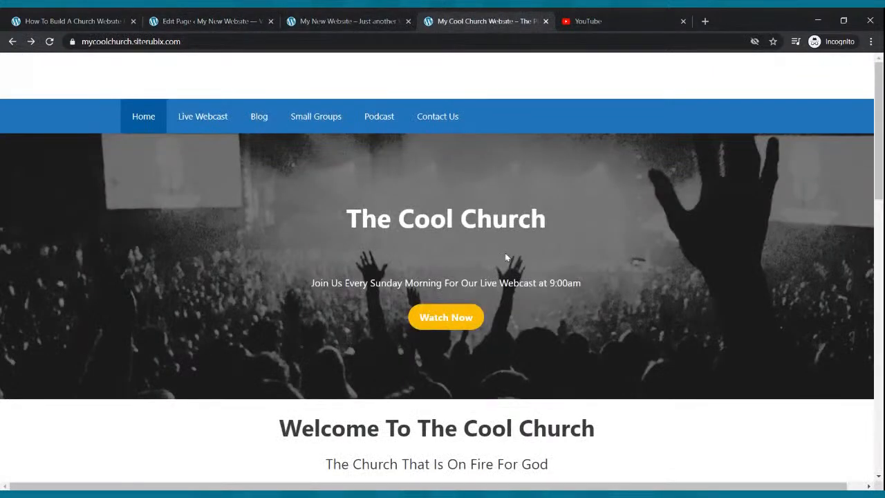
scroll(505, 252, down, 10)
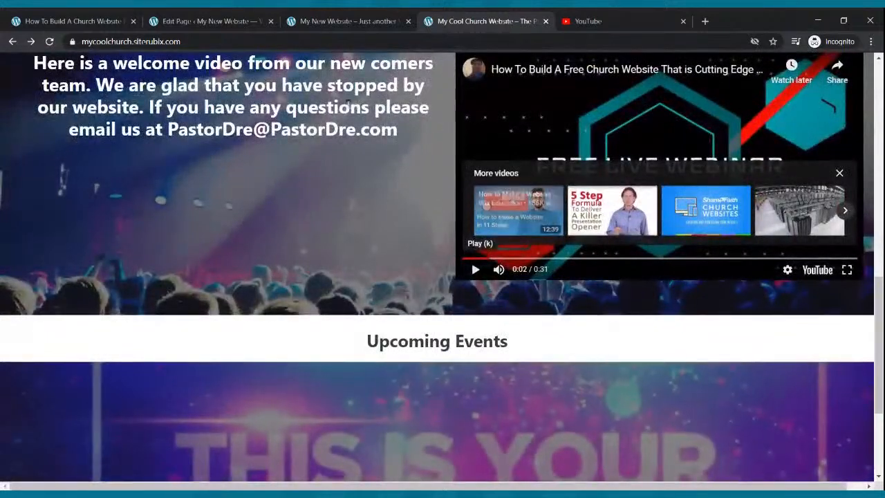
click(221, 18)
scroll(285, 214, up, 3)
scroll(288, 214, down, 3)
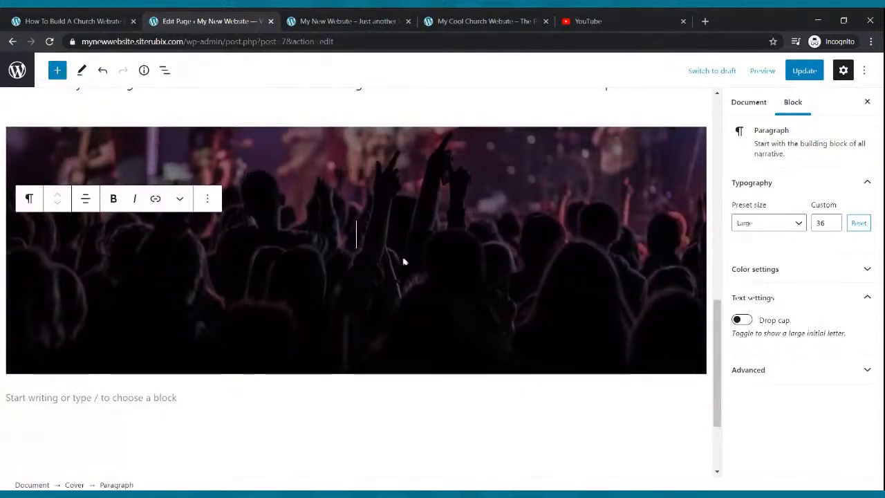
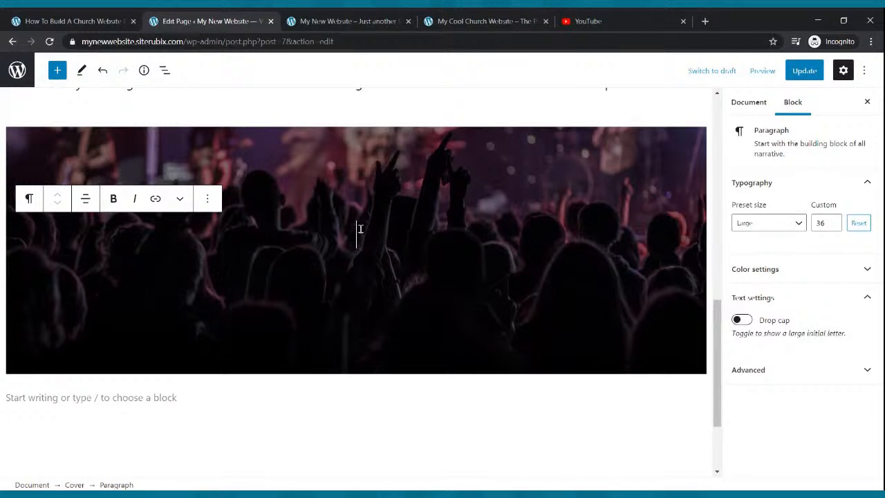
Step: Insert a two-column Columns block with the 30 / 70 split inside the Cover block
click(57, 70)
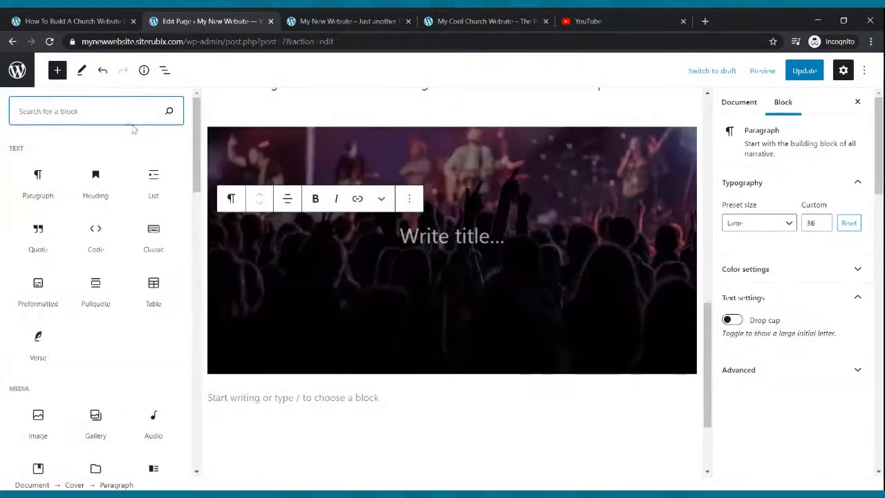
text(colum)
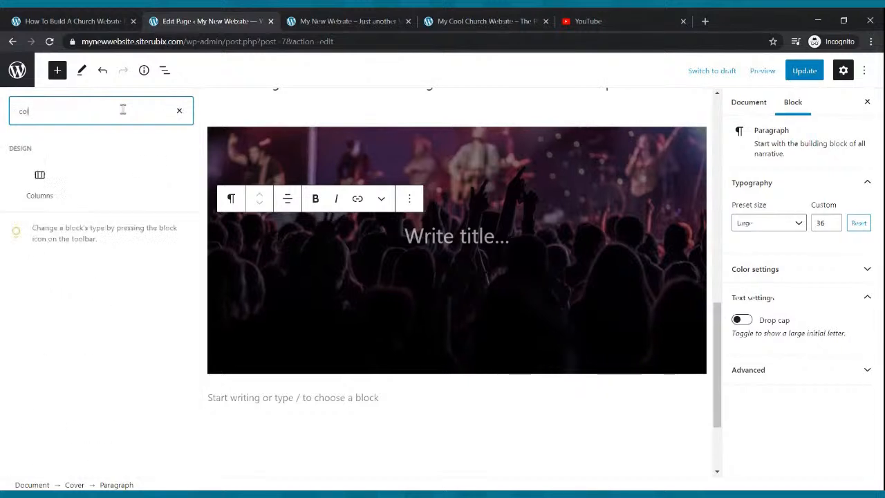
click(38, 185)
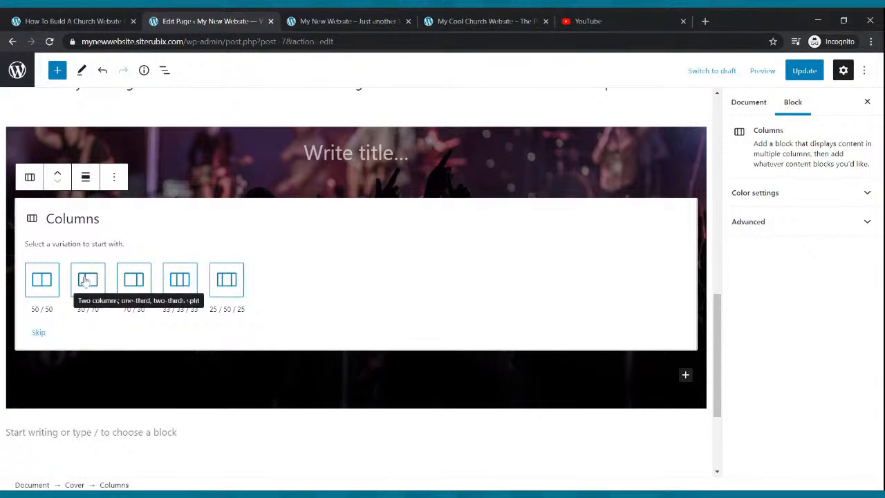
click(86, 280)
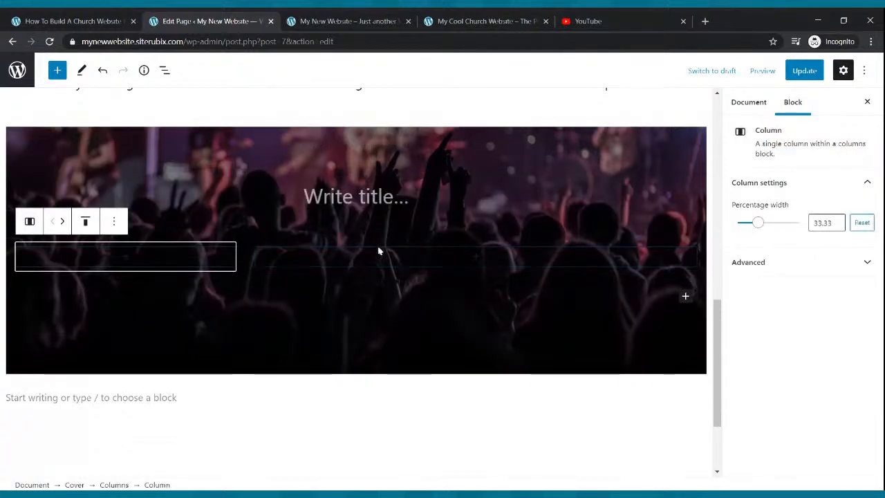
Step: Add a YouTube block to the wider column inside the Cover block
click(475, 259)
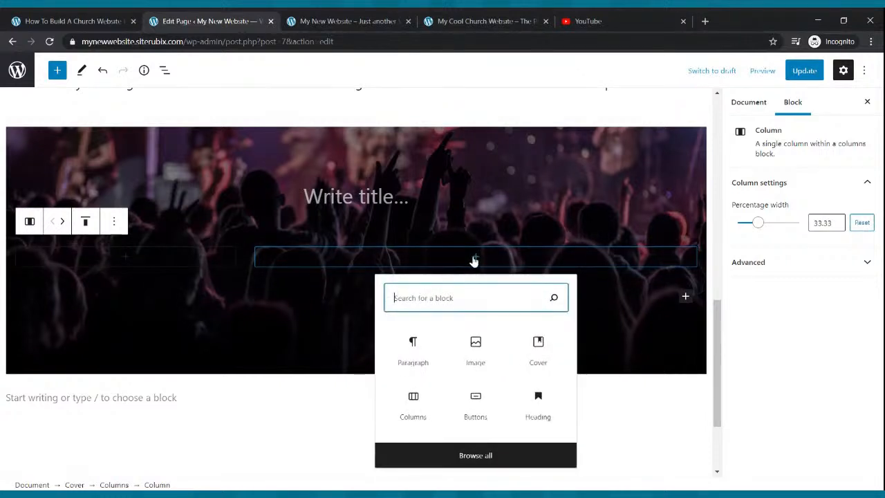
text(video)
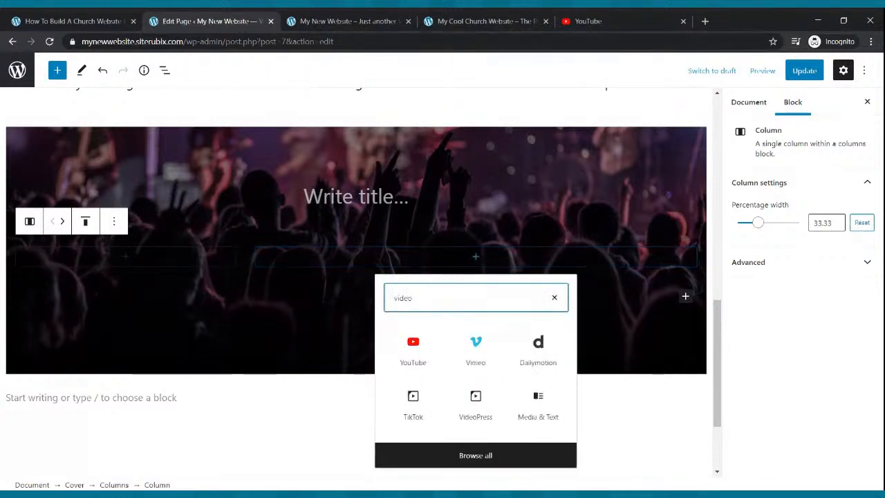
click(426, 333)
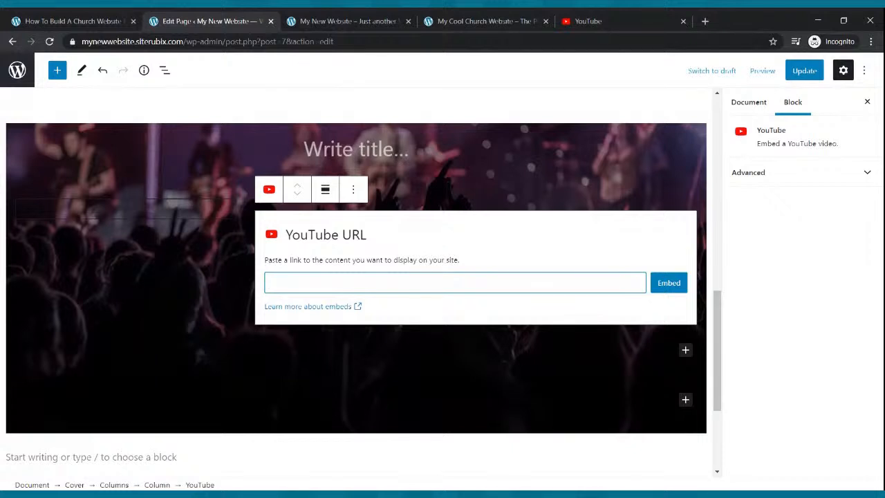
Step: Switch to YouTube and open the list of videos uploaded to the signed-in account's own channel
click(581, 19)
click(813, 68)
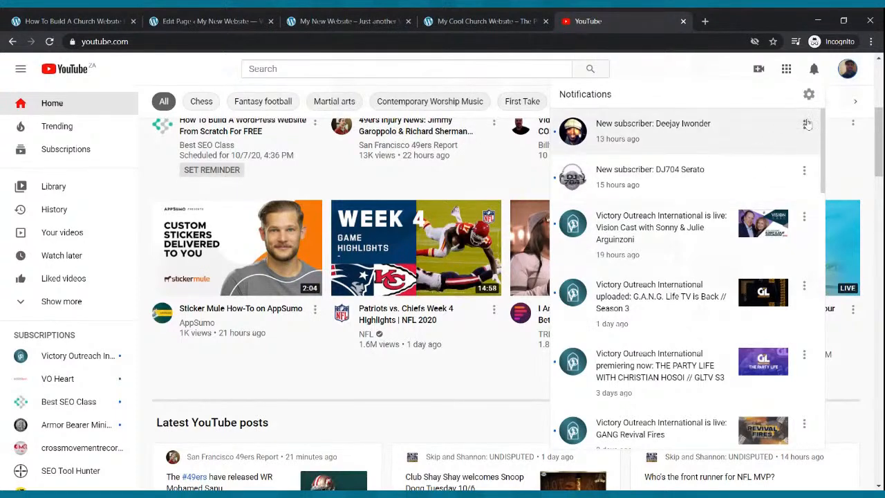
click(849, 71)
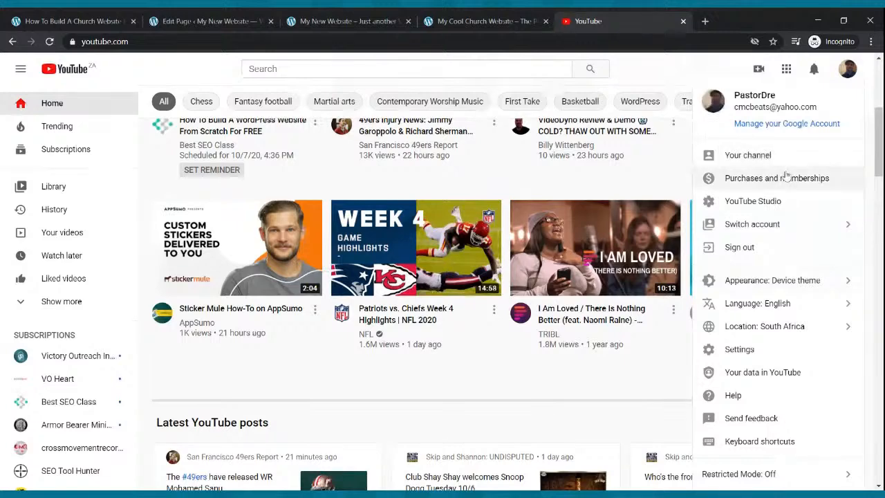
click(779, 160)
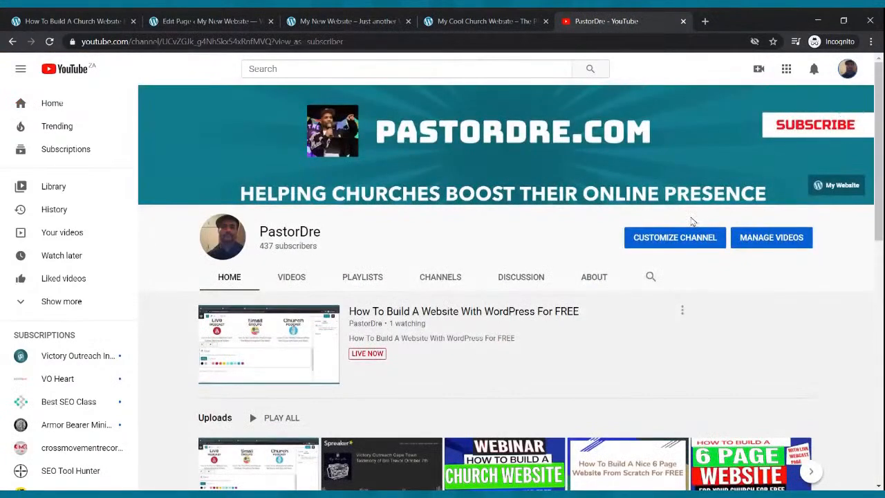
scroll(689, 218, down, 3)
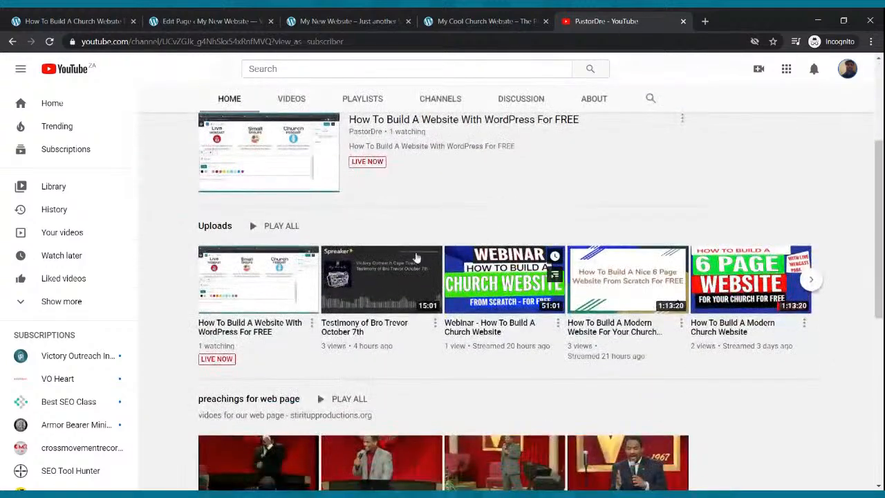
scroll(203, 306, down, 1)
scroll(307, 235, up, 3)
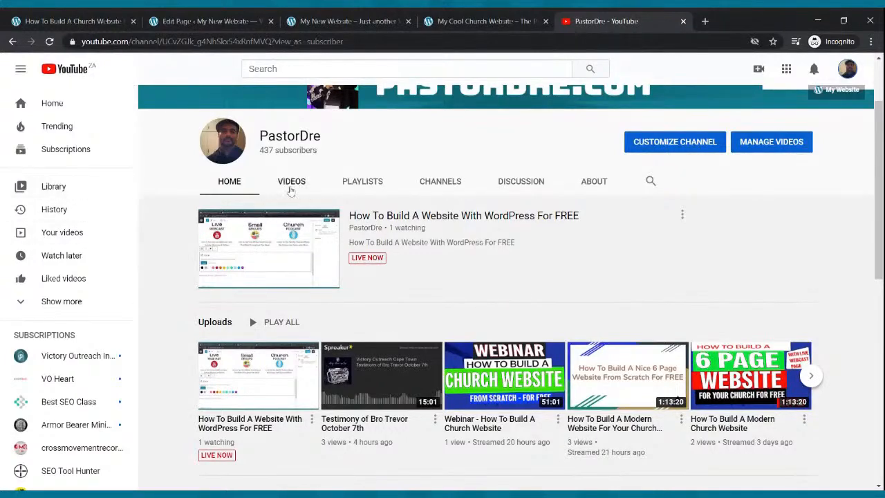
click(290, 183)
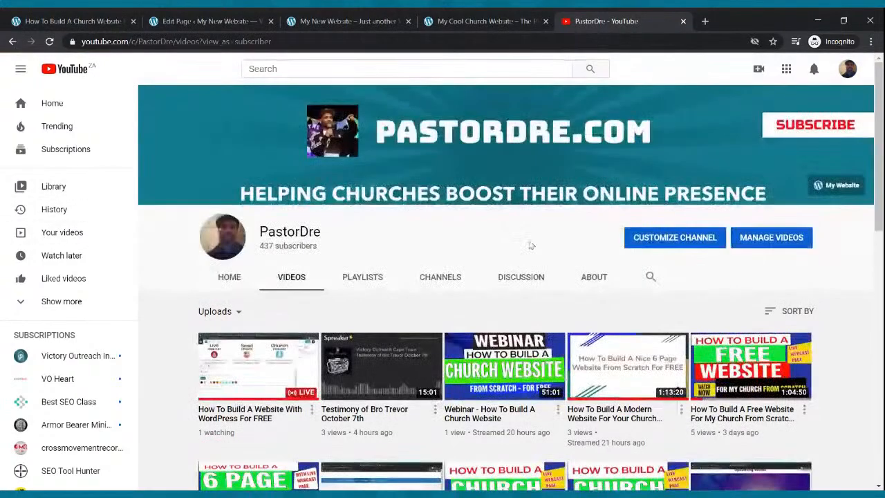
Step: Open the channel's video "How To Build A Free Church Website That is Cutting Edge - Live Webinar" and pause it
scroll(525, 249, down, 3)
scroll(533, 242, up, 4)
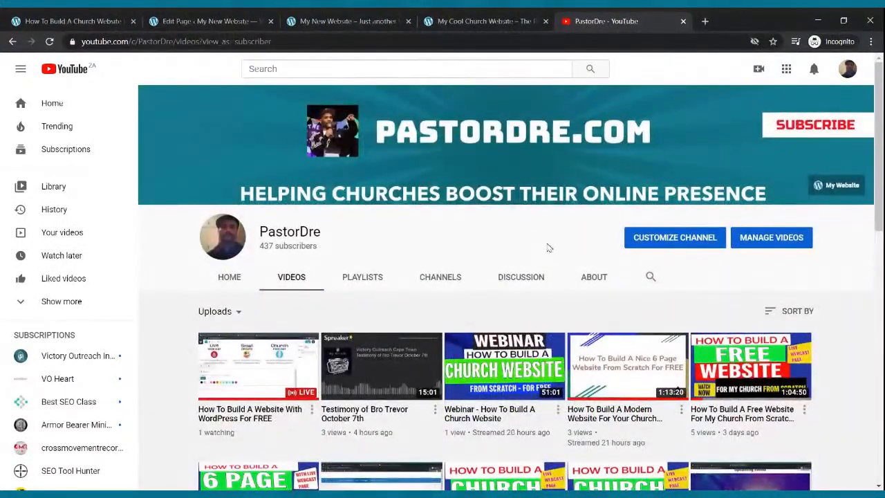
scroll(555, 249, down, 4)
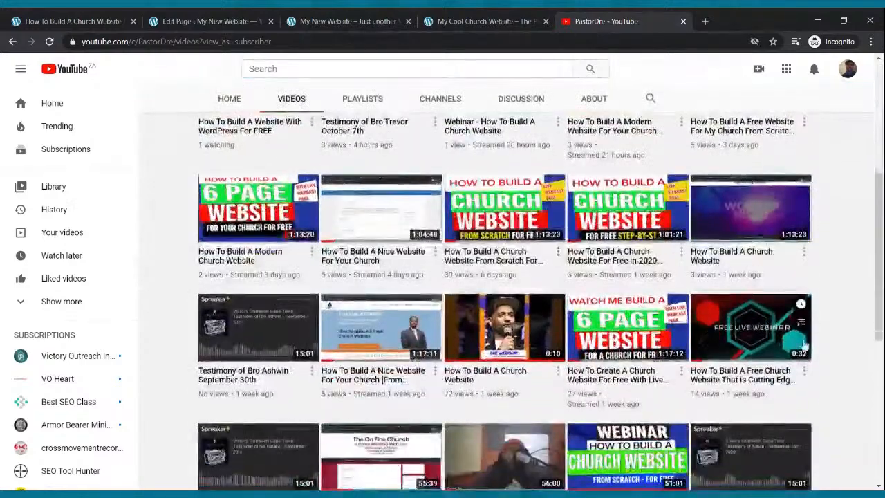
click(767, 330)
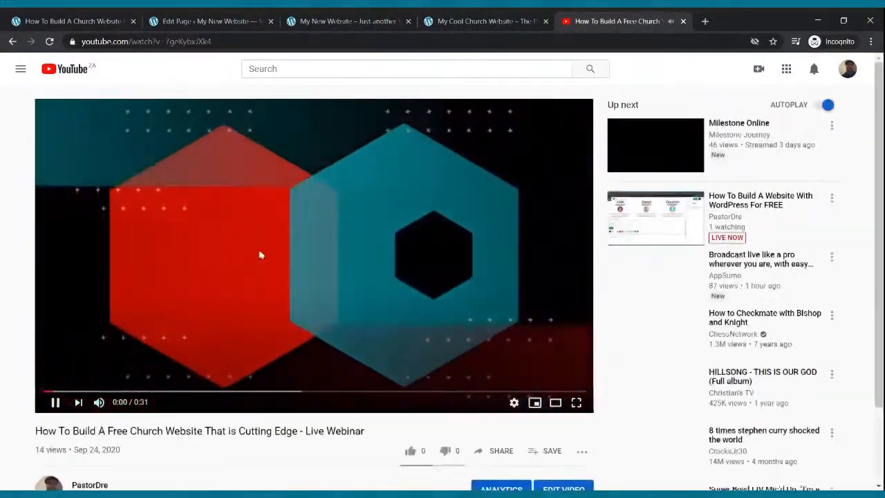
click(69, 377)
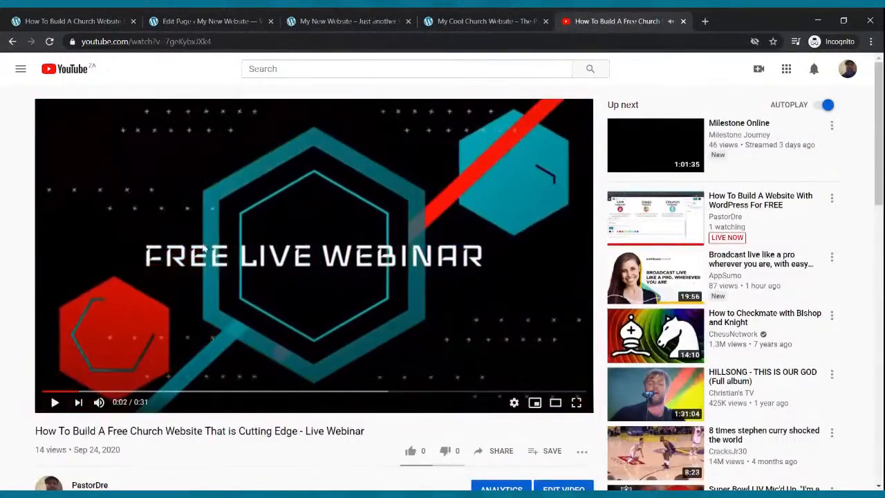
Step: Like the webinar video and copy its share link
scroll(224, 233, down, 2)
click(410, 354)
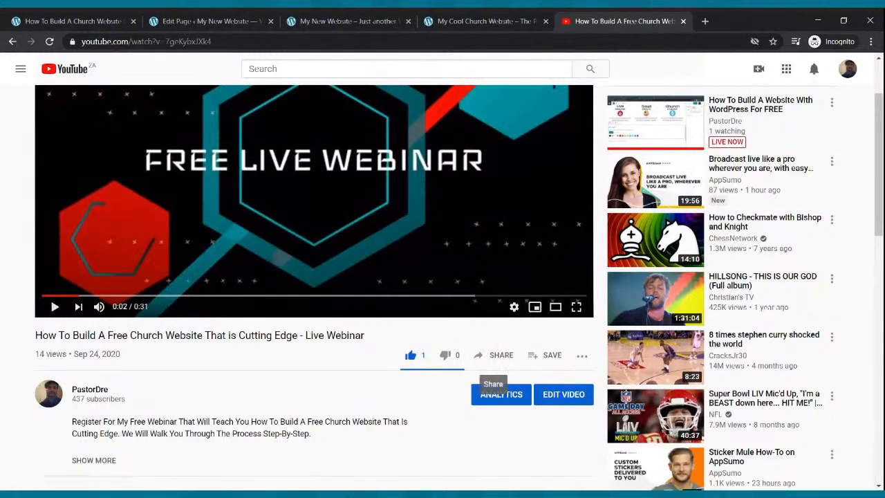
click(496, 355)
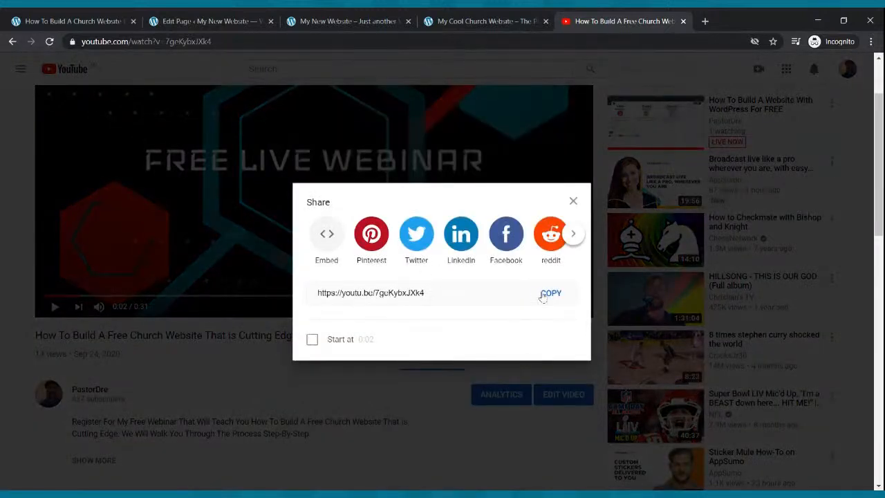
click(543, 294)
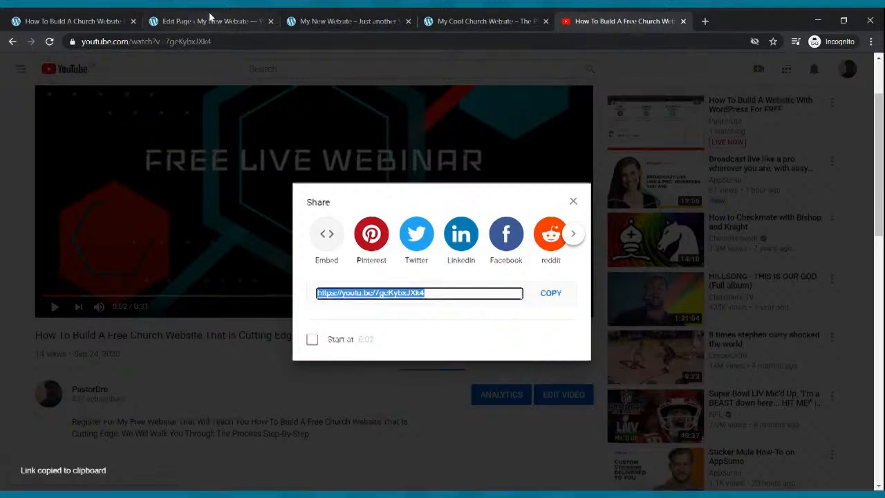
Step: Embed the copied webinar video link in the YouTube block on the Home page
click(208, 21)
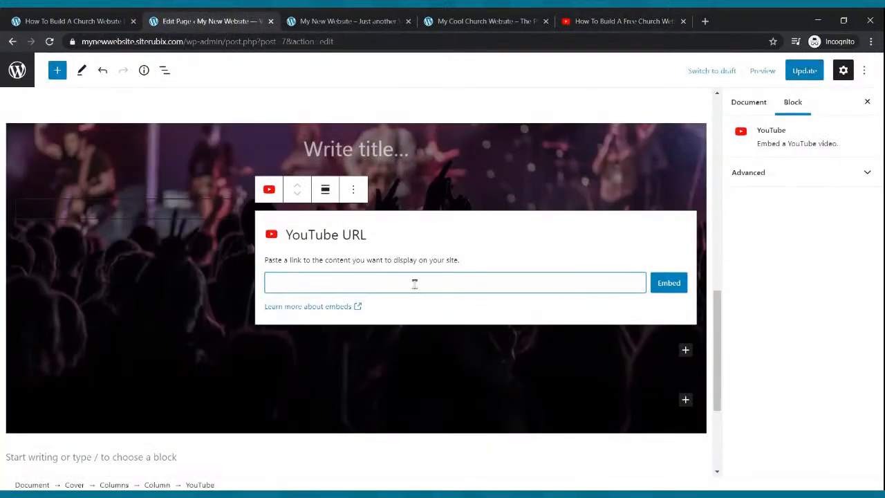
key(ctrl+v)
click(668, 283)
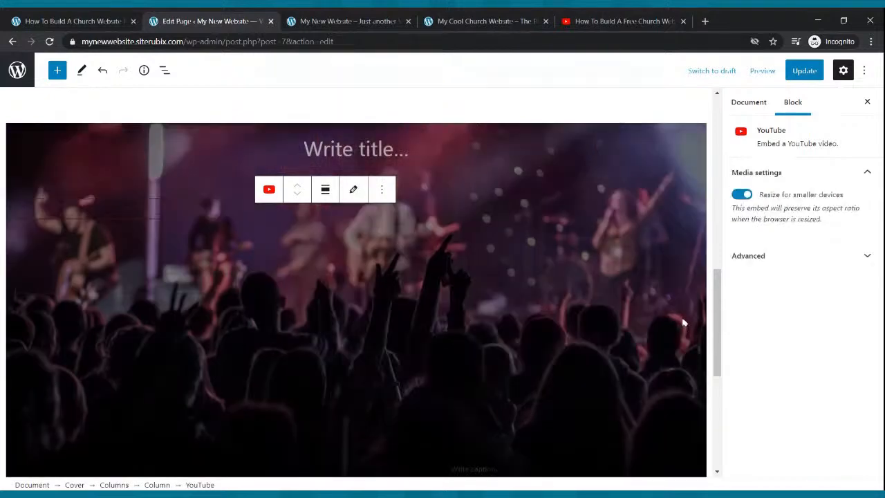
scroll(681, 318, down, 1)
scroll(664, 308, up, 1)
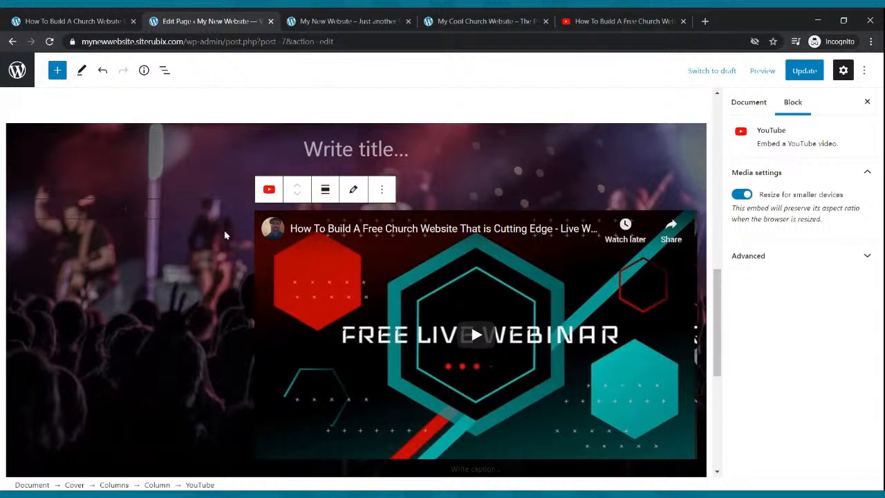
Step: Add a Paragraph block to the empty column beside the YouTube video in the cover section
click(125, 209)
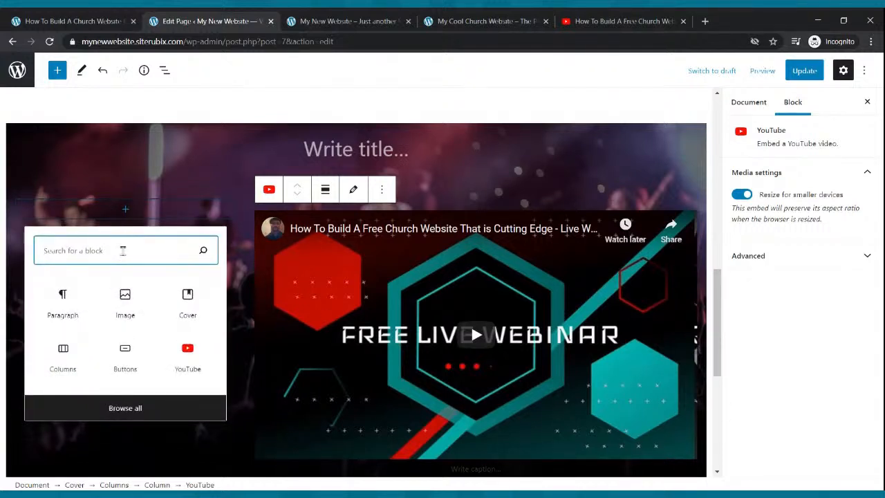
text(par)
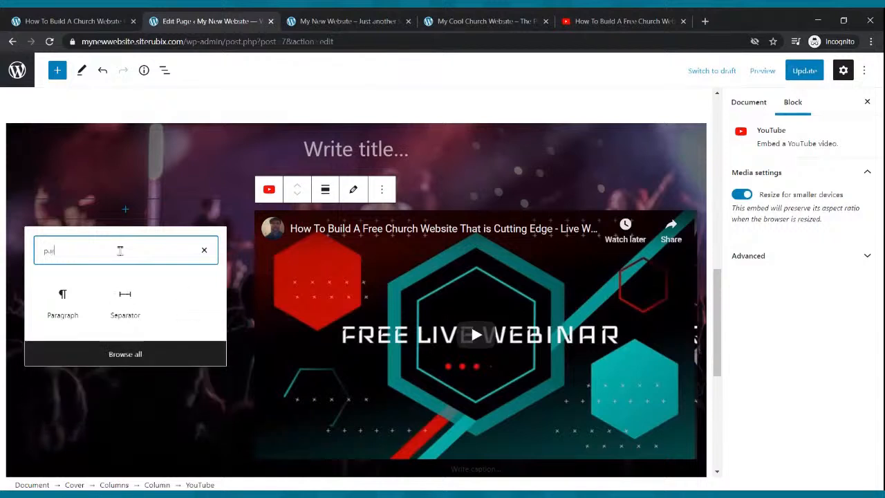
text(agrpah)
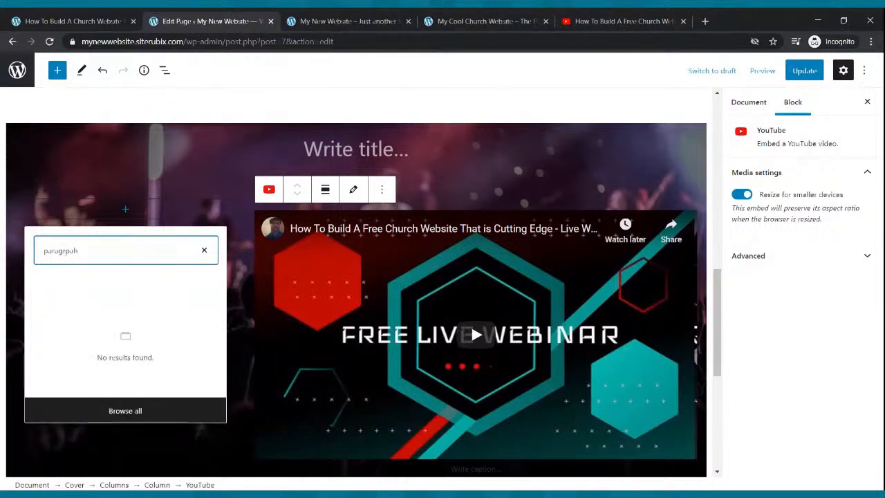
key(BackSpace)
key(BackSpace)
key(BackSpace)
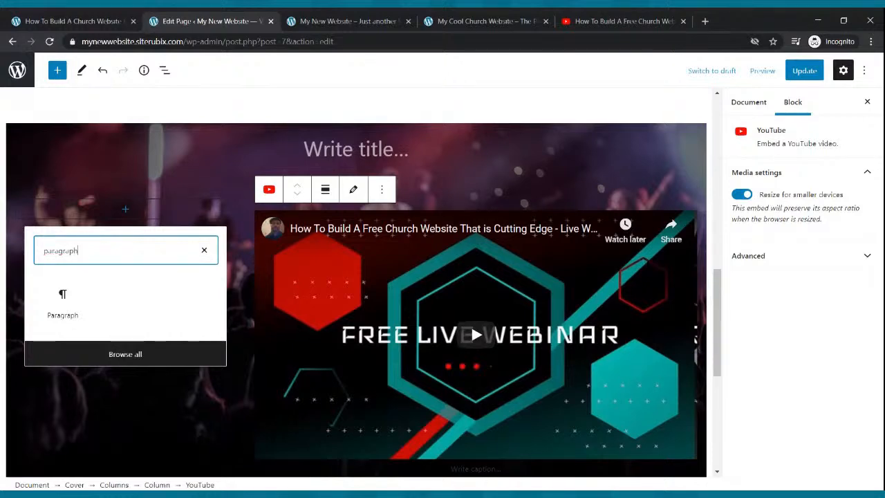
click(83, 302)
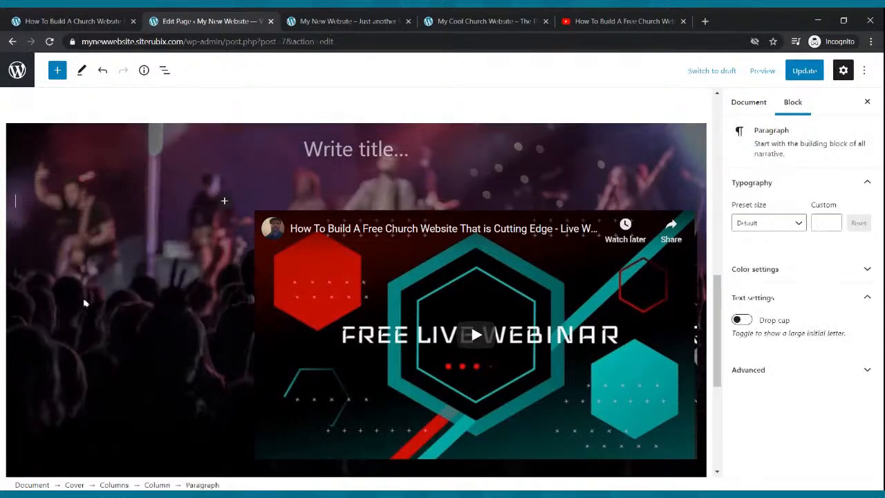
Step: Copy the welcome video text from the My Cool Church Website example and paste it into the new paragraph
click(437, 24)
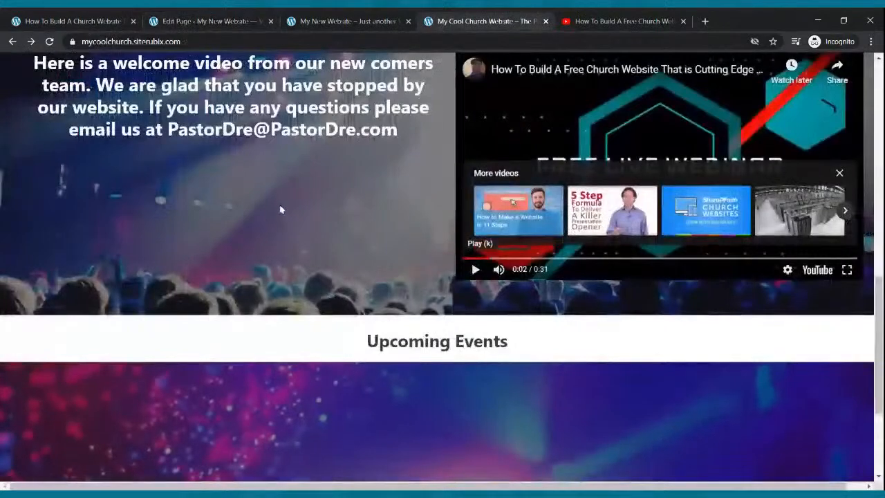
scroll(282, 200, up, 1)
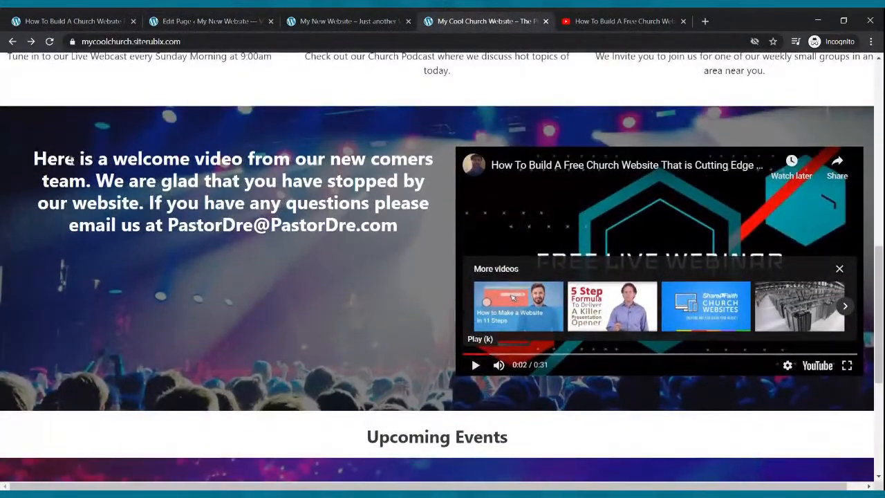
drag(39, 158, 395, 223)
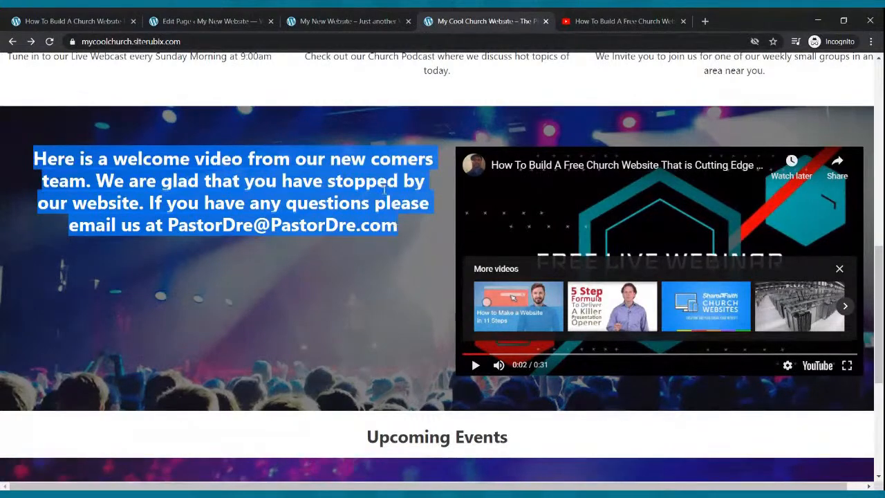
click(207, 21)
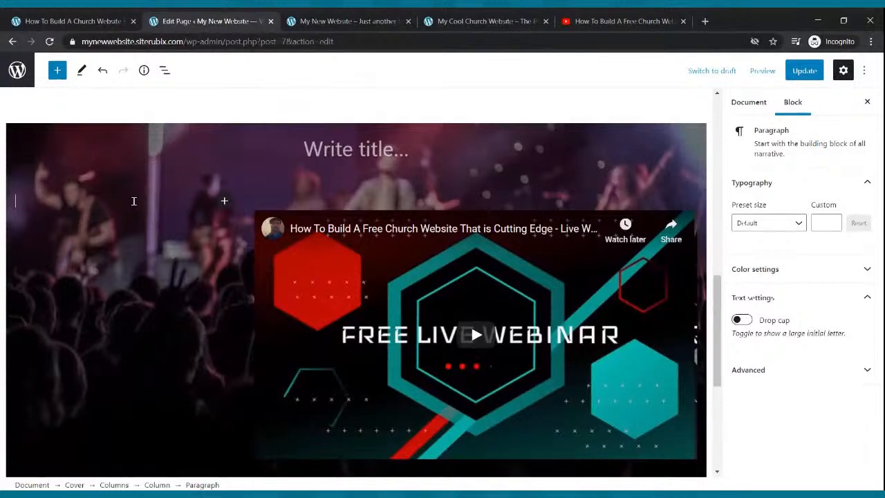
key(ctrl+v)
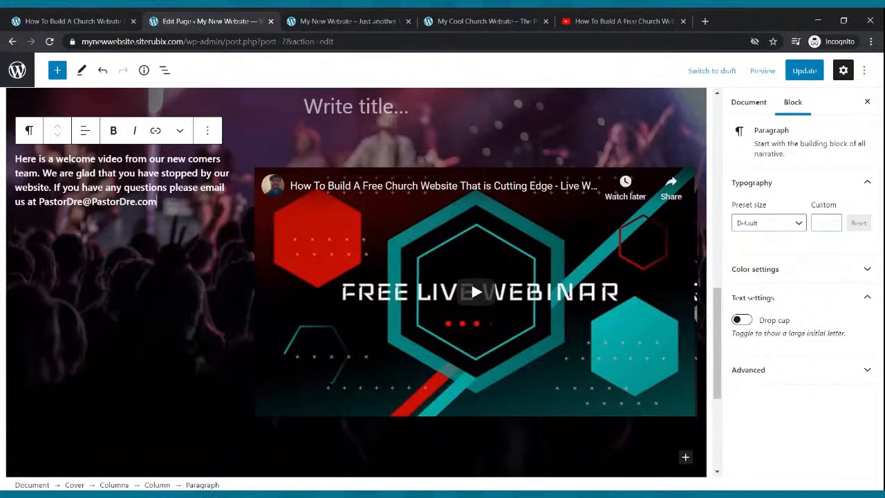
Step: Select all of the pasted welcome text and set its preset size to Medium
drag(158, 201, 20, 160)
click(173, 217)
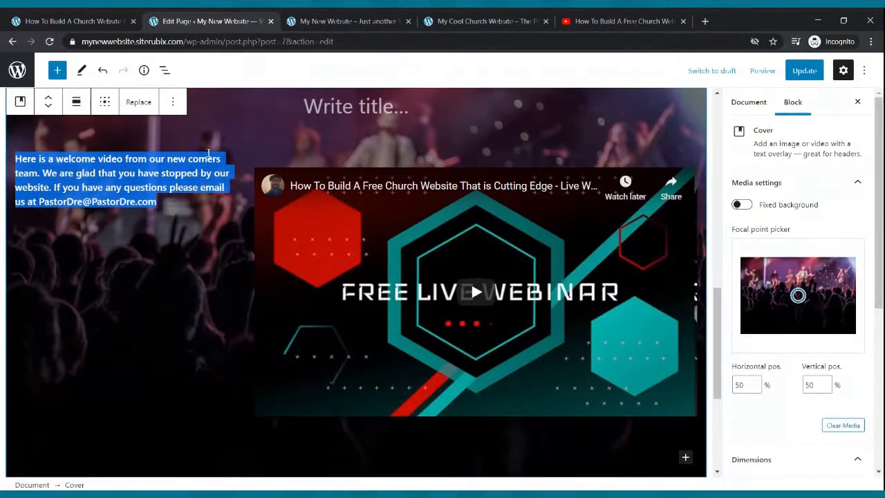
scroll(821, 237, down, 3)
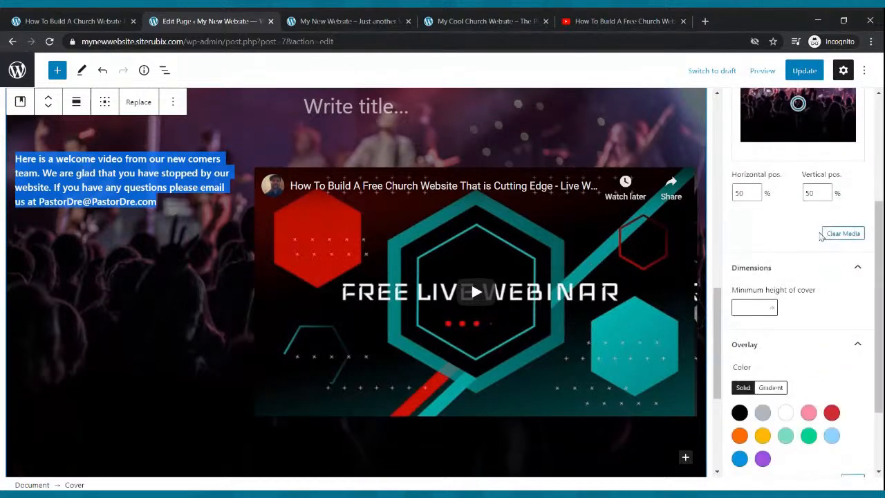
scroll(820, 237, down, 2)
scroll(821, 237, up, 5)
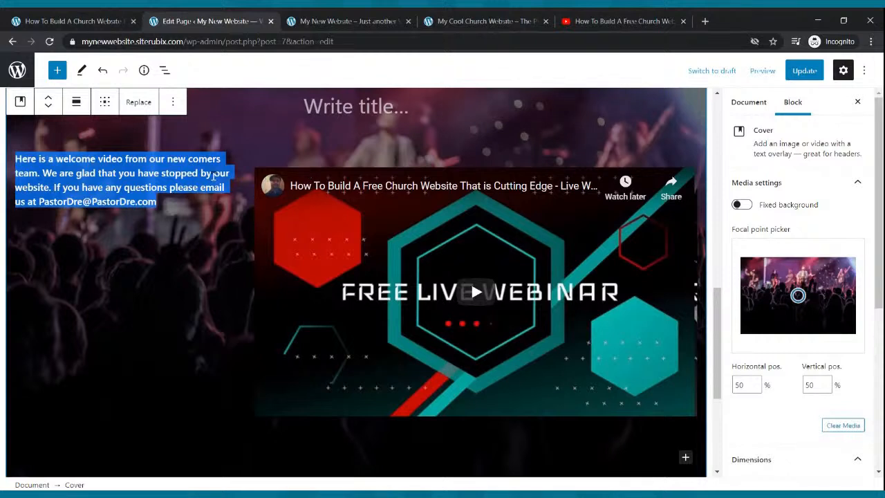
click(202, 174)
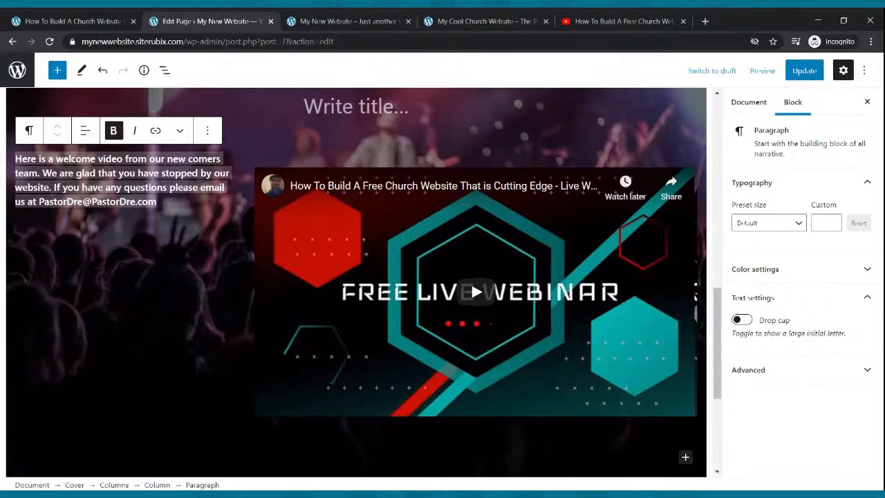
click(172, 199)
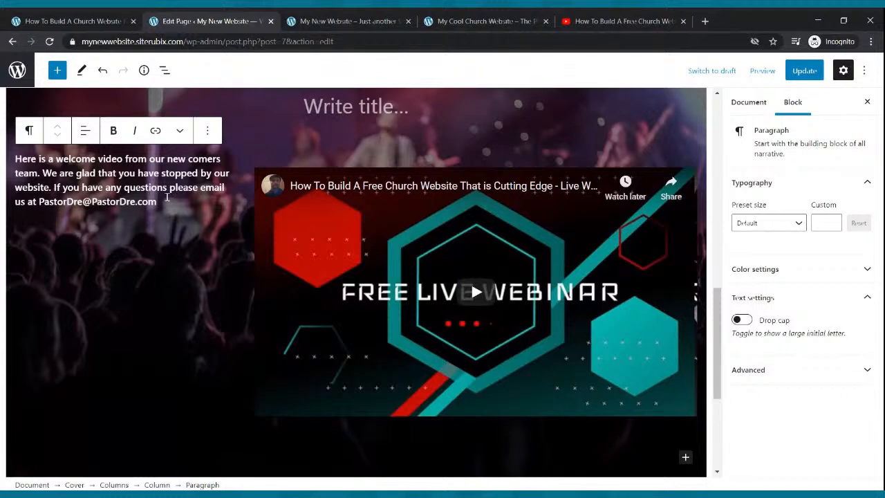
triple_click(157, 187)
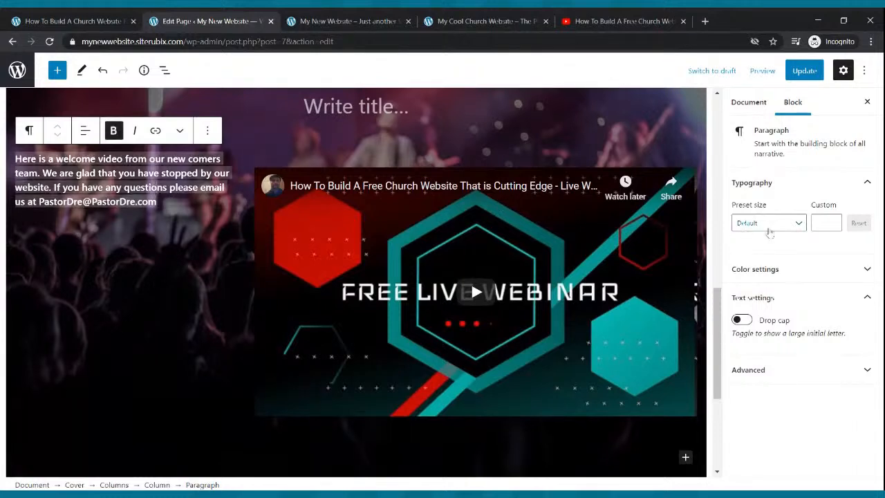
click(800, 224)
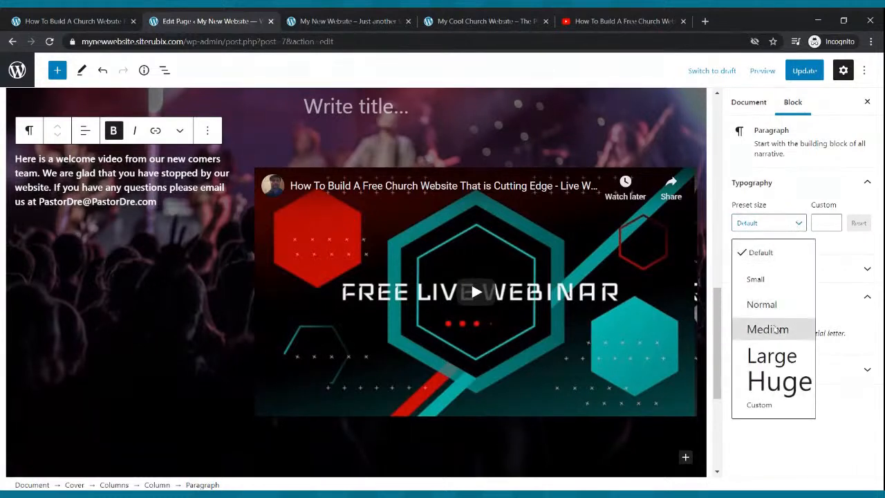
click(774, 330)
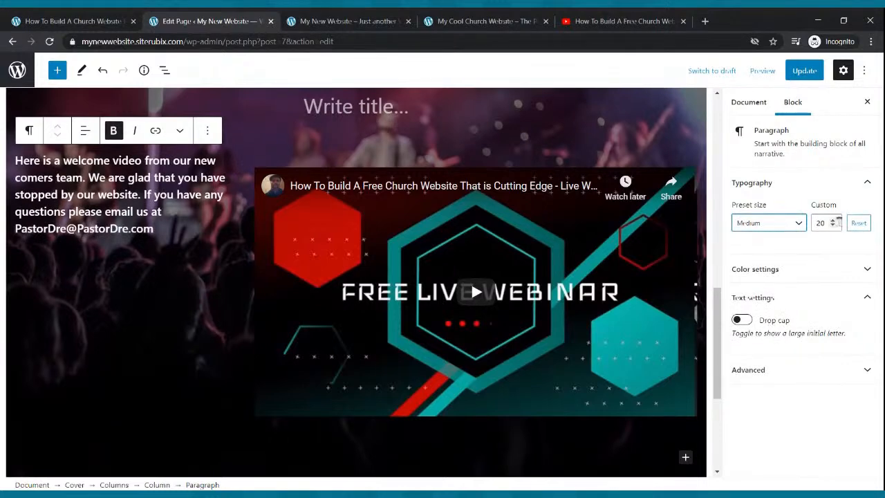
Step: Set the welcome paragraph's custom font size to 28
drag(833, 222, 833, 223)
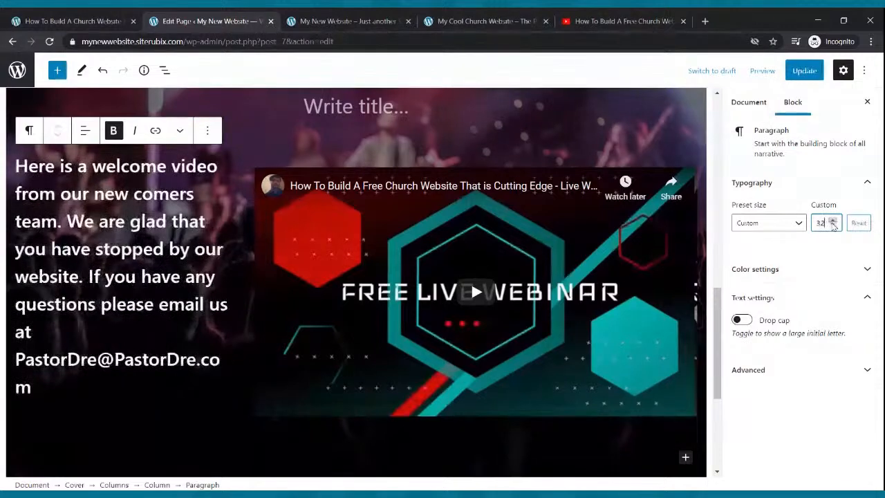
click(832, 221)
click(834, 226)
click(834, 226)
click(834, 226)
click(833, 226)
click(834, 226)
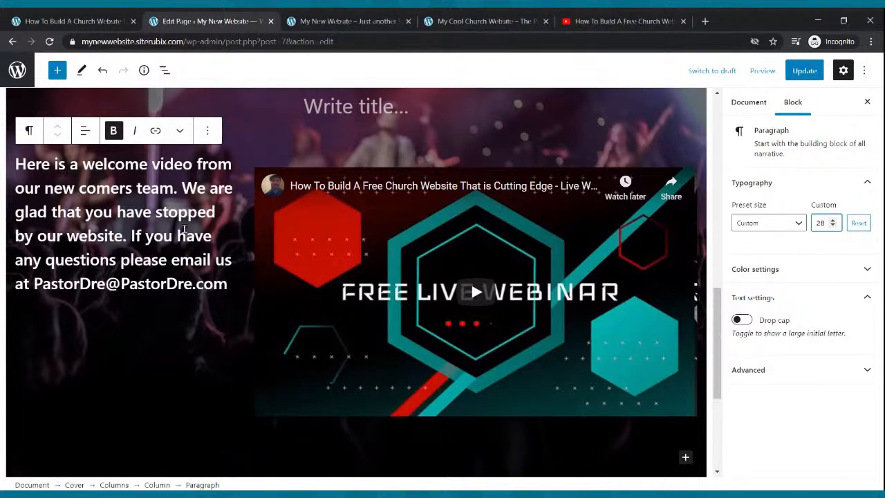
Step: Update the Home page and reload the live site to check the cover section with its welcome text and video
click(801, 71)
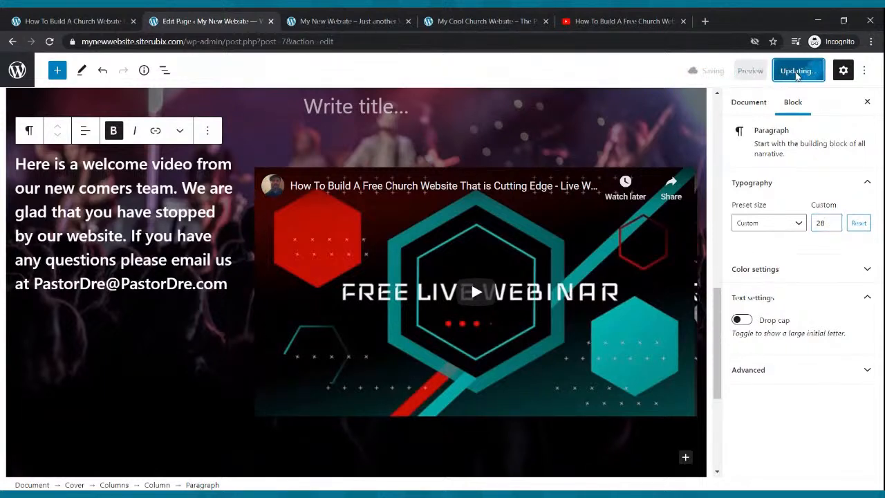
click(301, 22)
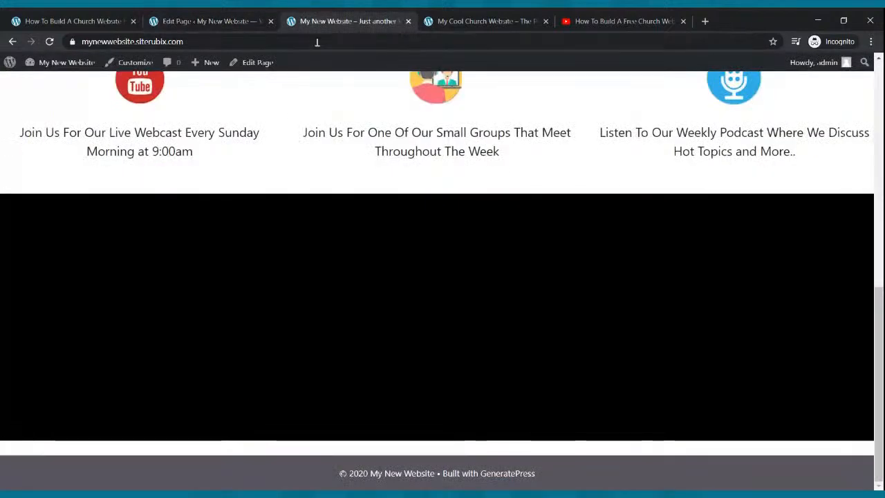
click(49, 41)
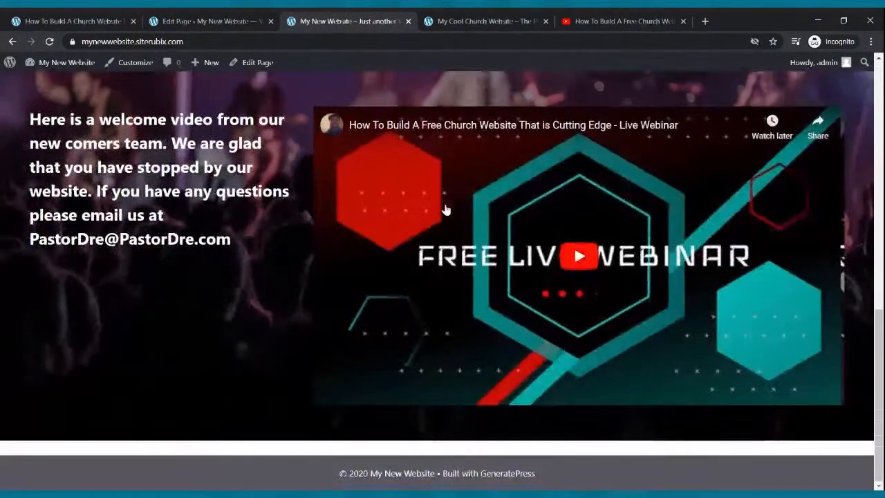
scroll(92, 317, down, 3)
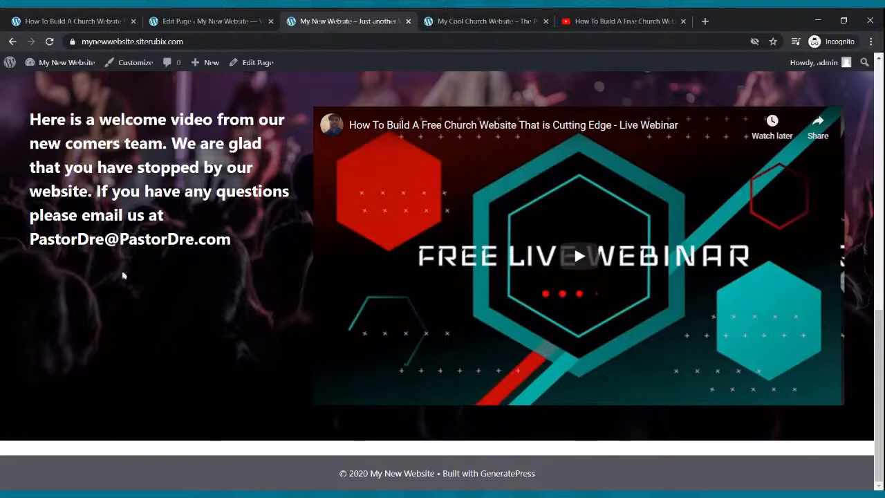
scroll(467, 183, up, 4)
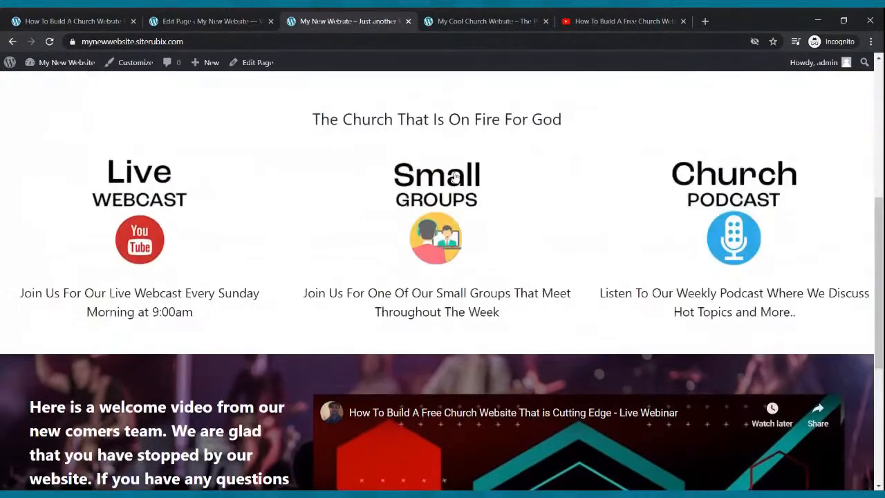
scroll(462, 183, down, 3)
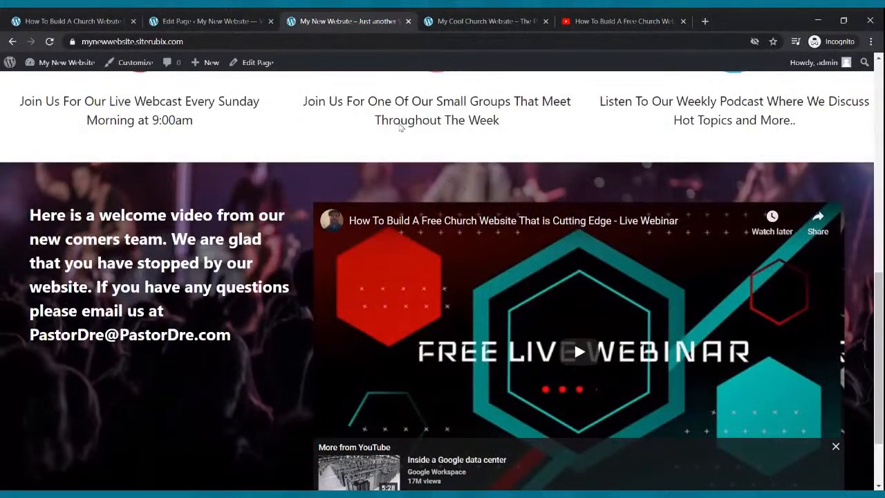
Step: Return to the page editor and remove the empty title paragraph from the cover section
click(208, 20)
scroll(319, 262, up, 2)
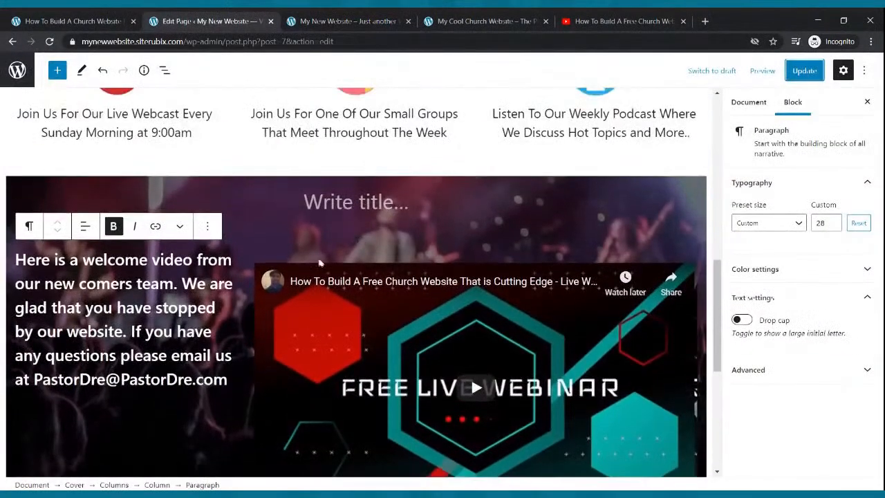
click(338, 214)
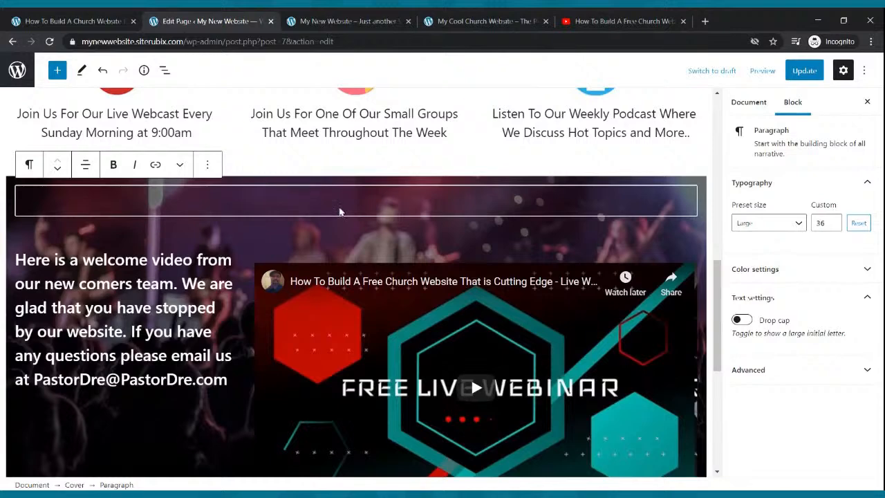
click(206, 165)
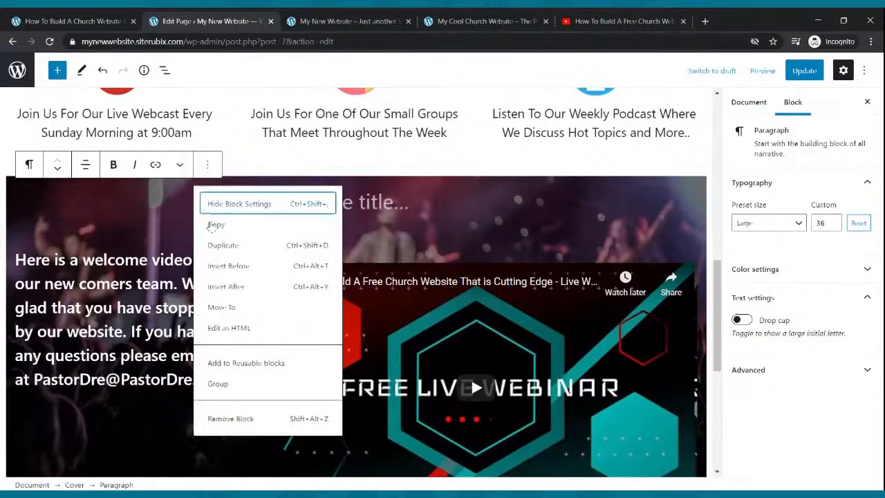
click(239, 418)
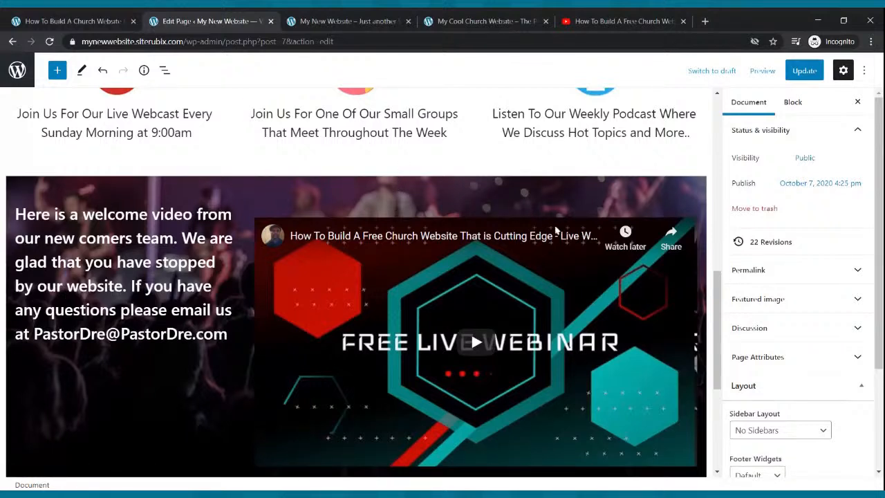
Step: Remove the YouTube video block and the welcome text paragraph from the cover's columns
click(524, 233)
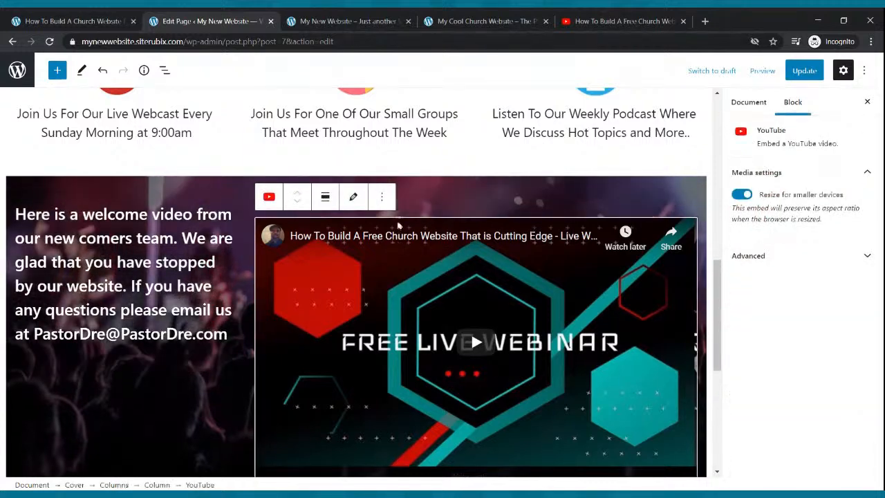
click(380, 200)
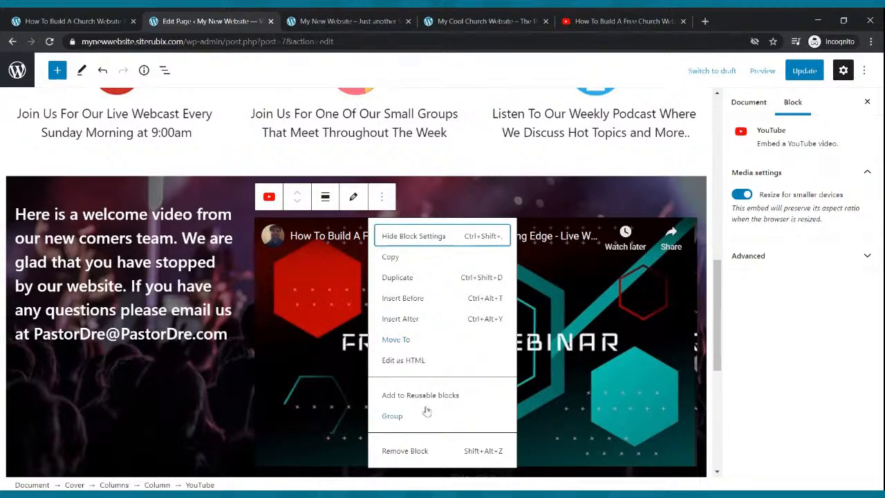
click(420, 450)
click(235, 242)
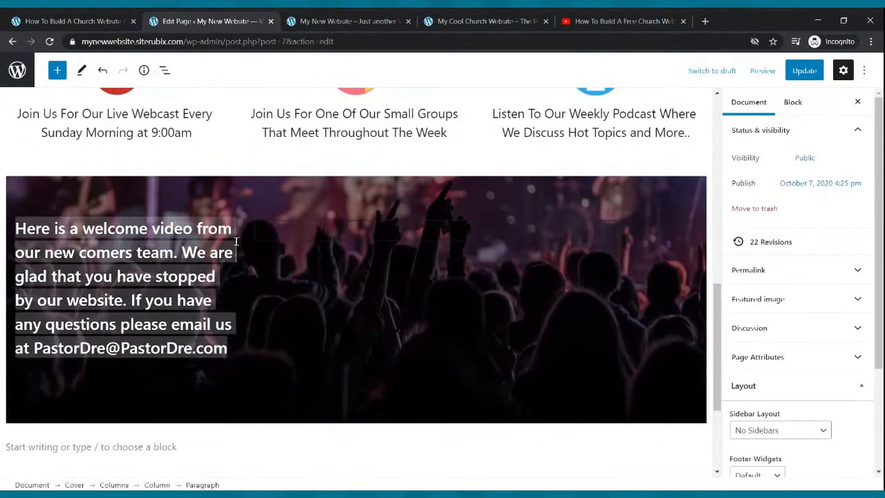
click(207, 194)
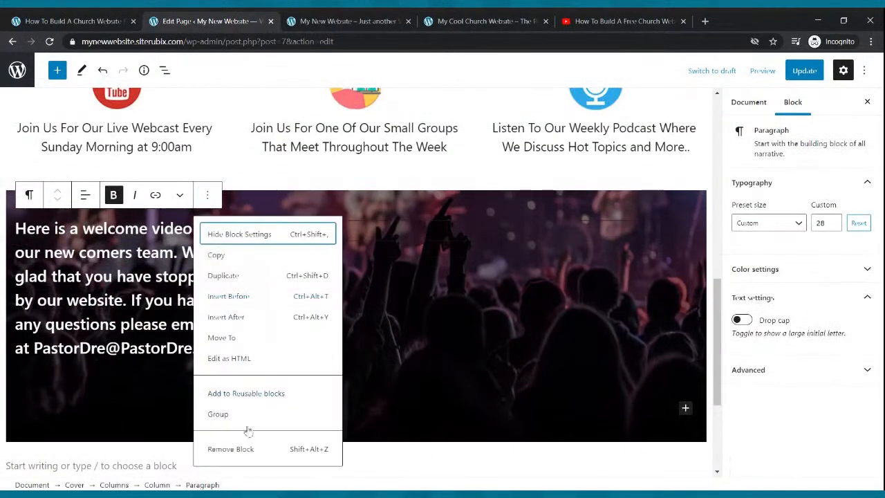
click(247, 450)
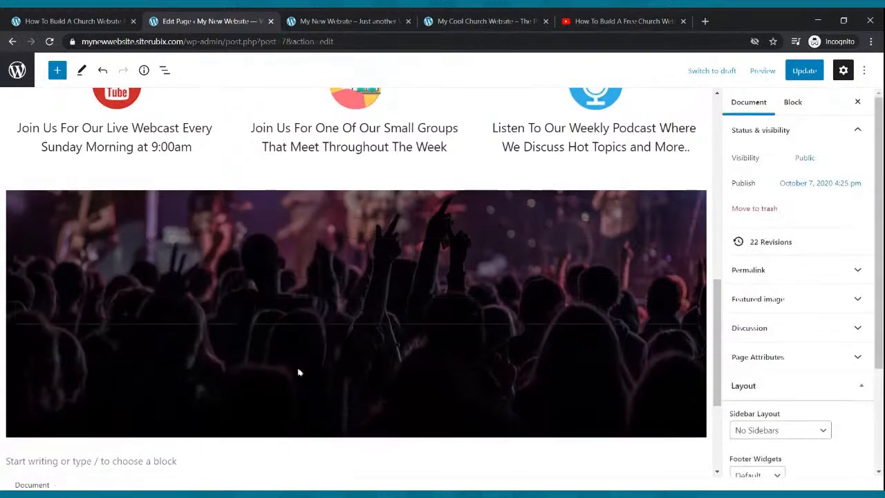
Step: Remove the empty two-column Columns block from the cover section
click(356, 290)
click(365, 327)
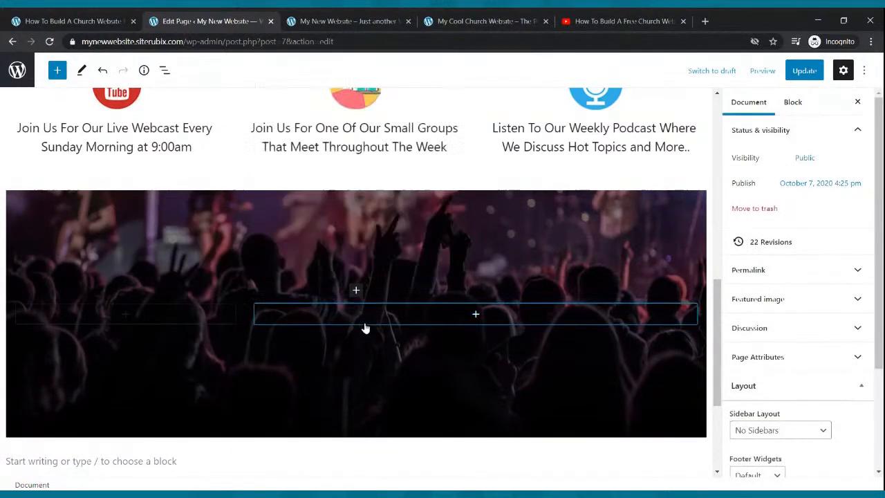
click(365, 326)
click(371, 330)
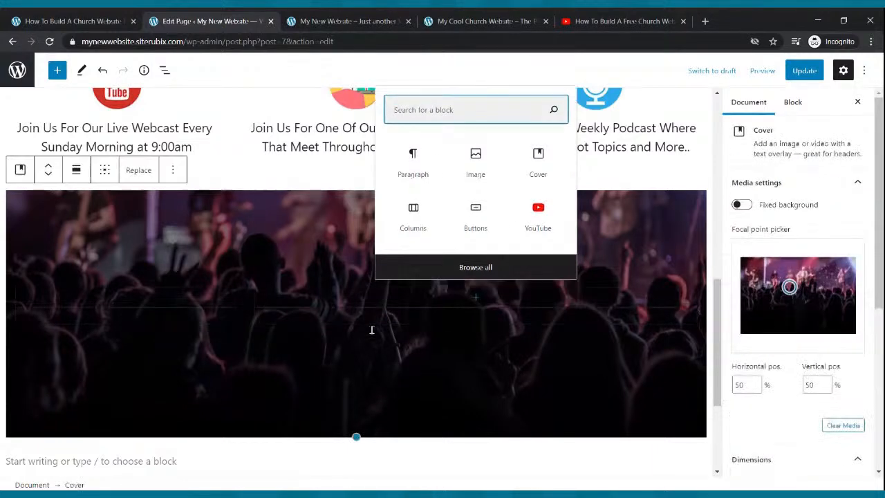
click(315, 310)
click(249, 286)
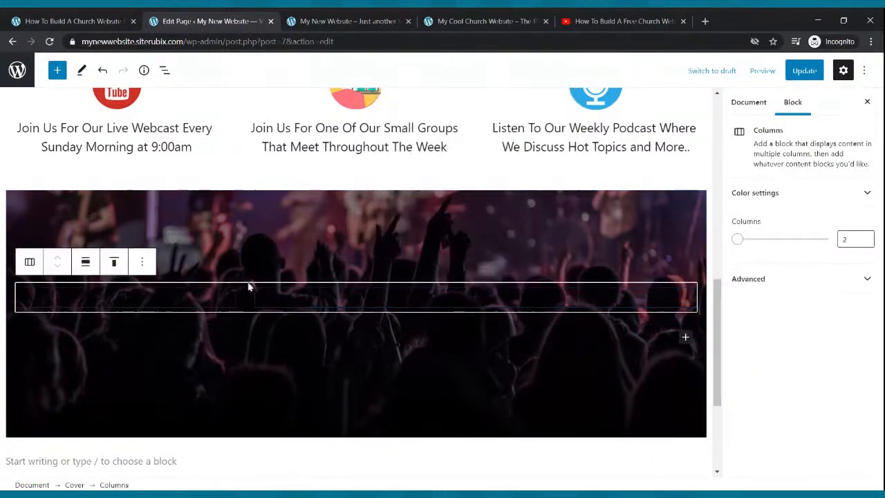
click(141, 262)
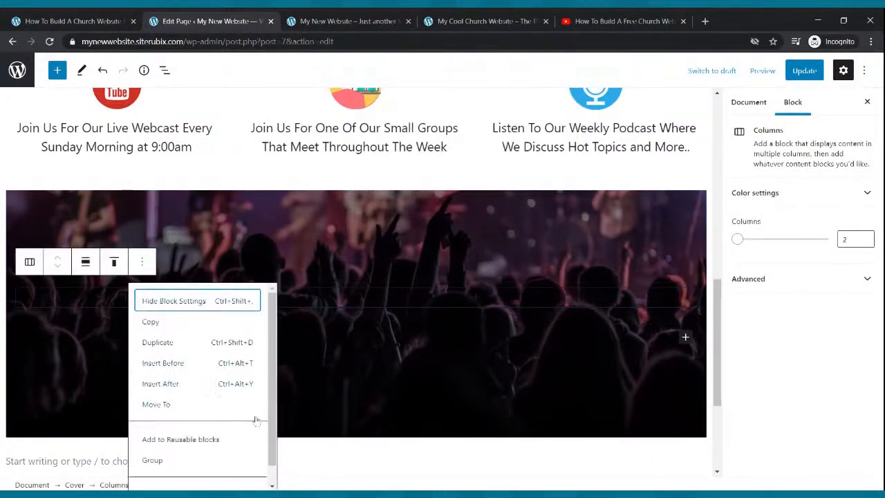
scroll(223, 421, down, 1)
click(243, 404)
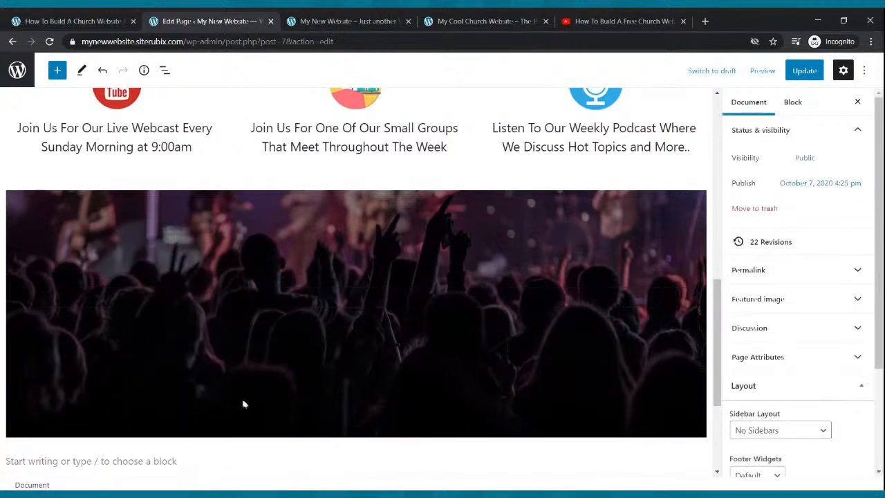
Step: Try to add a Columns block to the empty cover by searching the block library for columns
click(357, 312)
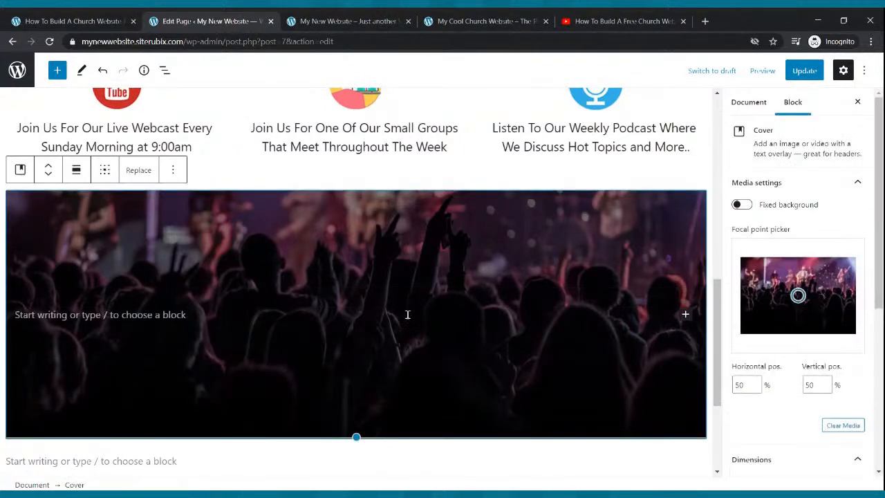
click(57, 70)
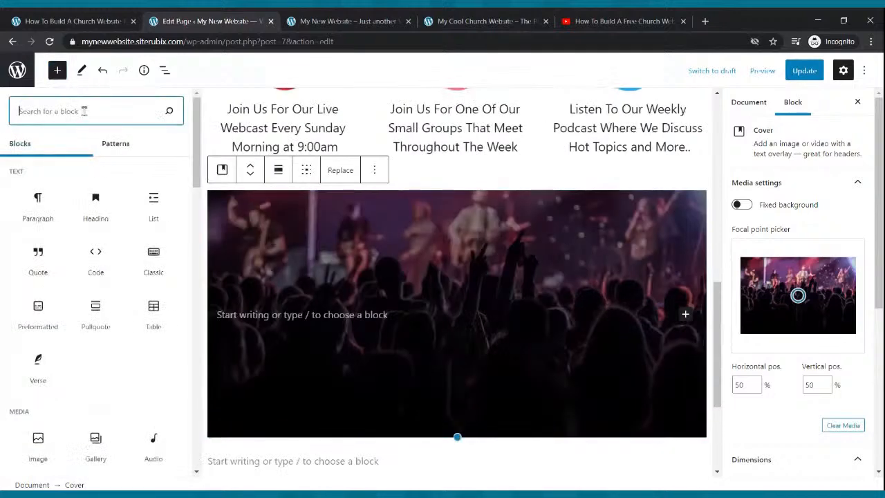
text(co)
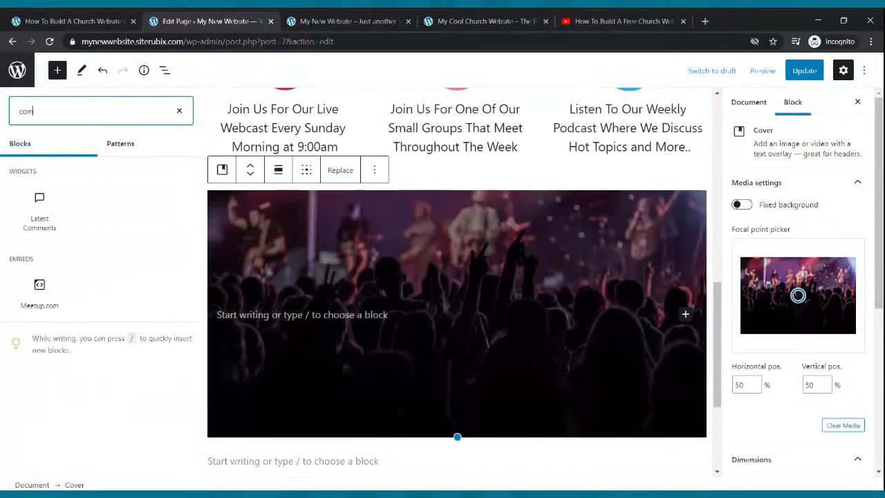
text(lmns)
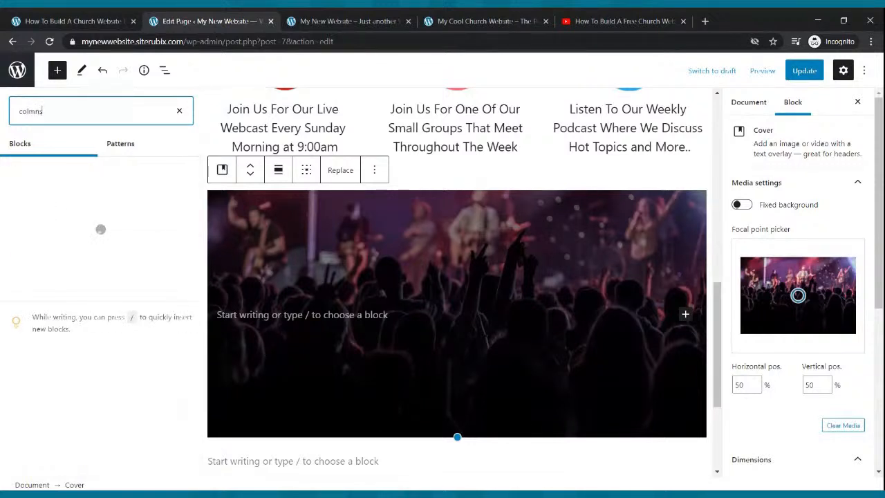
key(BackSpace)
key(BackSpace)
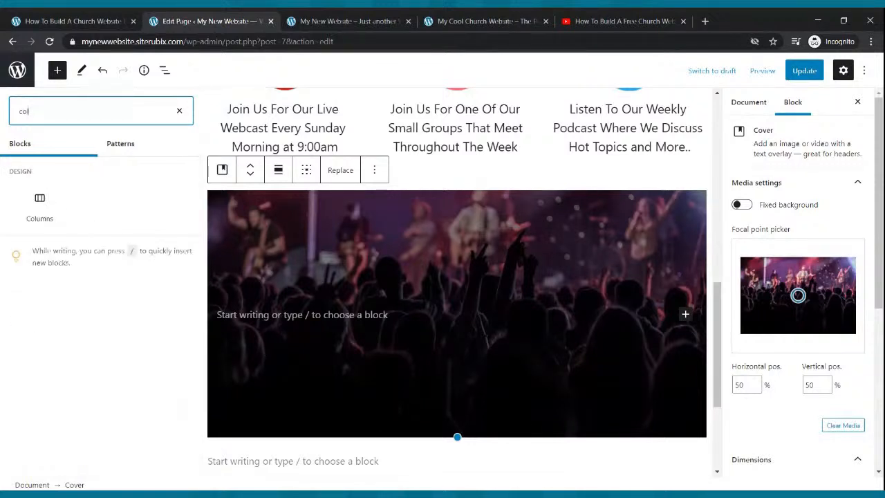
click(39, 202)
Step: Remove the Columns block placed below the cover section
scroll(302, 316, up, 3)
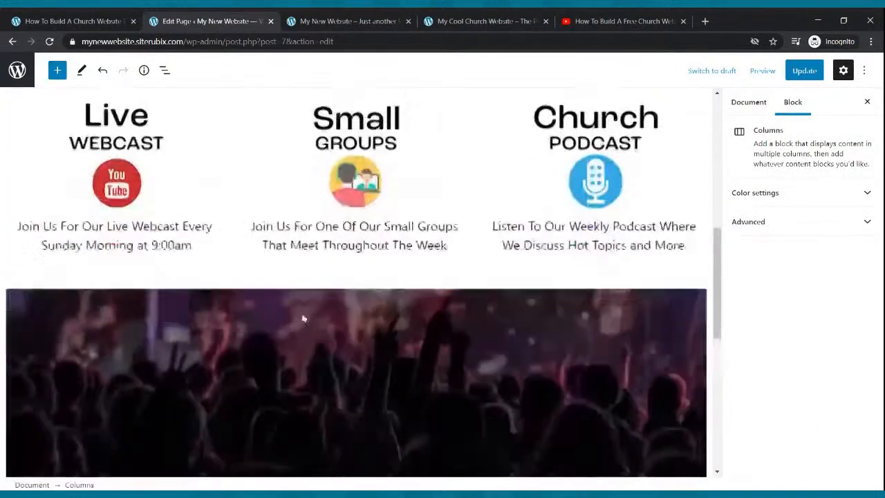
scroll(356, 311, down, 2)
click(104, 407)
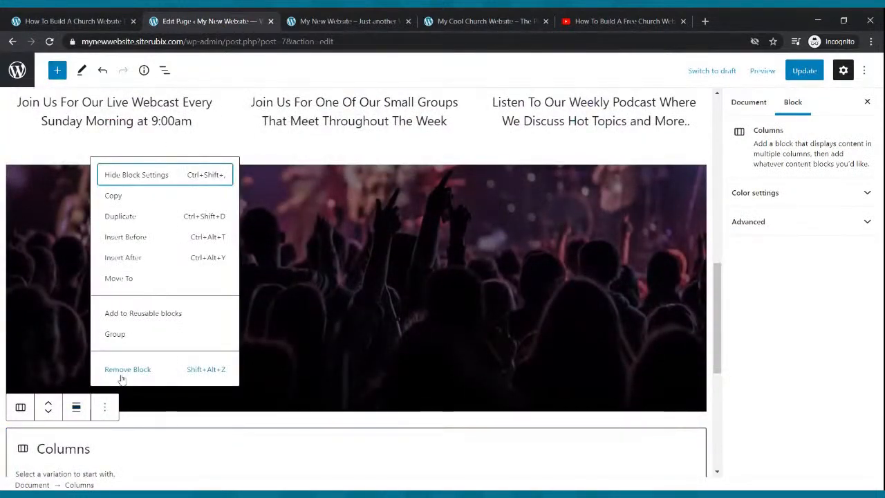
click(123, 370)
Step: Add a Columns block with the 33 / 33 / 33 variation inside the cover and insert a YouTube block in its middle column
click(371, 288)
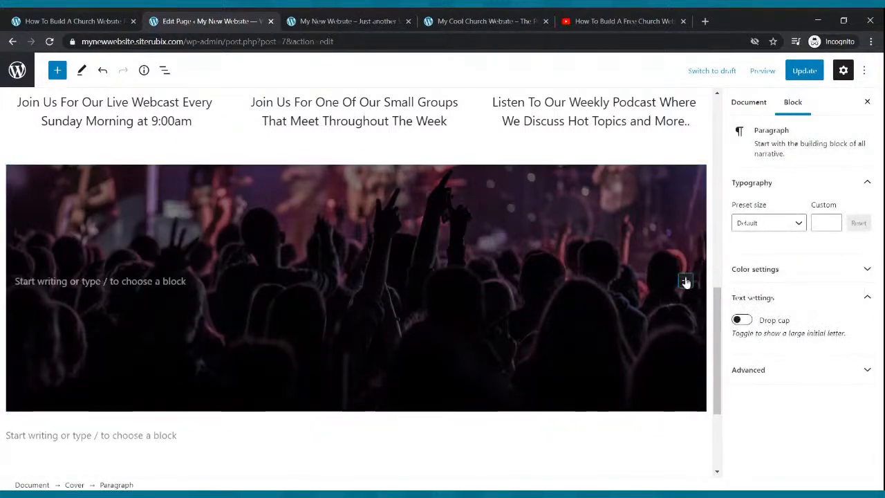
click(685, 280)
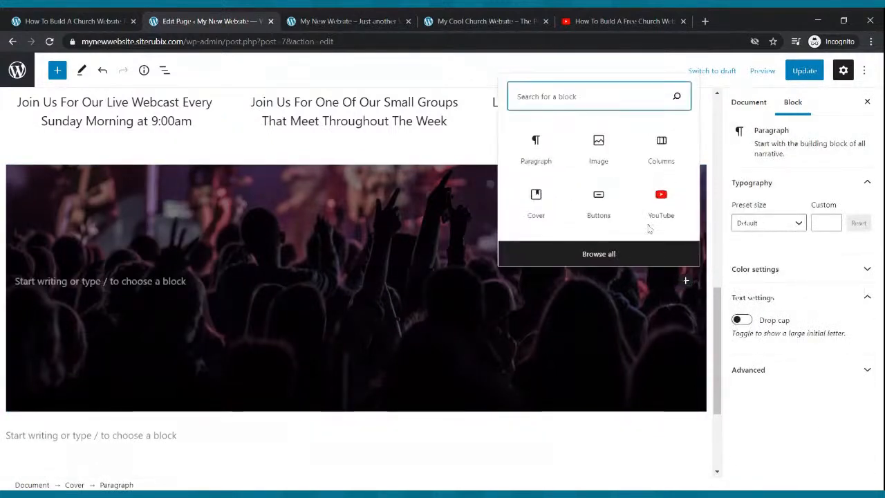
click(650, 157)
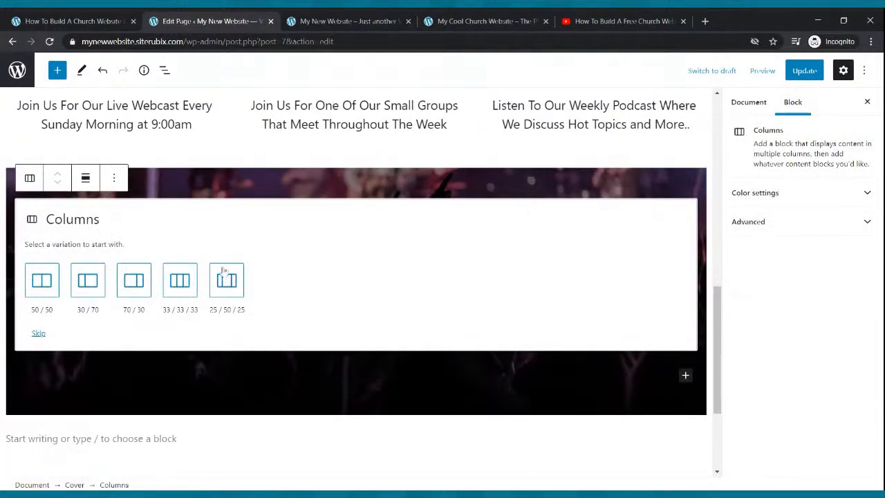
click(179, 280)
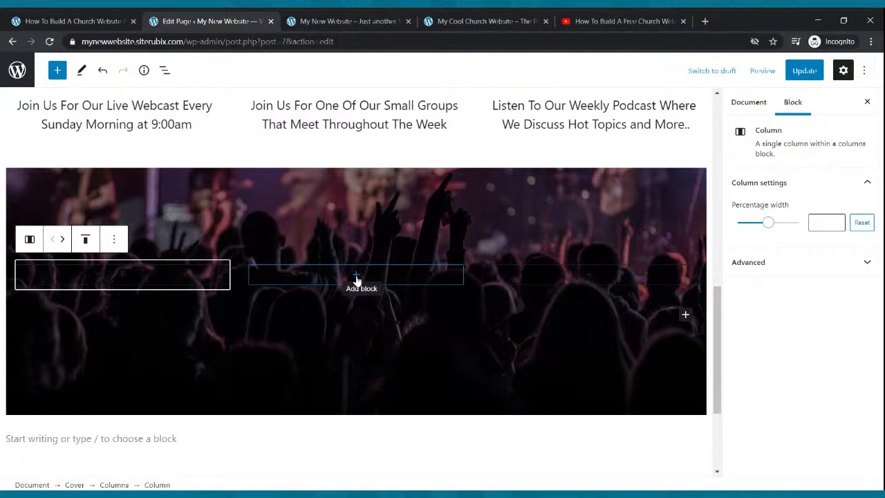
click(356, 277)
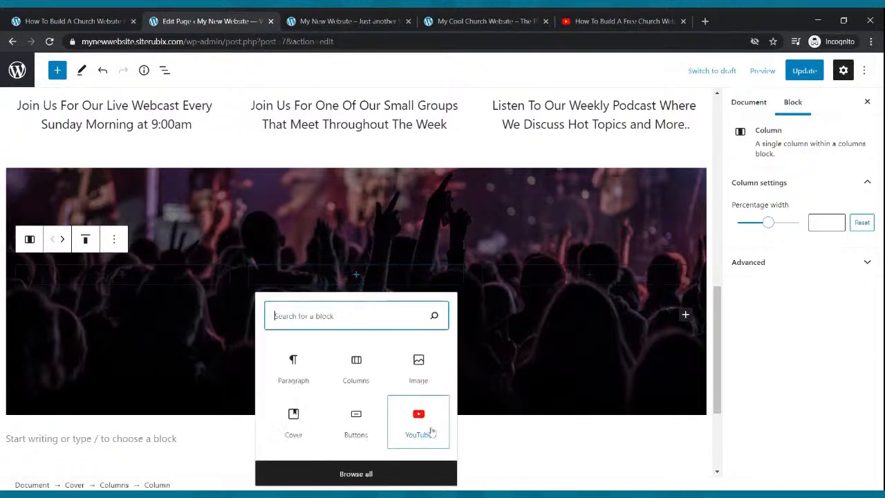
click(430, 428)
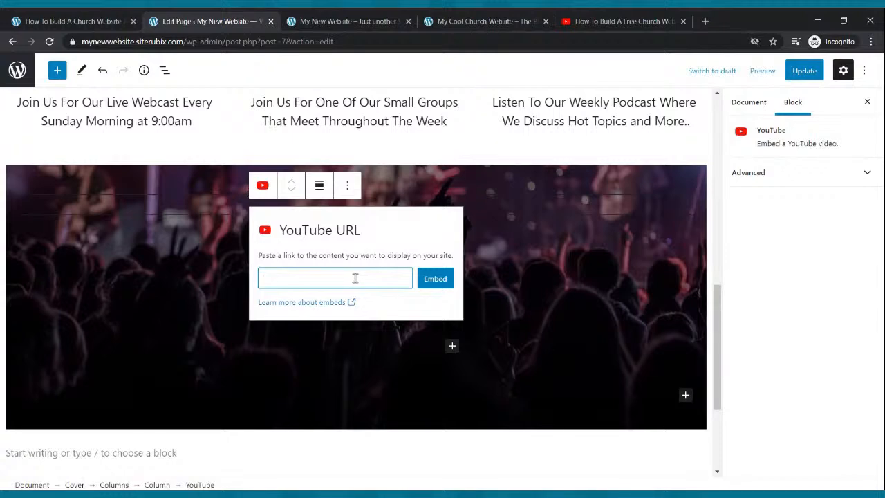
Step: Try to embed the clipboard content as the YouTube block's link, and clear the URL entry
click(608, 20)
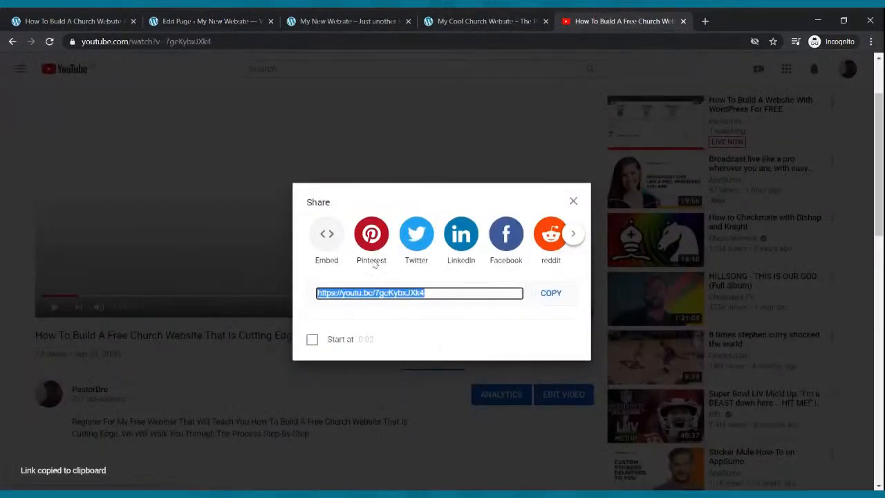
key(Escape)
click(239, 19)
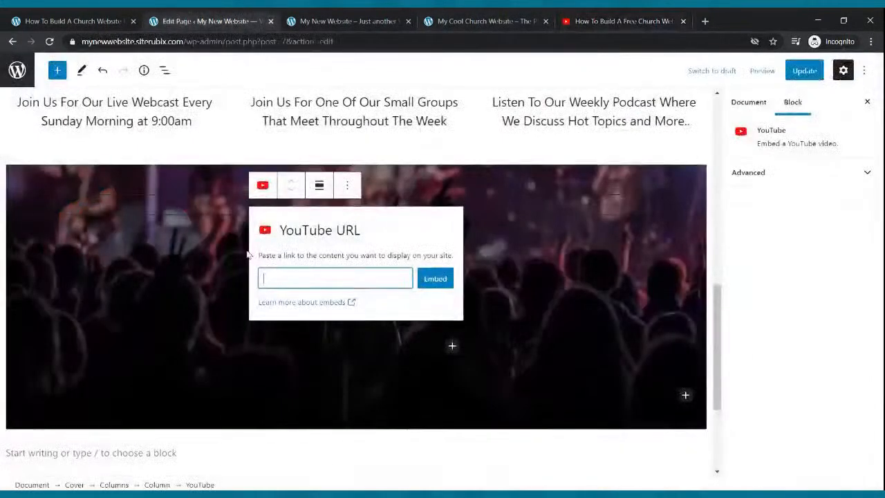
key(ctrl+v)
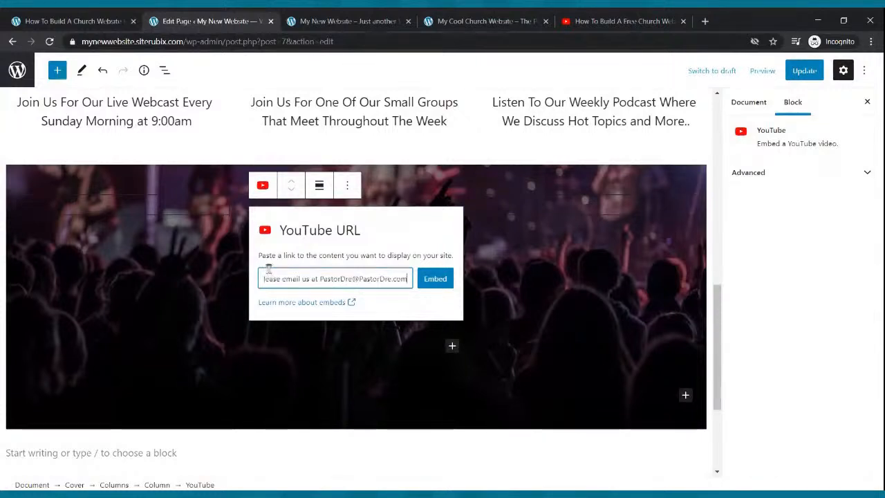
click(426, 277)
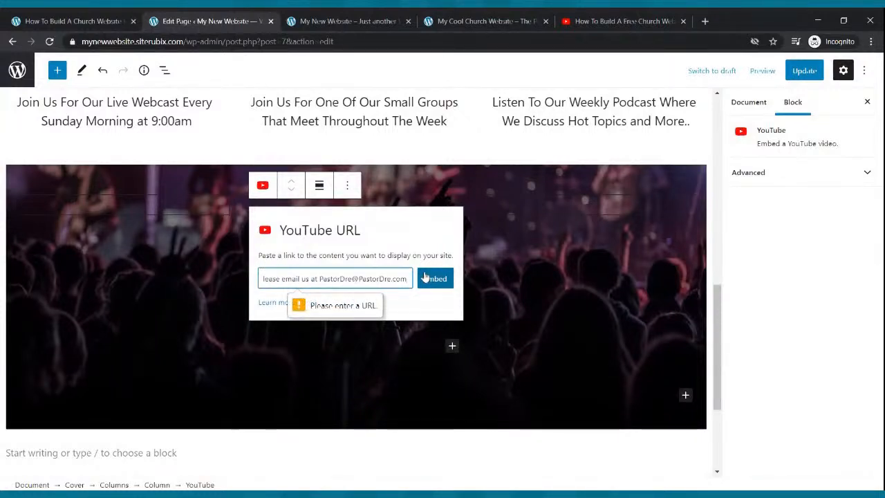
key(ctrl+a)
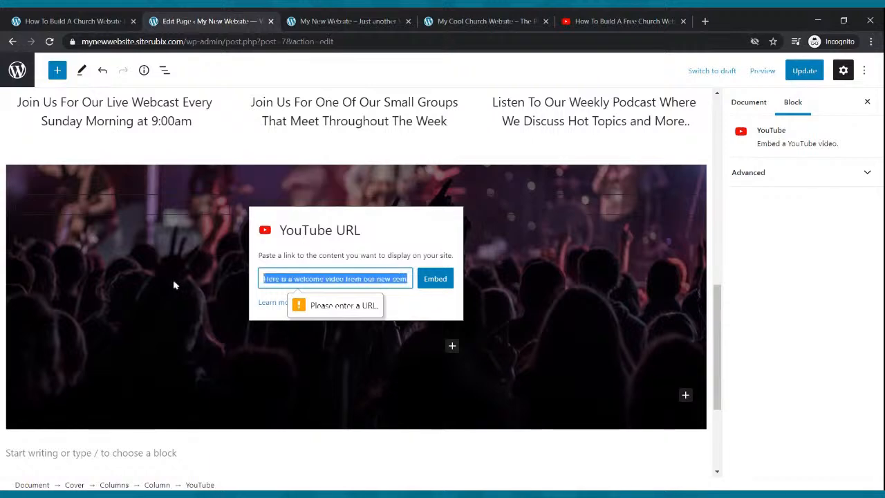
key(BackSpace)
click(588, 20)
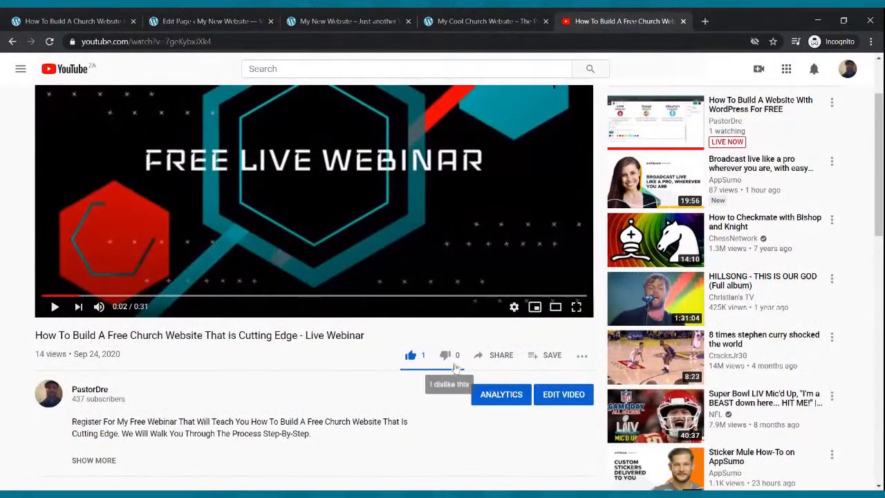
click(497, 355)
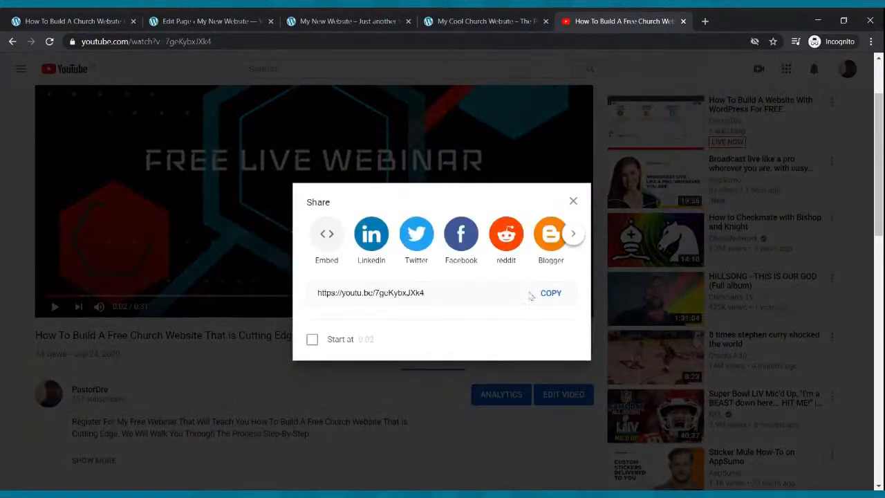
click(545, 293)
click(188, 20)
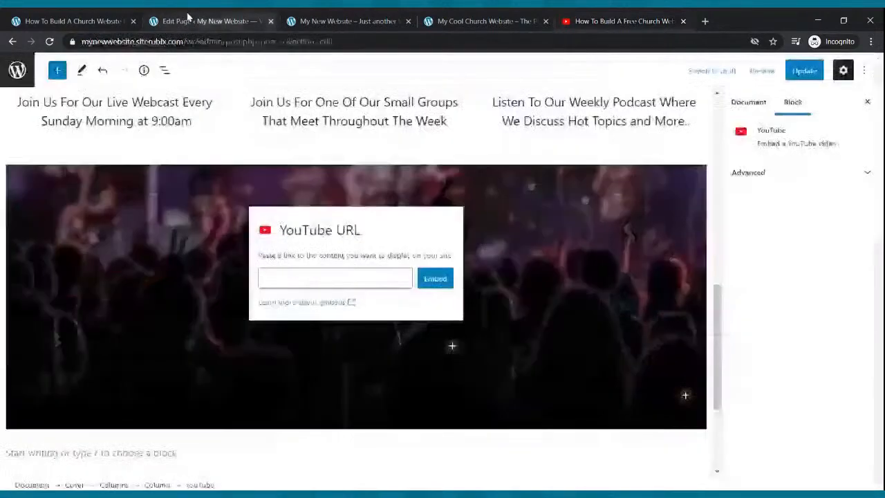
key(ctrl+v)
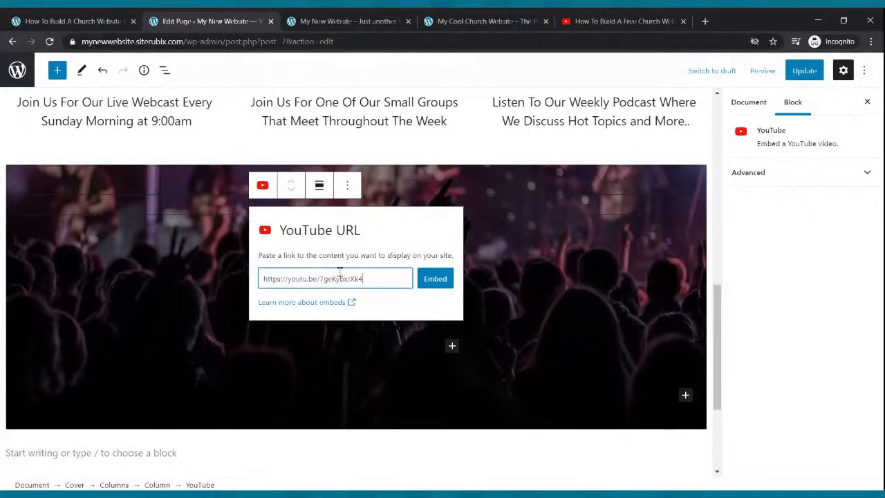
click(423, 280)
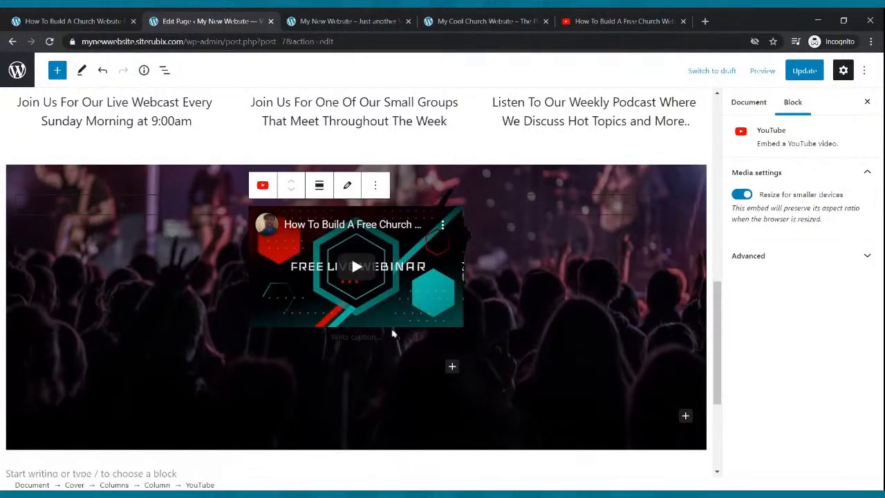
Step: Set the percentage width of the cover's first column to 14.4 and of its third column to 24.1
click(218, 276)
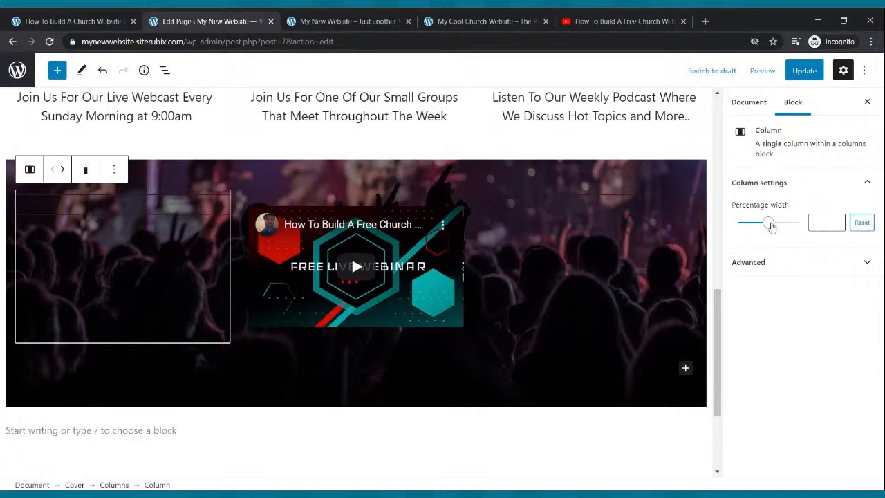
drag(771, 227, 750, 230)
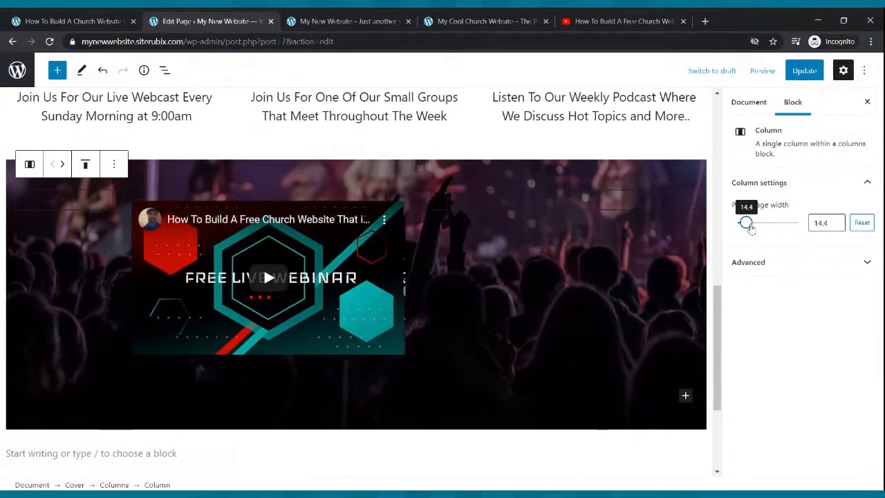
click(620, 216)
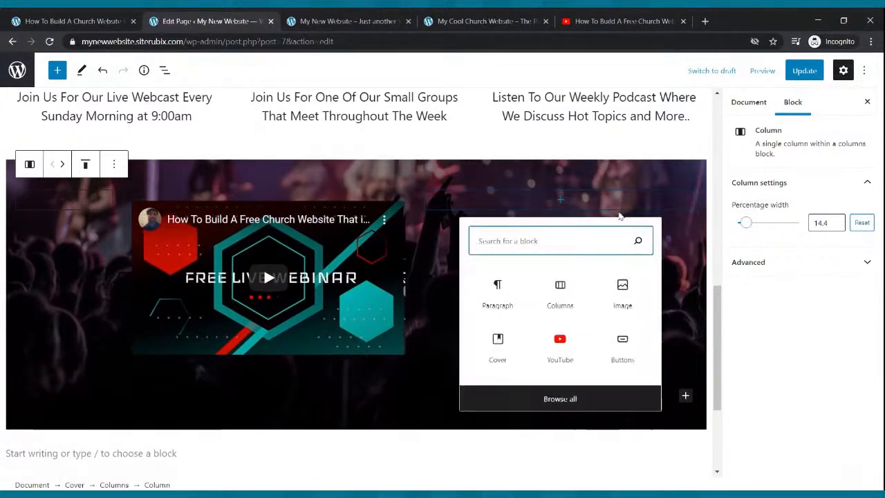
click(669, 225)
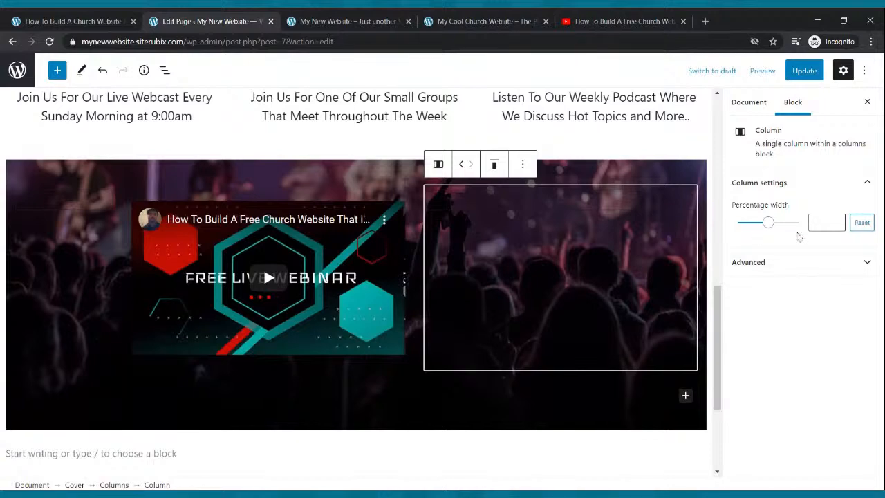
drag(768, 230, 752, 237)
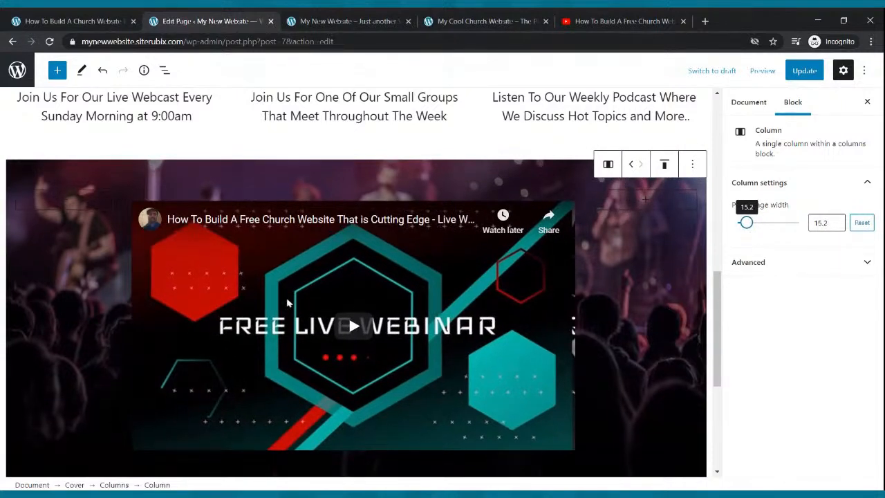
drag(753, 233, 756, 230)
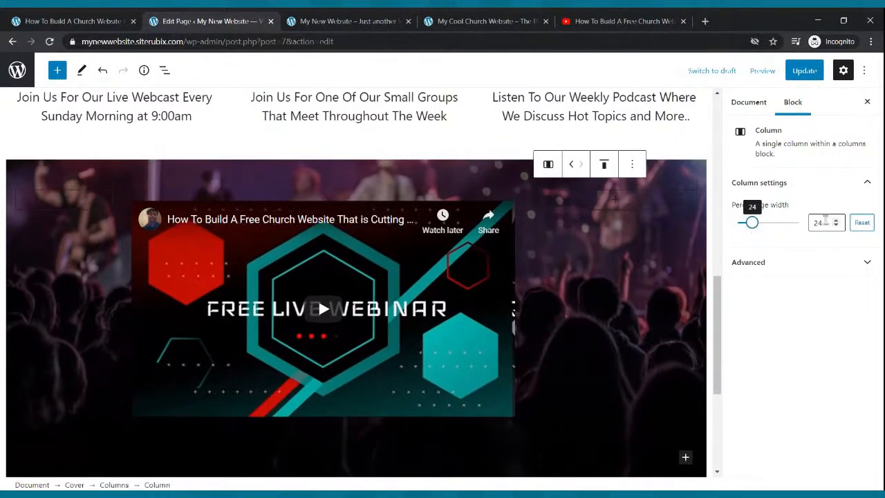
click(836, 219)
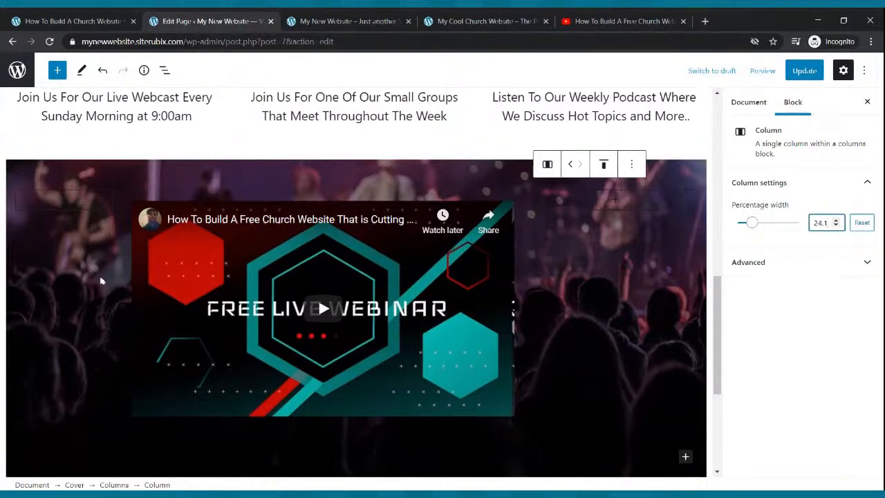
Step: Set the percentage width of the cover's first column to 25
click(96, 228)
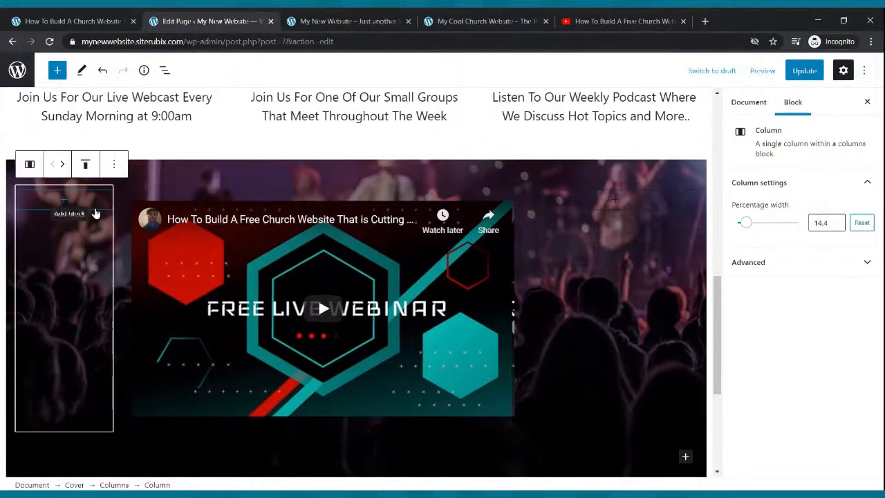
drag(749, 226, 752, 225)
click(836, 220)
click(836, 221)
click(836, 221)
click(836, 220)
click(836, 220)
click(836, 220)
click(836, 220)
click(836, 221)
click(836, 220)
click(836, 221)
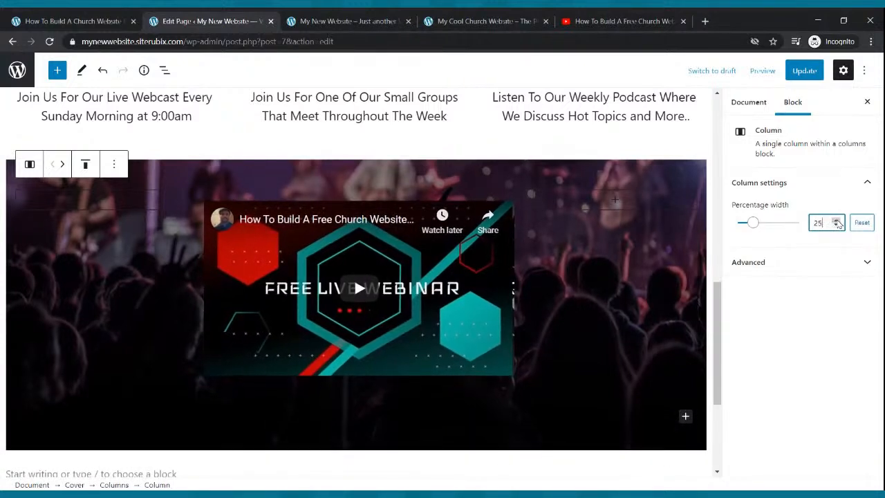
Step: Update the page and reload the live site to check the video's position in the cover section
click(804, 70)
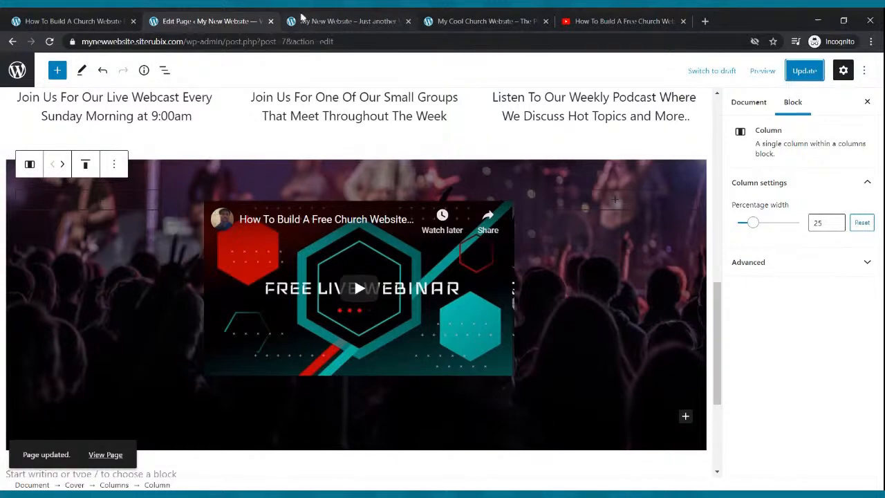
click(486, 19)
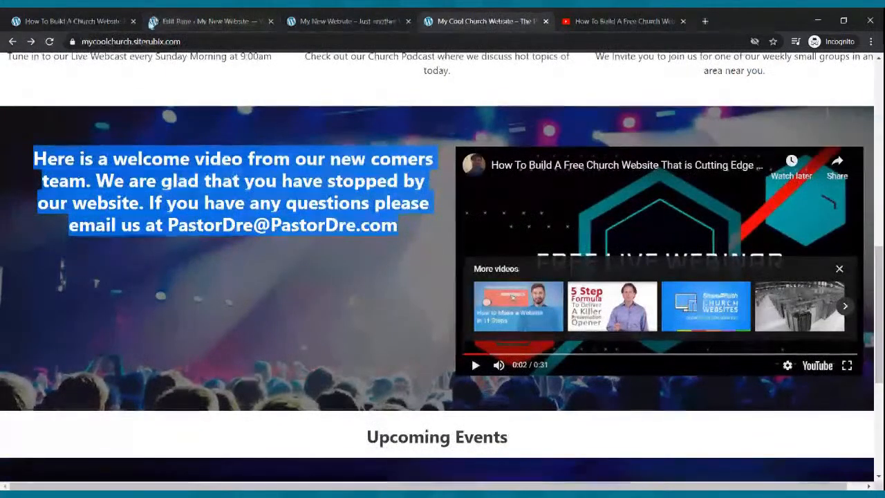
click(49, 41)
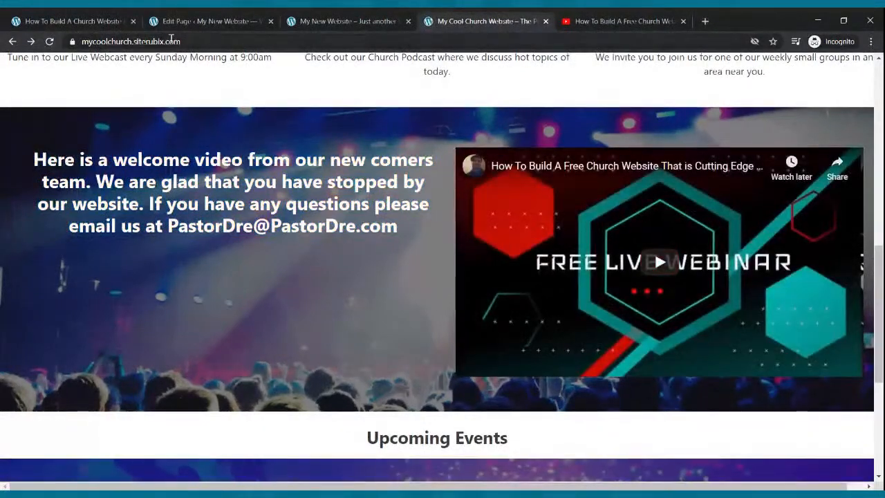
click(207, 20)
click(795, 72)
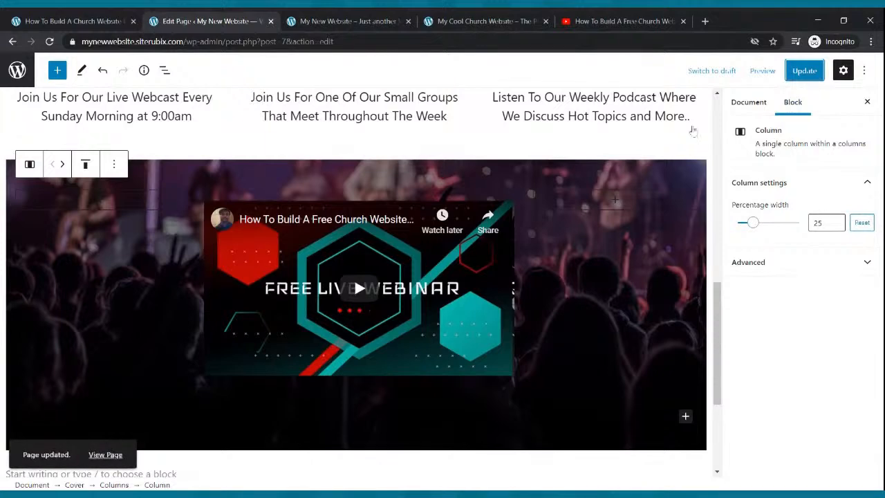
click(317, 26)
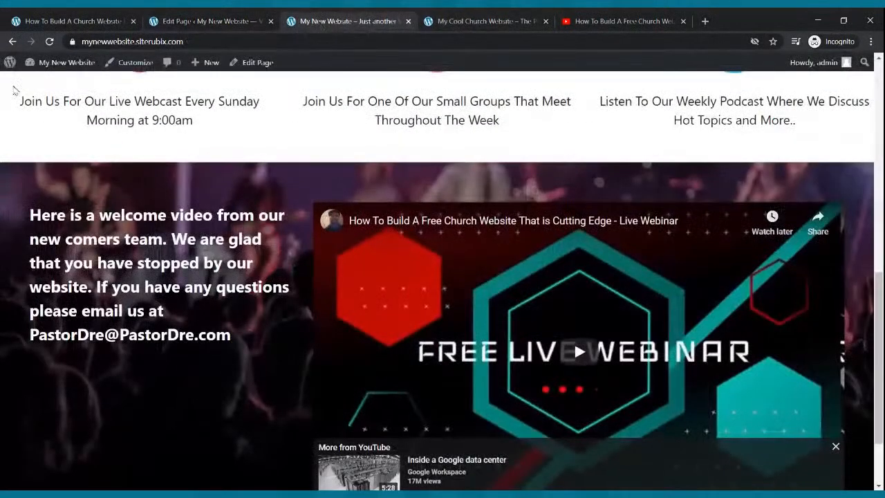
click(49, 41)
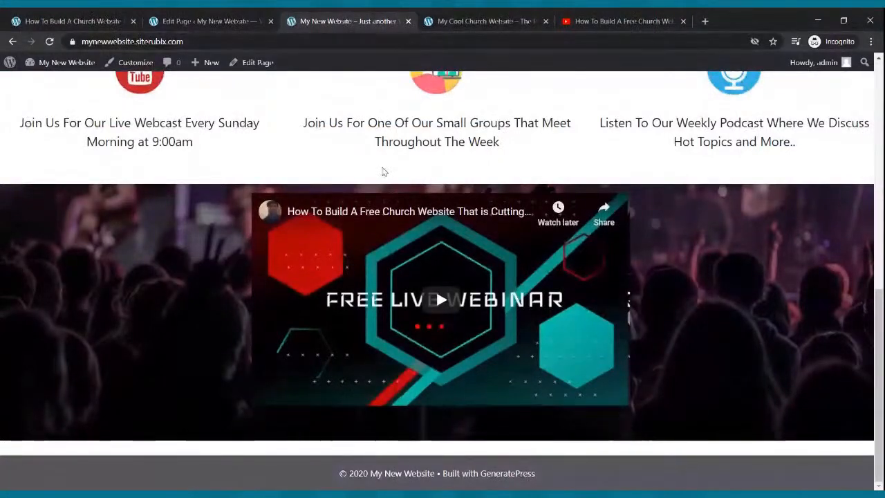
Step: Add a Paragraph block below the cover's video and paste in the welcome video text copied from the example church site
click(166, 21)
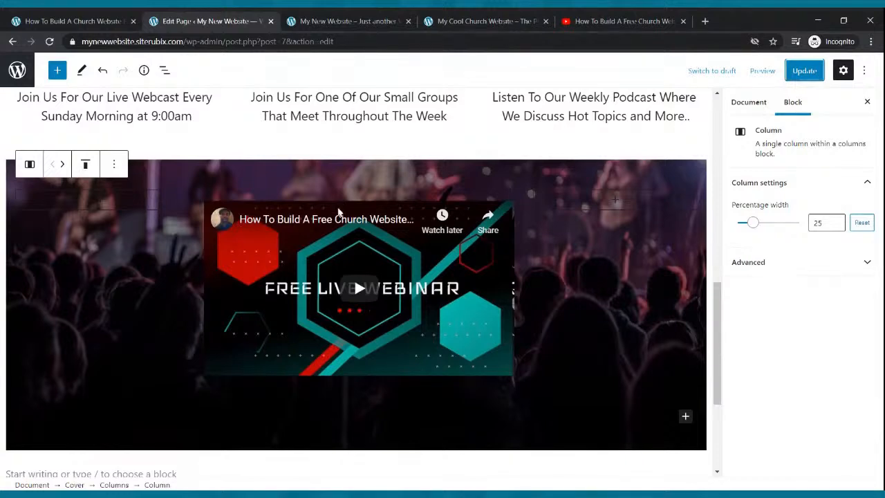
click(318, 224)
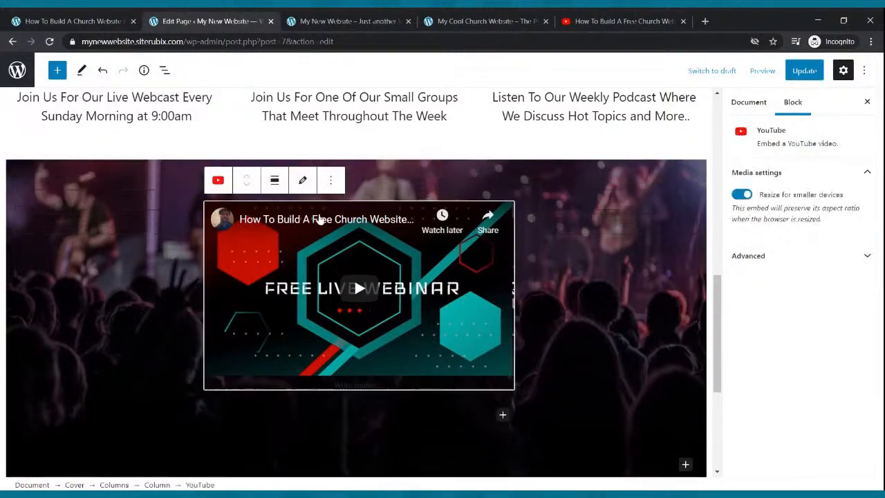
click(56, 70)
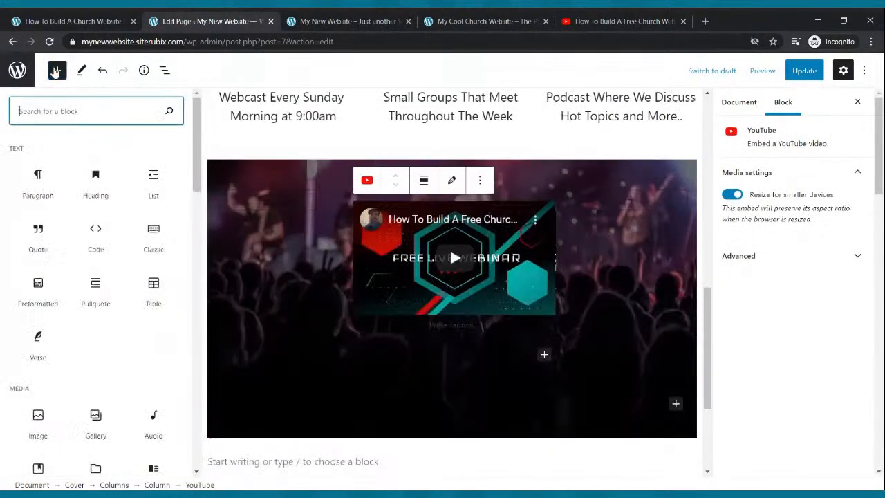
click(38, 181)
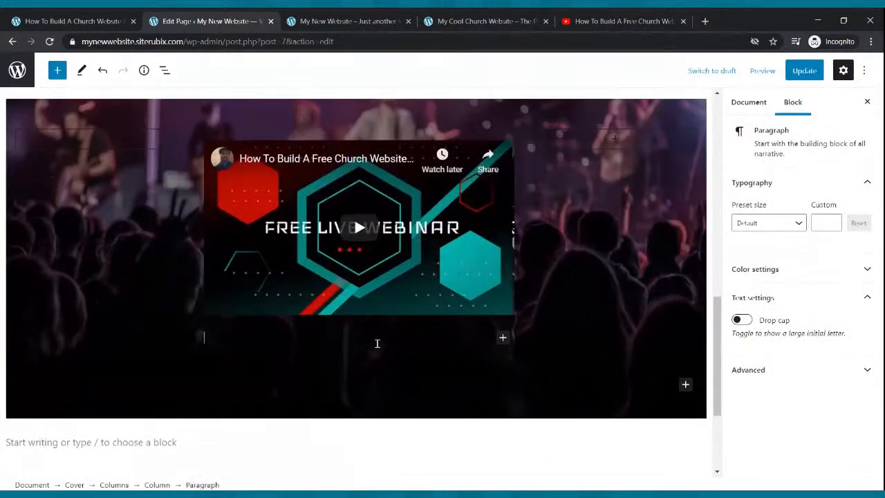
click(484, 20)
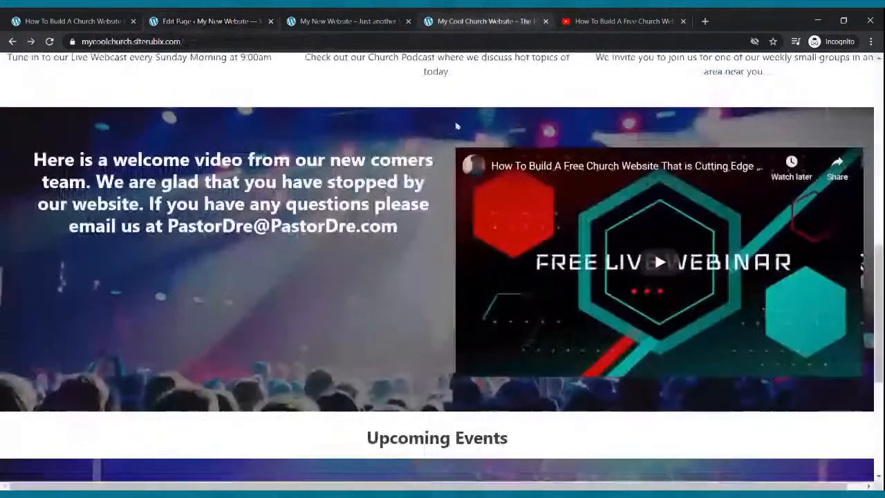
drag(413, 223, 50, 161)
key(ctrl+c)
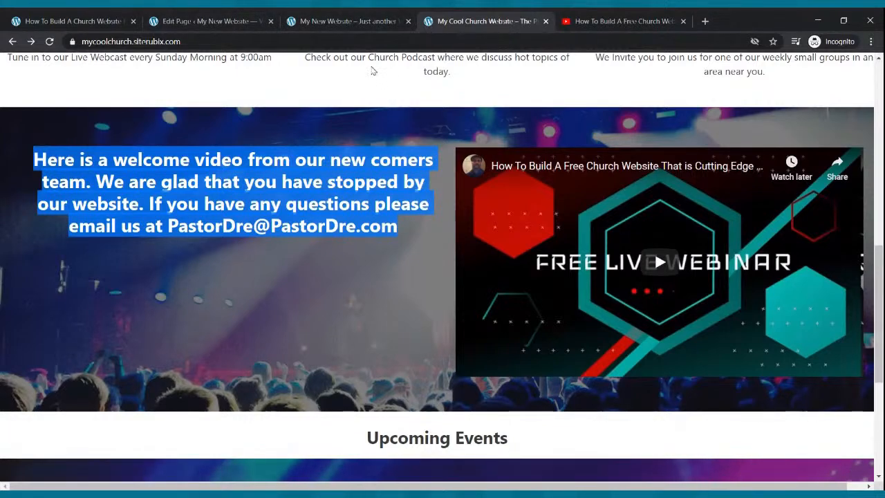
click(246, 21)
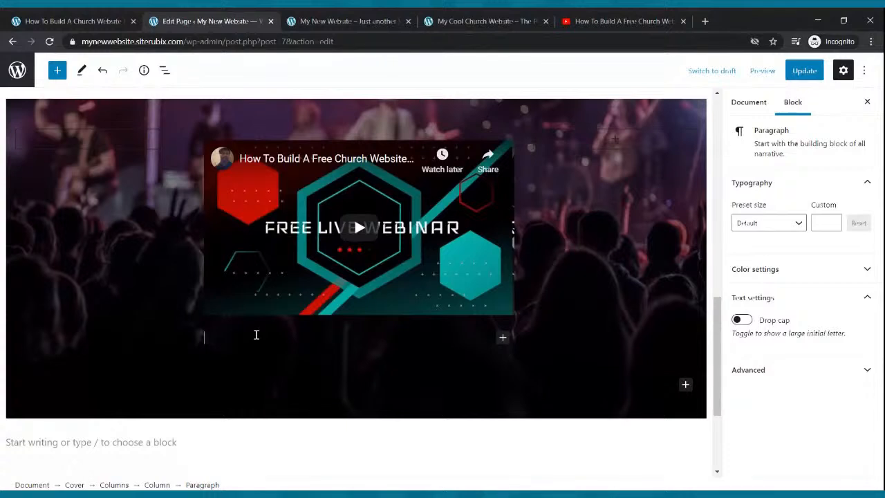
key(ctrl+v)
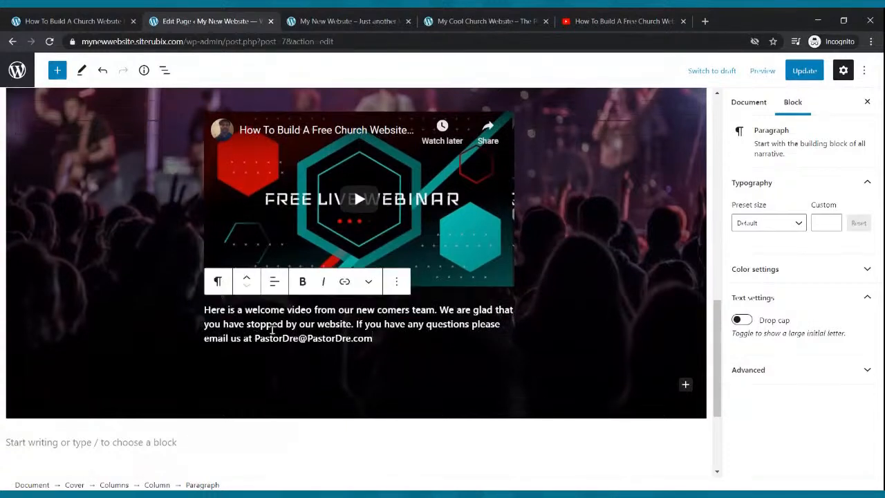
Step: Set the preset font size of the welcome paragraph below the video to Medium
drag(383, 338, 209, 310)
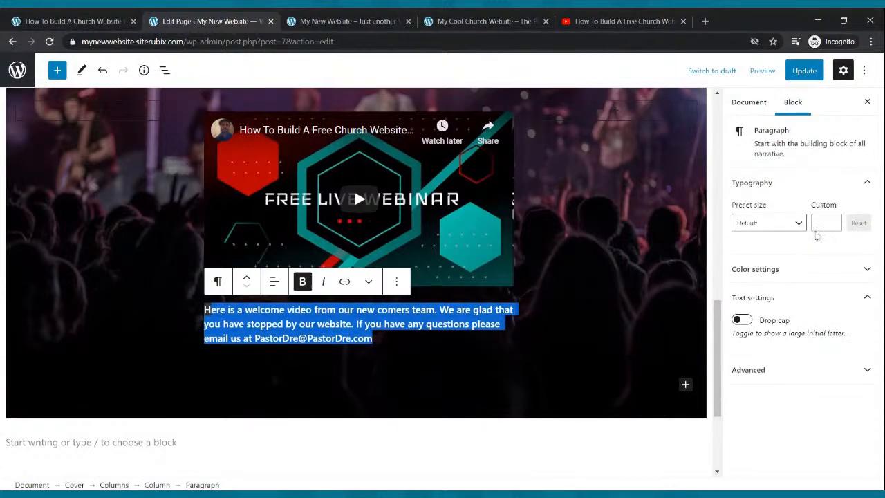
click(802, 228)
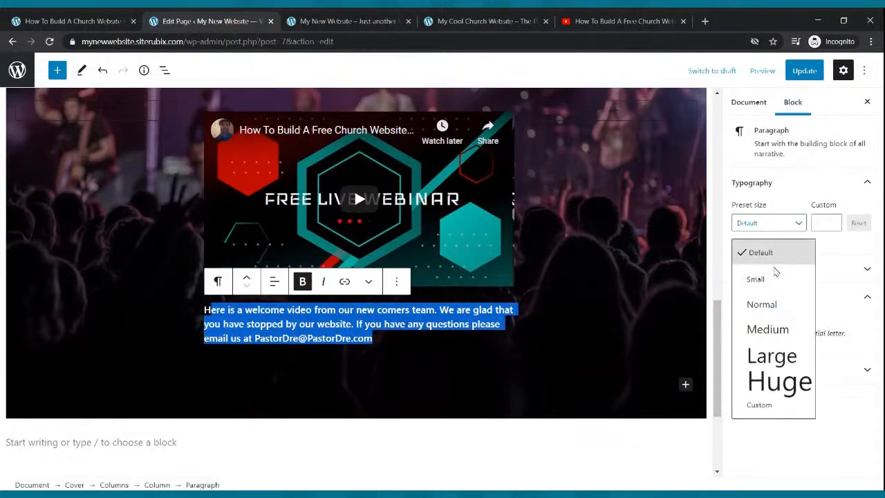
click(766, 331)
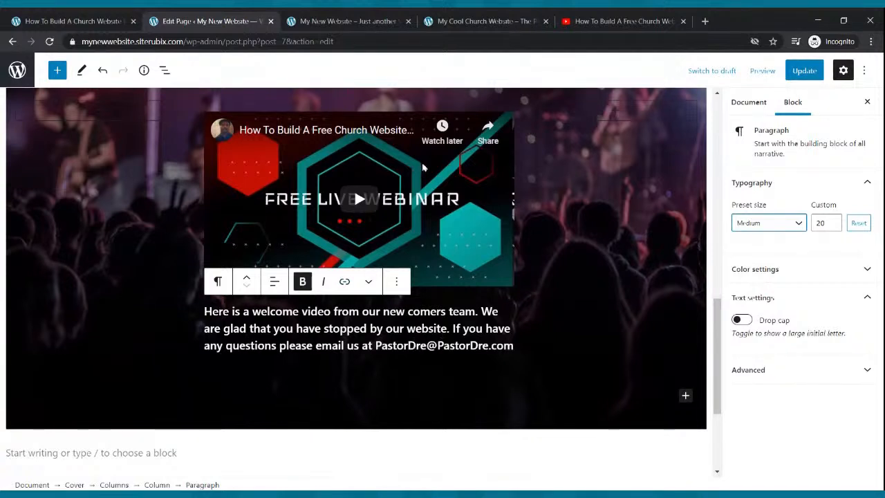
Step: Update the page, review the welcome text under the video on the reloaded live site, and return to the page editor
click(801, 72)
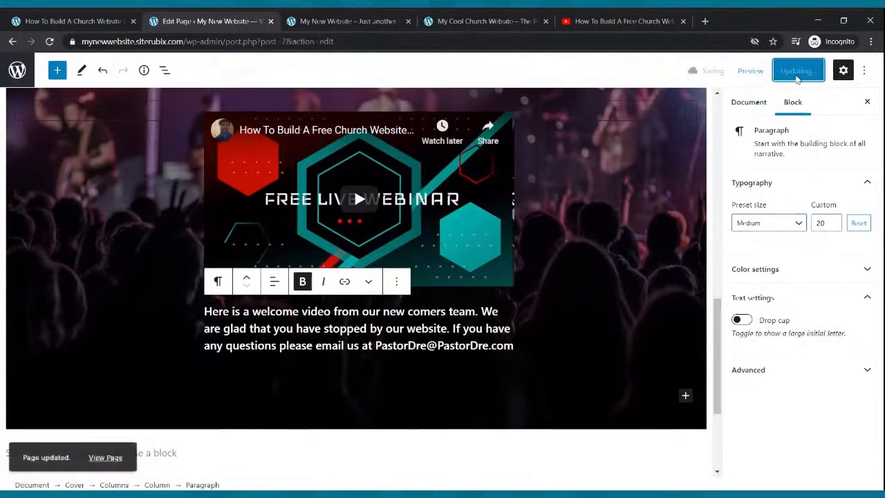
click(807, 76)
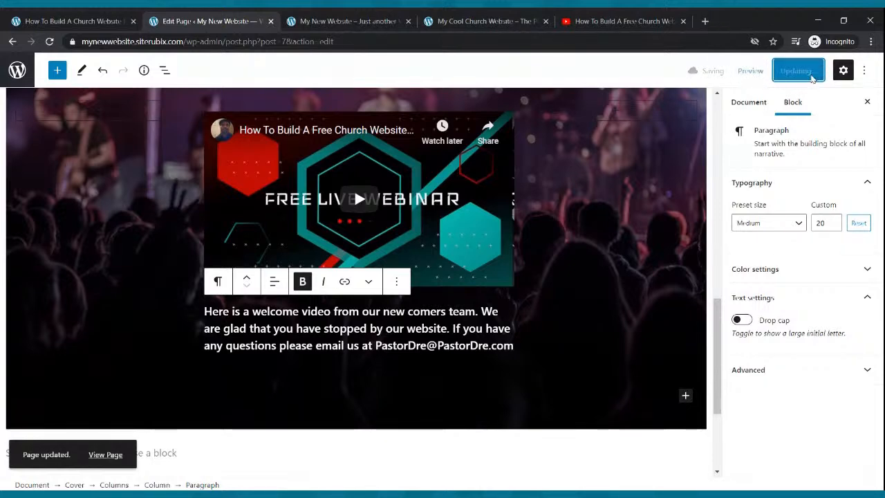
click(338, 21)
click(48, 41)
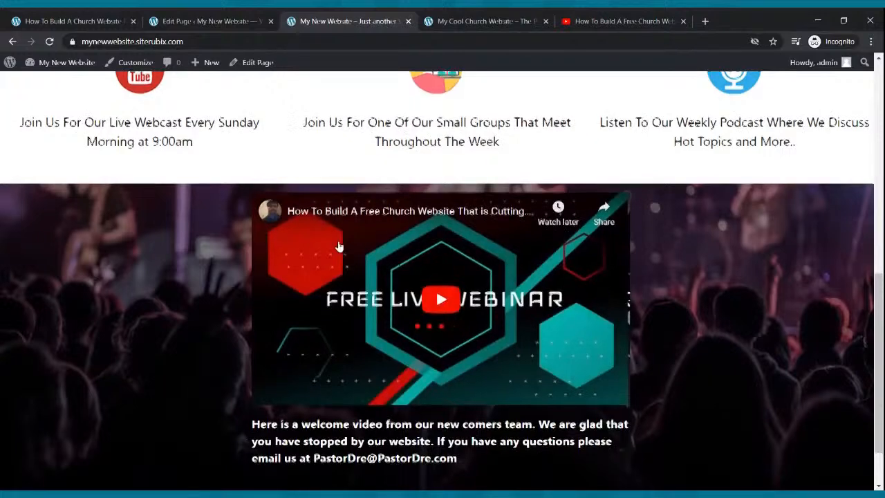
scroll(343, 252, down, 2)
scroll(392, 255, up, 3)
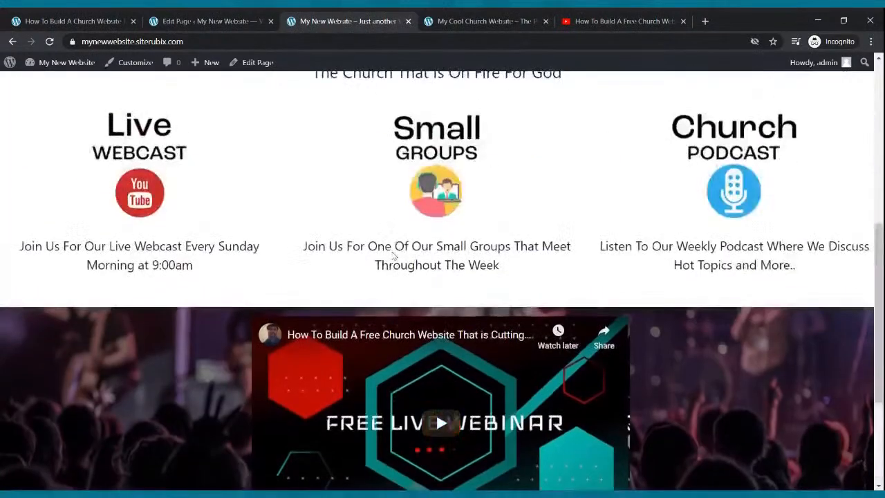
click(204, 21)
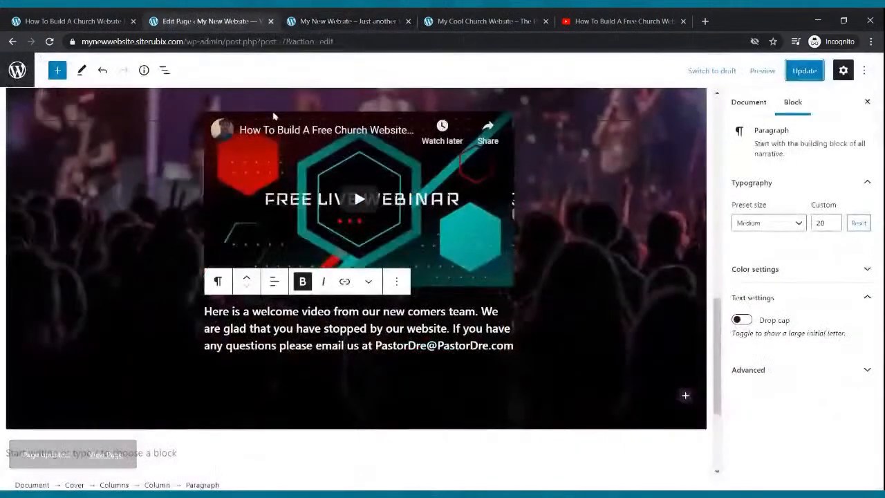
scroll(257, 273, up, 6)
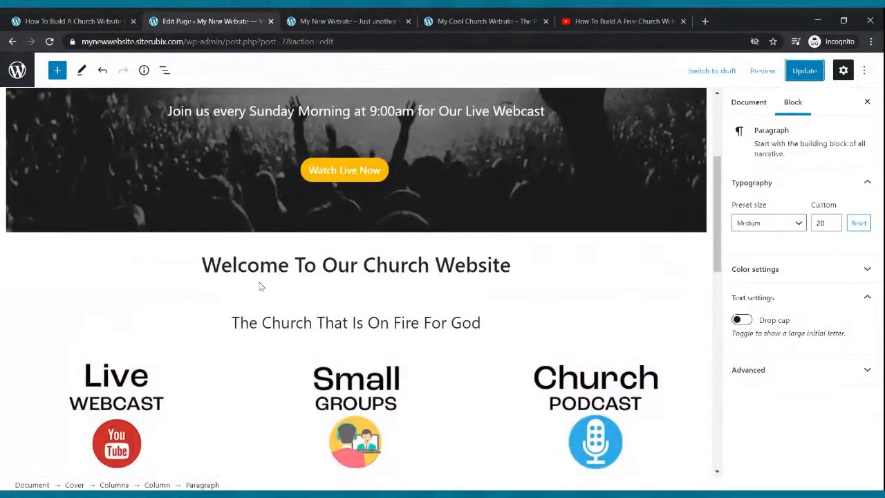
triple_click(265, 269)
scroll(315, 253, down, 3)
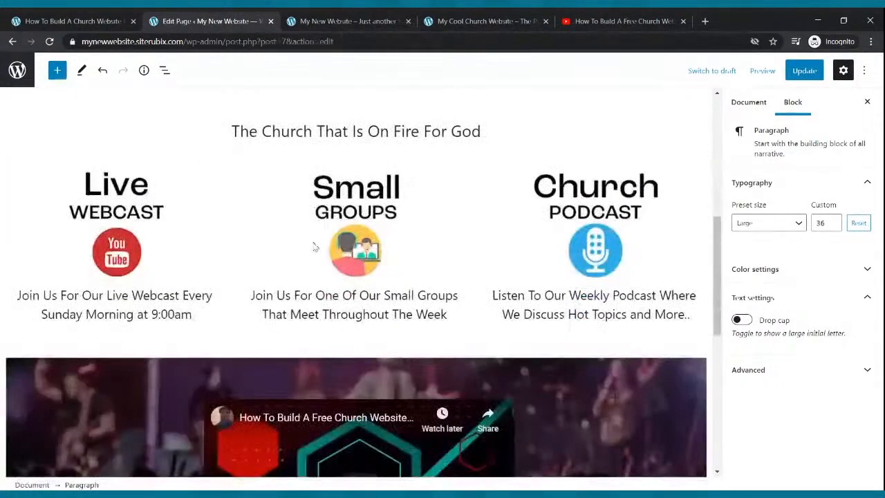
click(309, 335)
scroll(309, 335, down, 3)
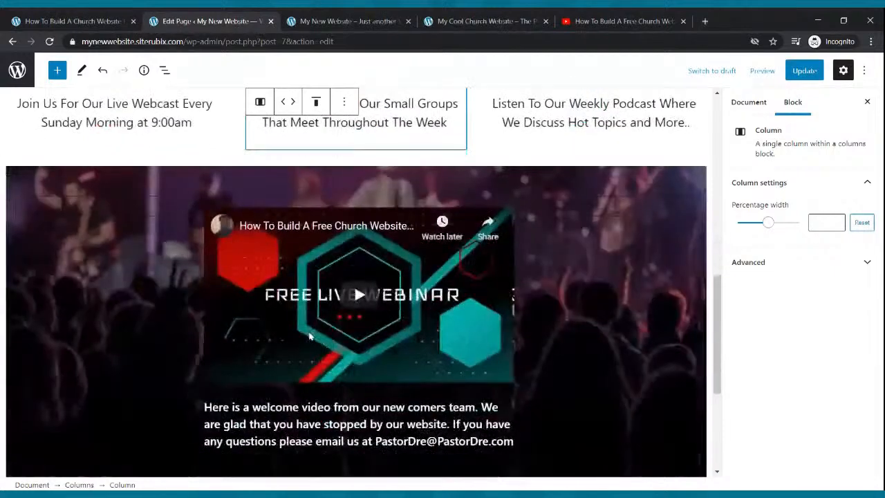
click(311, 340)
Step: Move the welcome paragraph above the YouTube video in the cover's middle column
triple_click(313, 440)
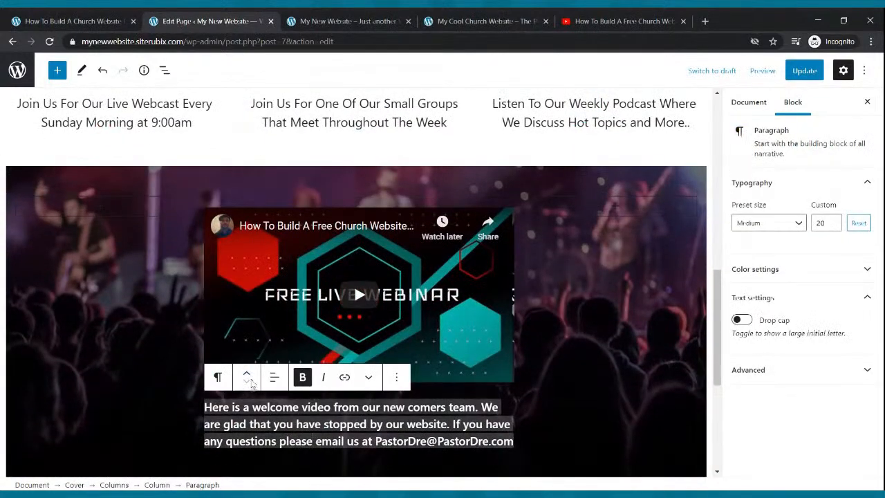
click(247, 377)
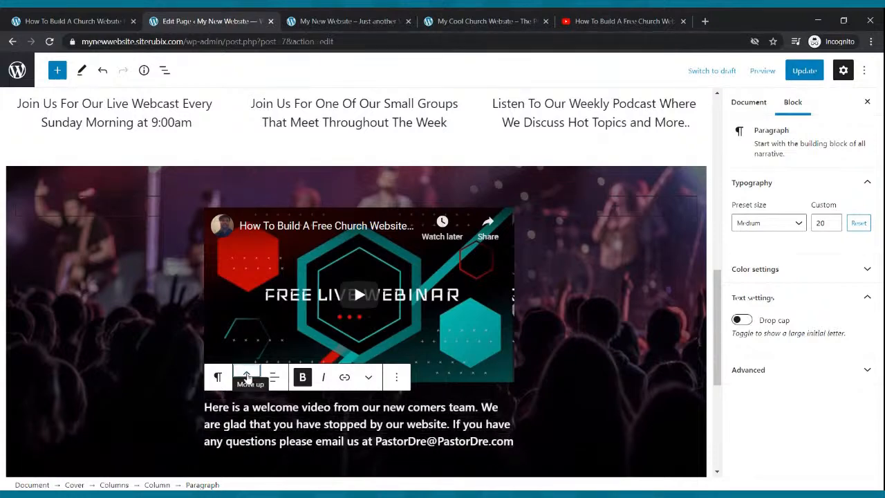
scroll(366, 318, down, 1)
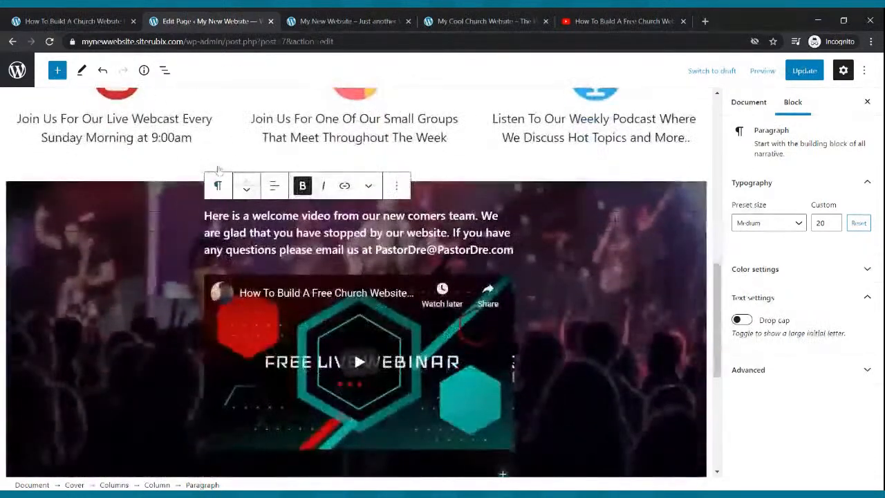
click(247, 192)
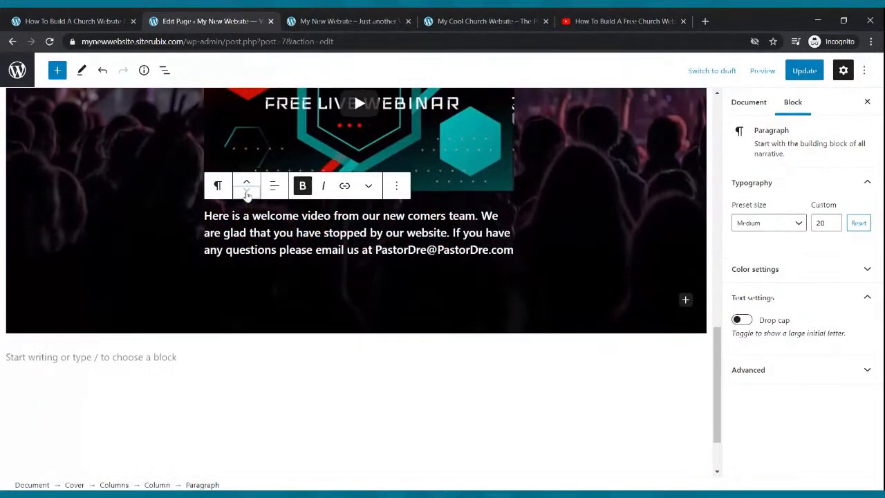
click(247, 187)
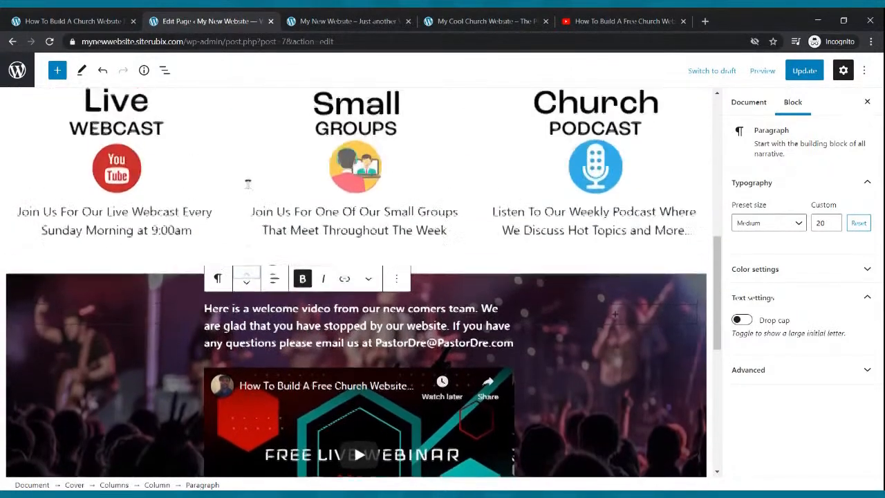
Step: Move the "Welcome To Our Church Website" paragraph below "The Church That Is On Fire For God" and back above it
scroll(233, 178, up, 3)
click(236, 181)
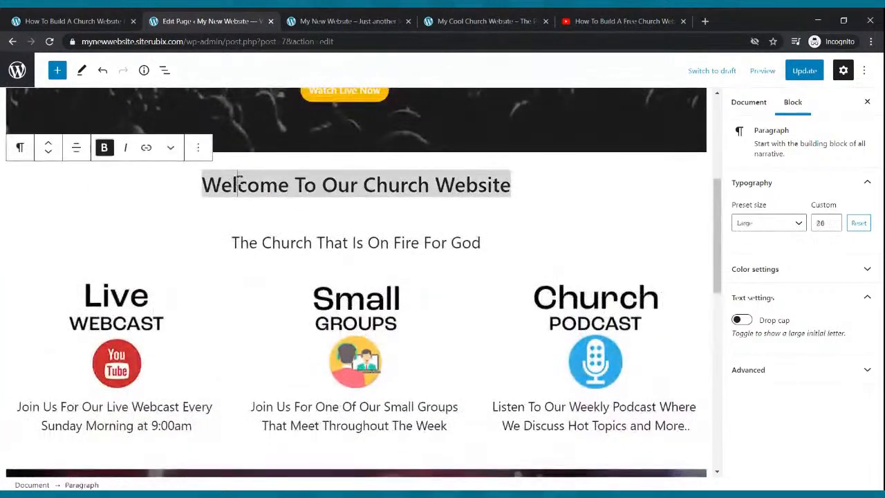
click(48, 153)
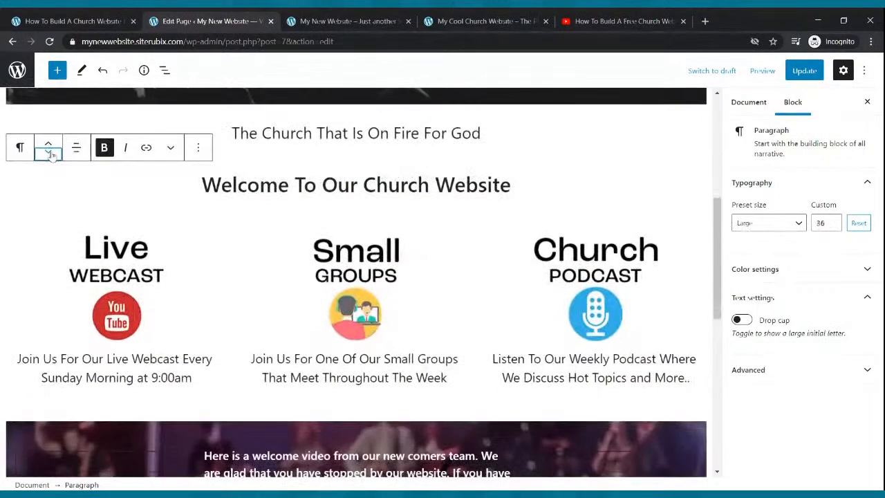
click(48, 148)
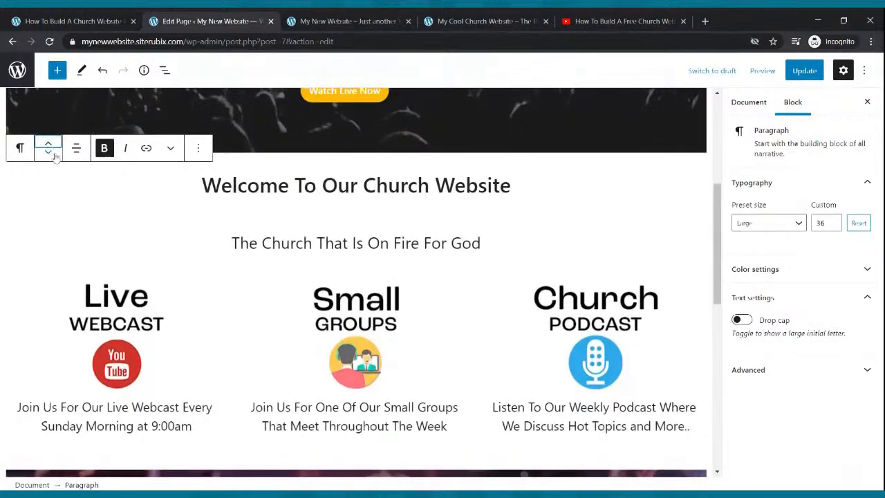
Step: Update the page and review the reloaded live home page from the header down to the welcome video section
scroll(235, 184, down, 3)
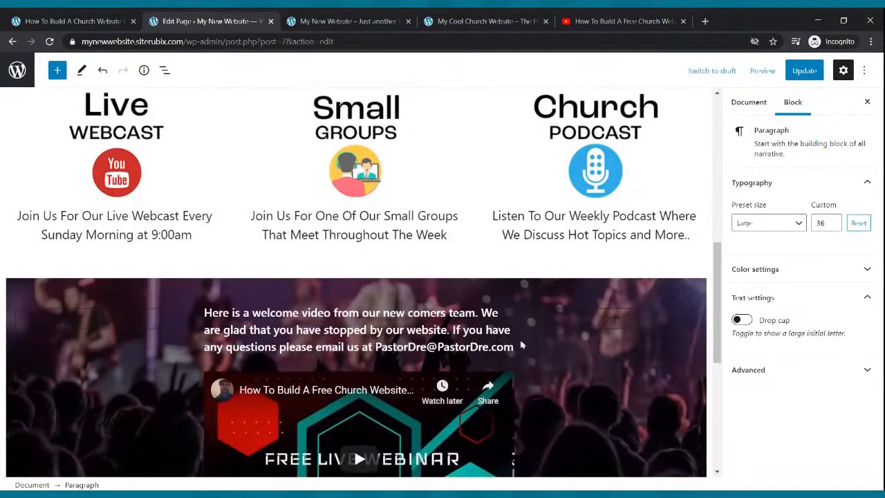
scroll(325, 206, down, 2)
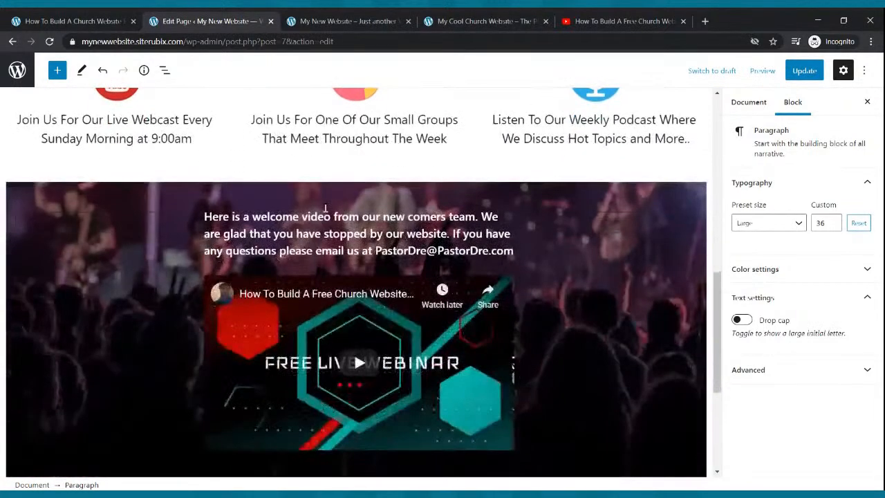
click(804, 71)
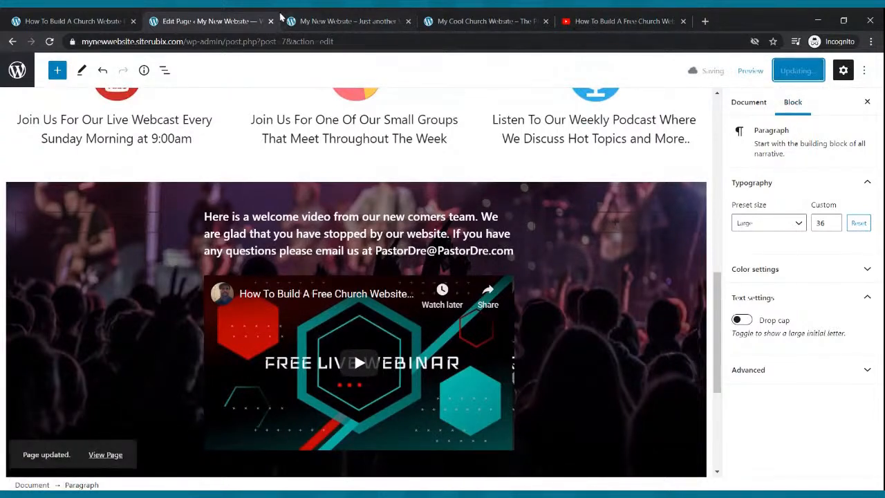
click(332, 21)
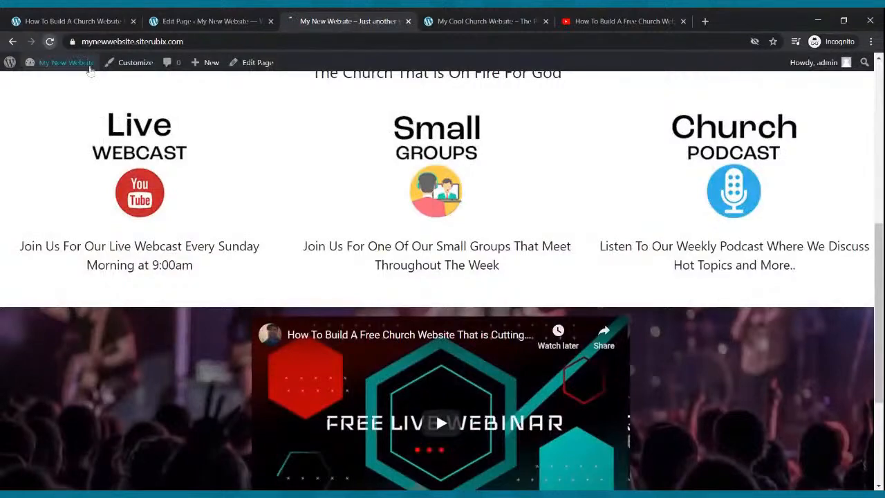
scroll(338, 190, down, 3)
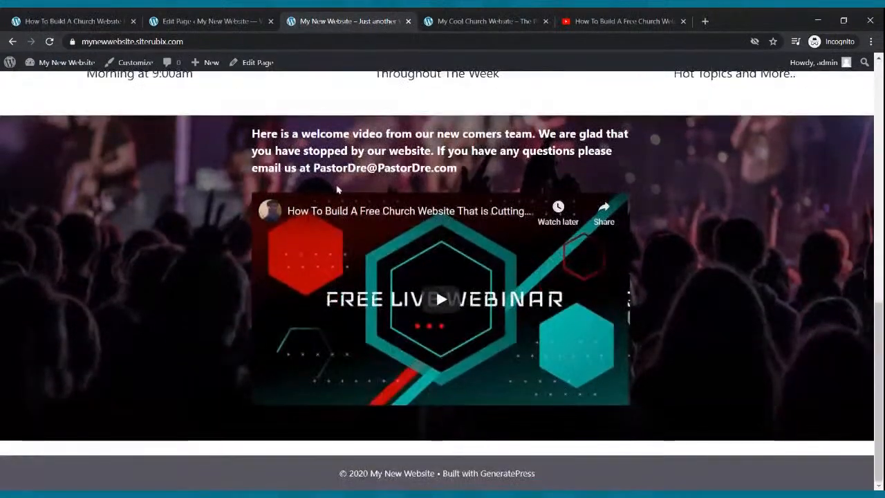
scroll(360, 220, up, 10)
scroll(361, 220, down, 10)
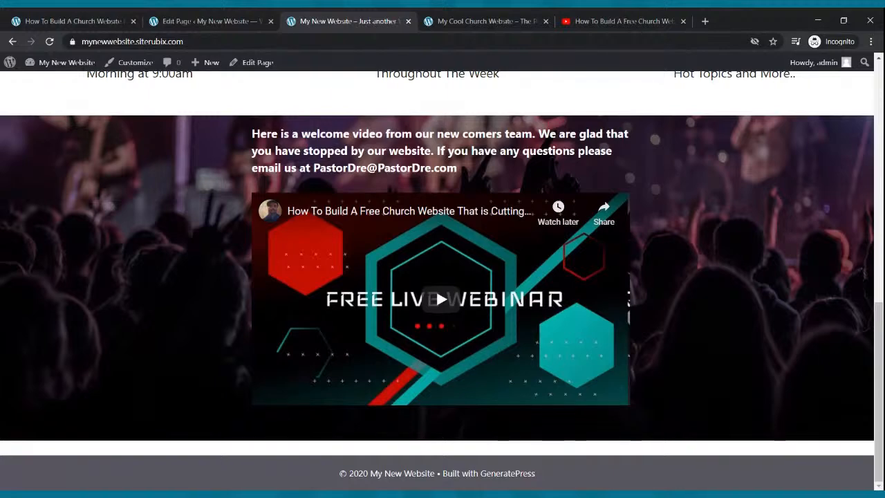
scroll(332, 146, up, 10)
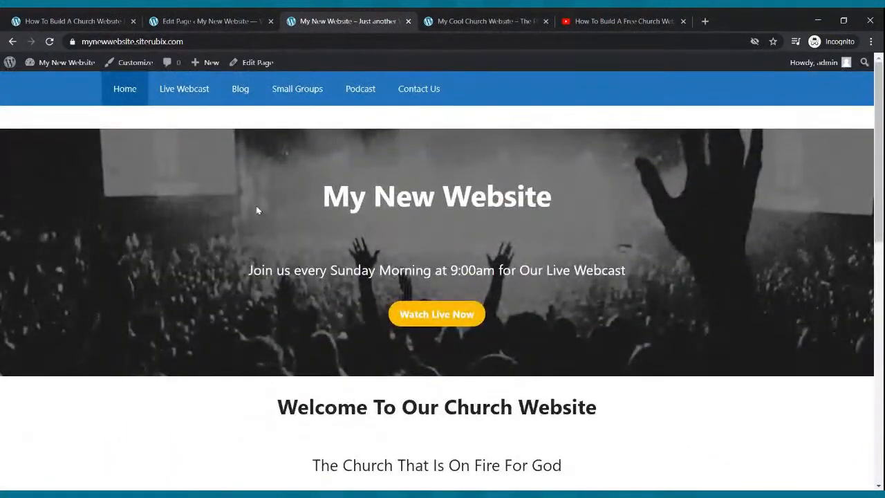
scroll(263, 208, down, 5)
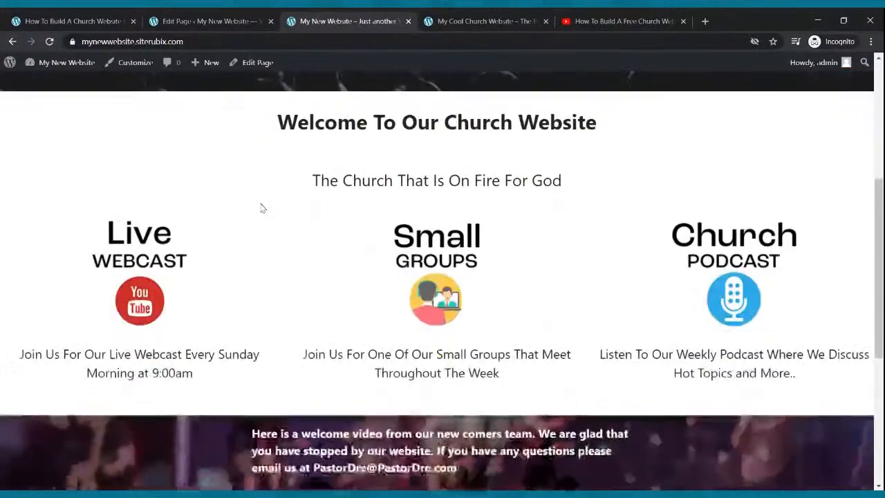
scroll(265, 208, down, 3)
scroll(279, 205, up, 10)
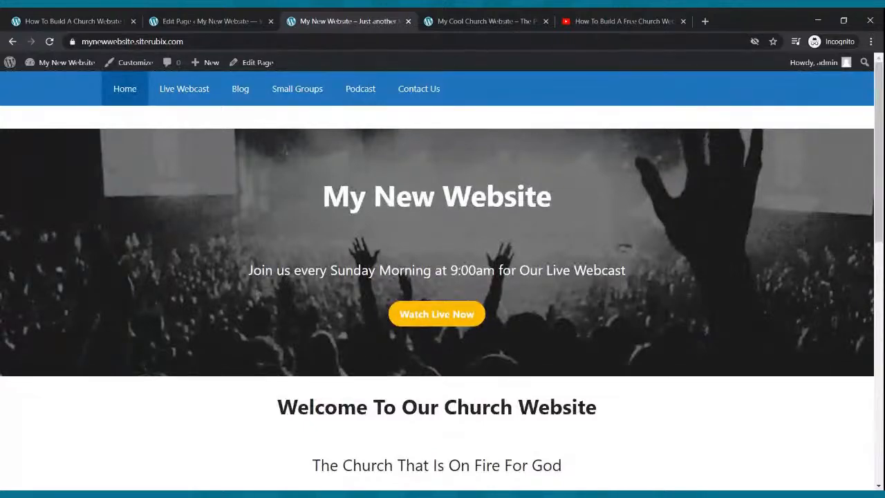
Step: Leave the home page's editor and open the Live Webcast page for editing from the list of all pages
click(199, 31)
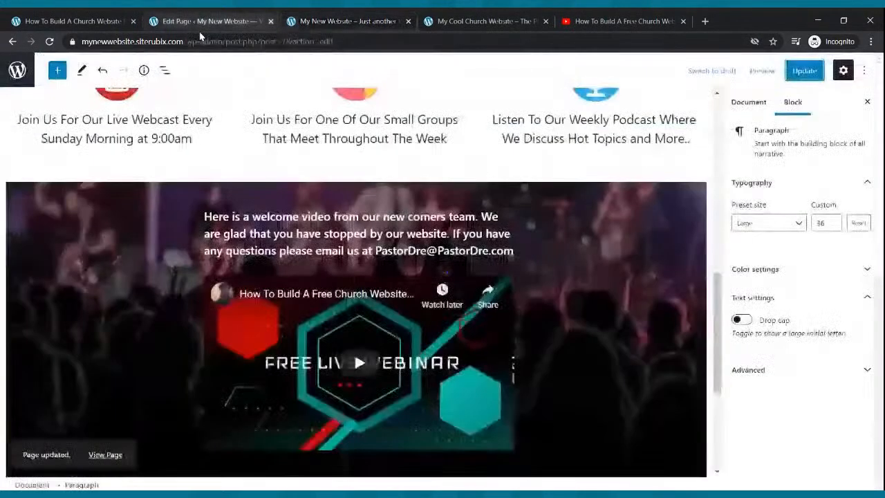
click(14, 42)
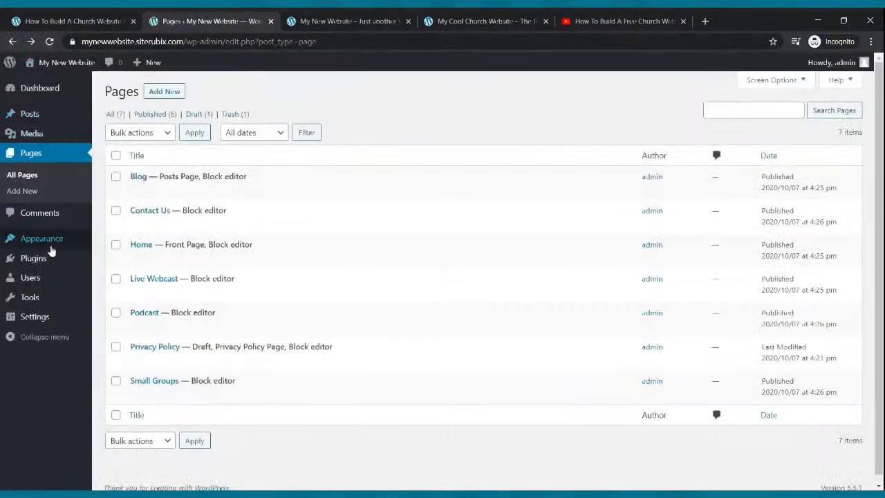
click(40, 153)
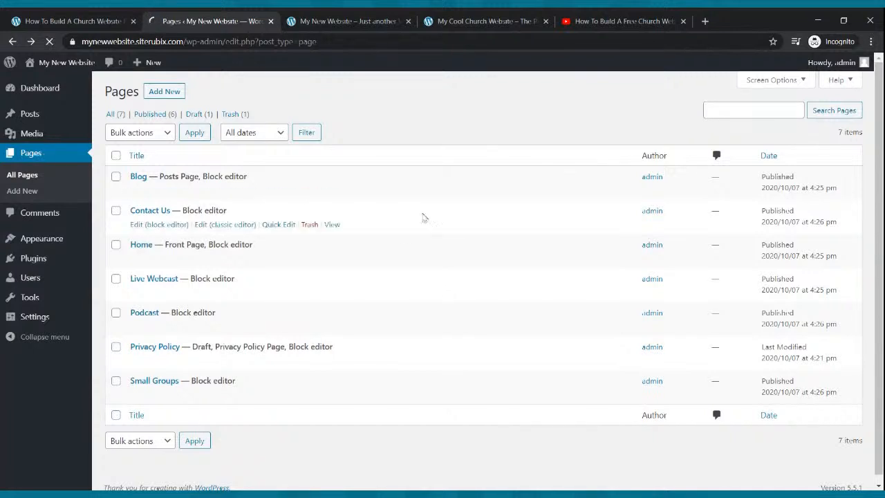
click(161, 295)
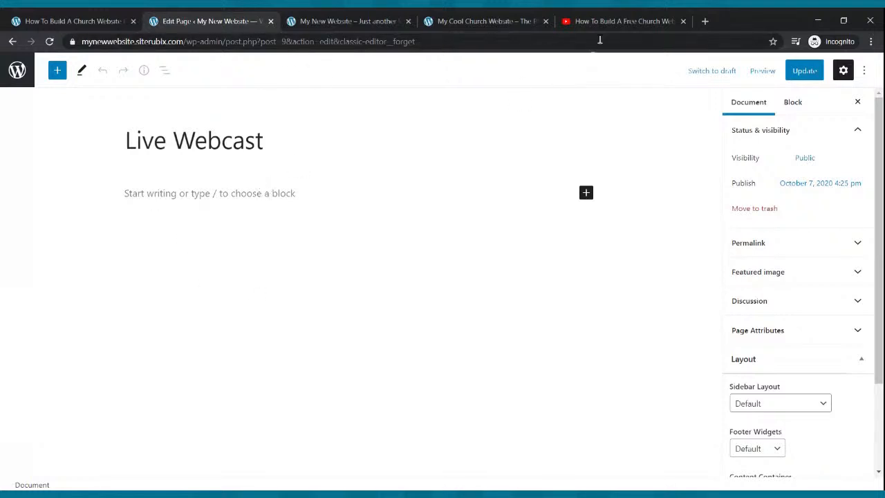
Step: Switch to YouTube and go live from the create options to reach the live stream management in YouTube Studio
click(622, 21)
click(491, 369)
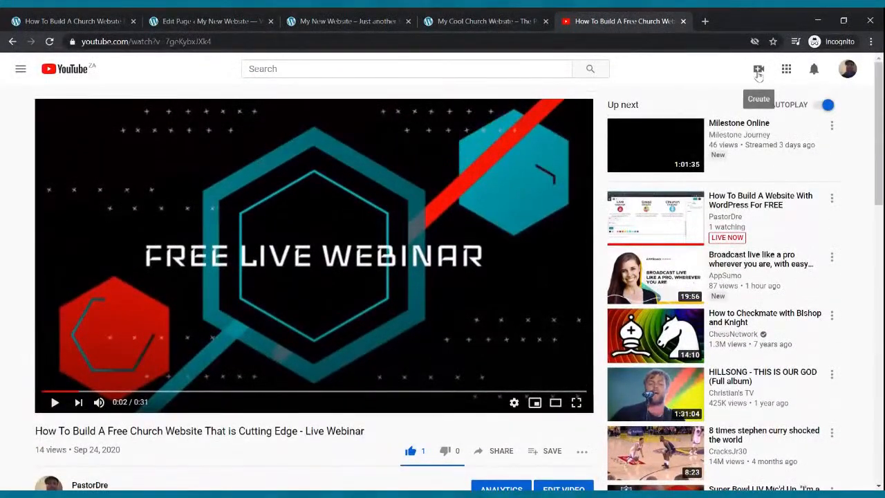
click(759, 70)
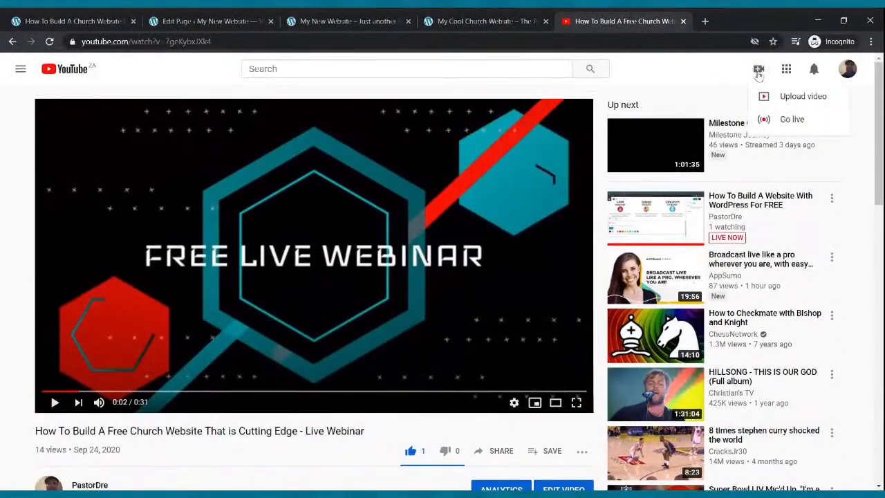
click(791, 122)
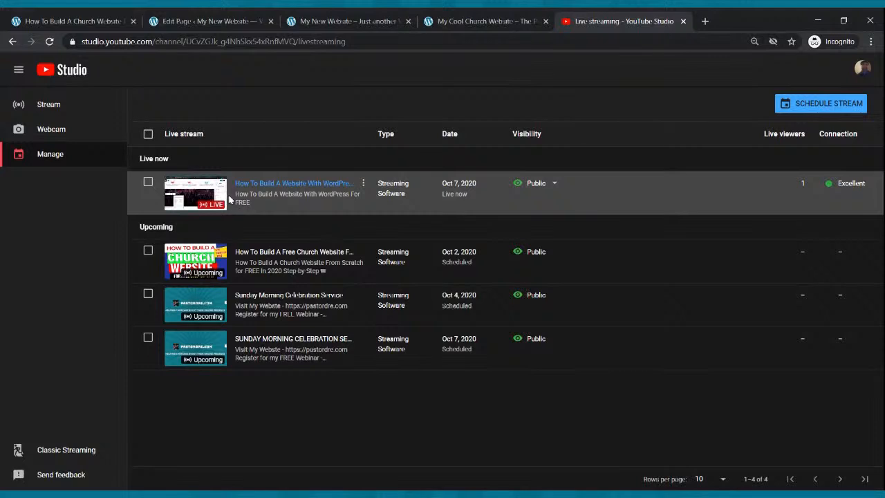
Step: Copy the share link of the current "How To Build A Website With WordPress For FREE" live stream and return to the stream list
click(201, 197)
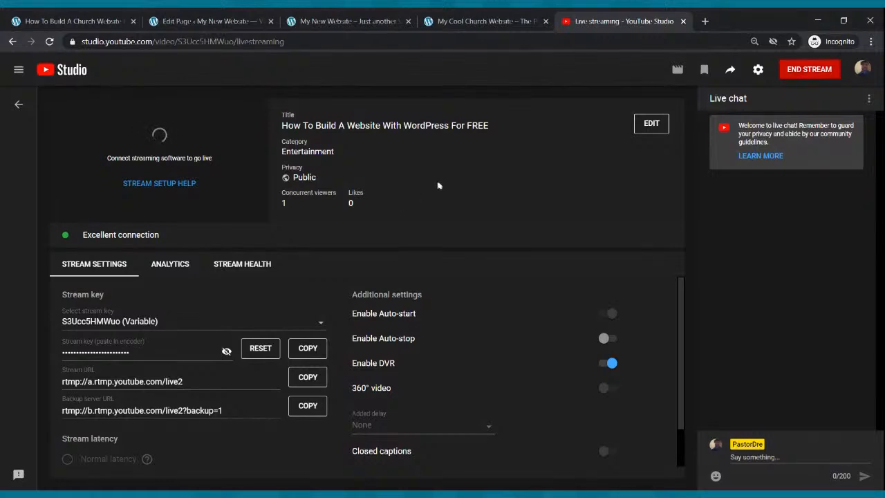
click(731, 71)
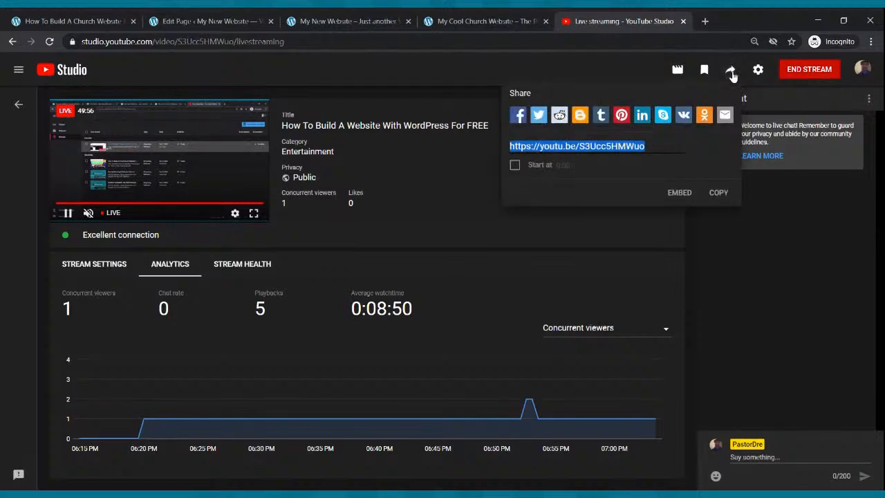
click(719, 193)
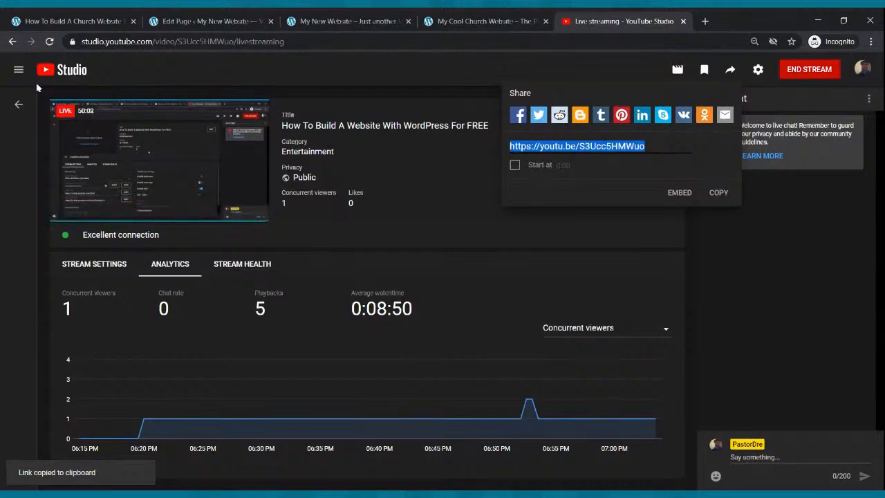
click(12, 42)
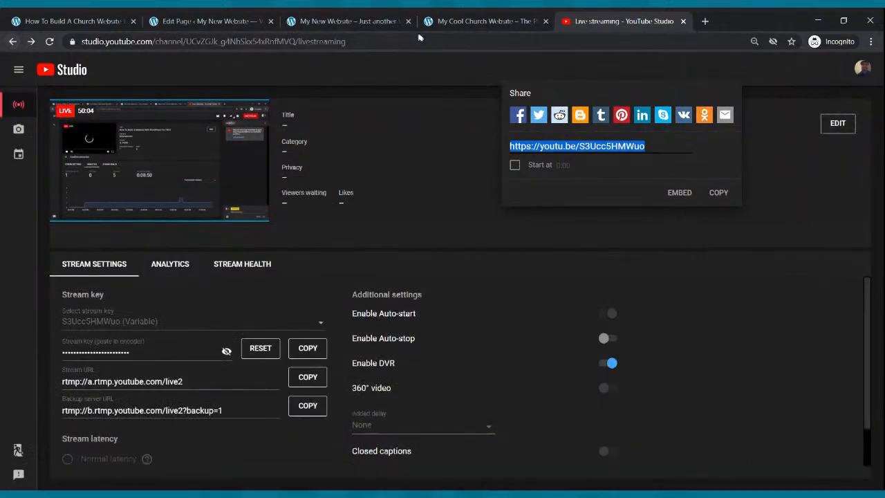
click(449, 21)
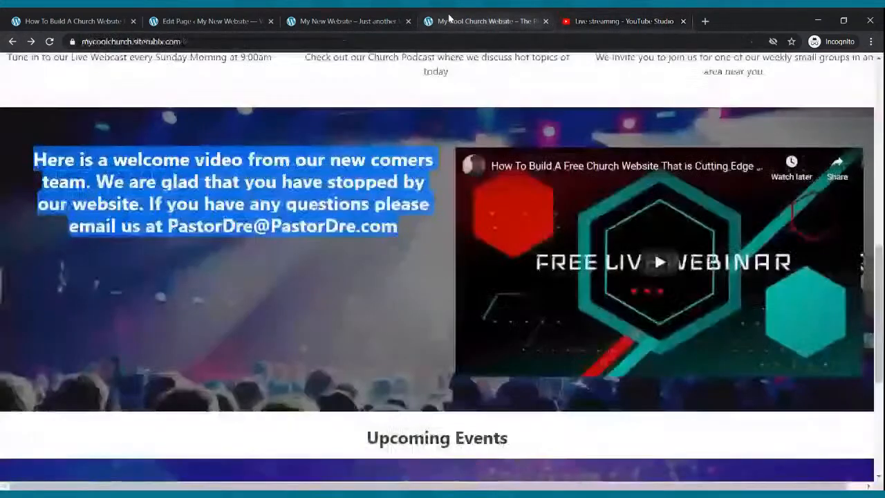
click(589, 21)
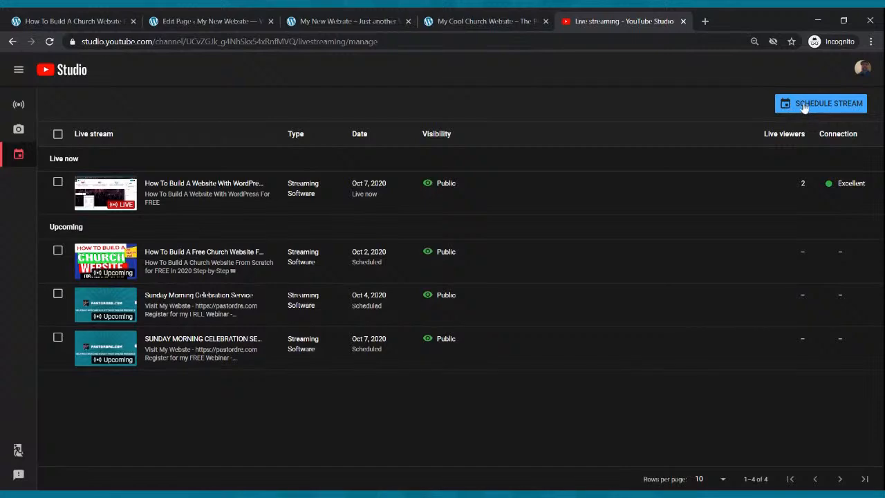
Step: Start scheduling a brand-new stream and title it "Sunday Morning Celebration Service"
click(804, 105)
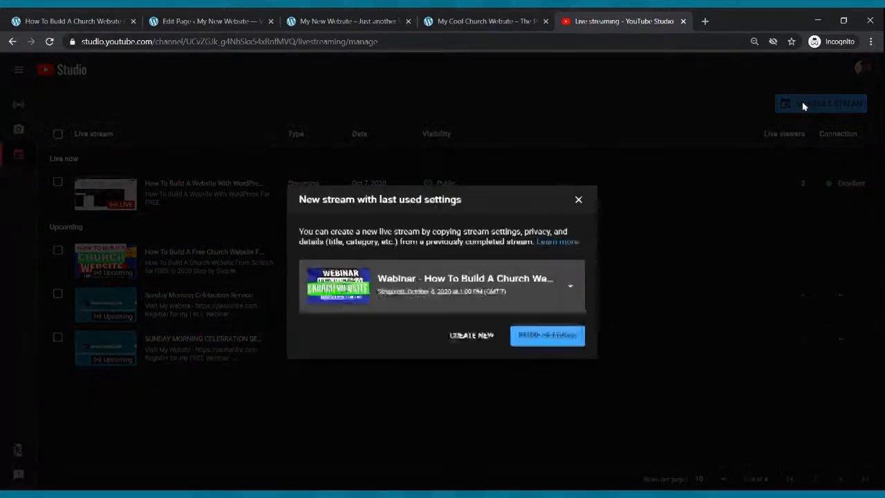
click(471, 342)
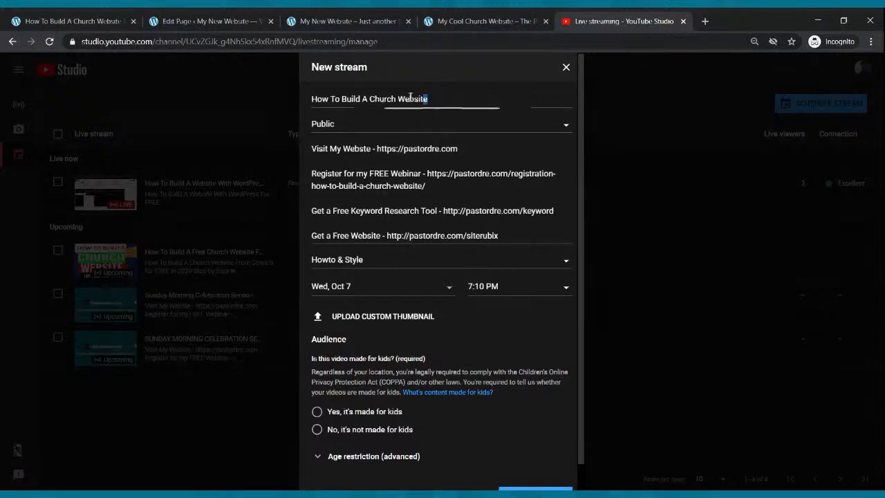
drag(423, 99, 264, 108)
text(Su)
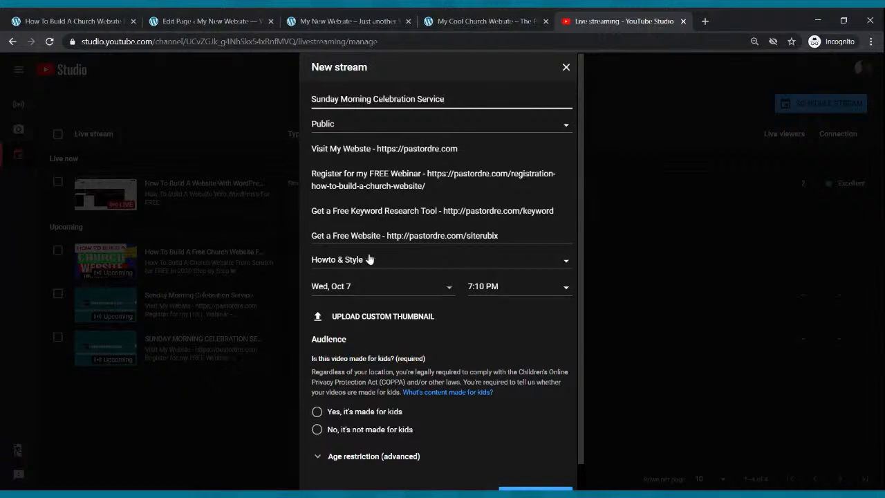
Step: Schedule the new stream for Sun, Oct 11 at 9:00 AM
click(374, 295)
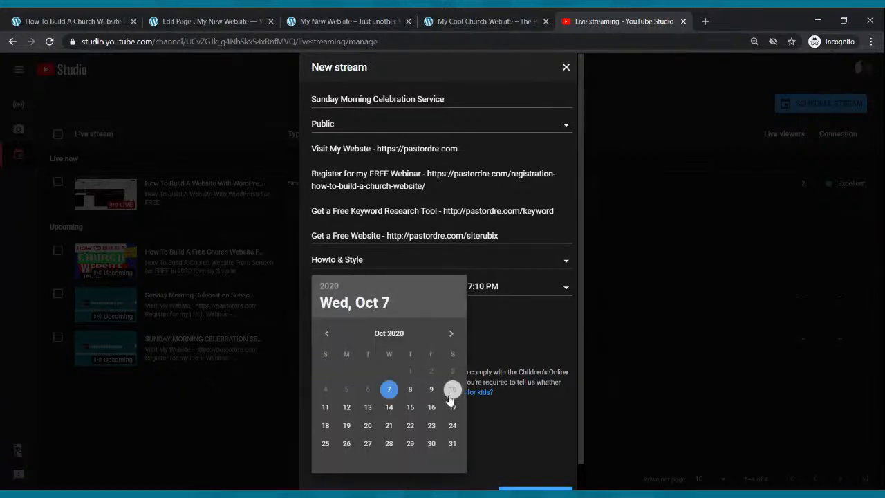
click(324, 408)
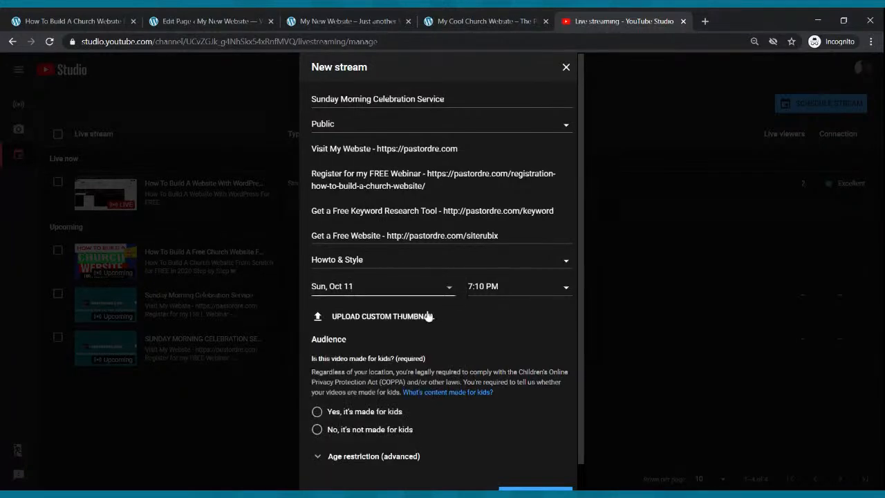
click(511, 289)
scroll(510, 349, up, 10)
scroll(510, 352, up, 15)
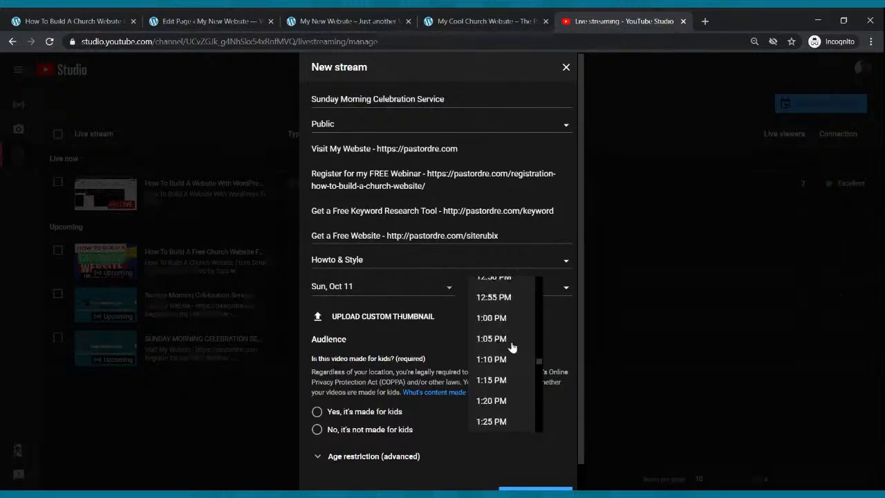
scroll(512, 348, up, 8)
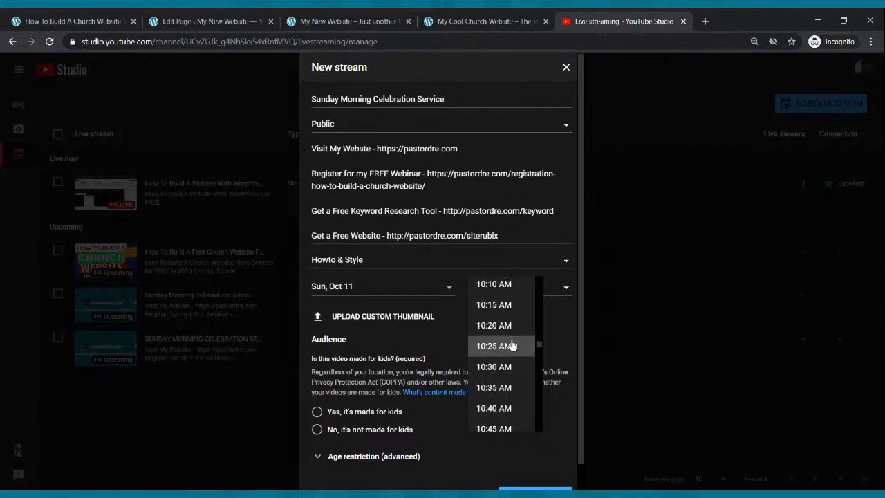
scroll(510, 310, up, 2)
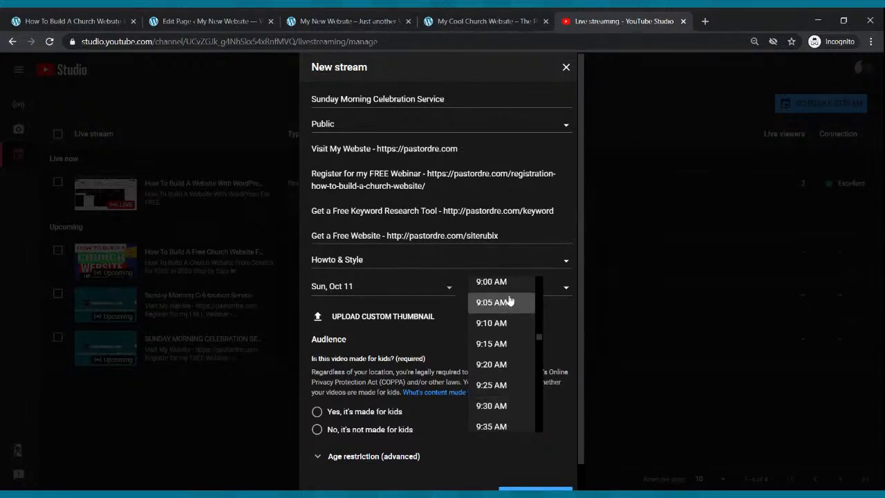
click(507, 285)
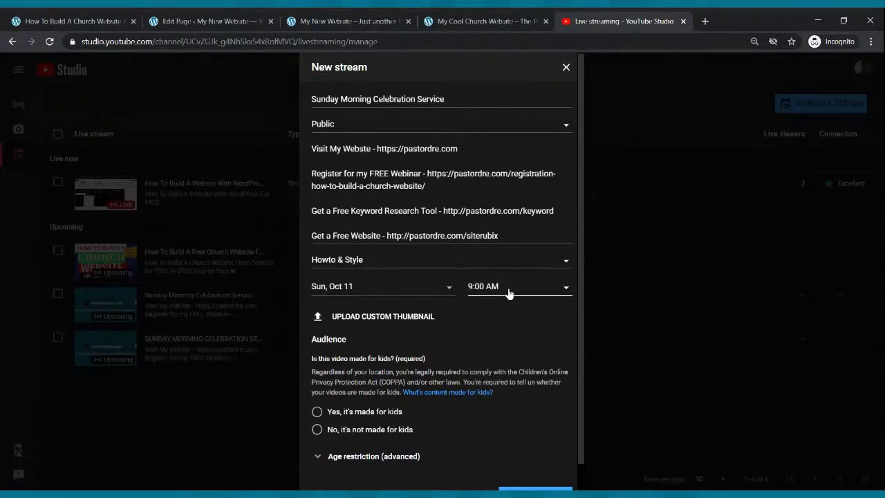
Step: Mark the stream as not made for kids and create it
scroll(557, 293, down, 1)
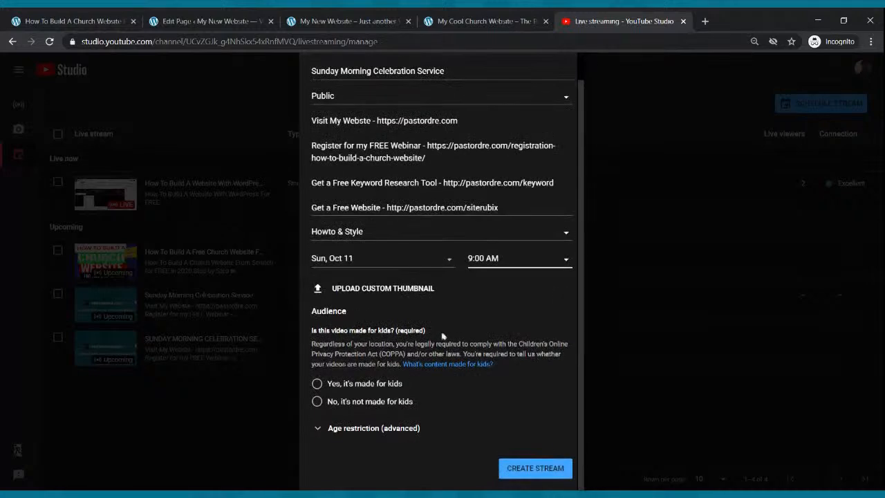
click(330, 402)
scroll(499, 420, up, 1)
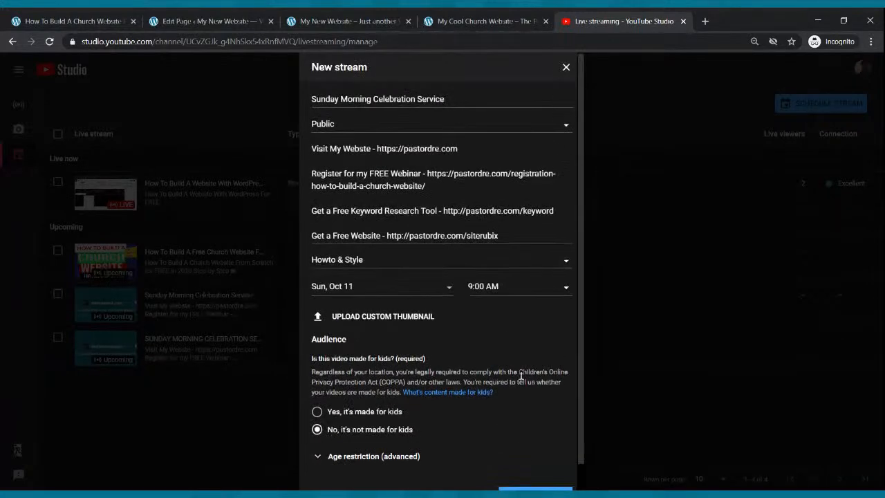
scroll(525, 443, down, 1)
click(530, 474)
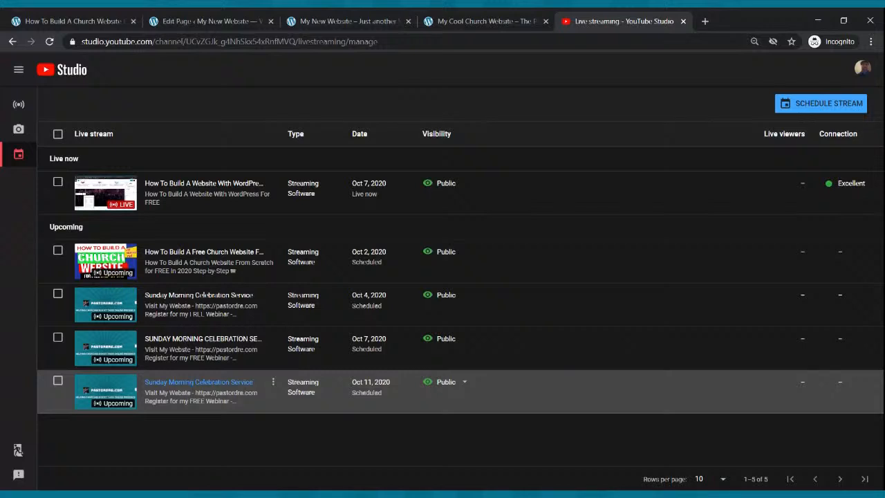
Step: Open the "Sunday Morning Celebration Service" stream scheduled for Oct 11, 2020 and copy its share link
click(110, 392)
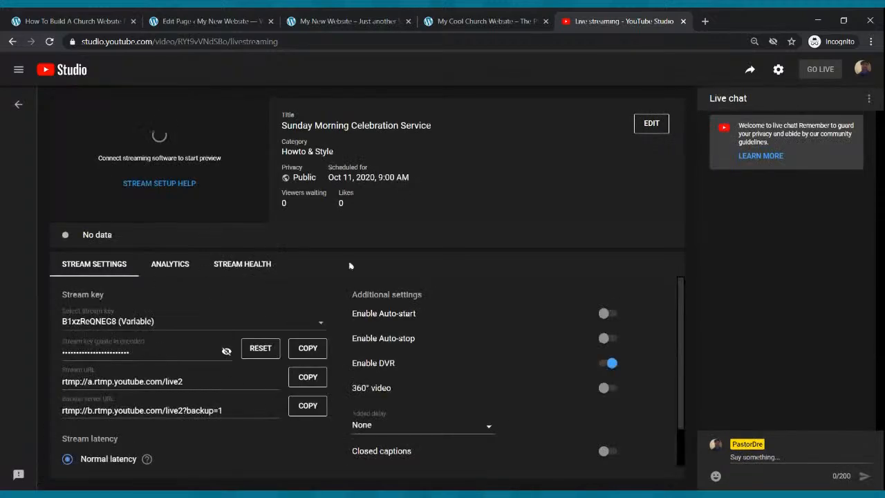
click(750, 70)
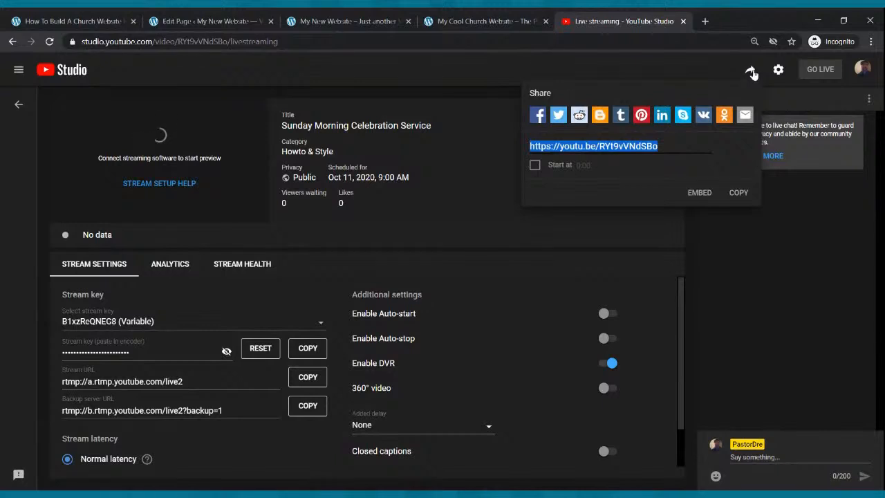
click(738, 194)
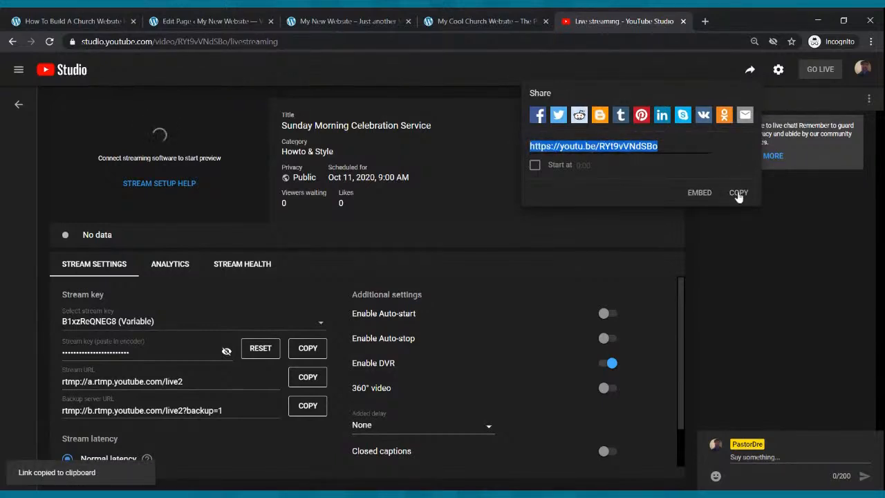
Step: Embed the copied stream link in a YouTube block on the WordPress Live Webcast page and update the page
click(235, 21)
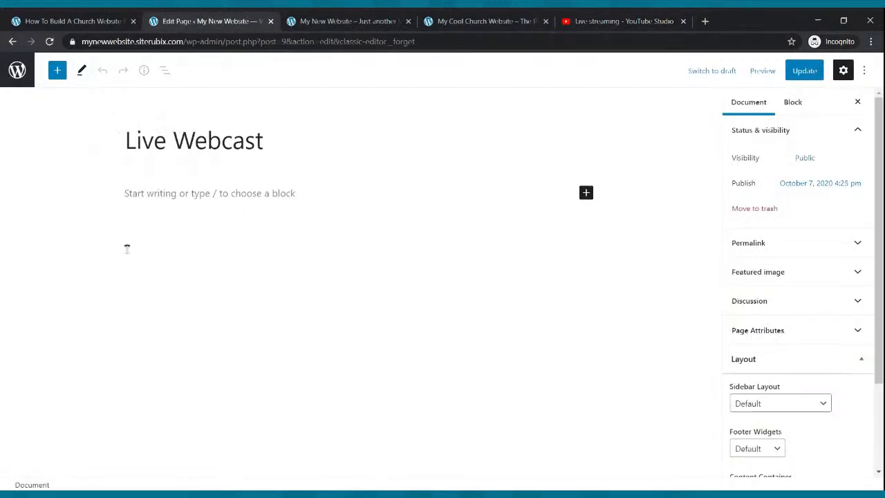
click(589, 196)
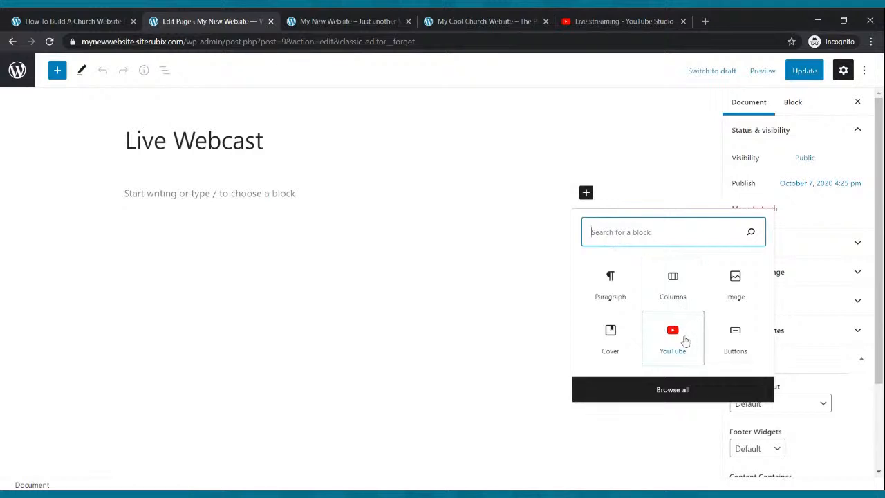
click(680, 337)
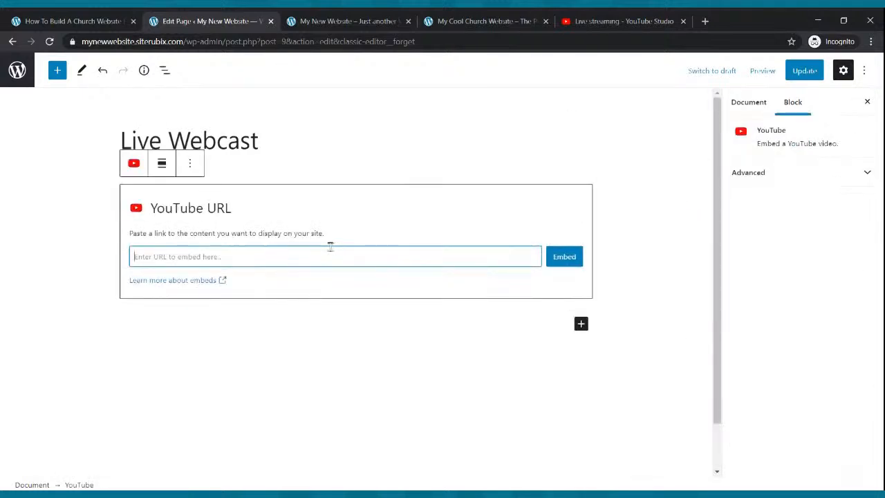
key(ctrl+v)
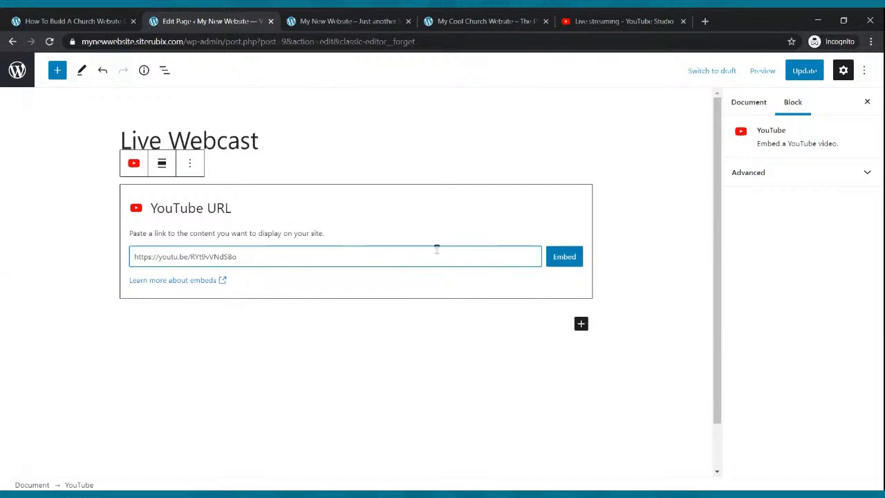
click(564, 256)
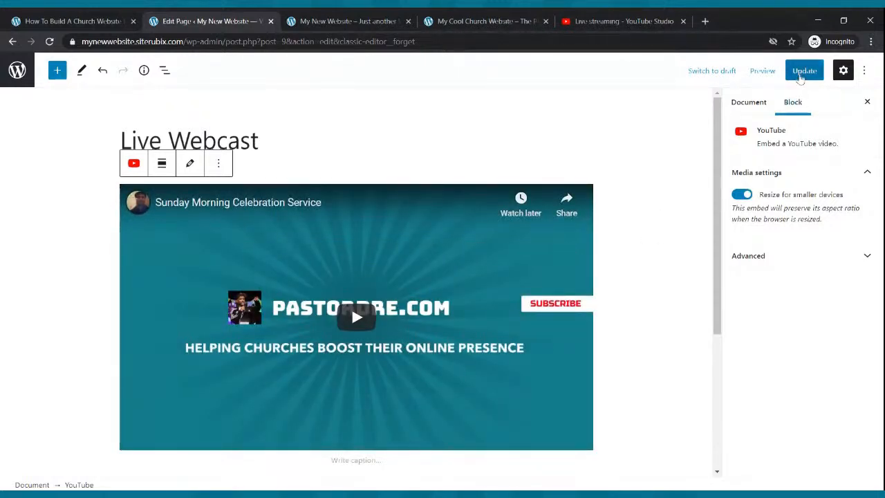
click(802, 70)
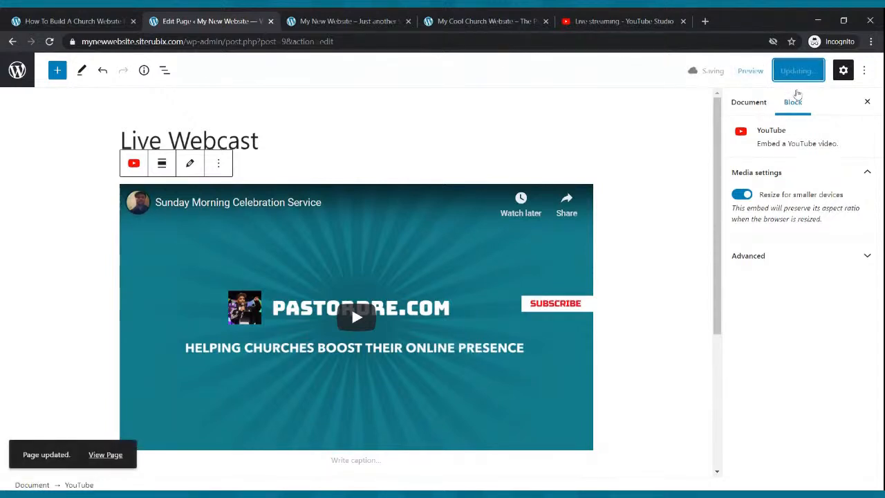
Step: Reload the public website, go to its Live Webcast page and check playback of the embedded stream
click(374, 17)
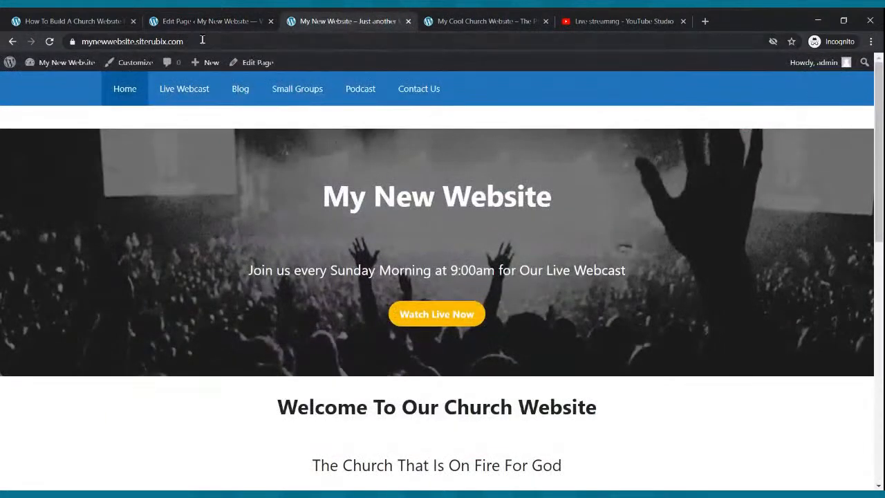
click(48, 44)
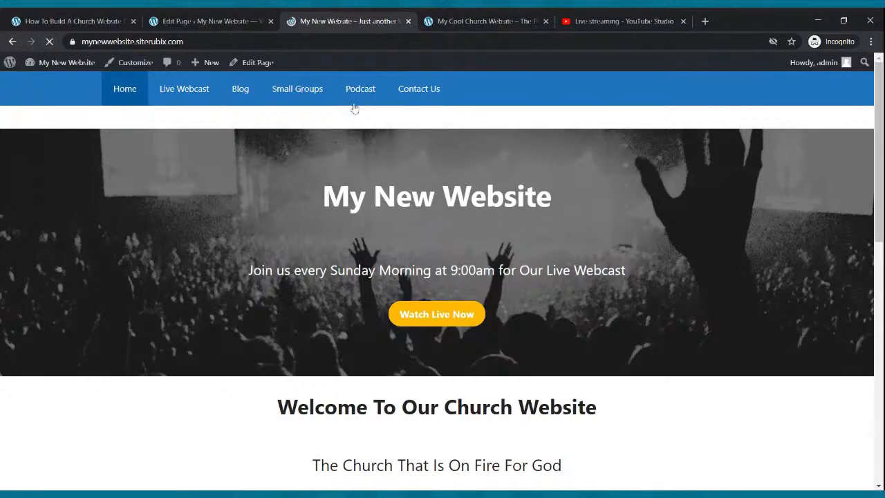
click(195, 90)
scroll(537, 144, down, 1)
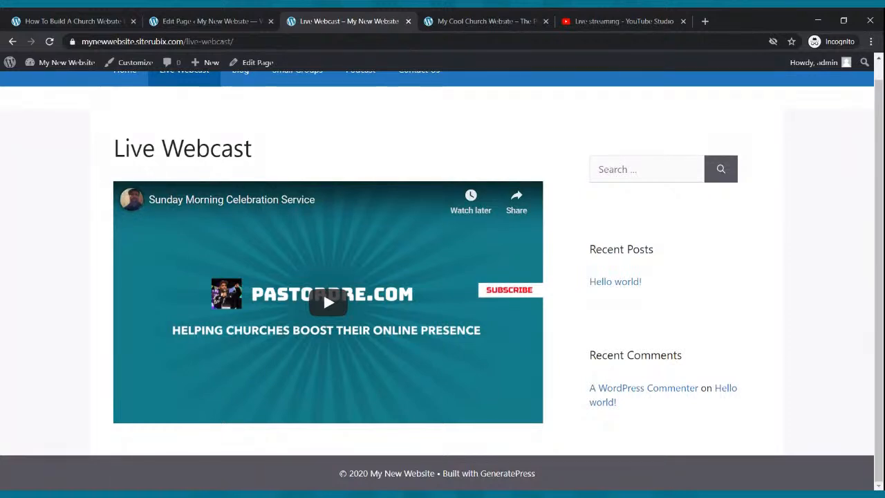
click(313, 309)
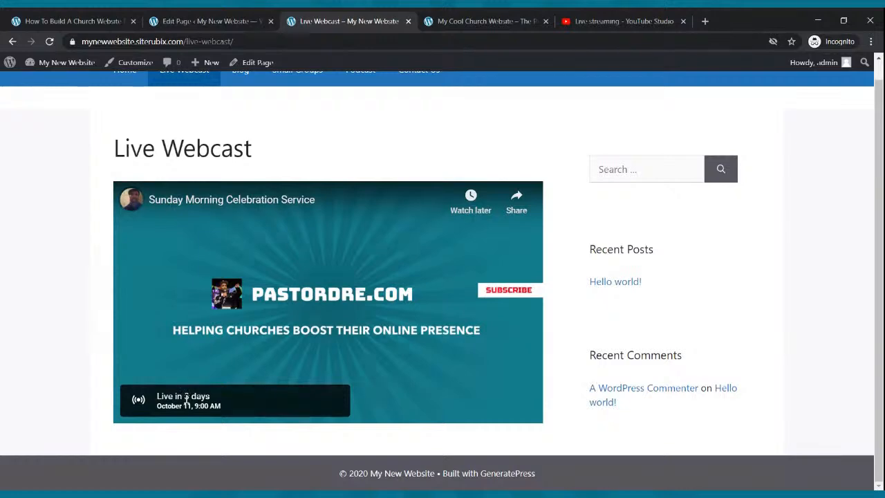
Step: Return to YouTube Studio's stream list and open the currently live "How To Build A Website With WordPress For FREE" stream
click(602, 21)
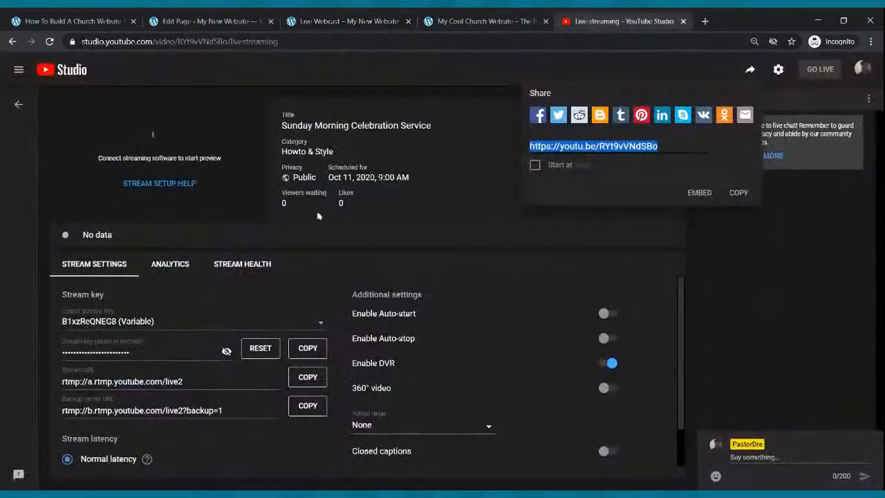
click(13, 43)
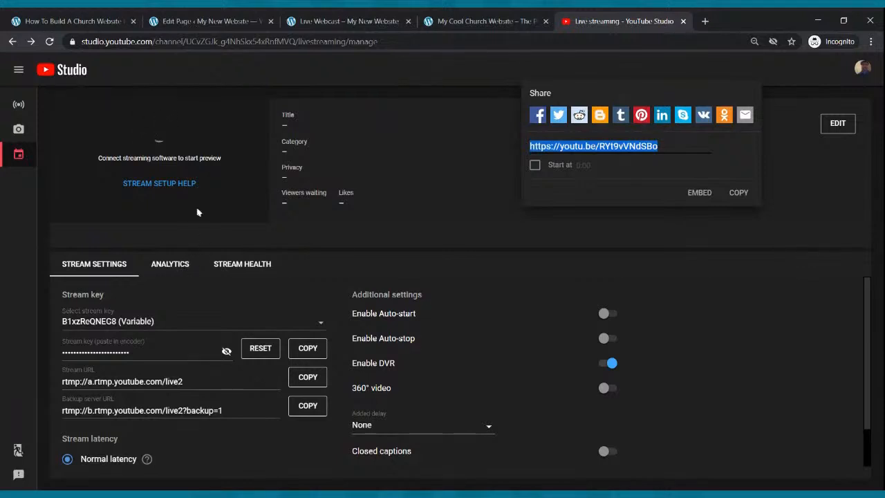
click(18, 104)
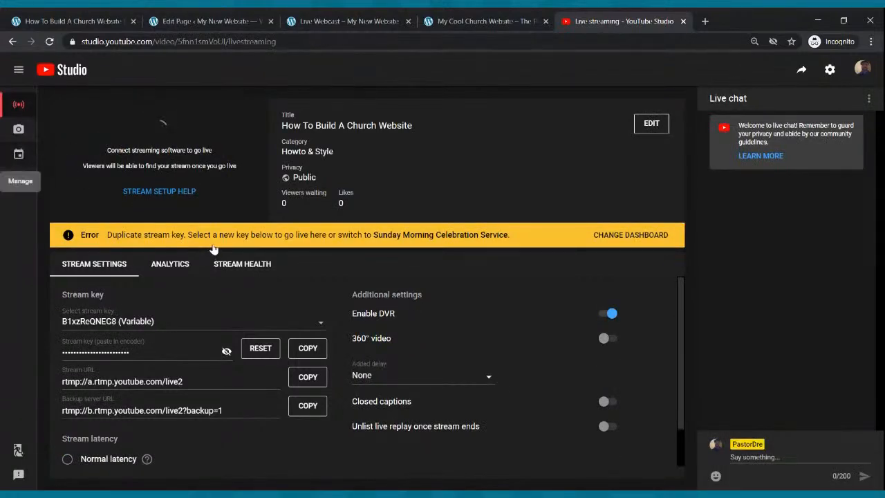
click(19, 159)
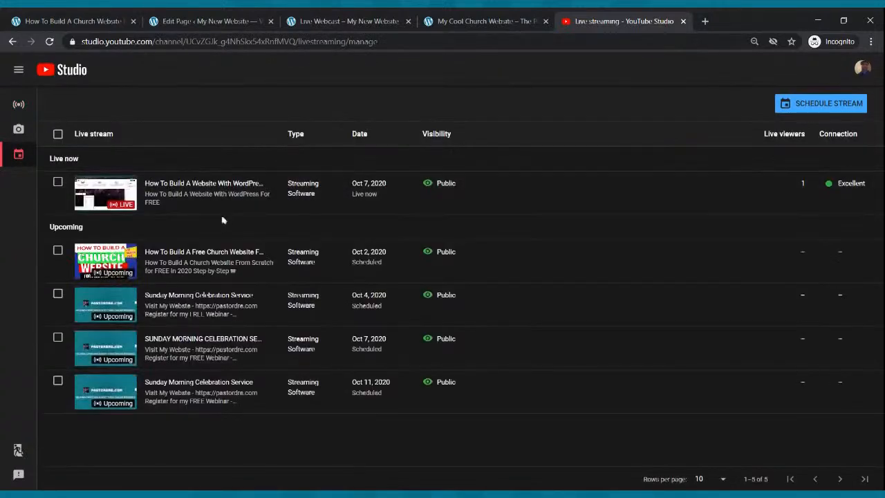
click(118, 188)
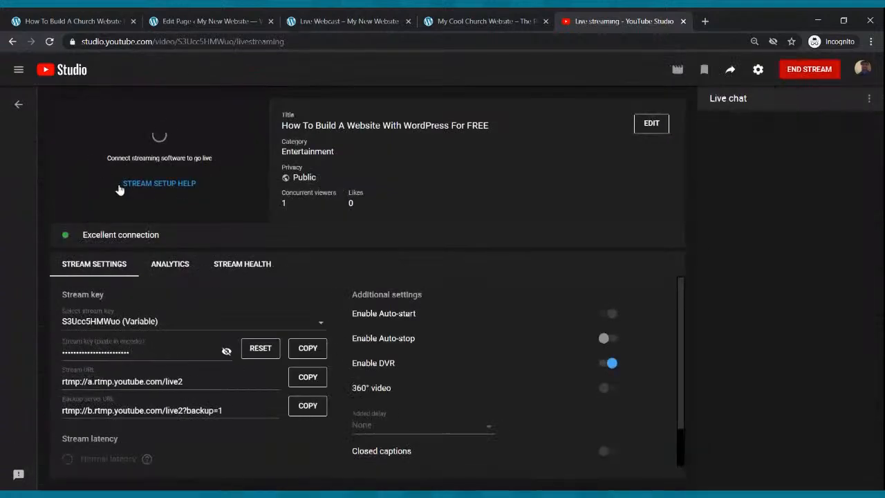
Step: Replace the Live Webcast page's YouTube embed with the share link of the live "How To Build A Website With WordPress For FREE" stream and update the page
click(730, 69)
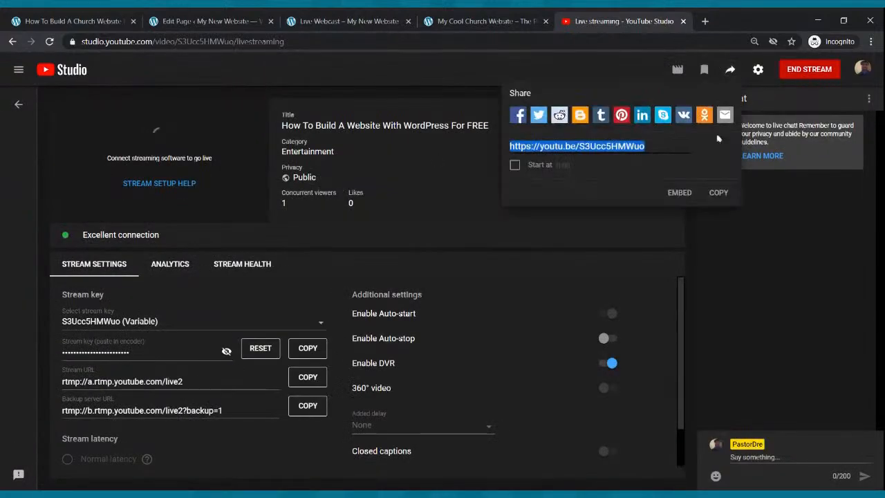
click(722, 192)
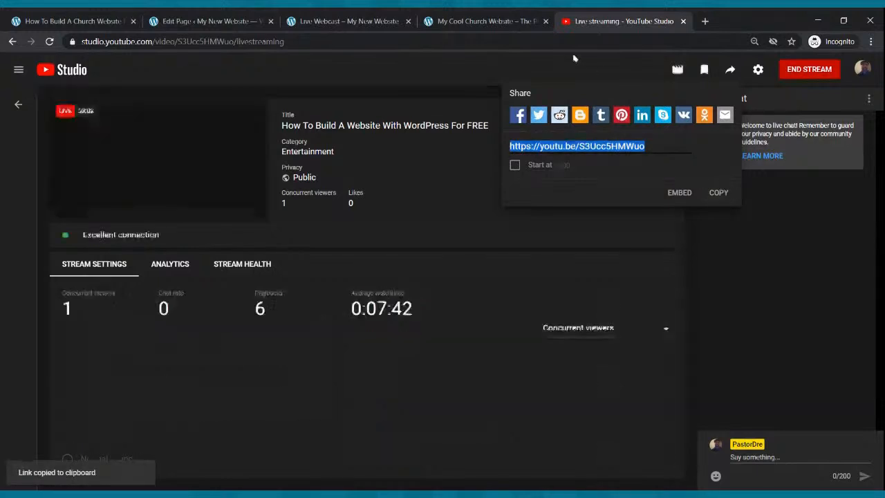
click(201, 21)
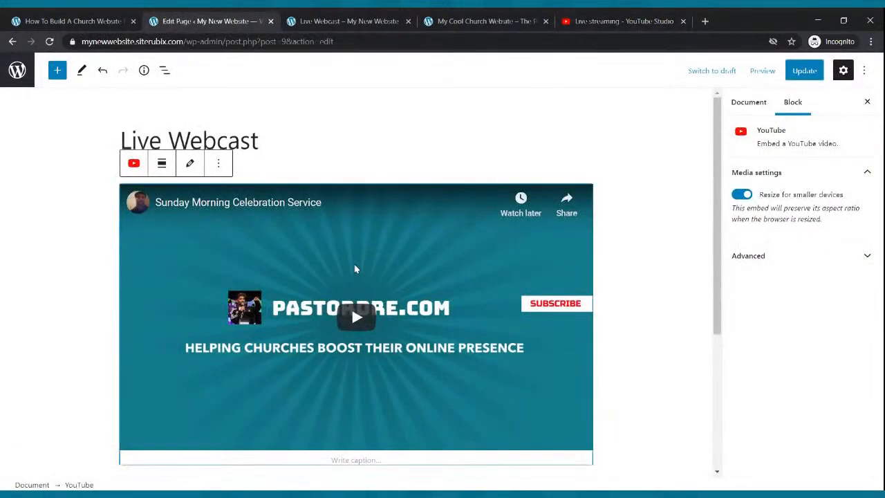
click(200, 166)
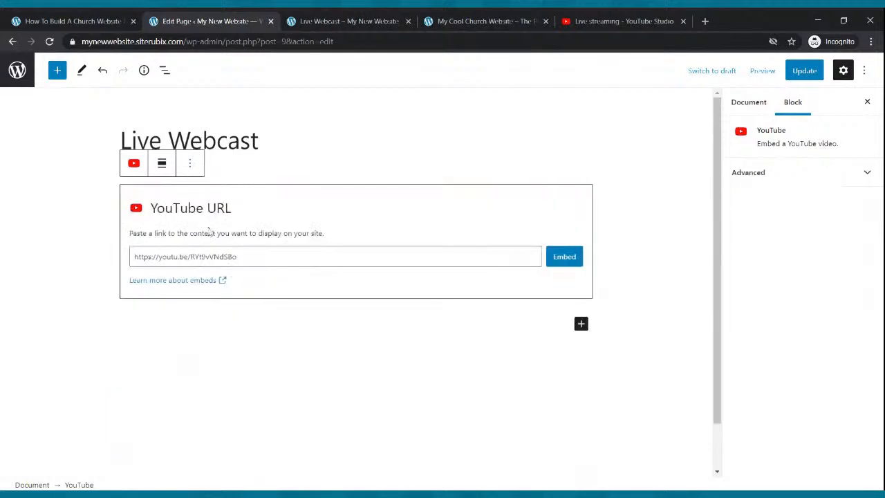
drag(239, 257, 131, 255)
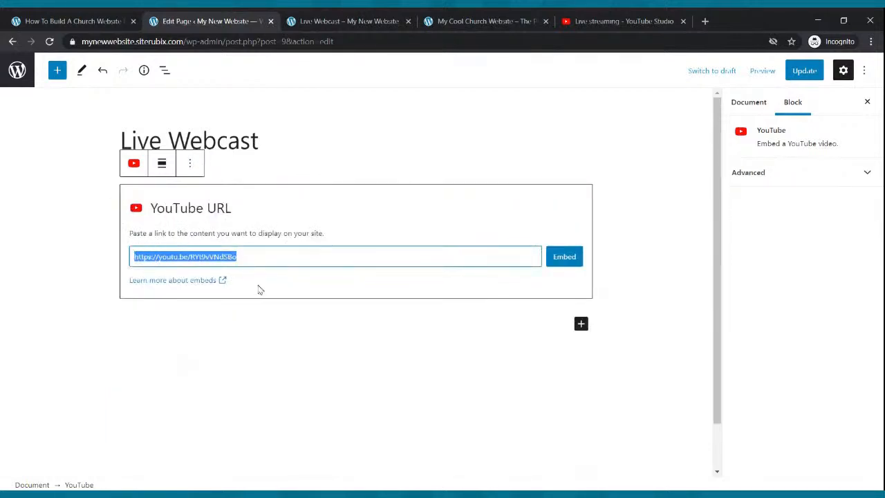
key(ctrl+v)
click(561, 264)
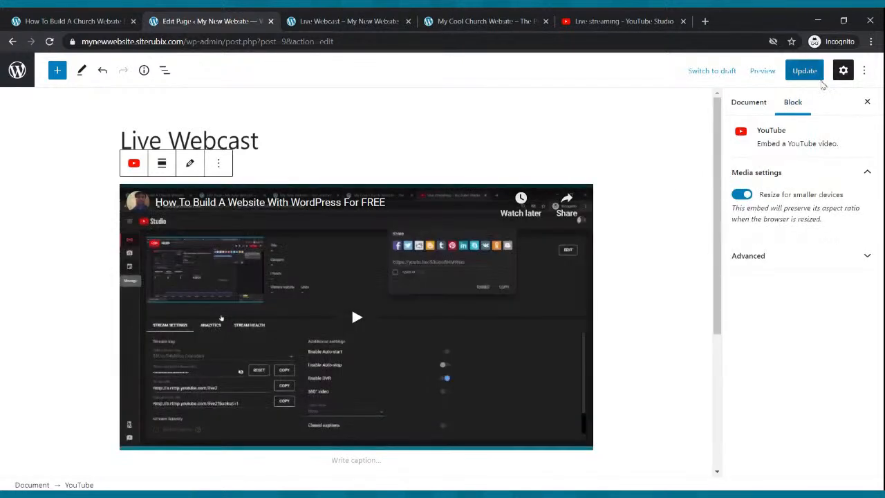
click(811, 72)
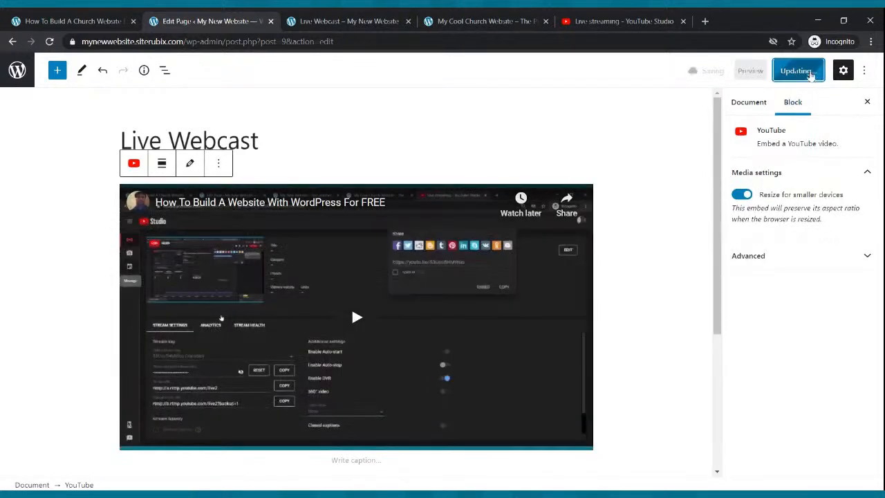
Step: Reload the public Live Webcast page and briefly play the embedded live stream, then return to the site's home page
click(387, 21)
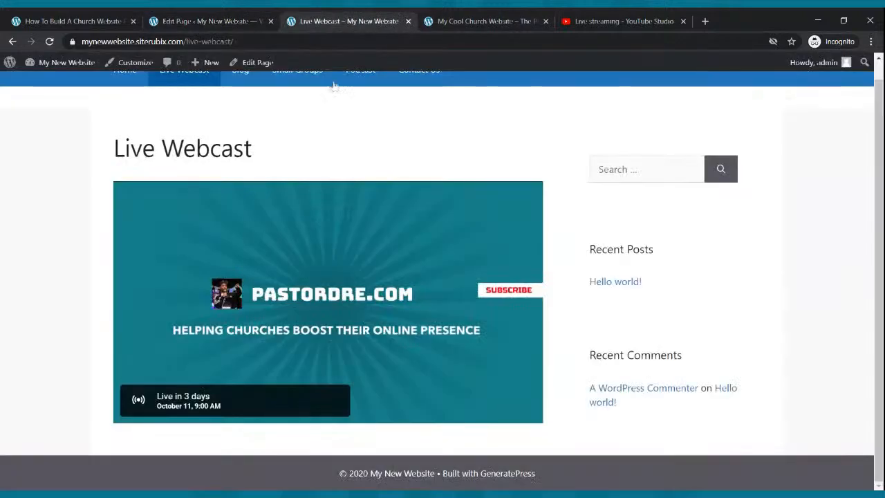
click(54, 42)
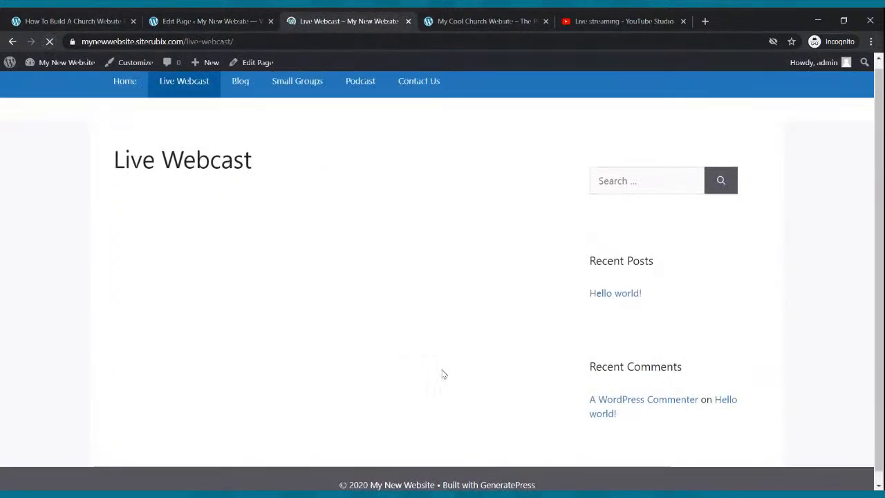
click(342, 322)
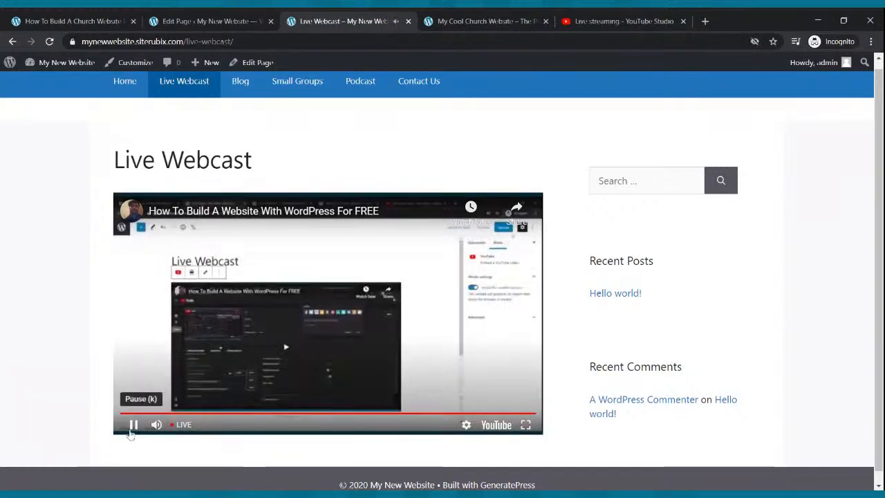
click(132, 425)
scroll(432, 268, down, 1)
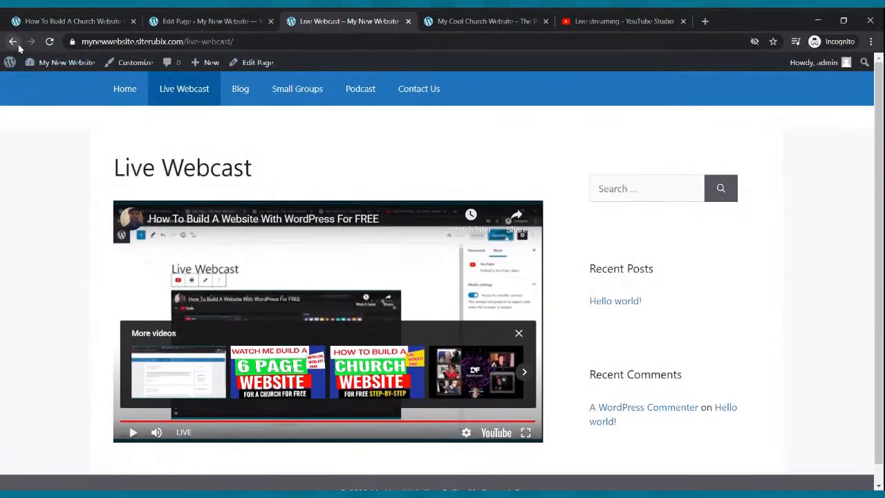
click(13, 42)
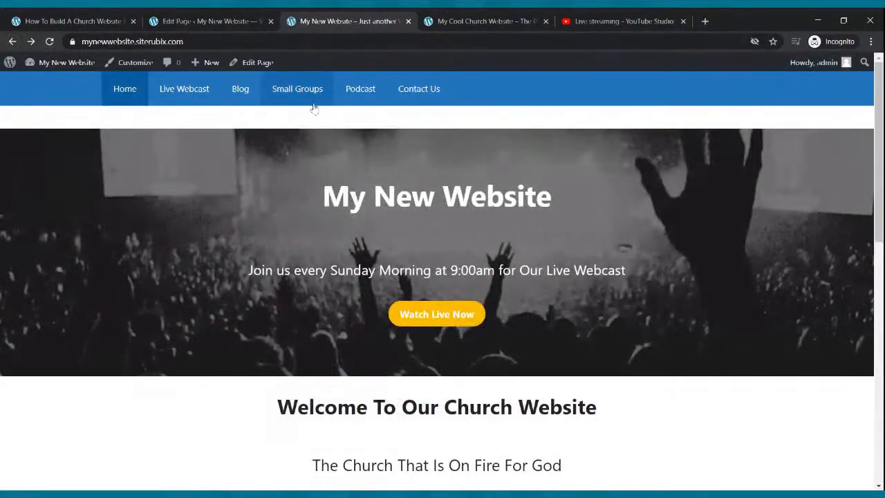
Step: In YouTube Studio, open the upcoming Sunday Morning Celebration Service stream scheduled for Oct 11, 2020 and copy its share link
click(660, 21)
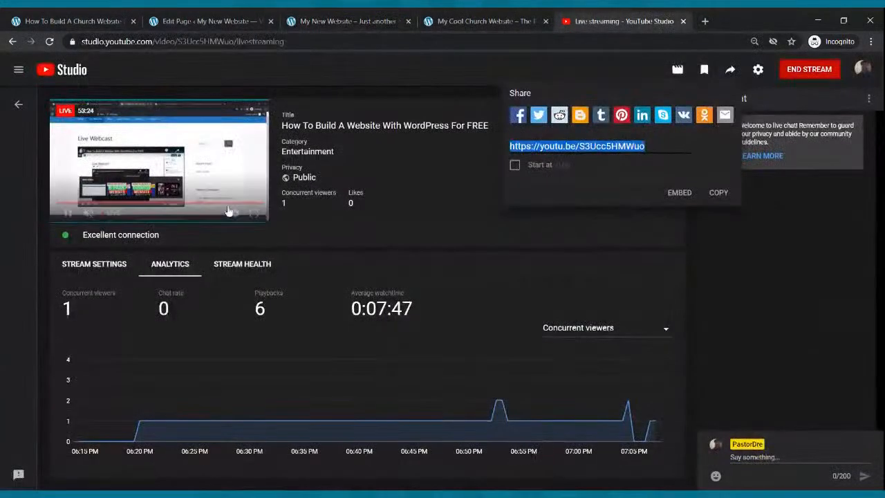
click(12, 42)
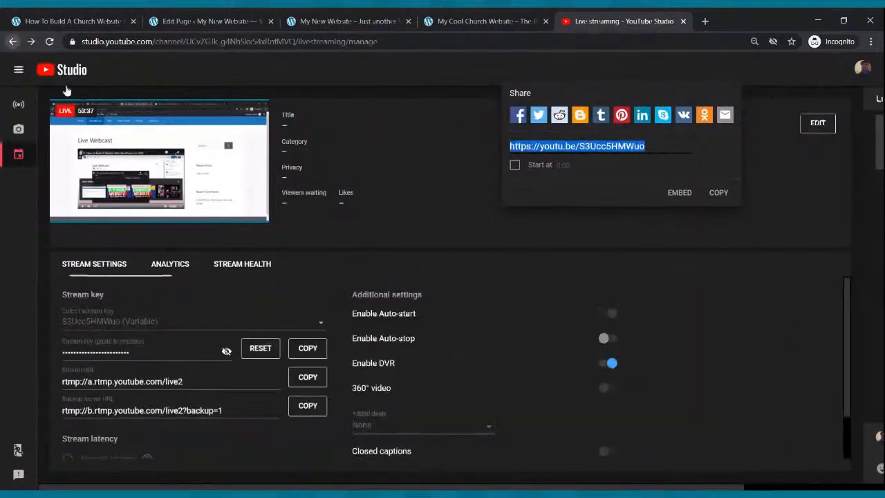
click(25, 152)
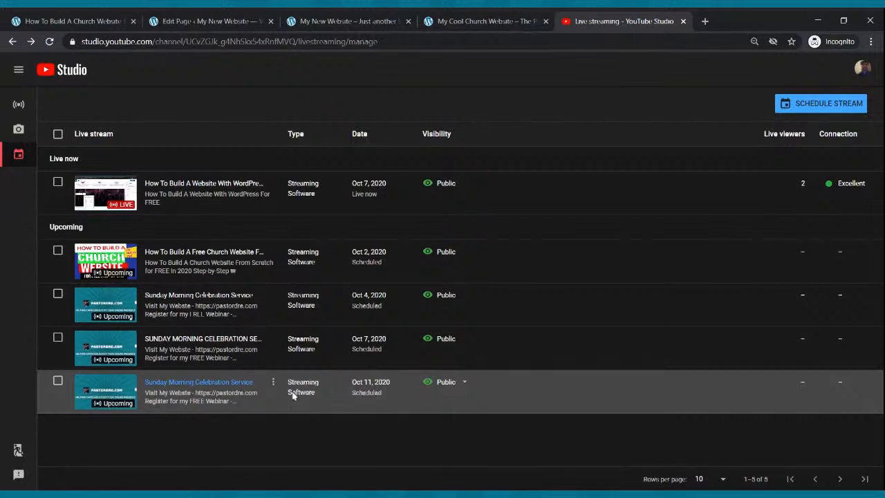
click(117, 384)
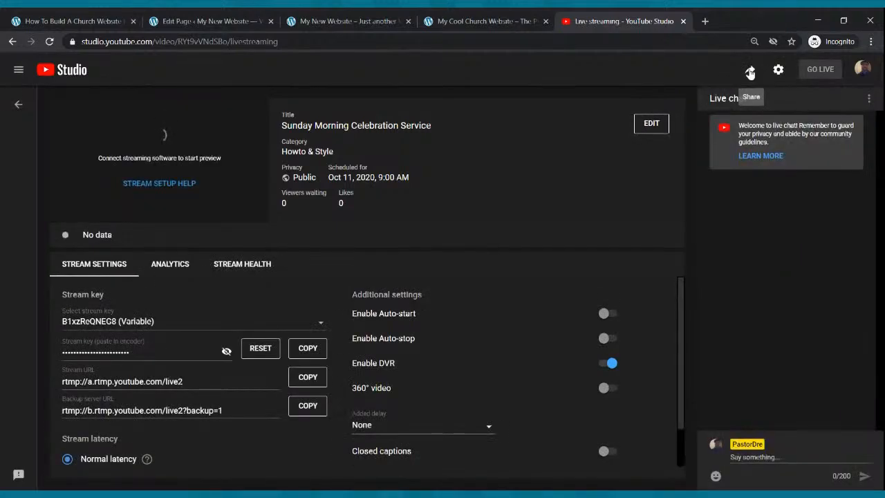
click(750, 72)
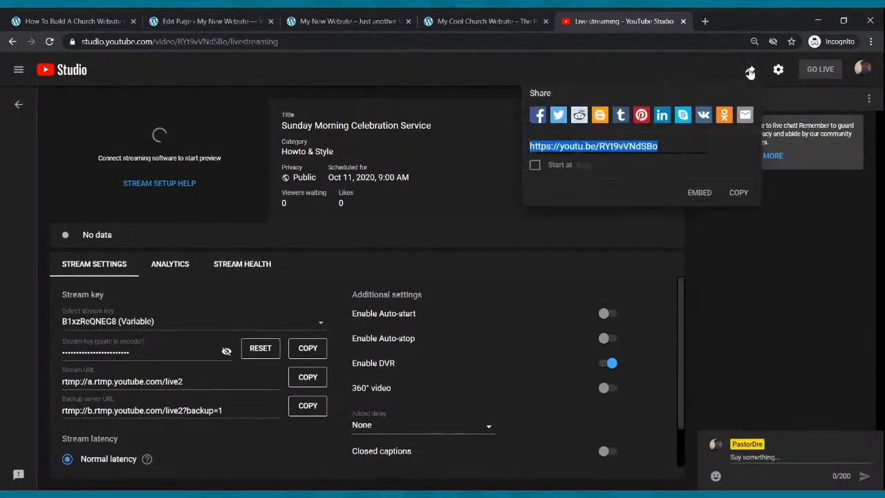
click(737, 194)
Step: Replace the Live Webcast page's YouTube embed in WordPress with the copied link, update the page and check the public version
click(247, 22)
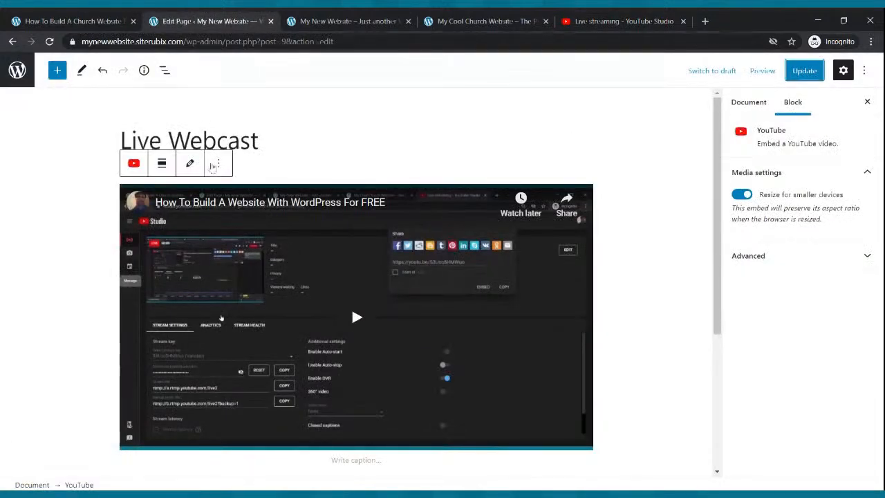
click(190, 164)
drag(278, 255, 125, 245)
key(ctrl+v)
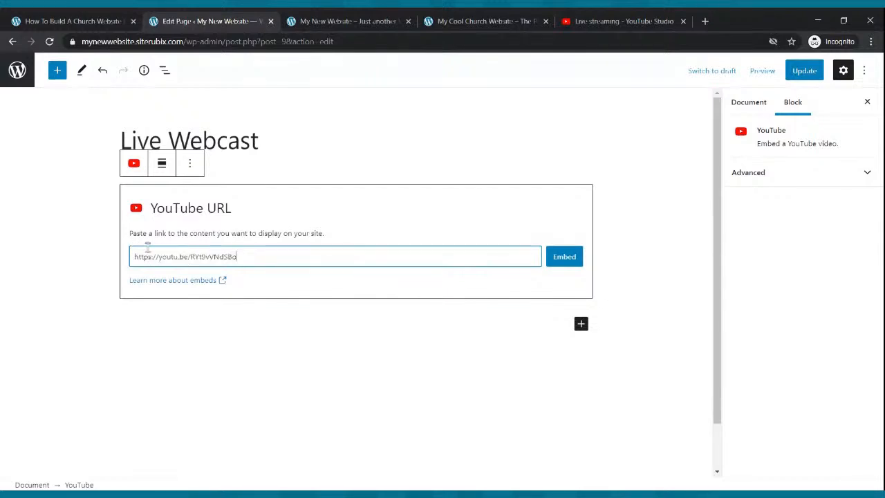
click(563, 260)
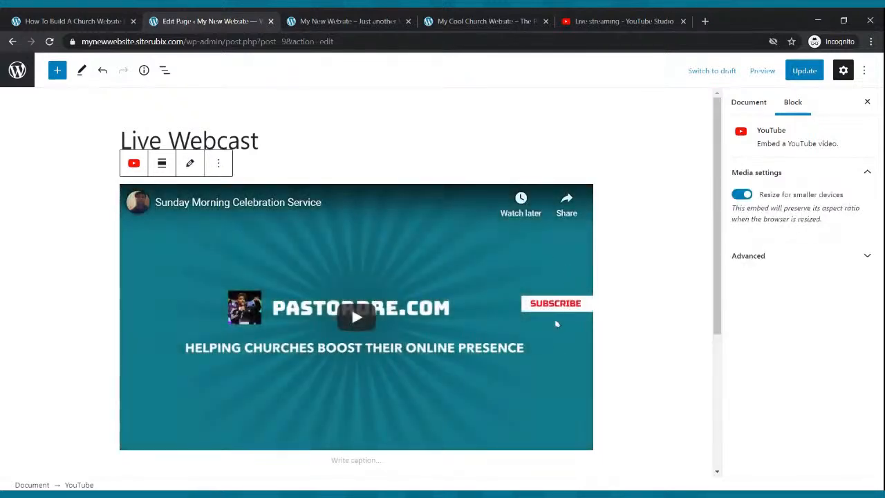
click(804, 70)
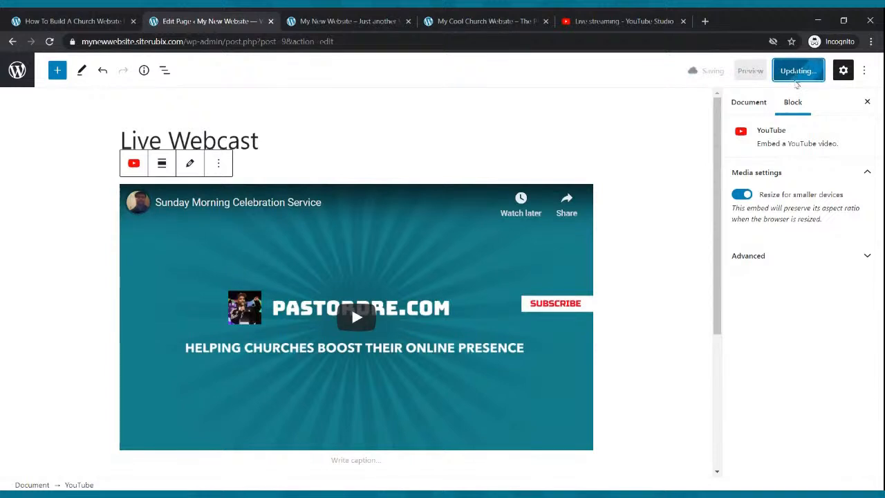
click(349, 21)
click(49, 41)
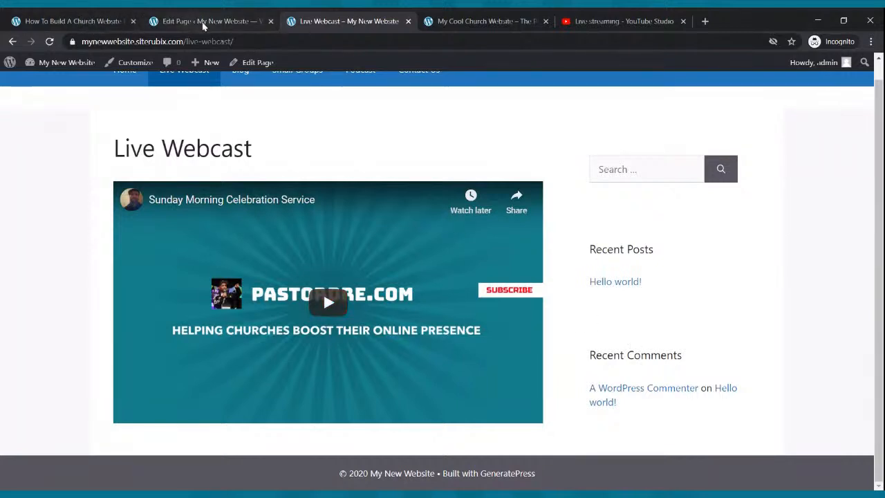
Step: Set the Live Webcast page's sidebar layout to No Sidebars and update the page
click(204, 21)
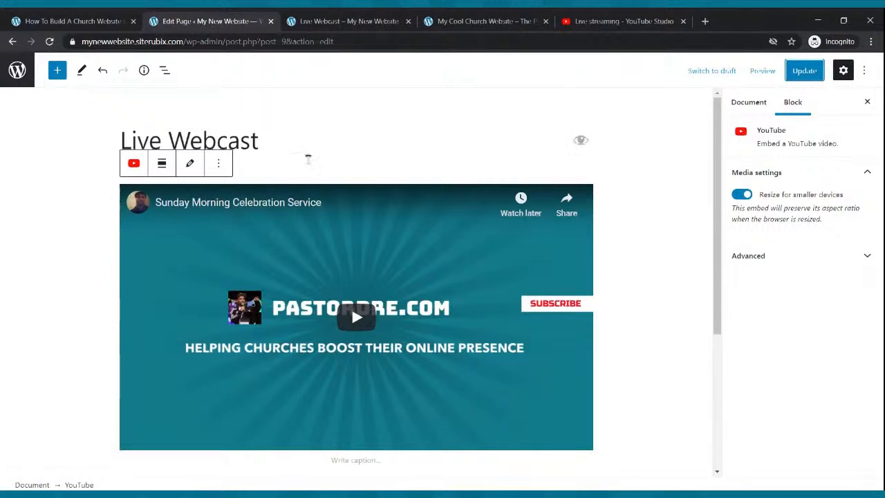
click(423, 149)
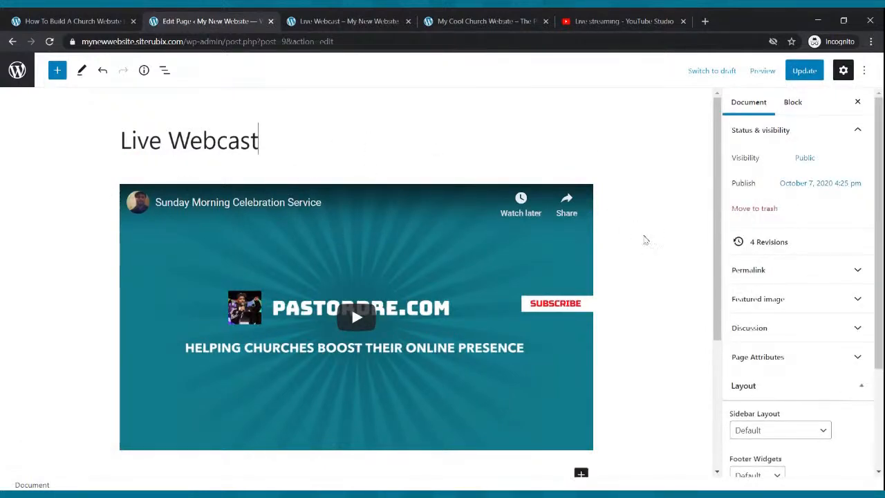
scroll(785, 314, down, 2)
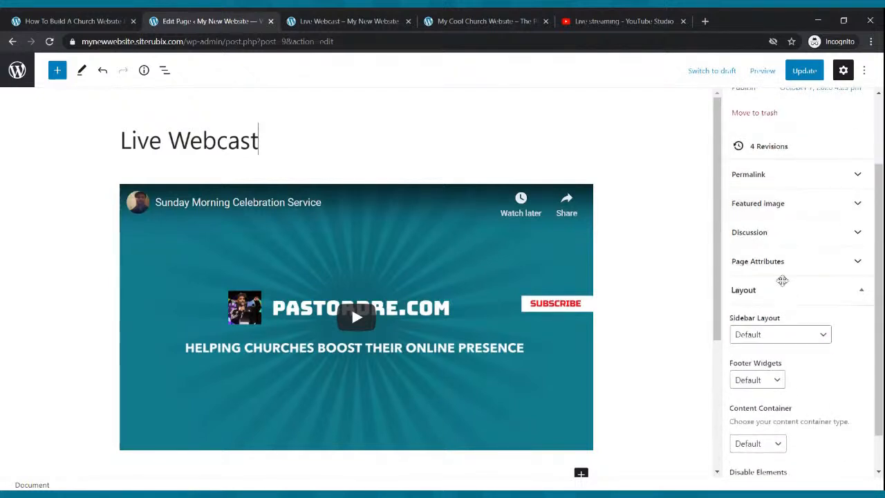
click(790, 336)
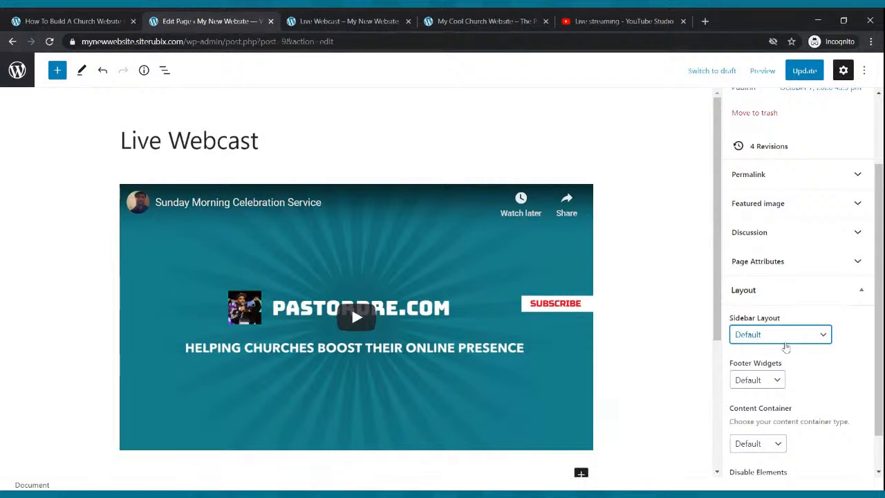
click(767, 382)
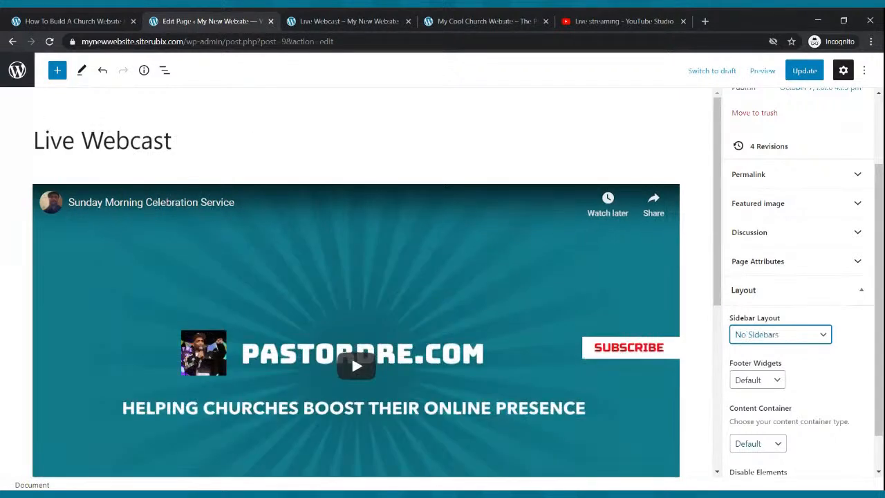
click(804, 71)
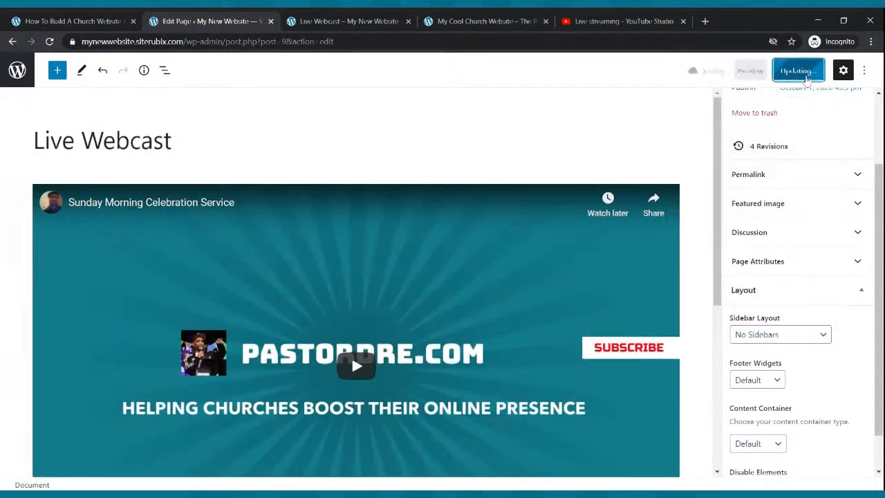
Step: Reload the public Live Webcast page and examine how the video fits the page with the new layout
click(349, 21)
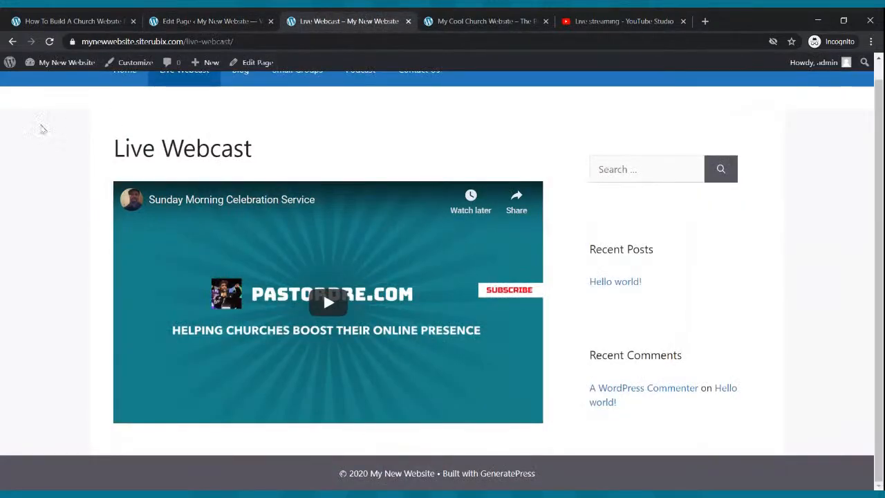
click(50, 42)
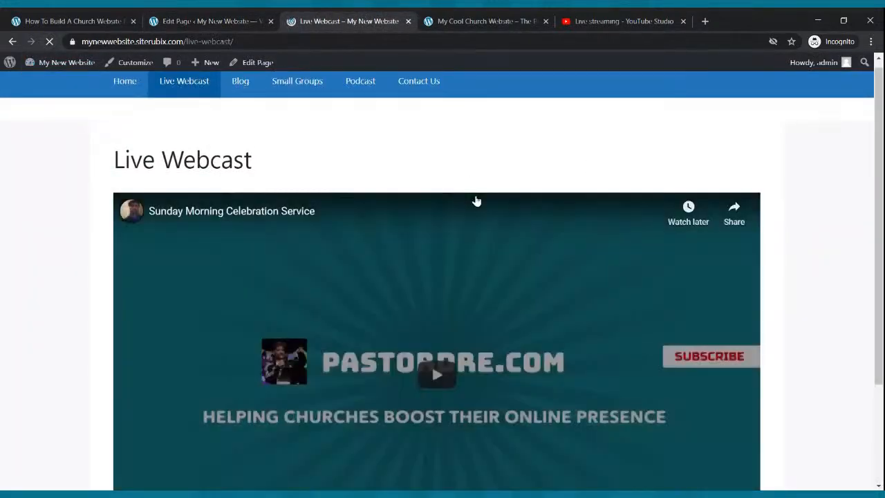
scroll(472, 135, down, 3)
scroll(472, 136, up, 2)
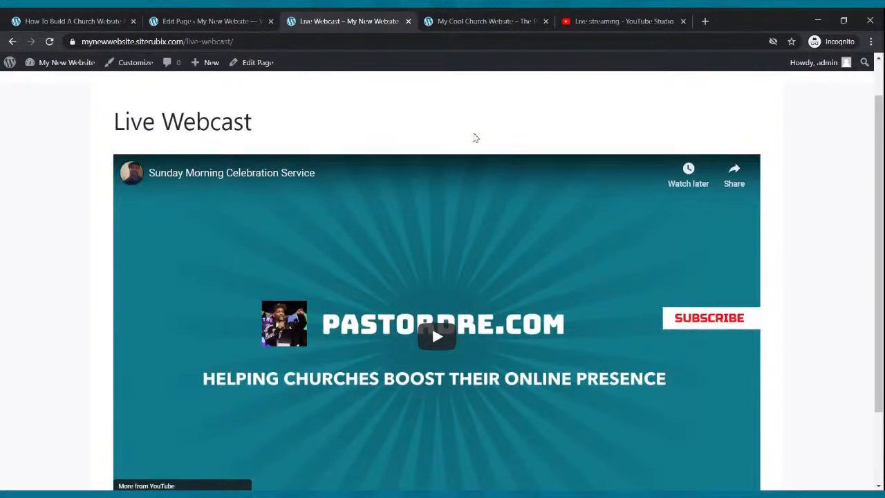
scroll(480, 145, down, 2)
scroll(506, 182, up, 3)
scroll(705, 203, down, 1)
scroll(707, 205, down, 1)
scroll(662, 247, up, 1)
scroll(654, 241, up, 2)
Step: Add a Columns block with the 33 / 33 / 33 variation below the video on the Live Webcast page in the WordPress editor
click(223, 17)
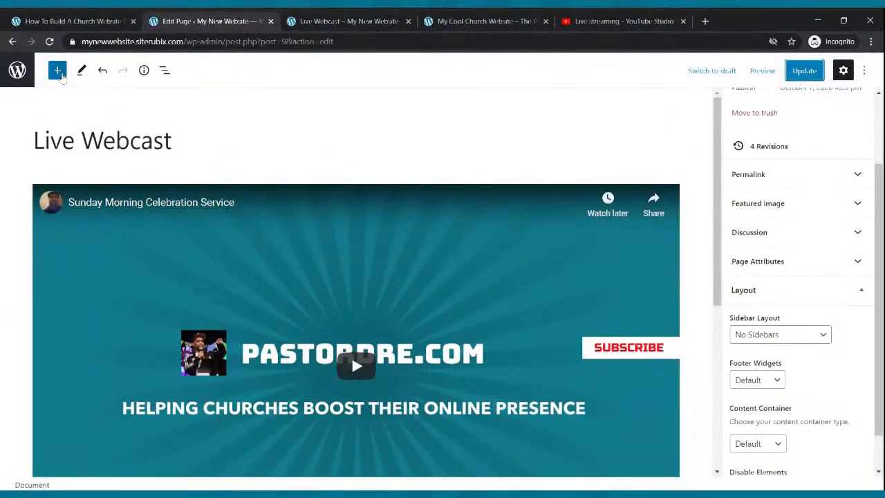
click(58, 71)
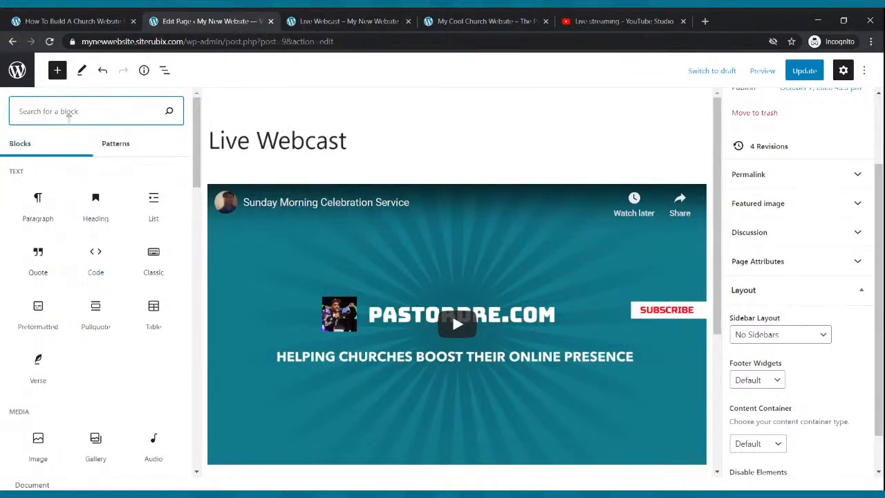
text(col)
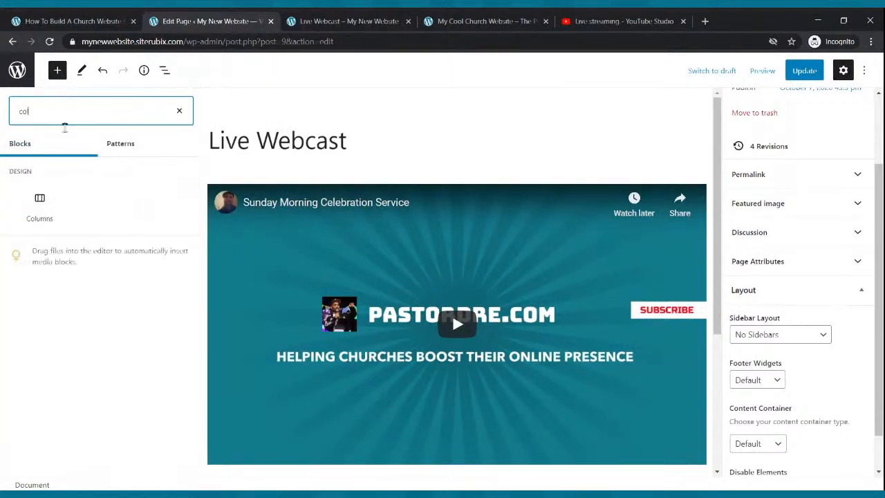
click(54, 203)
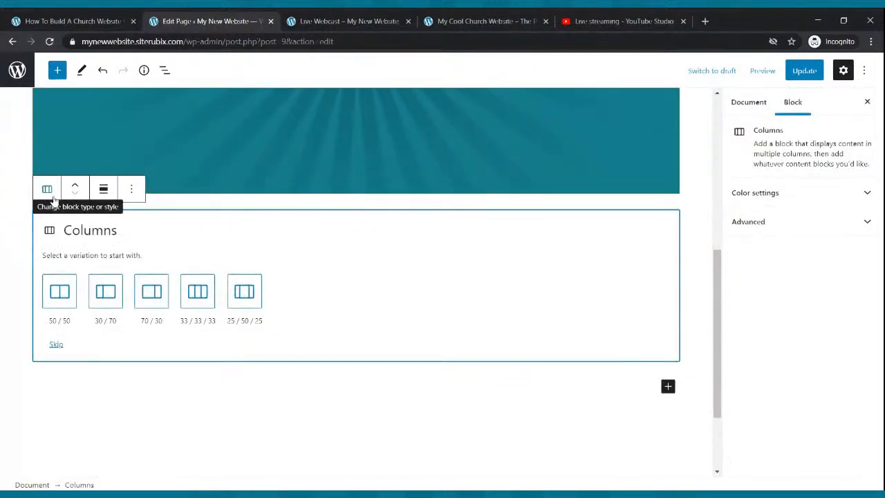
click(194, 291)
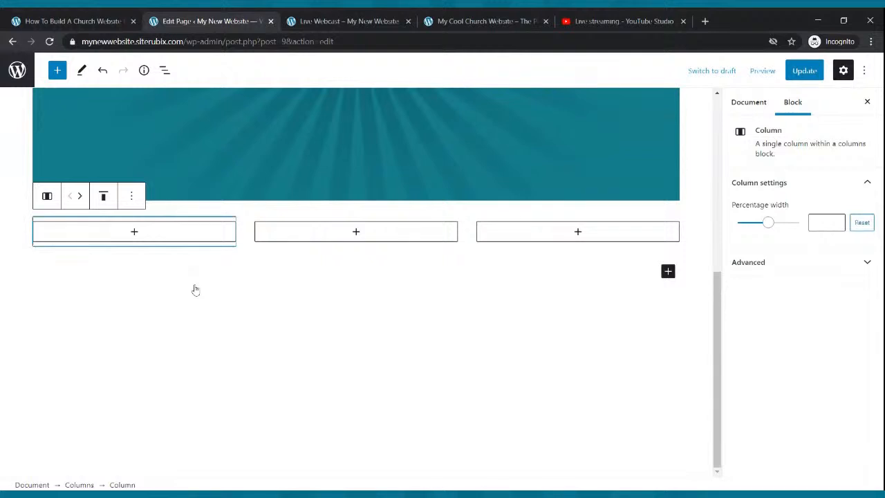
click(355, 233)
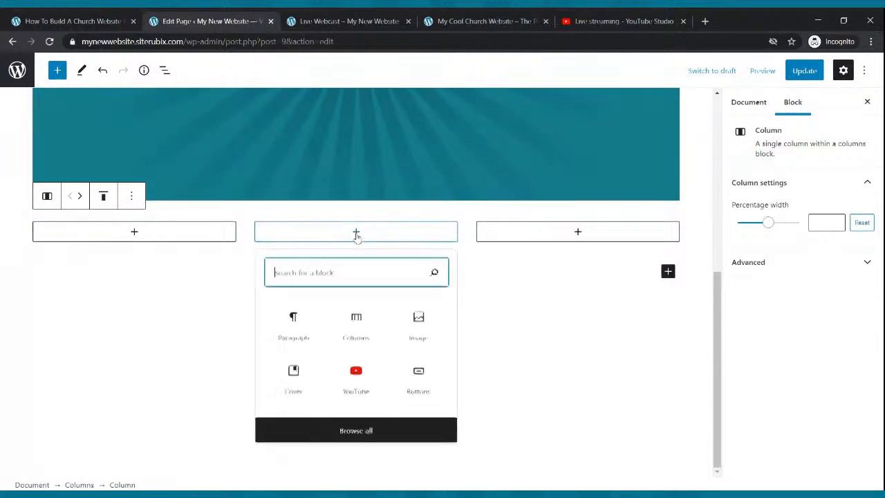
click(371, 369)
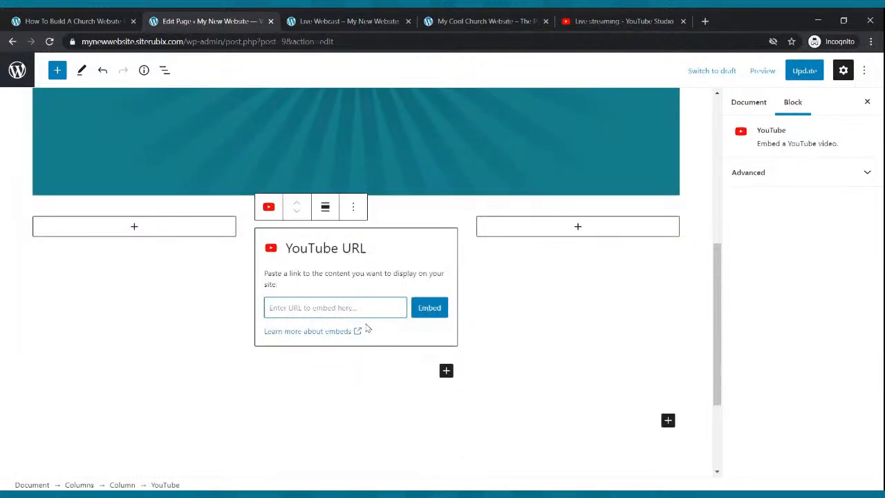
text(https://youtu.be/RYt9vVNdS8o)
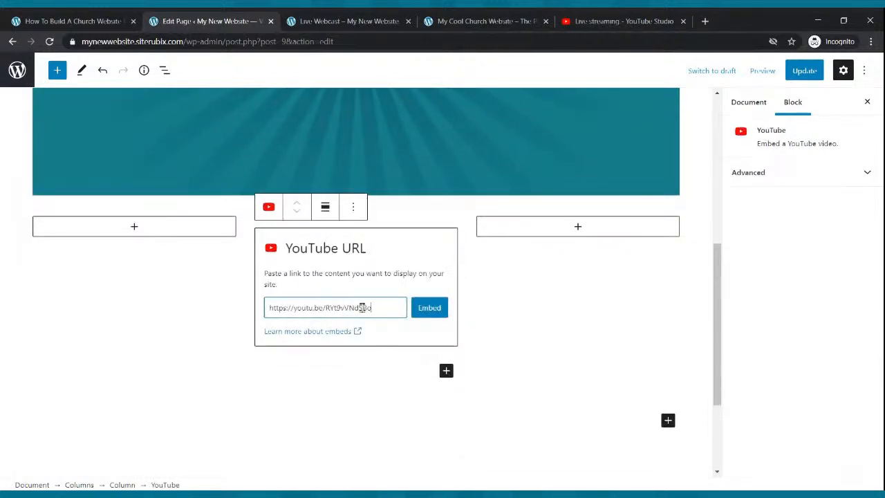
click(419, 312)
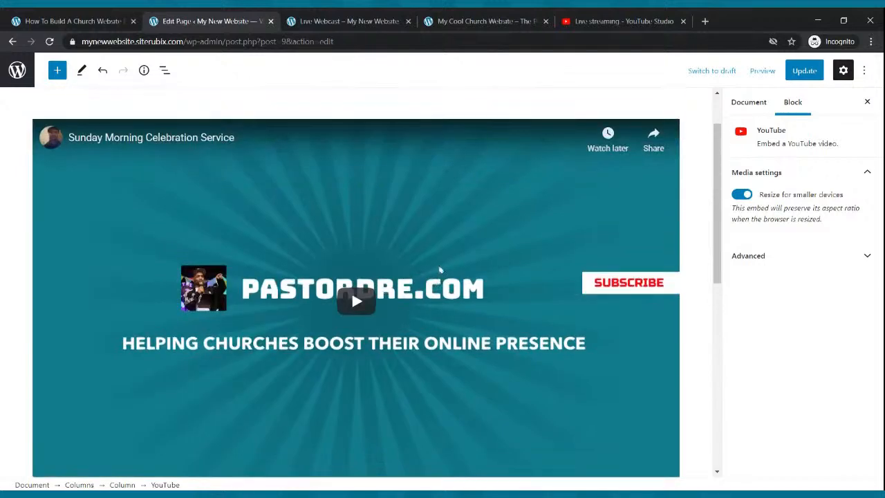
click(160, 102)
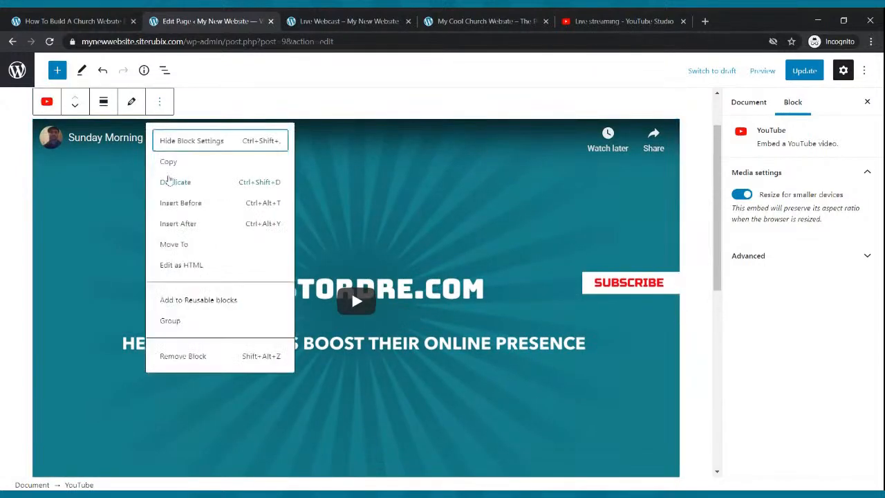
click(183, 356)
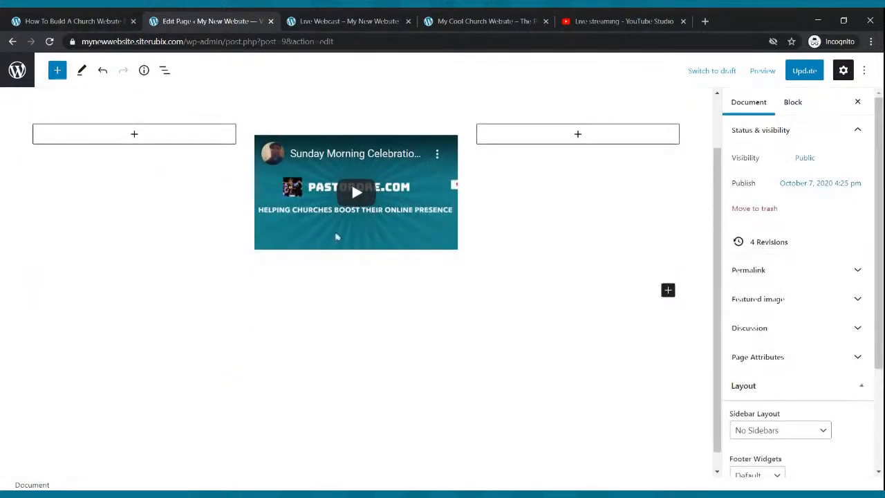
Step: Set the percentage width of the left column to 24
click(203, 138)
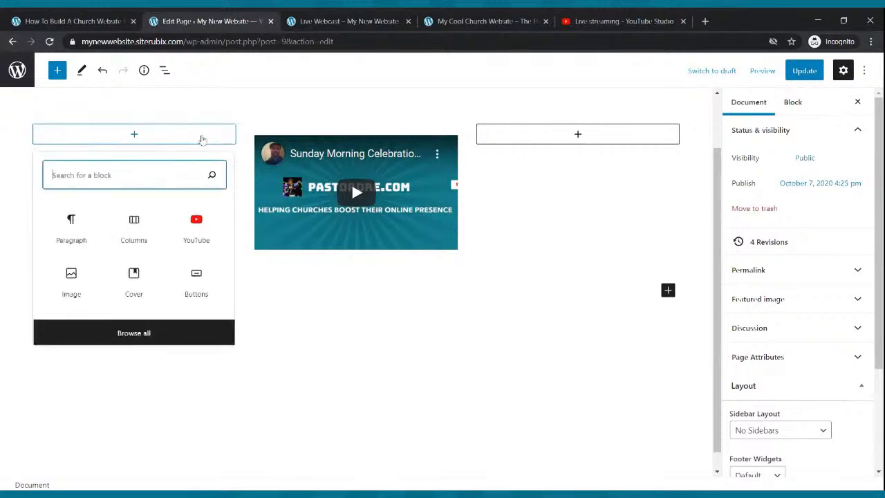
click(239, 191)
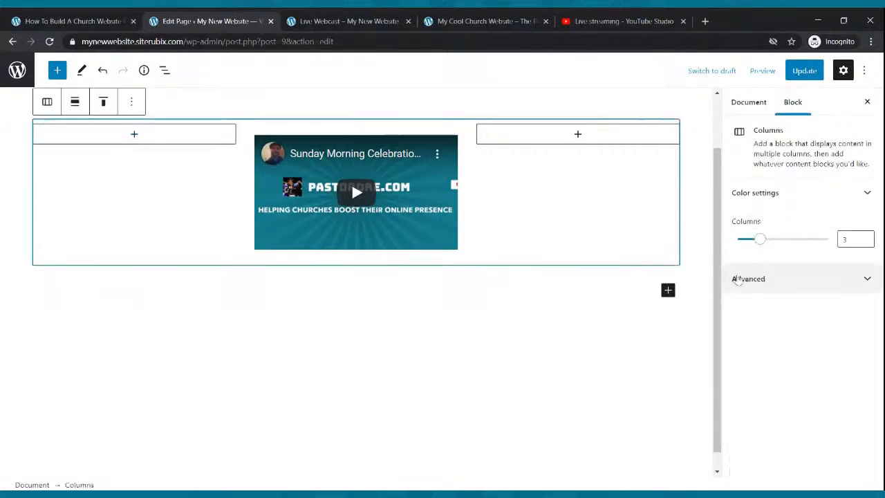
click(169, 198)
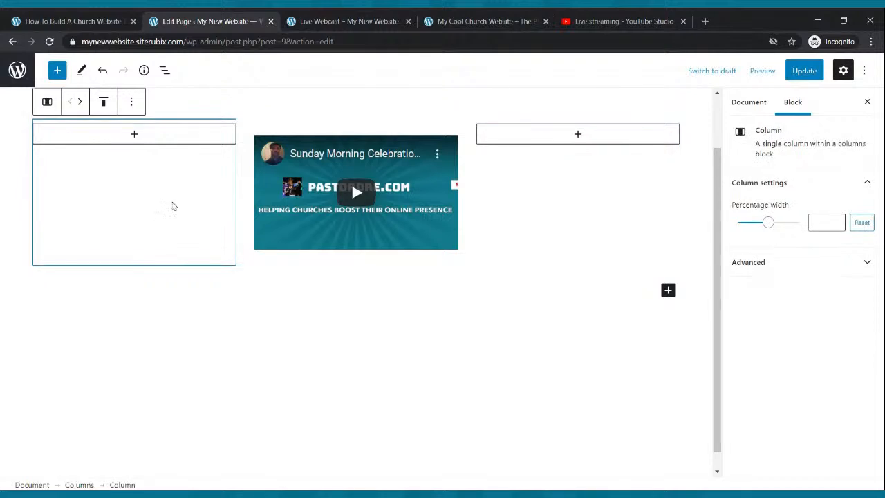
drag(768, 224, 755, 224)
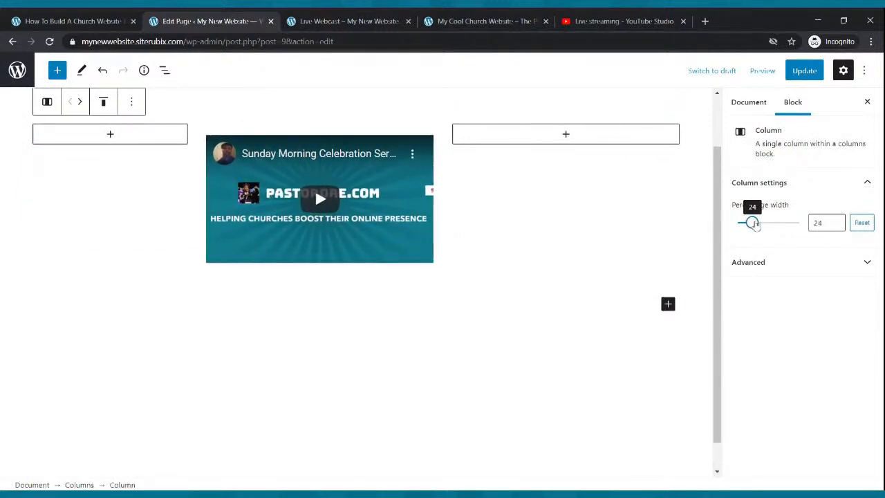
Step: Narrow the side columns around the video, setting the right column's percentage width to 15.2 and the left column's to 16.1
click(612, 147)
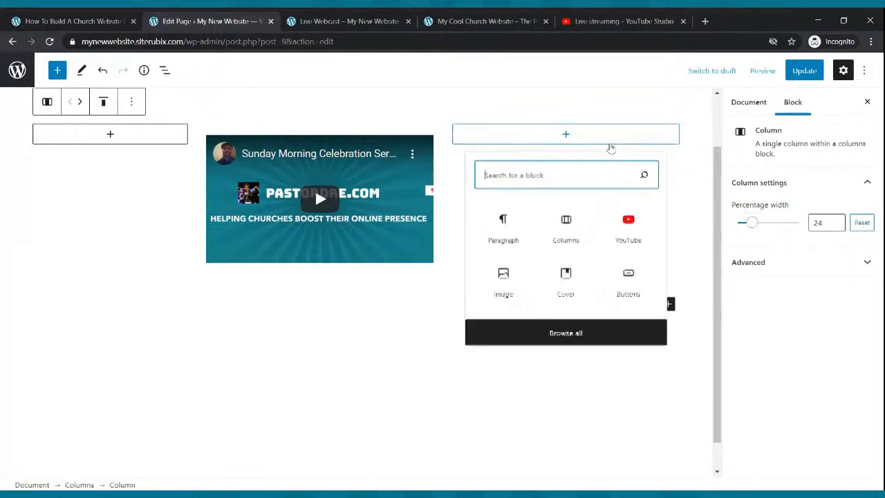
click(687, 182)
click(671, 178)
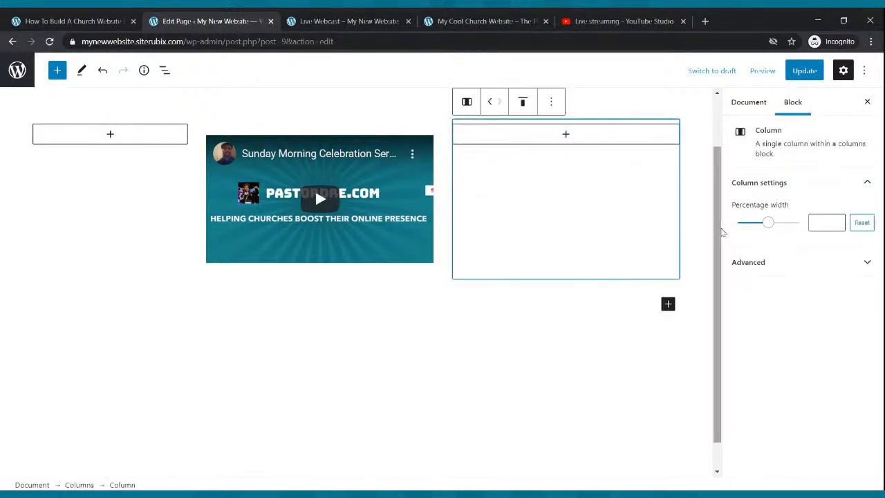
drag(766, 225, 746, 224)
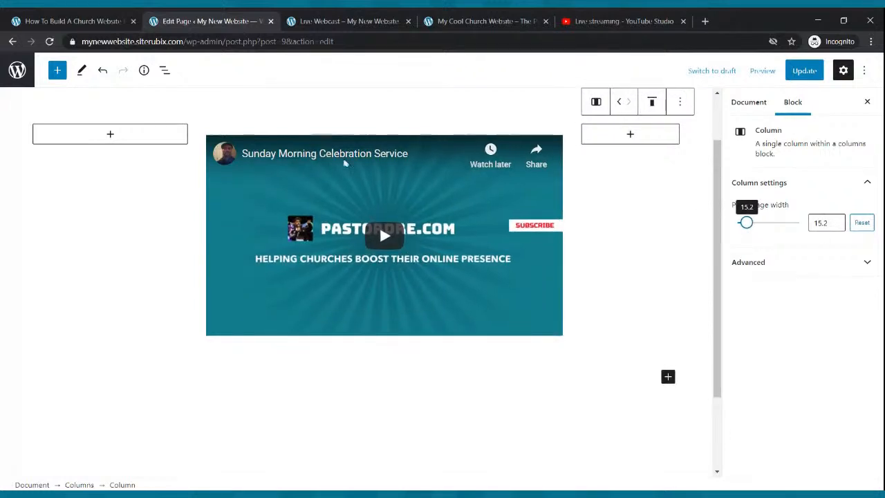
click(172, 178)
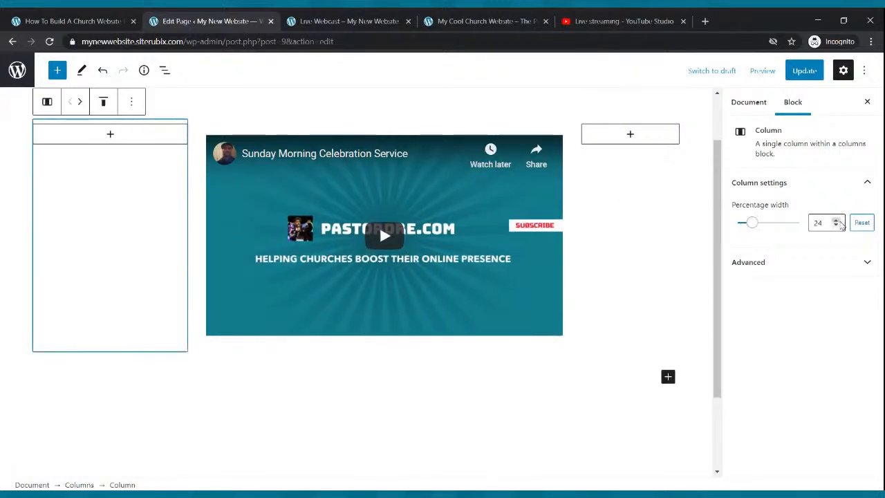
mouse_move(751, 228)
mouse_down()
mouse_move(744, 225)
mouse_move(751, 229)
mouse_up()
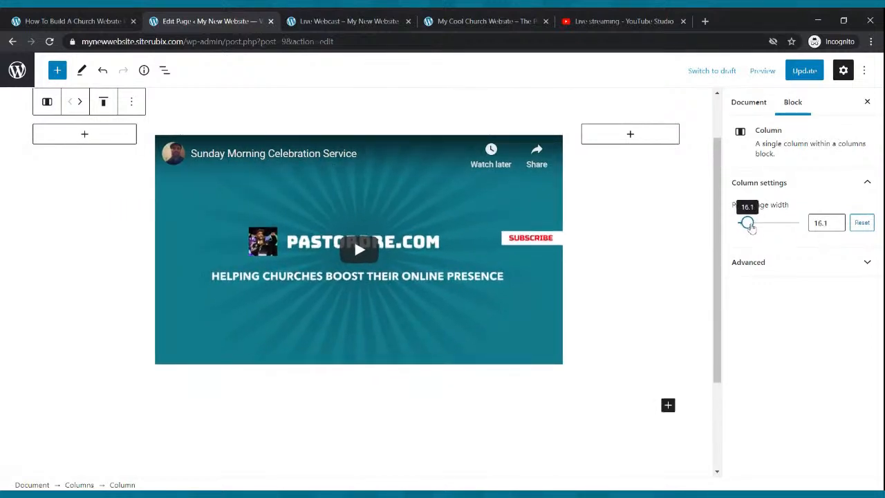
Step: Update the page, check the video's size on the reloaded public Live Webcast page and return to the page editor
click(805, 71)
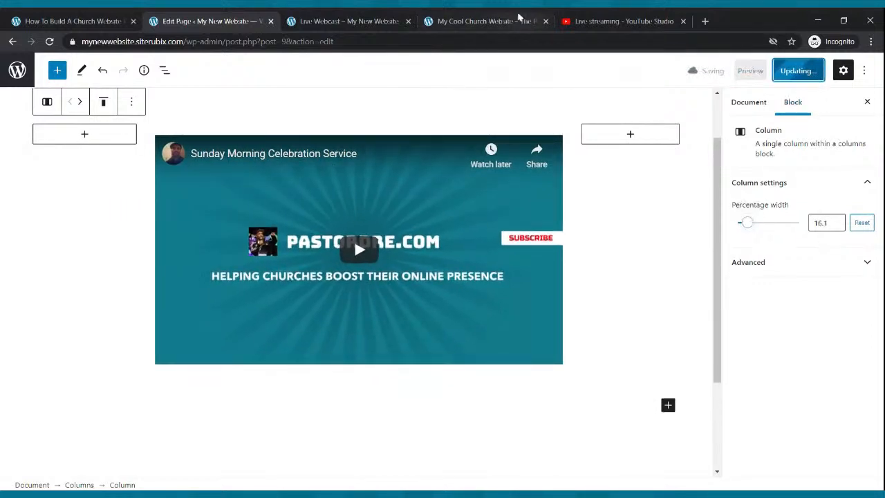
click(386, 15)
click(50, 41)
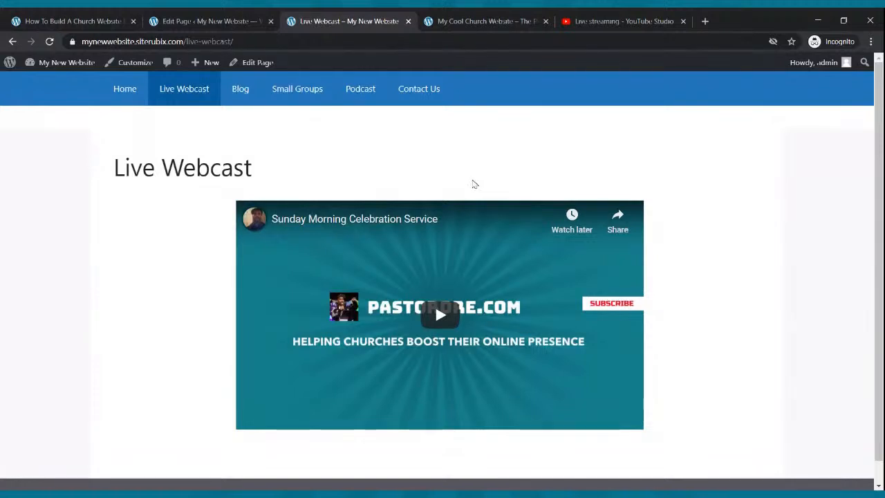
click(200, 21)
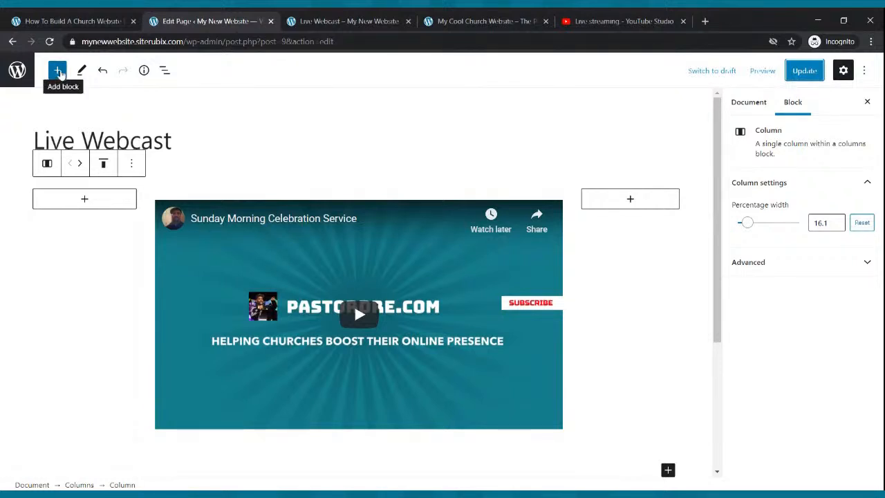
click(58, 71)
text(para)
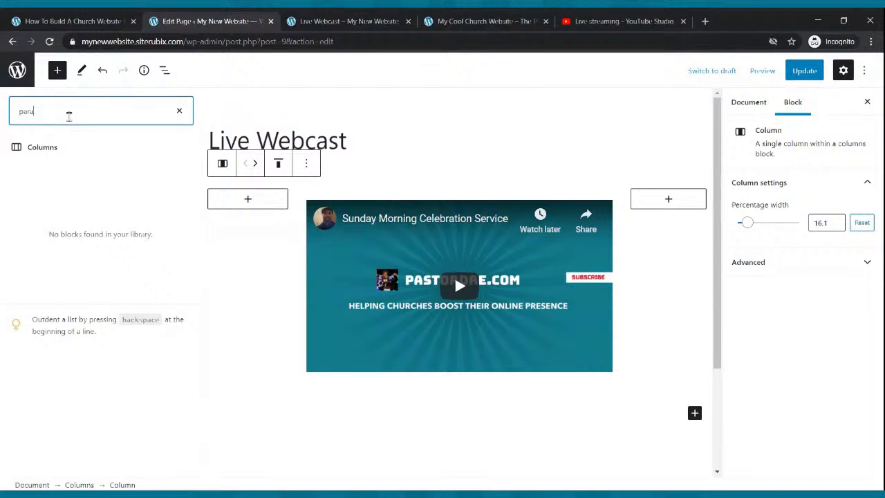
text(graph)
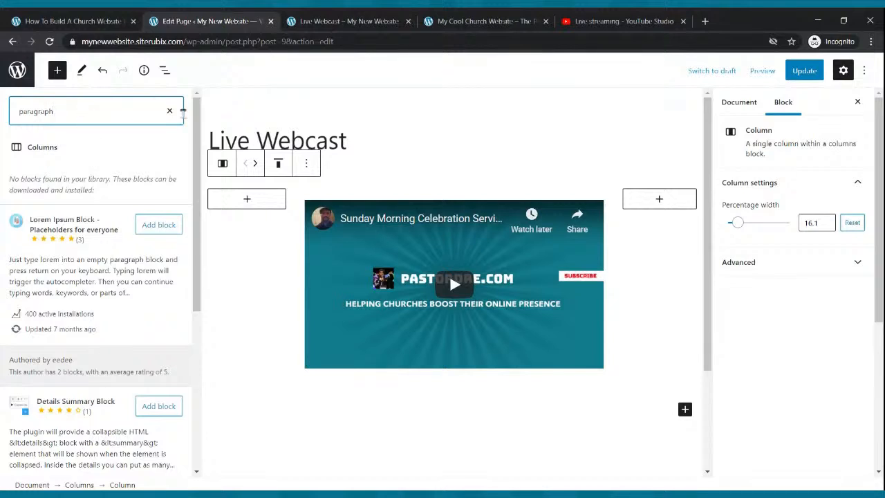
click(169, 110)
click(57, 70)
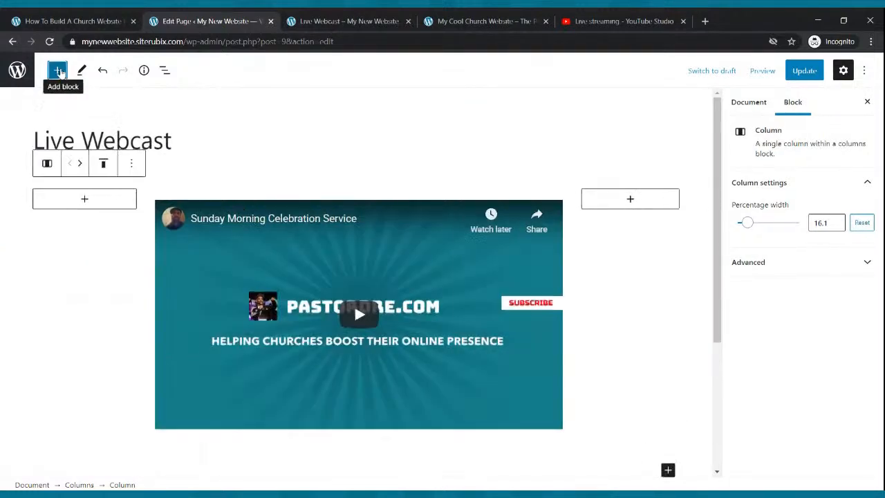
click(57, 70)
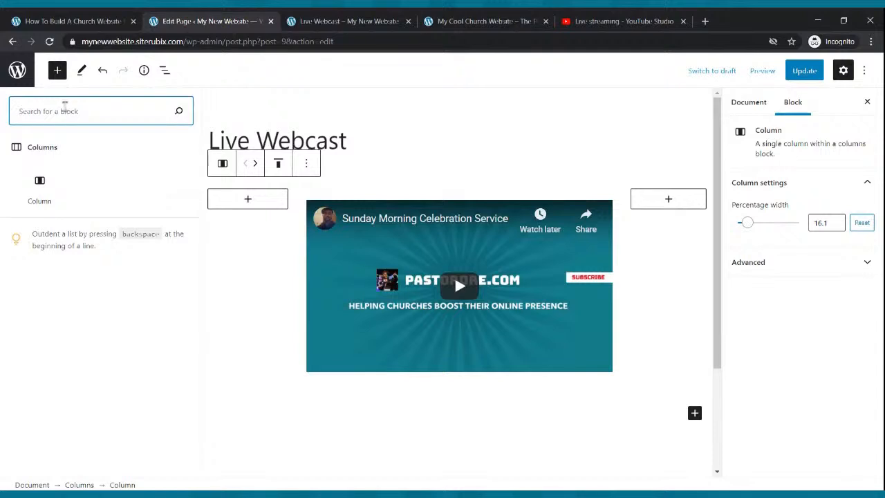
text(parapgraph)
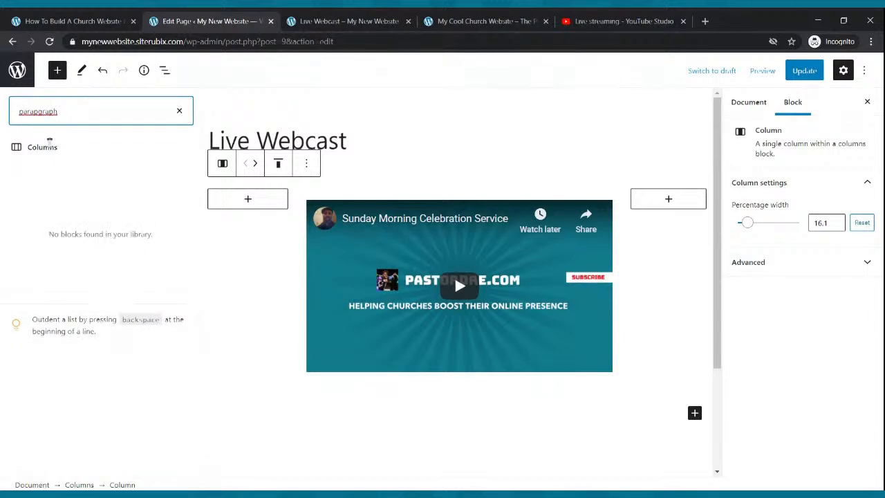
key(BackSpace)
key(BackSpace)
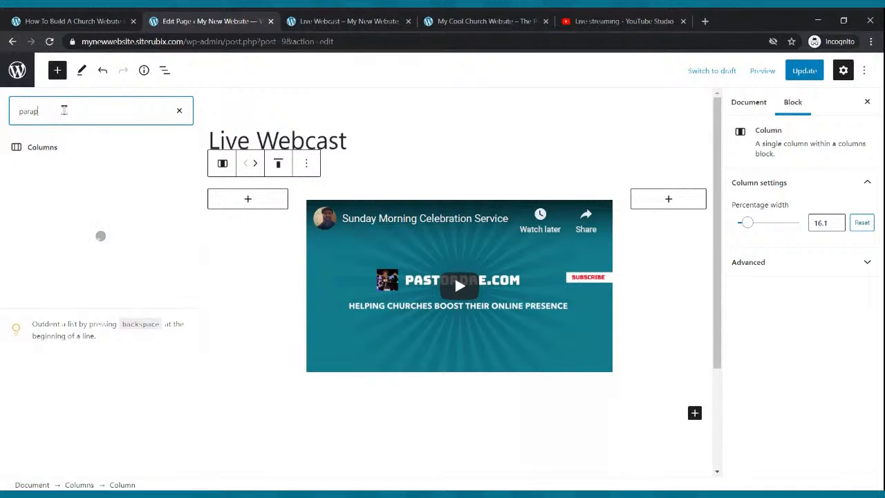
text(graph)
click(223, 251)
click(312, 132)
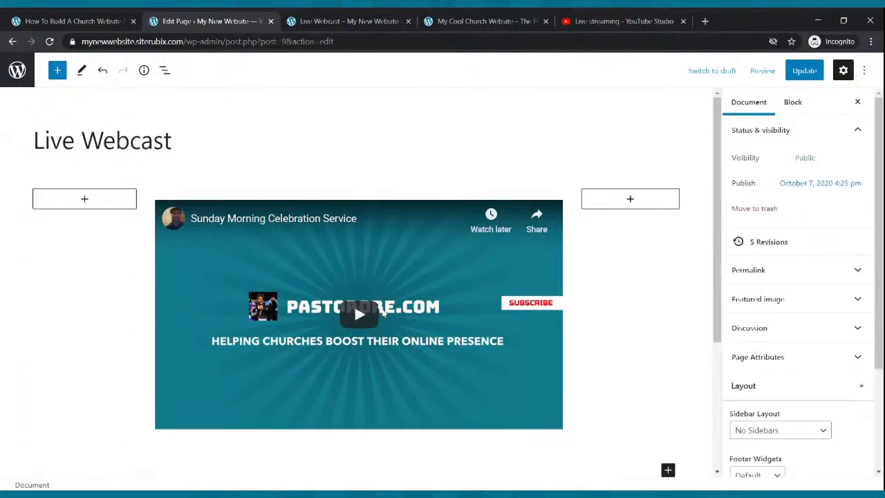
Step: Update the page and add a paragraph below the video reading "Welcome To Our Live Webcast - We Hope You Enjoy The Service"
click(804, 71)
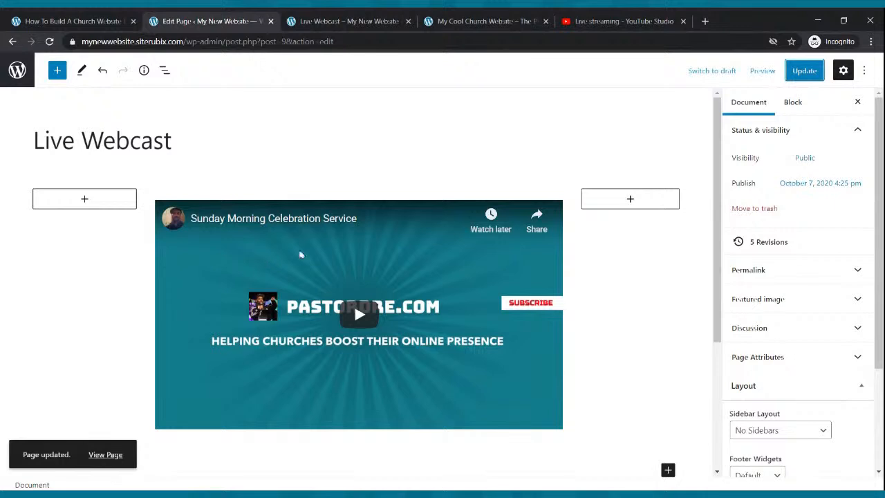
scroll(533, 374, down, 2)
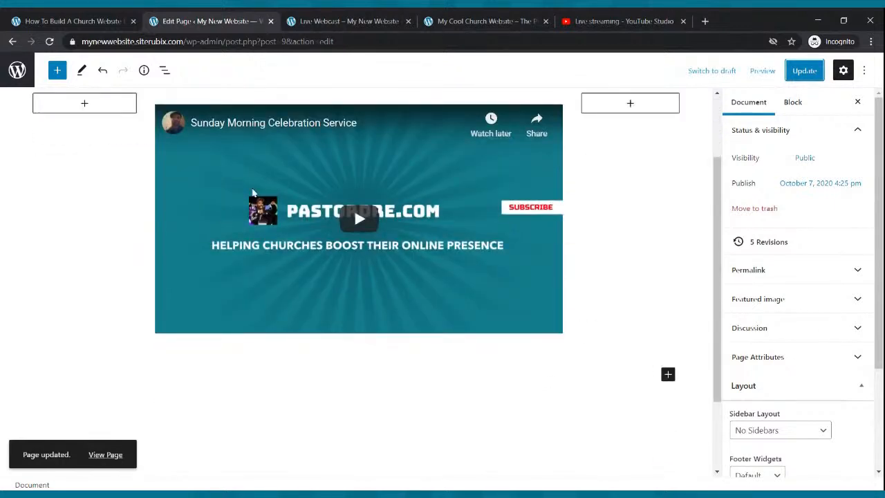
click(668, 374)
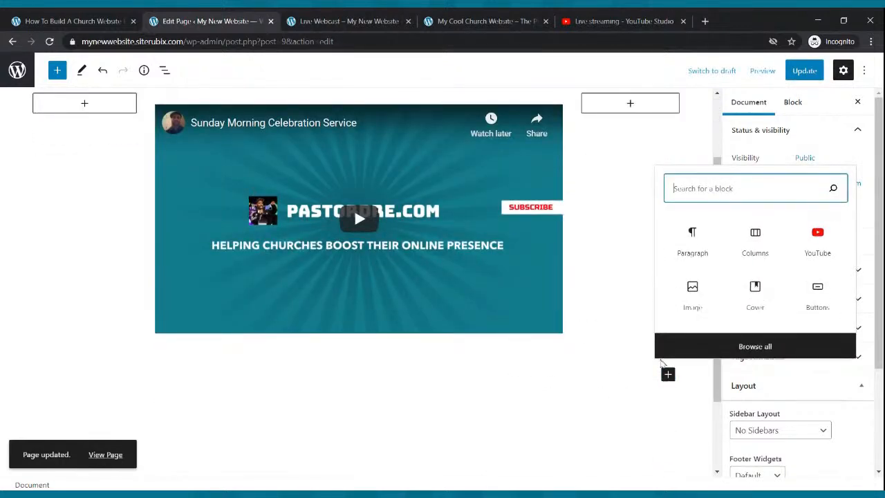
click(707, 240)
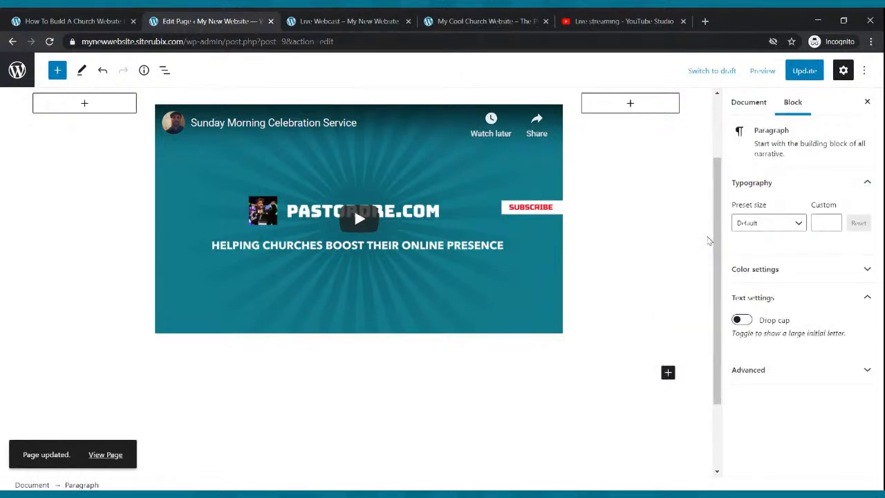
text(Welc)
text(t)
key(BackSpace)
key(BackSpace)
key(BackSpace)
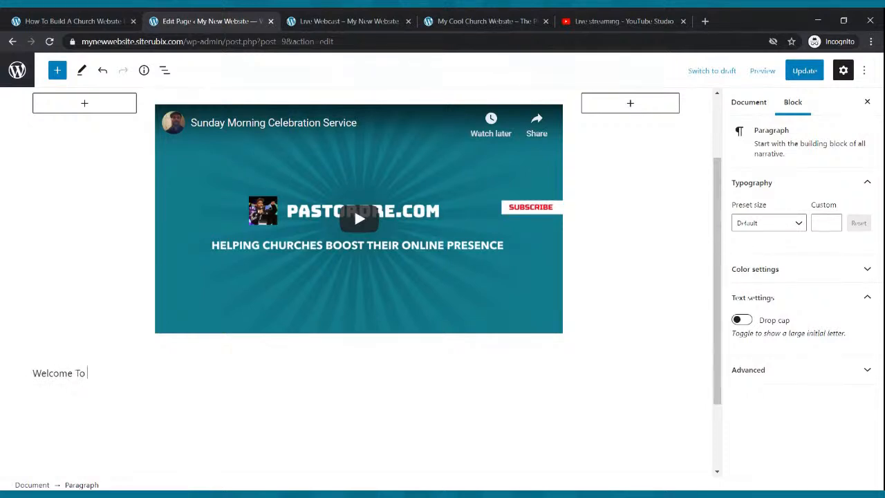
text(Live Webcast - WE)
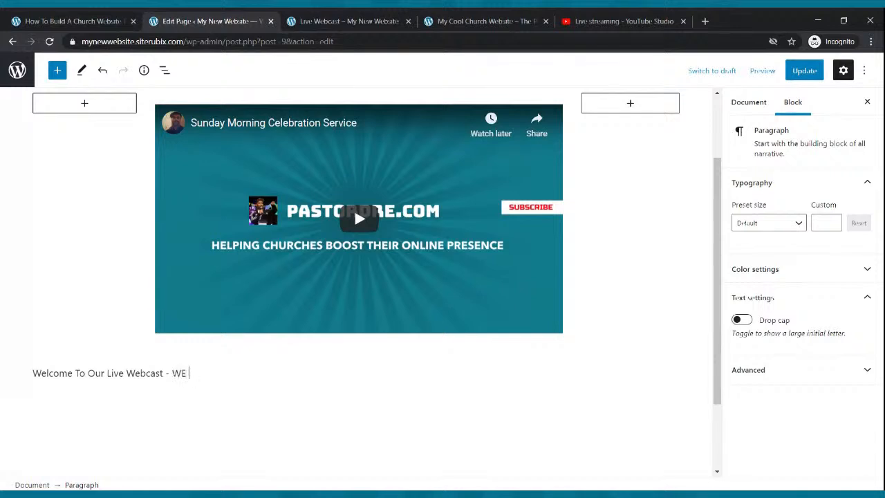
key(BackSpace)
key(BackSpace)
key(BackSpace)
text(ope You Enjoy T)
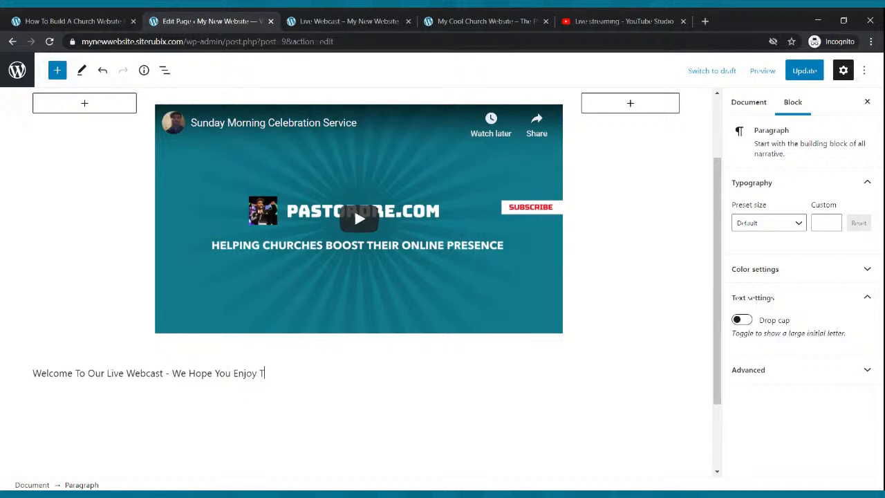
text(Service)
Step: Make the whole welcome sentence bold and align its text to the center
drag(311, 373, 32, 374)
click(130, 345)
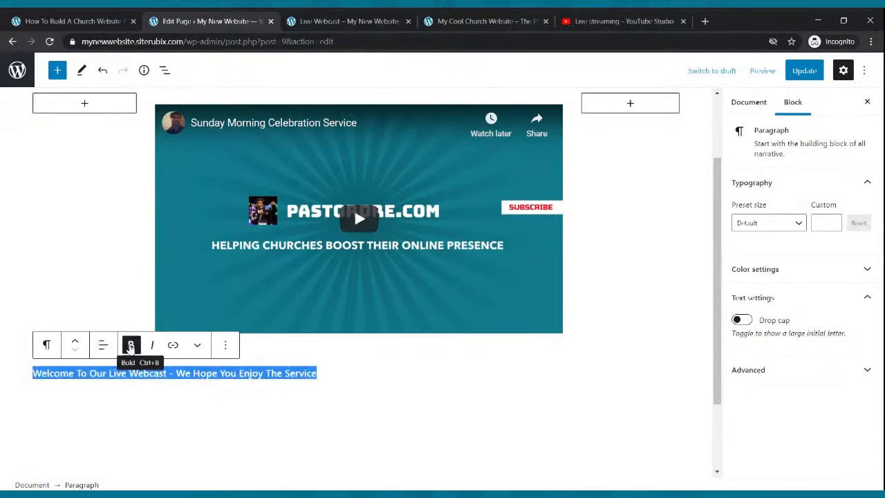
click(103, 345)
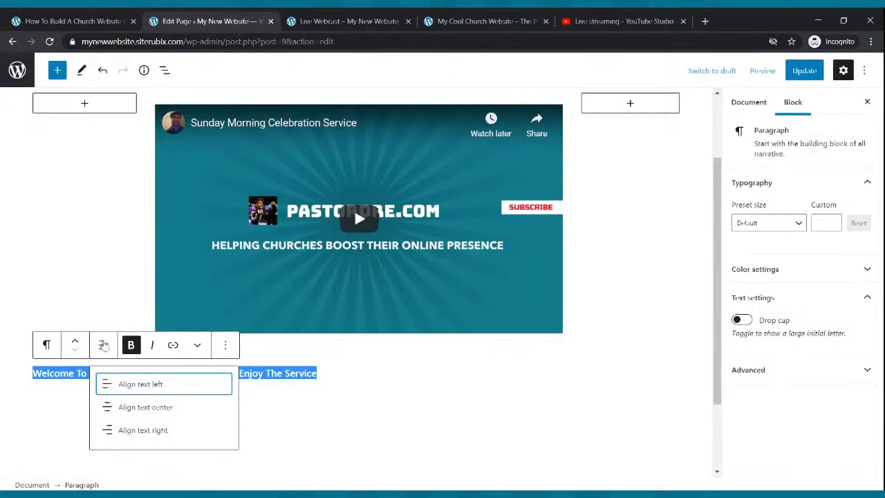
click(126, 408)
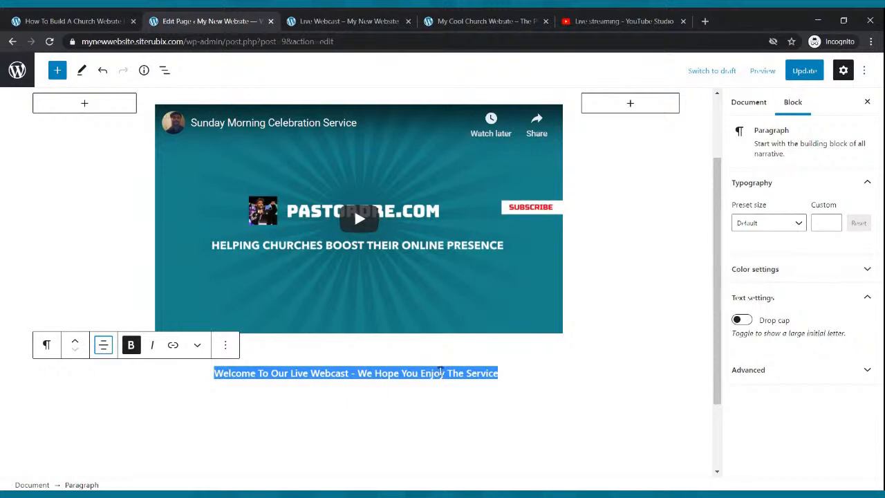
Step: Set the welcome paragraph's preset text size to Large, after trying Medium
click(798, 227)
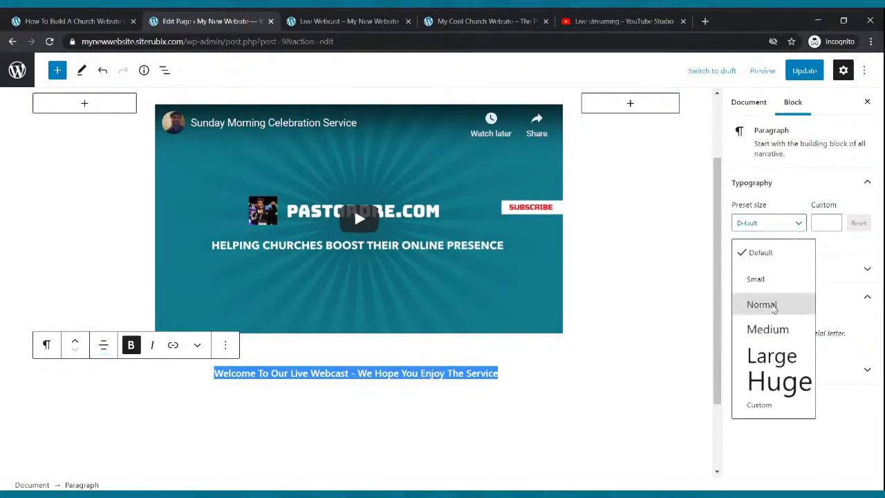
click(773, 332)
click(802, 225)
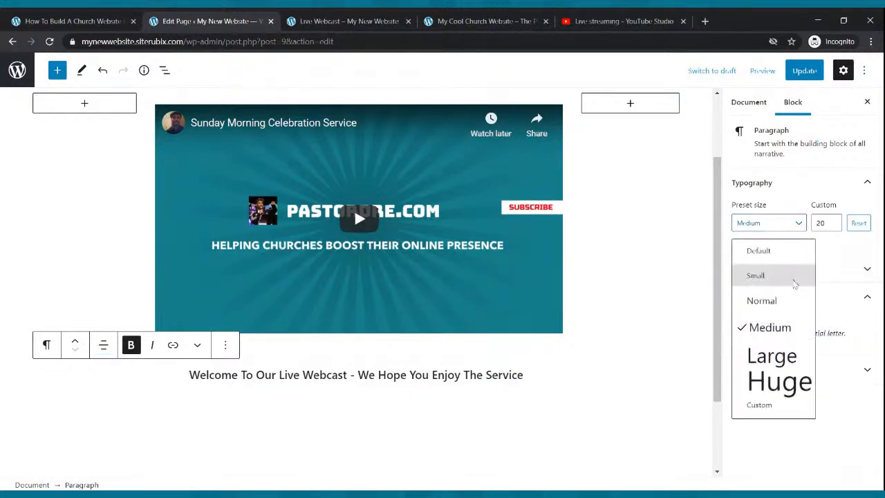
click(779, 356)
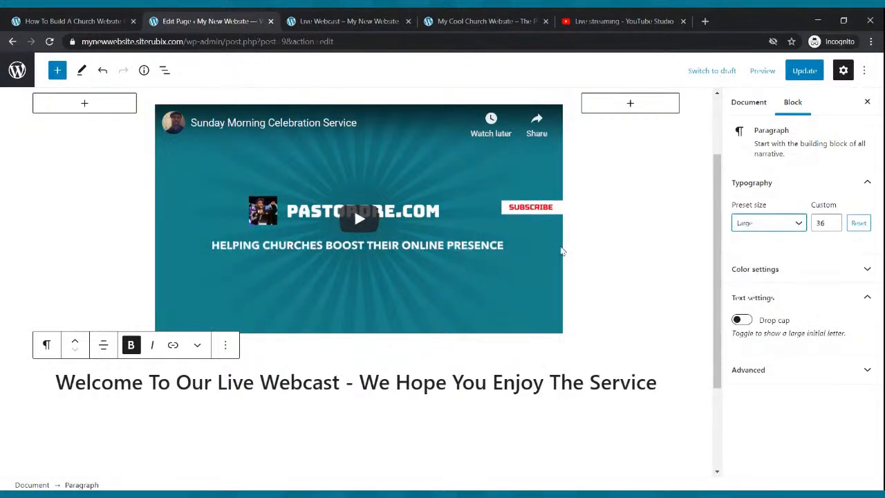
Step: Move the welcome paragraph up so it sits between the page title and the video columns
triple_click(198, 385)
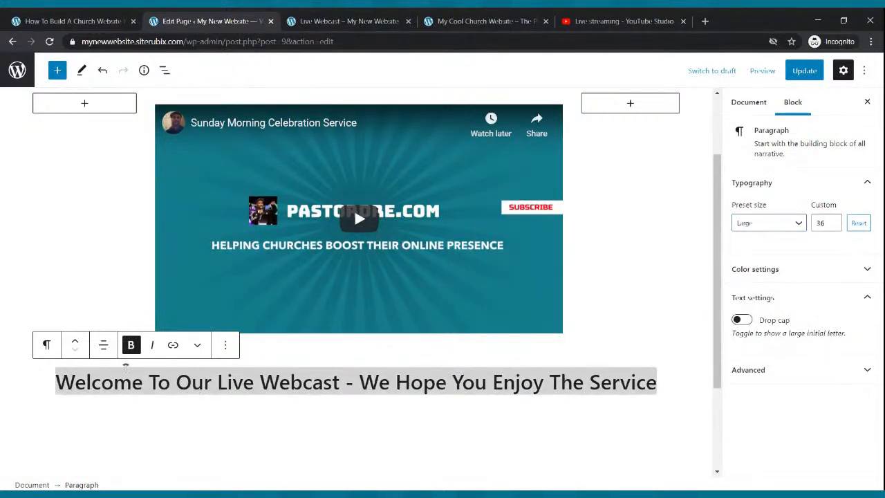
click(75, 341)
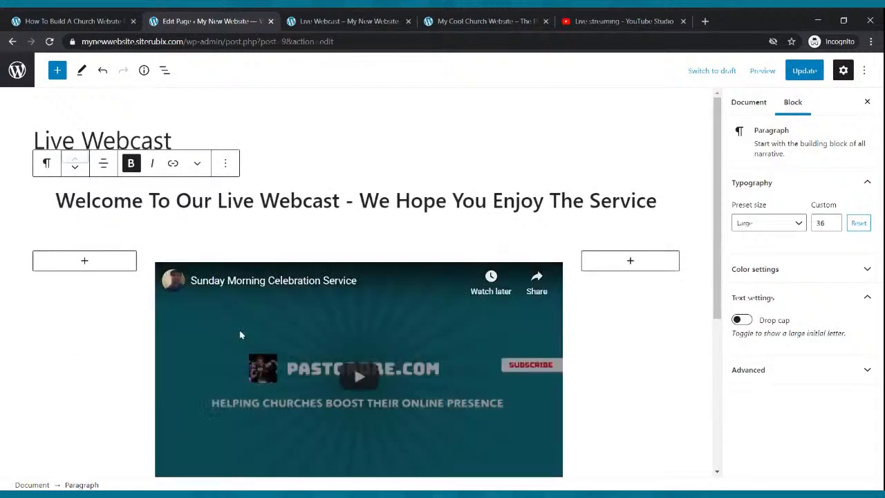
scroll(300, 302, down, 2)
scroll(301, 302, up, 2)
Step: Update the page and check the welcome heading and video on the reloaded public Live Webcast page
click(804, 70)
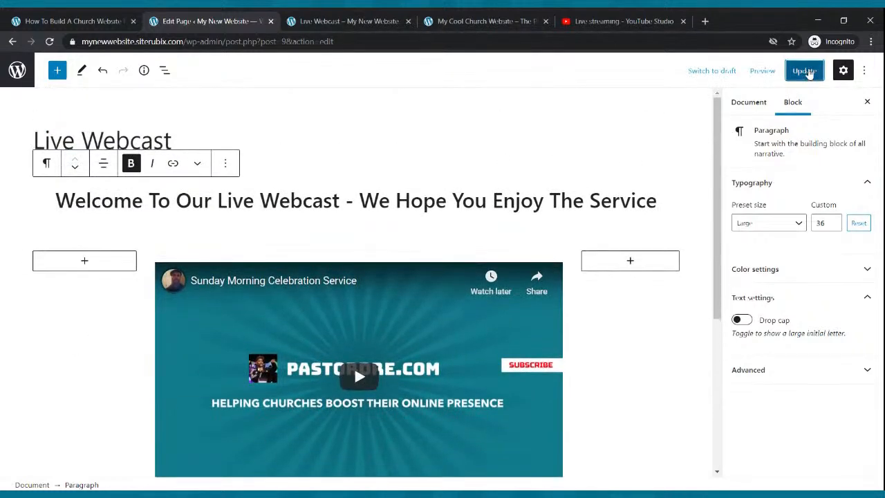
click(337, 15)
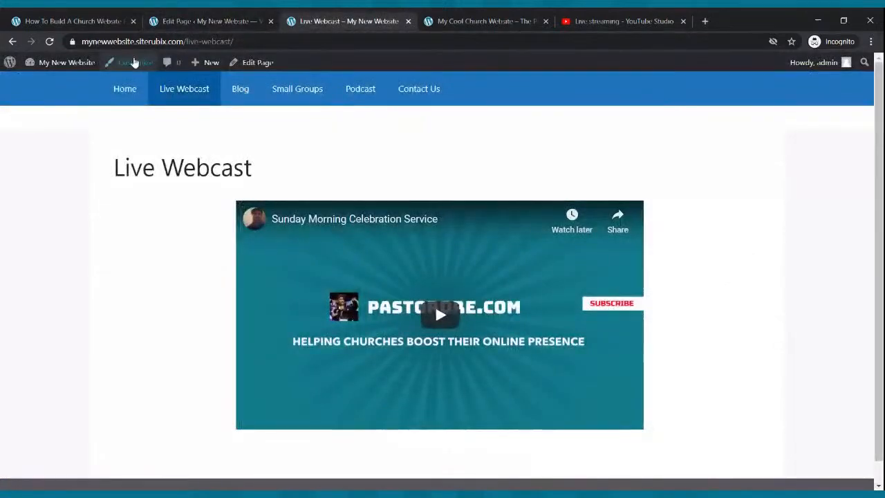
click(51, 41)
scroll(240, 163, down, 1)
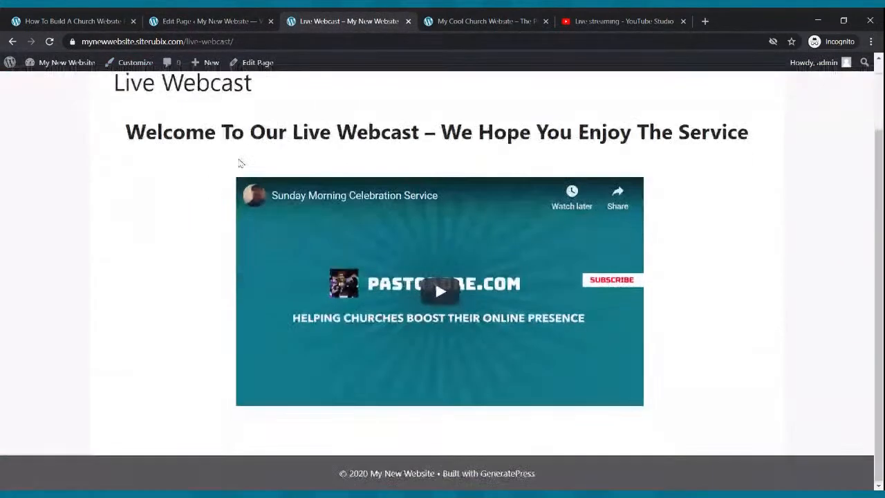
scroll(242, 166, up, 1)
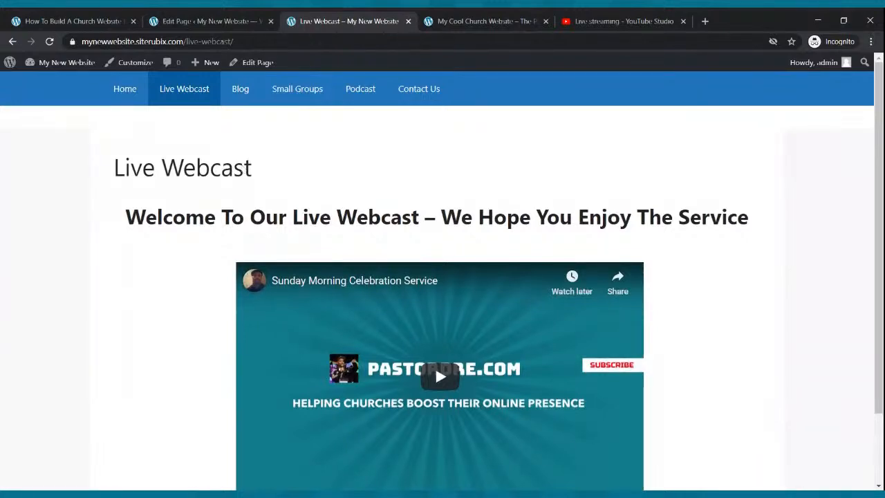
scroll(443, 311, down, 1)
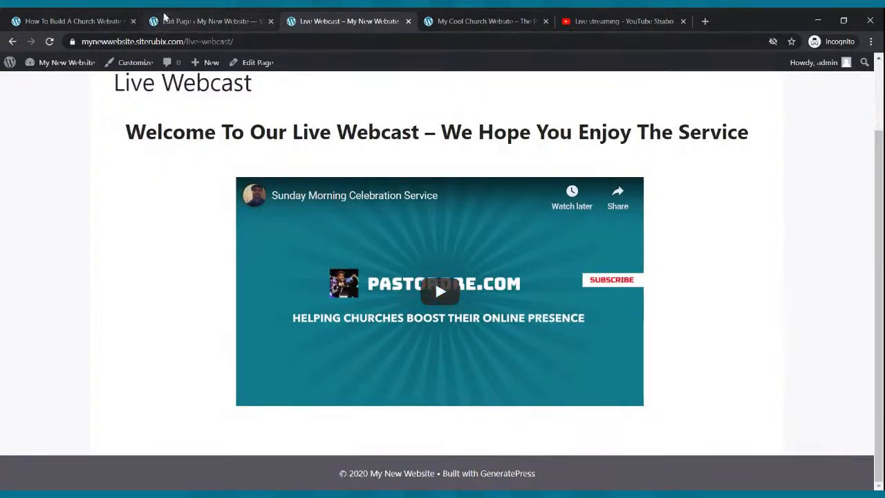
Step: Return to the page editor and insert a Buttons block below the video with a button labelled "Contact Us"
click(166, 17)
scroll(376, 144, down, 1)
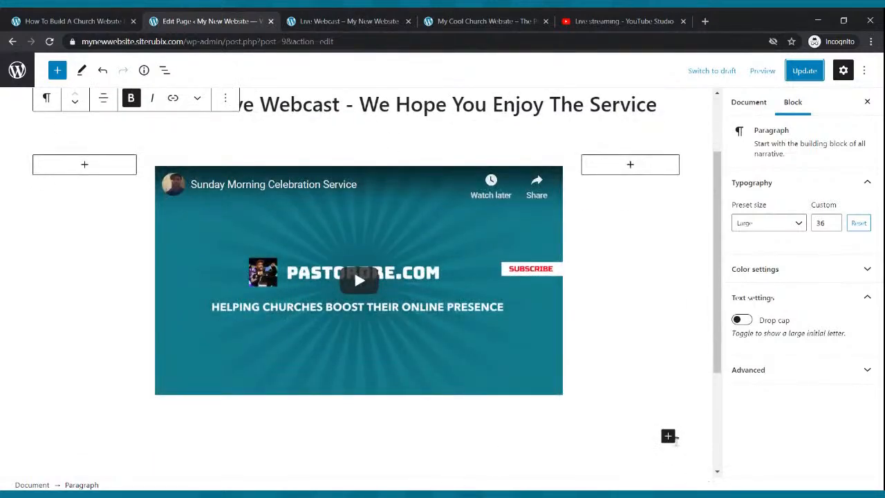
click(668, 436)
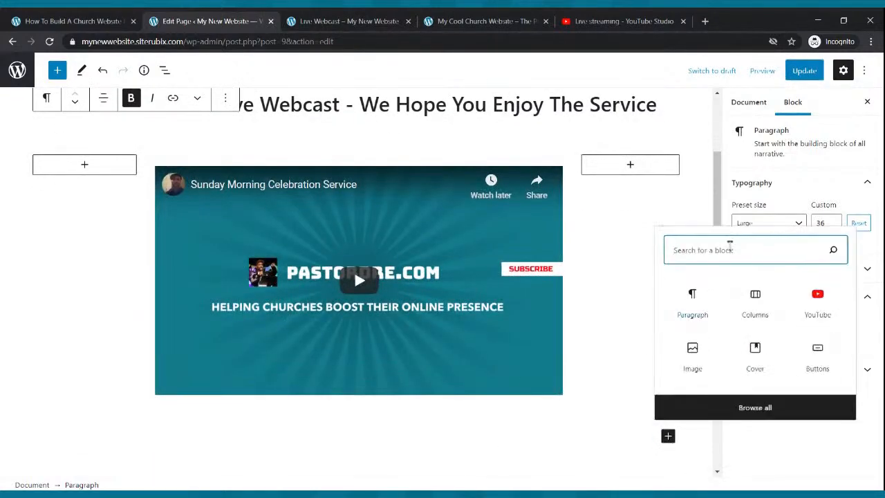
text(button)
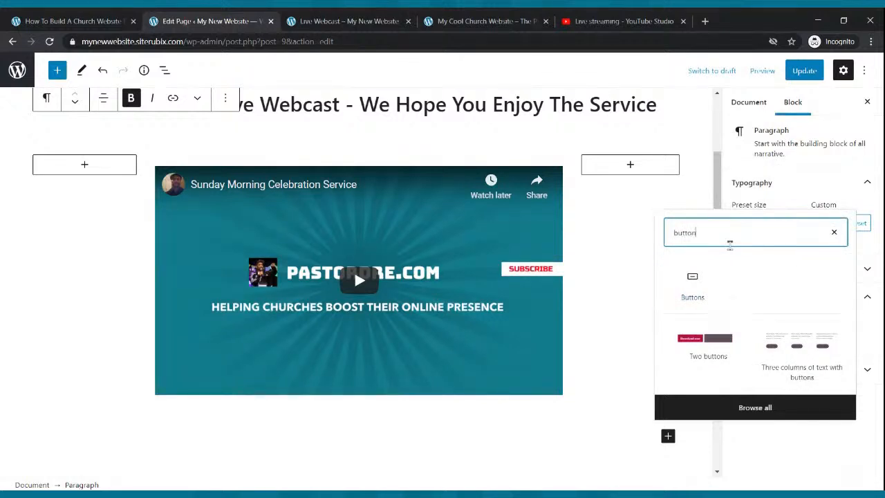
click(693, 285)
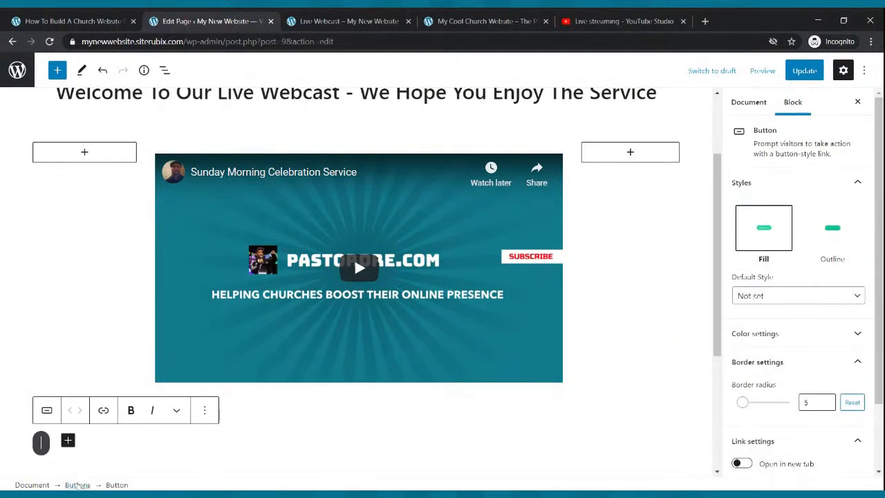
text(Cont)
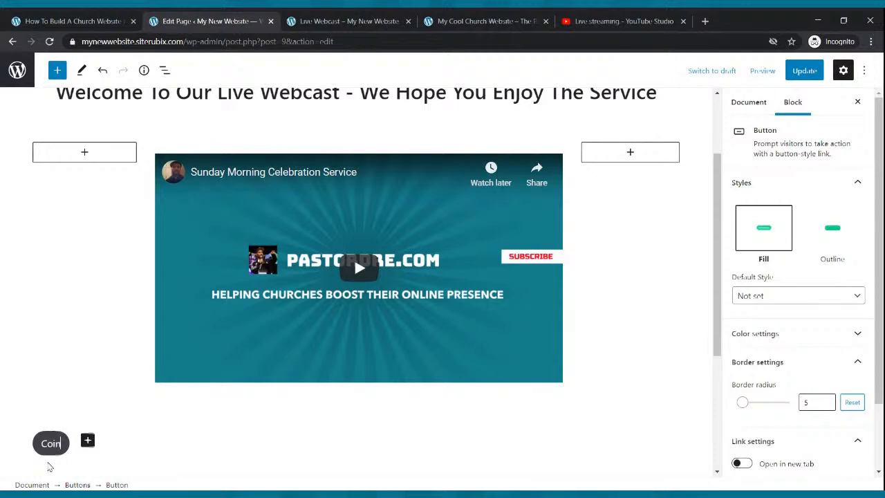
key(BackSpace)
key(BackSpace)
text(ntact)
key(BackSpace)
text(t Us)
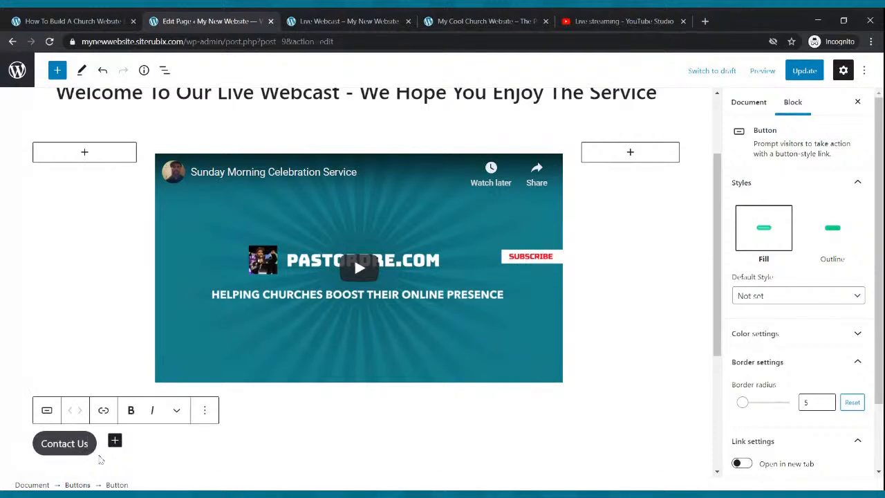
Step: Align the Buttons block containing the Contact Us button to the center
click(100, 457)
click(103, 394)
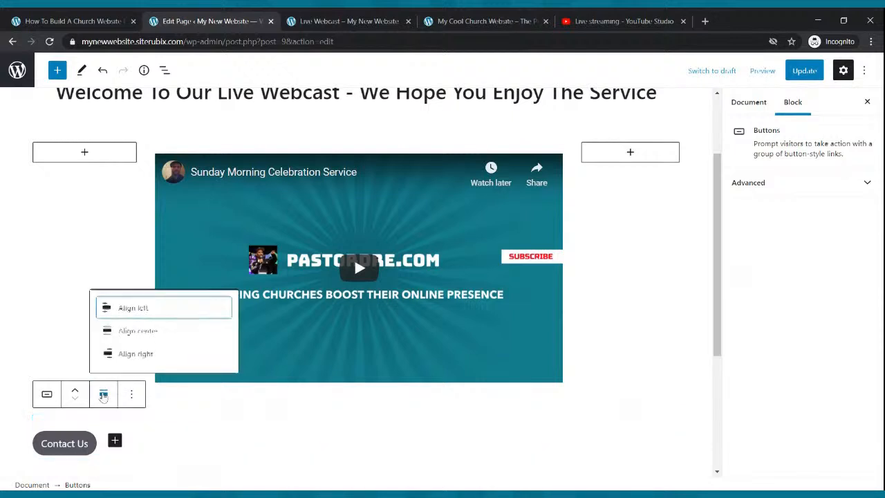
click(124, 335)
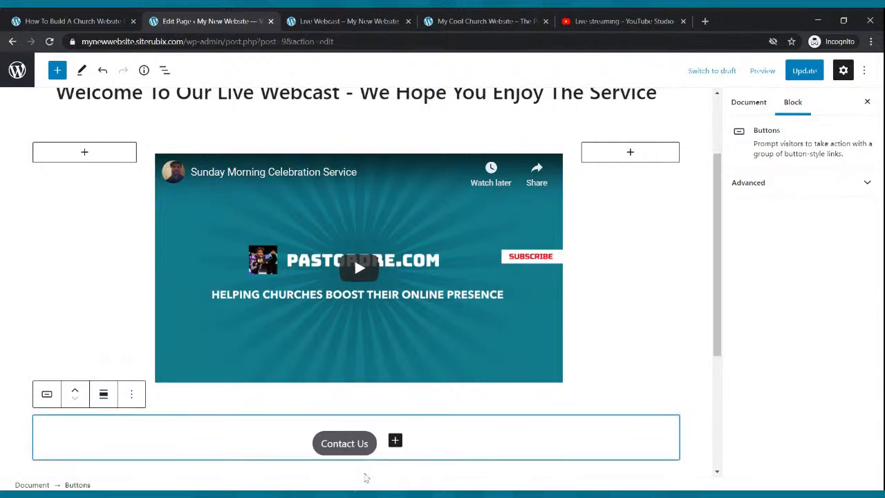
Step: Give the Contact Us button white text and a solid vivid green background
click(367, 448)
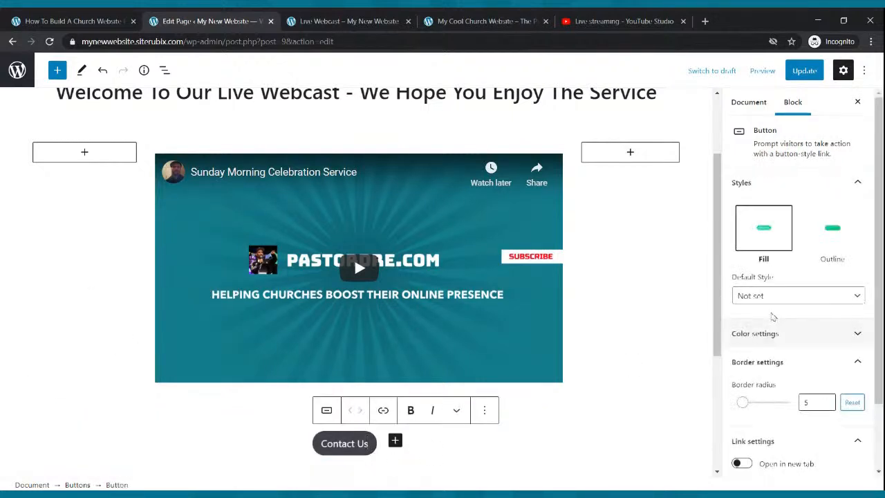
click(780, 335)
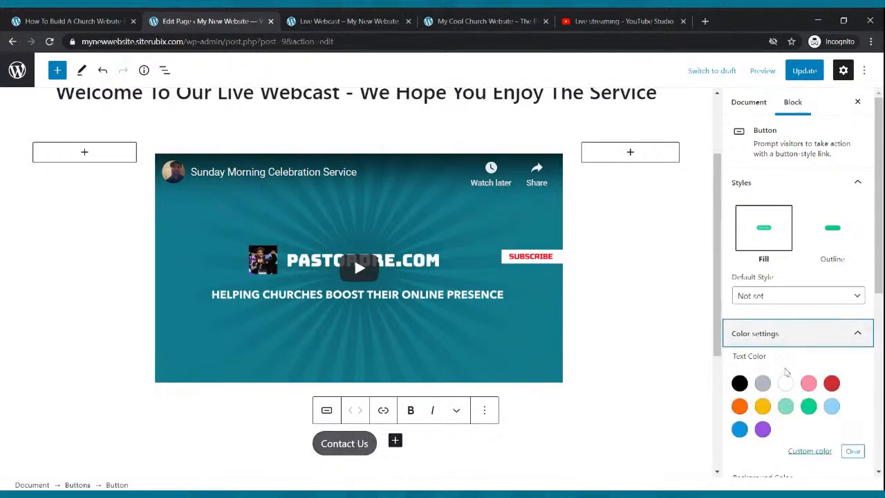
click(785, 383)
scroll(796, 300, down, 3)
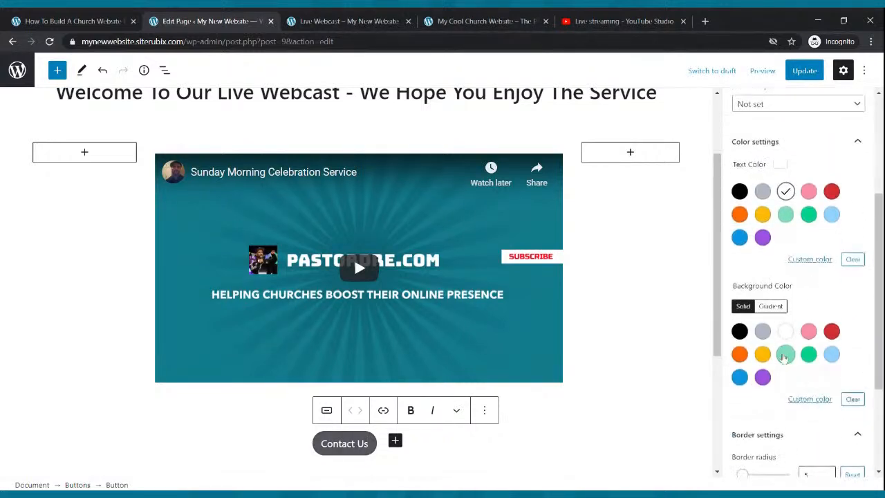
click(809, 354)
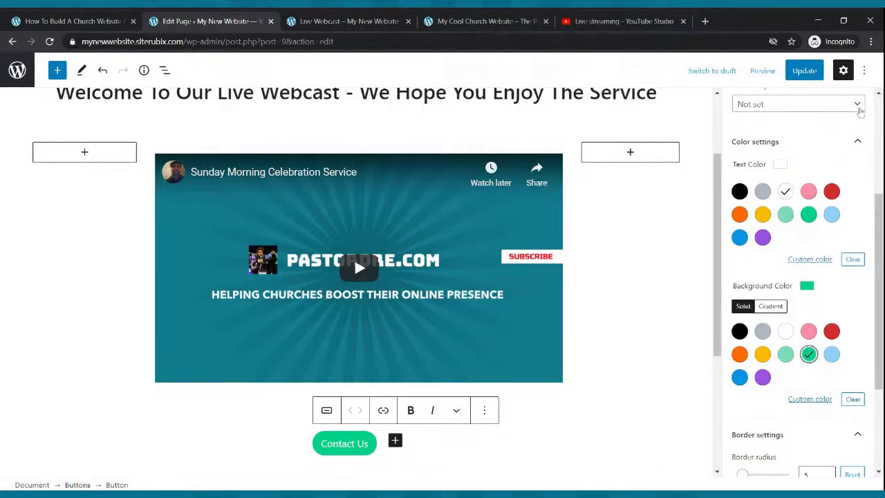
Step: Update the page and switch to the public Live Webcast page to view its navigation links
click(806, 71)
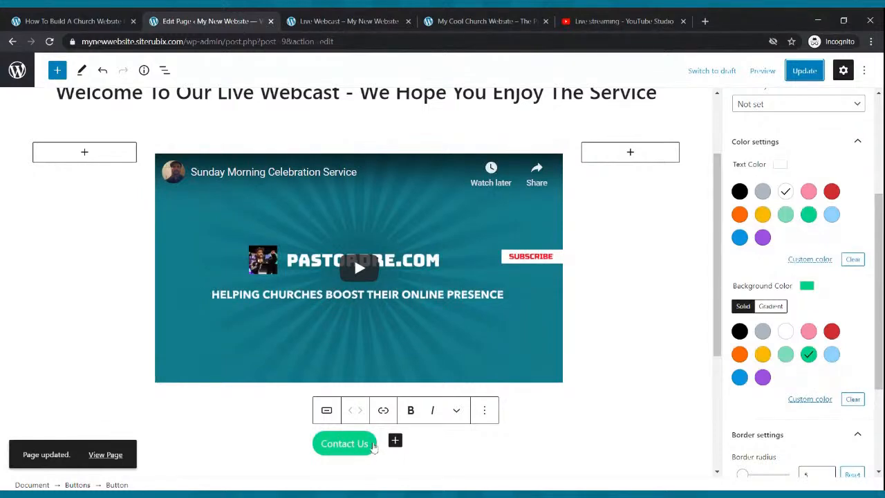
click(322, 21)
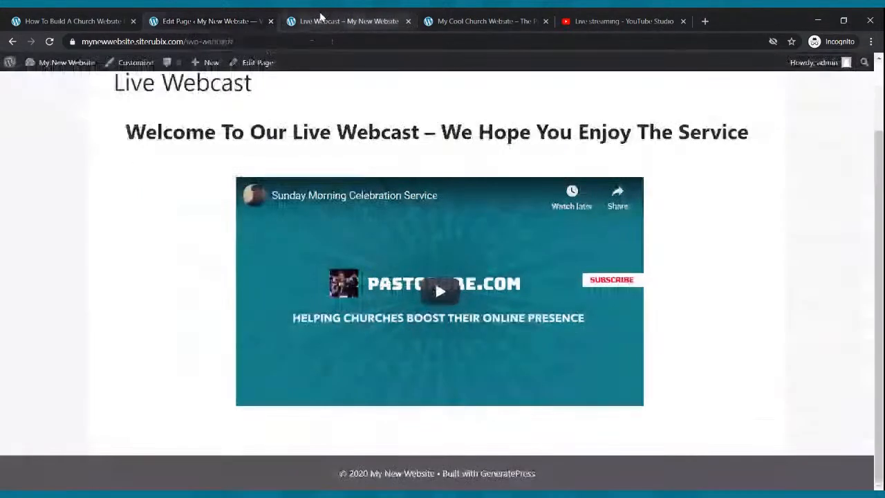
scroll(234, 103, up, 2)
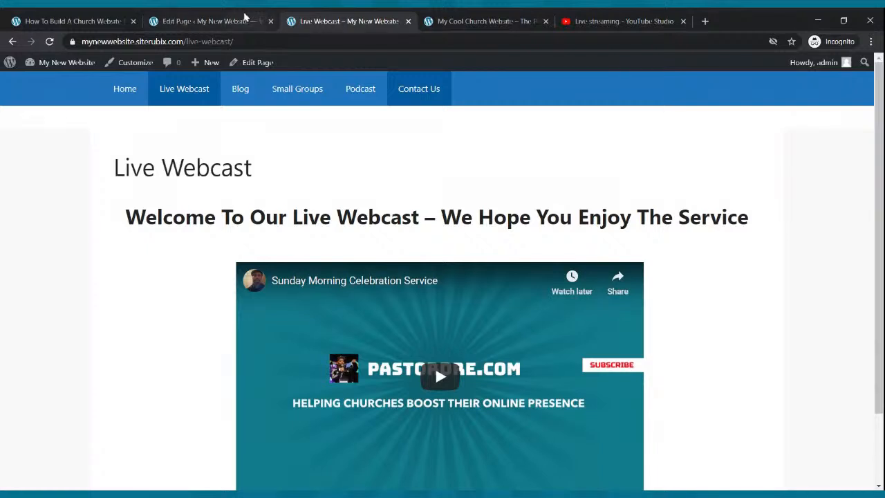
click(246, 21)
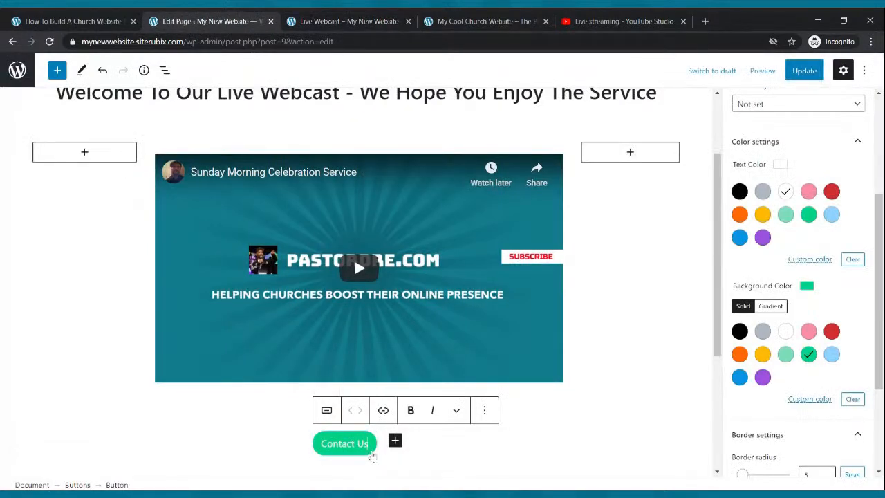
click(383, 410)
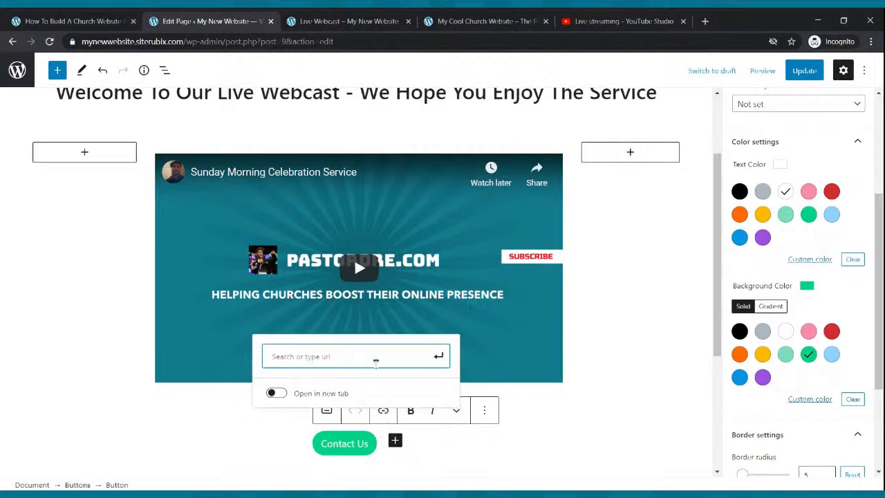
text(https://mynewwebsite.siterubix.com/contact-us/)
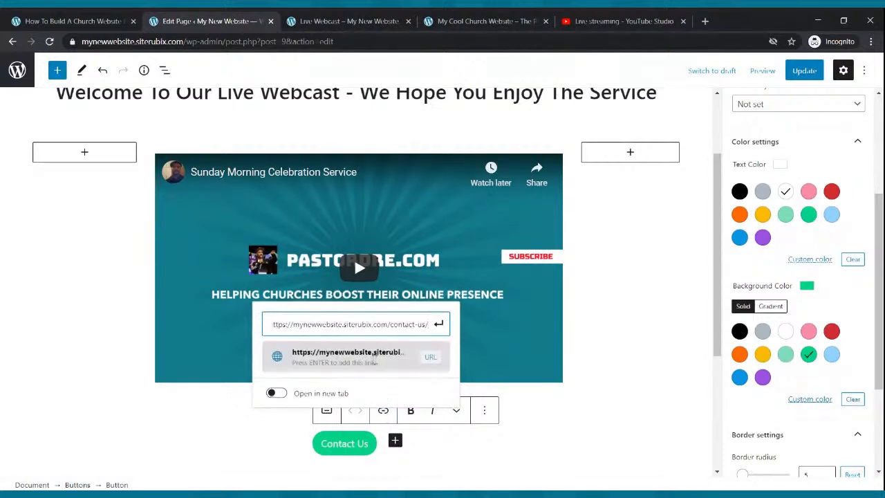
click(438, 324)
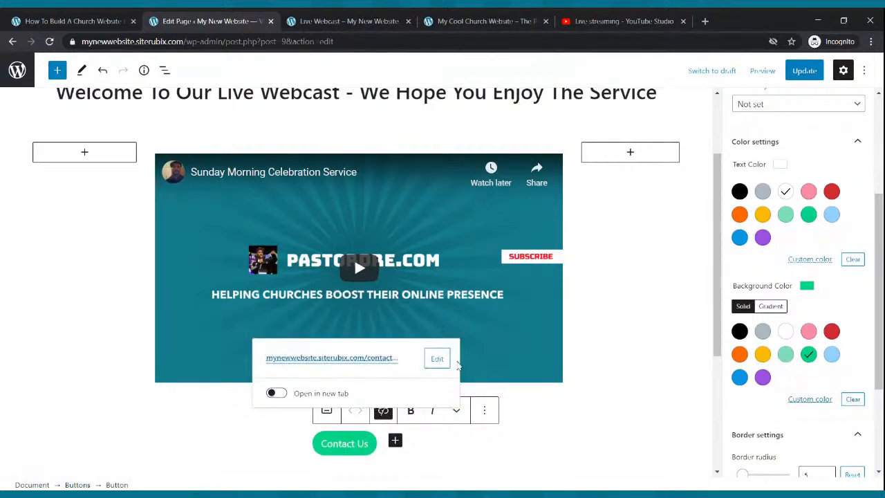
Step: Update the page, reload the public Live Webcast page and test the Contact Us button's link
click(800, 72)
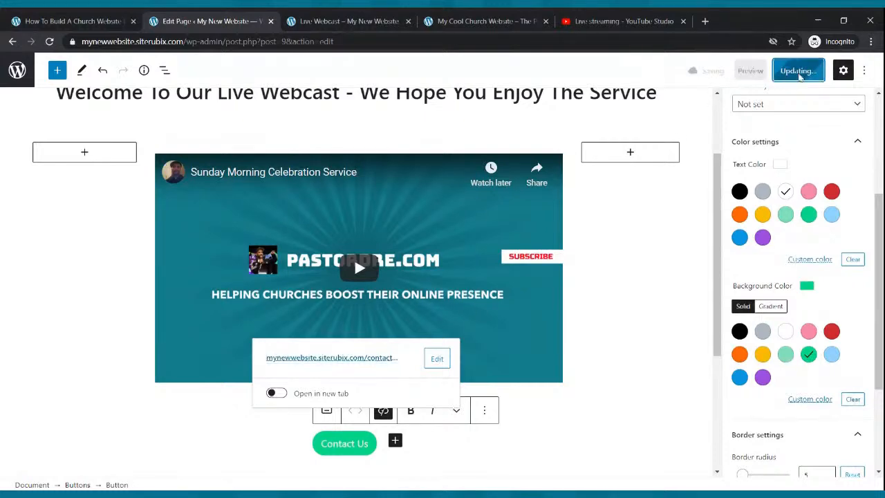
click(339, 21)
click(50, 42)
scroll(415, 297, down, 2)
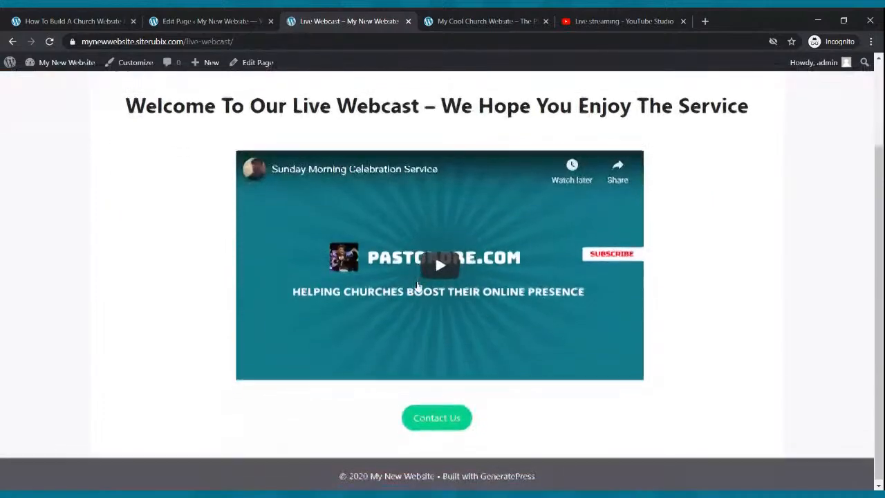
click(417, 424)
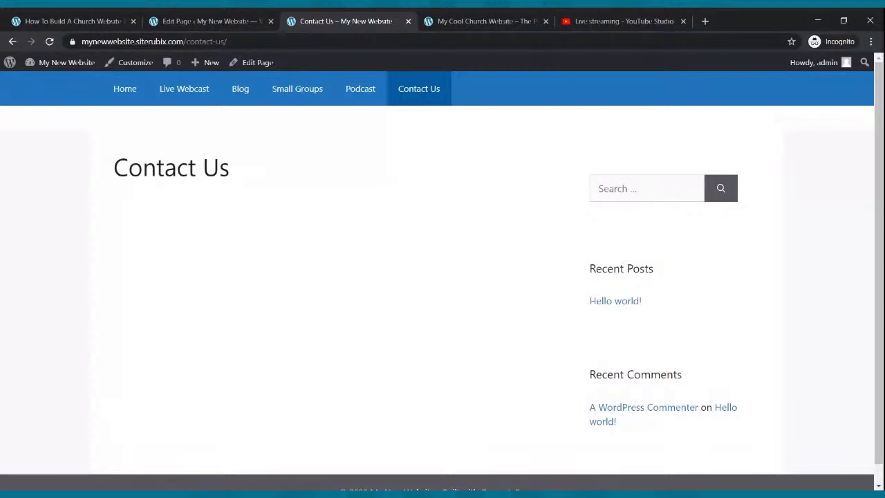
Step: Review the public Live Webcast page once more and open the site's Blog page
click(168, 94)
scroll(318, 256, down, 3)
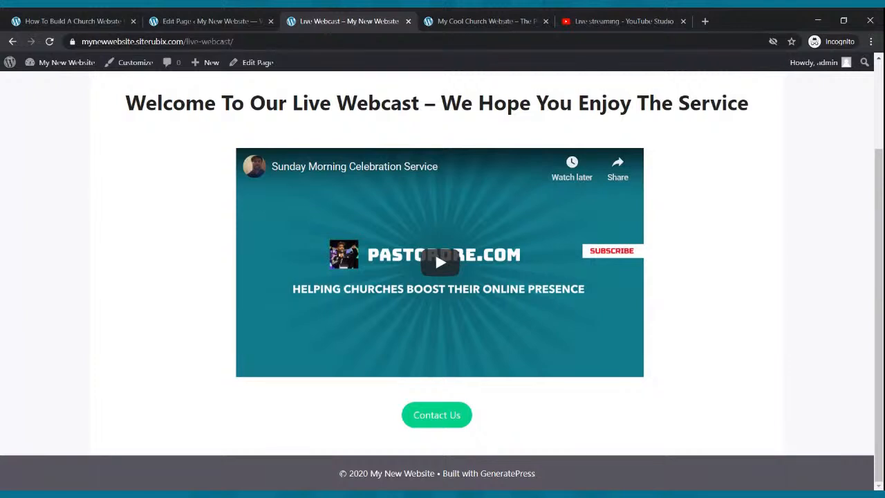
scroll(470, 445, up, 2)
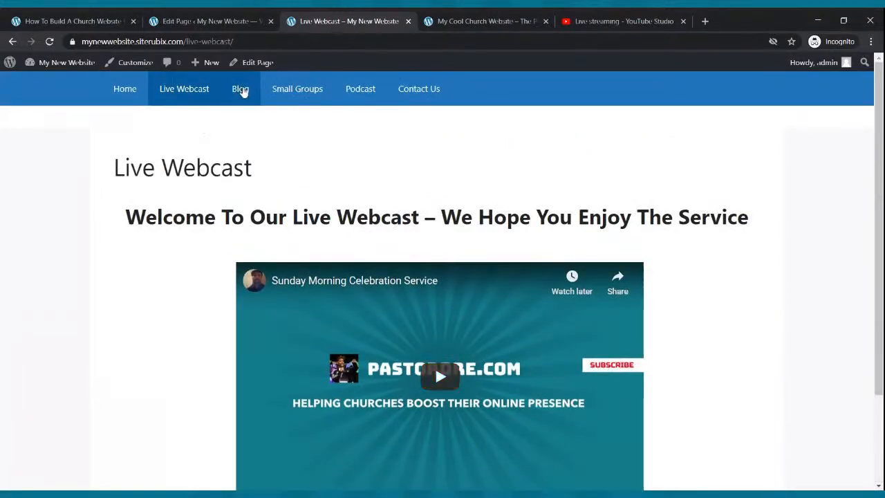
click(241, 91)
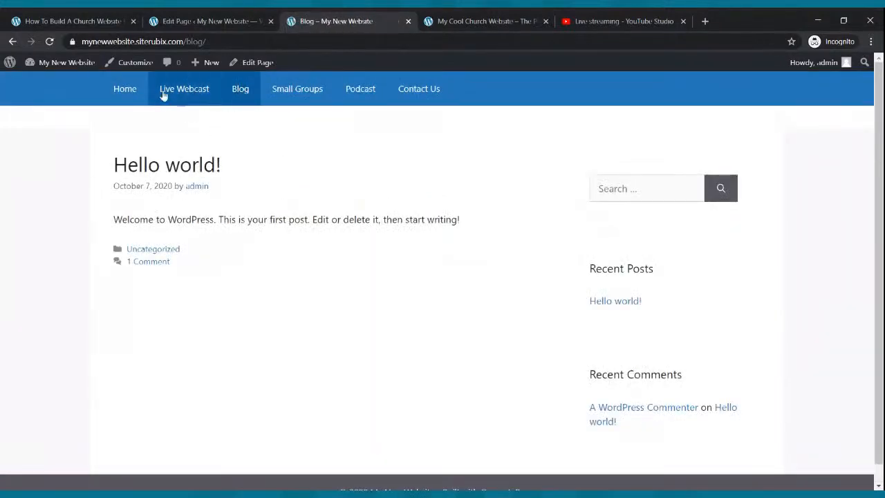
Step: Leave the page editor for the WordPress admin and examine the homepage and posts page assignments in the Reading settings
click(166, 21)
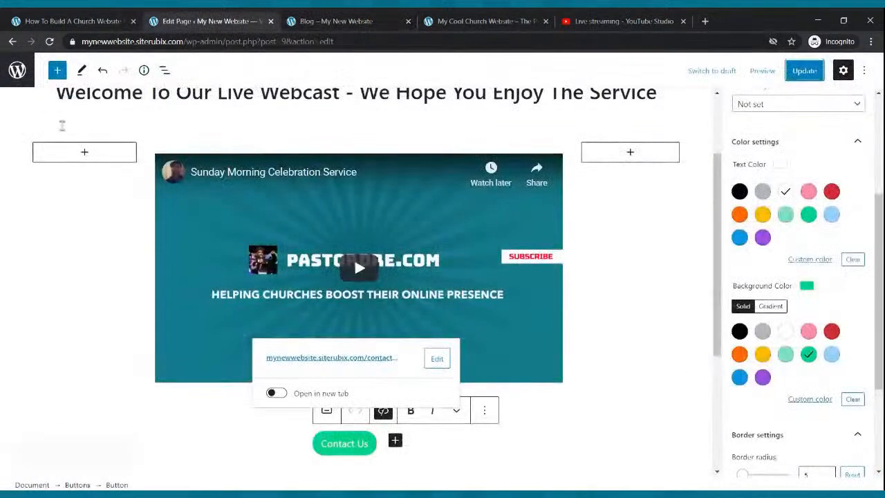
click(18, 70)
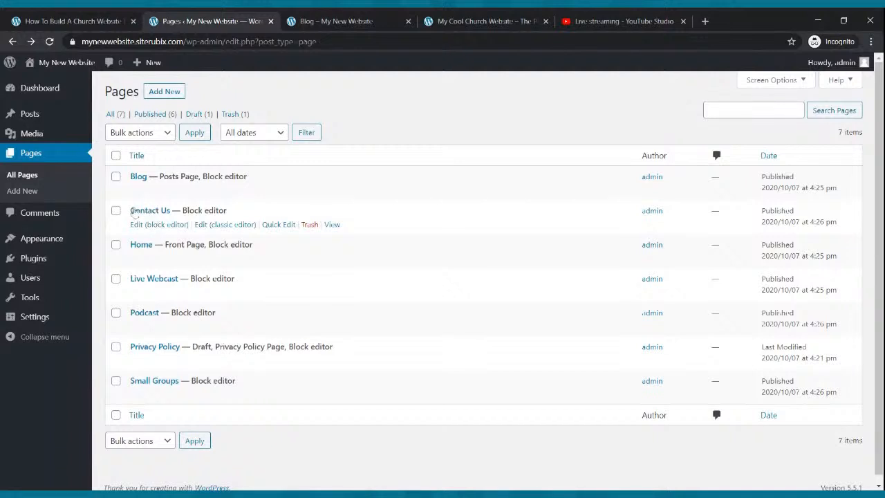
click(41, 241)
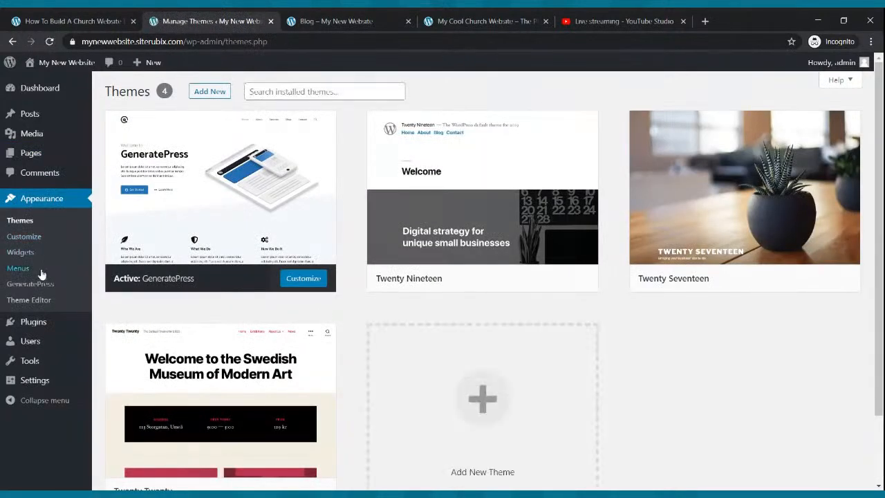
click(43, 380)
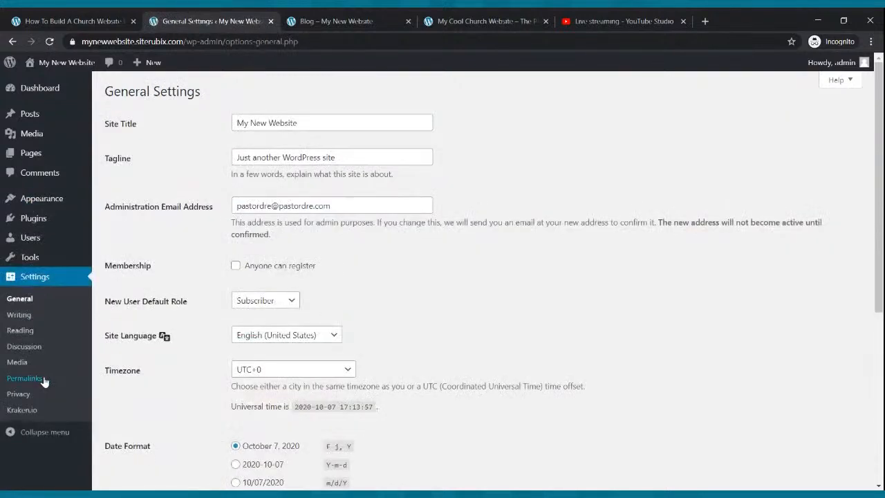
click(40, 330)
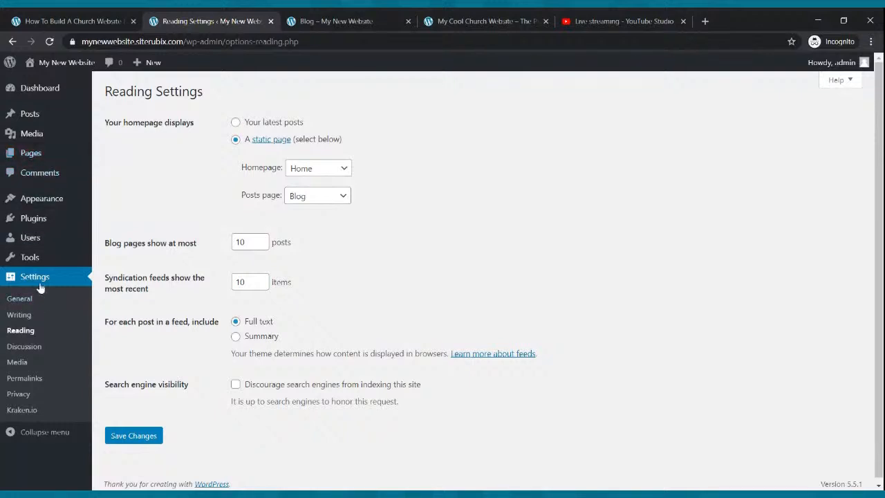
Step: Move the sample "Hello world!" post to the trash
click(34, 118)
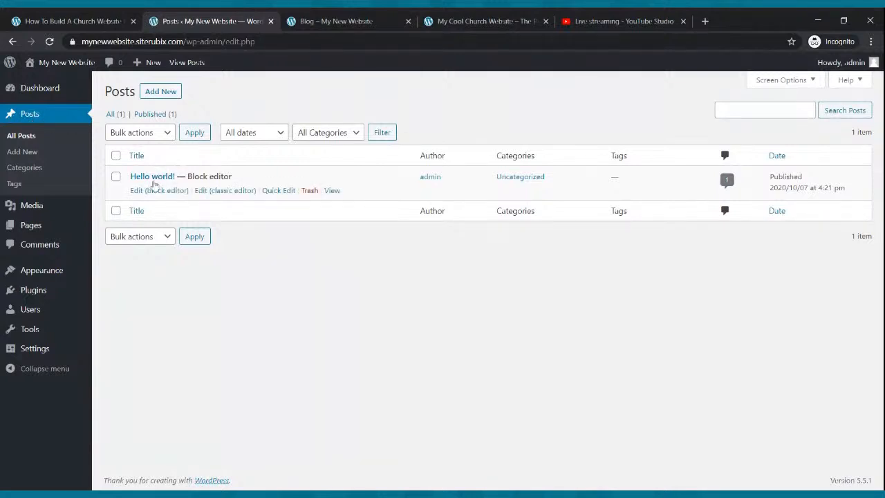
click(309, 190)
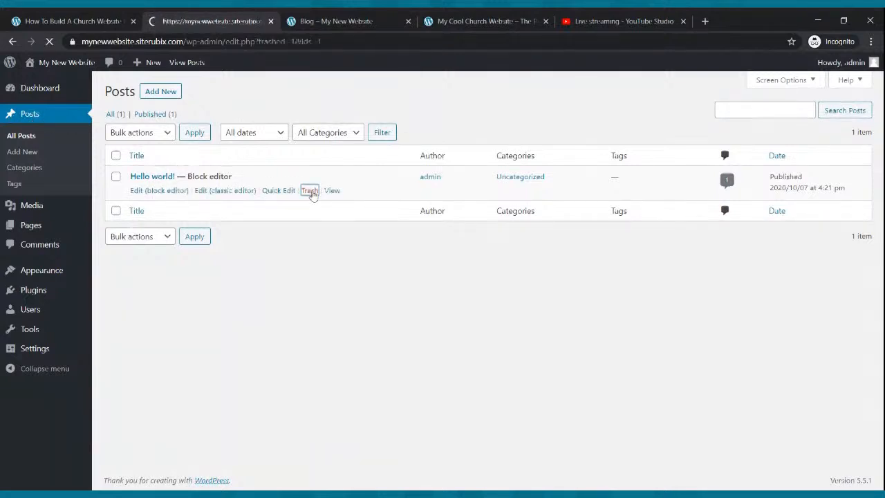
Step: Create a new post titled "My First Blog"
click(151, 94)
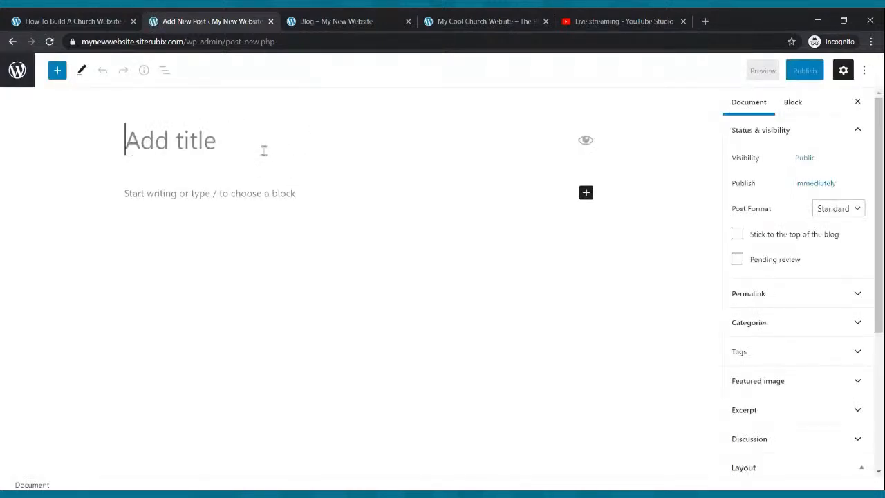
click(263, 151)
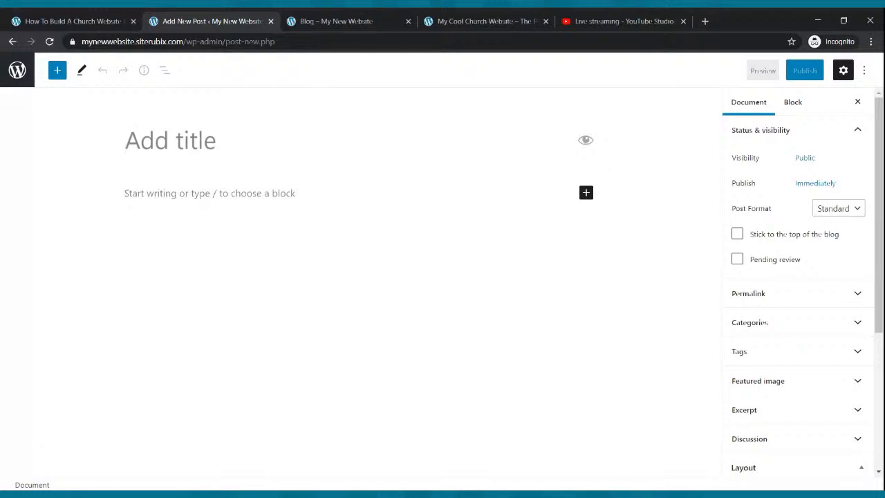
text(M)
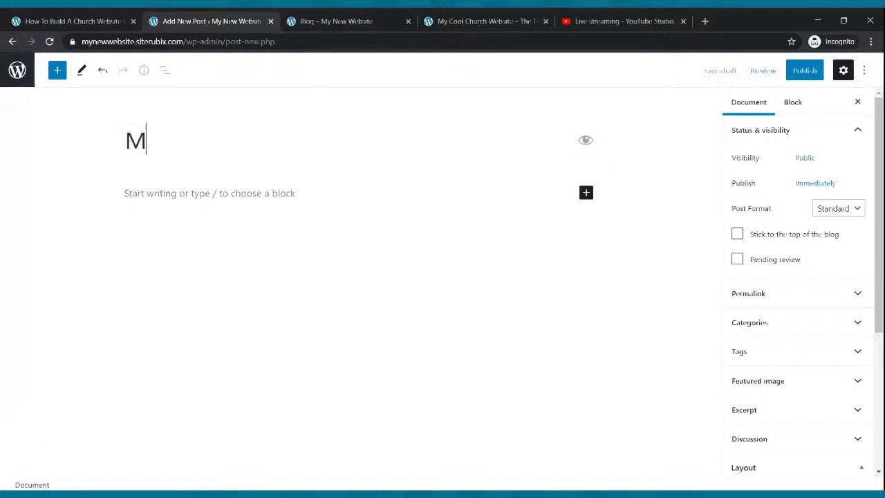
text(y First Blog)
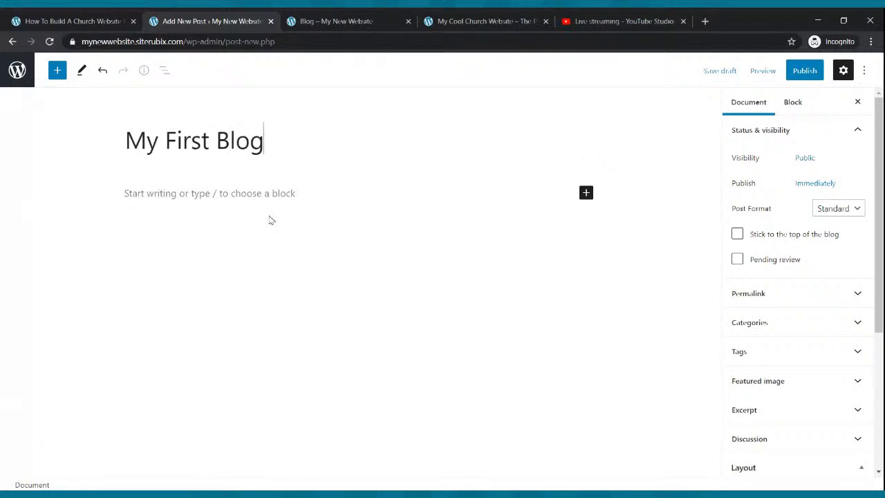
Step: Begin the post body with "Hello and thanks for taking the time to read our blog. Today we are featuring"
click(275, 193)
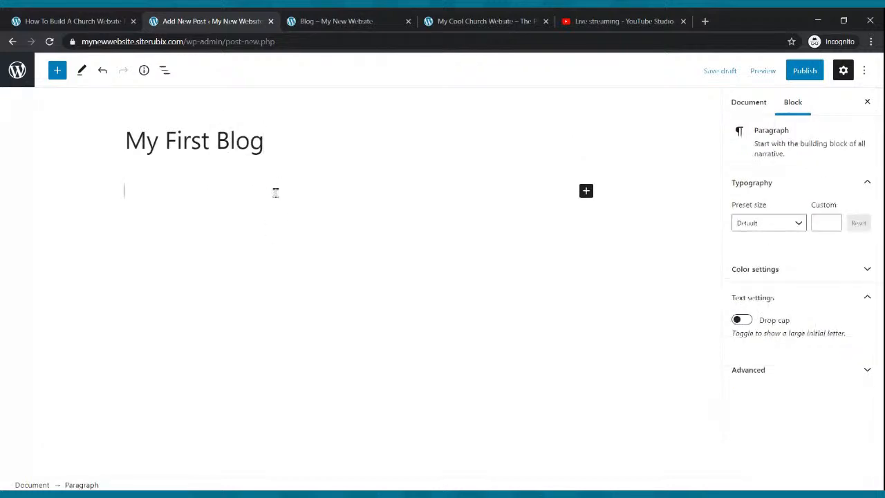
text(Hello and thanks for tak)
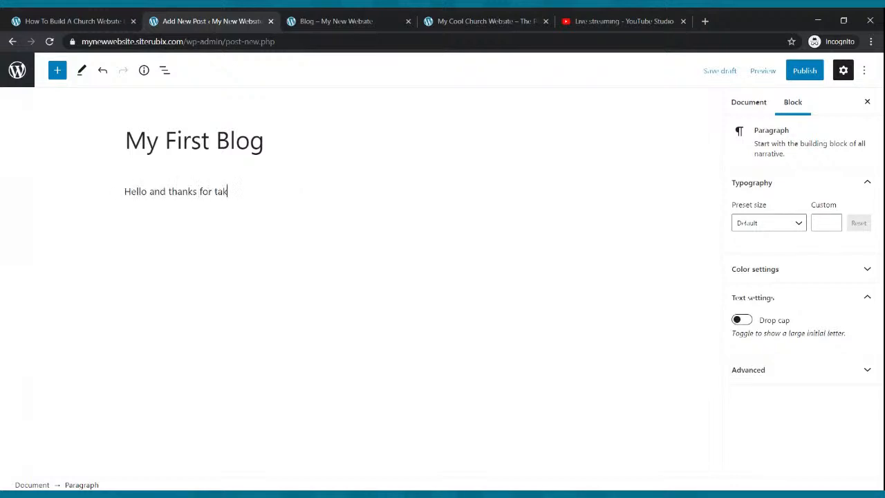
text(ing the time to read our bl)
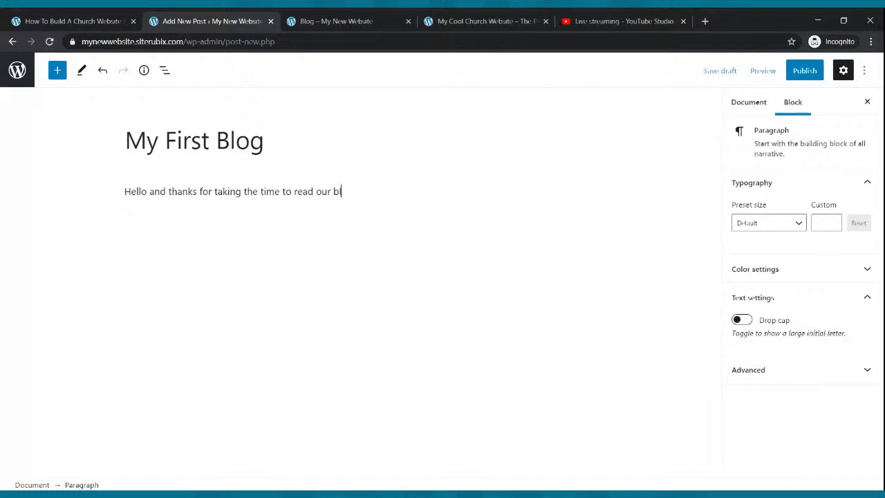
text(og. Today we are featuring )
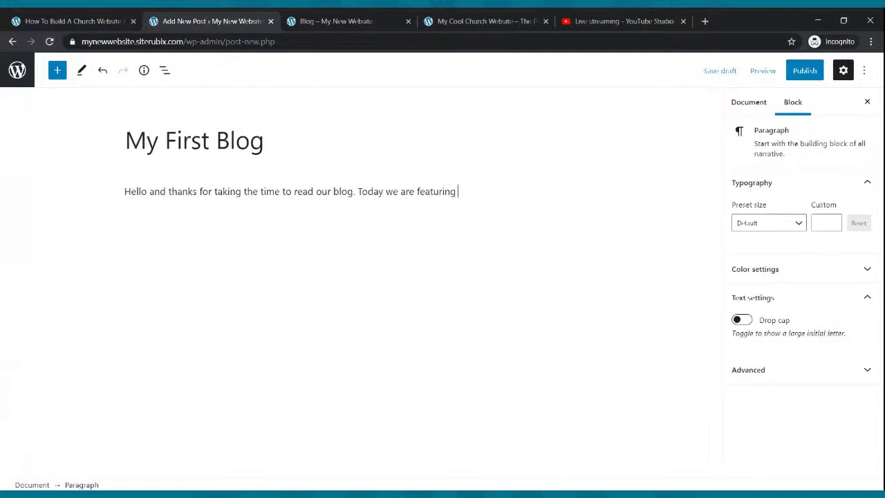
Step: Complete the opening paragraph with "a testimony of a young man that has been changed by the Power of God."
text(a testimony of a youung m)
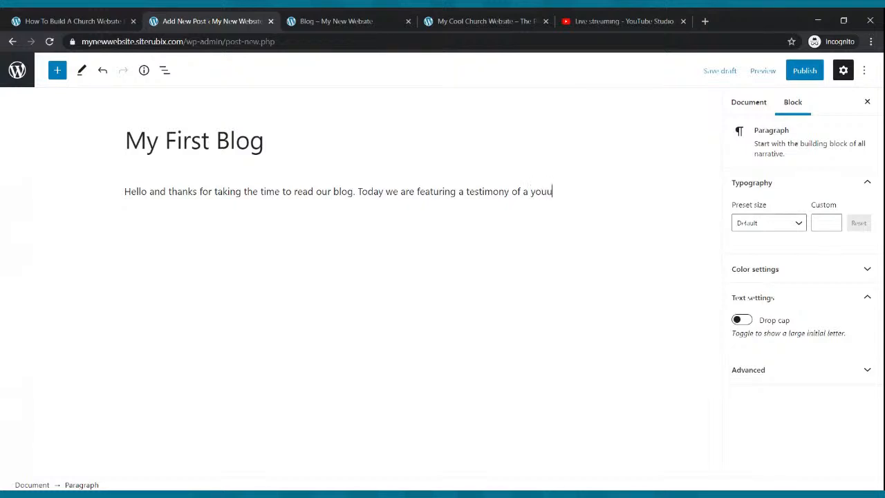
key(BackSpace)
key(BackSpace)
key(BackSpace)
text(g man that ha)
text(s )
text(been )
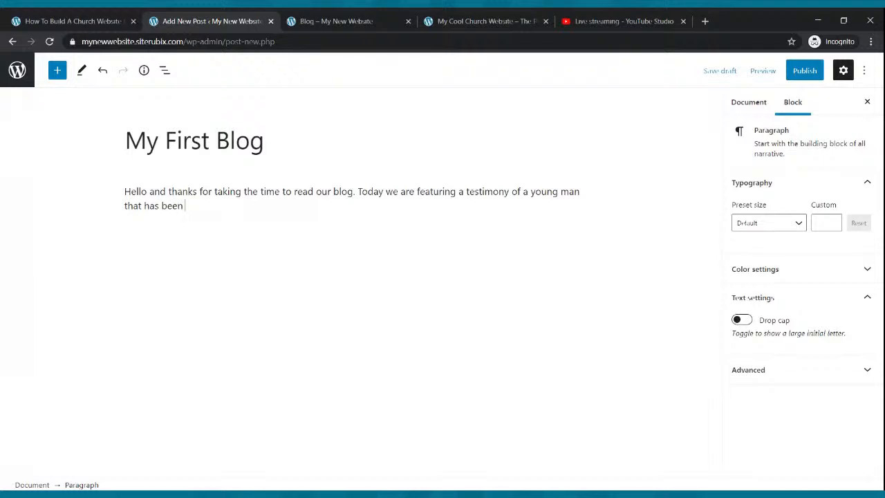
text(changed byt eh )
text(the p)
text(Power of God.)
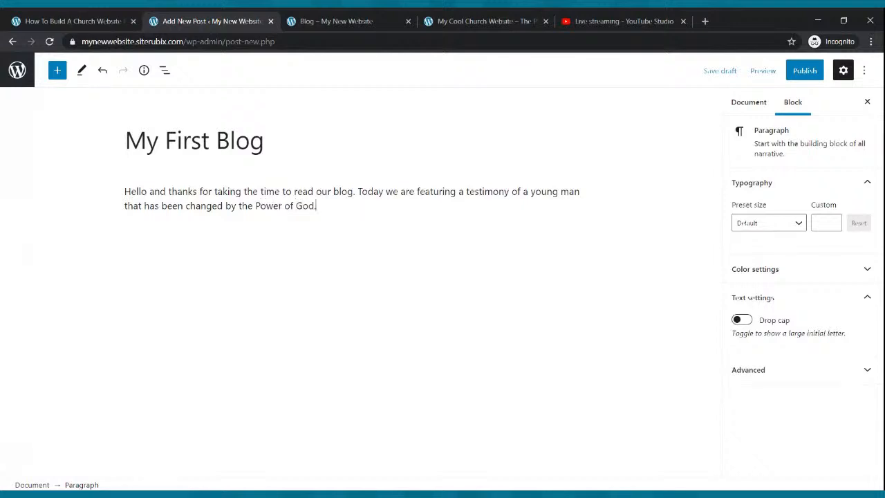
Step: Try to copy the opening paragraph and paste it into a new paragraph block below it
key(Return)
drag(318, 205, 121, 196)
click(122, 194)
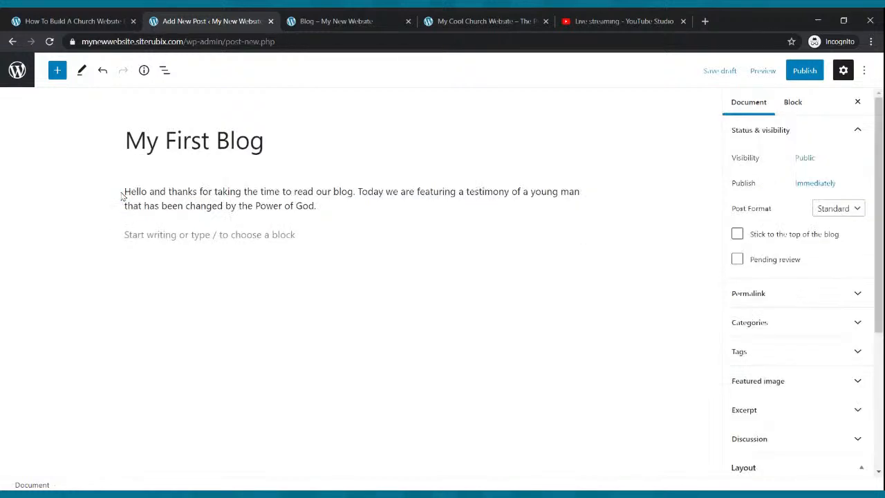
click(162, 230)
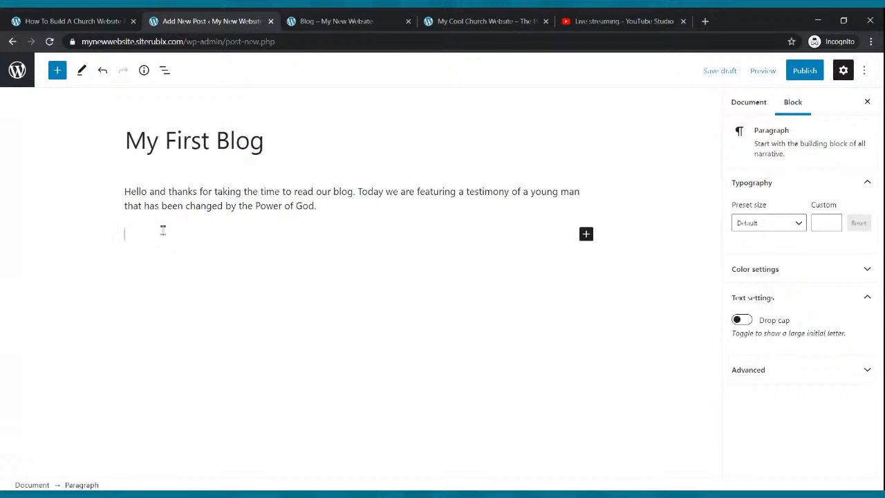
key(ctrl+v)
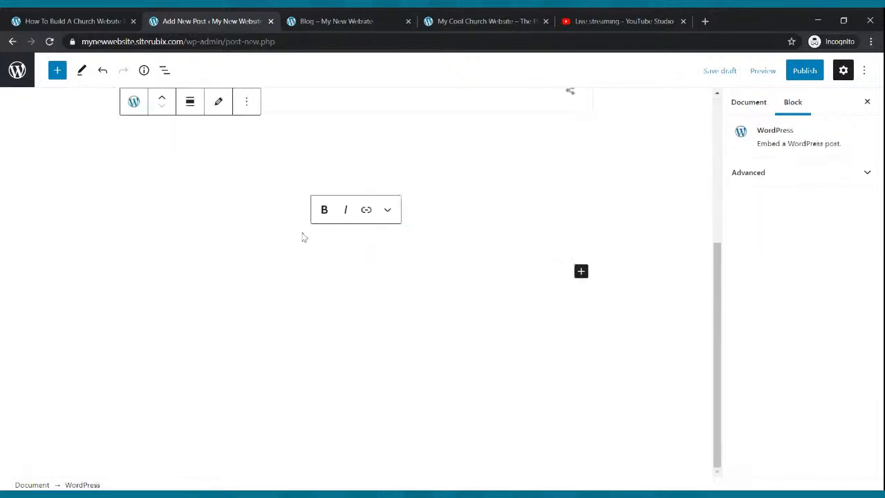
Step: Remove the embedded Contact Us block pasted below the opening paragraph
click(618, 173)
scroll(618, 174, up, 4)
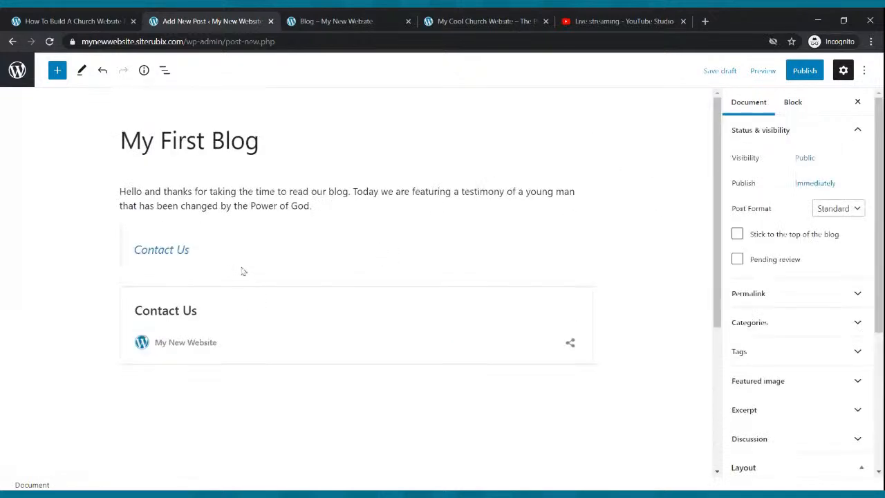
click(359, 251)
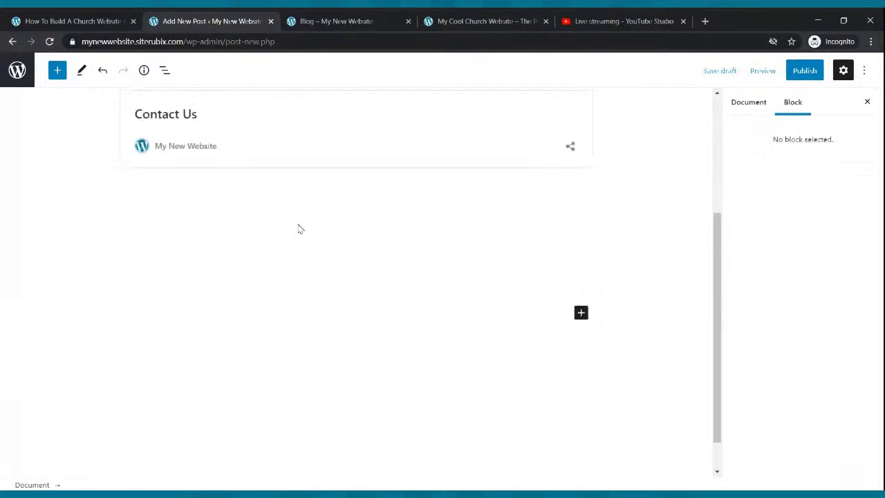
click(290, 205)
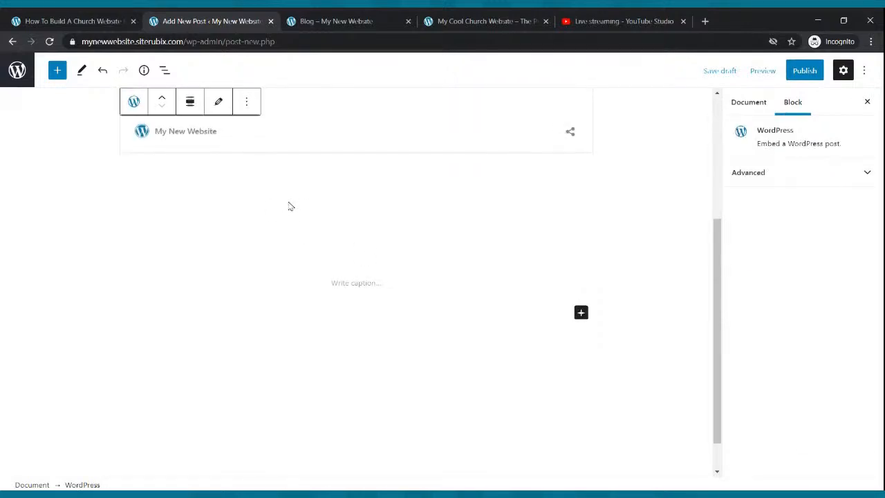
scroll(294, 228, up, 3)
click(246, 207)
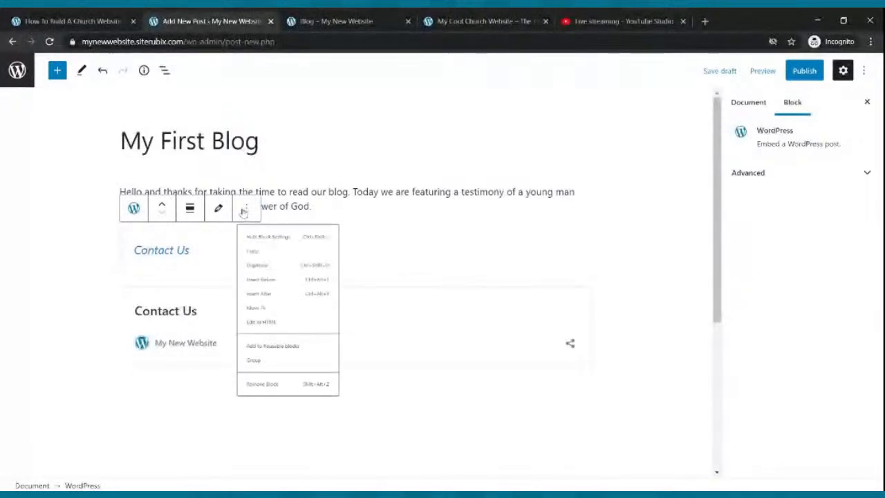
drag(249, 384, 277, 464)
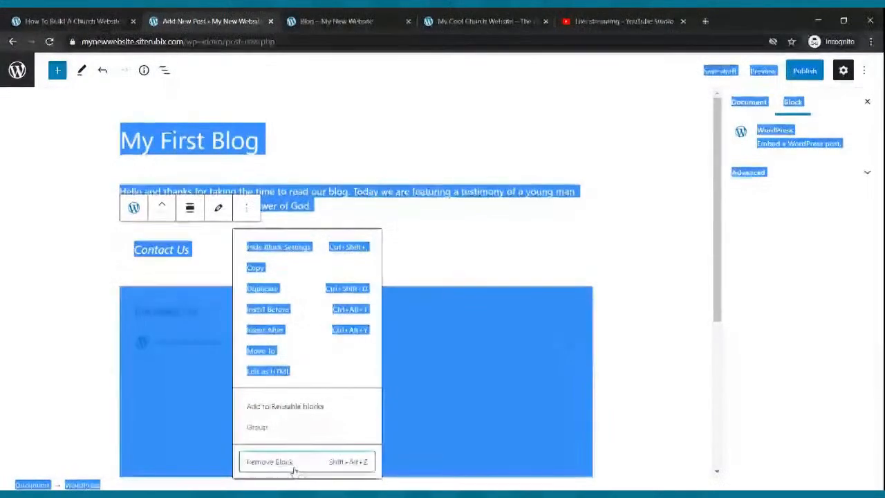
click(270, 463)
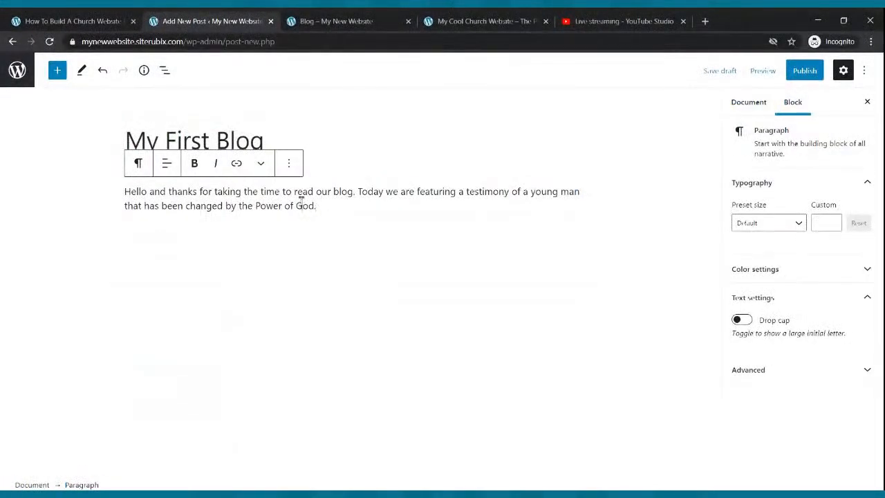
Step: Copy the opening paragraph and fill a new paragraph below it with five copies of the text
drag(314, 205, 121, 195)
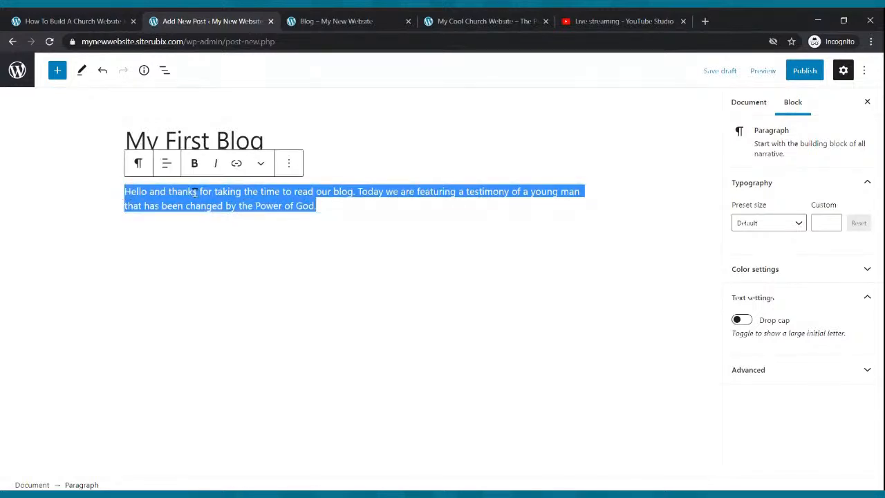
click(228, 231)
click(317, 206)
key(Return)
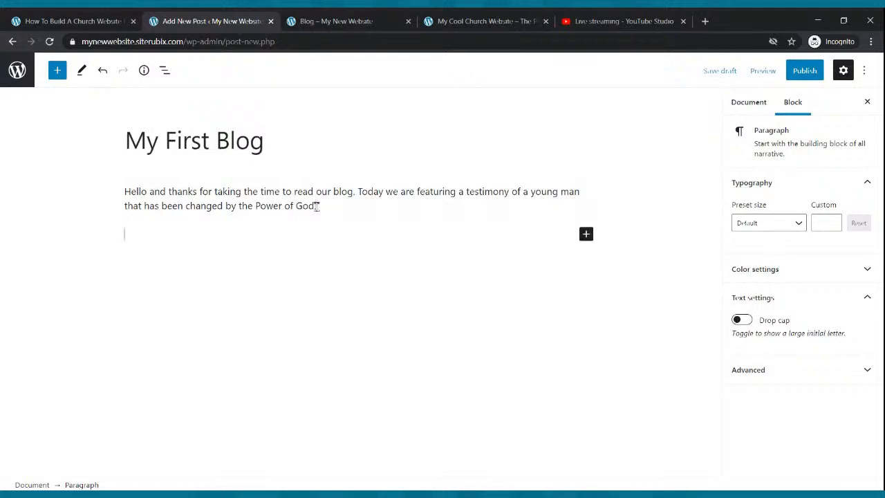
key(ctrl+v)
key(ctrl+v)
key(ctrl+v)
key(ctrl+v)
key(ctrl+v)
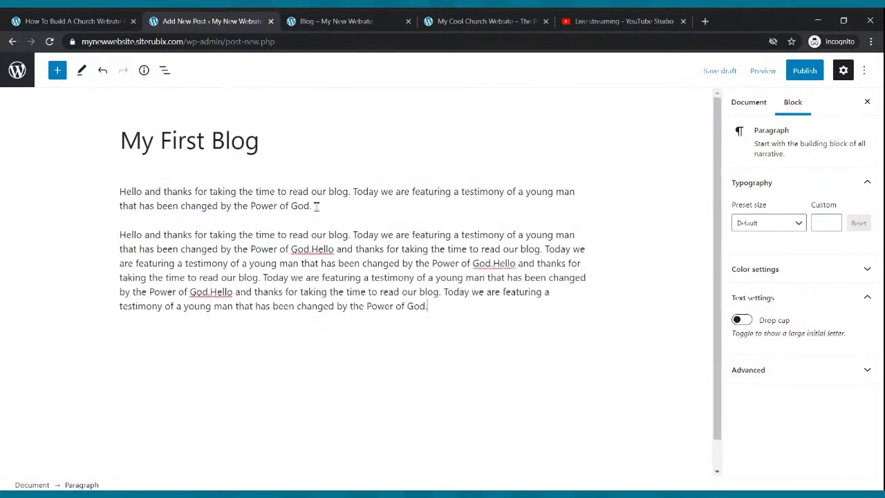
Step: Add a third paragraph with six copies of the opening text and a fourth with two copies
key(Return)
key(ctrl+v)
key(ctrl+v)
key(ctrl+v)
key(ctrl+v)
key(ctrl+v)
key(ctrl+v)
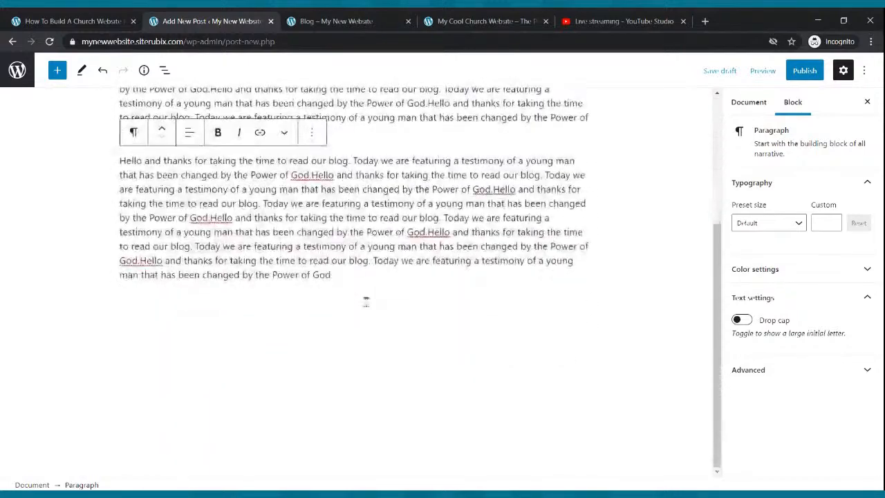
key(Return)
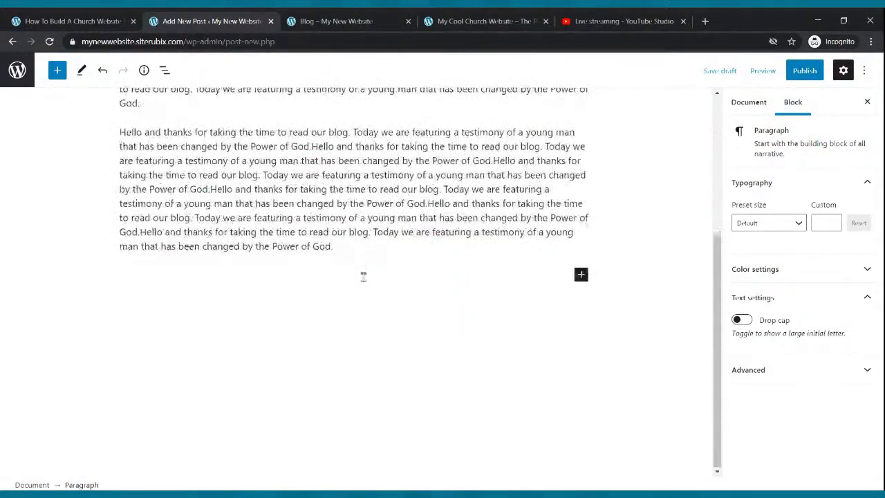
key(ctrl+v)
key(ctrl+v)
Step: Insert an Image block between the second and third paragraphs and upload the photo of the speaker with a microphone
scroll(357, 283, up, 3)
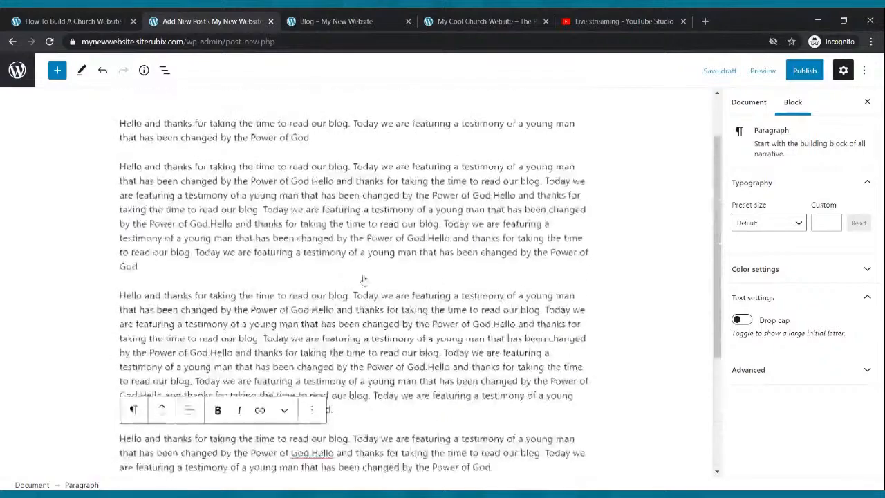
click(356, 280)
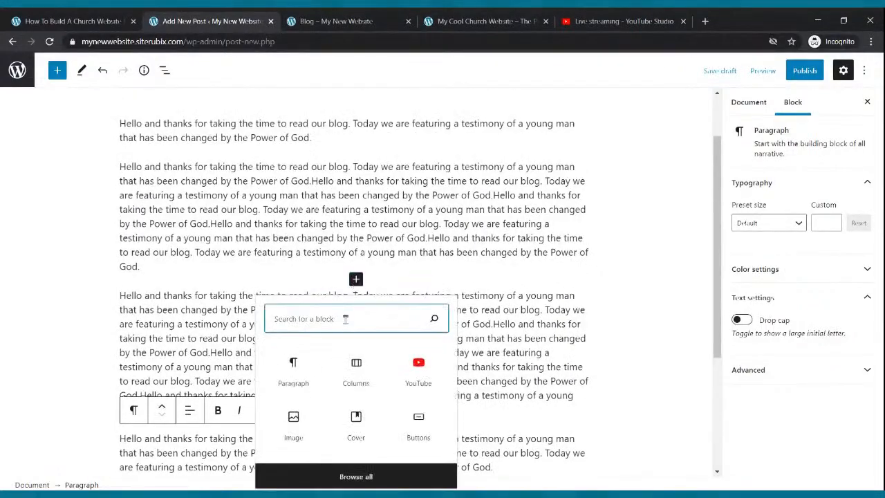
click(293, 421)
click(144, 374)
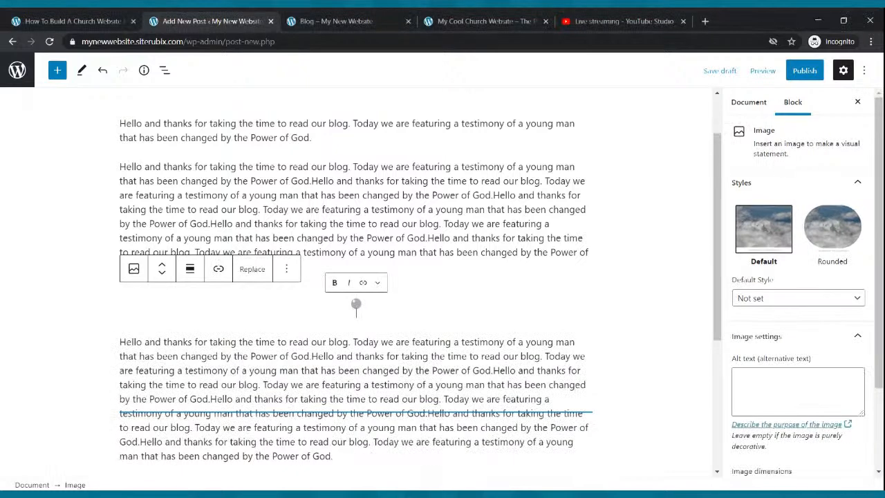
Step: Align the speaker photo left so the third paragraph wraps around it
scroll(519, 225, up, 2)
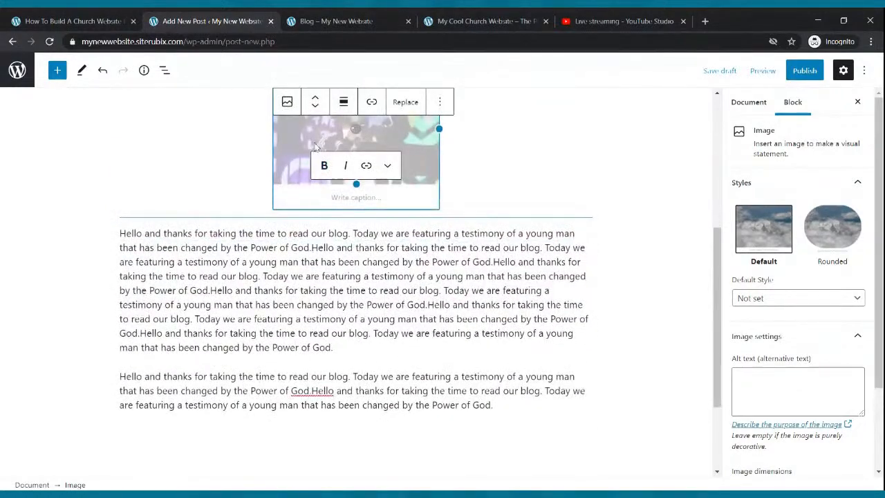
scroll(366, 157, up, 2)
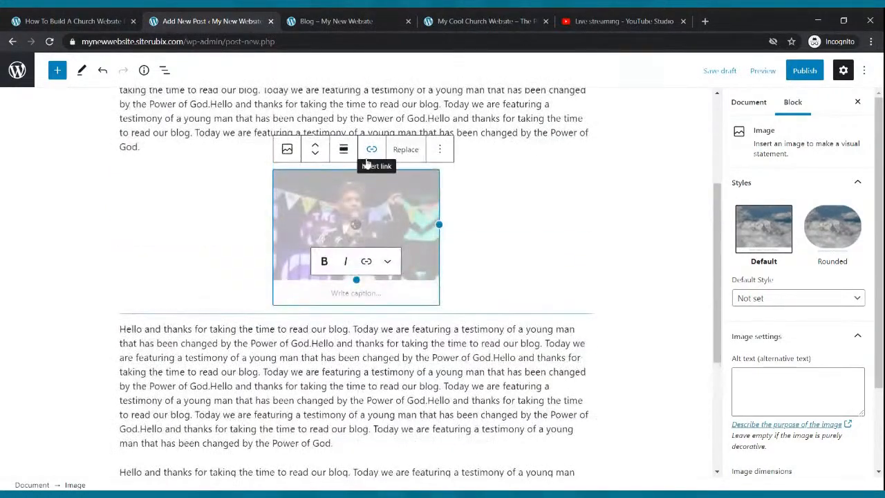
click(342, 150)
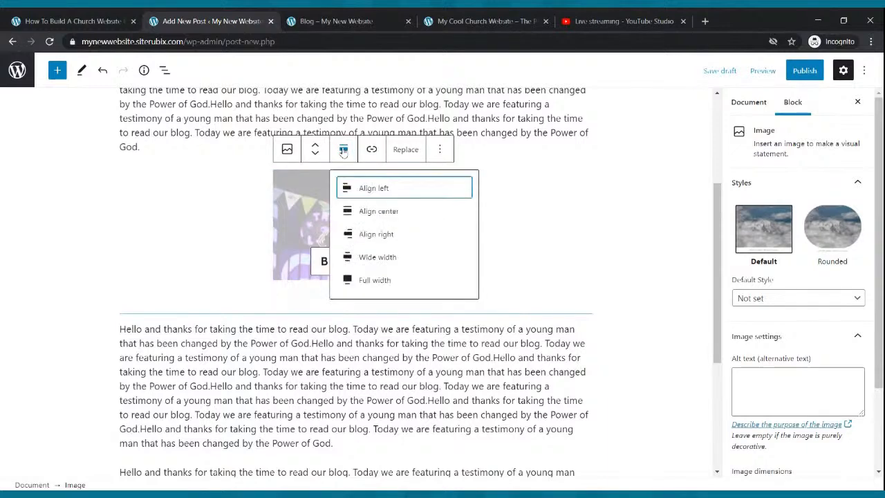
click(374, 191)
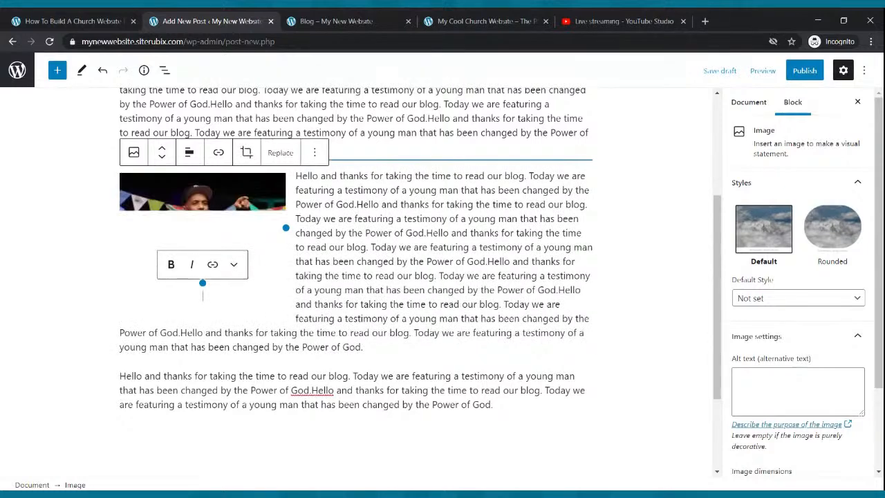
Step: Publish the "My First Blog" post
click(805, 74)
click(787, 75)
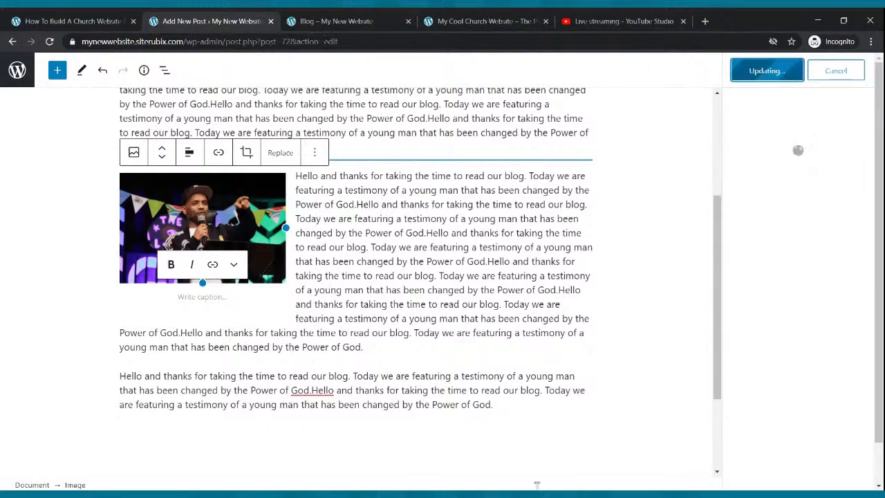
scroll(399, 443, up, 3)
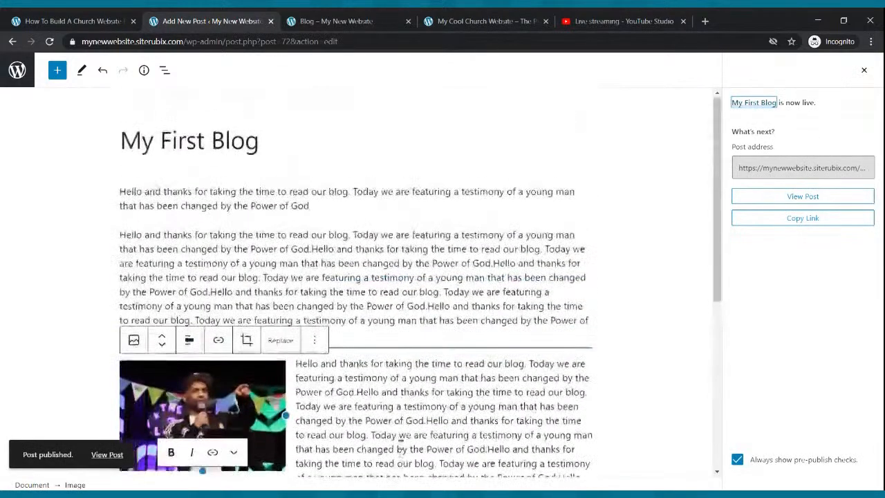
scroll(401, 443, down, 4)
scroll(401, 444, up, 4)
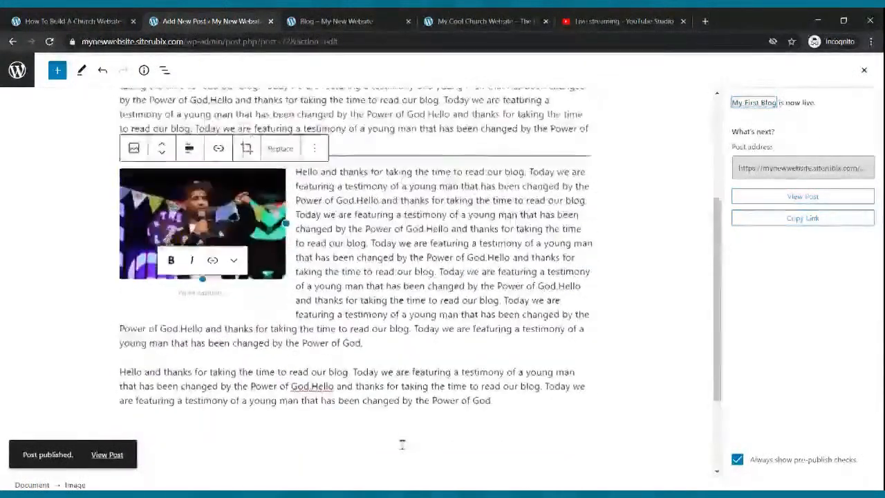
Step: Open the live site's Blog page and read through the full published "My First Blog" post
click(318, 25)
click(250, 90)
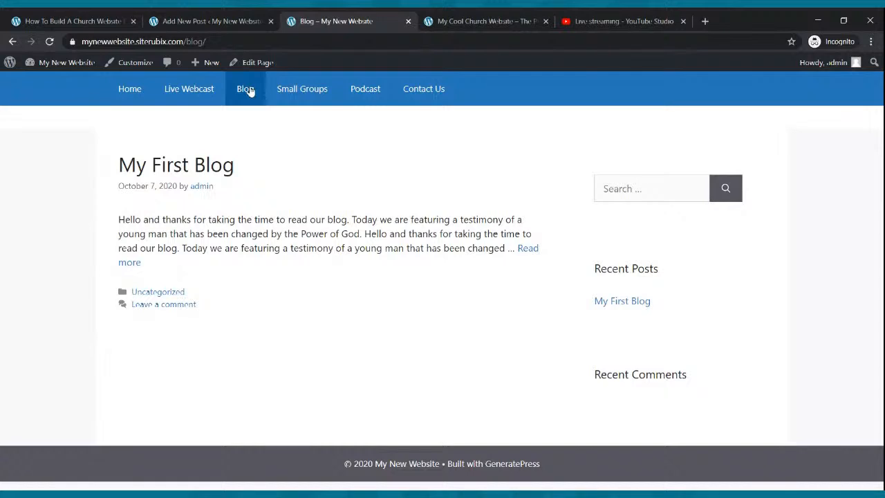
click(132, 262)
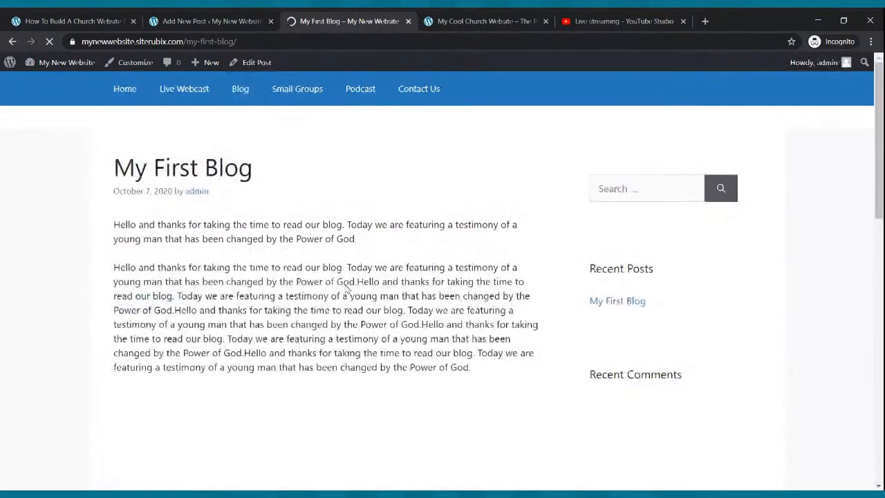
scroll(345, 287, down, 3)
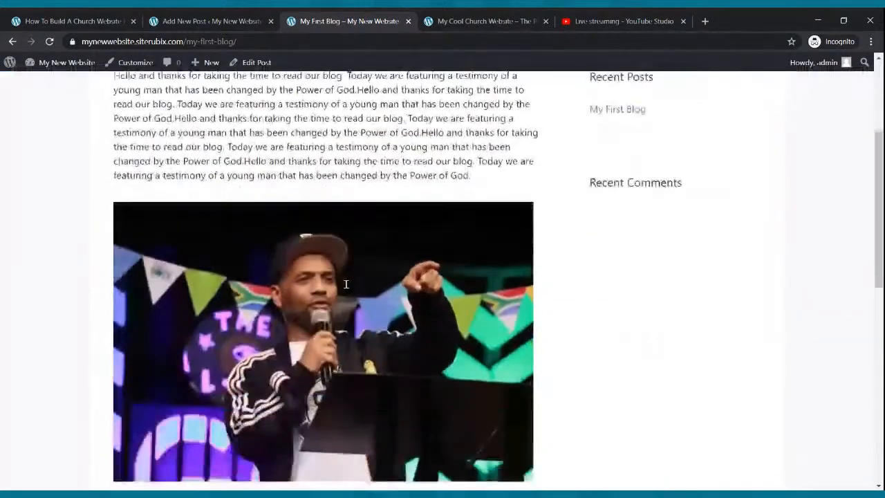
scroll(346, 283, down, 10)
scroll(348, 284, up, 9)
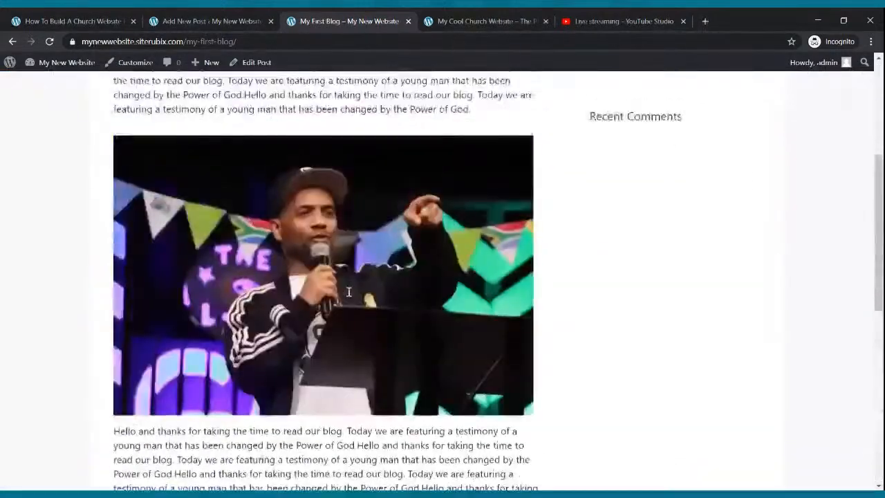
scroll(349, 292, up, 4)
click(49, 42)
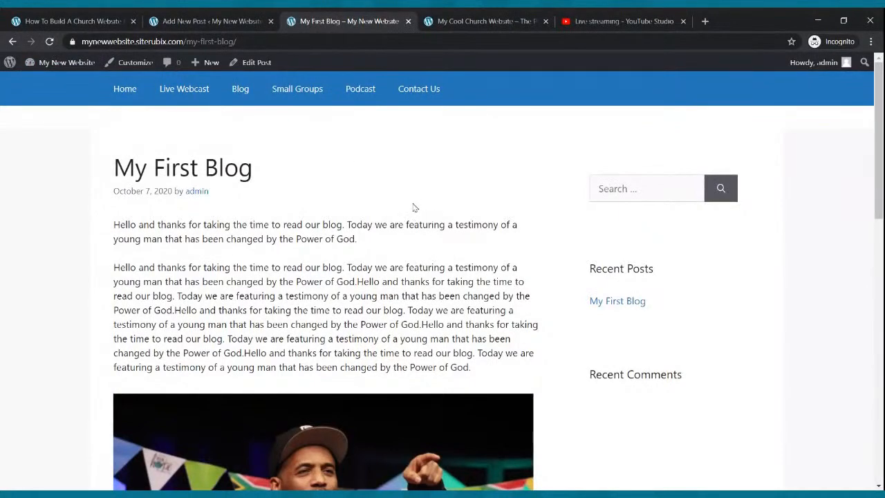
Step: Return to the list of posts and create a new post titled "My Second Blog"
click(235, 19)
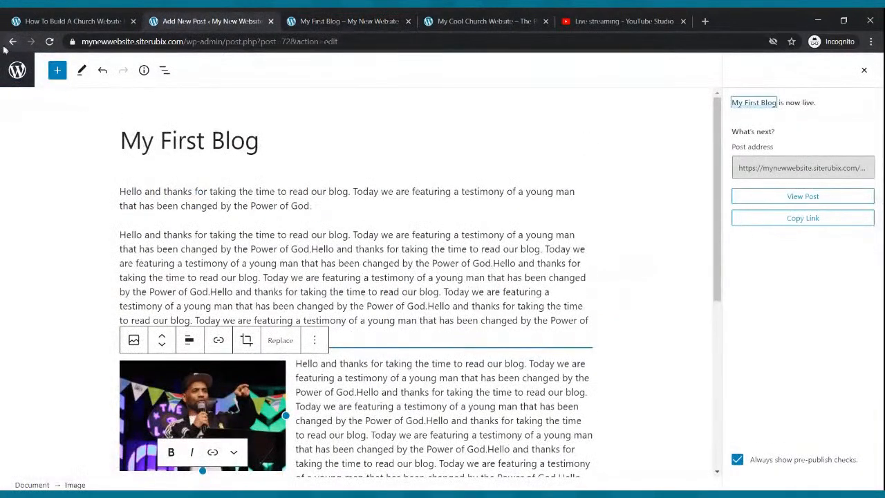
click(49, 41)
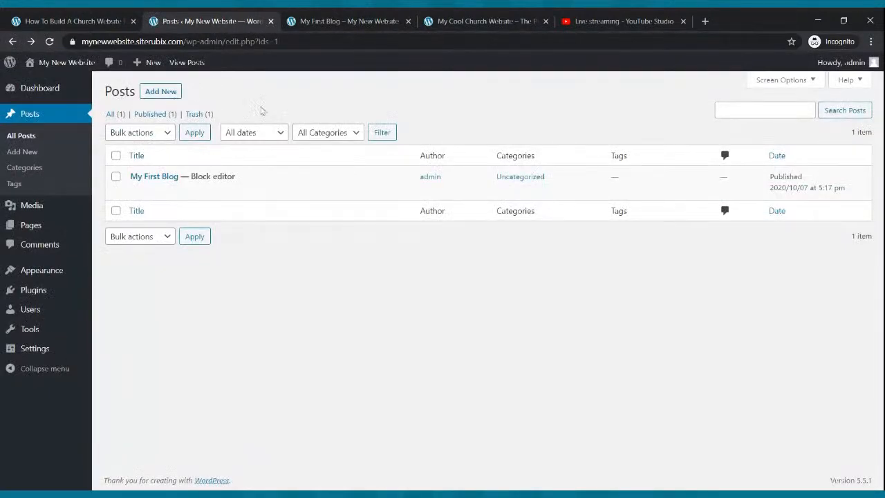
click(170, 91)
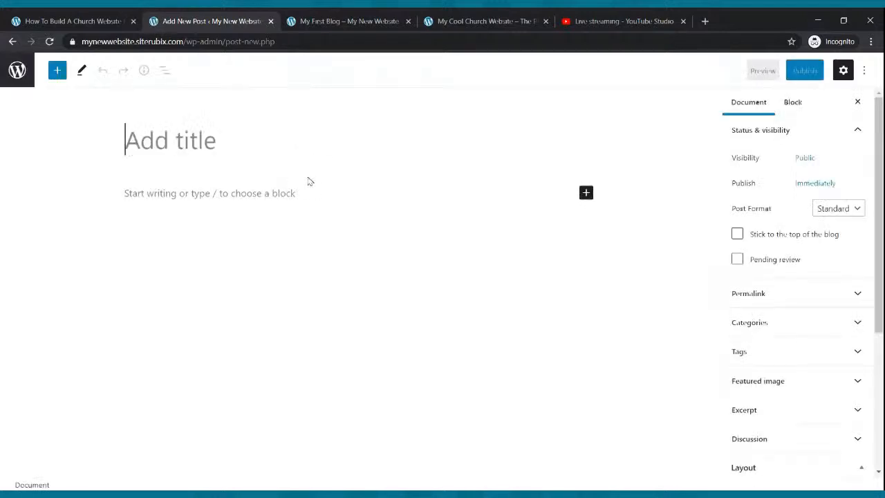
text(MyS)
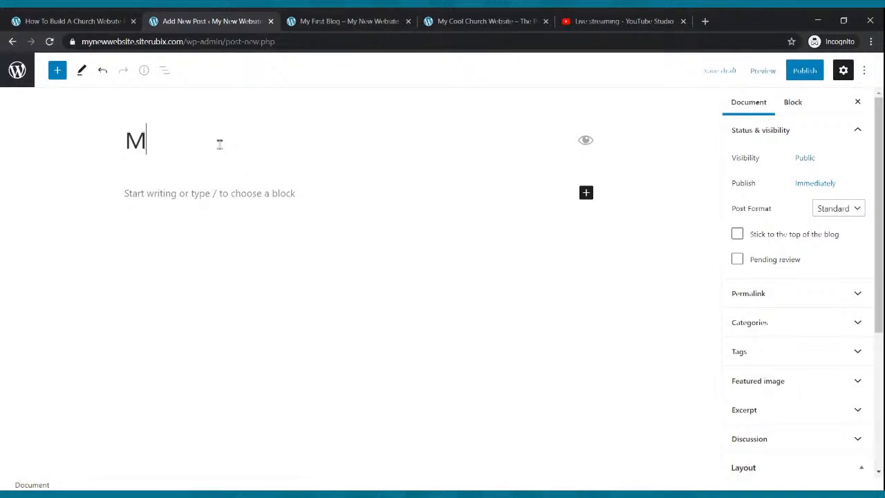
key(BackSpace)
text(Seond)
key(BackSpace)
key(BackSpace)
key(BackSpace)
text(con)
key(BackSpace)
text(ond Blog)
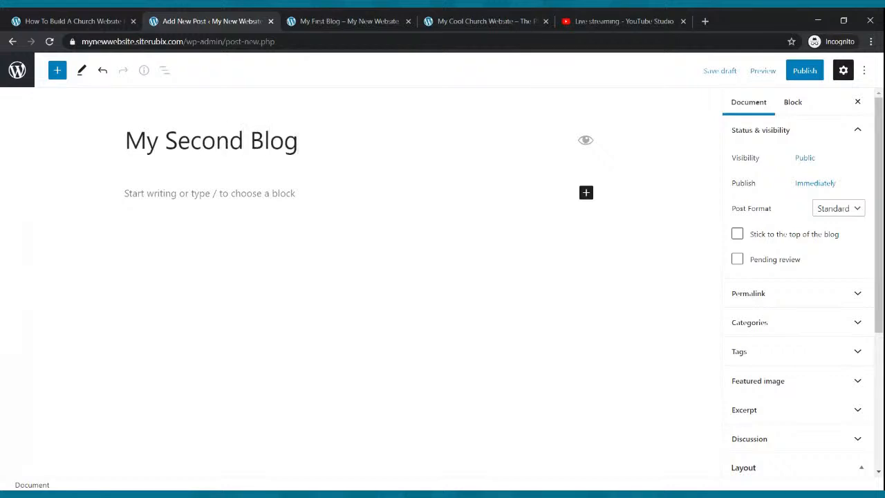
Step: Fill the first two body paragraphs of the second post with three copies each of the copied opening text
click(227, 192)
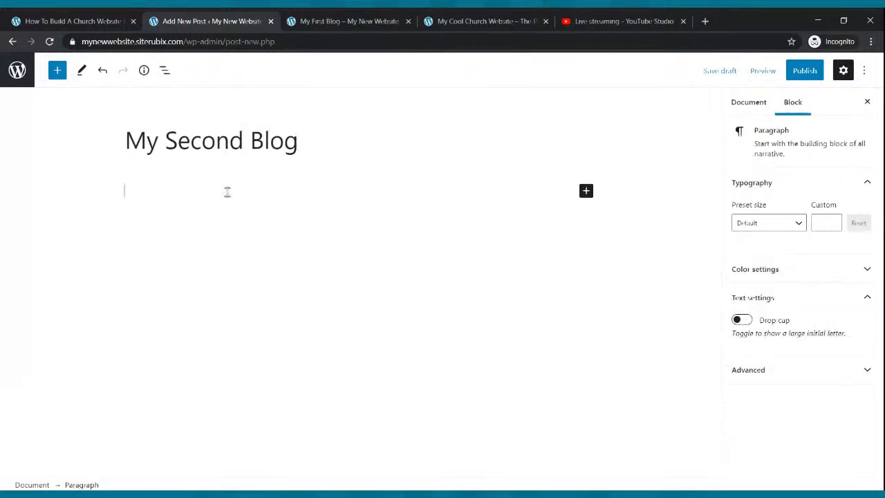
key(ctrl+v)
key(ctrl+v)
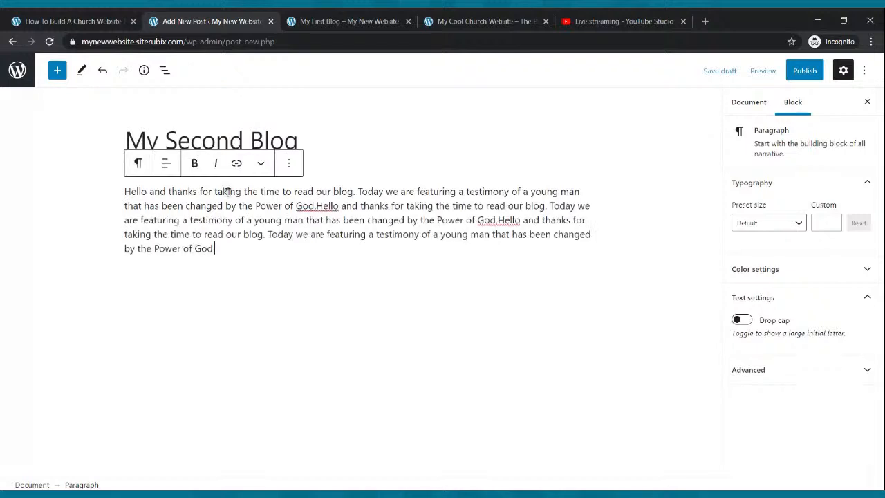
key(Return)
key(ctrl+v)
key(ctrl+v)
key(ctrl+v)
Step: Add a third paragraph with two copies of the copied text and a fourth with four copies
key(Return)
key(ctrl+v)
key(ctrl+v)
key(Return)
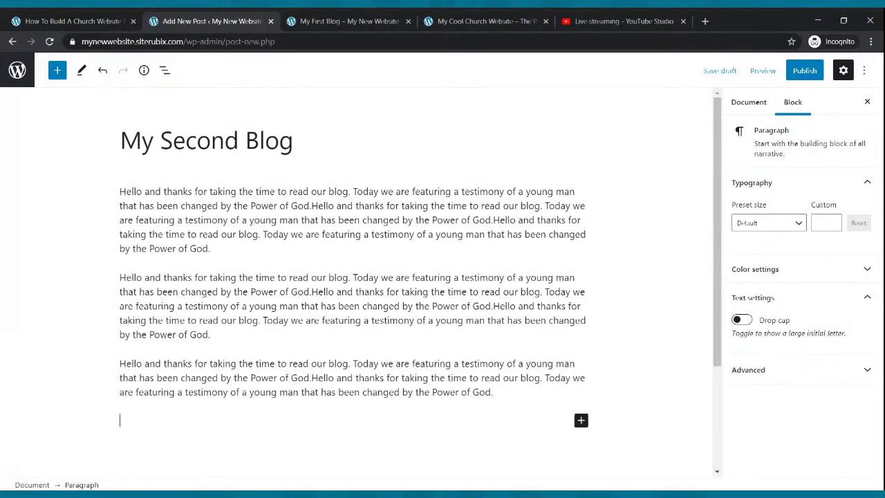
key(ctrl+v)
key(ctrl+v)
key(ctrl+v)
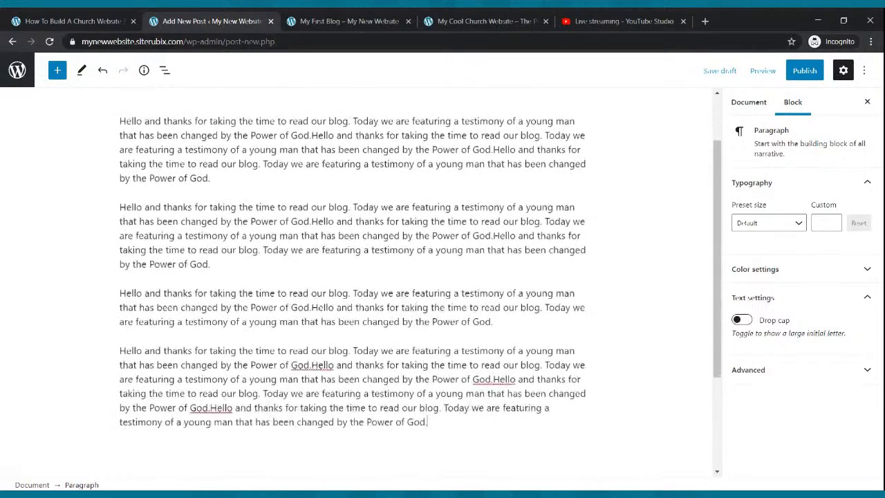
Step: Publish the "My Second Blog" post
scroll(346, 277, up, 2)
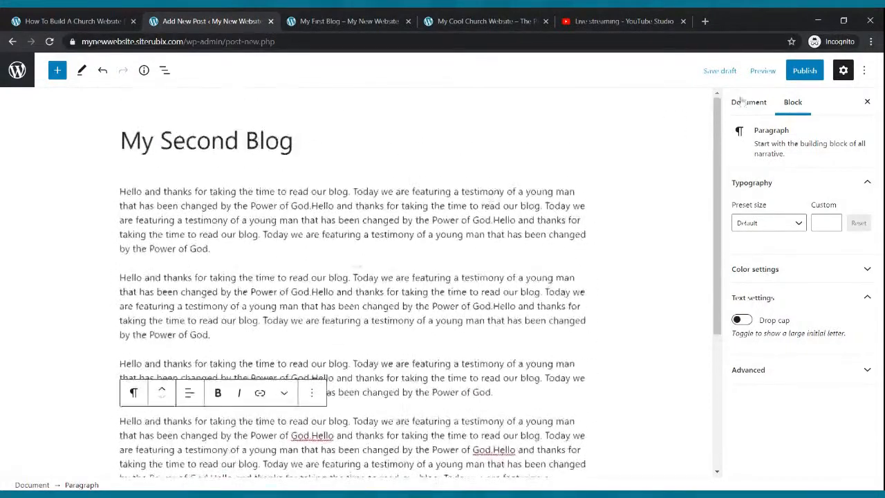
click(802, 71)
click(782, 76)
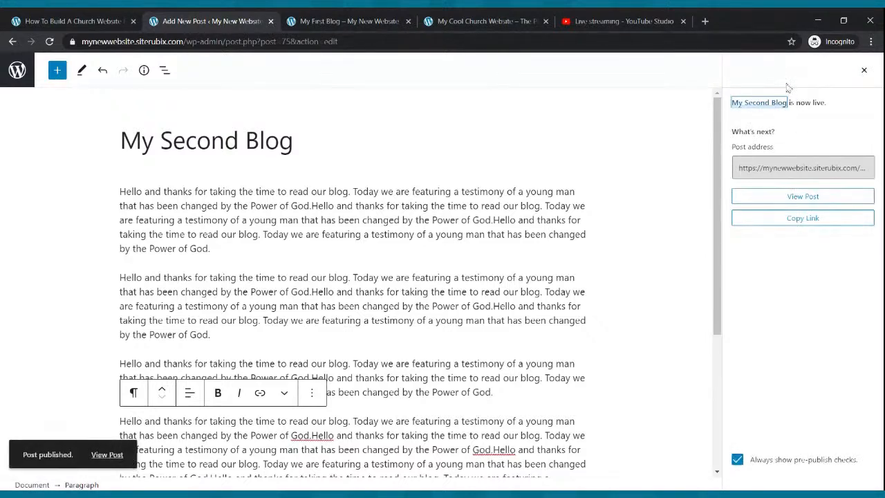
Step: Reload the live site, open its Blog page and read through the full "My Second Blog" post
click(352, 21)
click(50, 41)
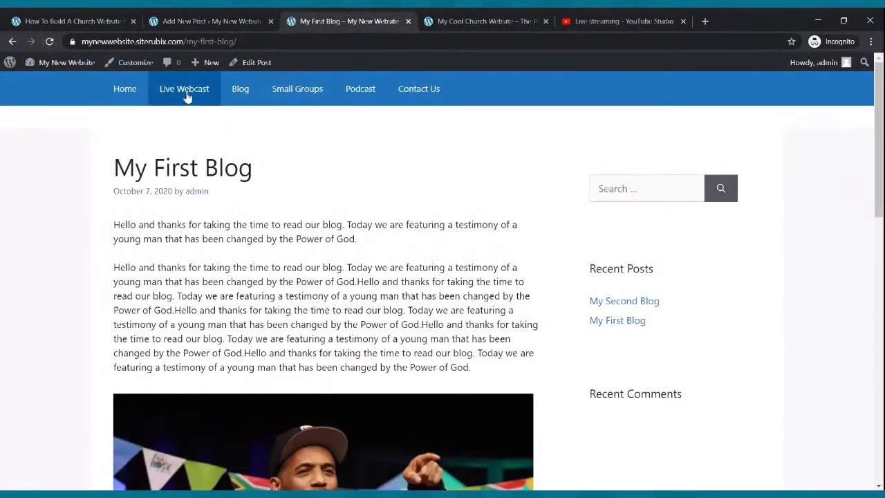
click(240, 89)
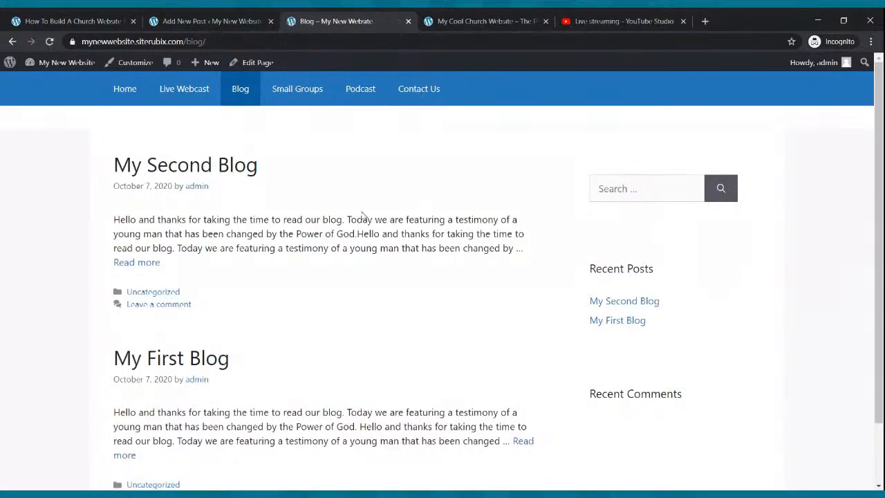
scroll(345, 216, down, 1)
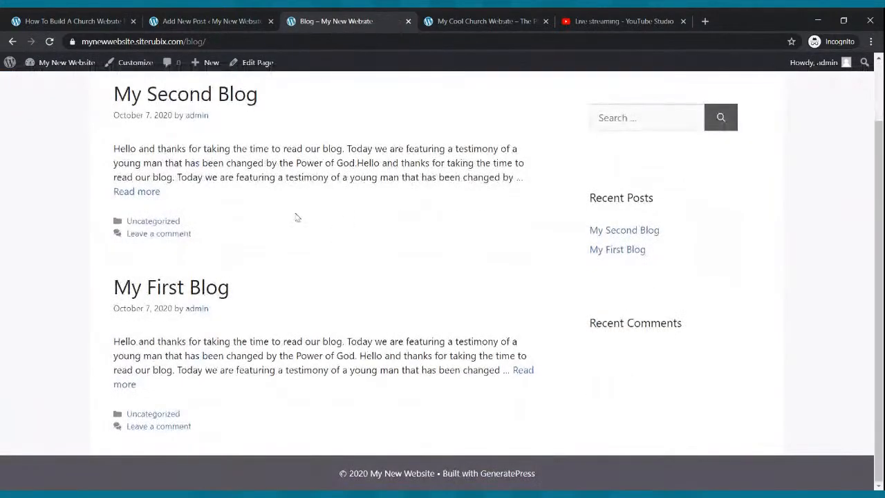
click(137, 192)
scroll(460, 289, down, 8)
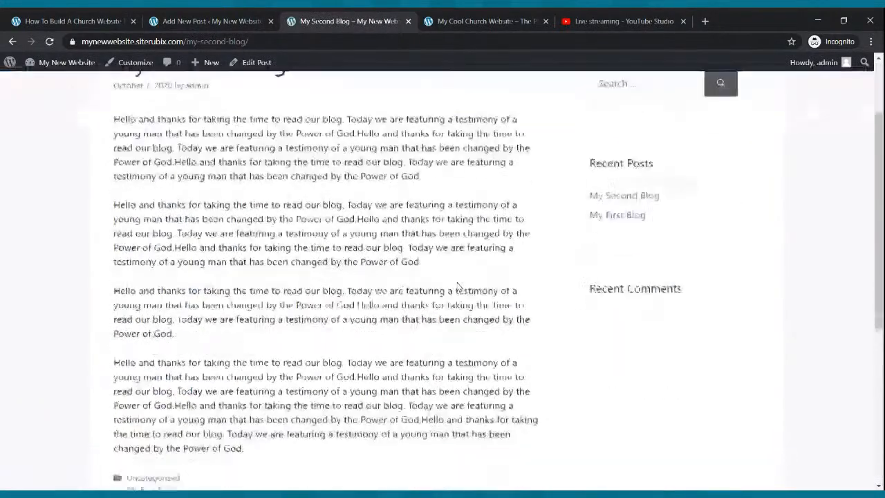
scroll(458, 288, up, 7)
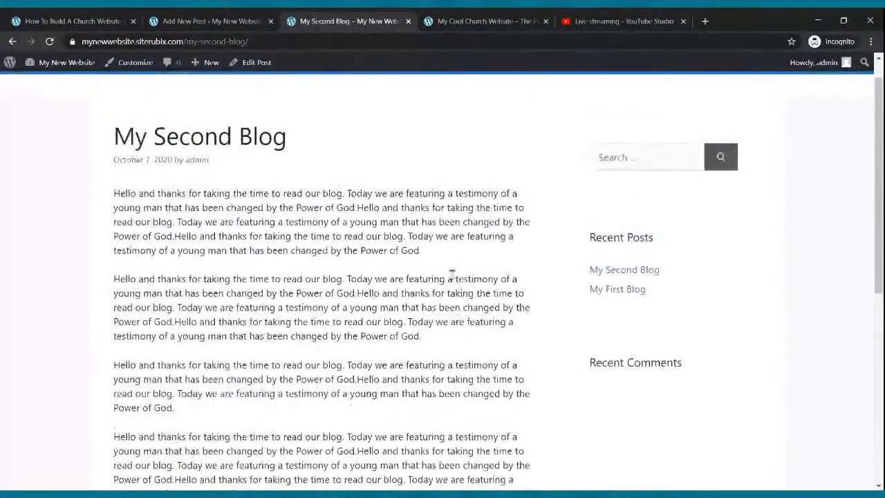
scroll(450, 276, up, 1)
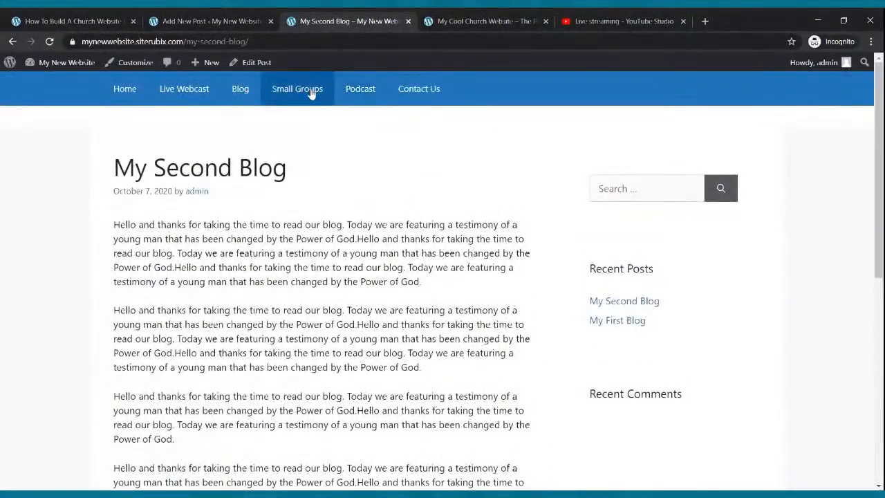
Step: Return to the site admin and open the Small Groups page in the block editor
click(220, 26)
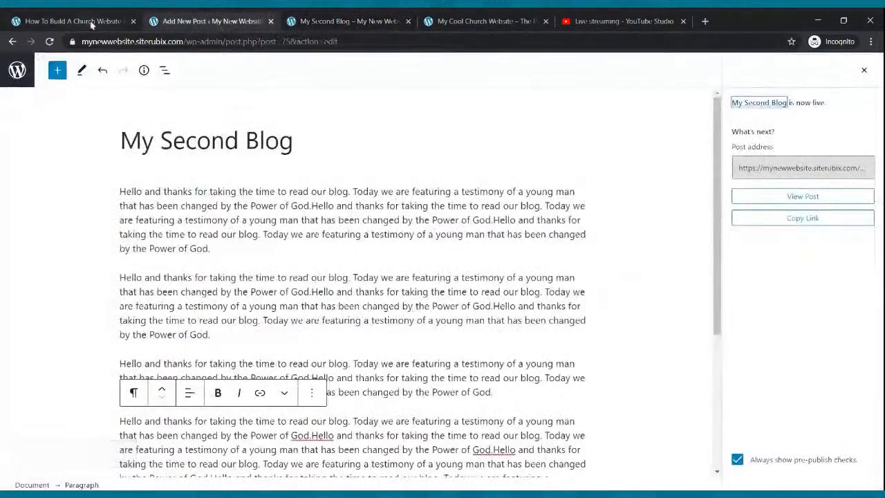
click(13, 41)
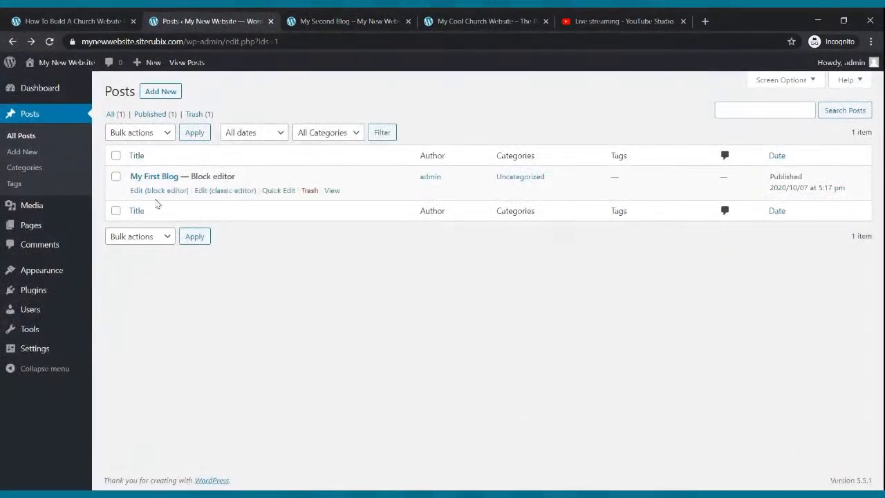
click(32, 228)
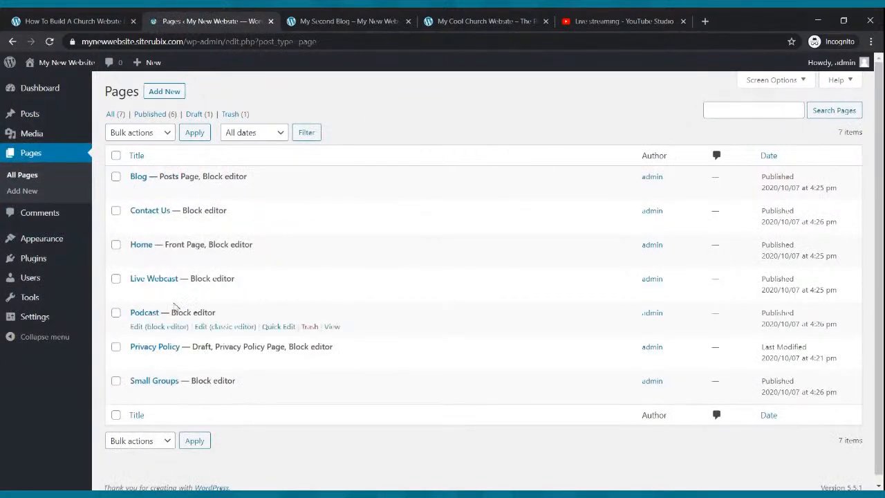
click(166, 396)
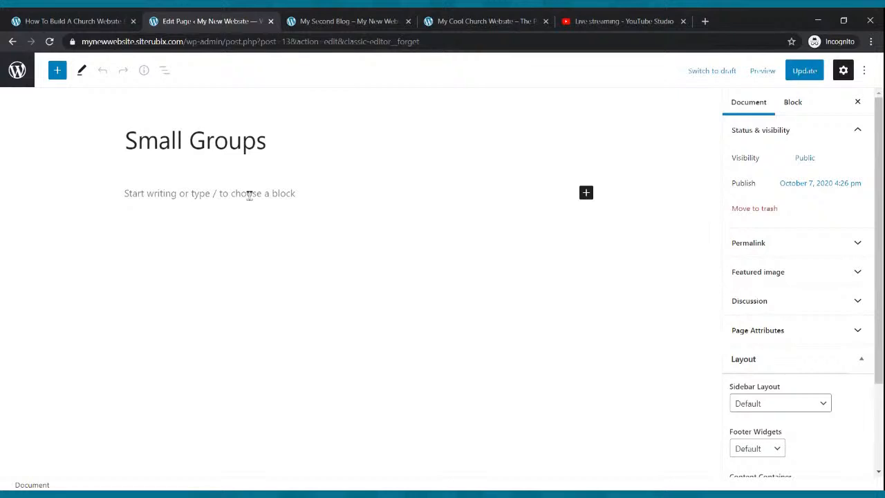
Step: Insert a Columns block with the 33 / 33 / 33 layout on the Small Groups page
click(586, 193)
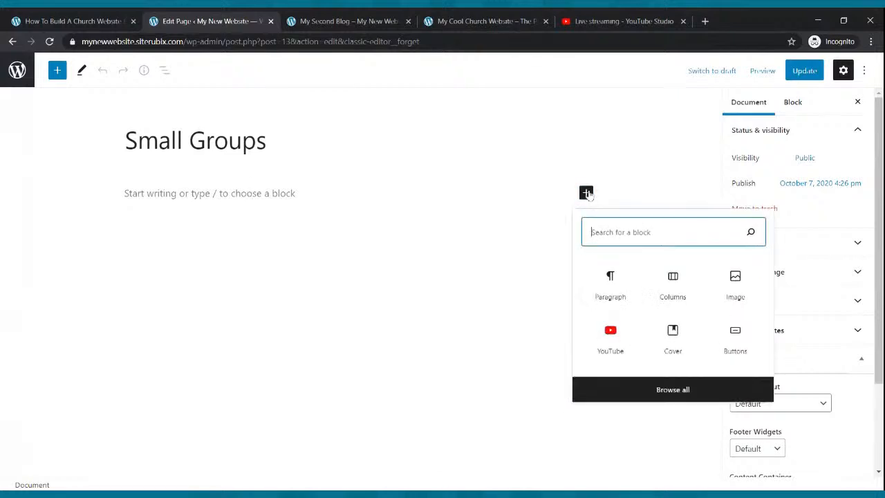
text(columns)
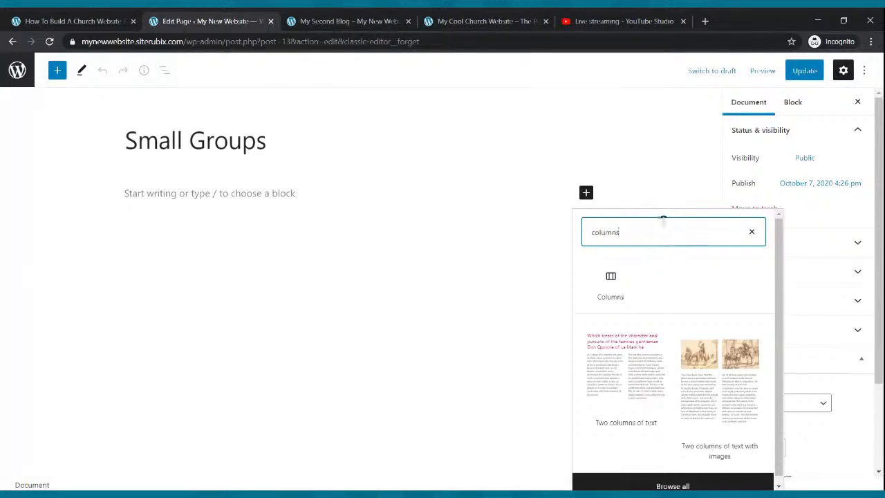
click(630, 278)
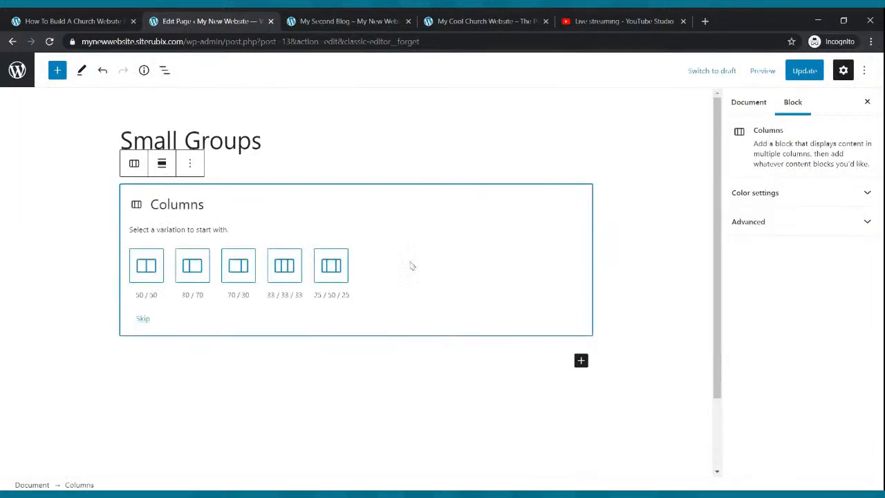
click(283, 270)
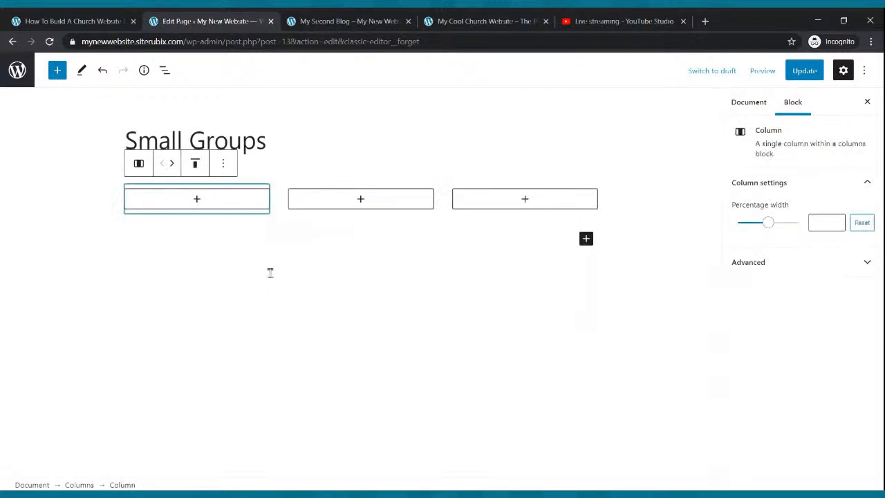
Step: Add a paragraph block to the first column reading "Name: The On Fire Small Group"
click(197, 199)
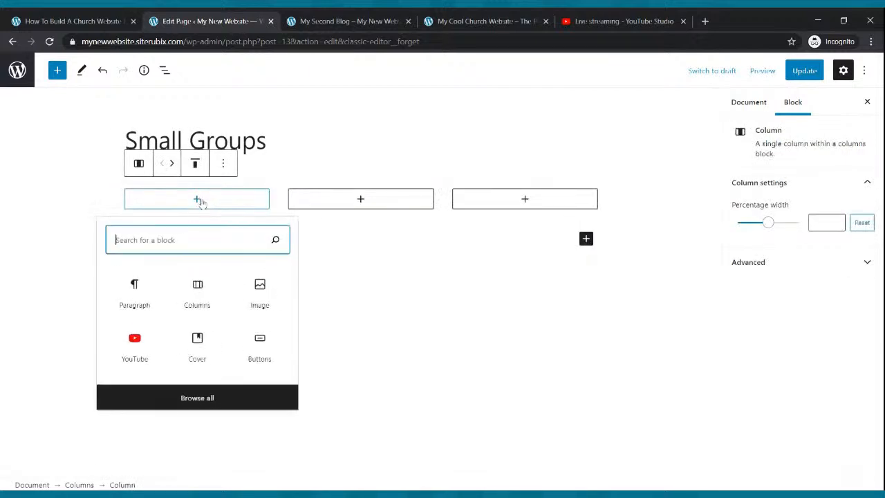
text(paragrpah)
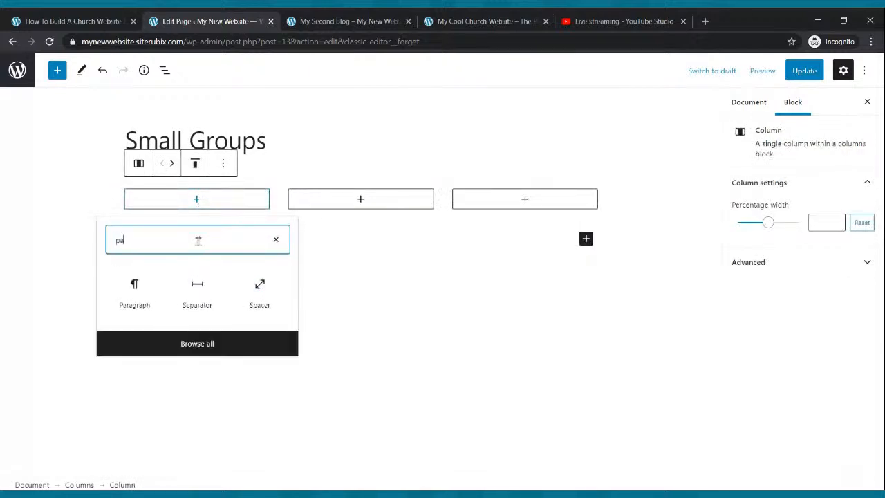
key(BackSpace)
key(BackSpace)
key(BackSpace)
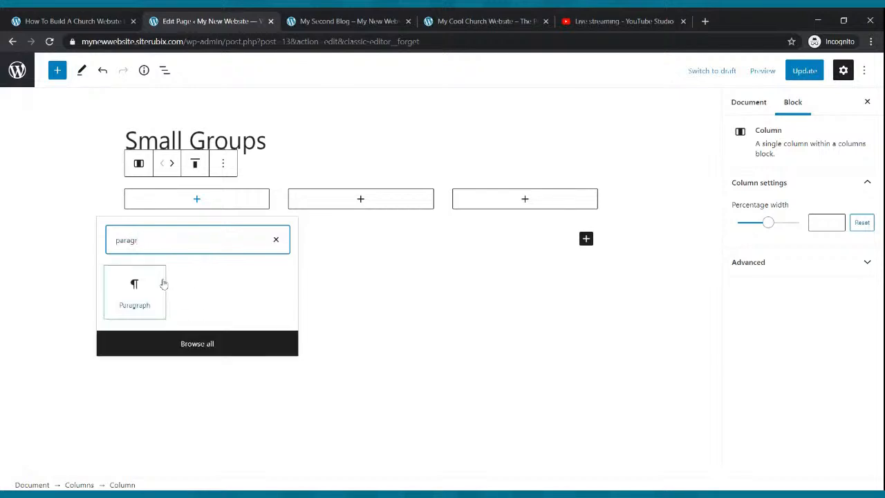
click(152, 288)
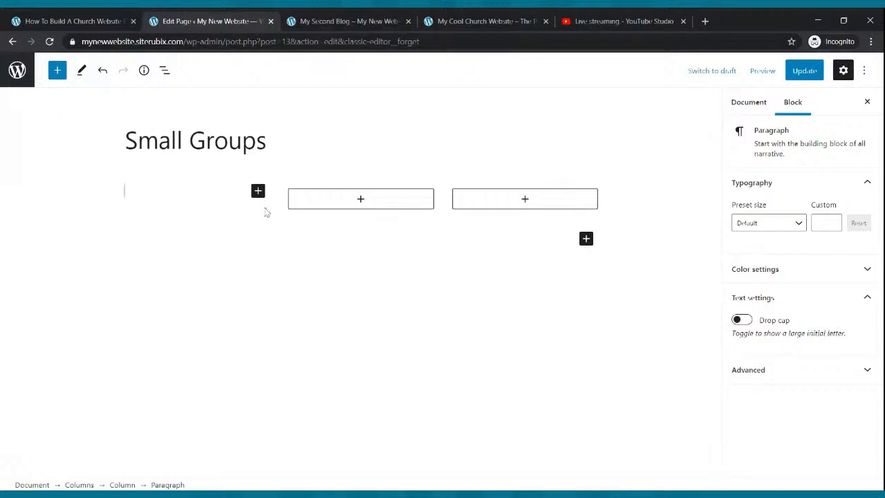
text(Name: The On Fir)
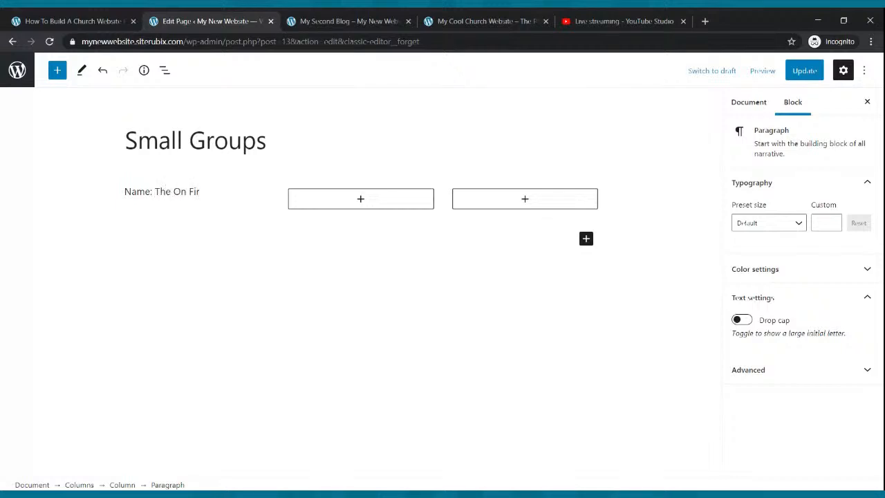
text(e Samm)
text(mal)
key(BackSpace)
text(up)
key(Return)
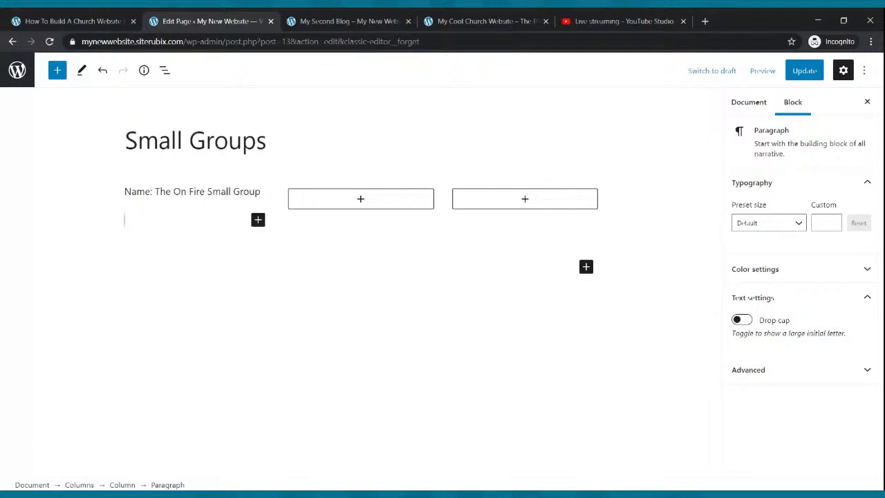
Step: Add a "Place:" paragraph with the group's street address and a paragraph reading "Time: Every Tuesday at 7:00pm"
text(Place: 123 V)
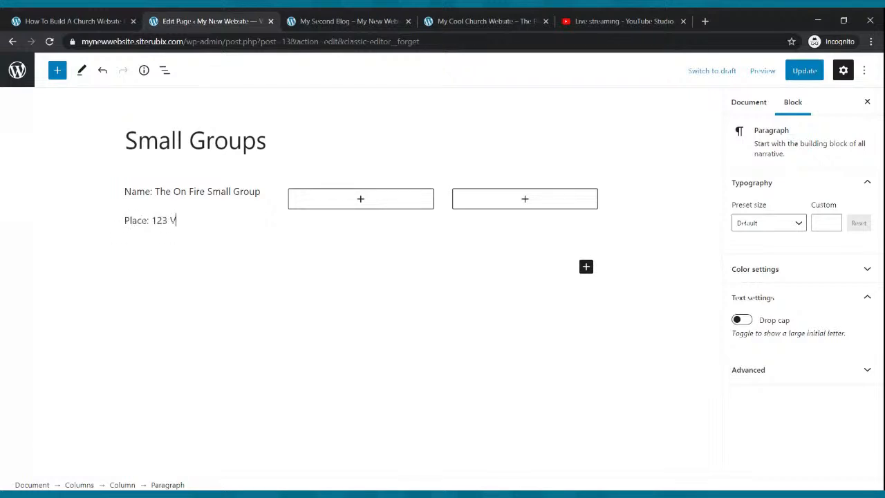
text(ootrekker Rd.)
key(Return)
text(Time)
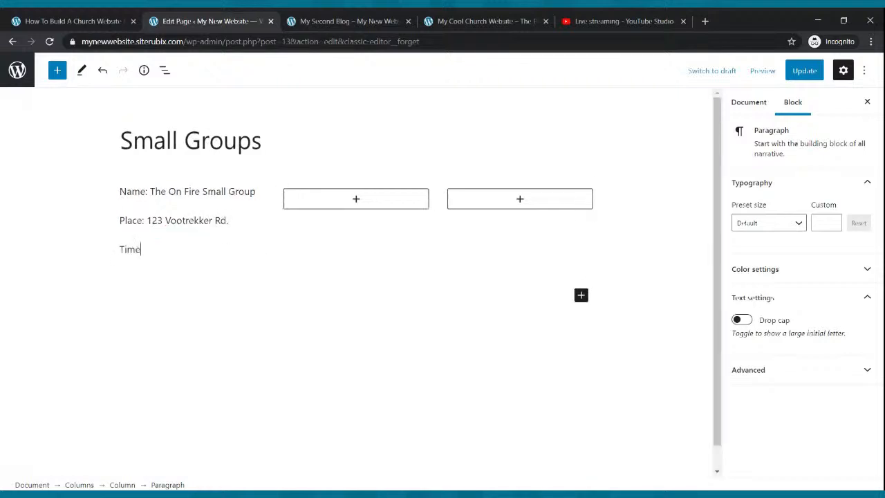
text(: Every Tuesday at 7:00)
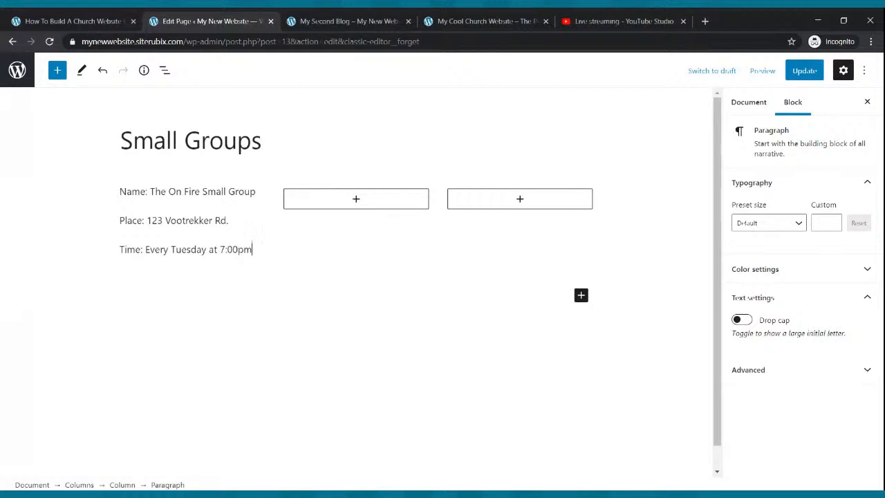
text(pm)
Step: Add a "Contact:" paragraph with the group's phone number at the end of the first column
key(Return)
click(260, 211)
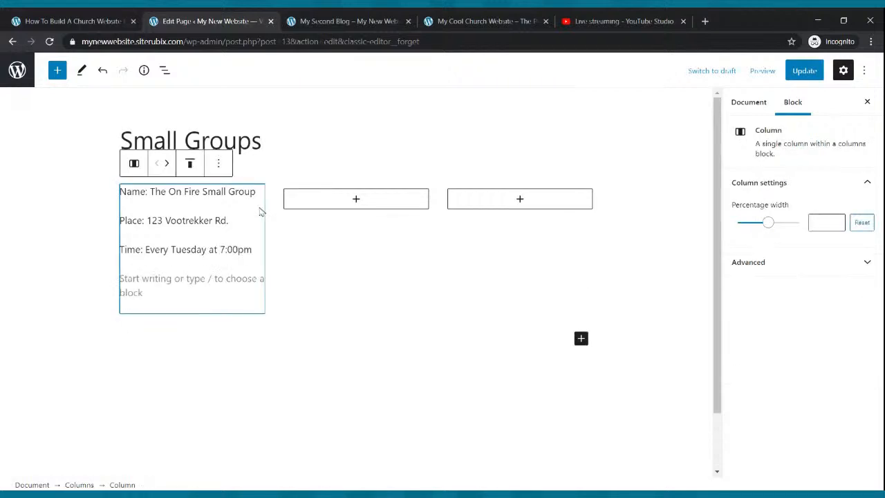
click(157, 292)
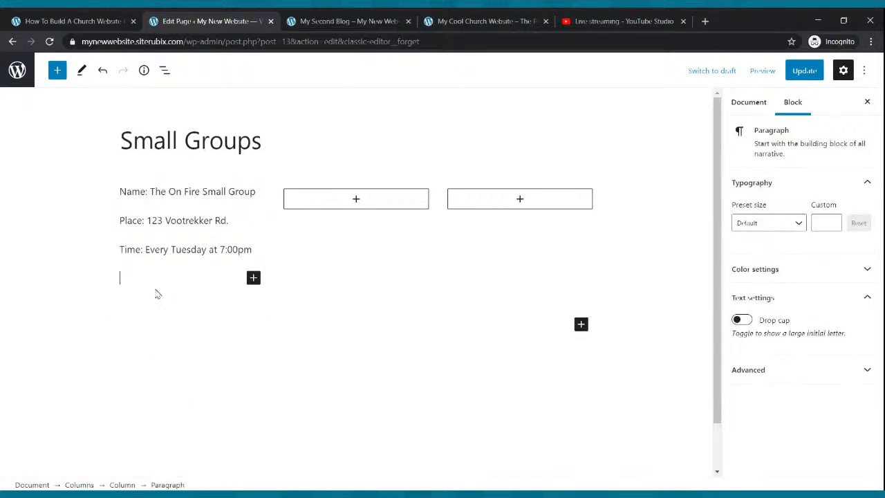
text(Contact: (061) 4)
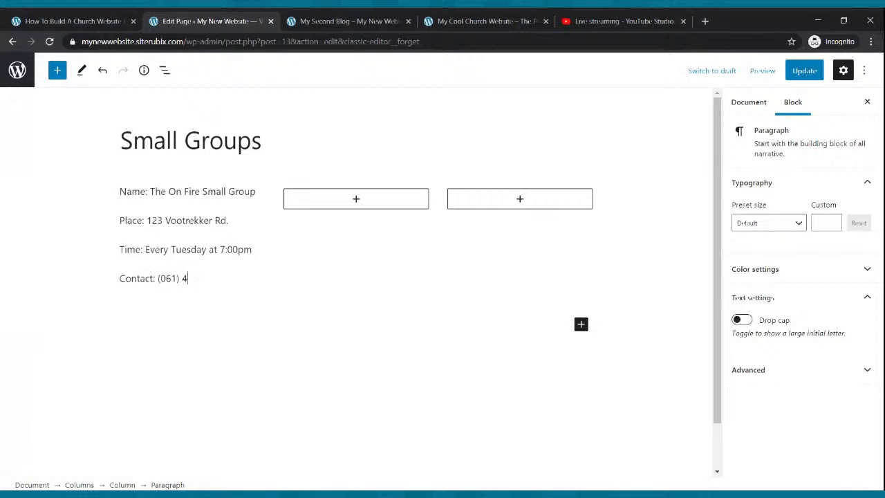
key(BackSpace)
key(BackSpace)
text(74)
click(394, 302)
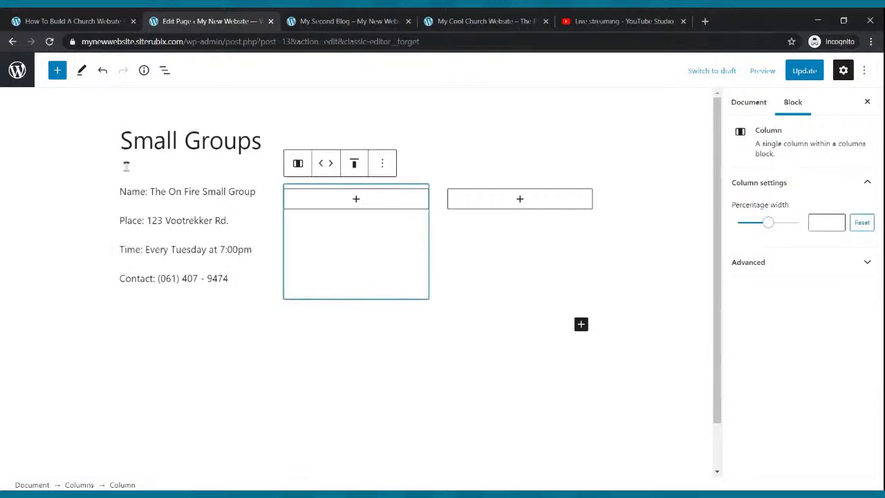
Step: Make the "Name: The On Fire Small Group" line in the first column bold
drag(119, 192, 257, 192)
click(218, 163)
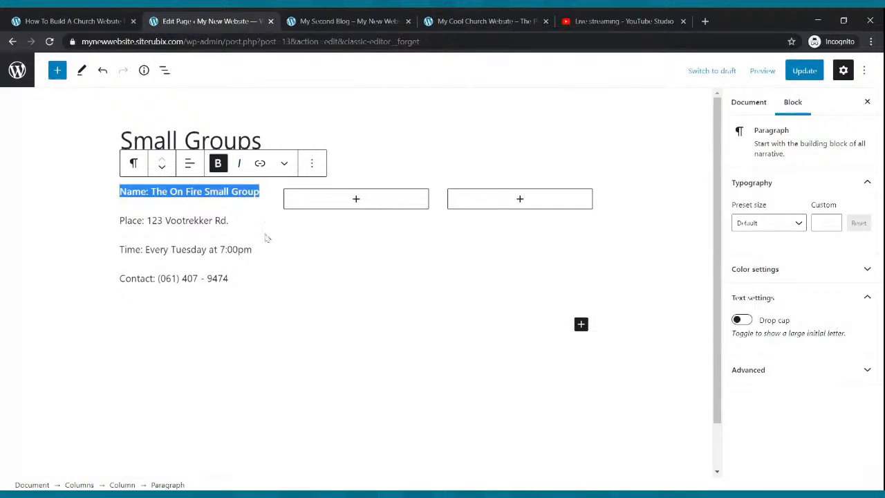
click(266, 240)
Step: Copy the first column's four paragraphs and paste them into a paragraph block in the second column
drag(229, 279, 120, 193)
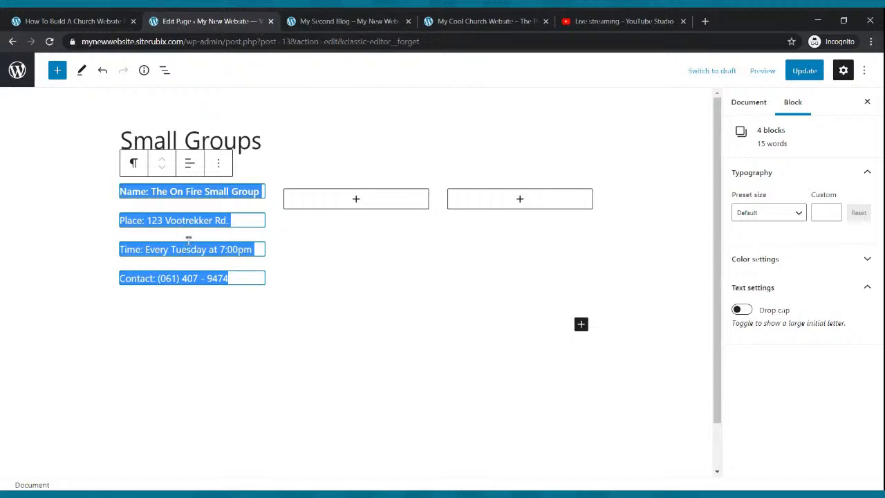
key(ctrl+c)
click(354, 202)
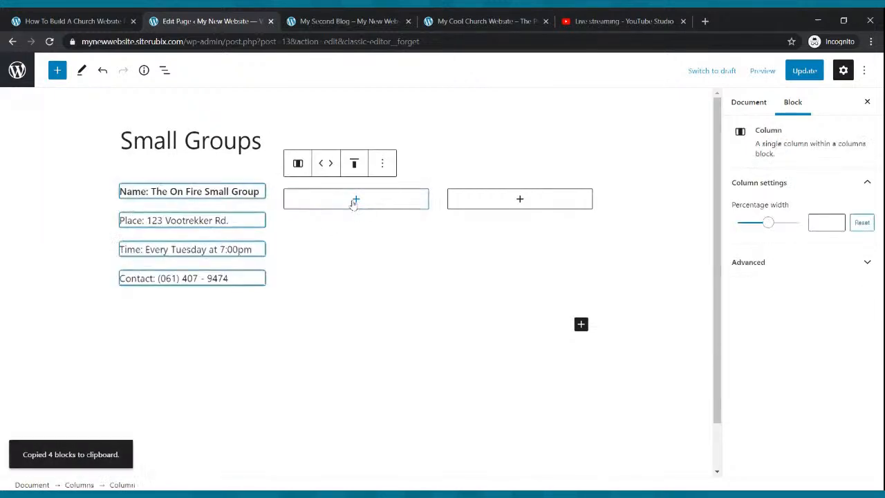
click(354, 201)
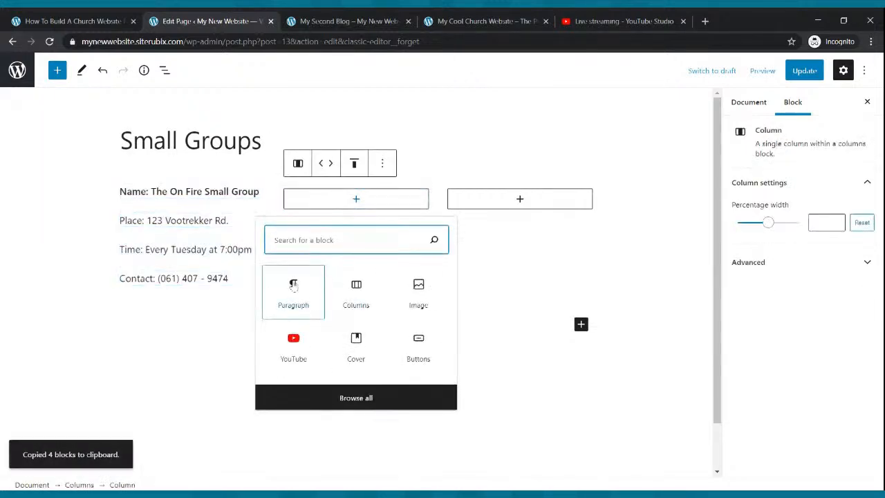
click(291, 287)
key(ctrl+v)
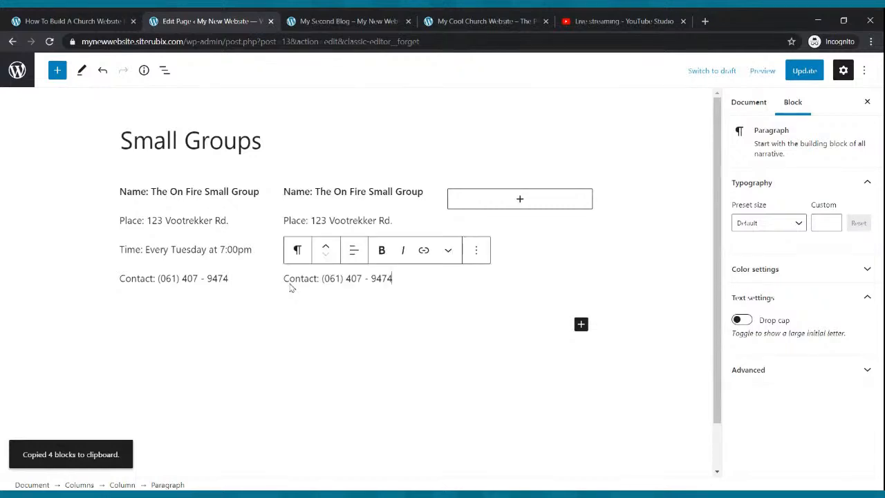
Step: Paste the copied four group-detail paragraphs into a new paragraph block in the empty third column
click(519, 199)
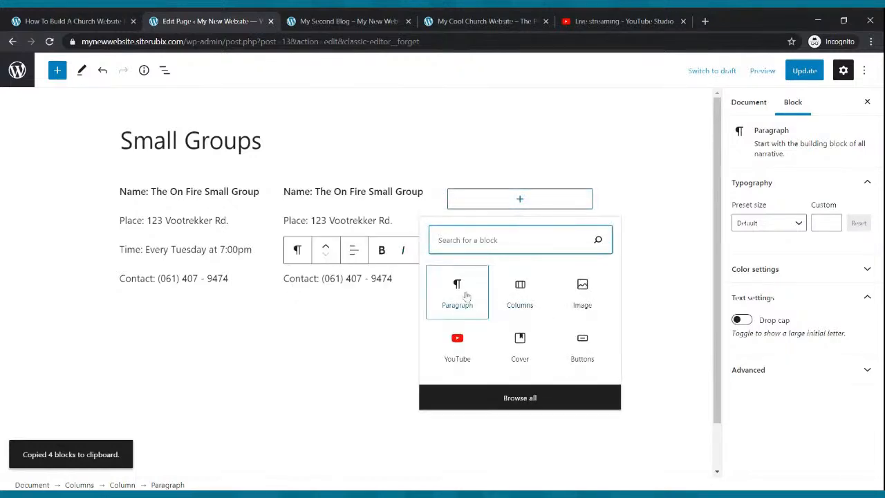
click(457, 293)
key(ctrl+v)
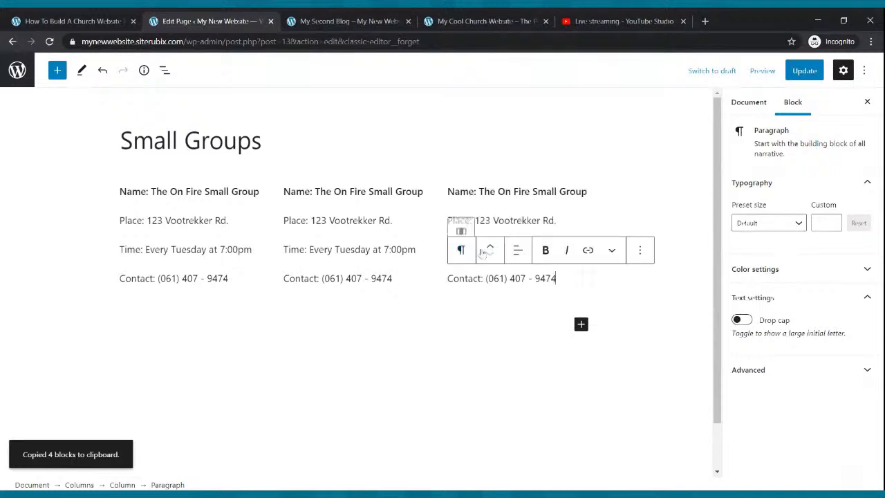
Step: Change the second column's name line to "Name: The Cool Small Group"
click(321, 192)
key(Delete)
key(Delete)
key(Delete)
key(Delete)
key(Delete)
key(Delete)
key(Delete)
key(Delete)
key(Delete)
key(Delete)
key(Delete)
key(Delete)
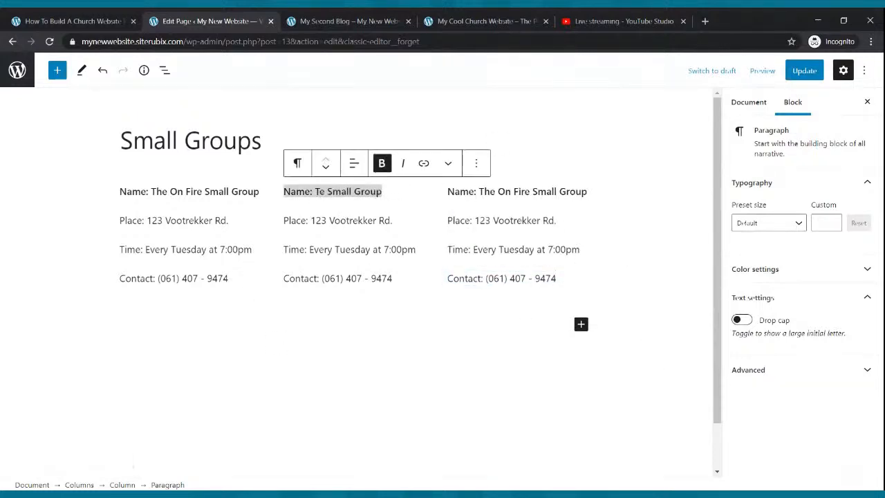
text(he Cool S)
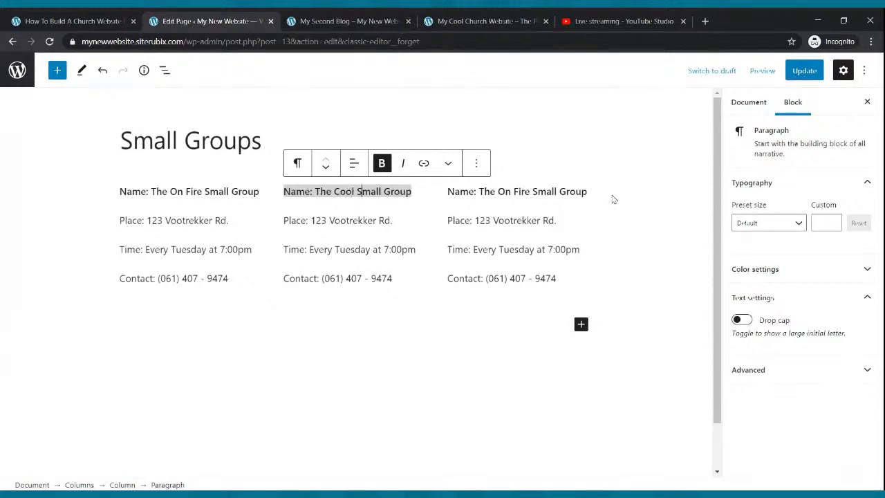
Step: Delete the group name following "Name: The" in the third column's name line
triple_click(581, 192)
key(BackSpace)
key(BackSpace)
key(BackSpace)
key(BackSpace)
key(BackSpace)
key(BackSpace)
key(BackSpace)
key(BackSpace)
key(BackSpace)
key(BackSpace)
key(BackSpace)
key(BackSpace)
key(BackSpace)
key(BackSpace)
key(BackSpace)
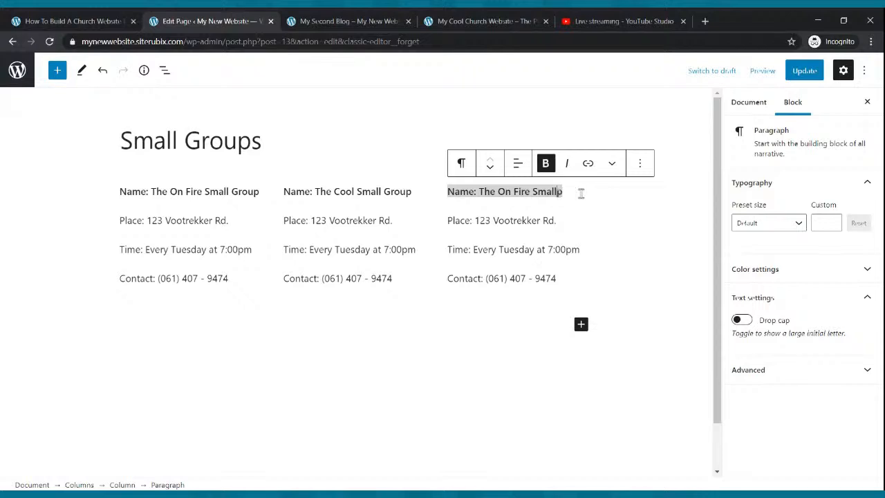
key(BackSpace)
key(BackSpace)
key(BackSpace)
key(BackSpace)
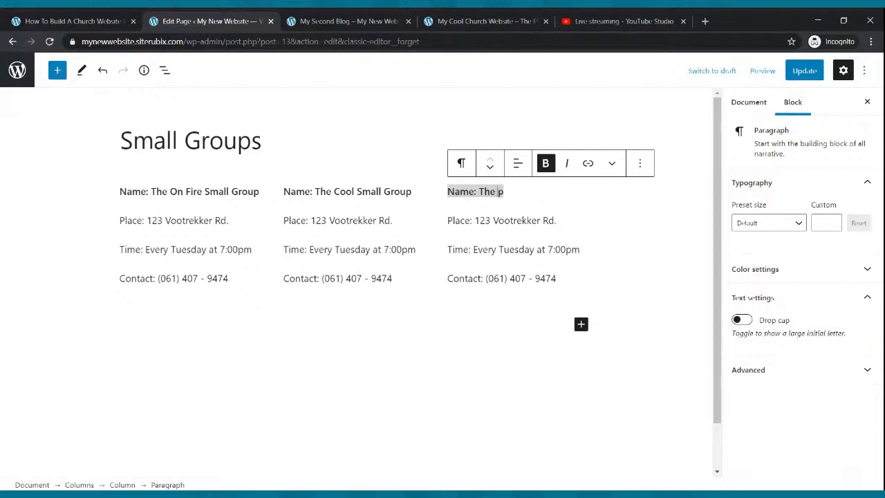
text(Excercise)
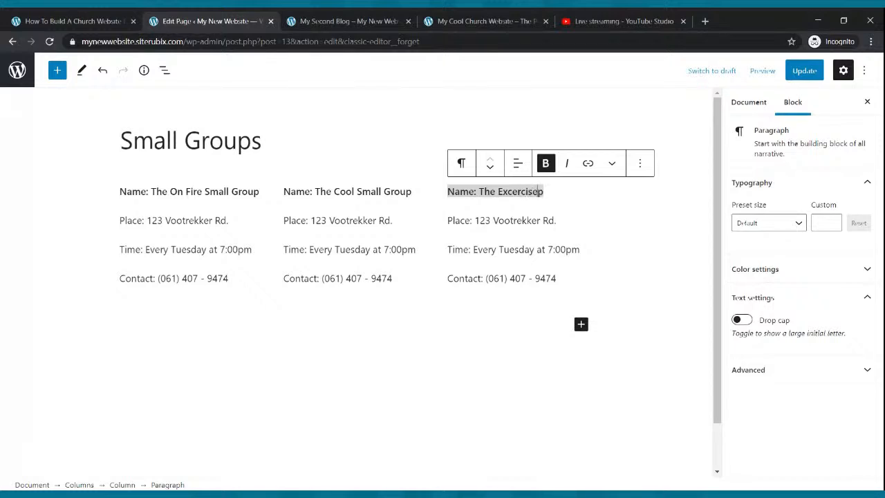
key(BackSpace)
key(BackSpace)
key(BackSpace)
key(BackSpace)
key(BackSpace)
key(BackSpace)
key(BackSpace)
key(BackSpace)
key(BackSpace)
key(BackSpace)
key(BackSpace)
key(BackSpace)
key(BackSpace)
key(BackSpace)
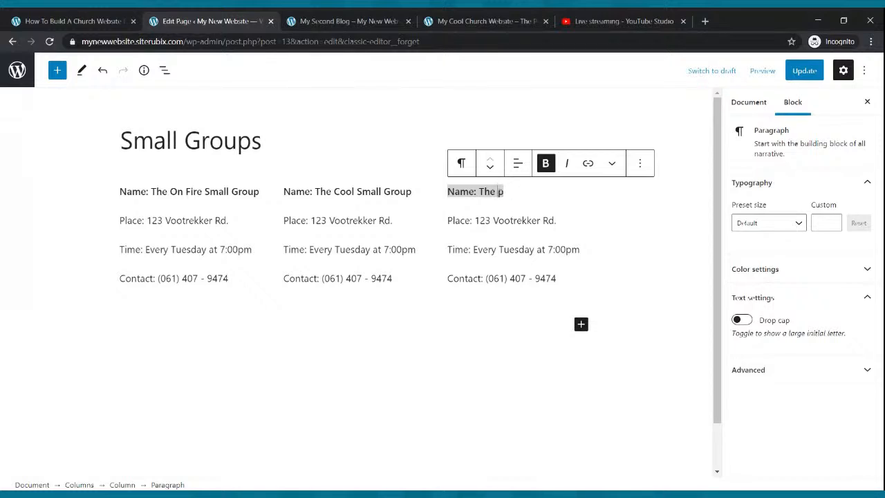
Step: Complete the third column's name line as "Name: The Best Bible Study"
key(Delete)
text(The bu)
key(BackSpace)
key(BackSpace)
text(Best Bible Study)
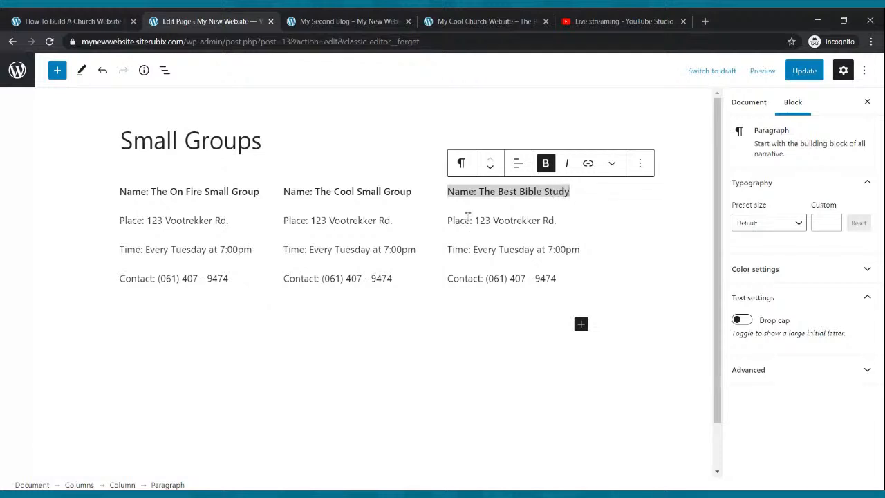
Step: Update the page and view Small Groups on the live site
click(804, 70)
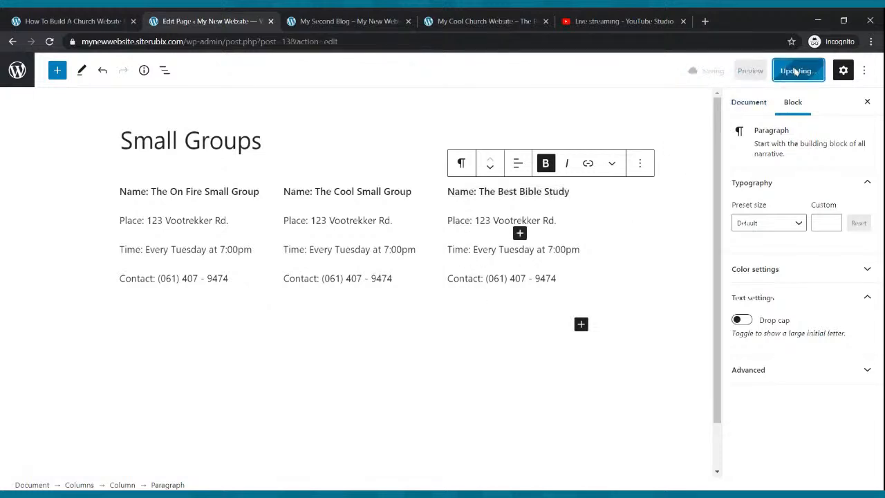
click(358, 22)
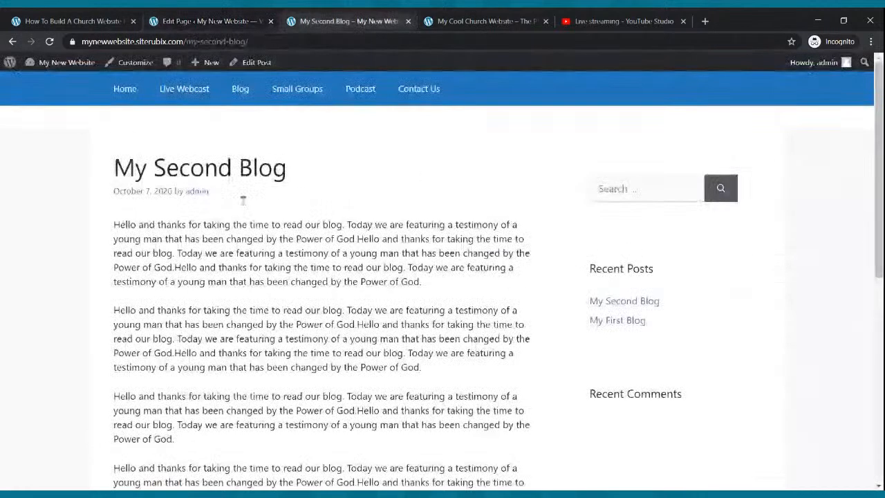
click(297, 88)
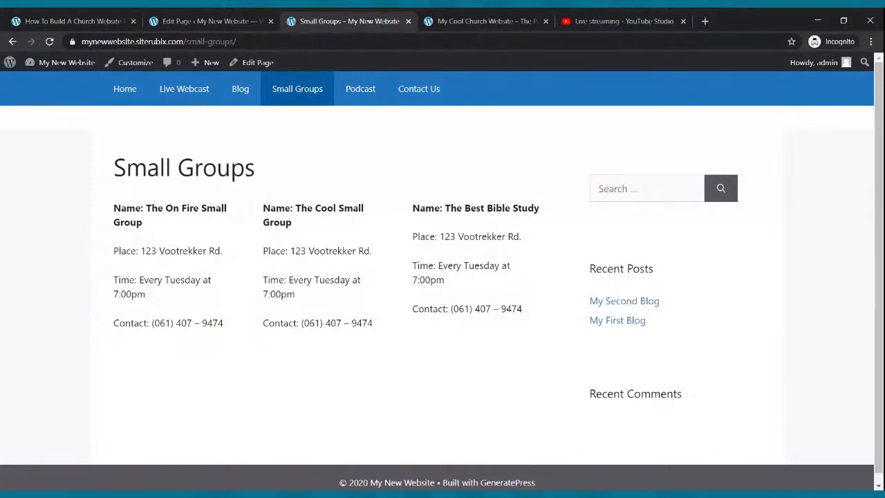
Step: Return to the page editor and clear the "Contact:" paragraph in the second column
click(223, 21)
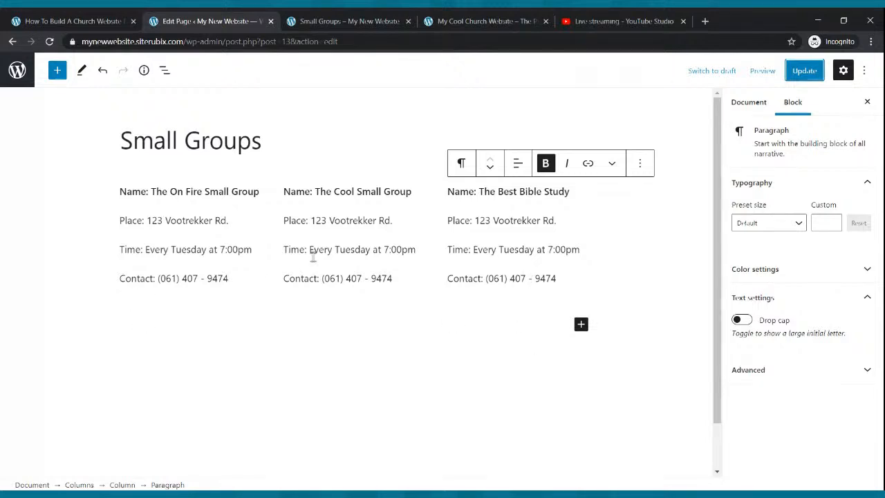
drag(238, 278, 120, 279)
click(125, 276)
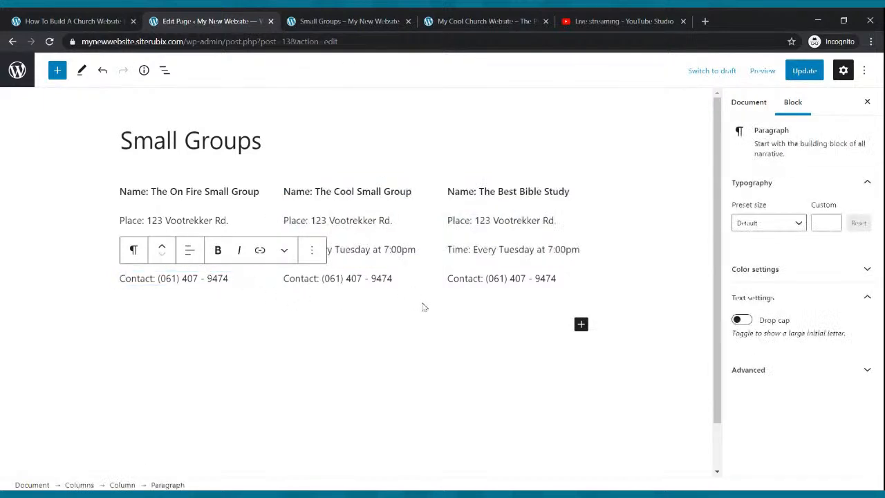
drag(393, 283, 284, 290)
click(319, 296)
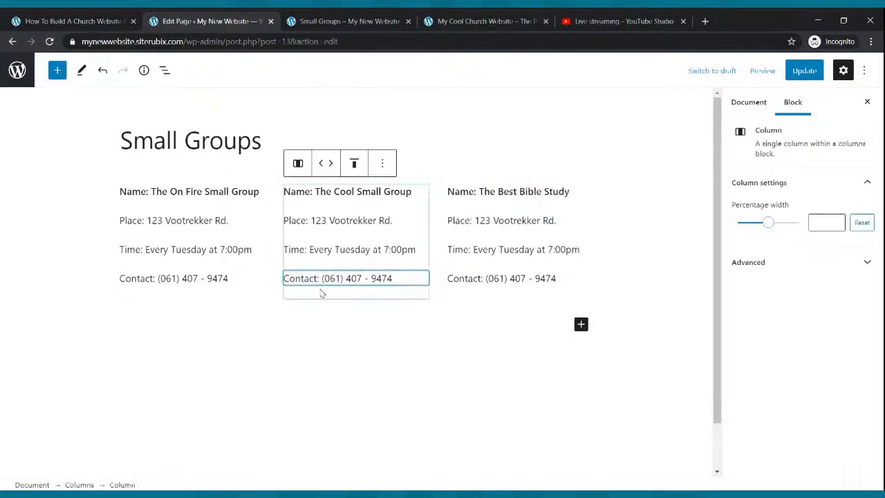
click(320, 277)
key(Delete)
key(Delete)
key(Delete)
key(Delete)
key(Delete)
key(Delete)
key(Delete)
key(Delete)
key(Delete)
key(Delete)
key(Delete)
key(Delete)
key(Delete)
key(Delete)
key(Delete)
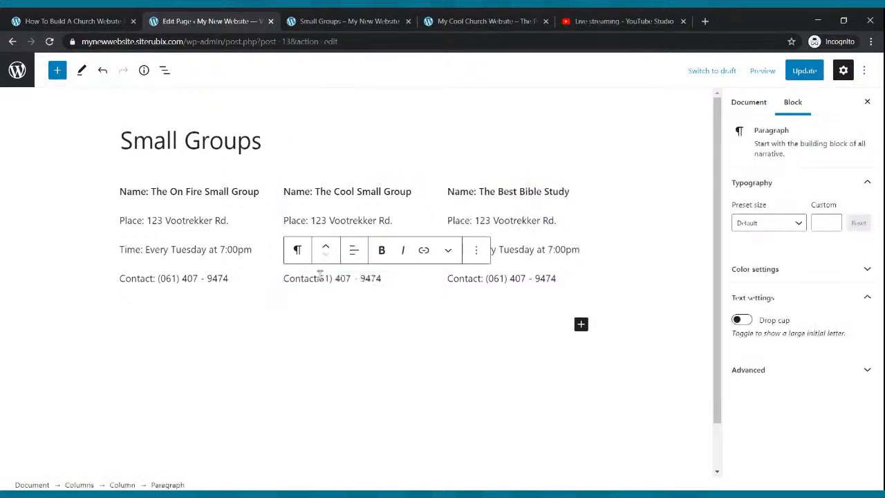
key(BackSpace)
key(BackSpace)
key(BackSpace)
key(BackSpace)
key(BackSpace)
key(BackSpace)
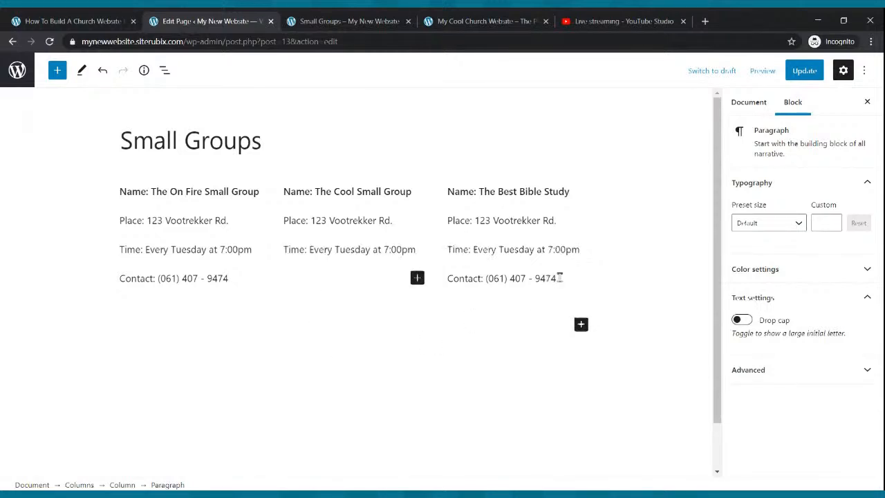
Step: Clear the "Contact:" paragraph in the third column
click(559, 278)
key(BackSpace)
key(BackSpace)
key(BackSpace)
key(BackSpace)
key(BackSpace)
key(BackSpace)
key(BackSpace)
key(BackSpace)
key(BackSpace)
key(BackSpace)
key(BackSpace)
key(BackSpace)
key(BackSpace)
key(BackSpace)
key(BackSpace)
key(BackSpace)
key(BackSpace)
key(BackSpace)
key(BackSpace)
key(BackSpace)
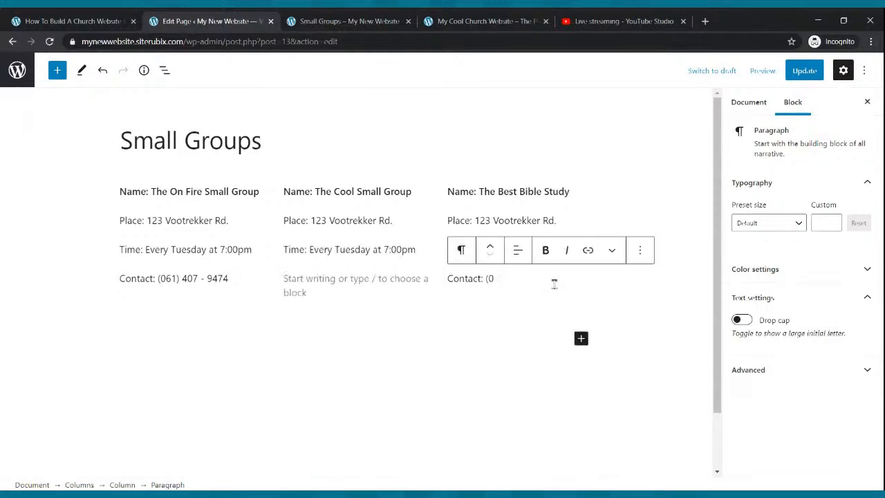
Step: Clear the "Contact:" paragraph in the first column
click(230, 278)
key(BackSpace)
key(BackSpace)
key(BackSpace)
key(BackSpace)
key(BackSpace)
key(BackSpace)
key(BackSpace)
key(BackSpace)
key(BackSpace)
key(BackSpace)
key(BackSpace)
key(BackSpace)
key(BackSpace)
key(BackSpace)
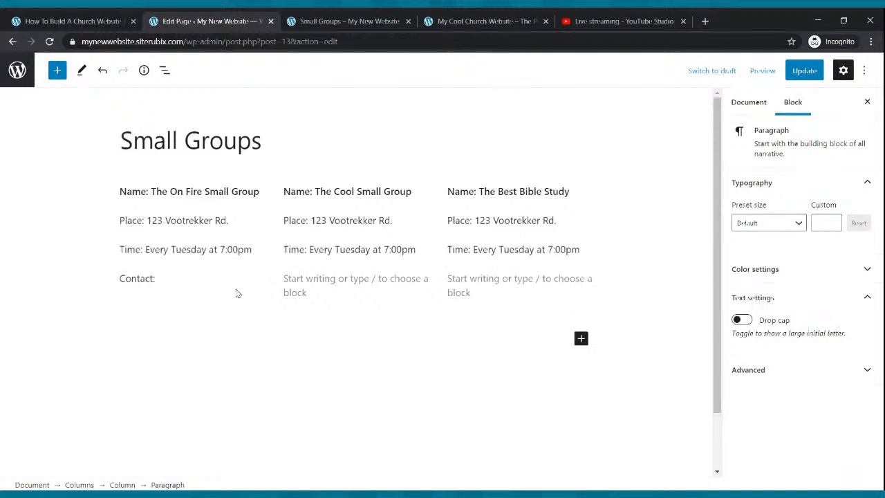
key(BackSpace)
key(BackSpace)
key(BackSpace)
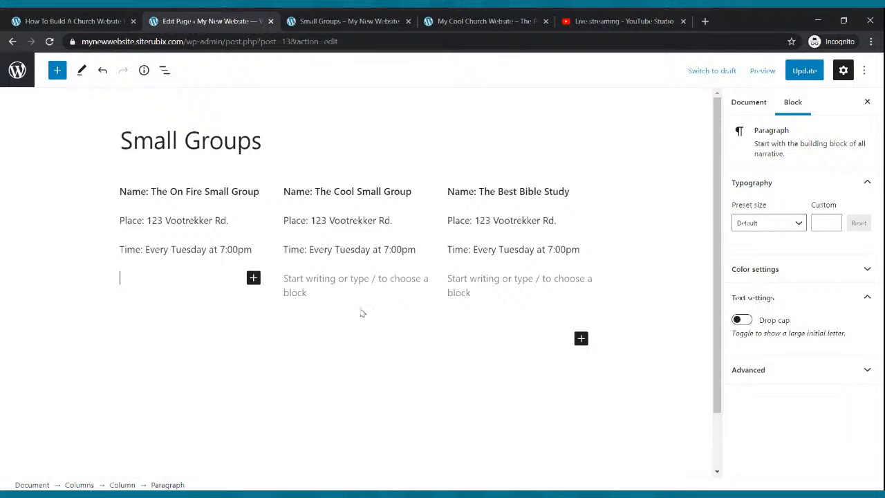
Step: Add a paragraph below the columns reading "For More Information On Any Small Group Please Call:" followed by the contact phone number
click(383, 313)
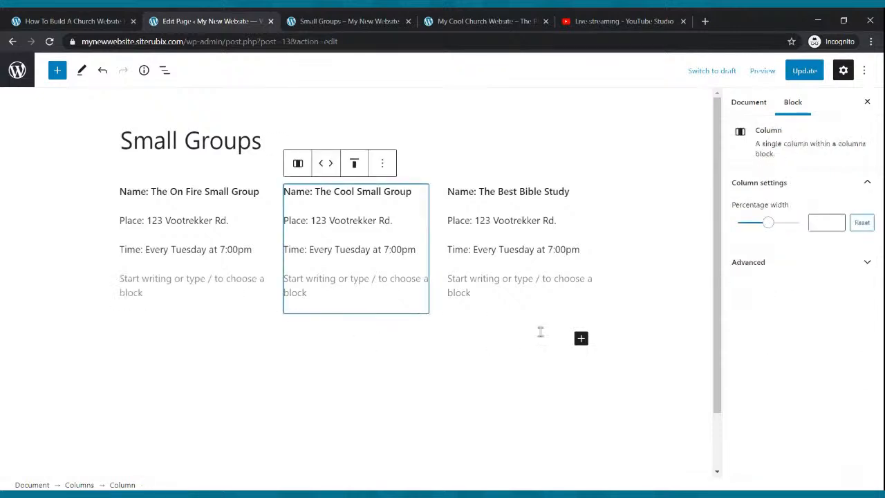
click(581, 338)
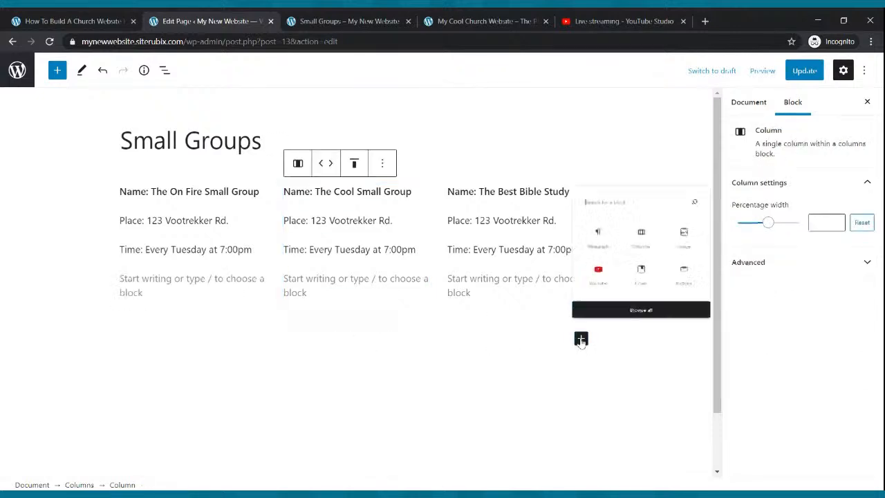
click(601, 233)
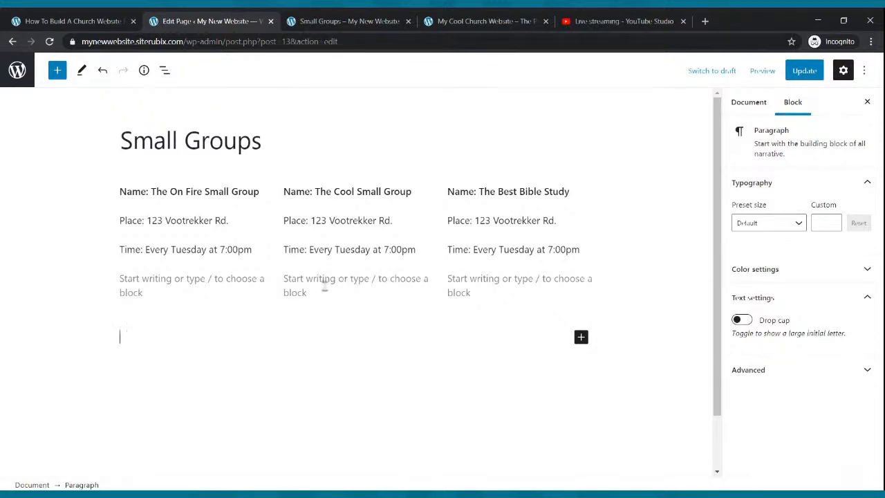
text(For More IN)
key(BackSpace)
text(no)
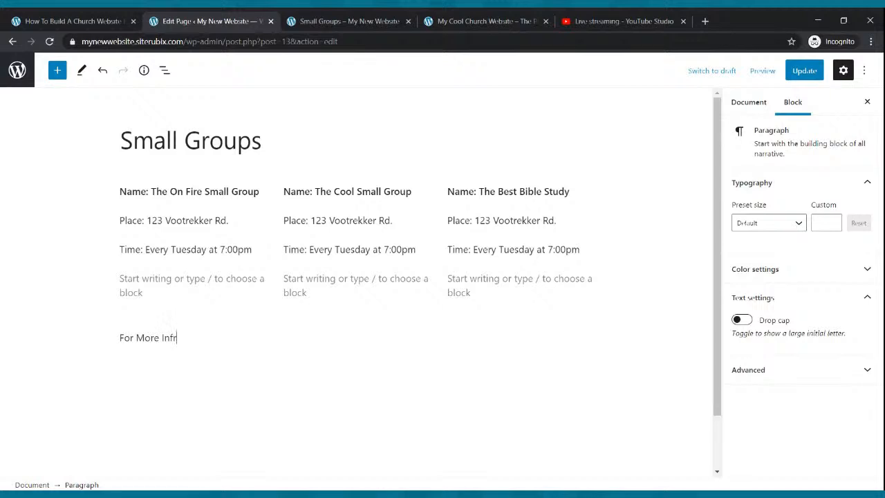
text(ormatino)
key(BackSpace)
key(BackSpace)
key(BackSpace)
text(on On Any Small Group Please Call: (061) 40)
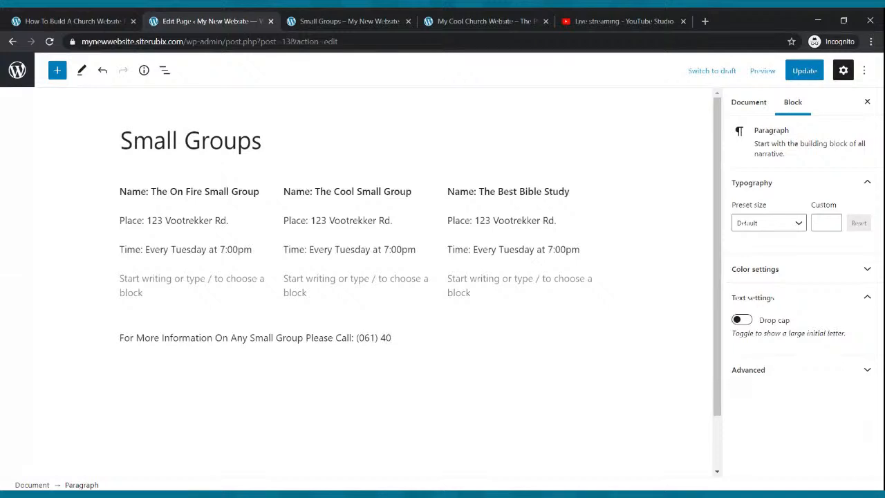
text(74)
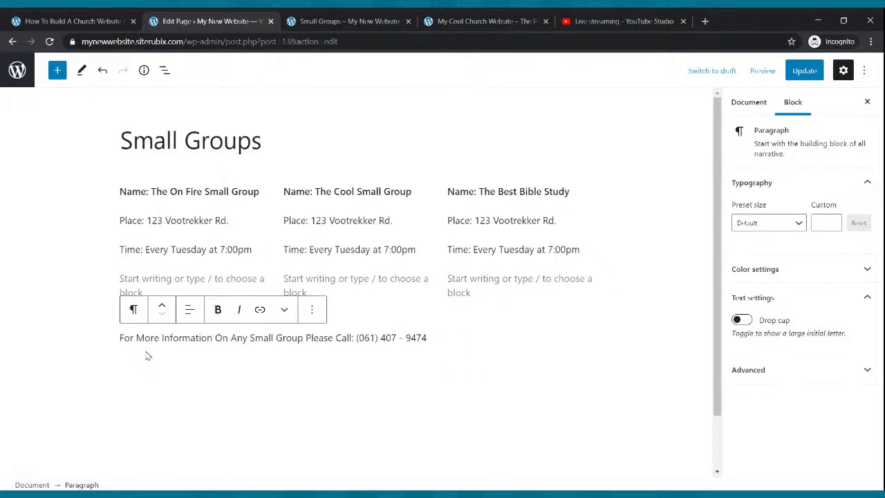
Step: Make the "For More Information" paragraph bold and set its custom font size to 25
drag(120, 338, 419, 332)
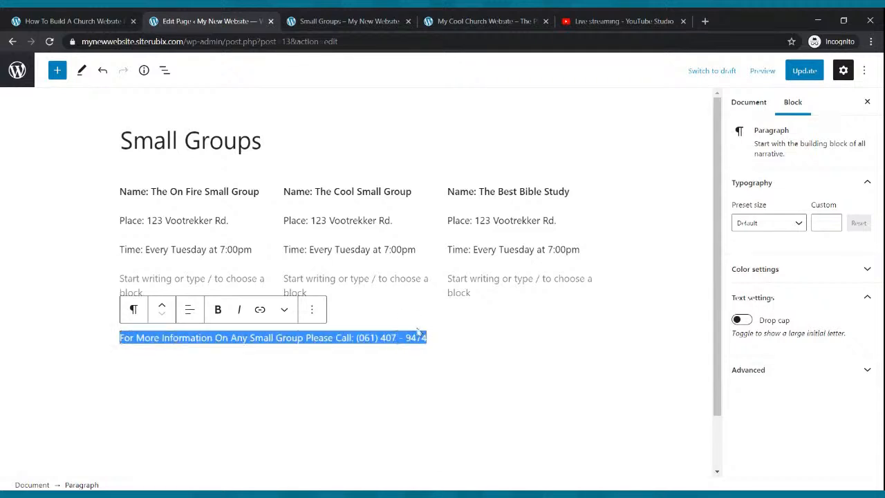
click(218, 309)
click(789, 229)
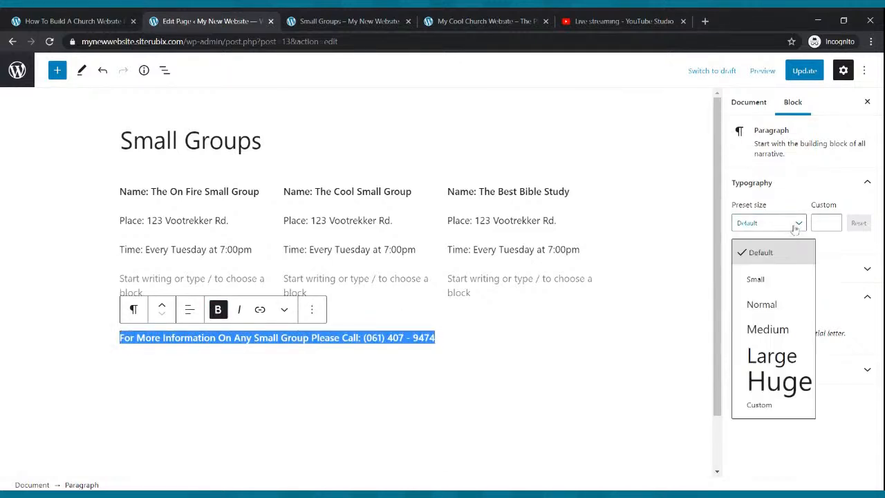
click(751, 327)
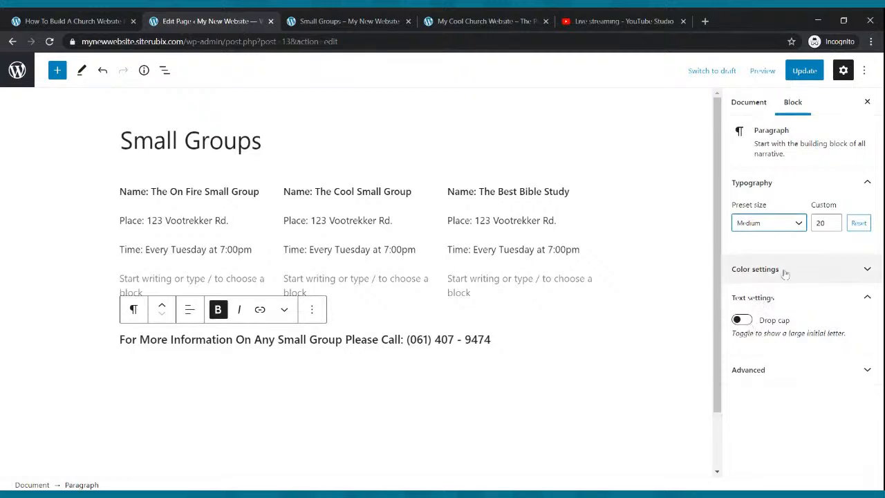
click(833, 221)
click(834, 222)
click(834, 221)
click(833, 221)
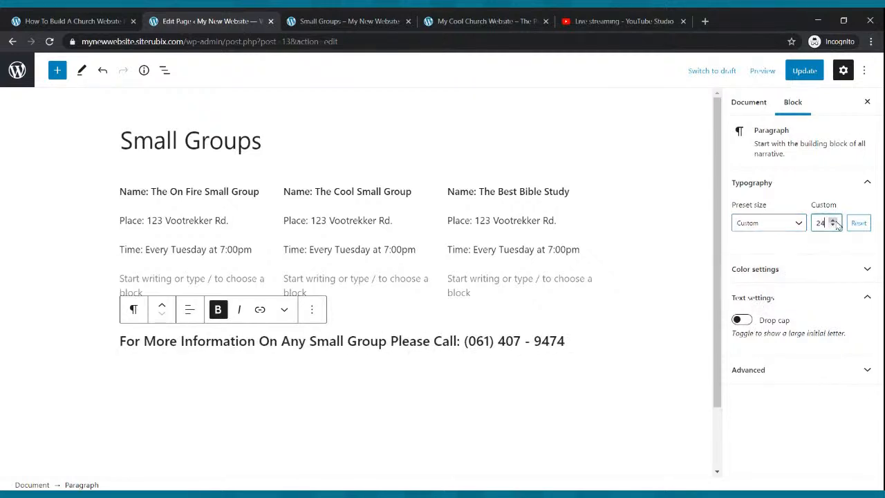
click(834, 221)
Step: Update the page and reload the live Small Groups page to check the enlarged contact line
click(804, 70)
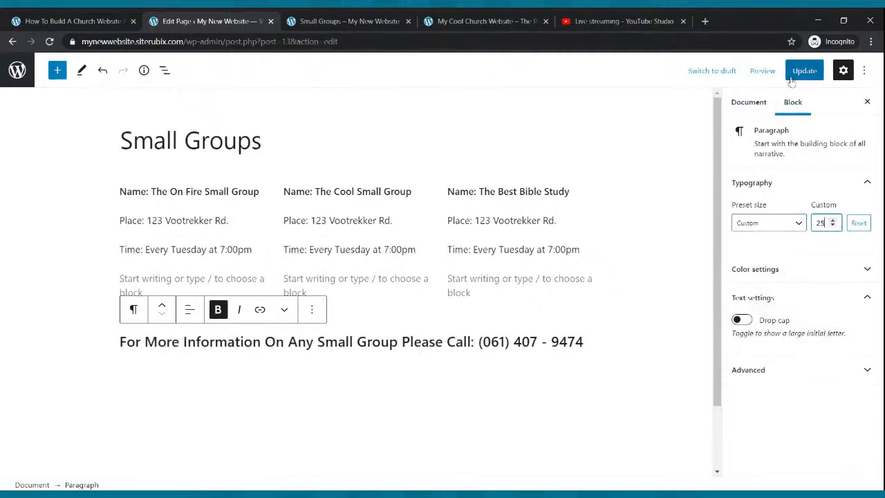
click(310, 19)
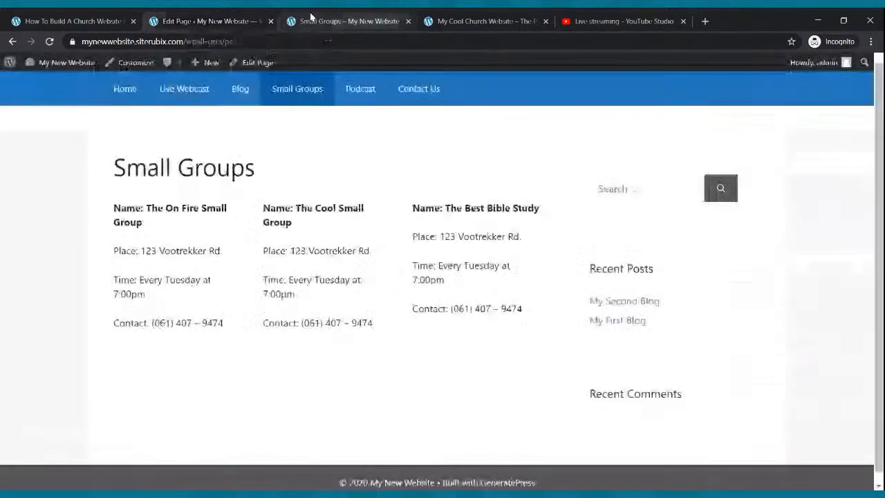
click(49, 41)
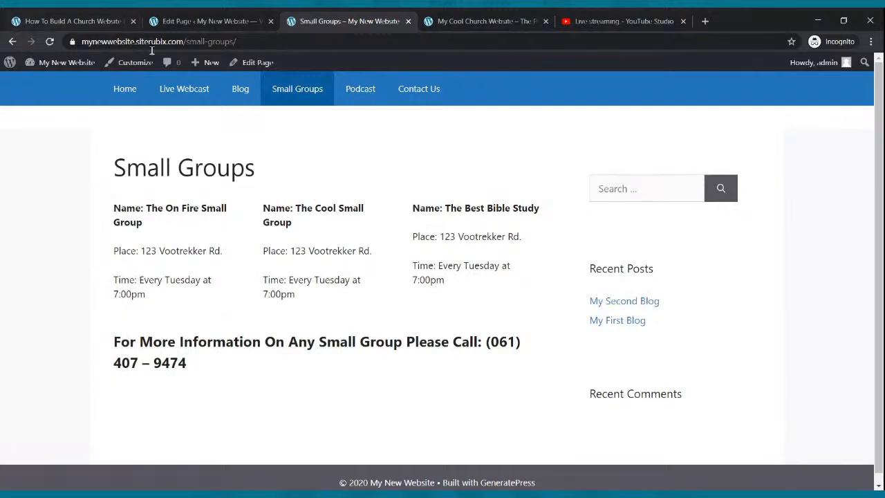
Step: Reduce the custom font size of the "For More Information" paragraph, update the page and go back to the live Small Groups page
click(251, 17)
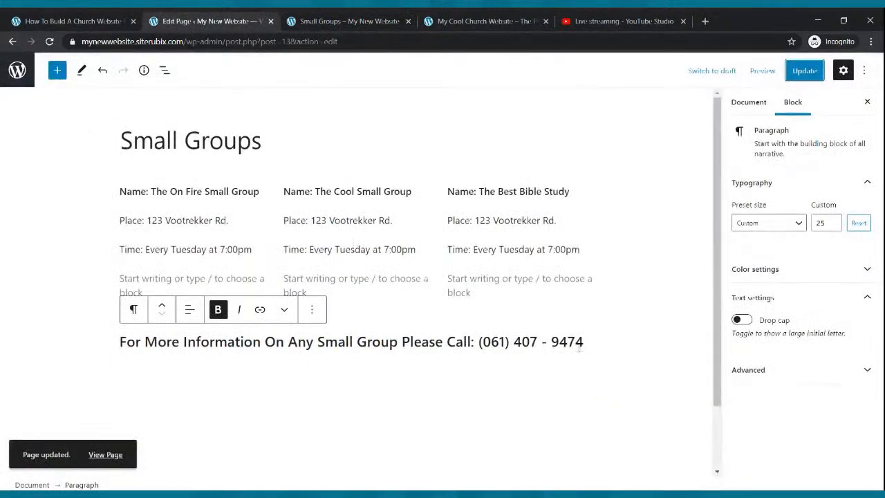
drag(587, 357, 120, 342)
click(833, 226)
click(832, 227)
click(832, 227)
click(832, 227)
click(832, 227)
click(805, 71)
click(349, 20)
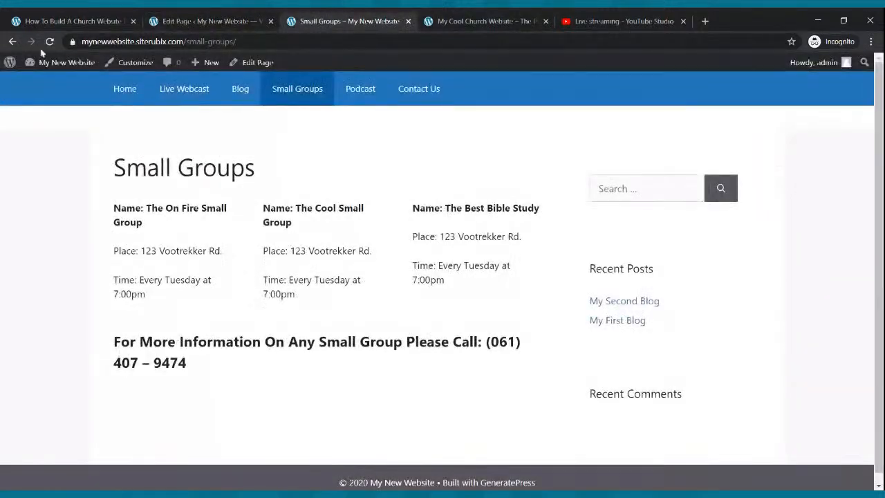
Step: Reload the live Small Groups page to check the resized contact line, and return to the WordPress admin's list of pages
click(50, 41)
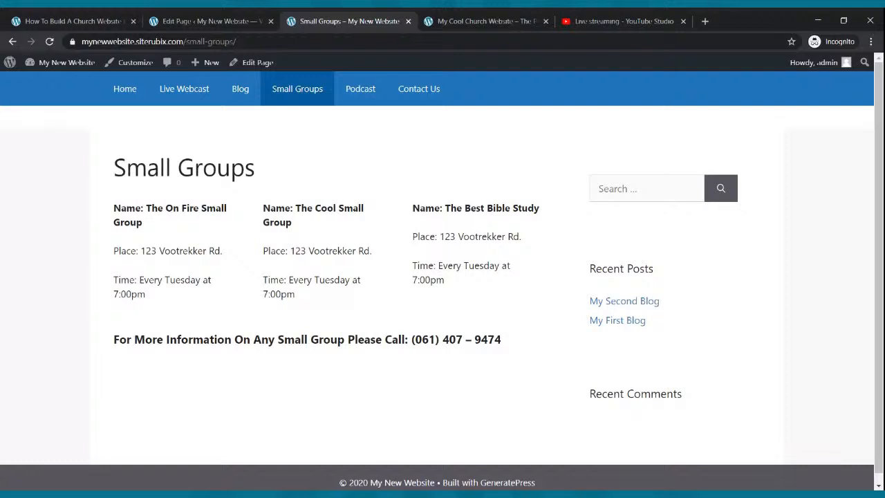
click(123, 91)
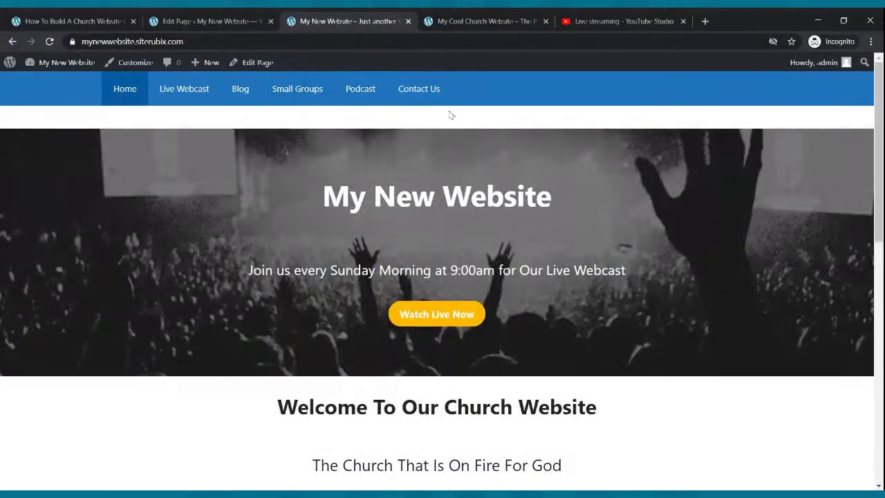
click(204, 20)
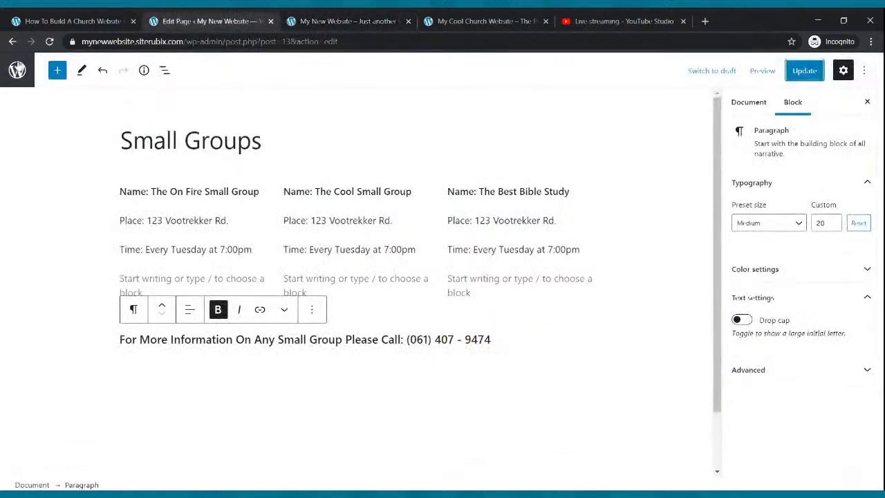
click(13, 42)
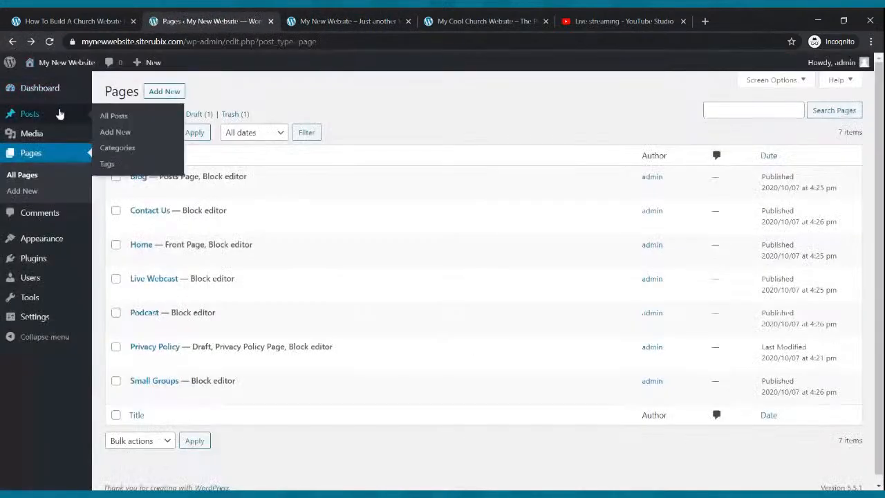
mouse_move(95, 140)
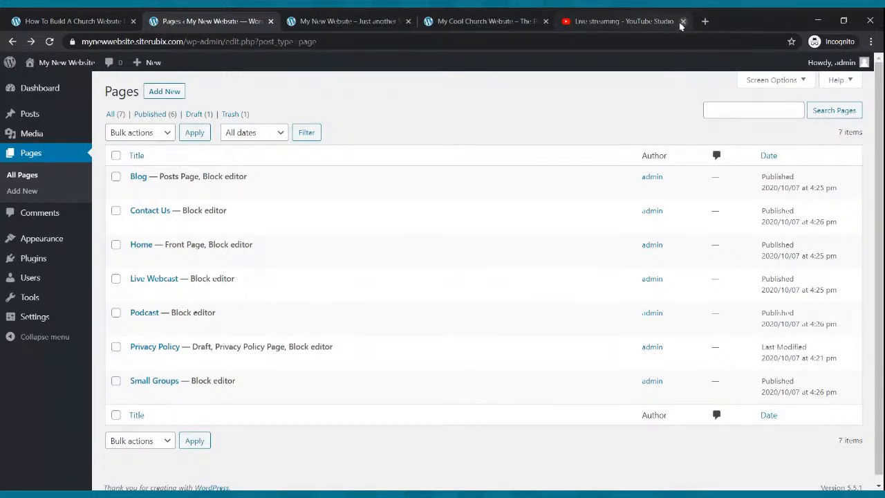
Step: Open spreaker.com in a new browser tab and close the YouTube Studio tab
click(705, 23)
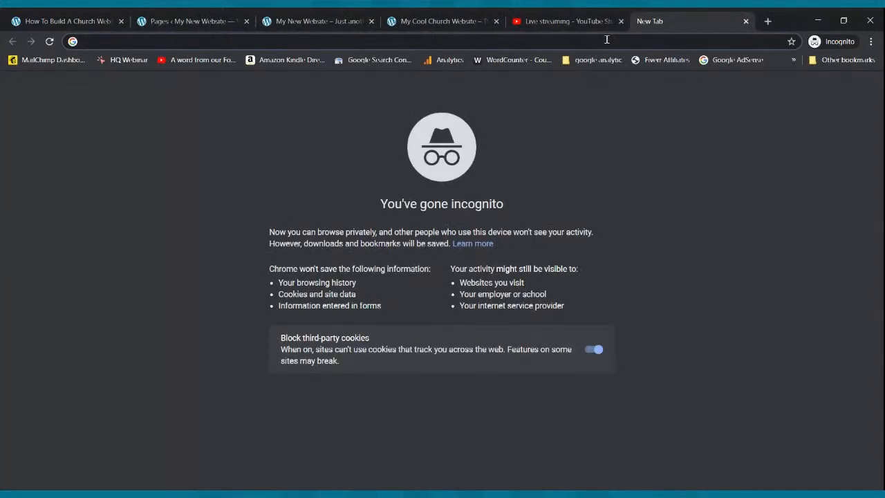
text(spreaker.com)
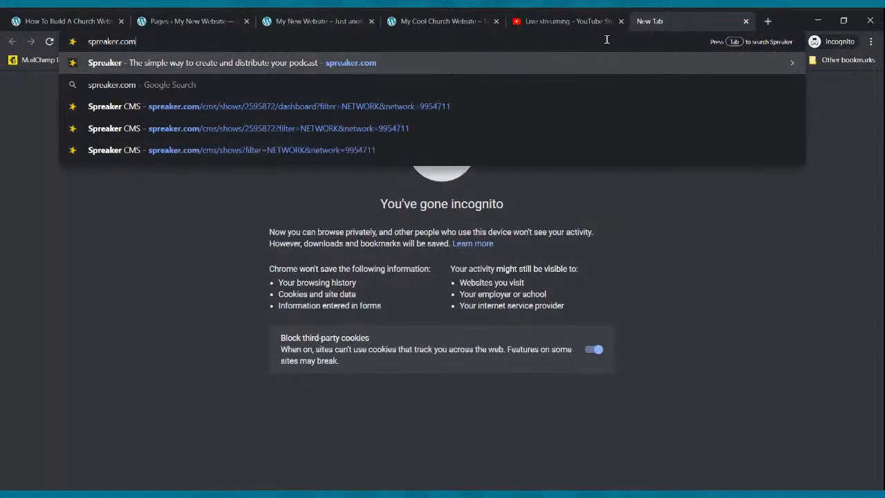
key(Return)
click(591, 23)
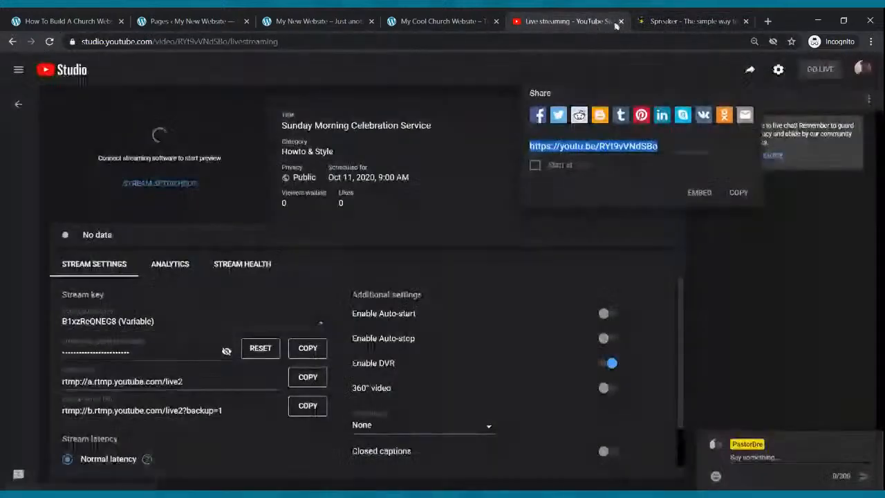
click(622, 22)
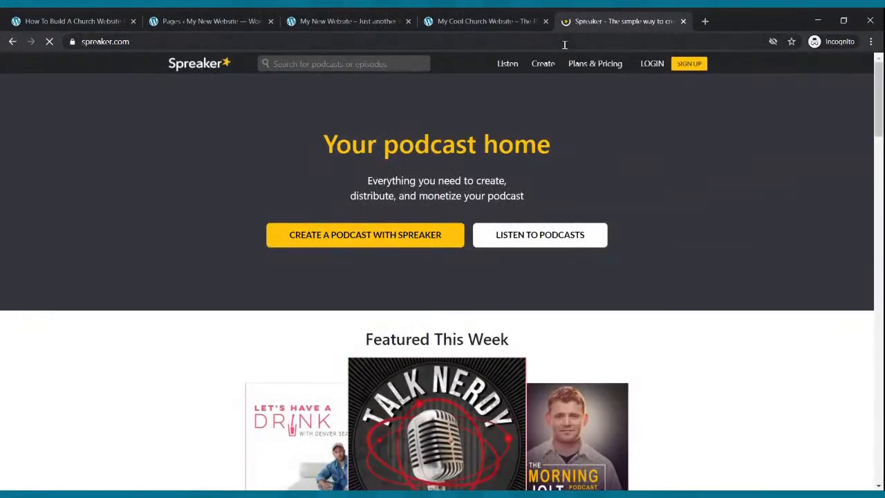
Step: Sign in to Spreaker with the saved account e-mail and password
click(651, 65)
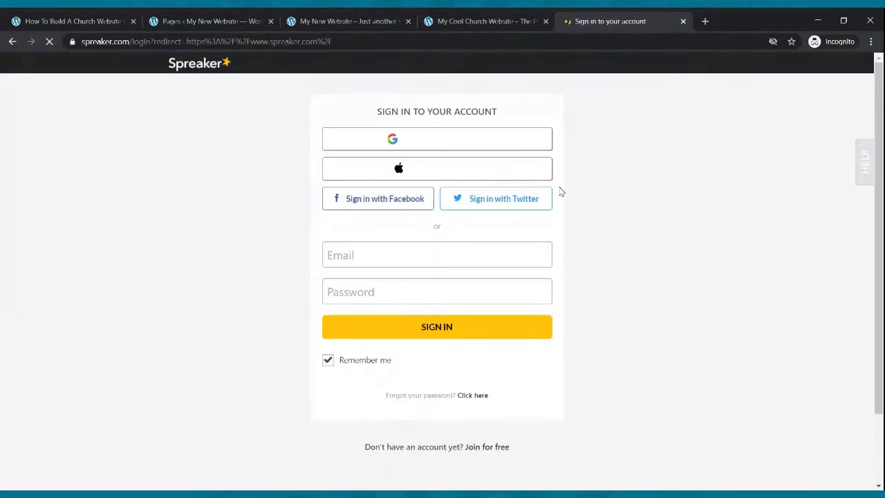
click(436, 255)
click(428, 274)
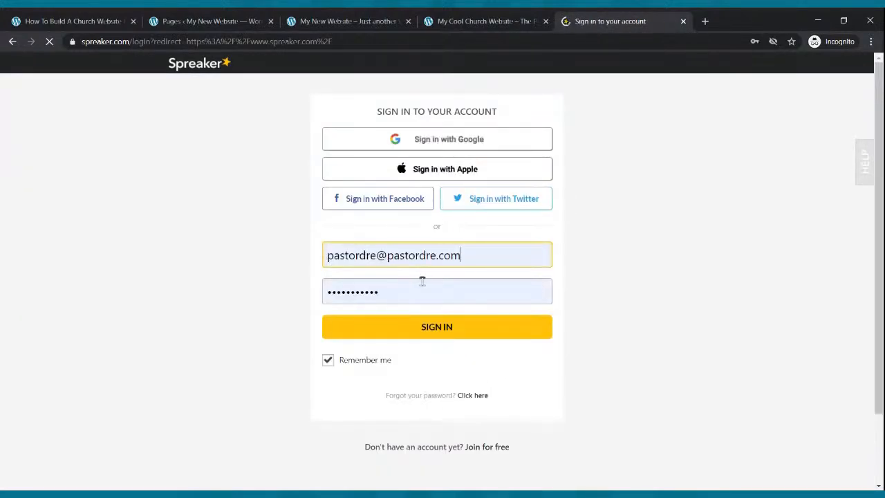
click(412, 335)
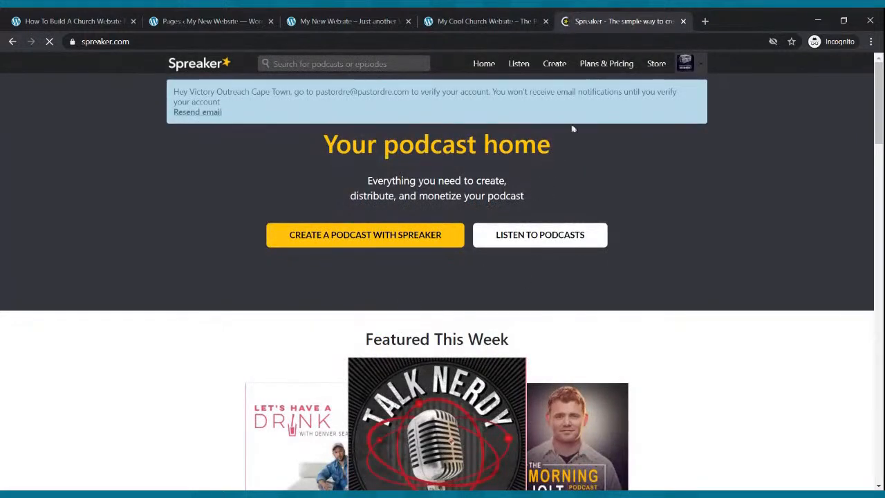
Step: From the Spreaker dashboard, open the RSS feed of the Rise Up Radio Segment podcast and select the feed's address
click(700, 66)
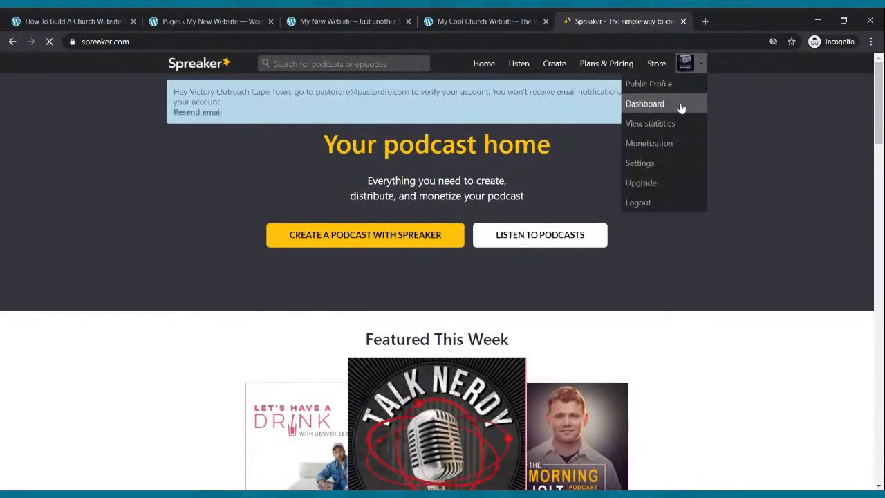
click(682, 106)
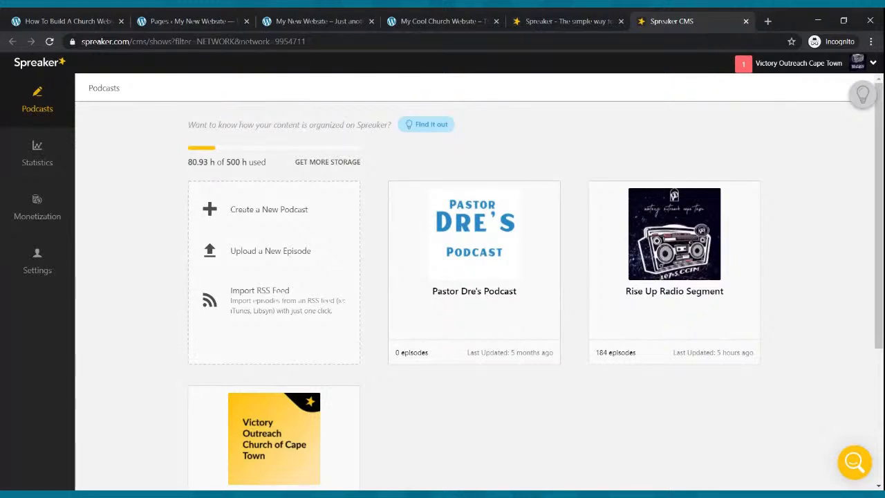
mouse_move(747, 216)
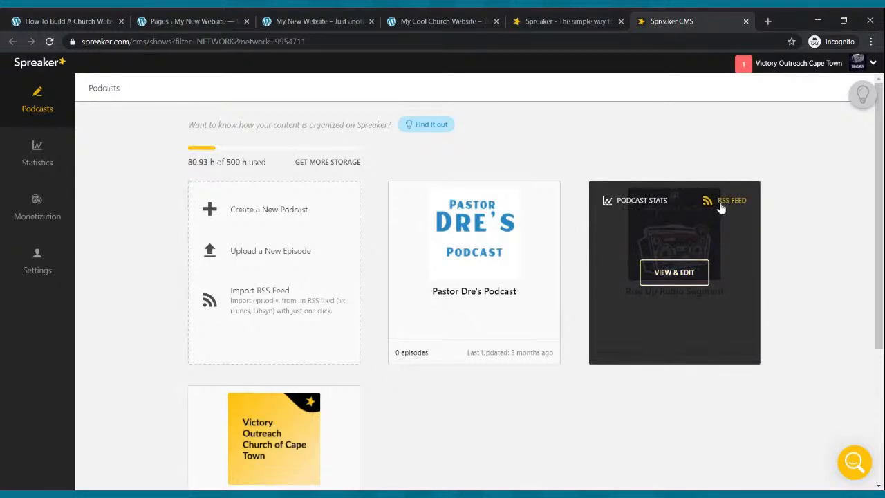
click(721, 202)
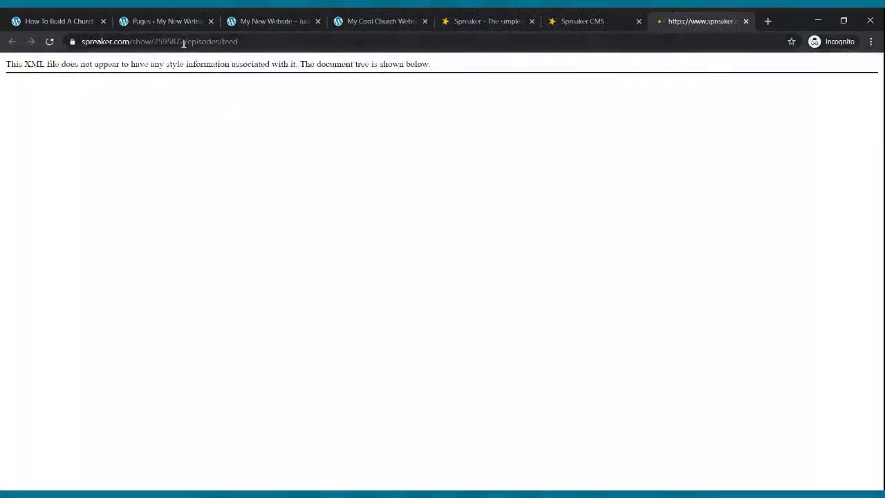
click(182, 41)
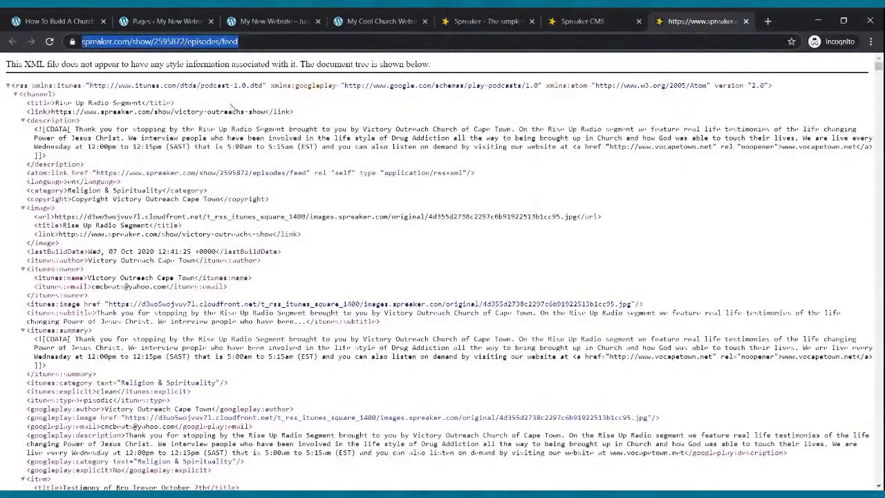
Step: Open the WordPress Podcast page in the block editor and write the paragraph "Welcome to our Podcast. We hope you enjoy it and or blessed."
click(188, 21)
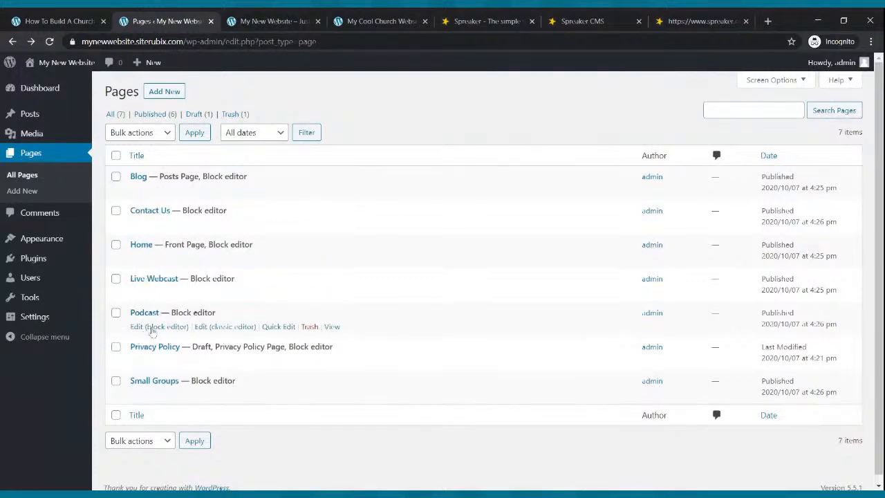
click(158, 327)
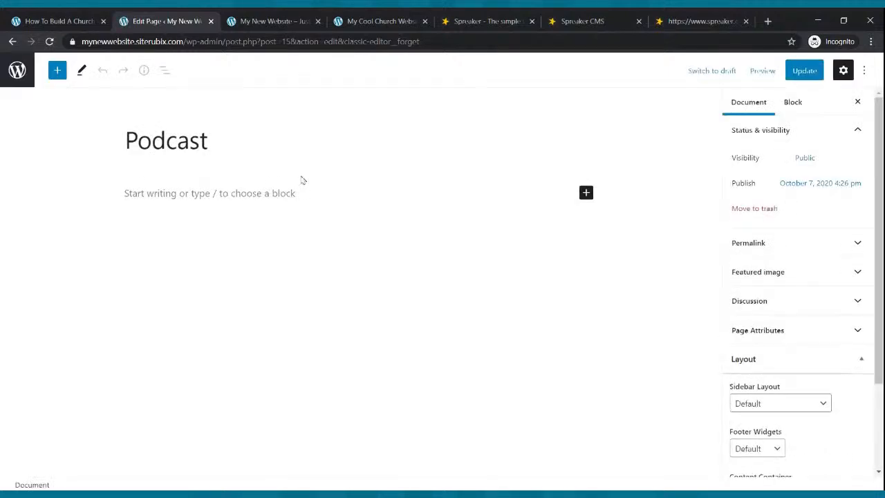
click(257, 193)
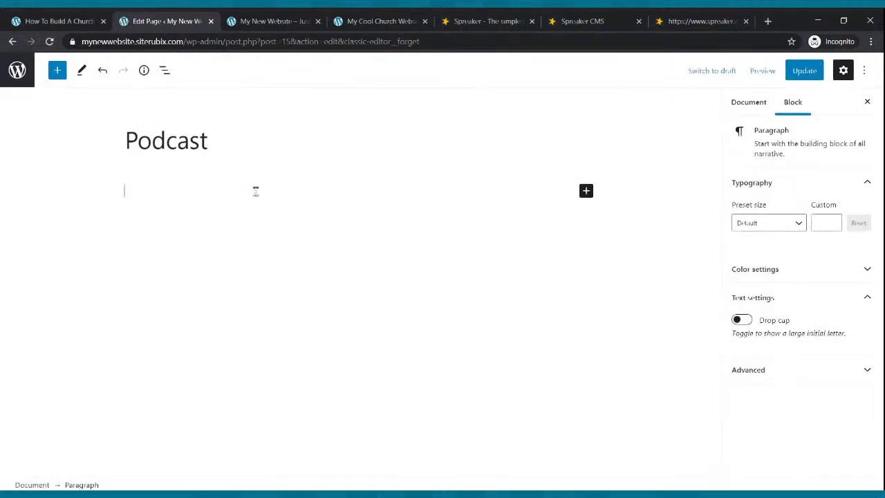
text(Weclome)
key(BackSpace)
key(BackSpace)
key(BackSpace)
text(lcome to our Podcast. We hope you enjo)
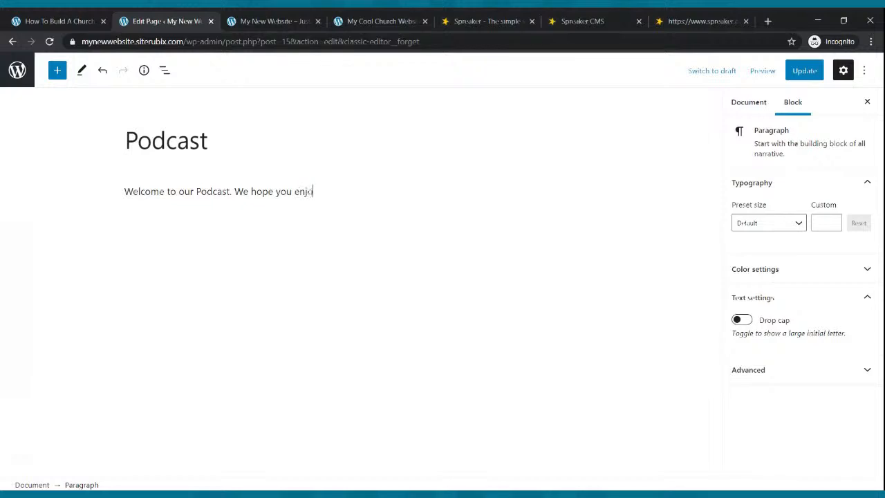
text(it and or blessed.)
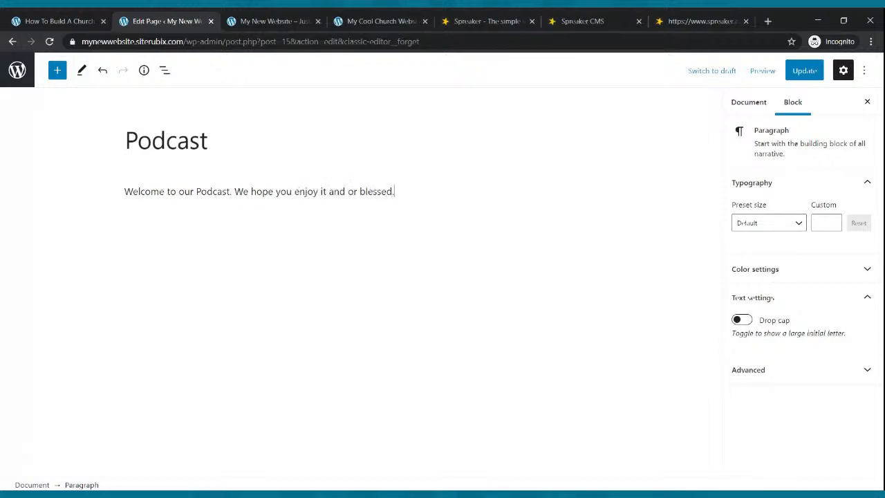
Step: Add an RSS block below the welcome paragraph on the Podcast page
key(Return)
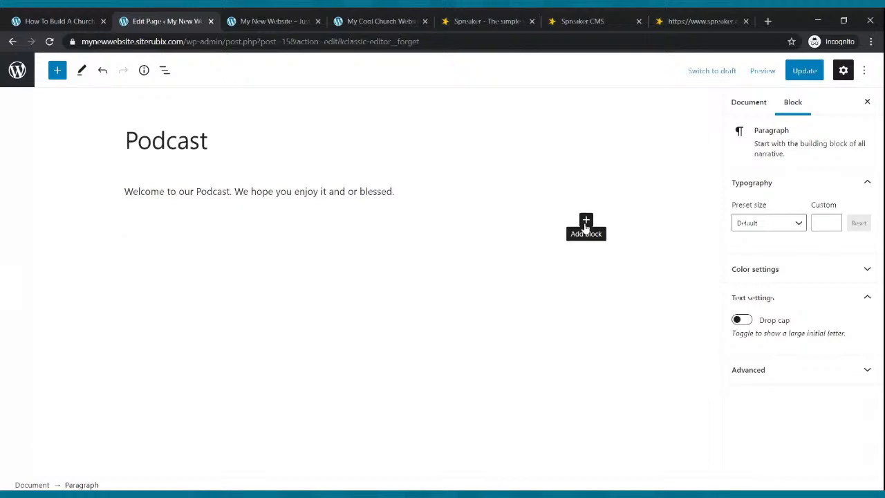
click(586, 221)
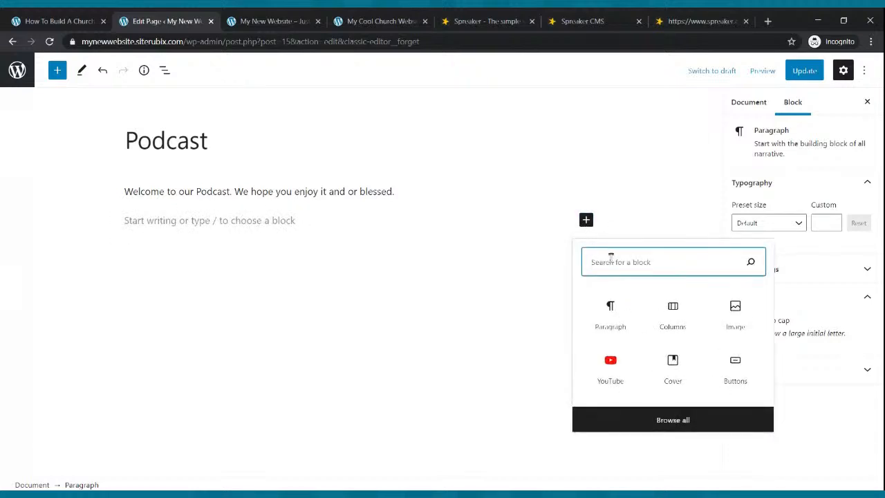
text(rss)
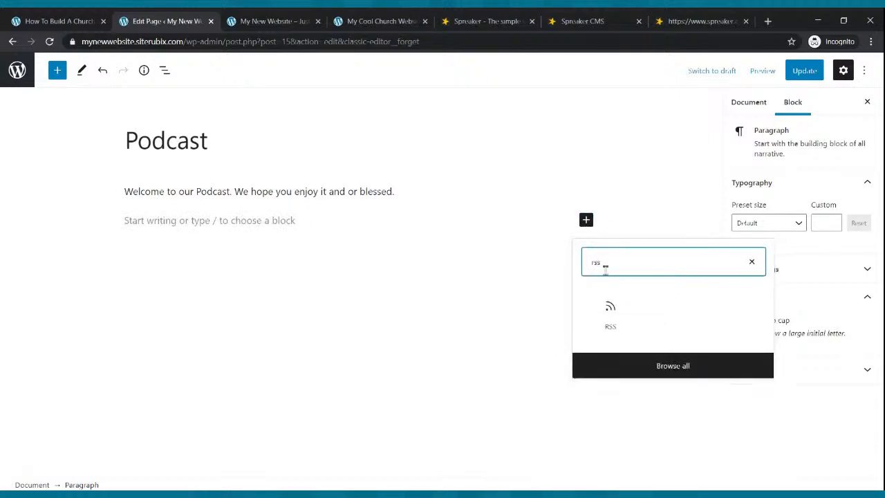
click(610, 316)
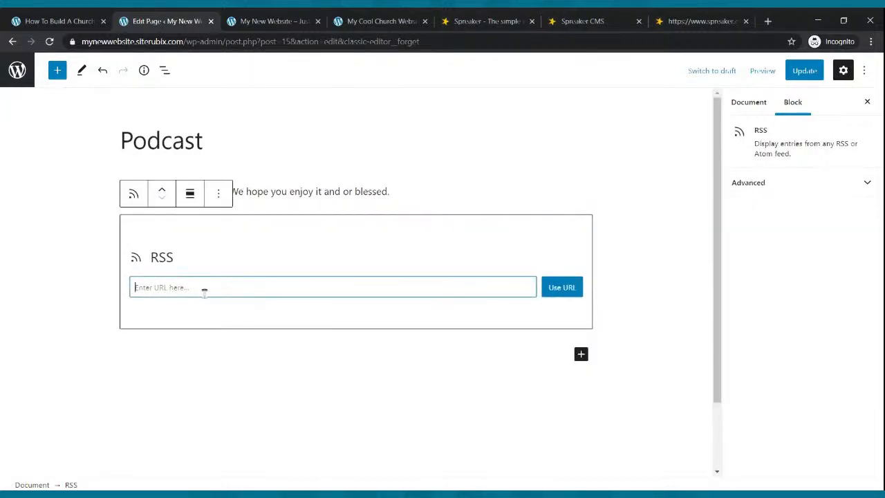
click(675, 21)
click(144, 43)
key(ctrl+c)
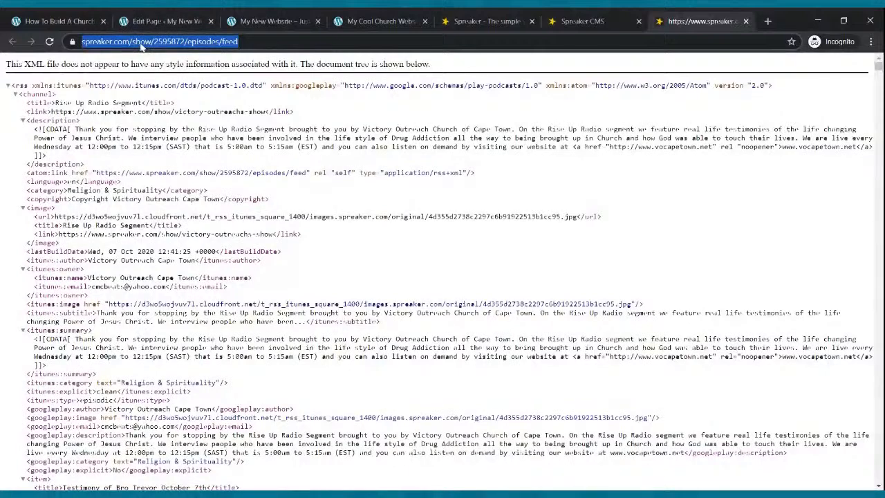
click(148, 21)
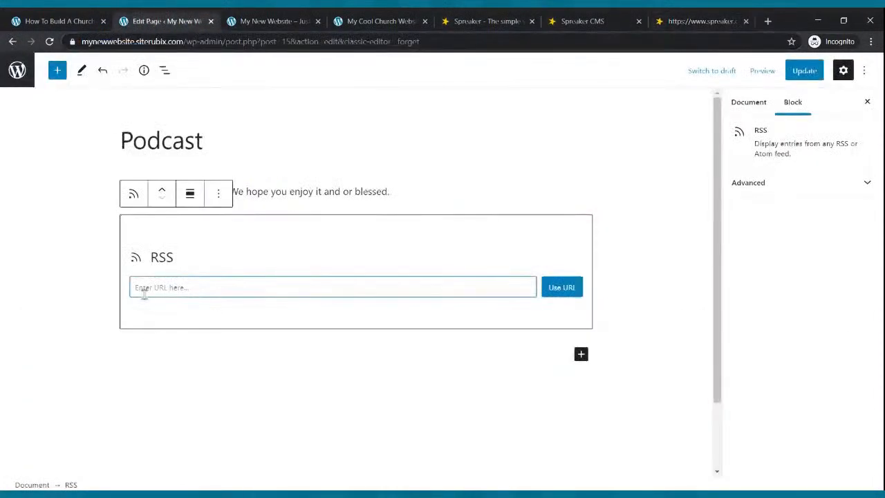
key(ctrl+v)
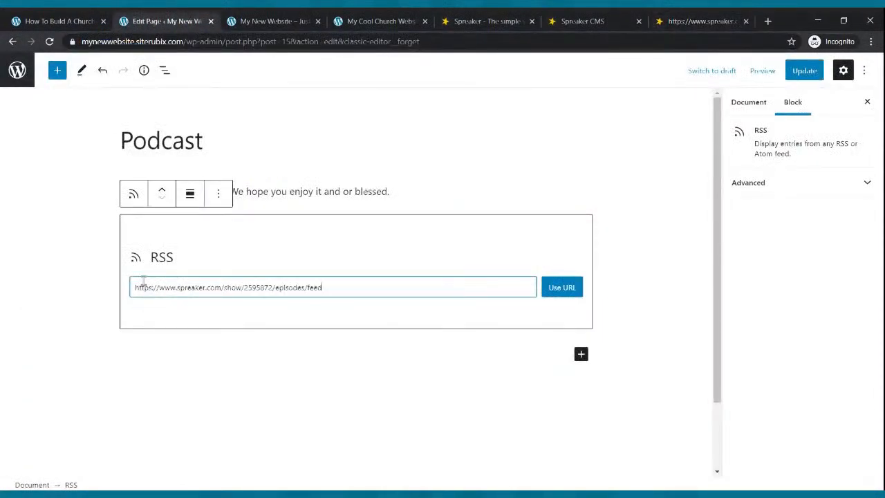
click(561, 288)
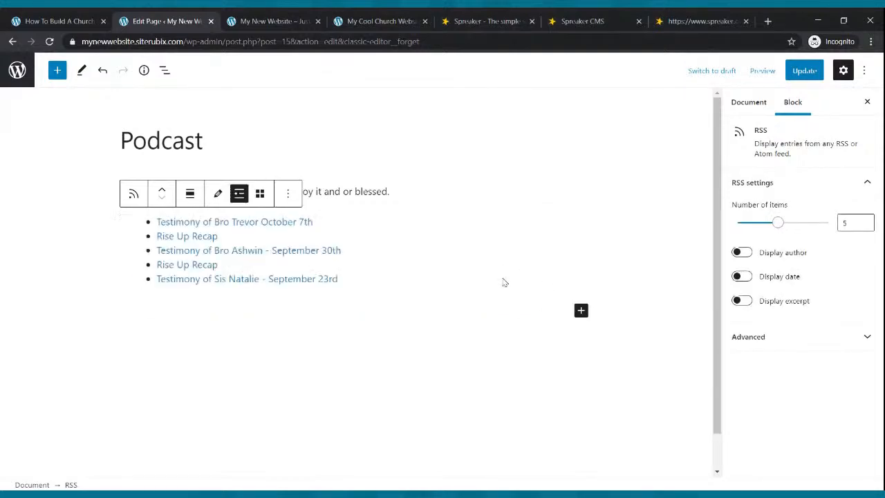
Step: Update the Podcast page and open it on the live website to check the episode list
click(804, 70)
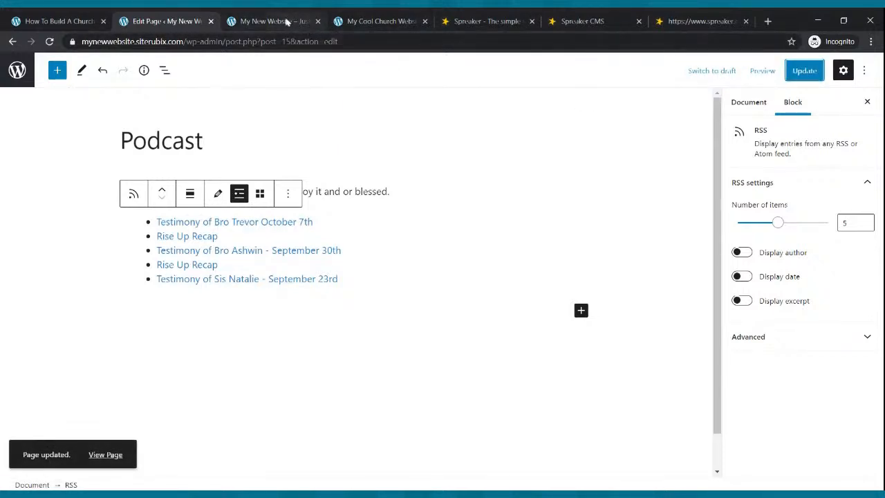
click(287, 22)
click(362, 88)
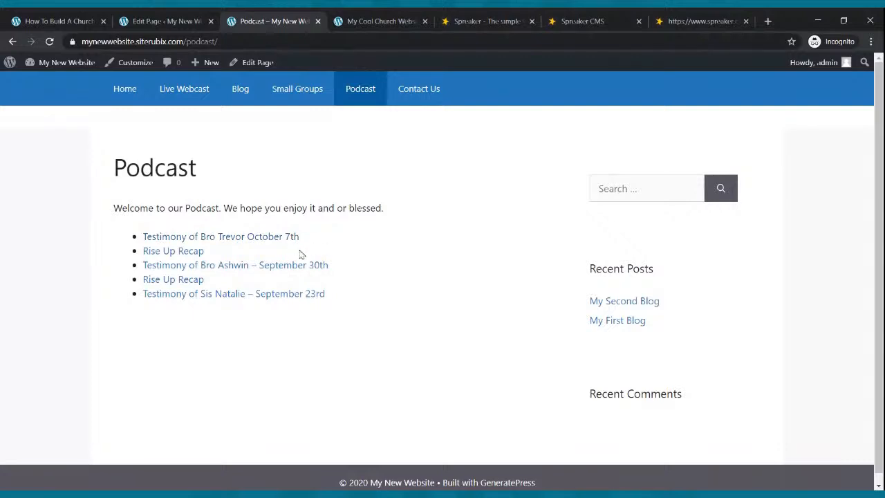
Step: Switch to Spreaker, open the Rise Up Radio Segment podcast and look through its episodes
click(617, 21)
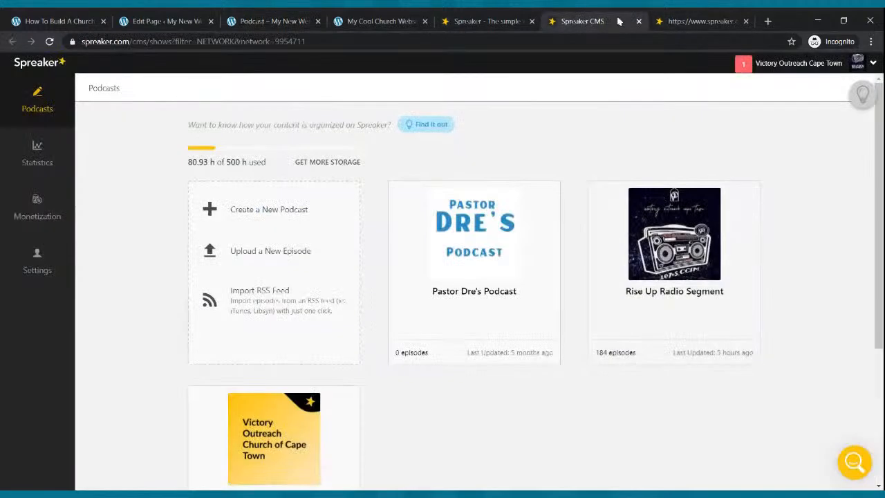
mouse_move(723, 273)
click(689, 276)
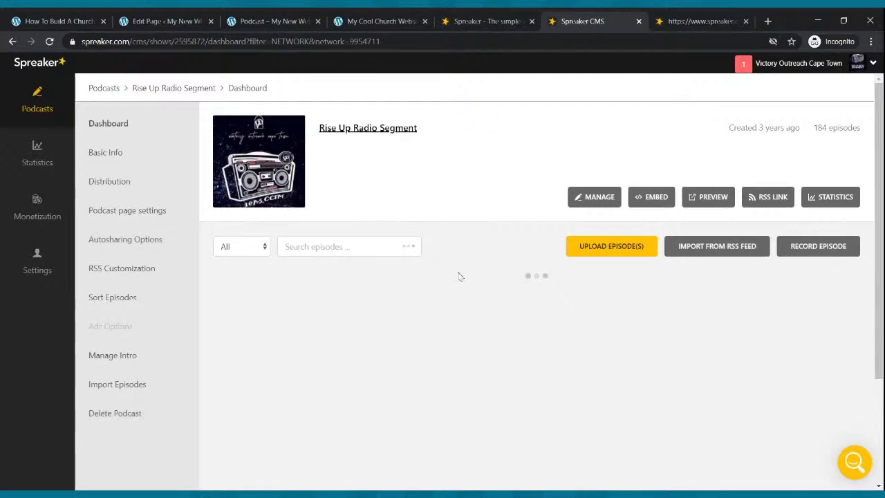
scroll(458, 277, down, 8)
scroll(459, 276, up, 8)
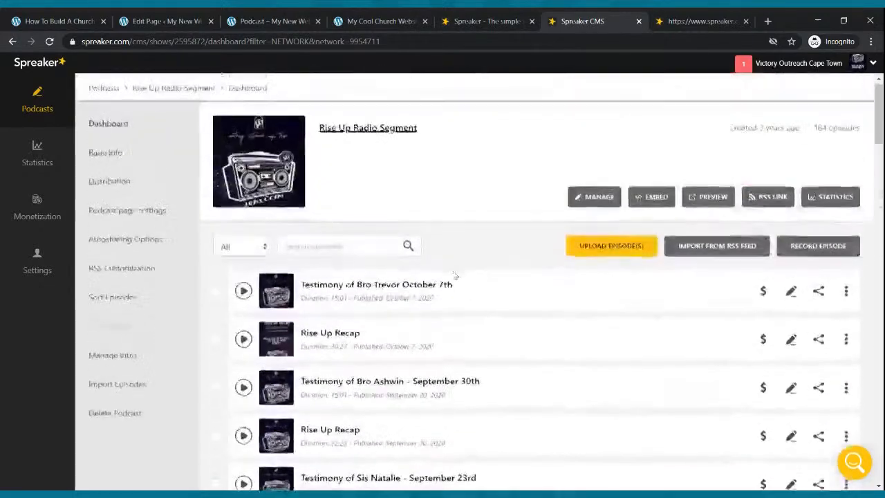
Step: Return to the new church website, open its Home page and close the open Spreaker pages
click(271, 21)
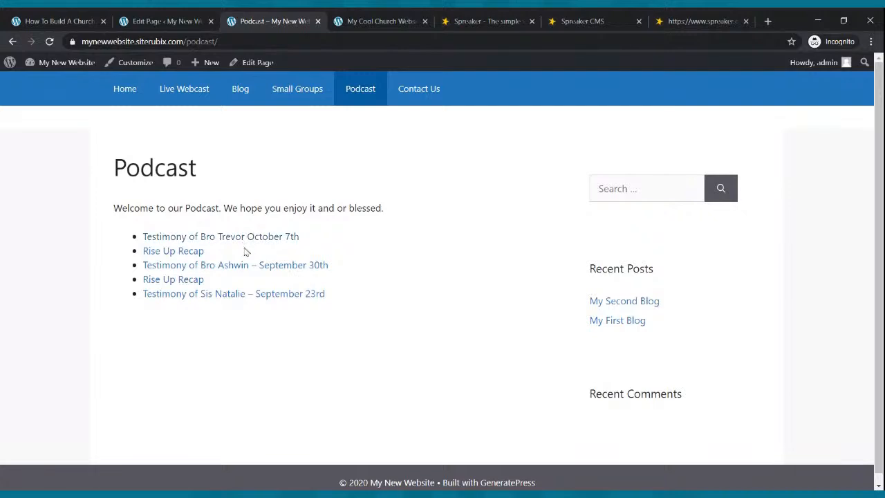
click(112, 94)
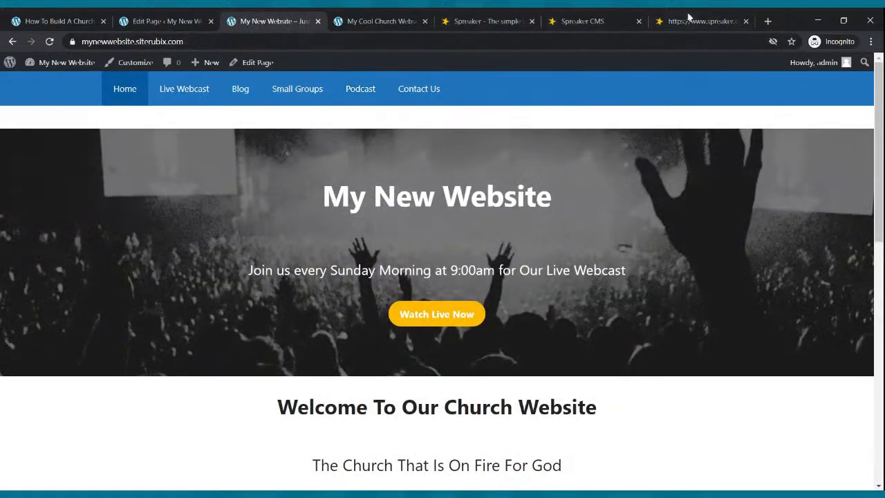
click(681, 21)
click(745, 21)
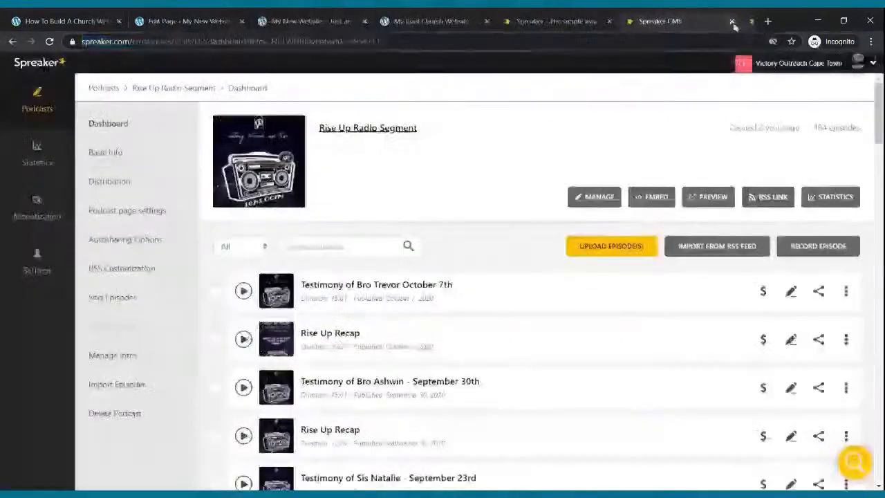
click(744, 21)
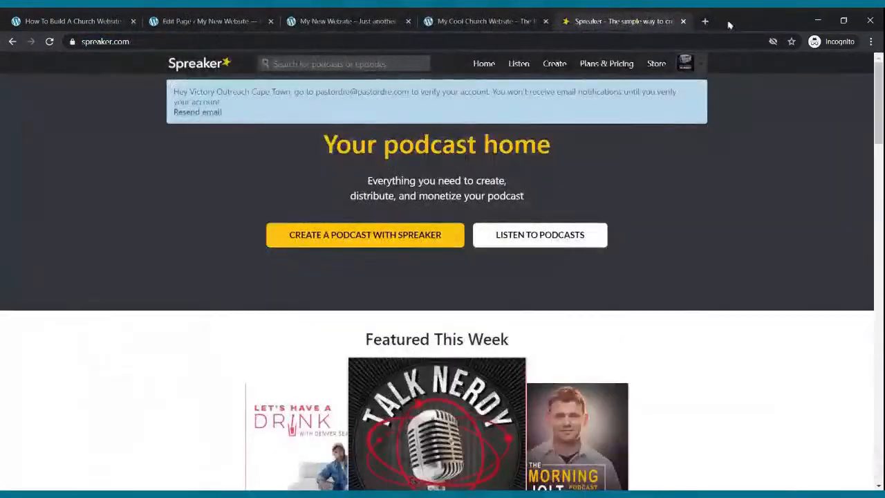
click(683, 21)
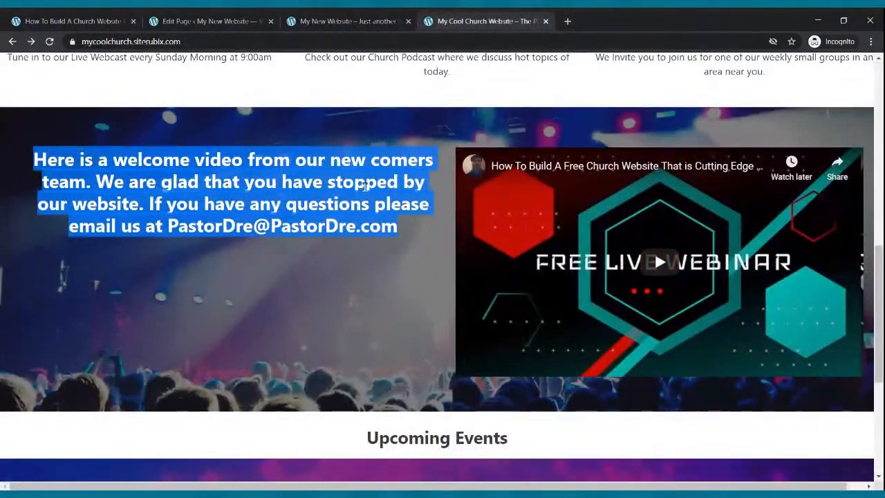
Step: Compare the My Cool Church Website front page with the Home page of My New Website
scroll(378, 126, up, 9)
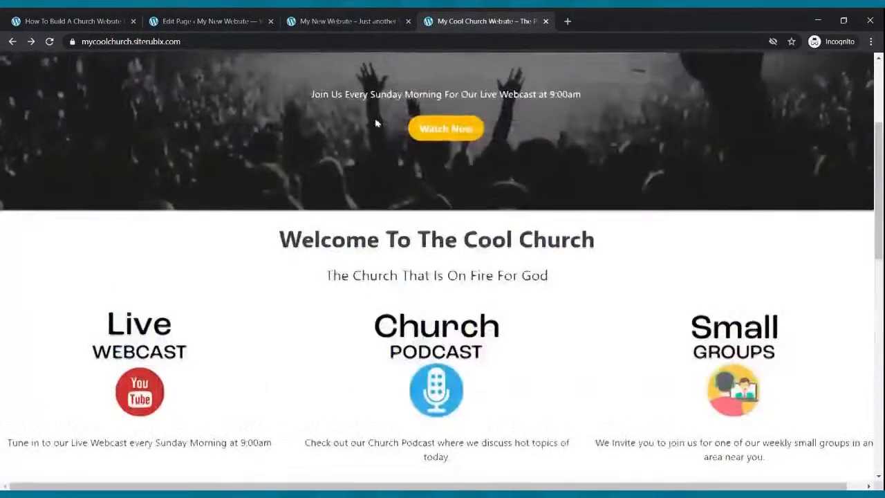
scroll(379, 121, down, 12)
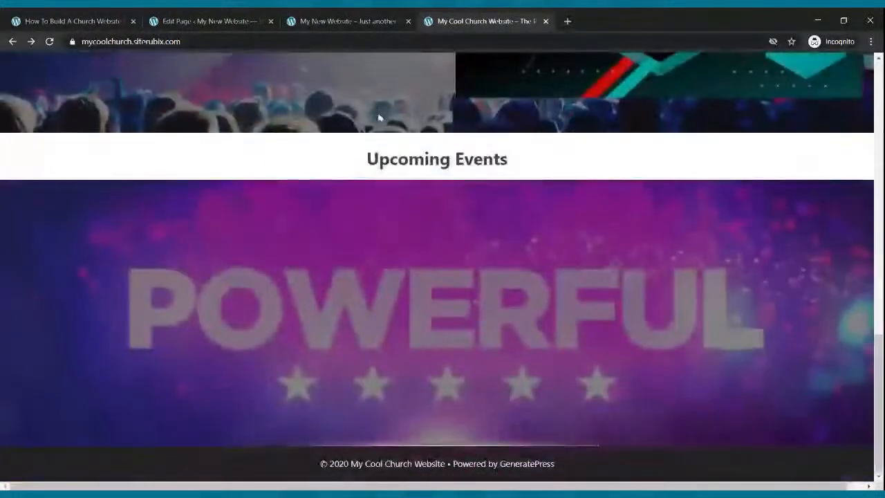
click(335, 20)
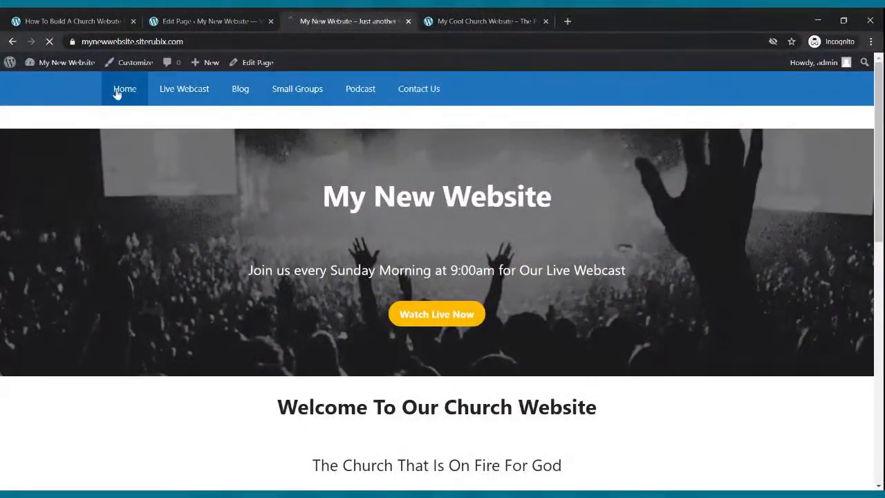
scroll(399, 200, down, 8)
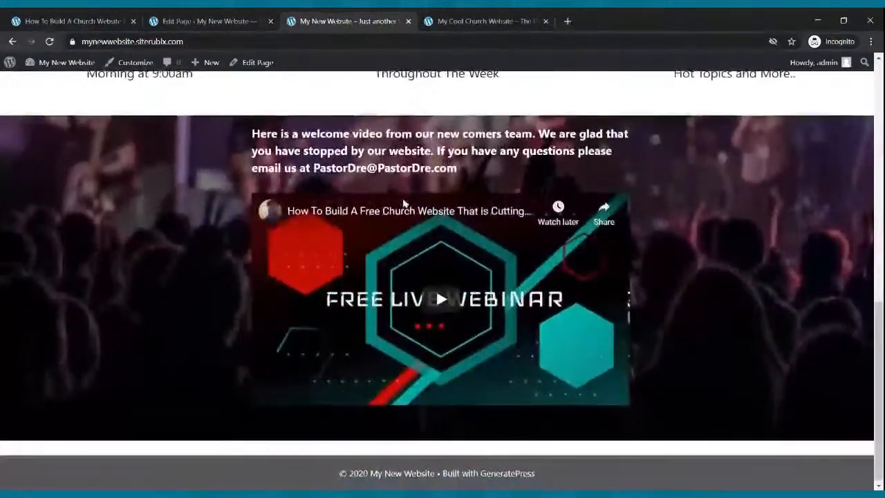
scroll(401, 207, up, 8)
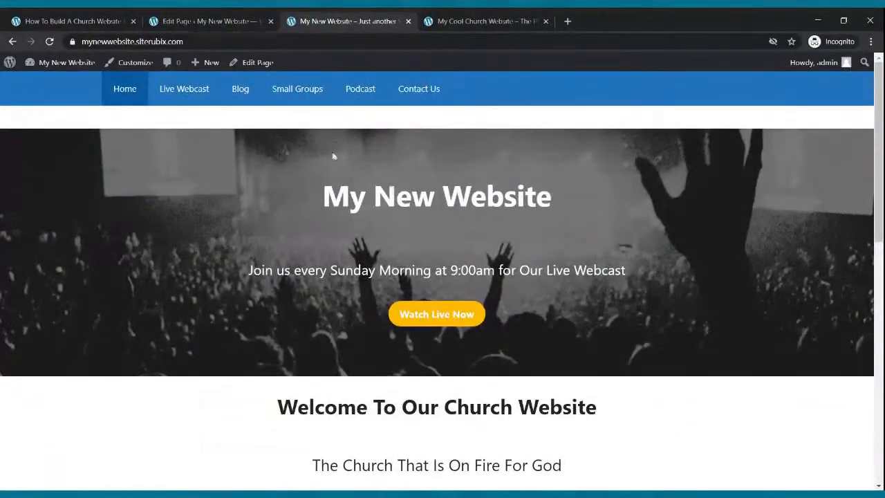
Step: Go back from the Podcast page to the WordPress page list and open the Contact Us page in the block editor
click(206, 20)
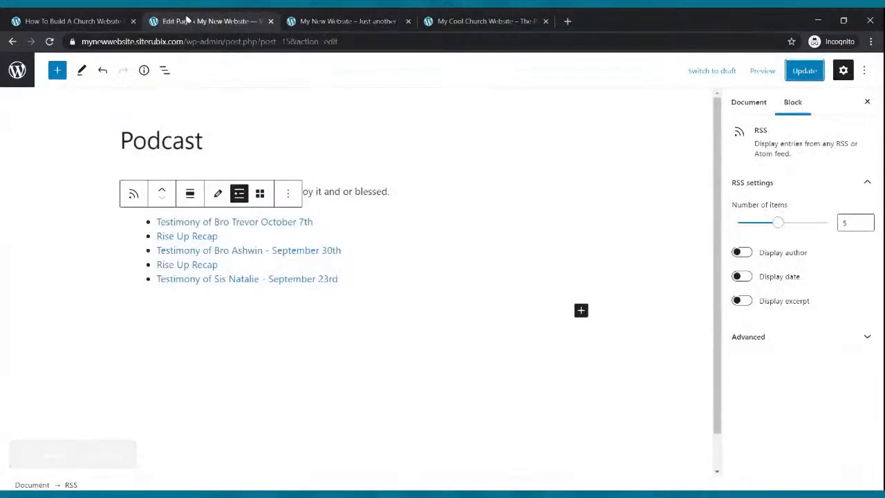
click(81, 16)
click(166, 20)
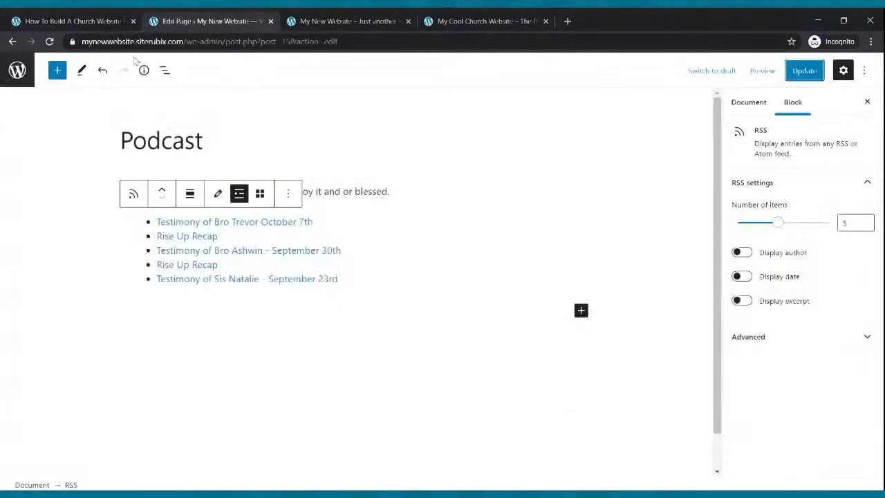
click(13, 42)
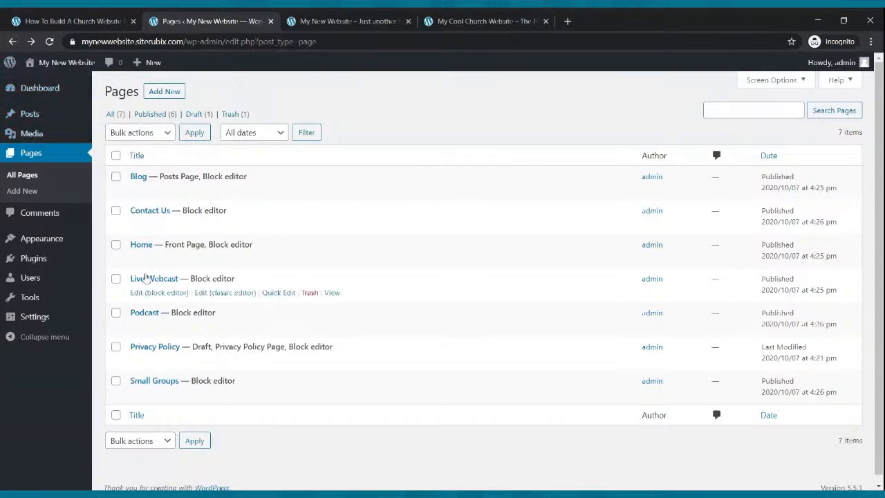
click(146, 227)
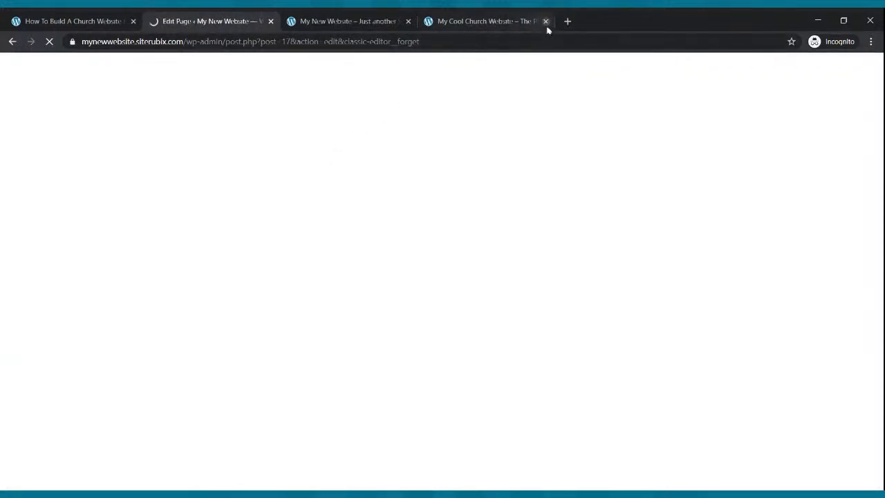
Step: Switch to JotForm by opening jotform.com/myforms in a new browser tab
click(567, 21)
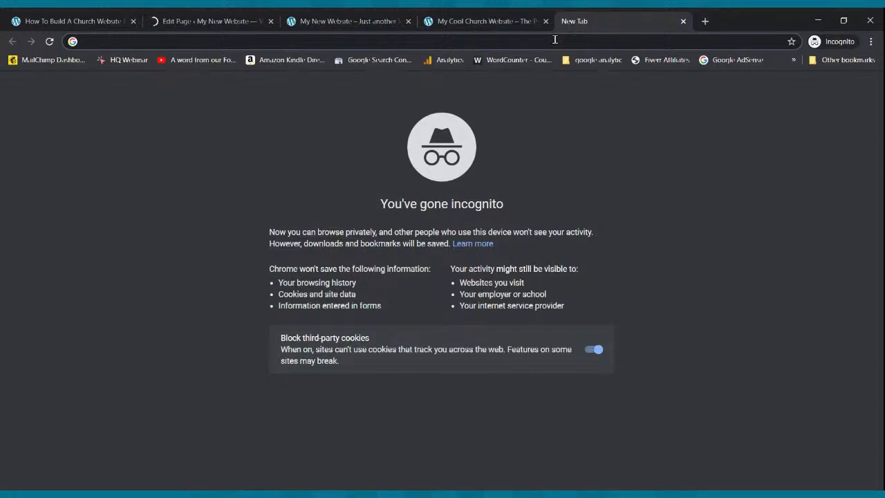
text(jotfo)
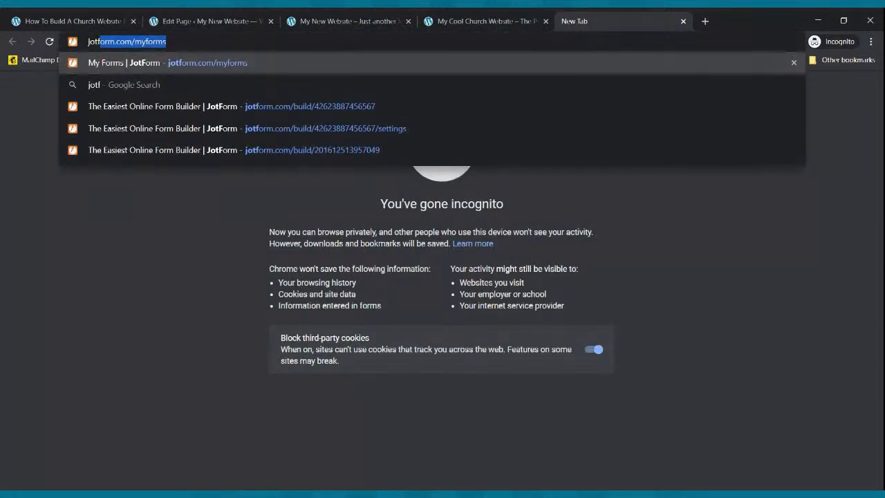
text(rm.com)
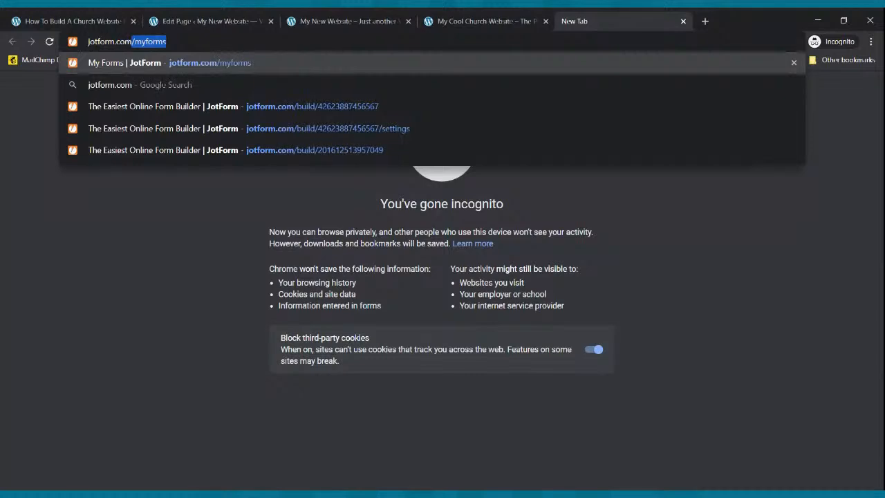
key(Return)
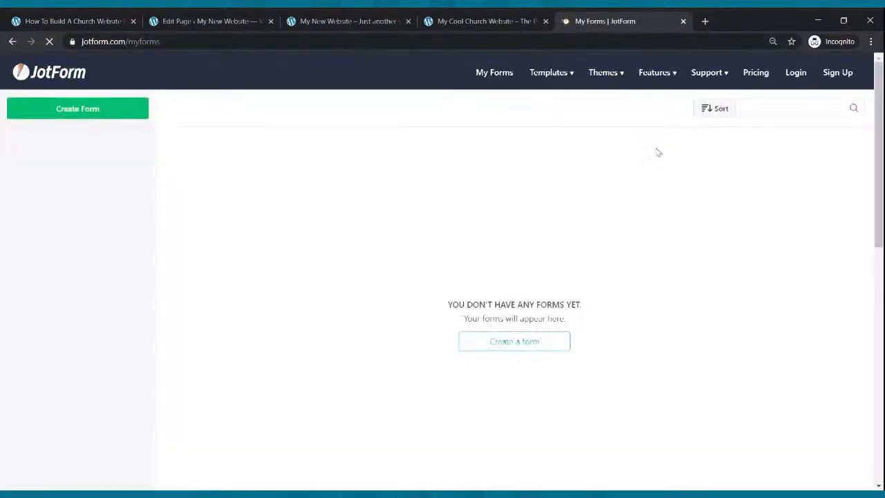
Step: Open JotForm's pricing page and compare the form limits and features of the Starter, Bronze, Silver and Gold plans
click(756, 73)
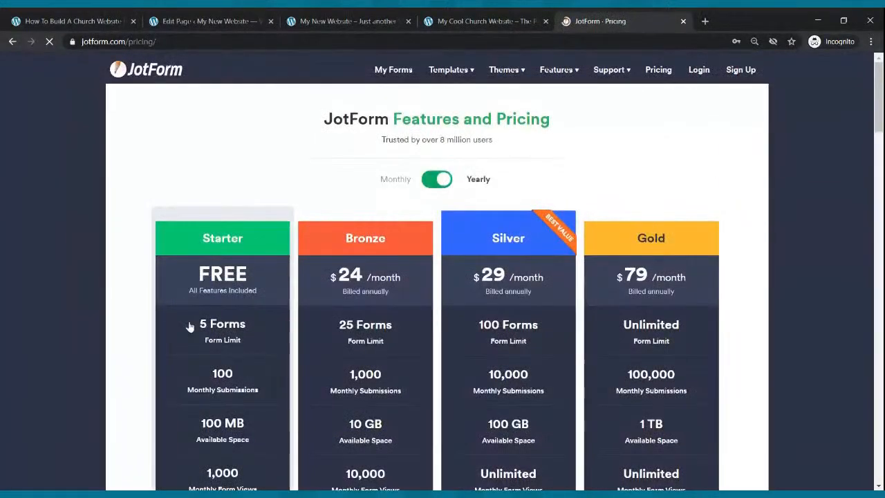
scroll(208, 290, down, 2)
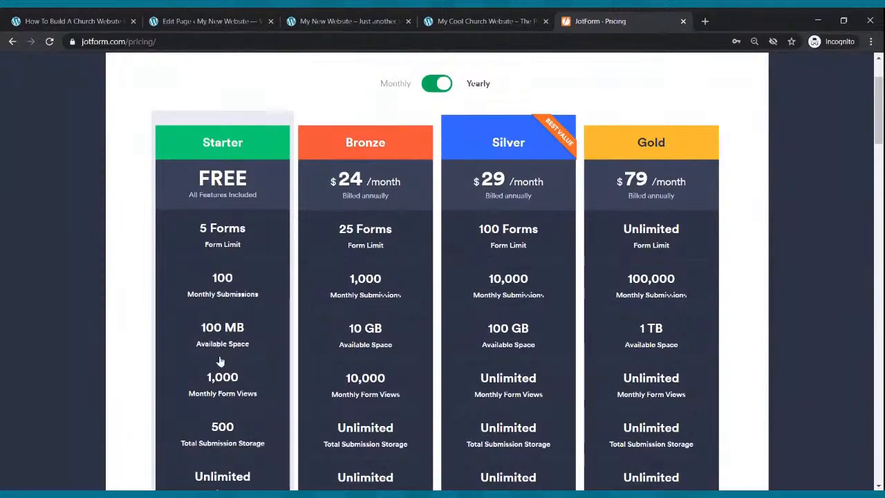
scroll(231, 359, down, 2)
scroll(243, 344, up, 2)
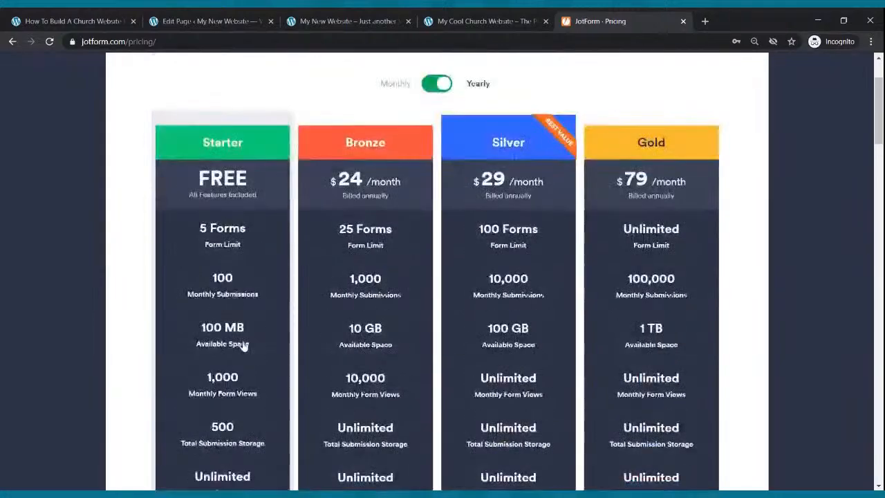
scroll(245, 344, down, 2)
scroll(245, 342, down, 4)
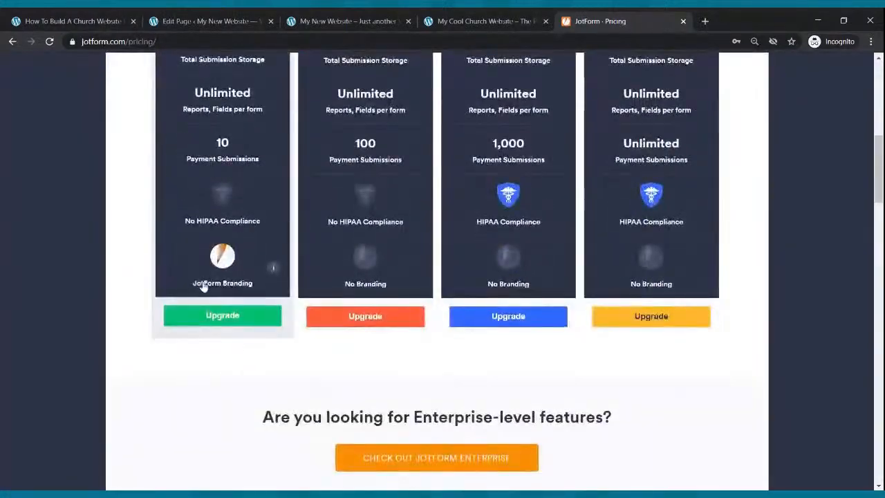
scroll(206, 282, up, 6)
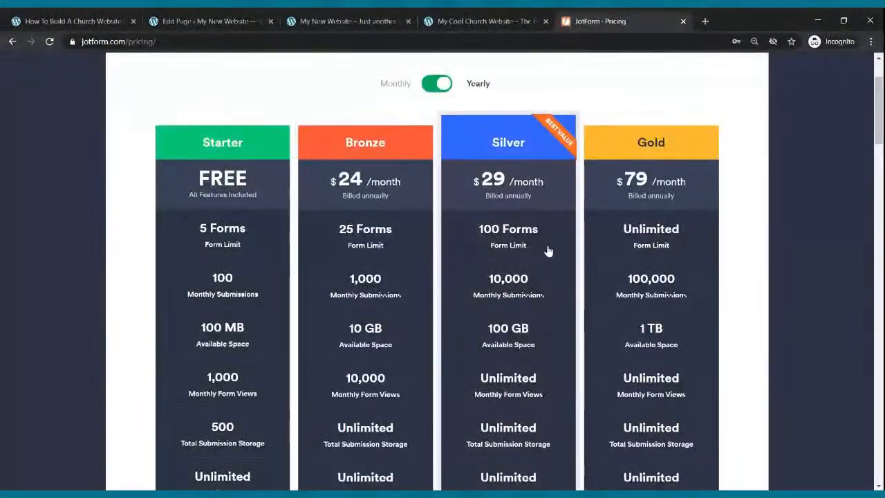
scroll(543, 204, up, 2)
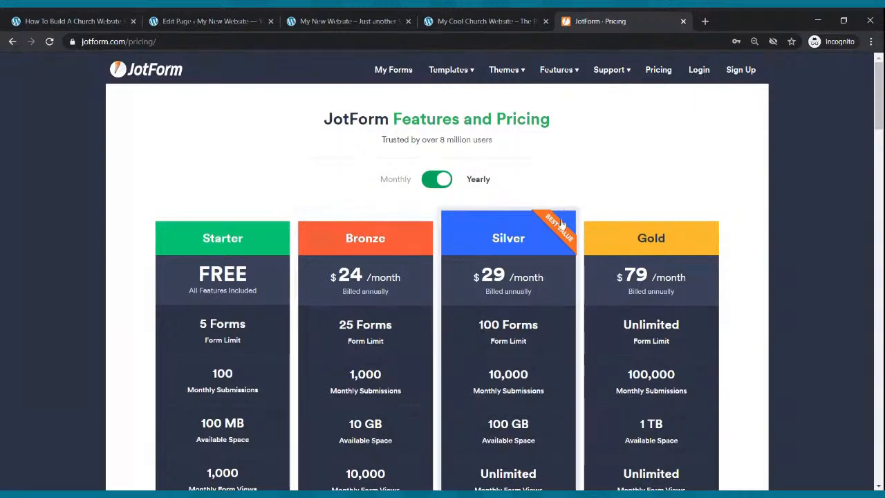
Step: Log in to JotForm with the account's username and password
click(699, 72)
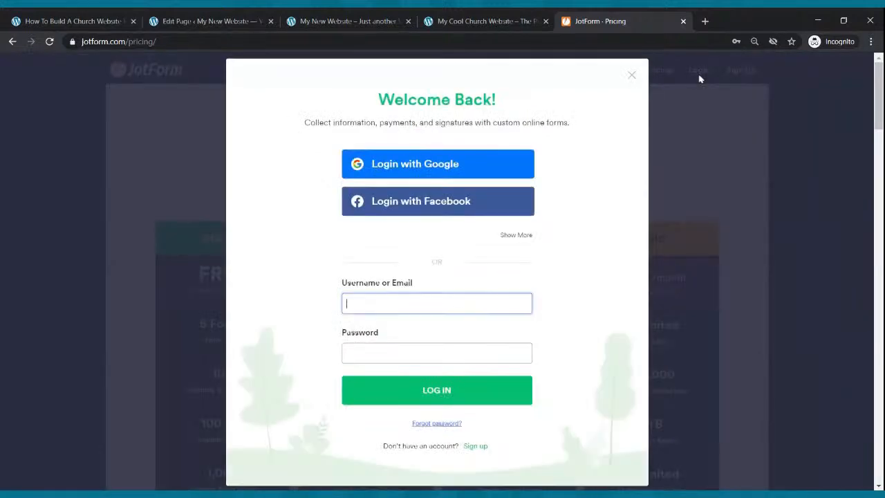
click(381, 311)
click(377, 390)
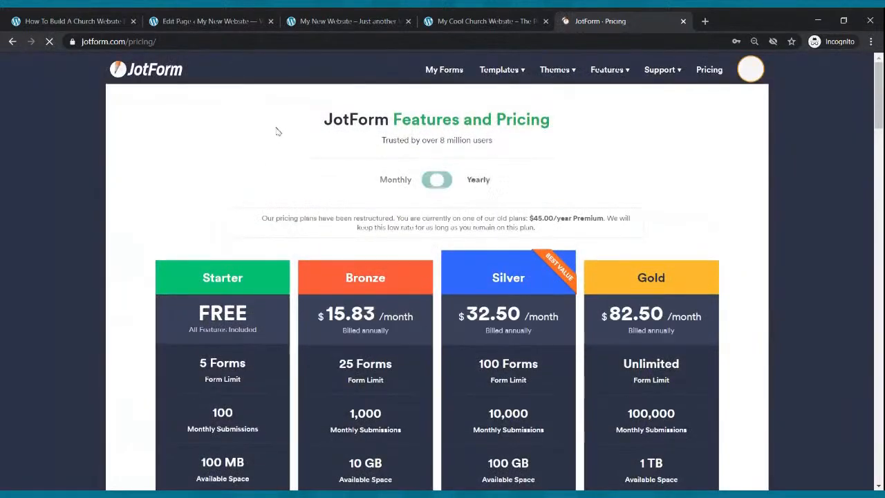
Step: Show the account's list of forms and open the Contact Us form for editing
click(445, 72)
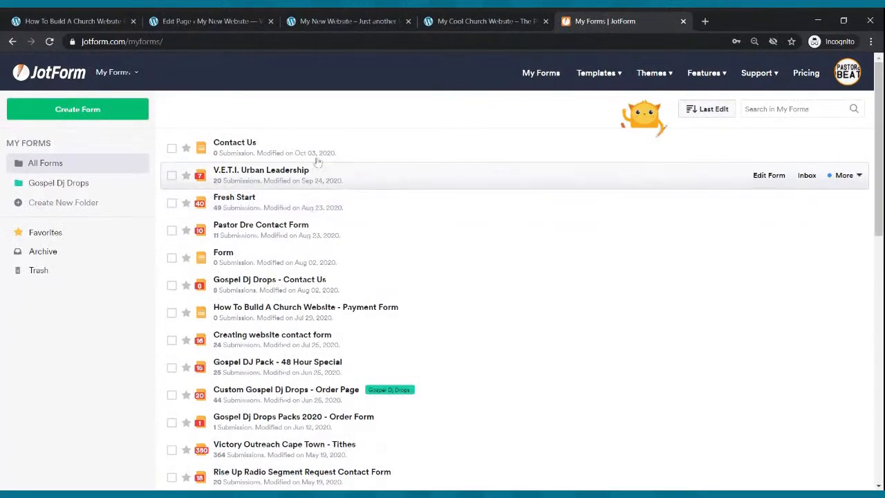
click(762, 148)
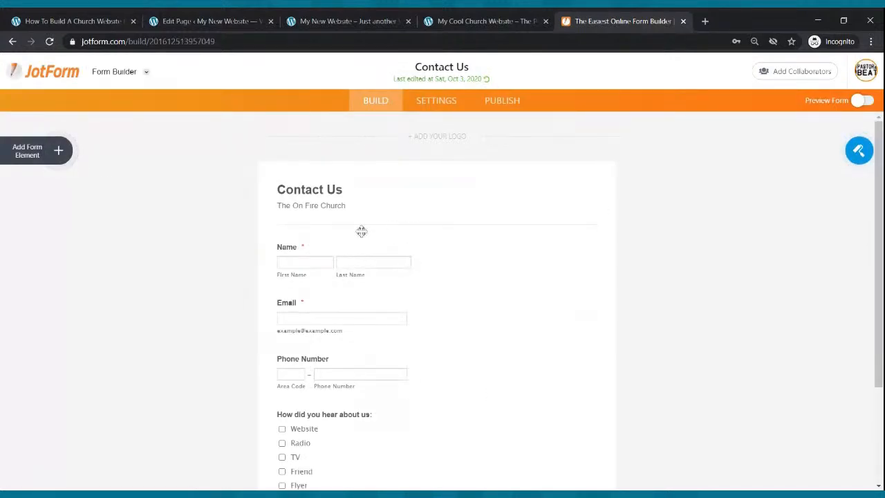
Step: Try adding a Full Name element and an Email element to the Contact Us form, deleting each duplicate again
click(58, 150)
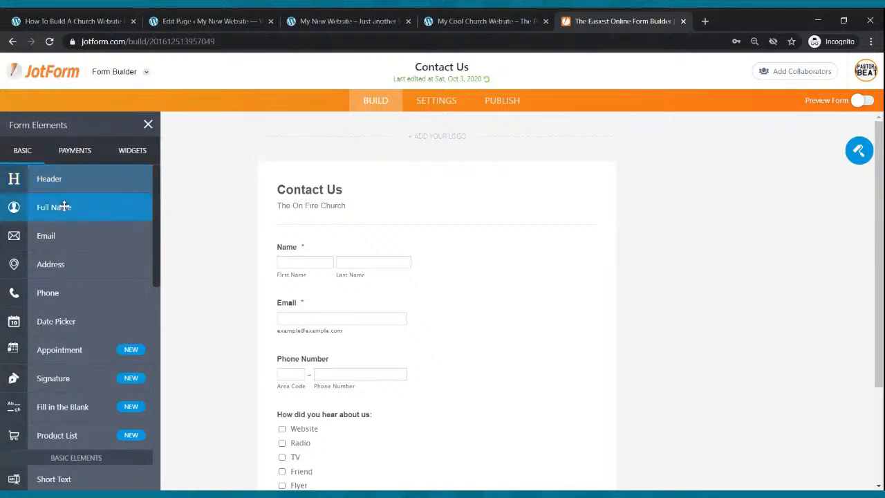
drag(54, 206, 328, 241)
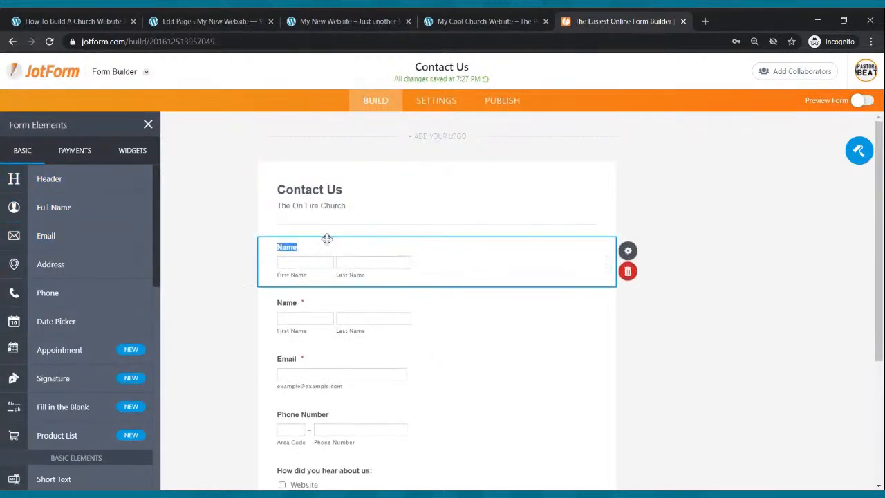
click(627, 271)
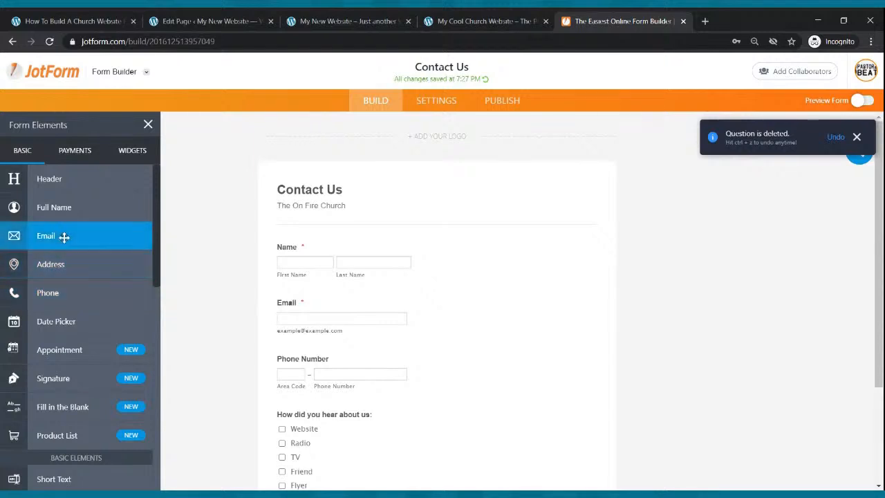
drag(63, 235, 349, 347)
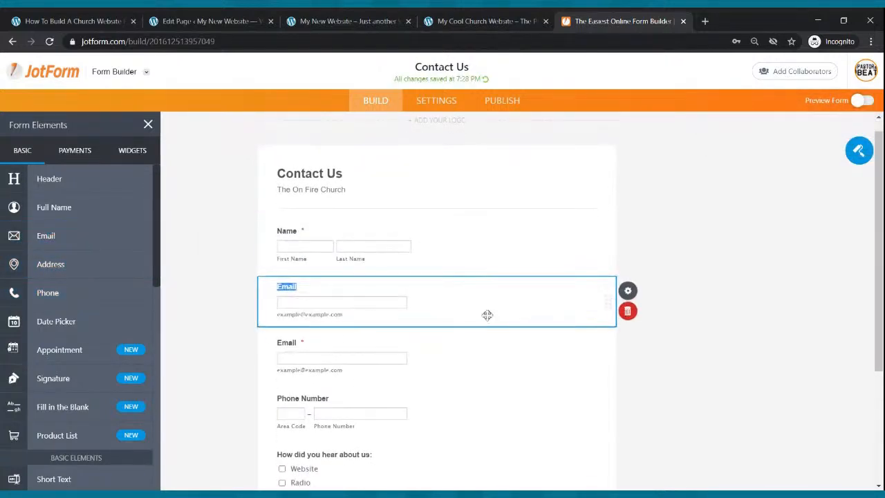
click(625, 321)
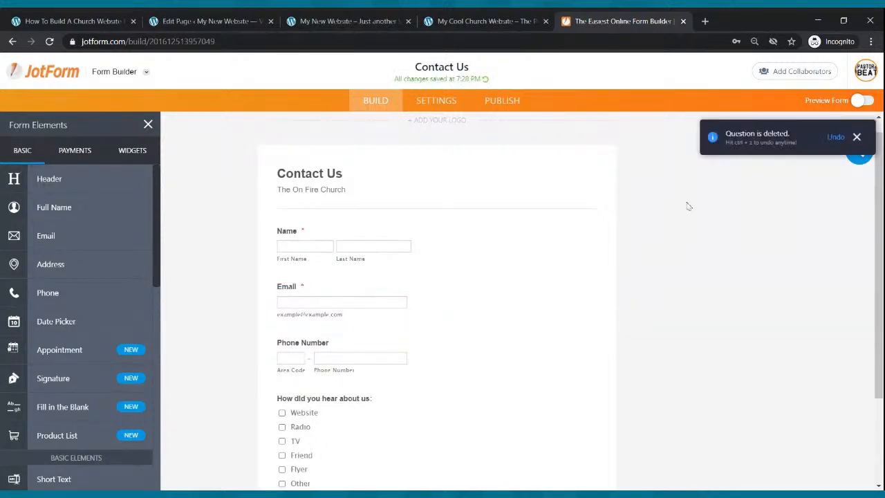
Step: Add a Multiple Choice element below Phone Number in the form and title it "How did you hear about us:"
scroll(303, 257, down, 3)
scroll(65, 247, down, 2)
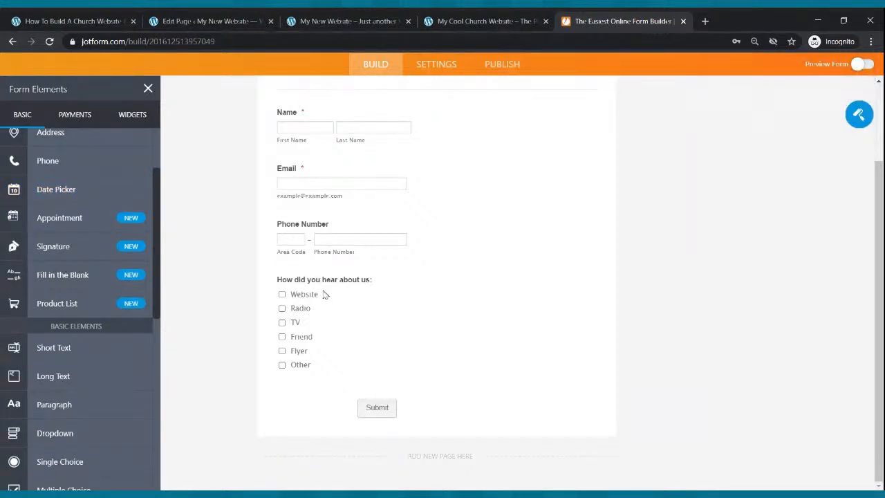
scroll(21, 332, down, 1)
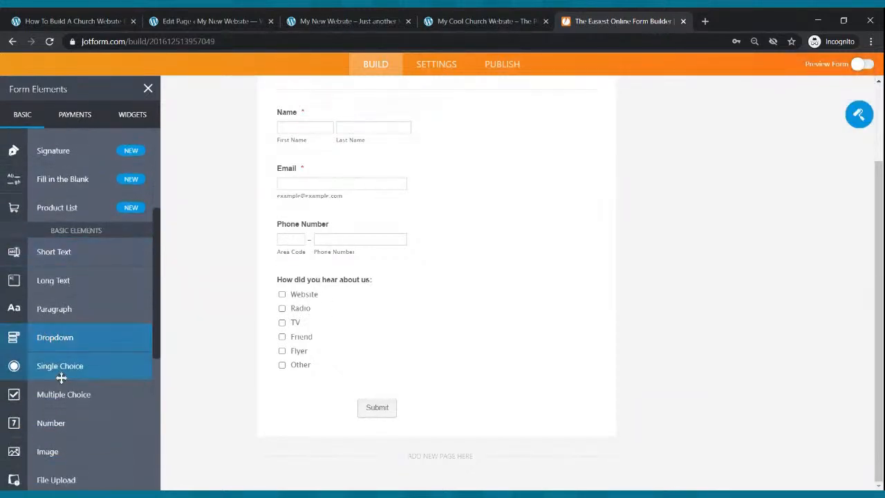
drag(67, 397, 343, 277)
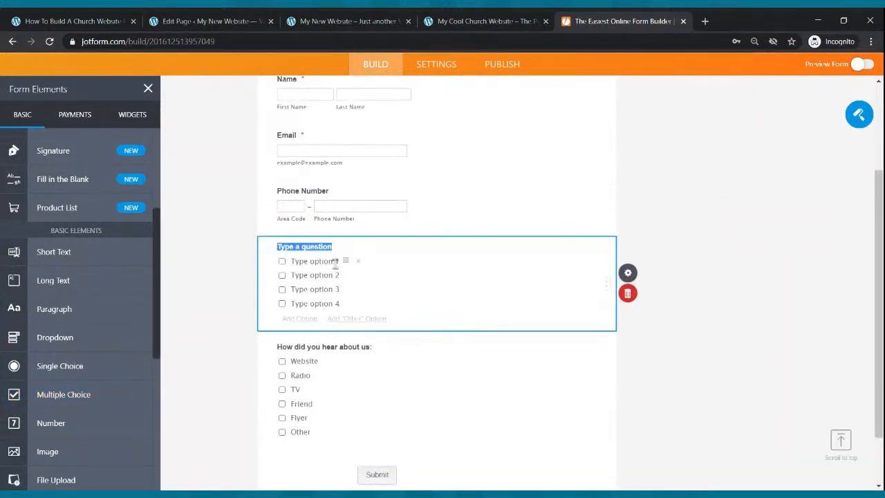
text(How did you hear about us)
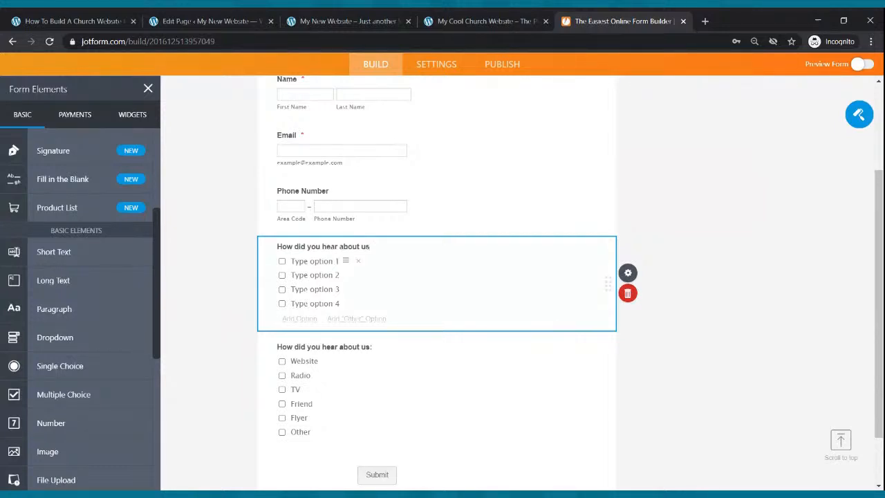
Step: Set the new question's four options to Flyer, Radio, Friend and Other
click(317, 262)
text(Flyer)
click(317, 275)
text(Radio)
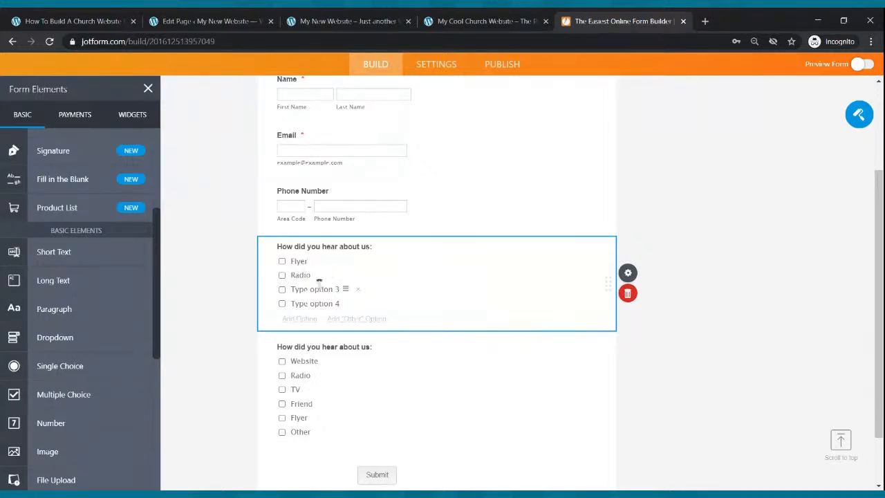
click(319, 288)
text(Friend)
click(320, 301)
text(Other)
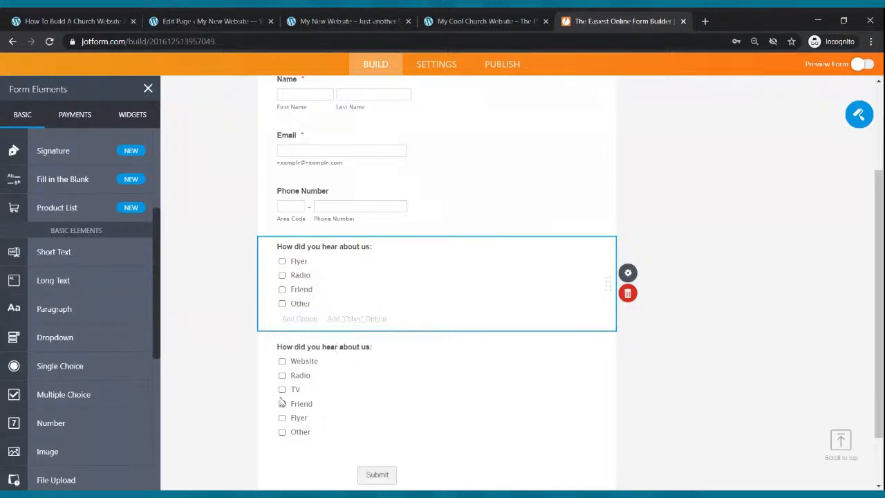
Step: Delete the newly added duplicate "How did you hear about us:" question from the form
scroll(297, 391, down, 1)
scroll(304, 387, up, 2)
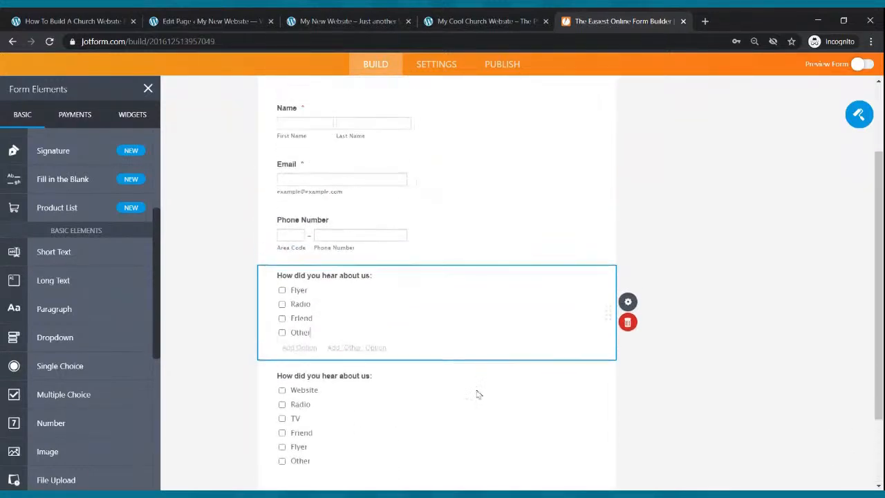
scroll(388, 403, up, 2)
scroll(385, 396, down, 3)
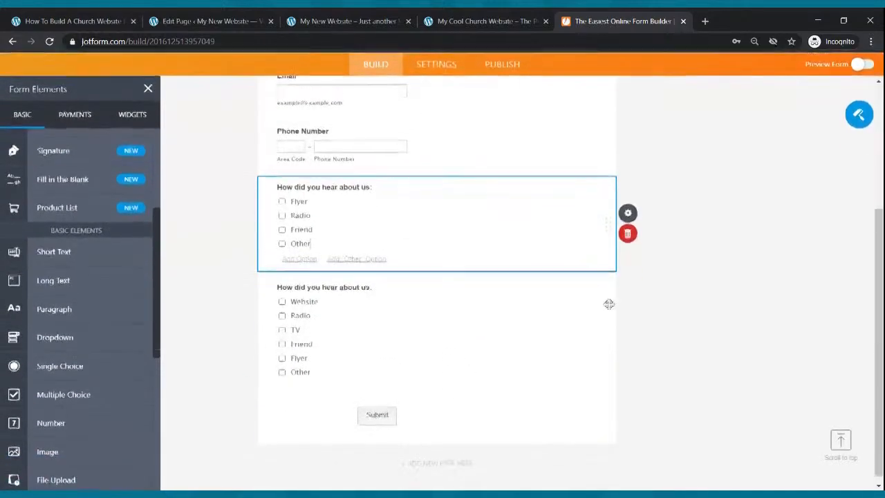
click(632, 239)
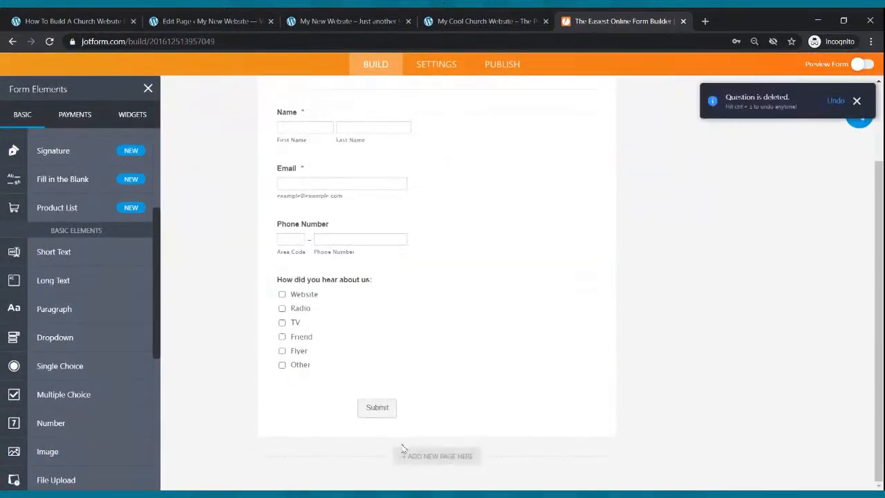
Step: Review the finished Contact Us form, open its embed publishing options and copy the script embed code
scroll(405, 310, up, 3)
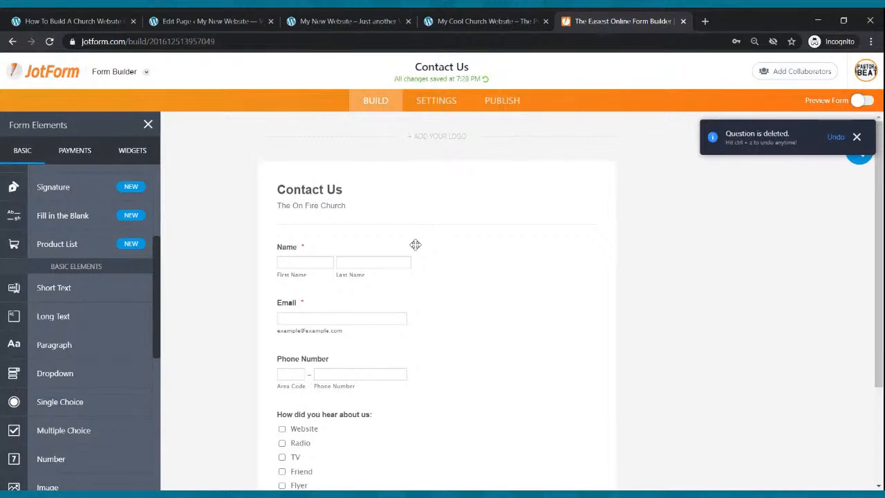
scroll(420, 241, down, 2)
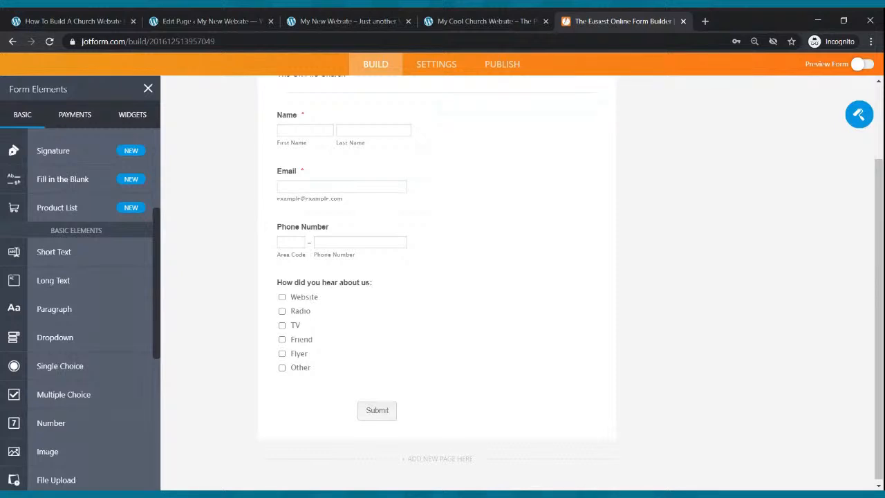
scroll(397, 231, up, 3)
scroll(391, 228, down, 3)
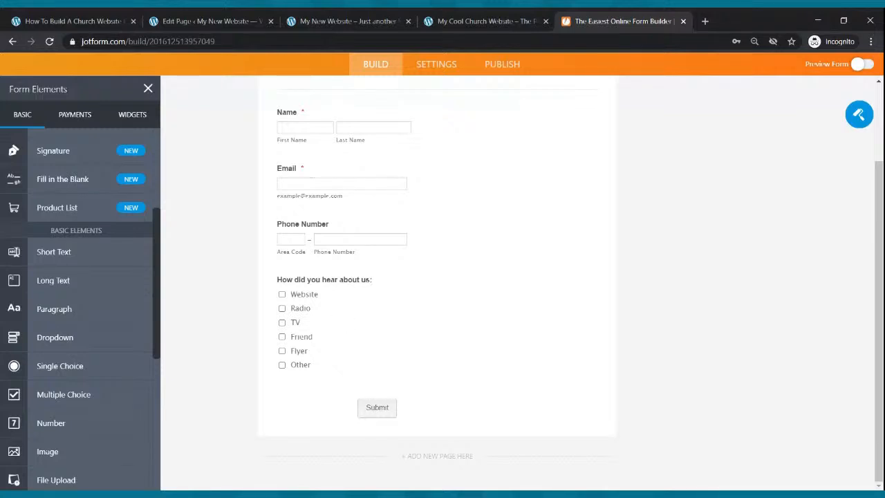
scroll(495, 121, up, 3)
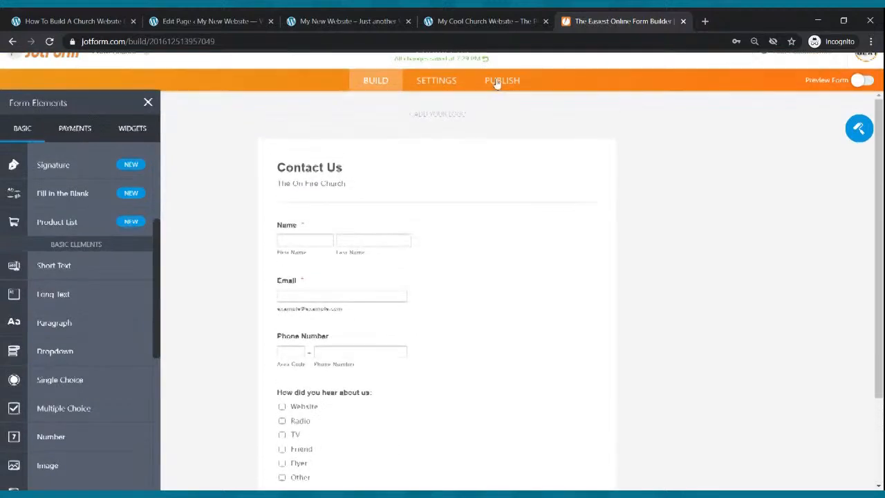
click(496, 109)
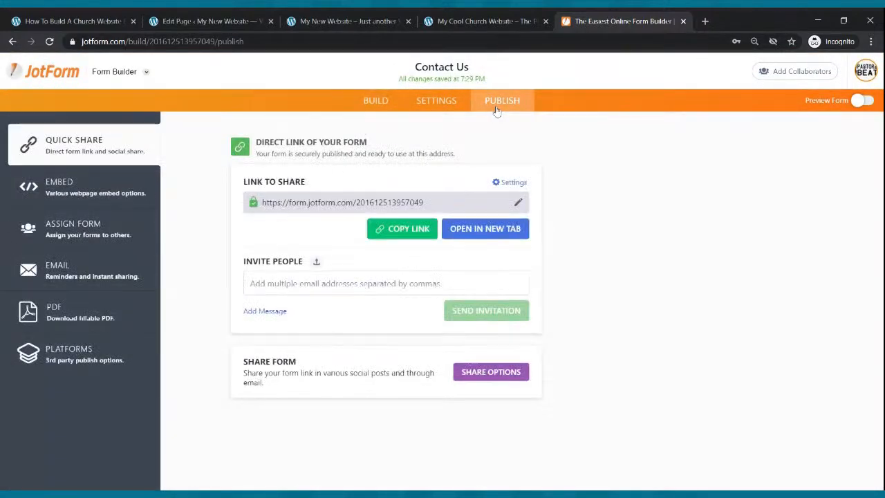
click(54, 195)
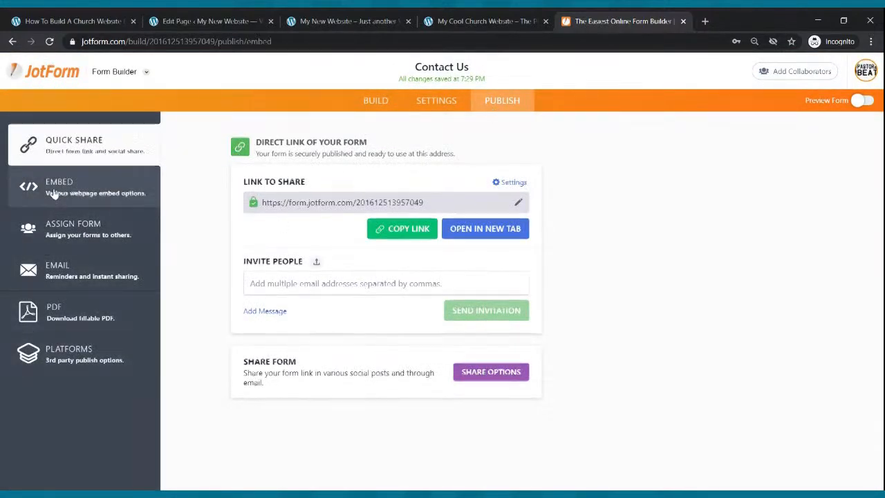
click(482, 269)
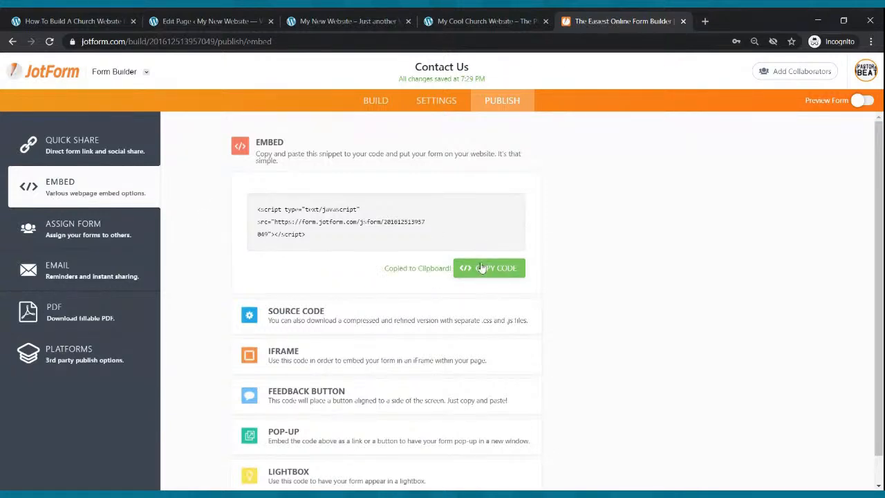
Step: Switch to the WordPress editor and insert a Custom HTML block under the Contact Us page title
click(208, 21)
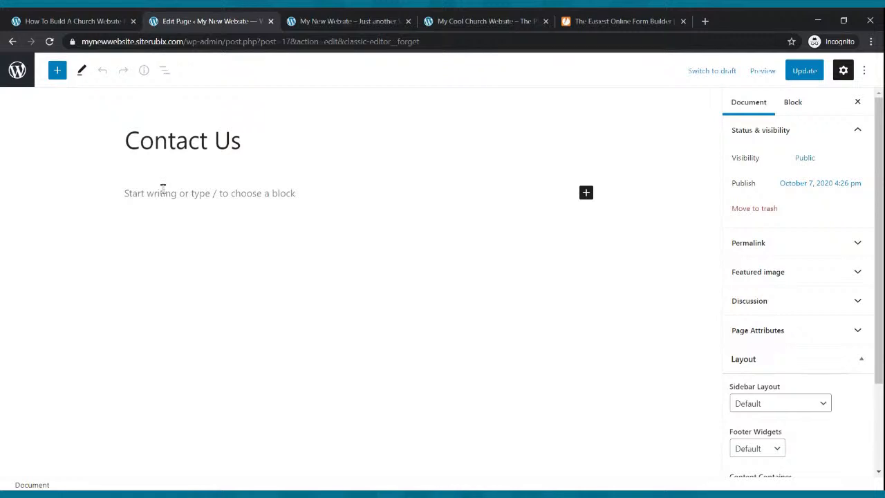
click(586, 192)
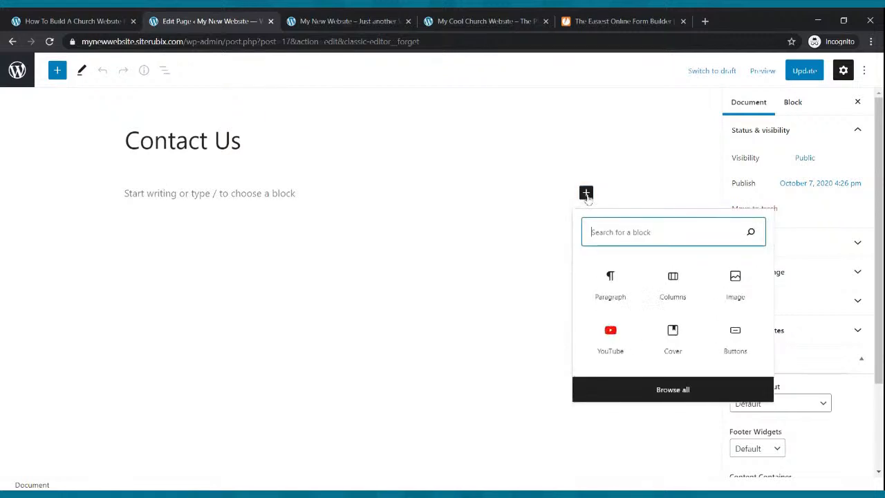
text(html)
click(612, 291)
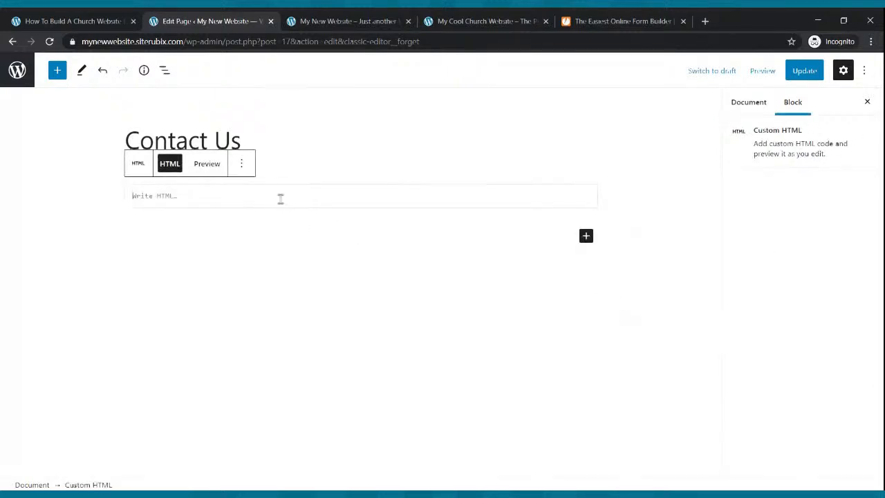
Step: Copy the JotForm embed code again, paste it into the Custom HTML block and update the Contact Us page
click(622, 21)
click(366, 235)
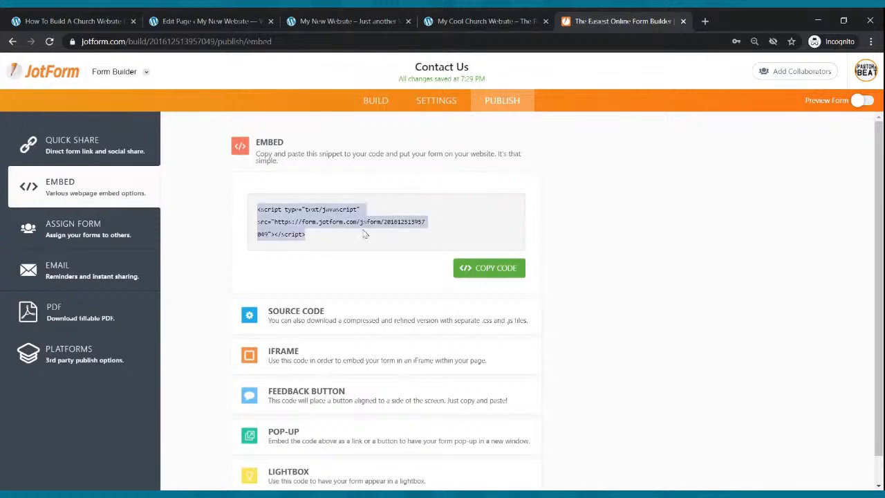
click(494, 275)
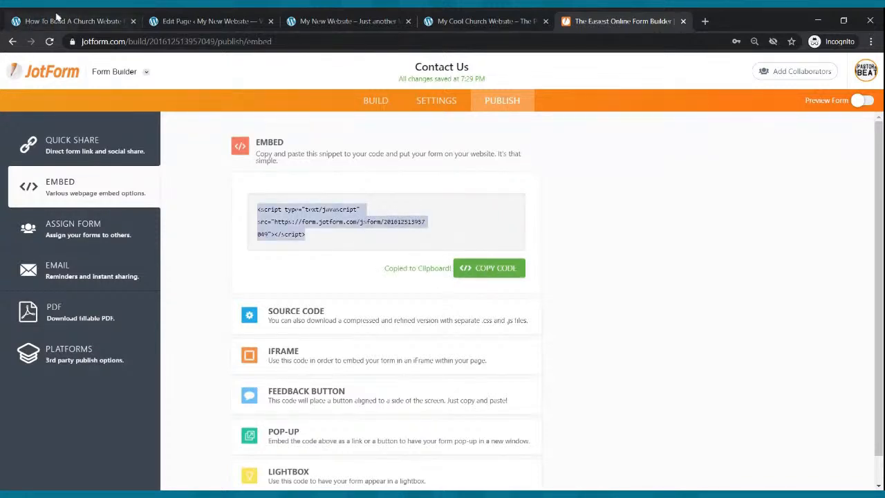
click(196, 19)
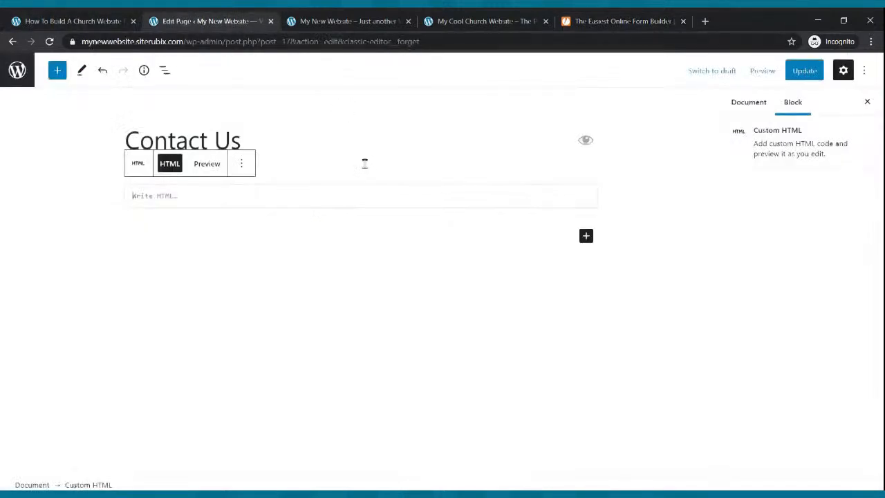
click(290, 203)
key(ctrl+v)
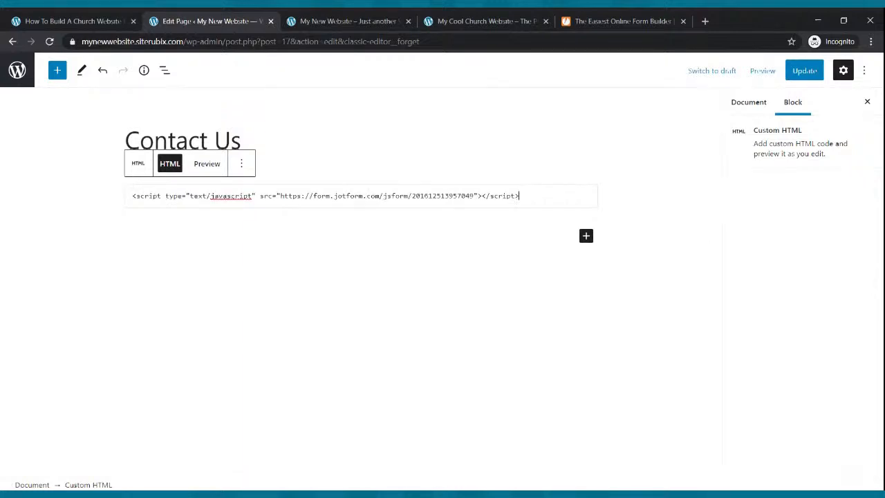
click(795, 80)
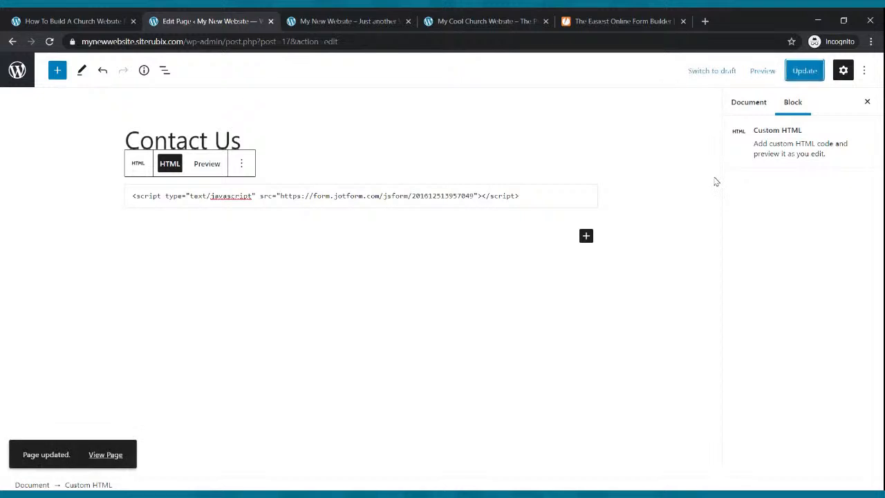
Step: Open the live site's Contact Us page and check the embedded form from top to bottom
click(349, 21)
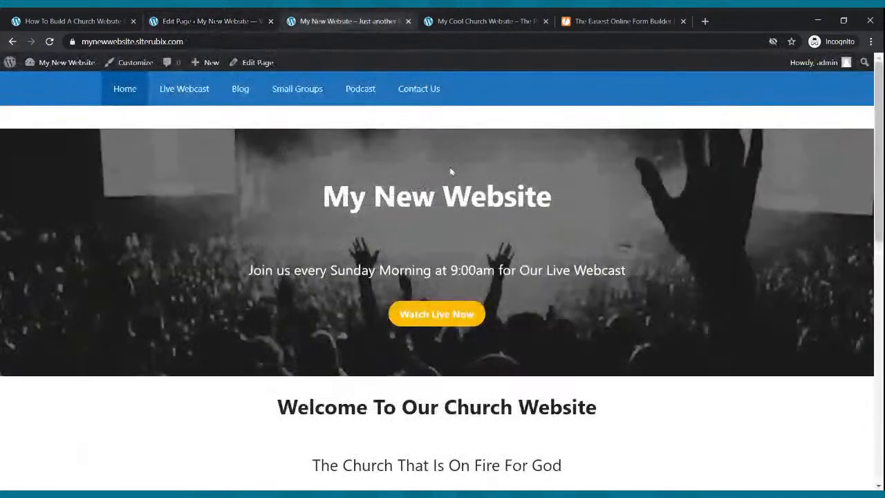
click(418, 96)
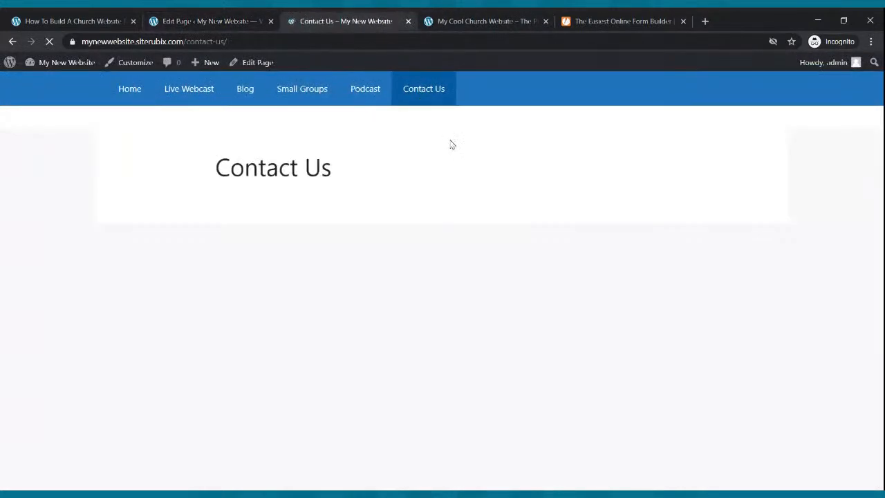
scroll(453, 139, down, 2)
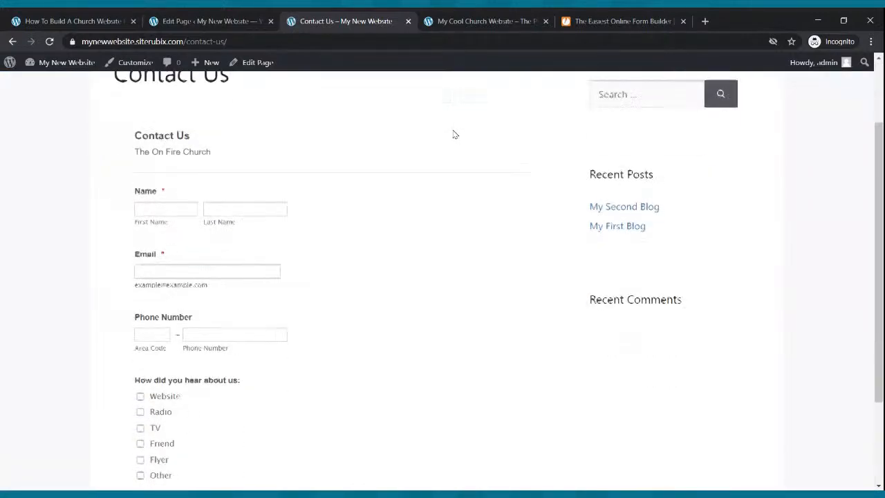
scroll(453, 134, down, 2)
scroll(453, 135, up, 4)
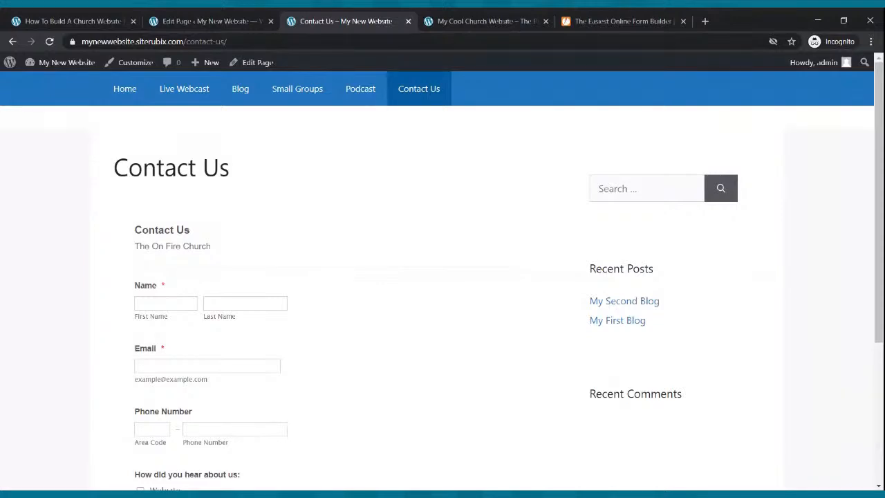
scroll(466, 138, down, 3)
scroll(466, 139, up, 3)
scroll(466, 142, down, 3)
scroll(463, 142, up, 3)
Step: Return to the live site's Home page and look through it from top to bottom
click(139, 96)
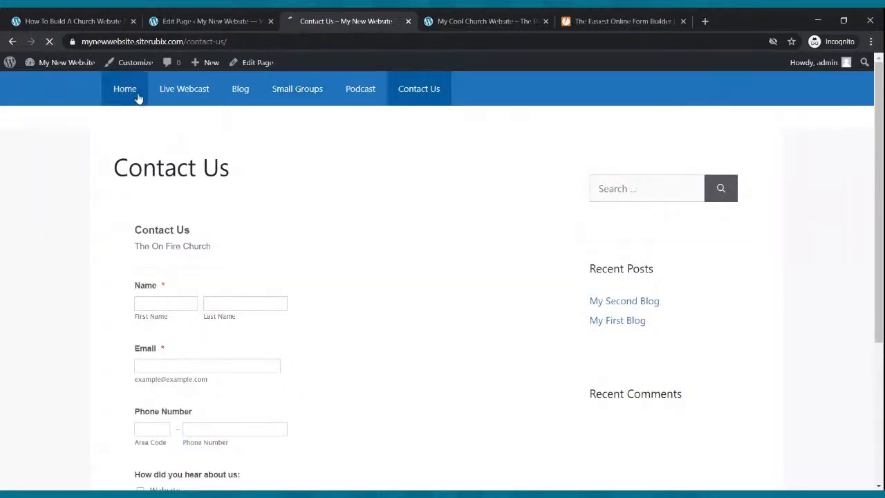
scroll(168, 182, down, 10)
scroll(172, 175, up, 10)
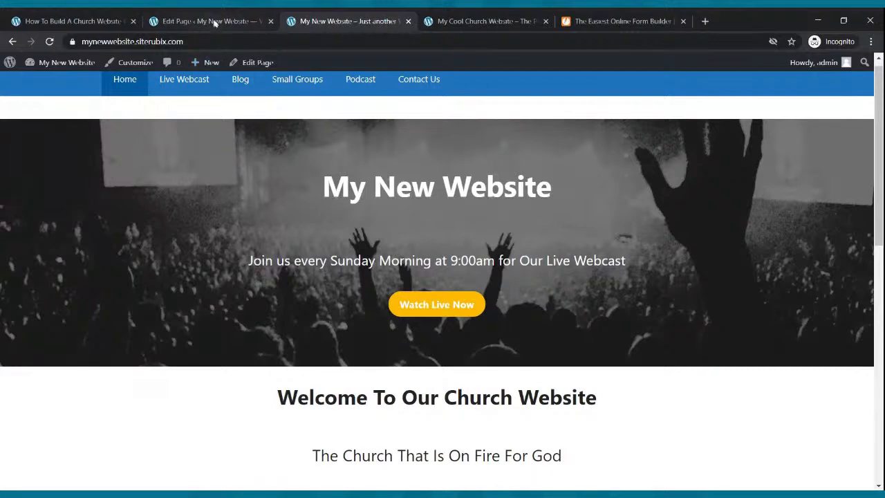
Step: Open the Home page in the block editor and select the Watch Live Now button in the cover
click(215, 23)
click(17, 70)
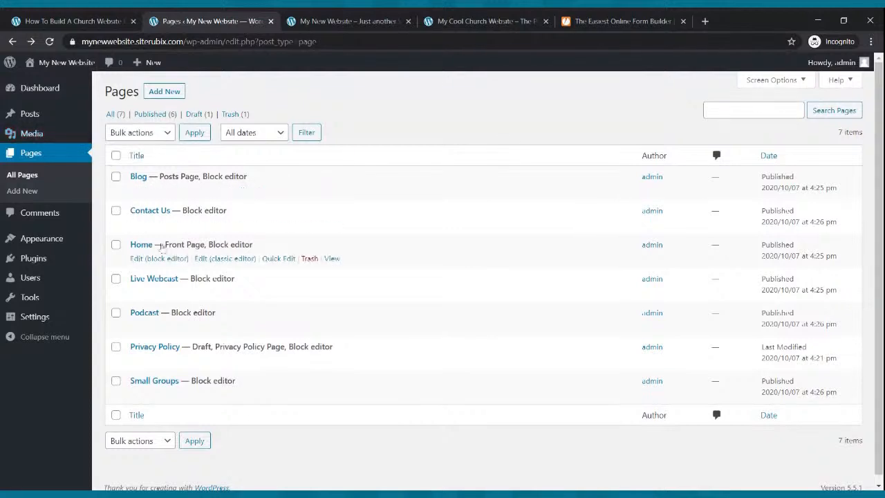
click(166, 260)
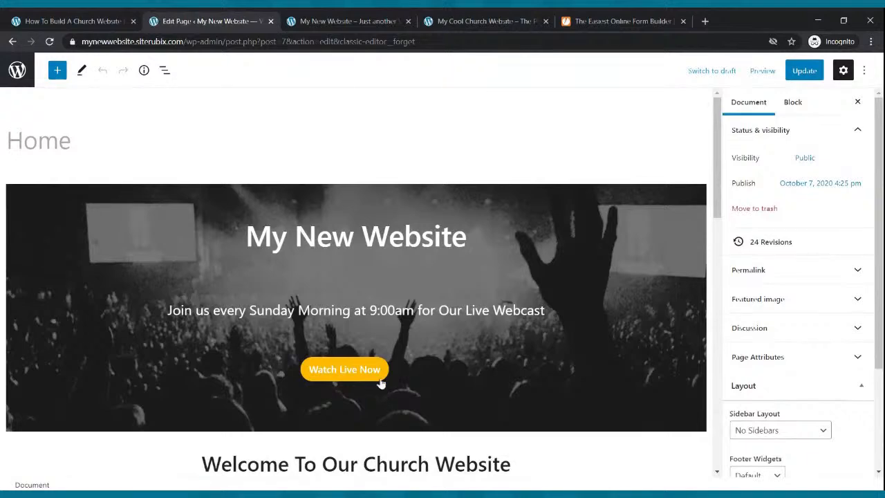
click(379, 380)
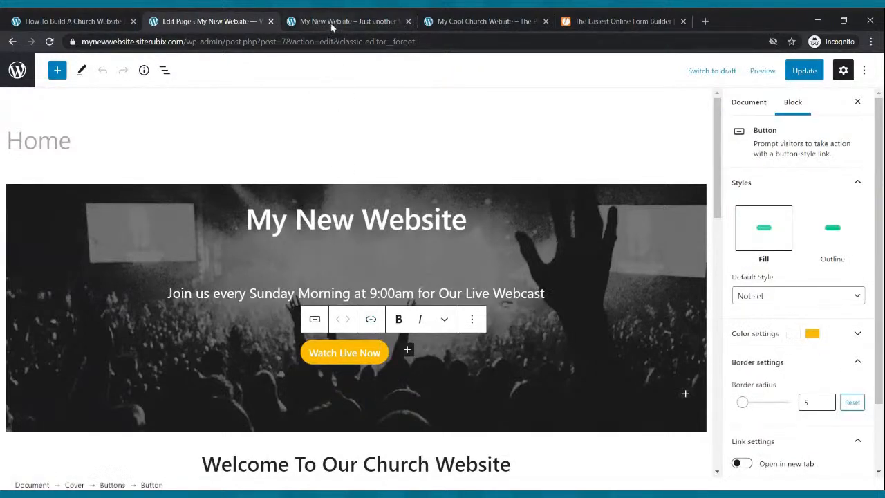
click(332, 26)
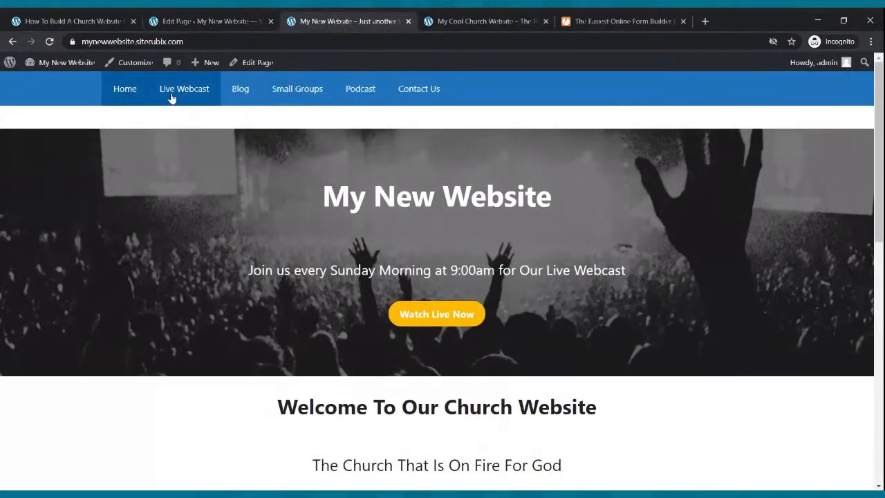
click(196, 93)
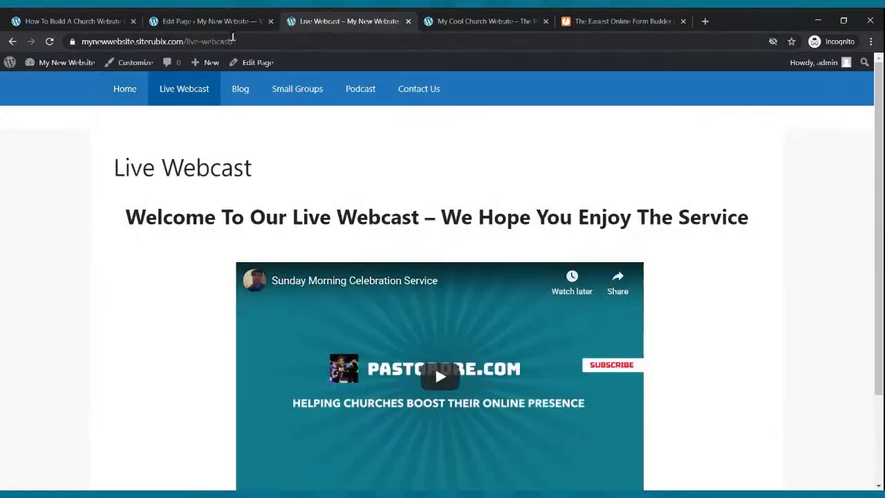
click(204, 23)
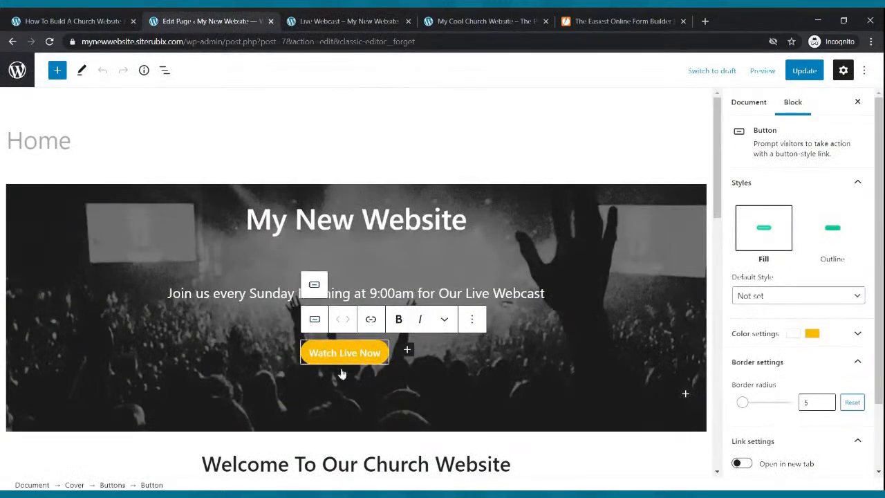
click(367, 321)
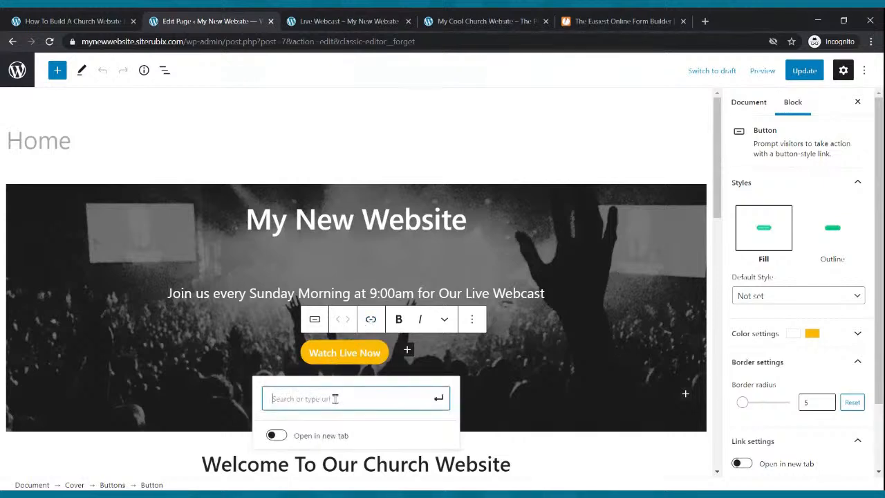
text(https://mynewwebsite.siterubix.com/live-webcast/)
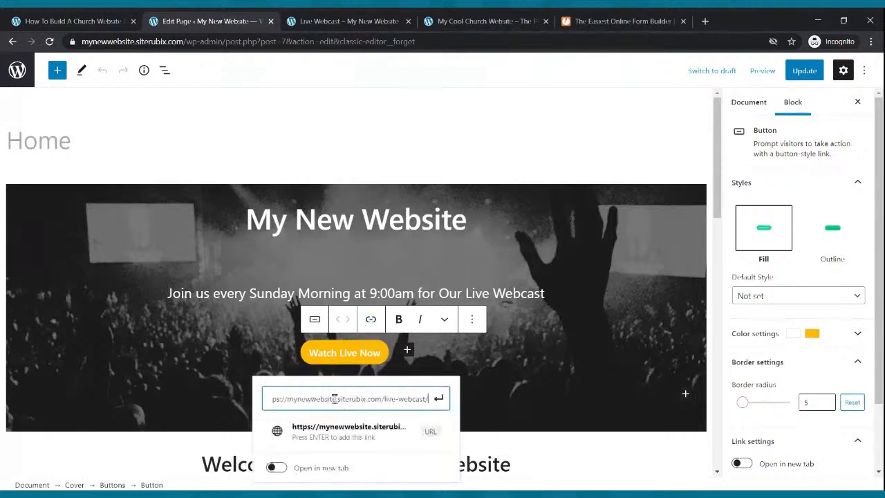
click(438, 398)
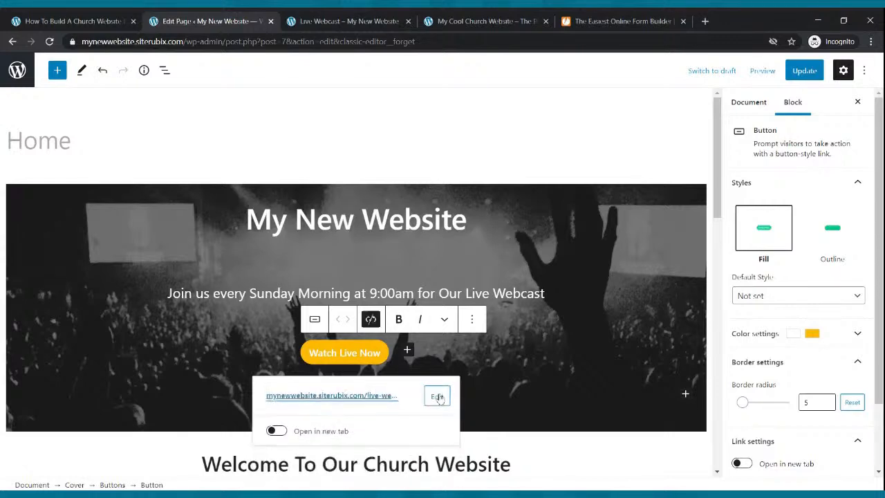
click(792, 73)
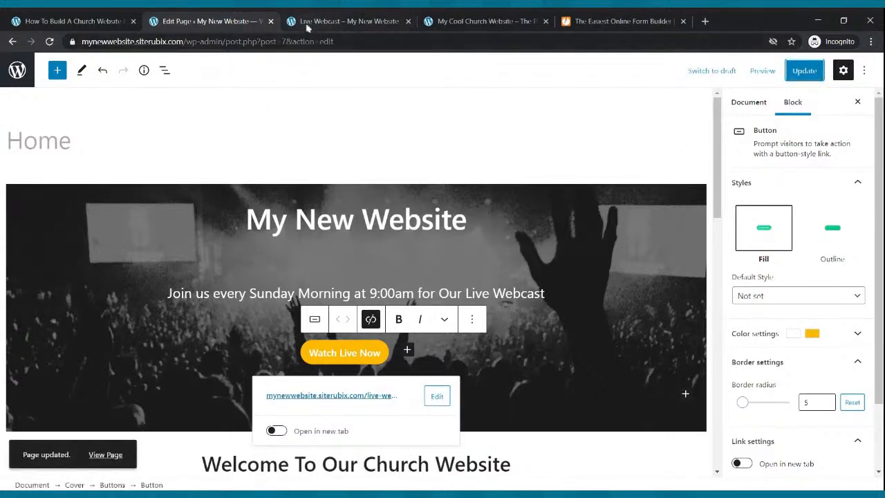
Step: Test the Watch Live Now button on the live site's Home page and look through the Live Webcast page it leads to
click(309, 22)
click(130, 90)
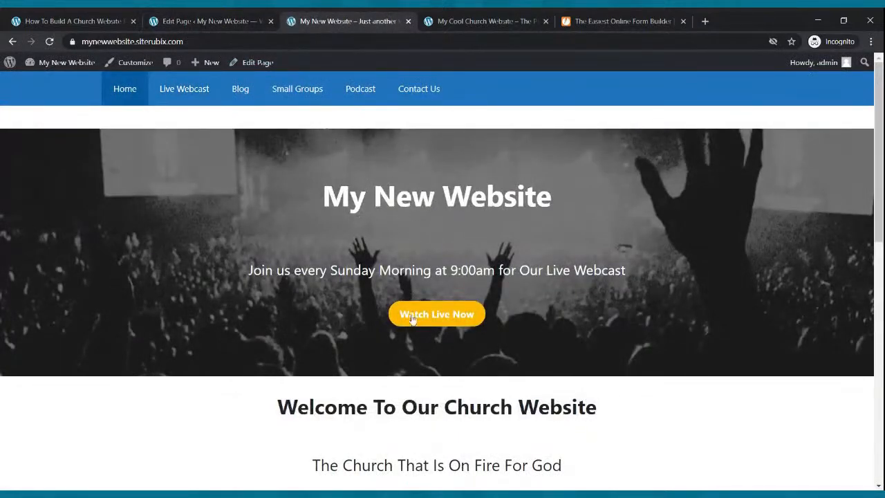
click(434, 319)
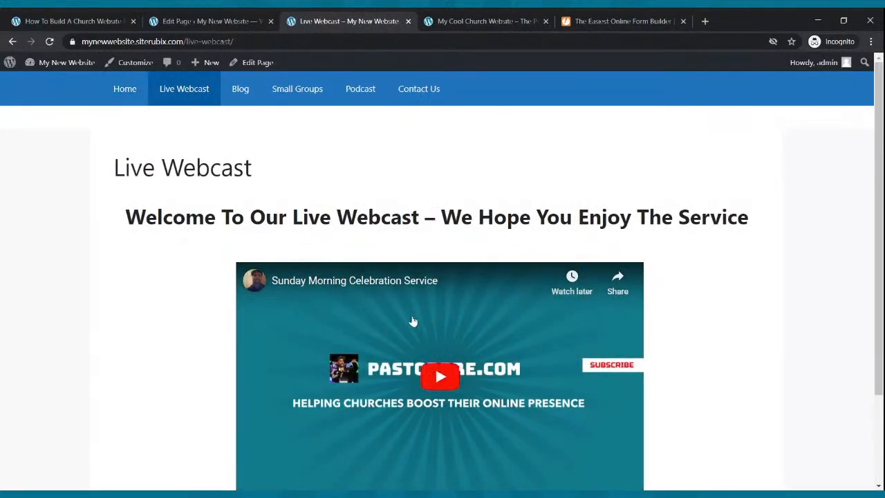
scroll(422, 322, down, 3)
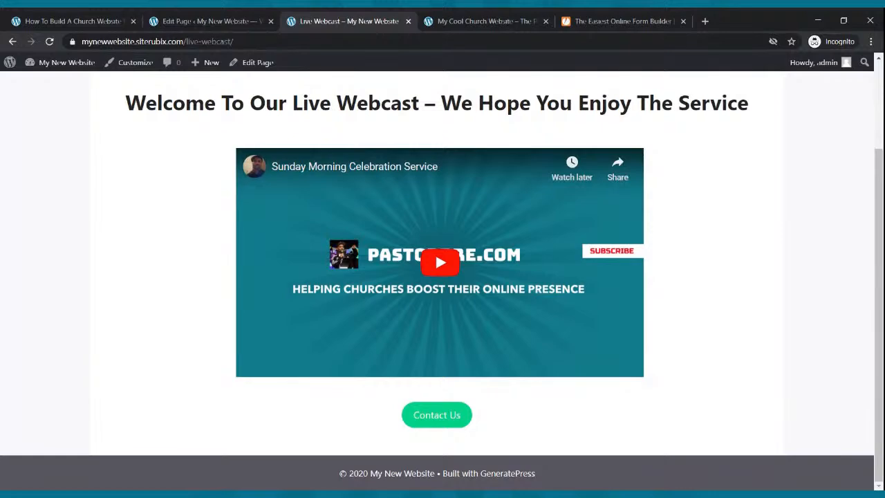
scroll(440, 263, up, 3)
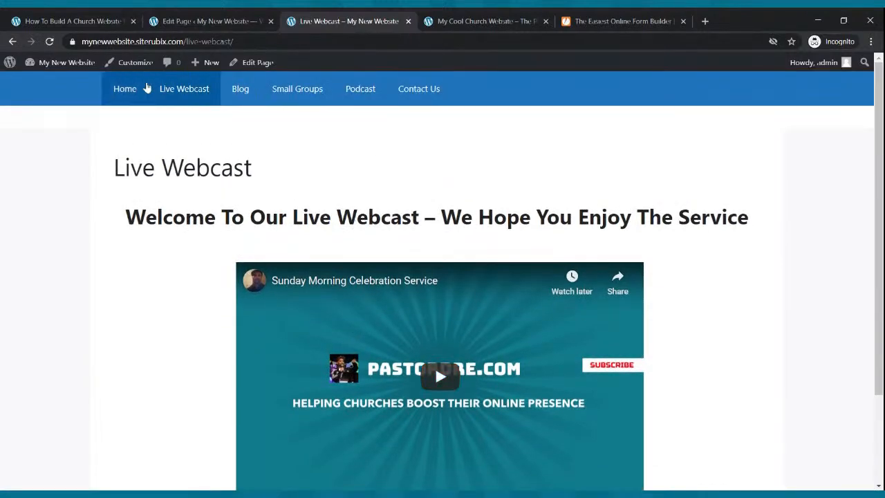
Step: Check the live site's navigation from Home through Live Webcast, Blog, Small Groups, Podcast and Contact Us, and return to Home
click(129, 92)
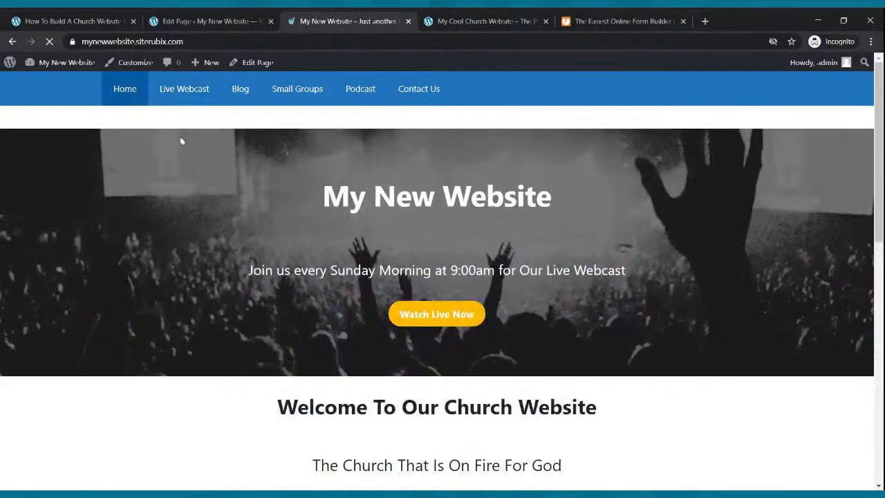
click(161, 92)
click(241, 94)
click(307, 97)
click(350, 95)
click(417, 91)
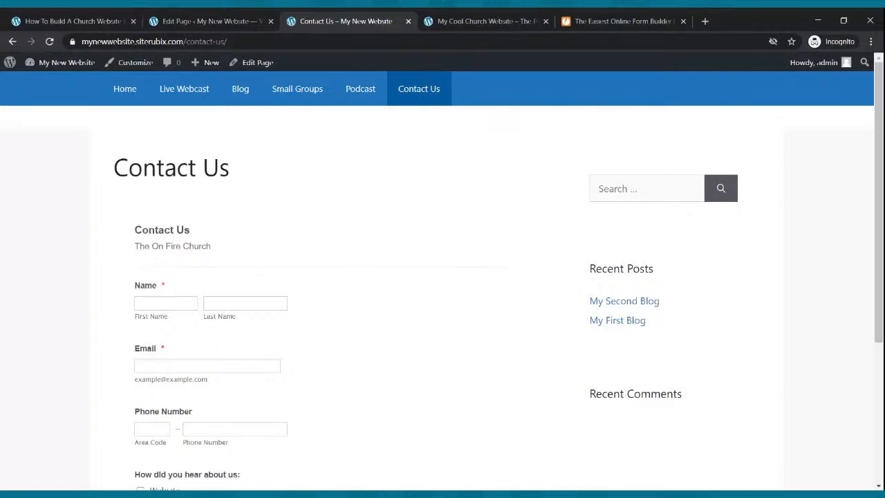
click(126, 90)
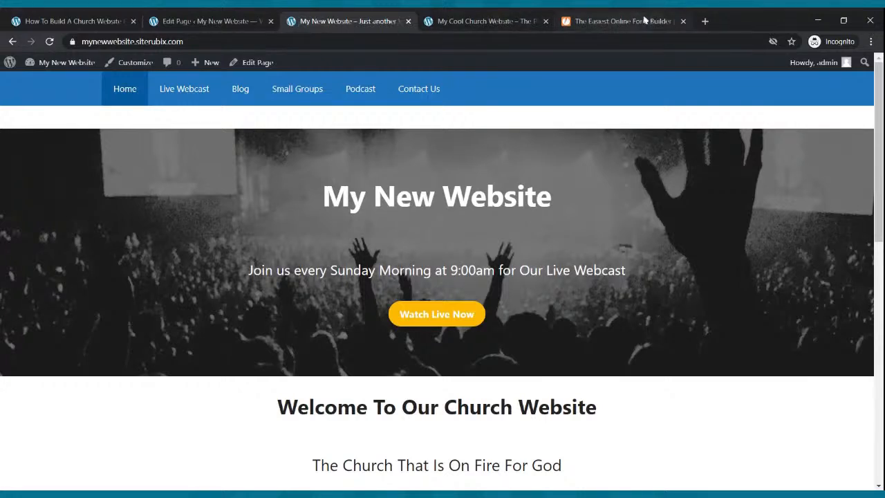
Step: Close the JotForm page and compare the My Cool Church sample home page with the new site's Home page
click(683, 23)
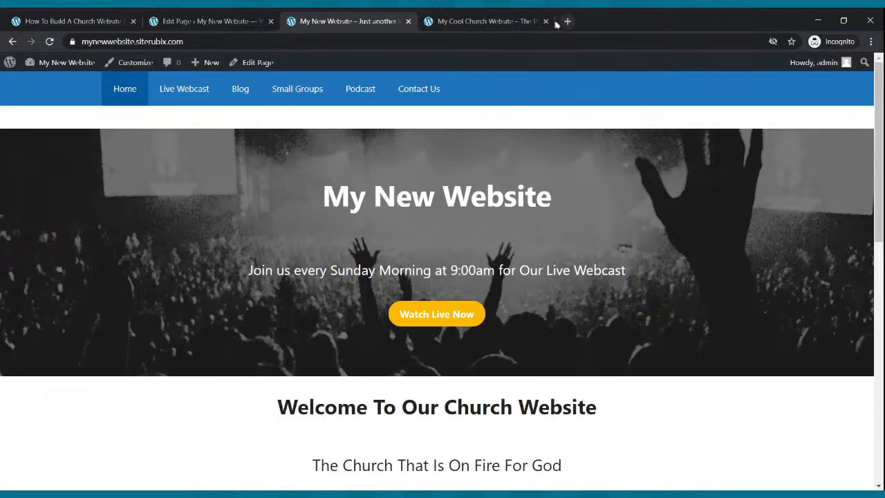
click(478, 22)
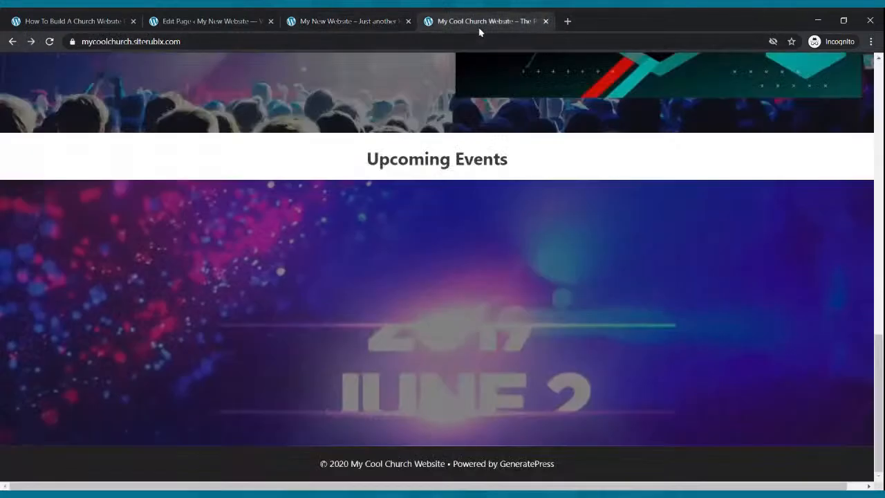
scroll(534, 178, up, 5)
scroll(534, 178, up, 5)
scroll(531, 172, down, 4)
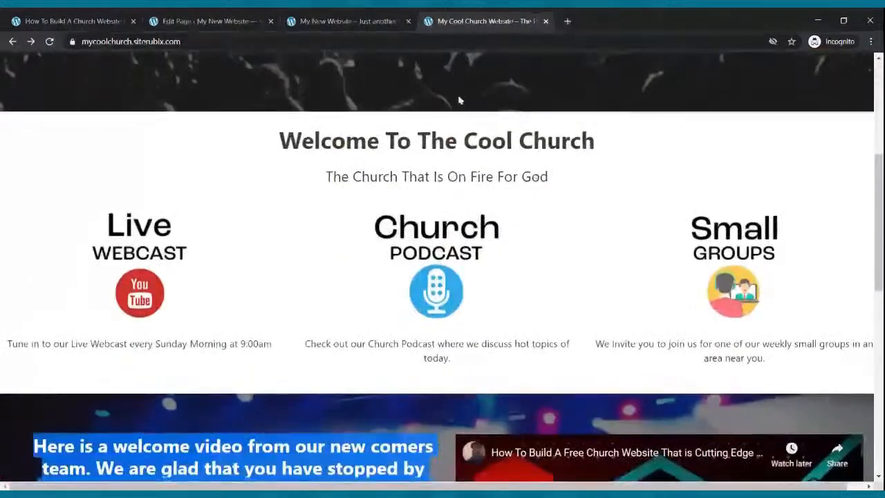
click(348, 20)
scroll(377, 190, down, 6)
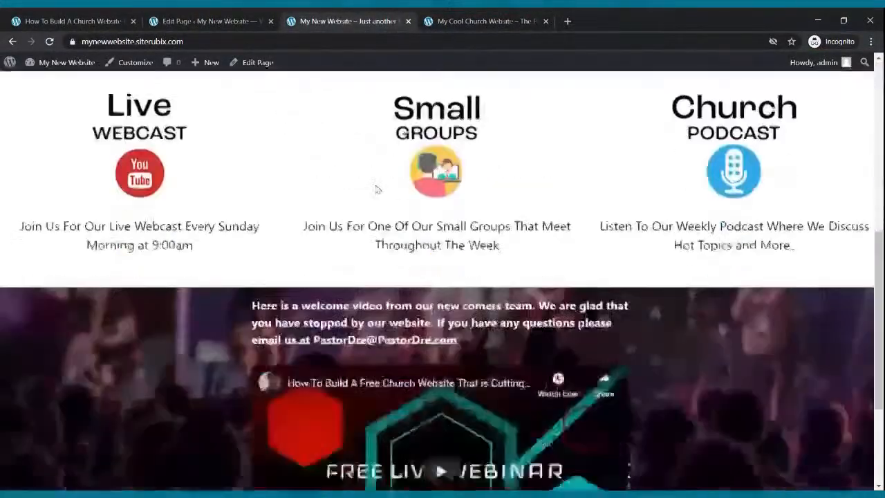
scroll(377, 189, up, 6)
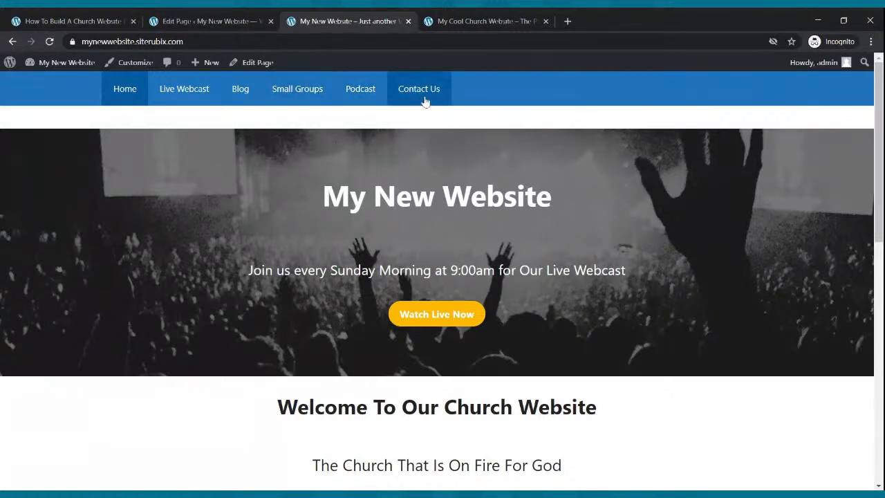
Step: Open the new site's Live Webcast page and review it down to the Contact Us button and footer
click(199, 94)
scroll(310, 147, down, 2)
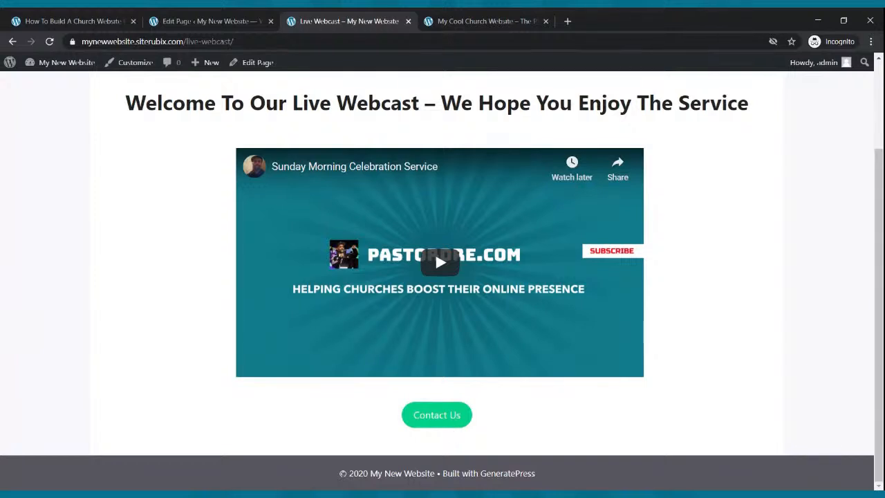
scroll(456, 426, up, 2)
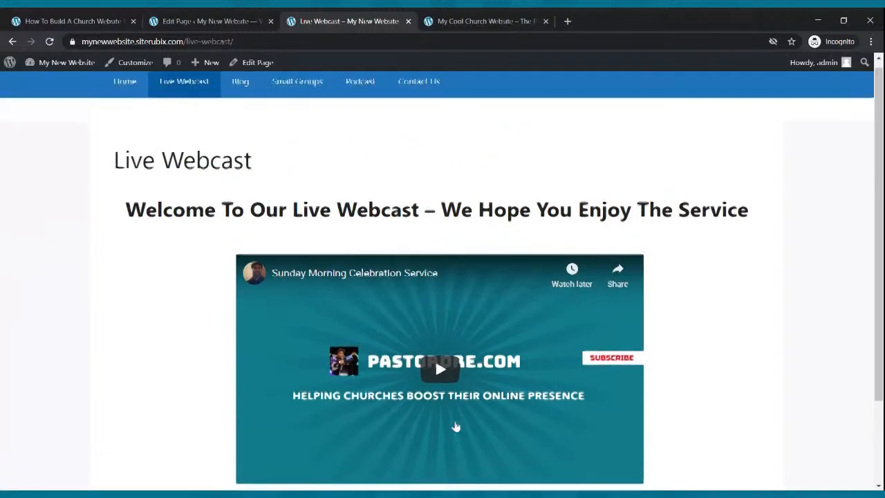